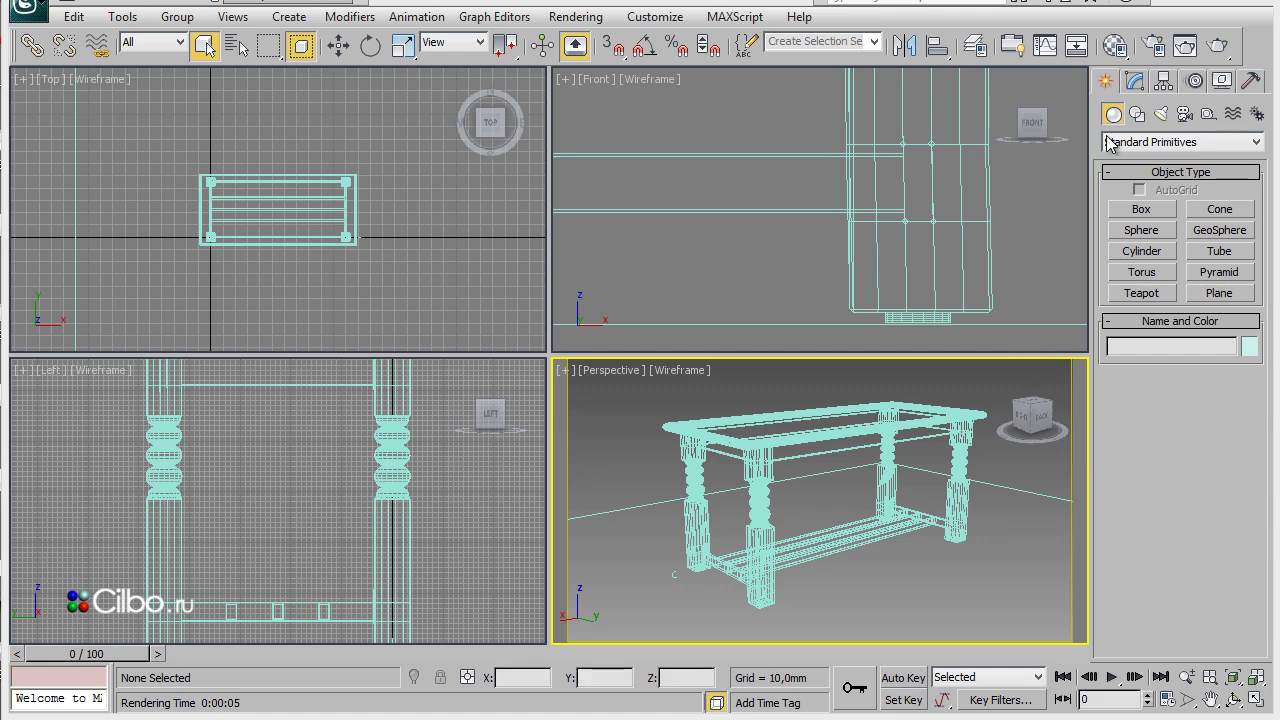
# Render the finished wooden table in the Perspective view with V-Ray
pyautogui.click(1228, 46)
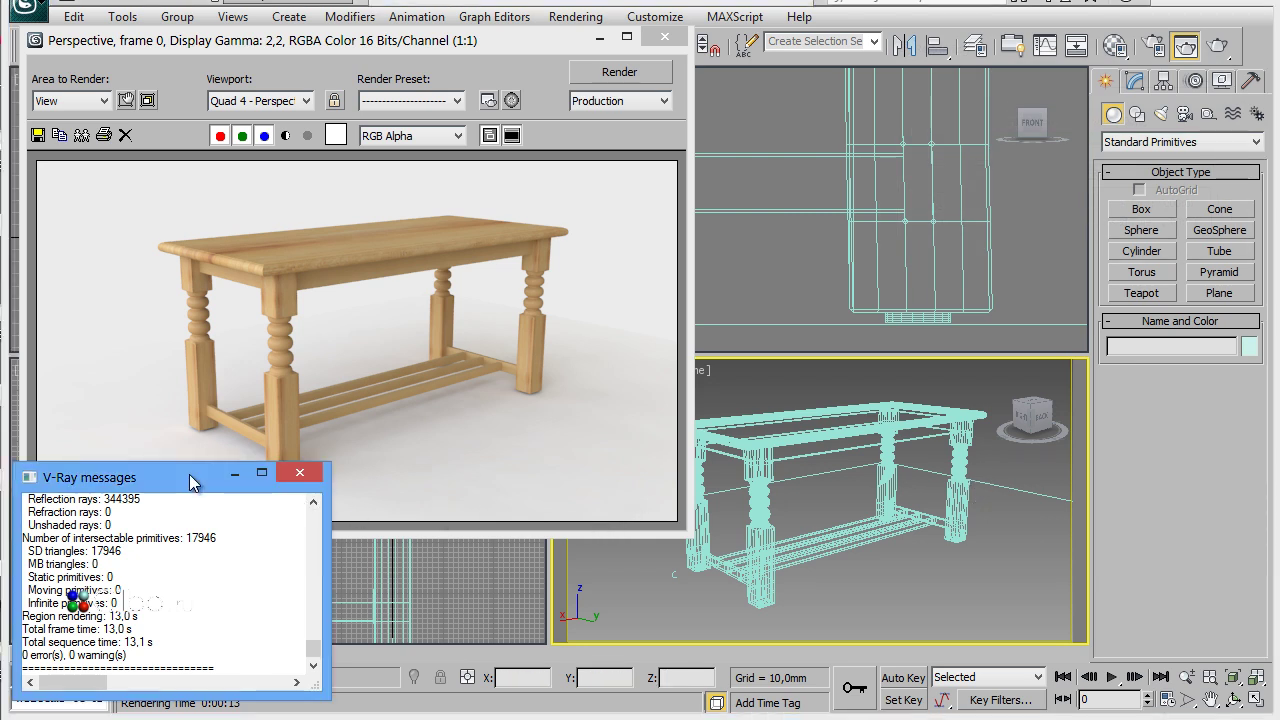
# Move the V-Ray render log window out of the way
pyautogui.moveTo(193, 482)
pyautogui.mouseDown()
pyautogui.moveTo(432, 524)
pyautogui.moveTo(209, 560)
pyautogui.mouseUp()
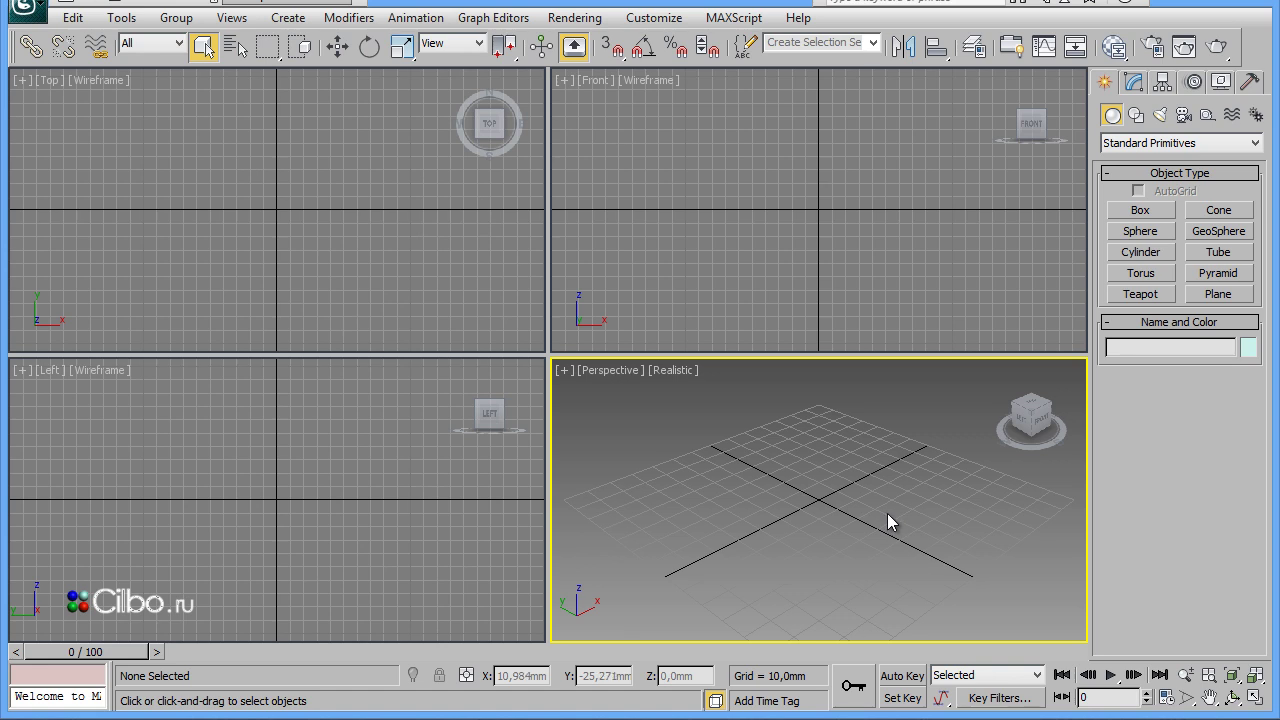
# Maximize the Front view and draw a tall rectangle spline
pyautogui.click(793, 241)
pyautogui.hotkey('alt', 'w')
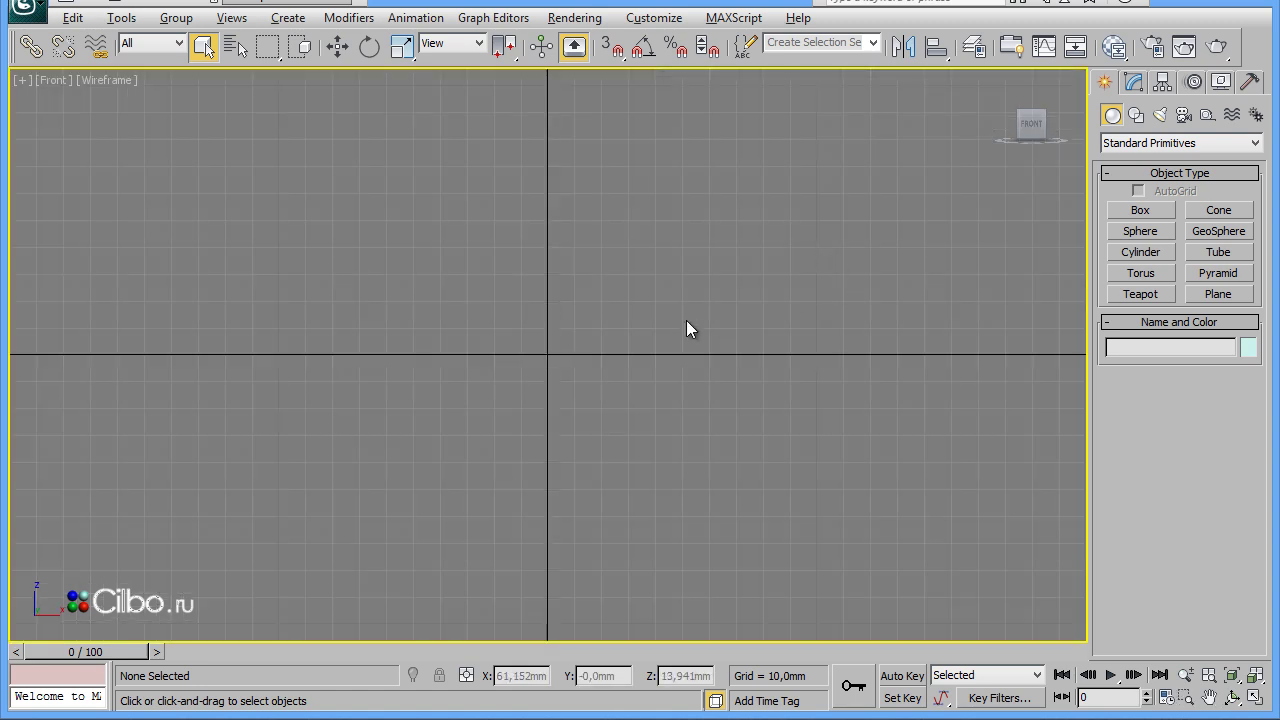
pyautogui.moveTo(615, 359)
pyautogui.mouseDown(button='middle')
pyautogui.moveTo(656, 416)
pyautogui.moveTo(636, 424)
pyautogui.mouseUp(button='middle')
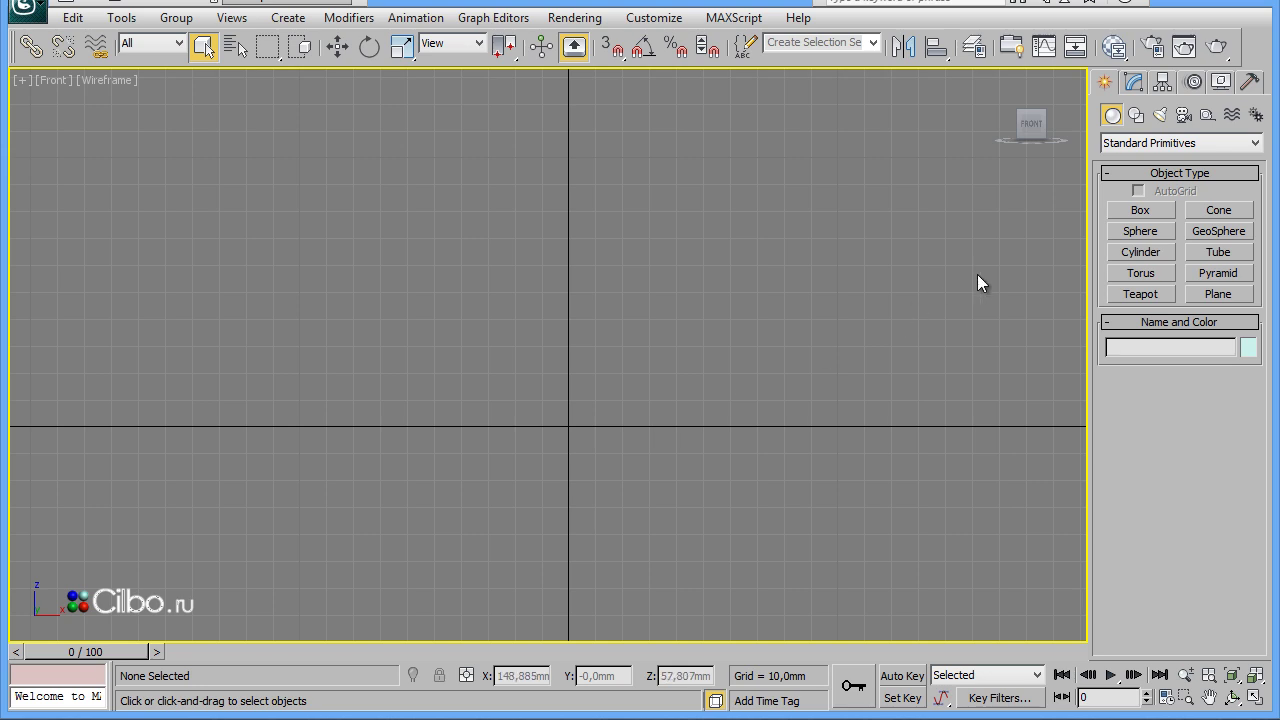
pyautogui.click(1136, 116)
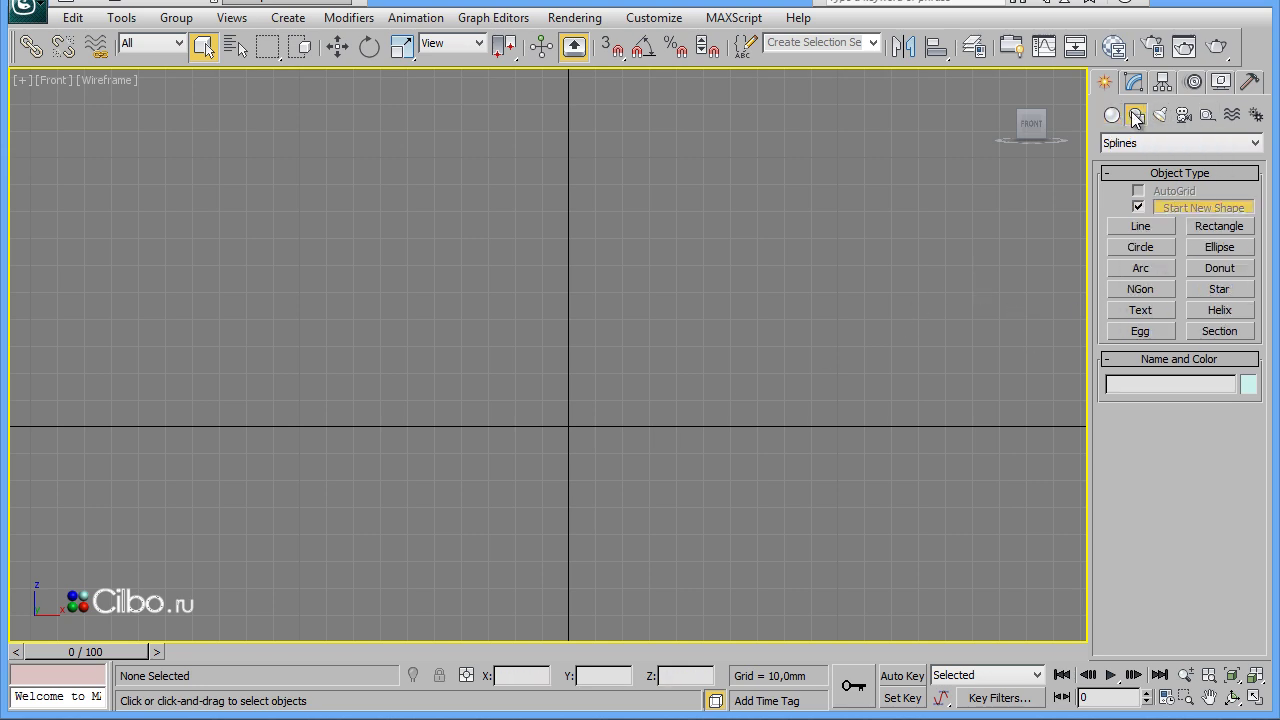
pyautogui.click(1217, 226)
pyautogui.moveTo(521, 158)
pyautogui.mouseDown()
pyautogui.moveTo(642, 482)
pyautogui.moveTo(628, 602)
pyautogui.mouseUp()
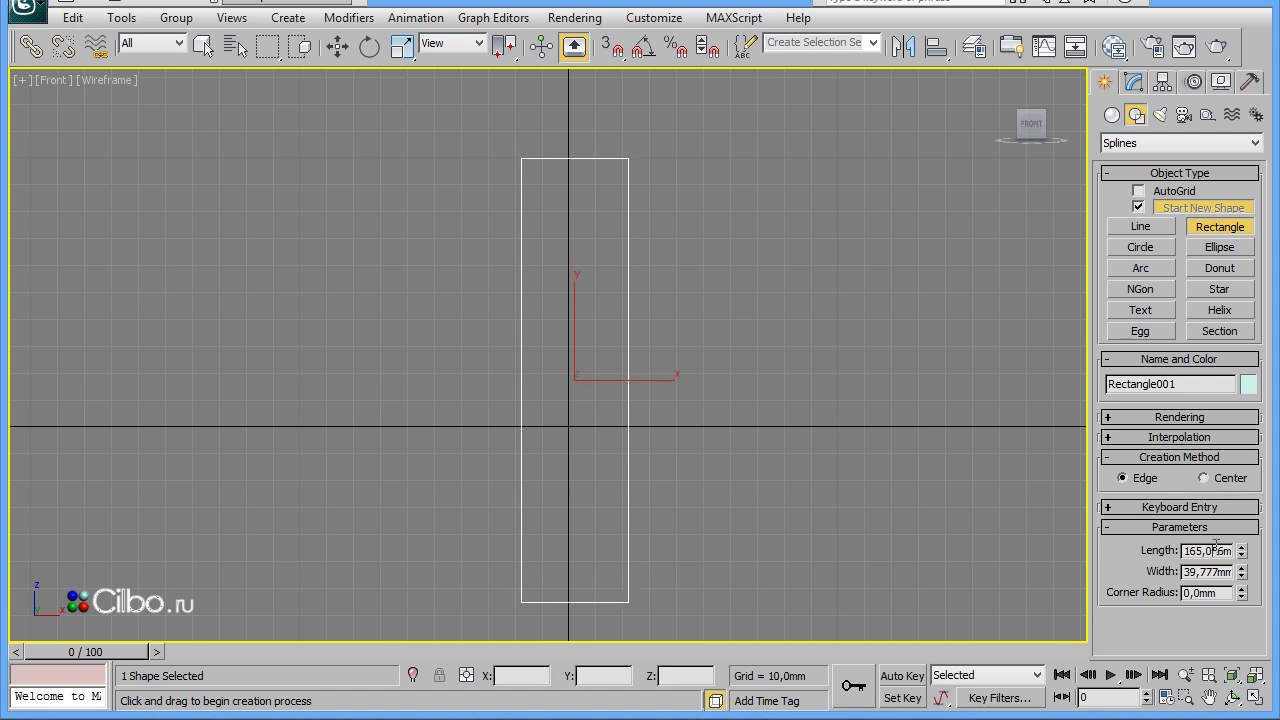
# Set the rectangle's Length to 570 mm and Width to 70 mm
pyautogui.doubleClick(1216, 550)
pyautogui.write('570')
pyautogui.press('Return')
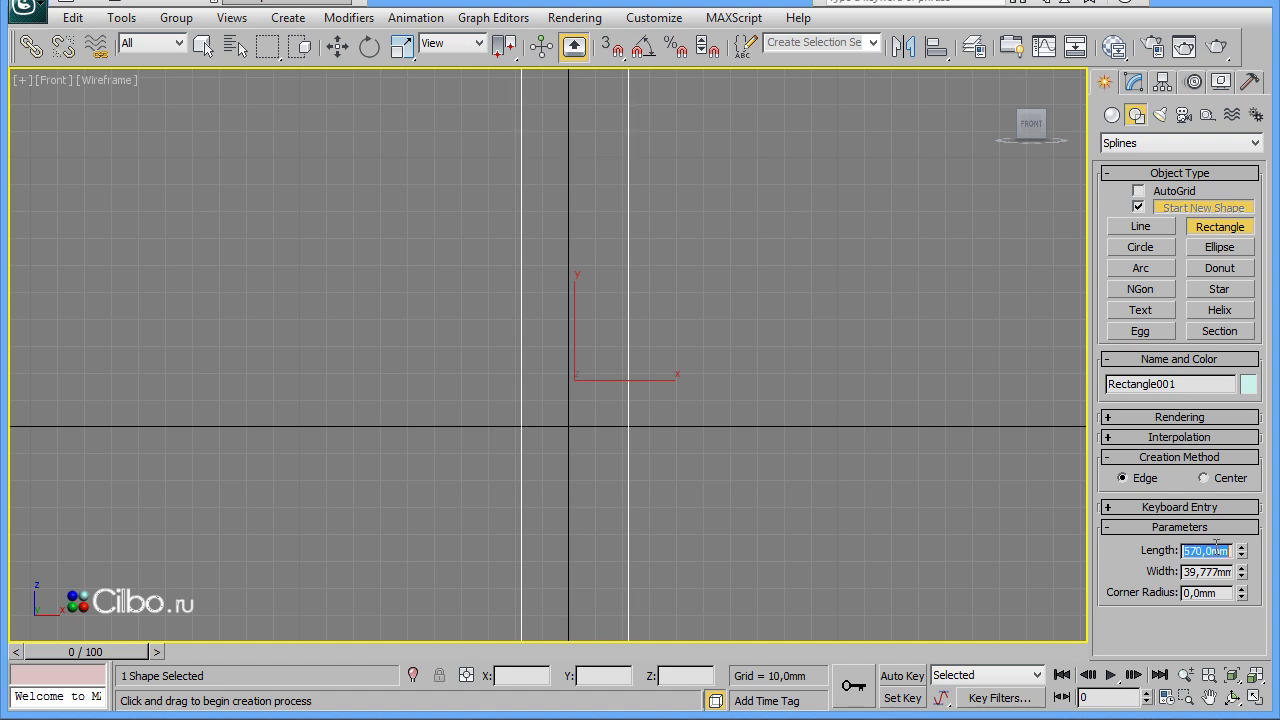
pyautogui.click(1209, 572)
pyautogui.doubleClick(1209, 572)
pyautogui.write('70')
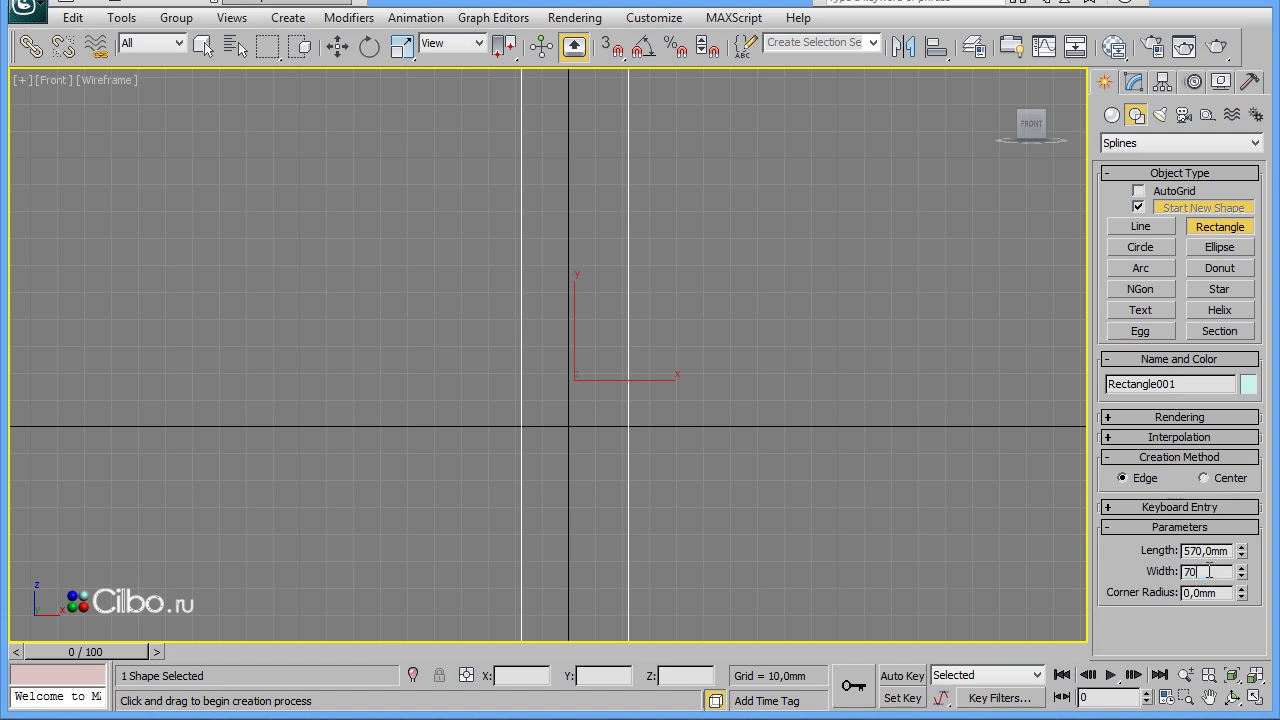
pyautogui.press('Return')
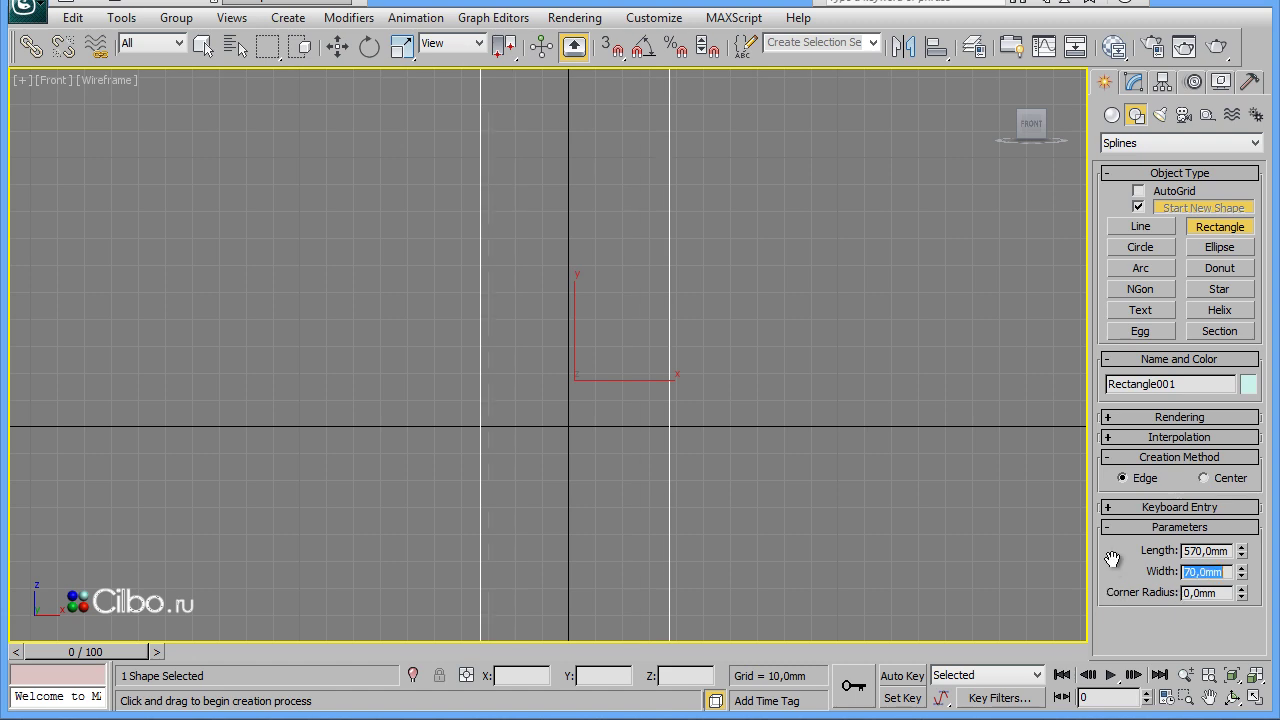
pyautogui.click(803, 578)
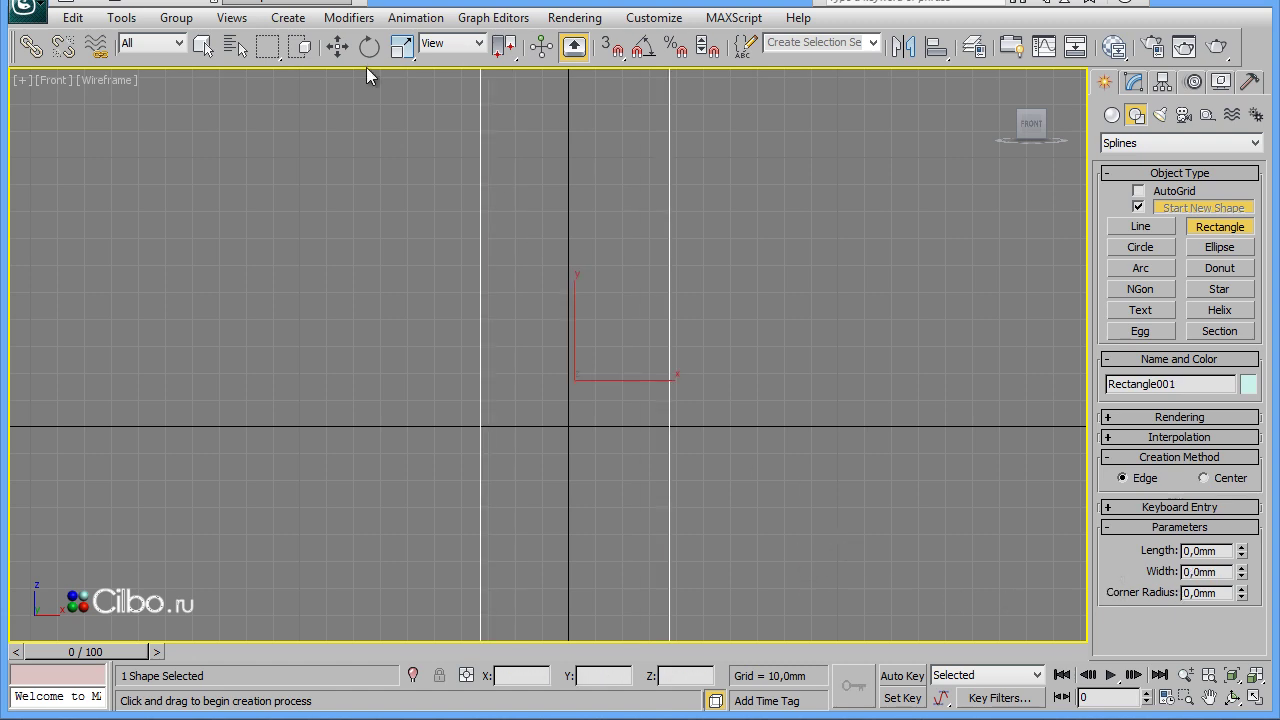
# Position the rectangle at X 0 and raise it to Z 285 mm
pyautogui.click(337, 46)
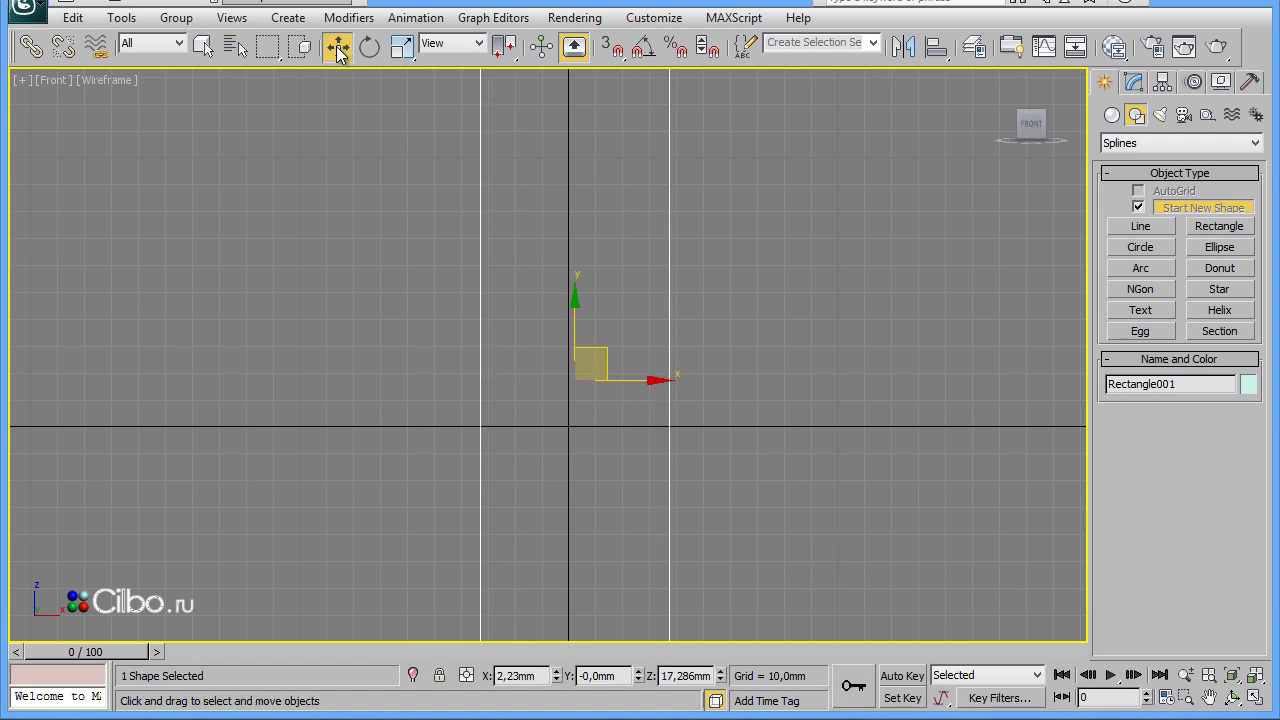
pyautogui.rightClick(556, 676)
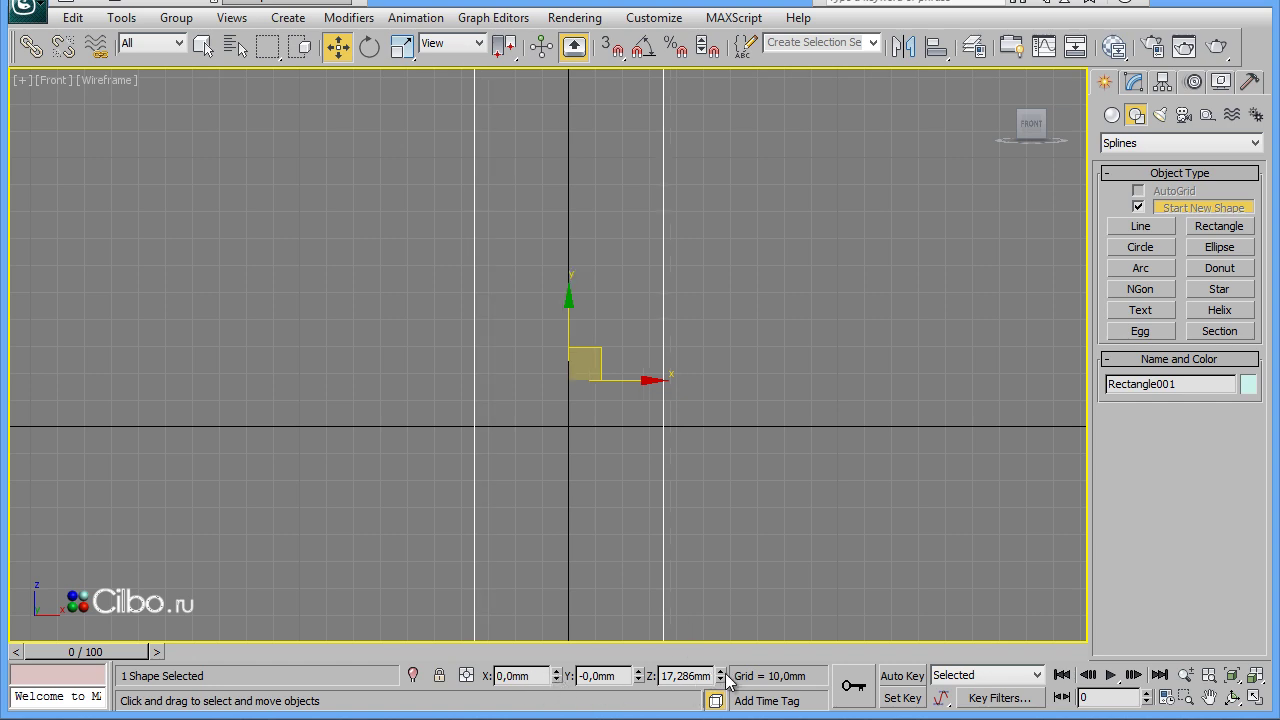
pyautogui.rightClick(720, 676)
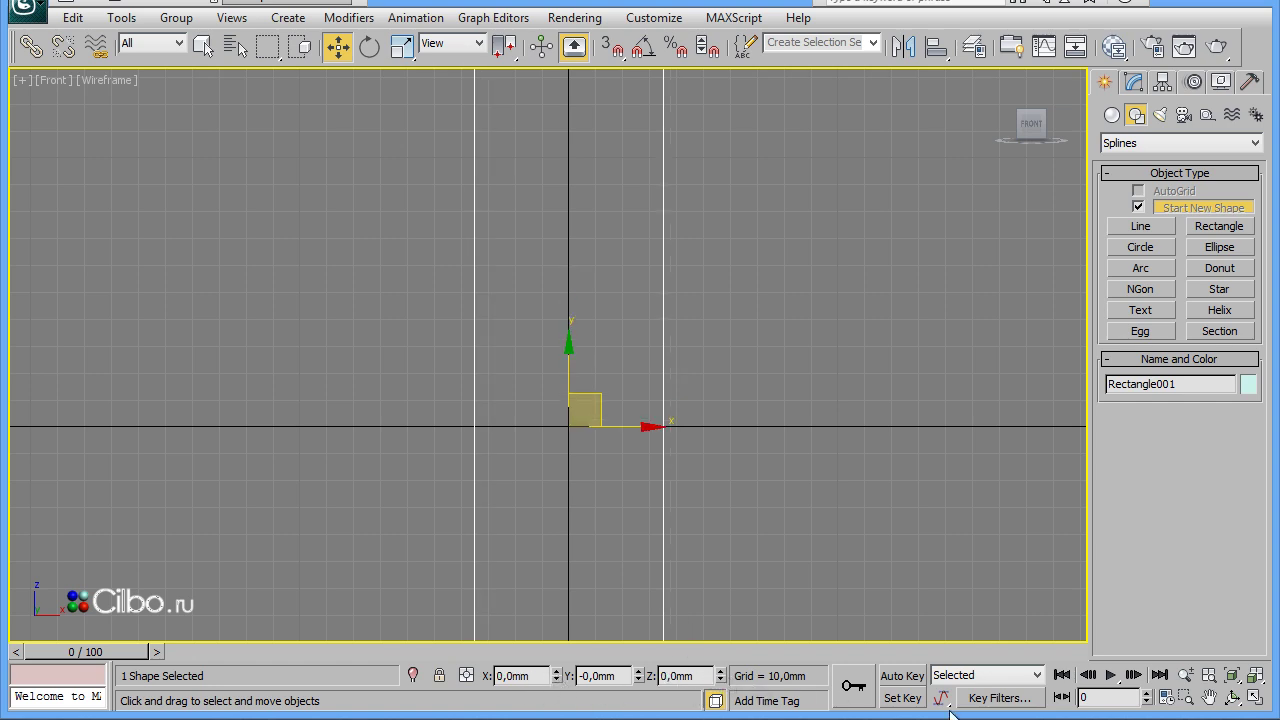
pyautogui.click(1234, 677)
pyautogui.moveTo(644, 431); pyautogui.dragTo(694, 452, button='middle')
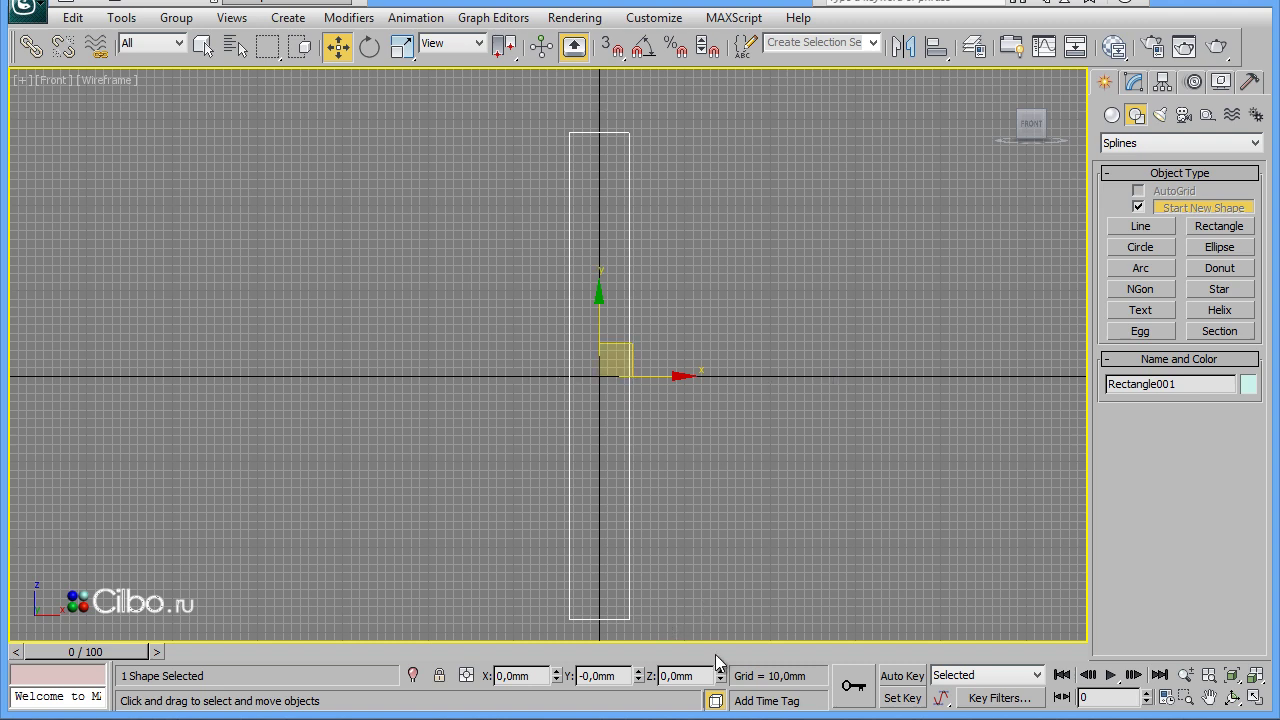
pyautogui.click(676, 676)
pyautogui.write('285')
pyautogui.press('Return')
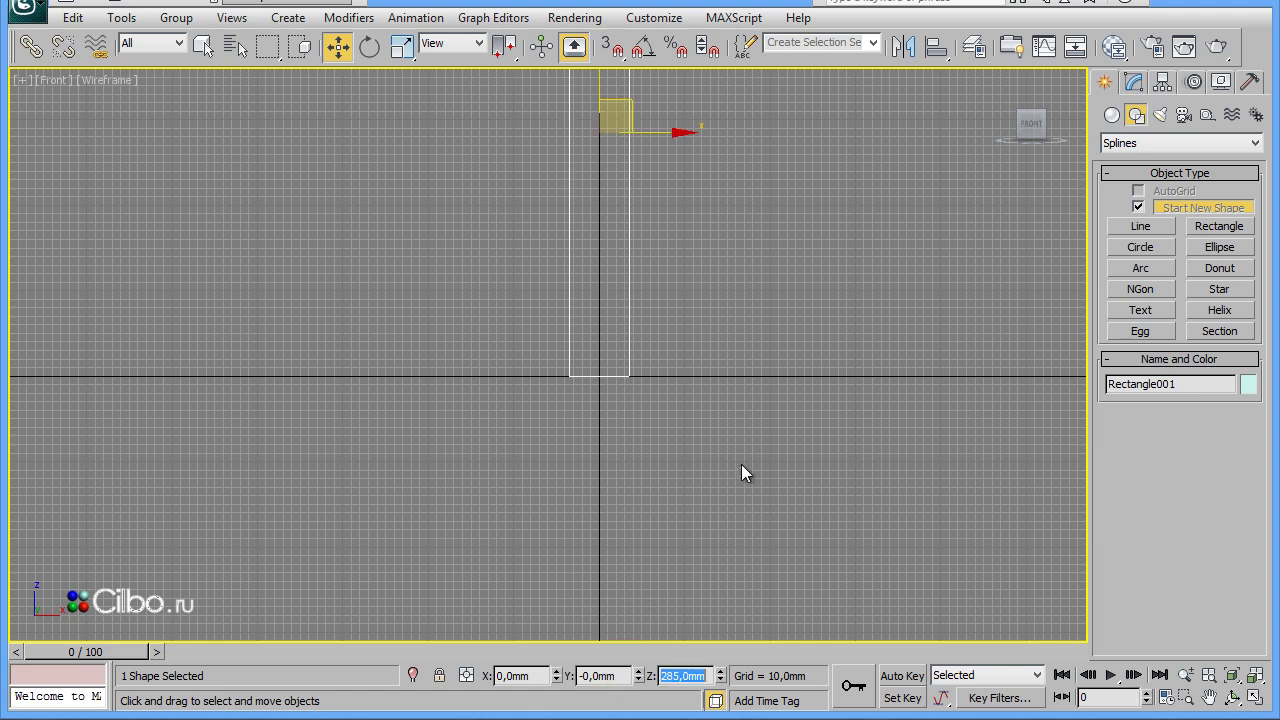
pyautogui.moveTo(741, 464)
pyautogui.mouseDown(button='middle')
pyautogui.moveTo(714, 611)
pyautogui.moveTo(725, 652)
pyautogui.mouseUp(button='middle')
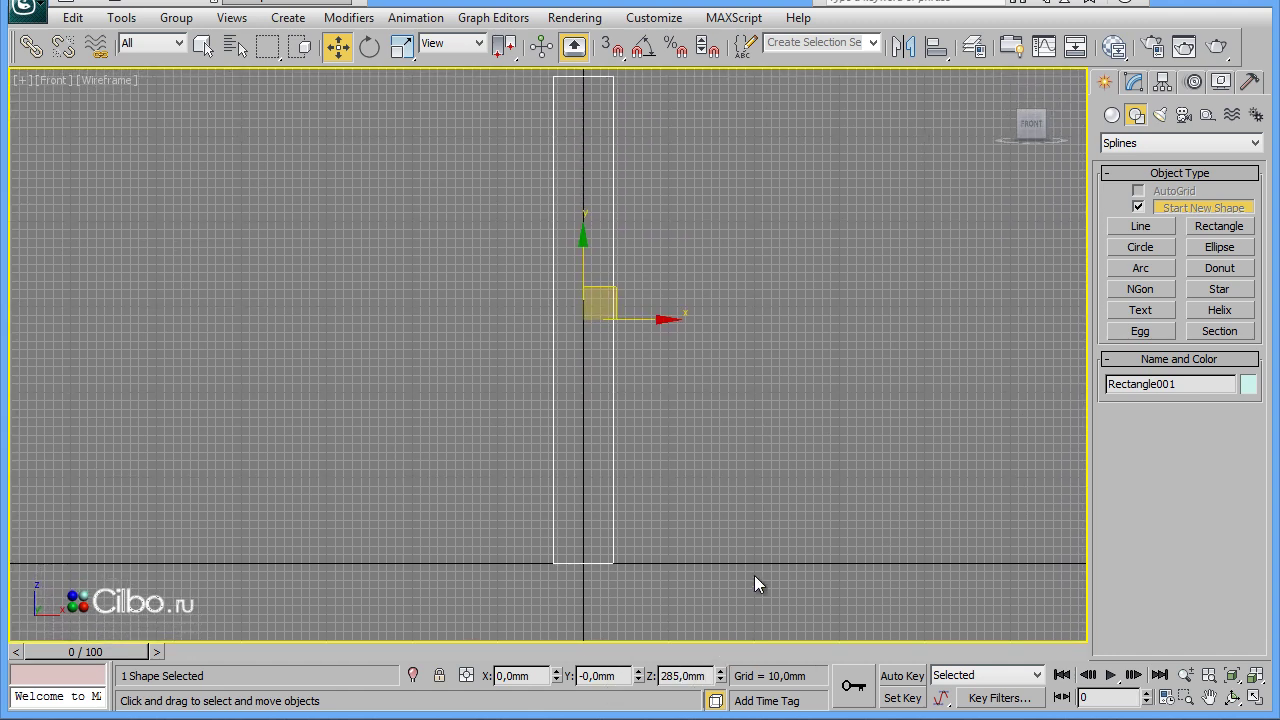
pyautogui.moveTo(766, 540); pyautogui.dragTo(769, 568, button='middle')
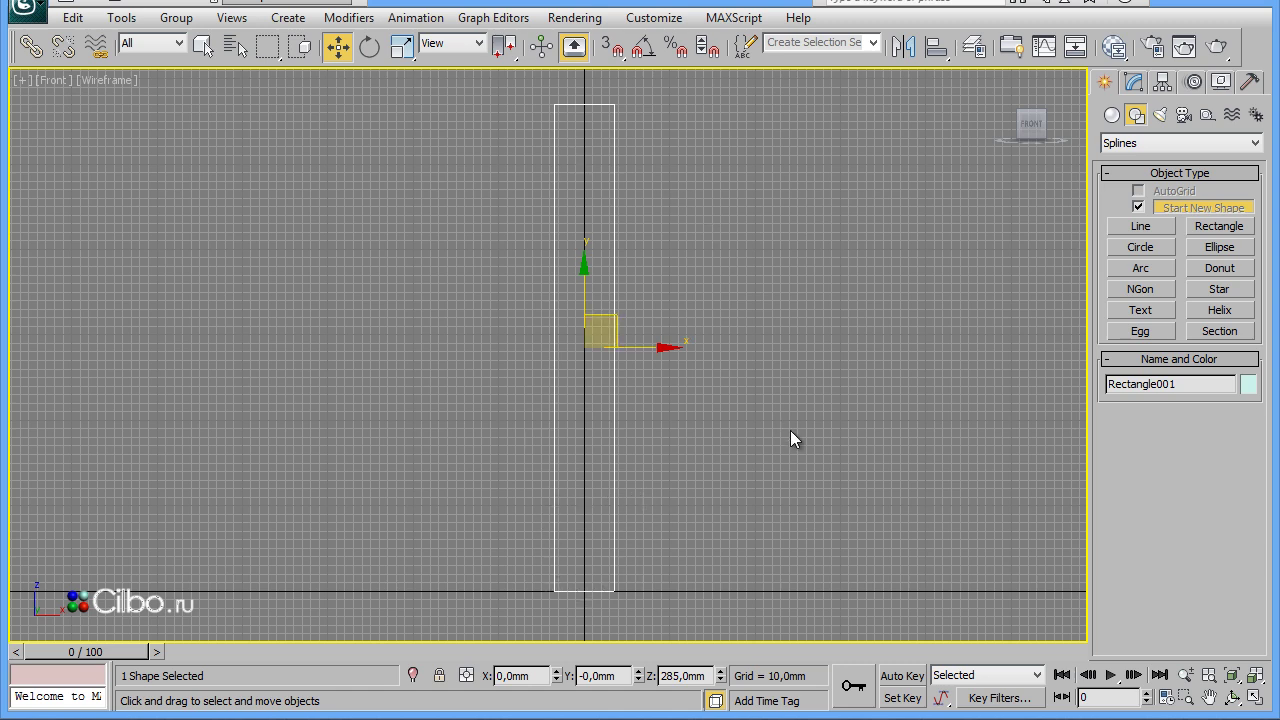
# Restore four views and draw a box at the origin in the Top view
pyautogui.hotkey('alt', 'w')
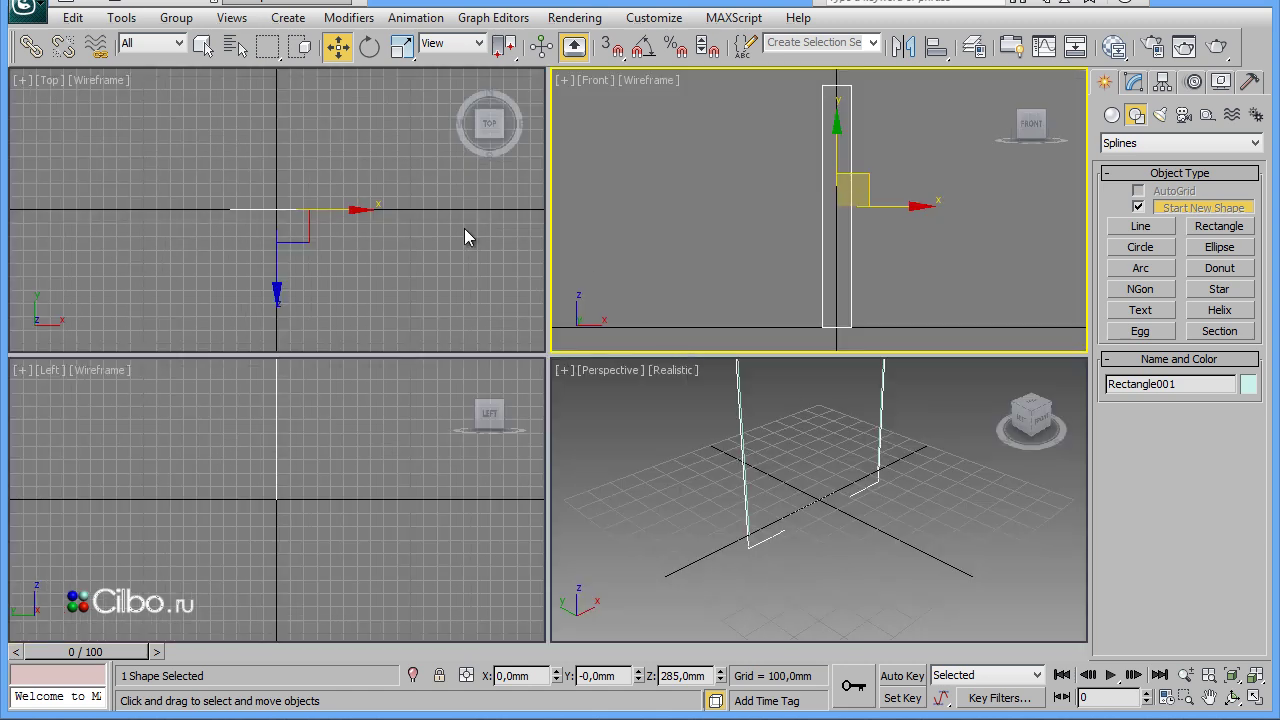
pyautogui.rightClick(326, 265)
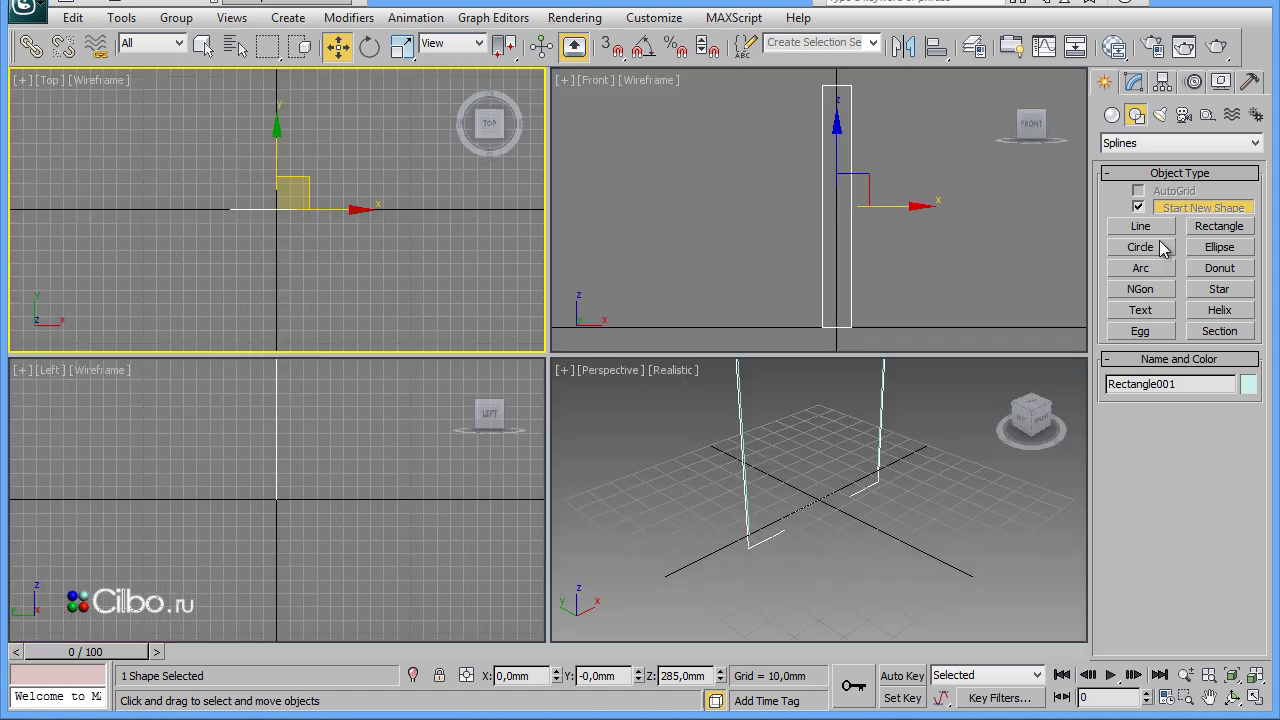
pyautogui.click(1112, 117)
pyautogui.click(1141, 210)
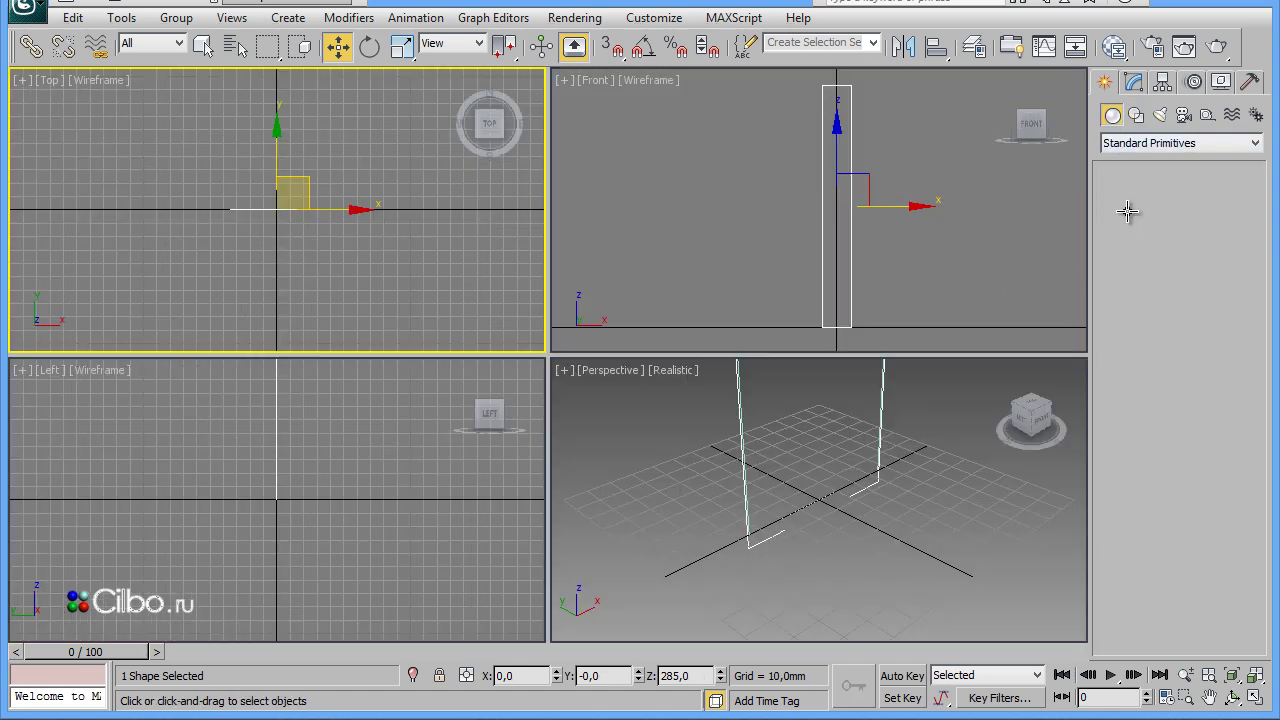
pyautogui.moveTo(259, 176); pyautogui.dragTo(296, 243)
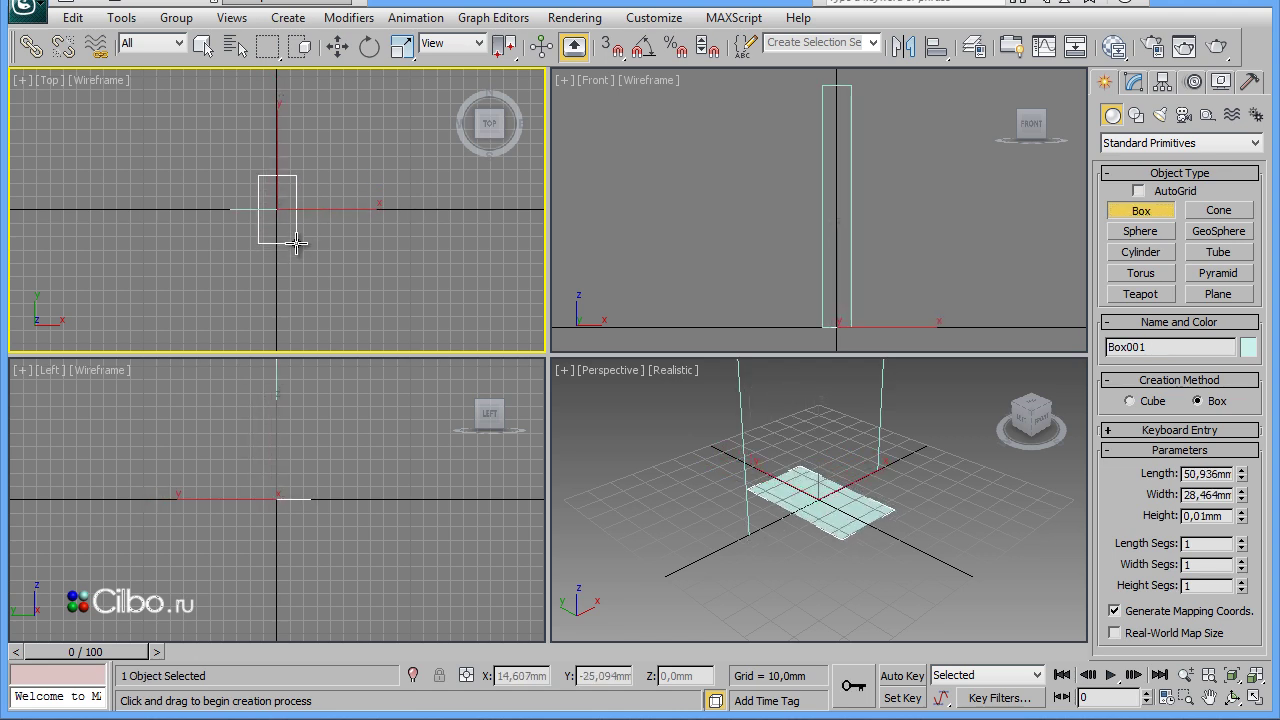
# Set the box's Length 70, Width 70 and Height 200 mm
pyautogui.doubleClick(1205, 473)
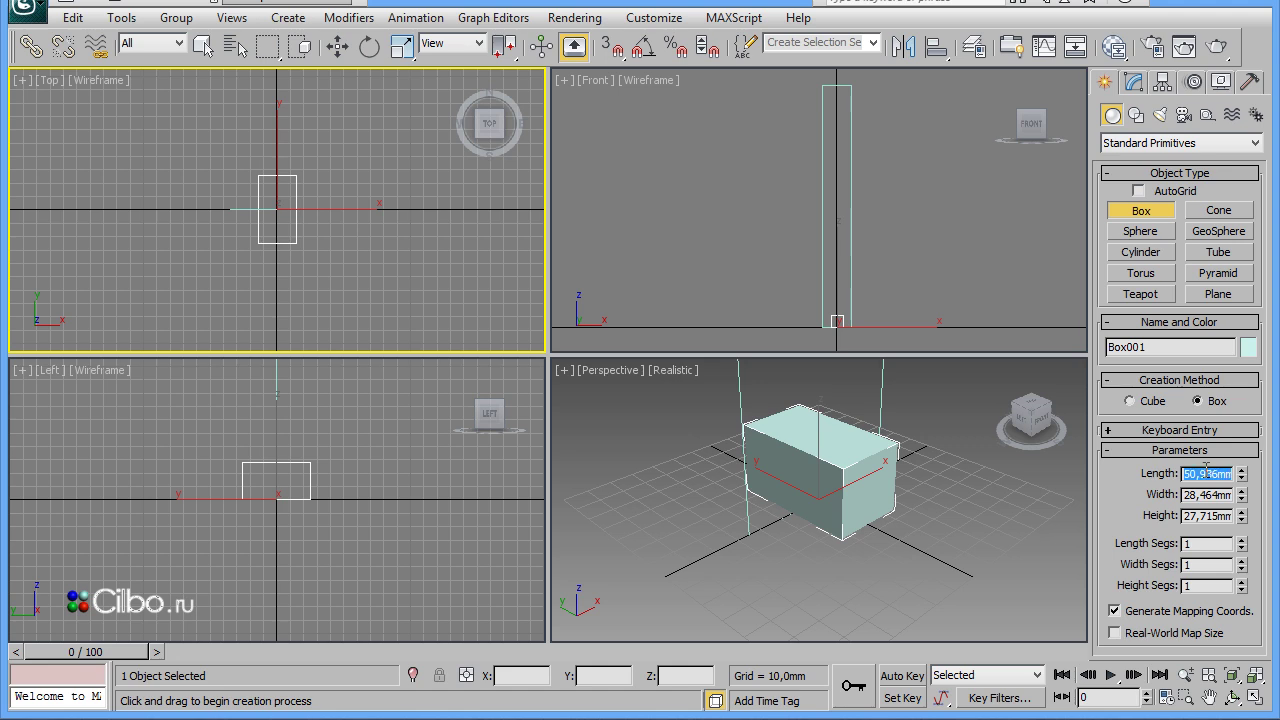
pyautogui.write('70')
pyautogui.press('Return')
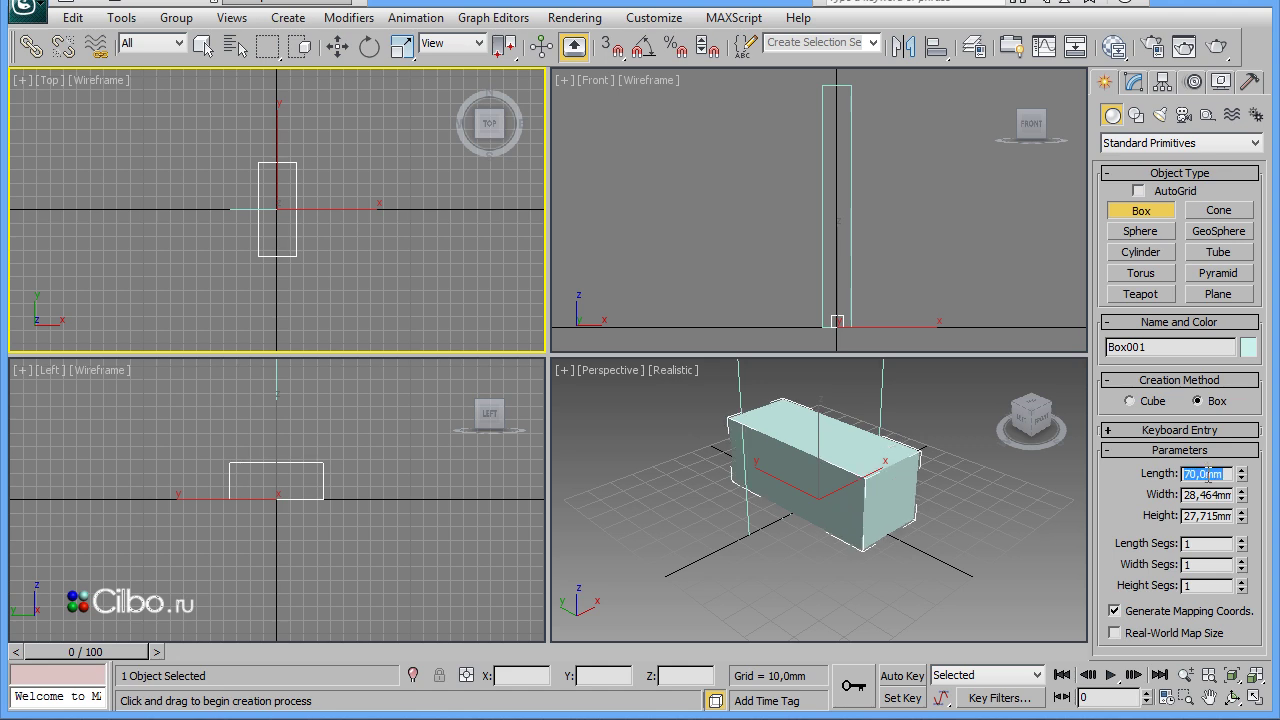
pyautogui.click(1198, 495)
pyautogui.write('7')
pyautogui.write('0')
pyautogui.press('Return')
pyautogui.write('7')
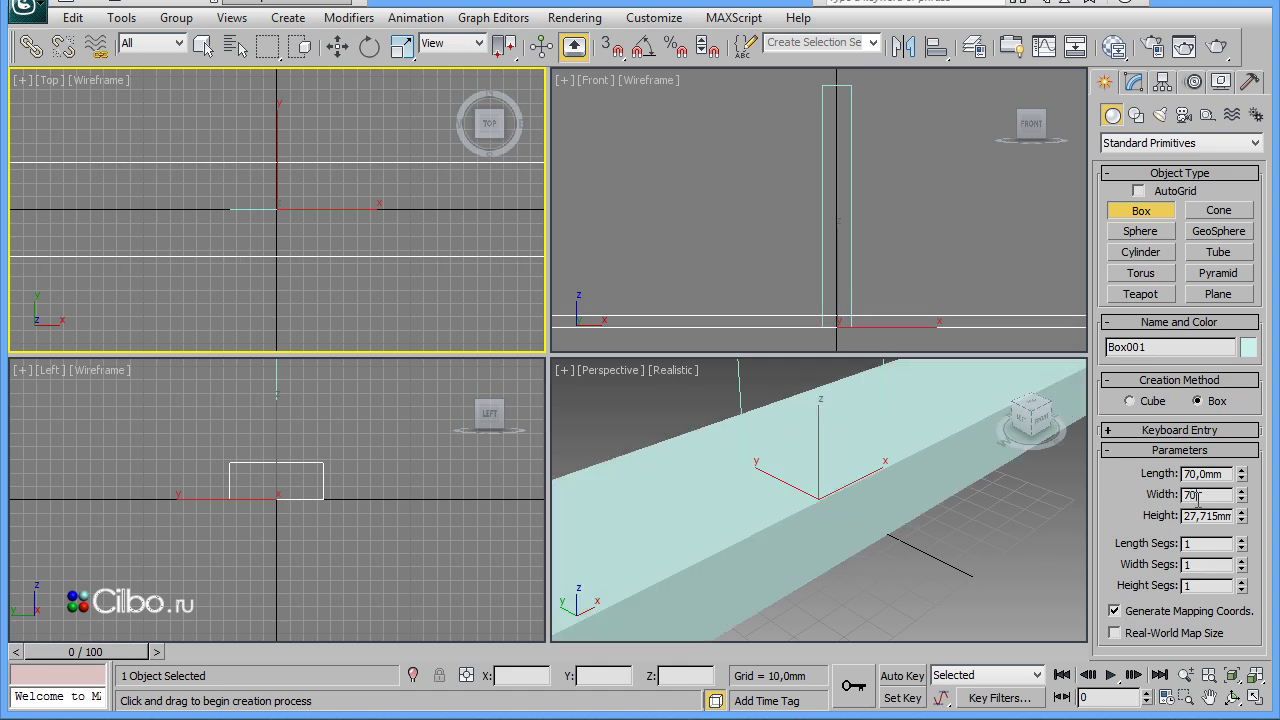
pyautogui.press('Return')
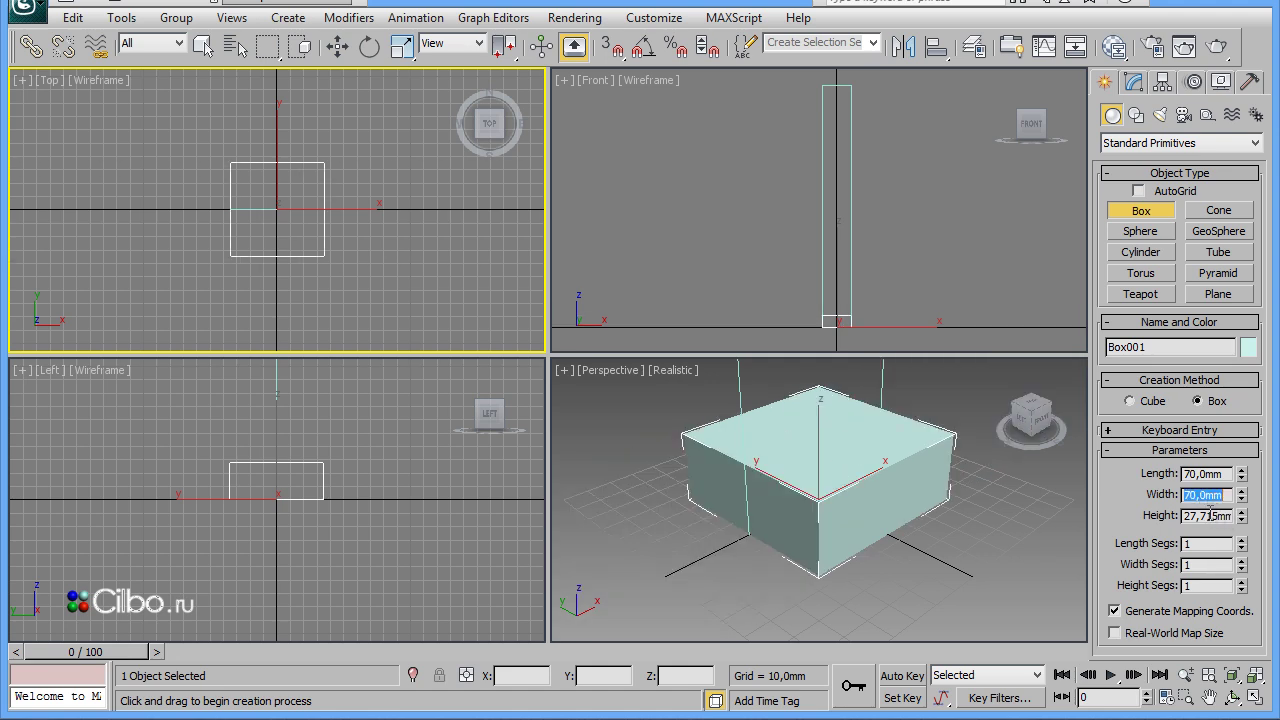
pyautogui.doubleClick(1211, 517)
pyautogui.write('200')
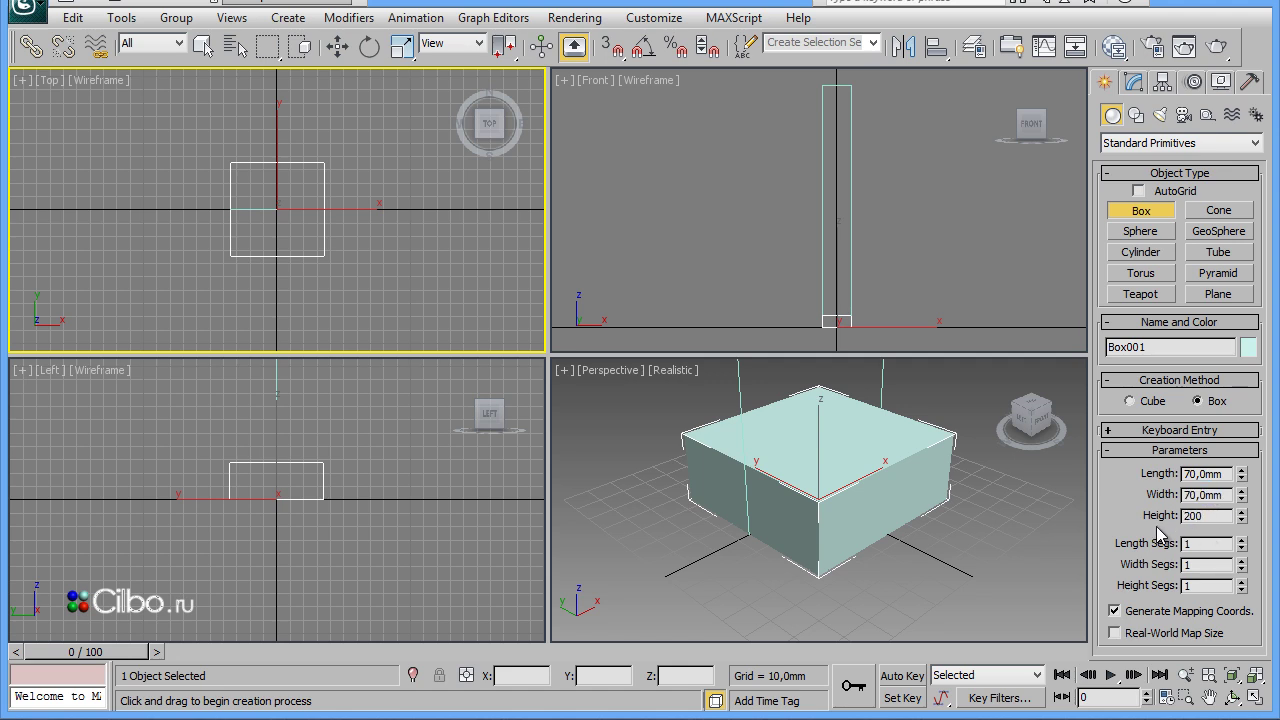
pyautogui.press('Return')
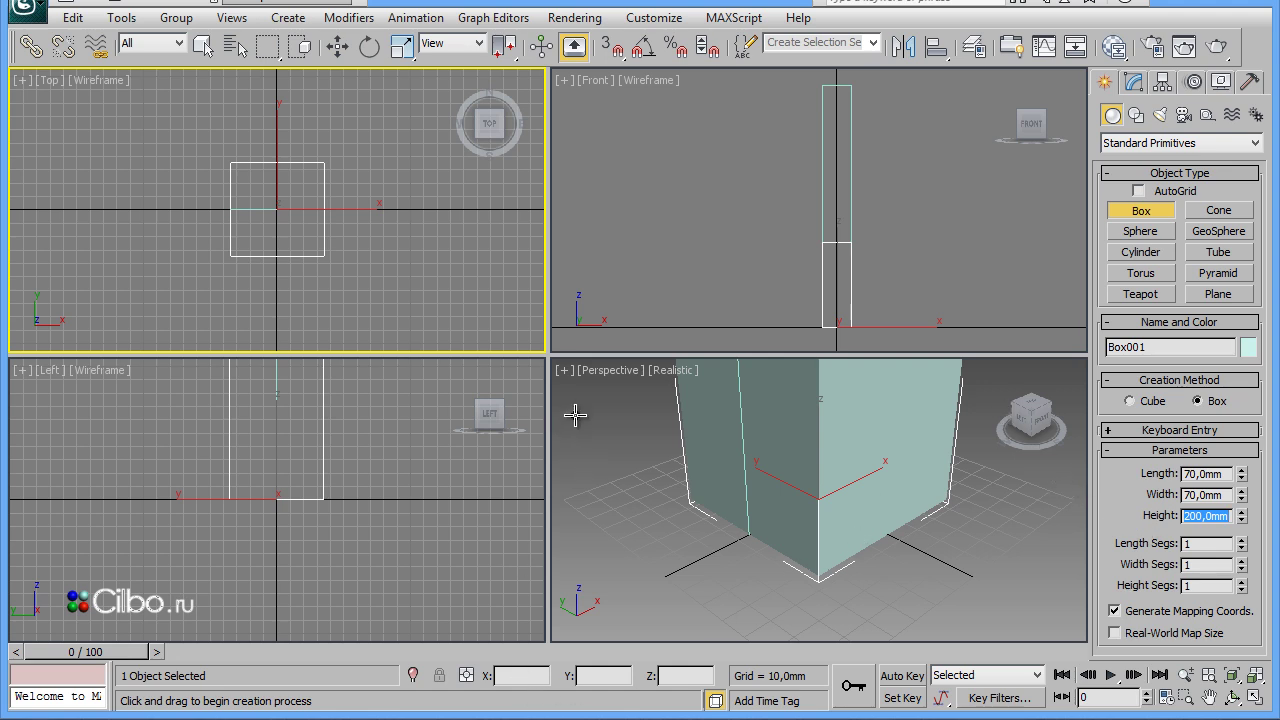
pyautogui.write('w')
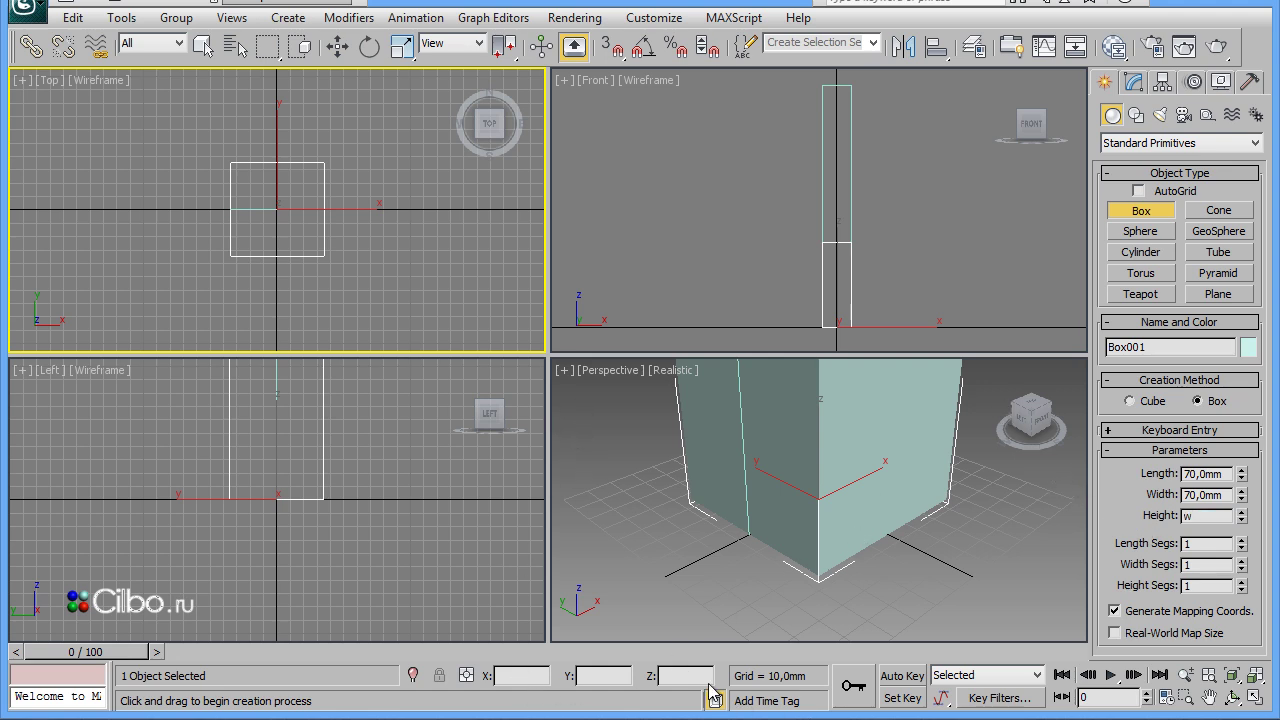
# Zero the box's X and Y position so it sits centred on the origin
pyautogui.click(338, 47)
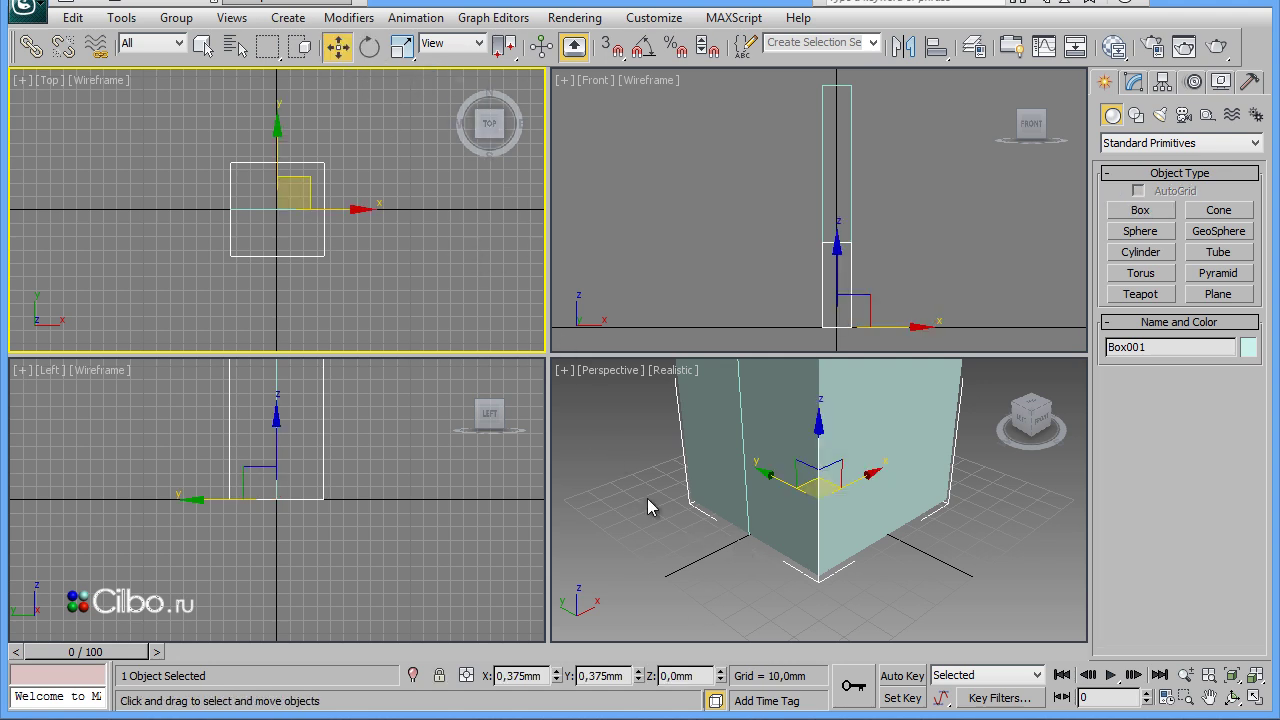
pyautogui.rightClick(556, 676)
pyautogui.rightClick(638, 676)
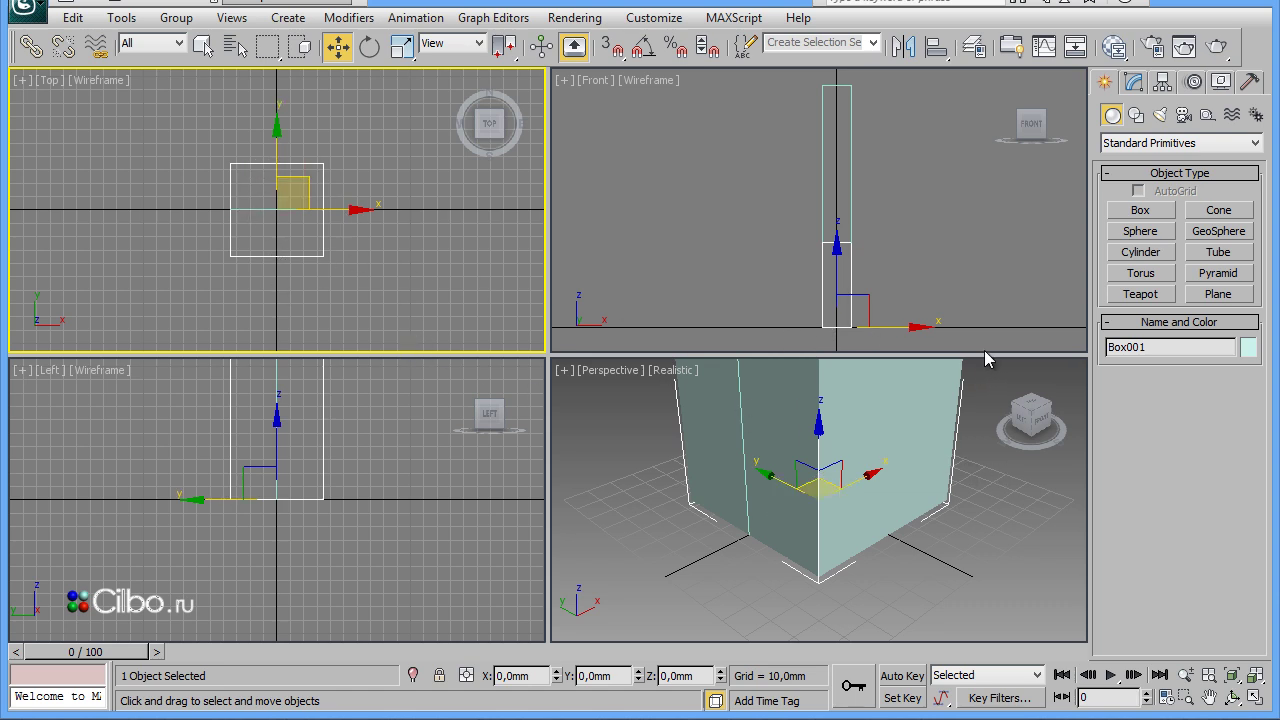
pyautogui.rightClick(948, 254)
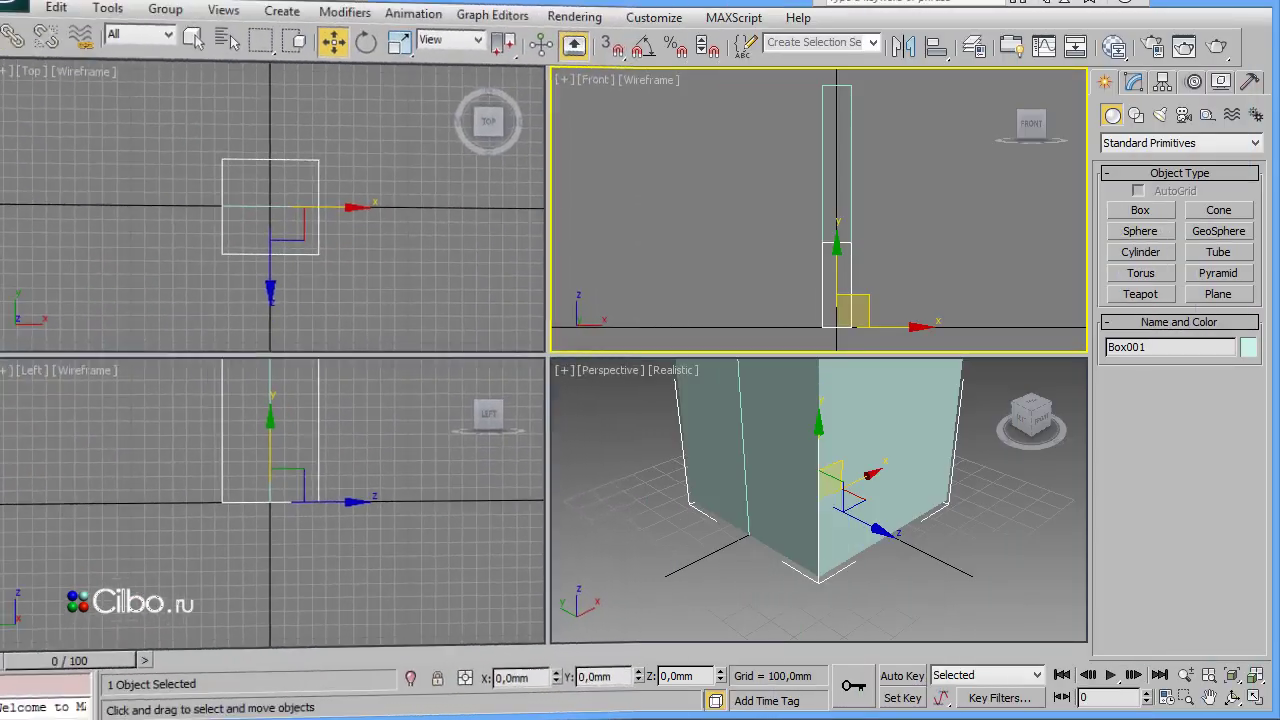
# Shift-drag the box upward to clone it as Box002
pyautogui.moveTo(814, 284); pyautogui.dragTo(817, 346, button='middle')
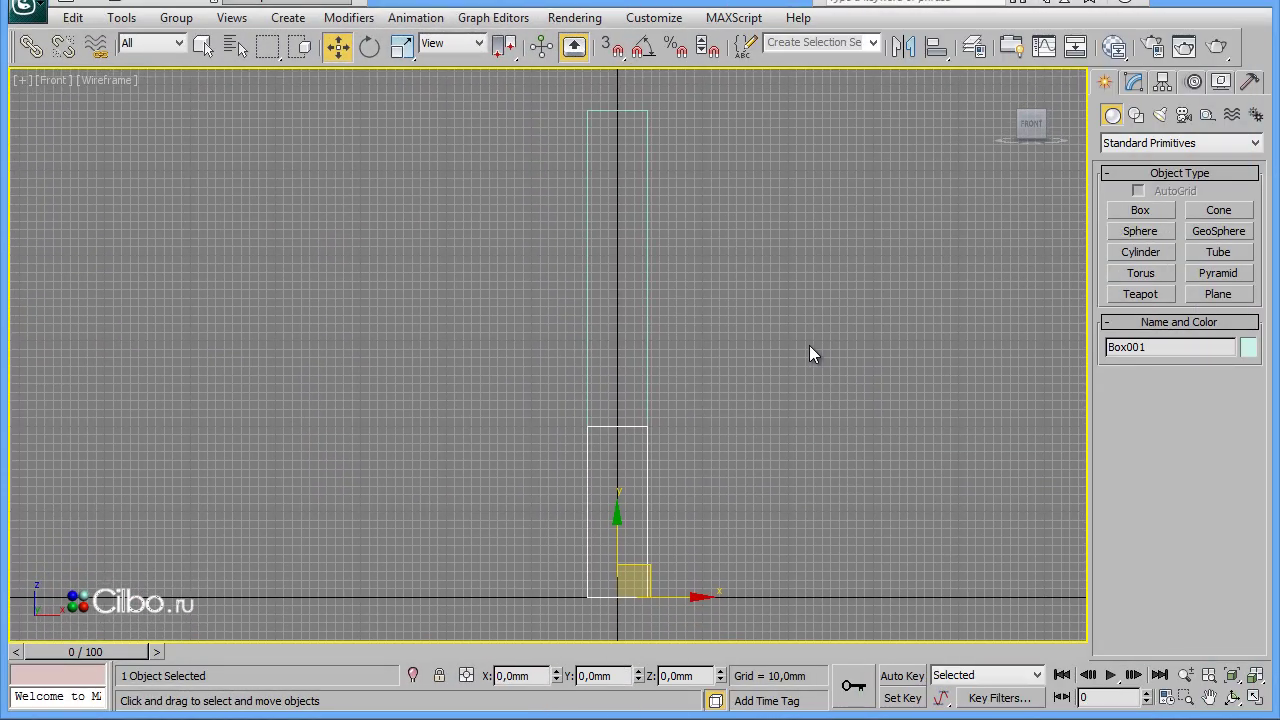
pyautogui.keyDown('shift'); pyautogui.moveTo(618, 511); pyautogui.dragTo(606, 196); pyautogui.keyUp('shift')
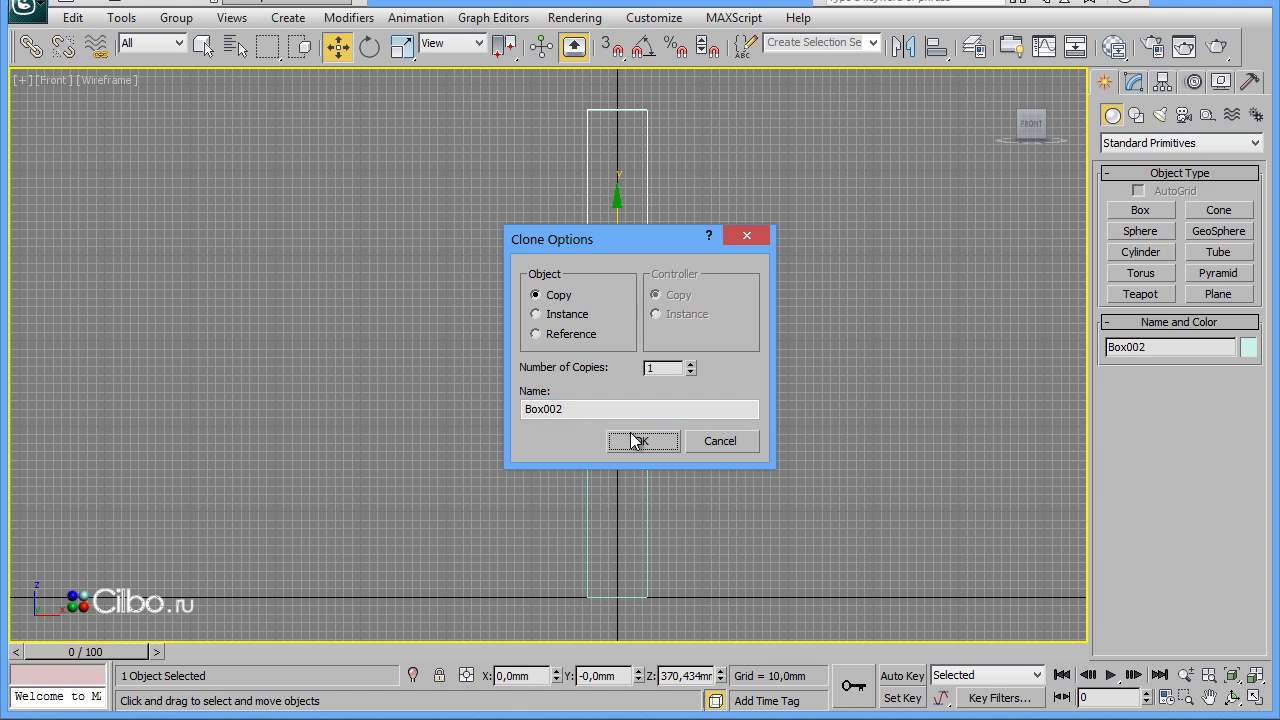
pyautogui.click(634, 441)
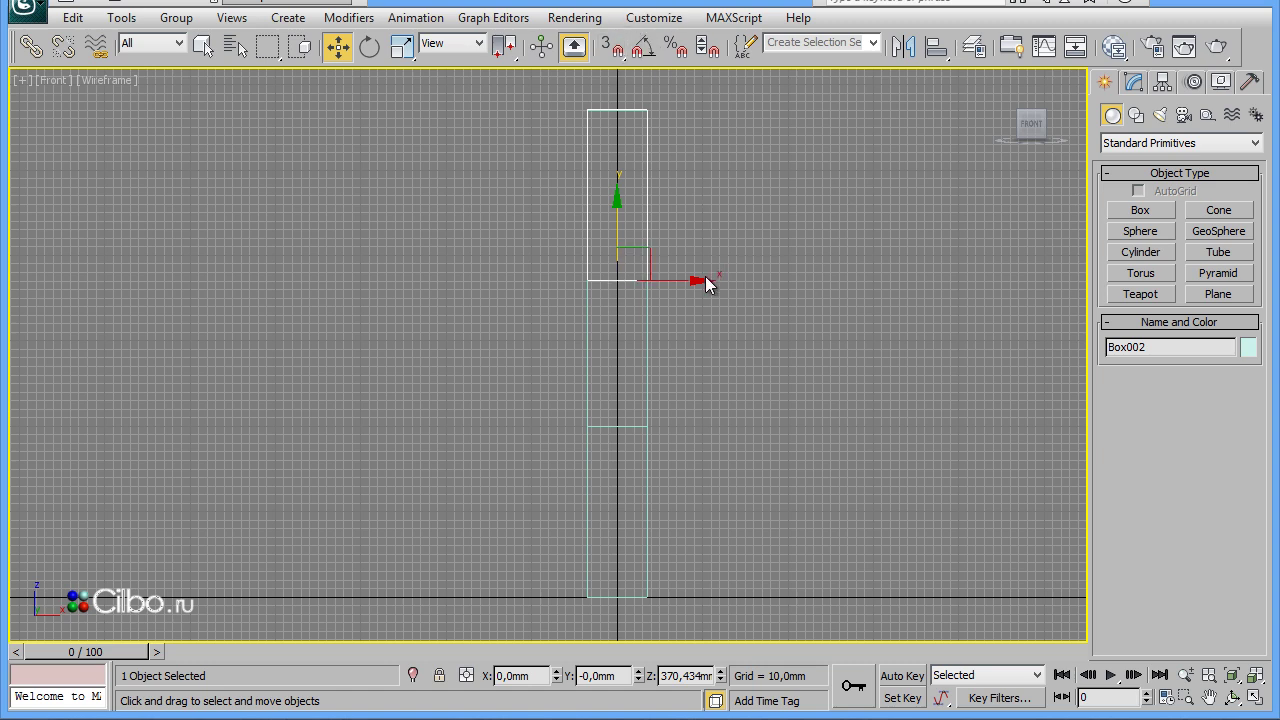
# Set Box002's height to 150 mm and raise it to the top of the column
pyautogui.click(1133, 81)
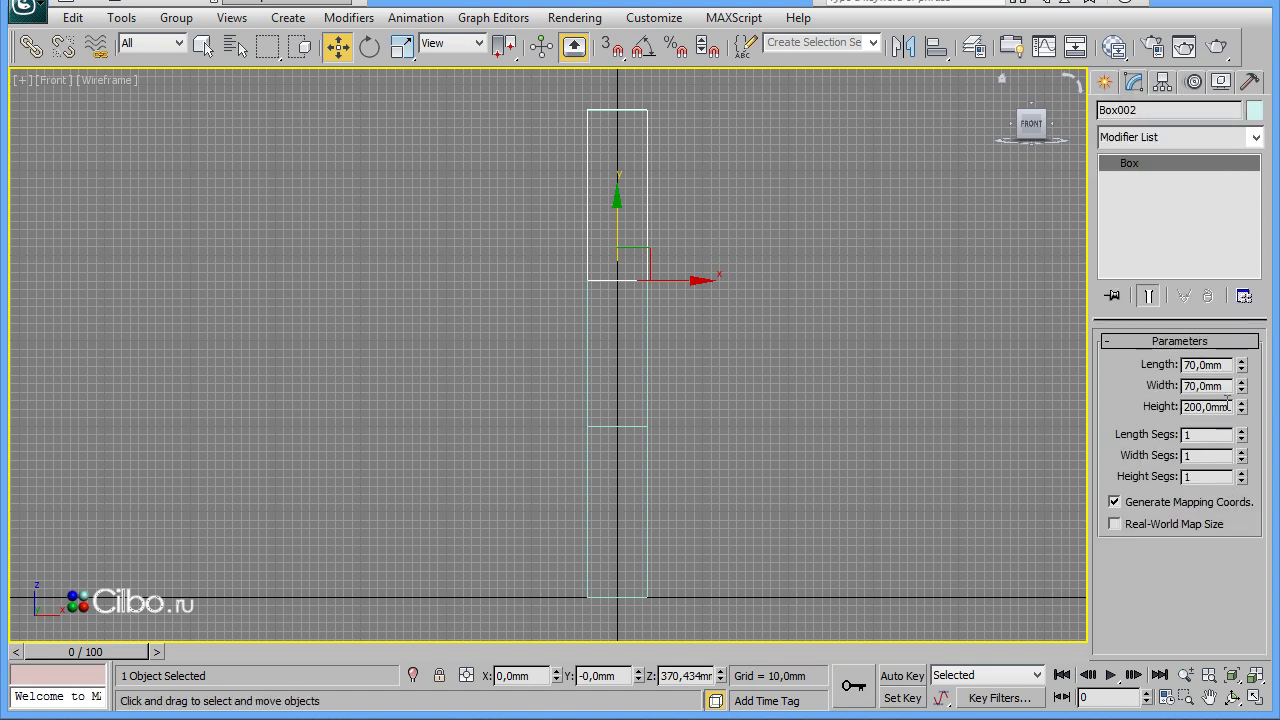
pyautogui.moveTo(1230, 405); pyautogui.dragTo(1118, 420)
pyautogui.write('150')
pyautogui.press('Return')
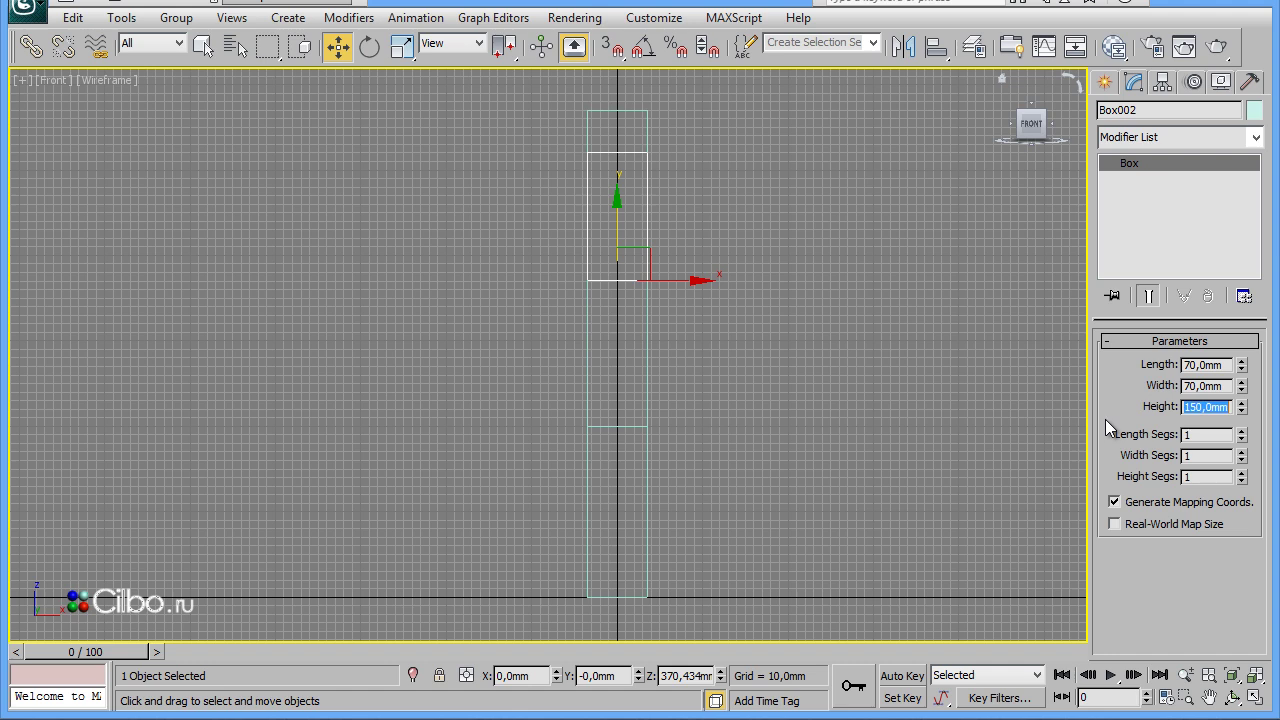
pyautogui.click(1130, 392)
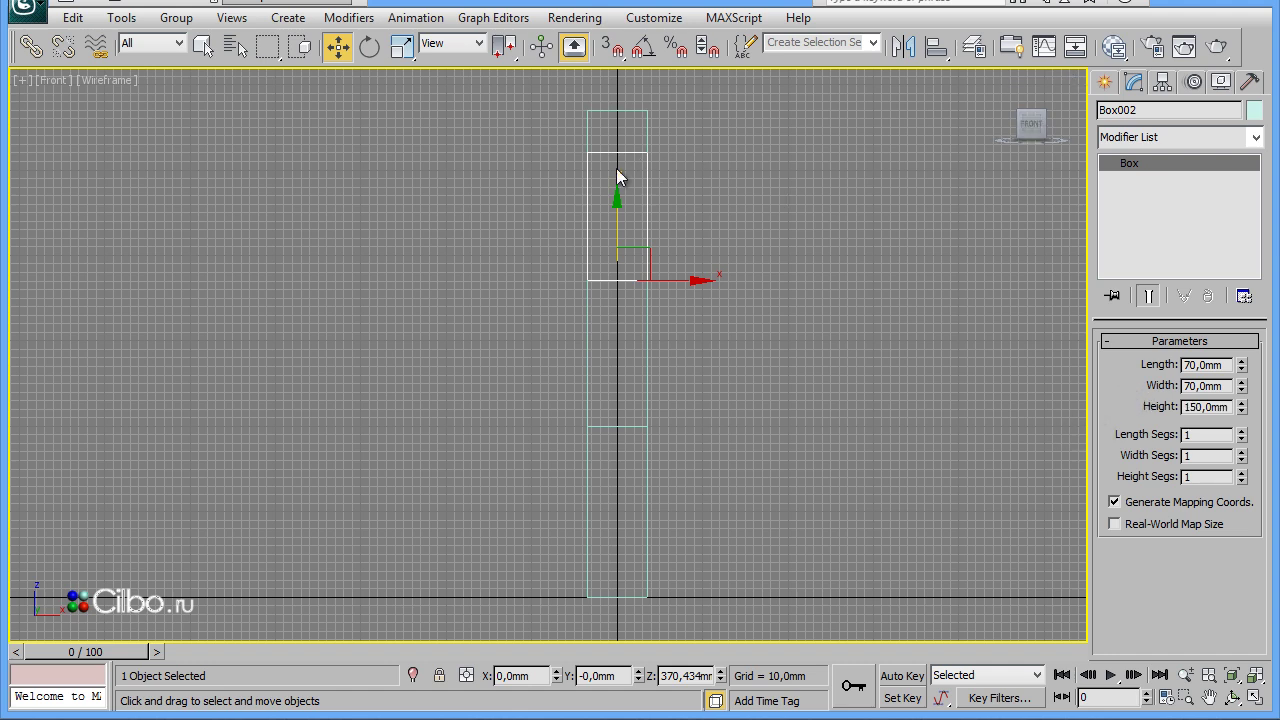
pyautogui.moveTo(615, 210); pyautogui.dragTo(614, 170)
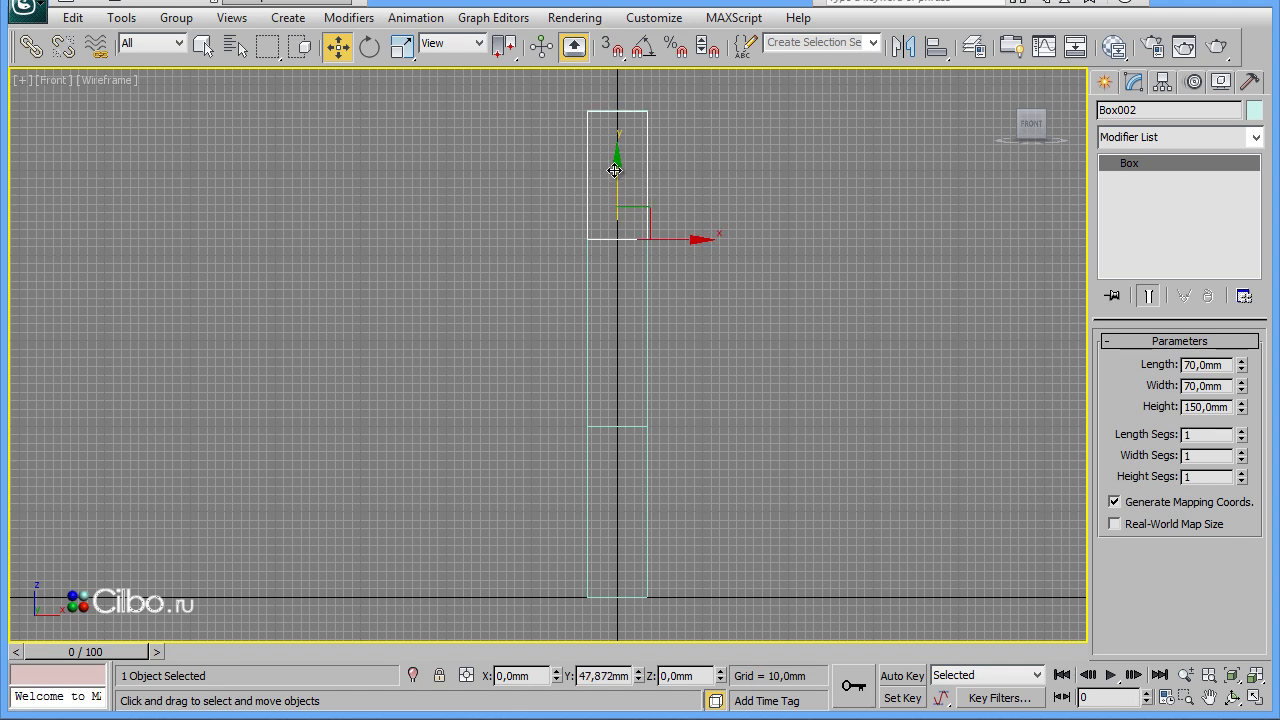
pyautogui.click(779, 334)
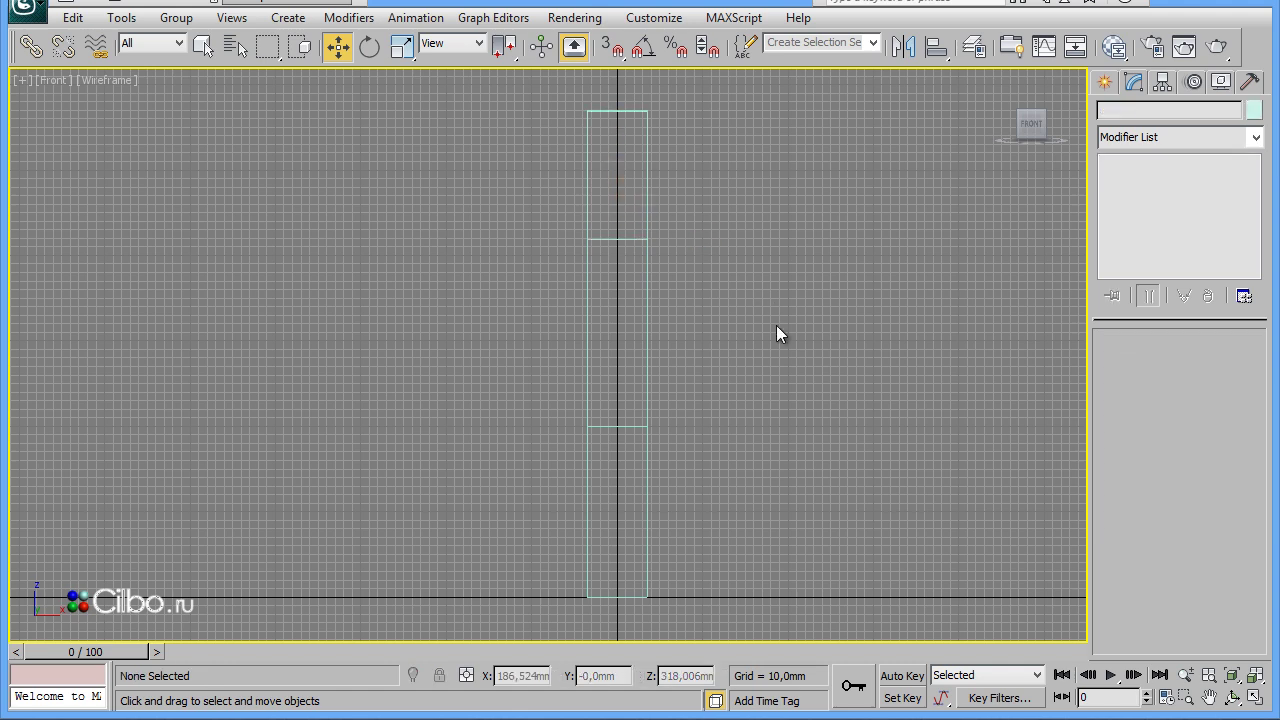
# Zoom extents in all views and orbit the Perspective view to face front
pyautogui.click(1252, 676)
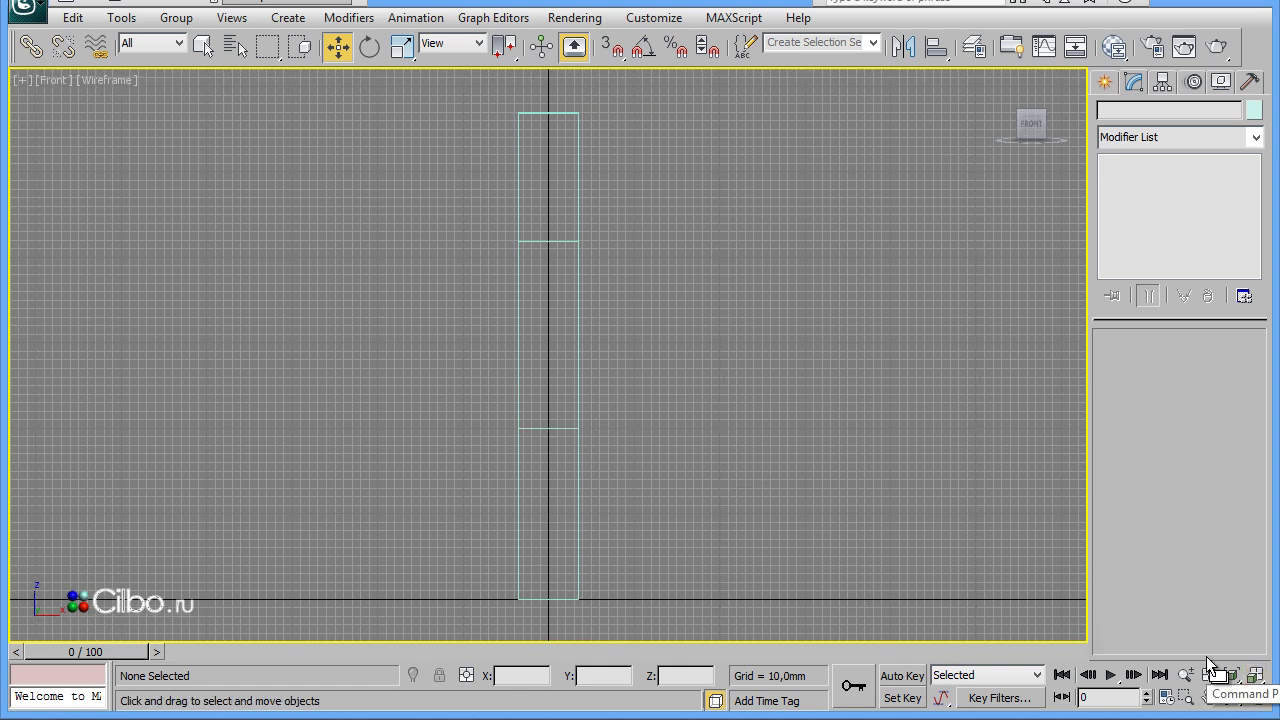
pyautogui.hotkey('alt', 'w')
pyautogui.click(684, 617)
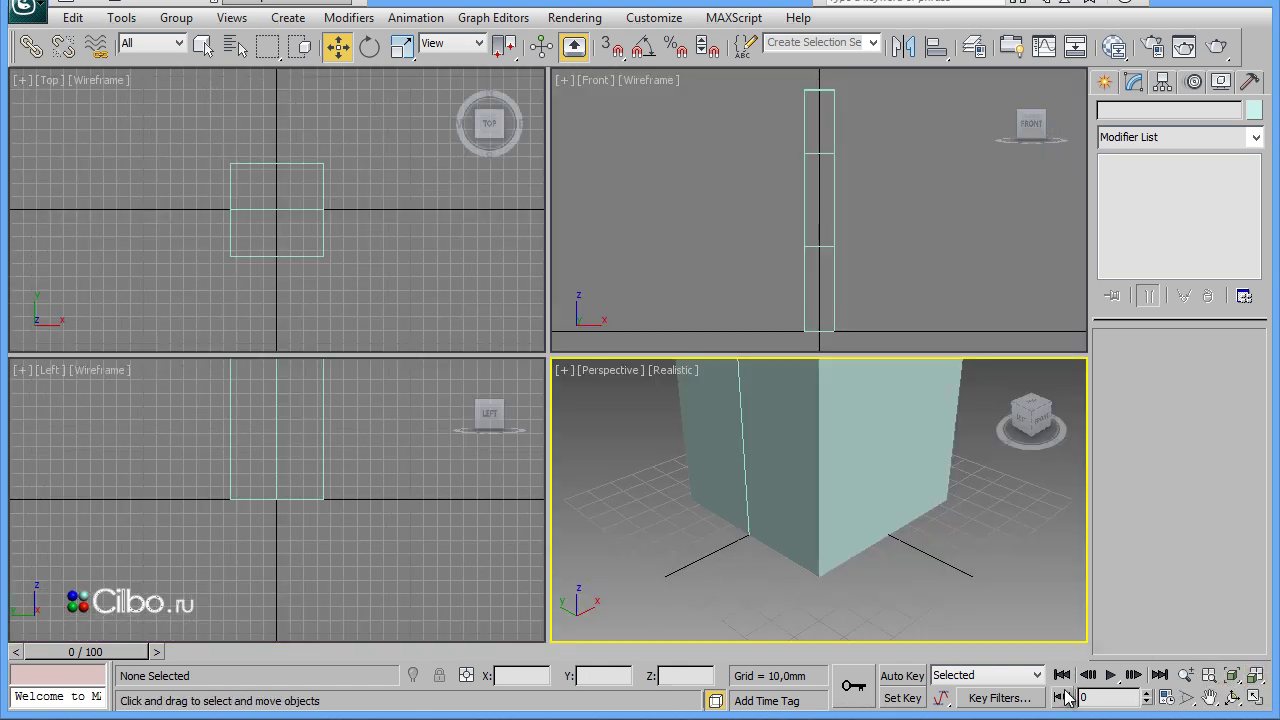
pyautogui.click(1255, 676)
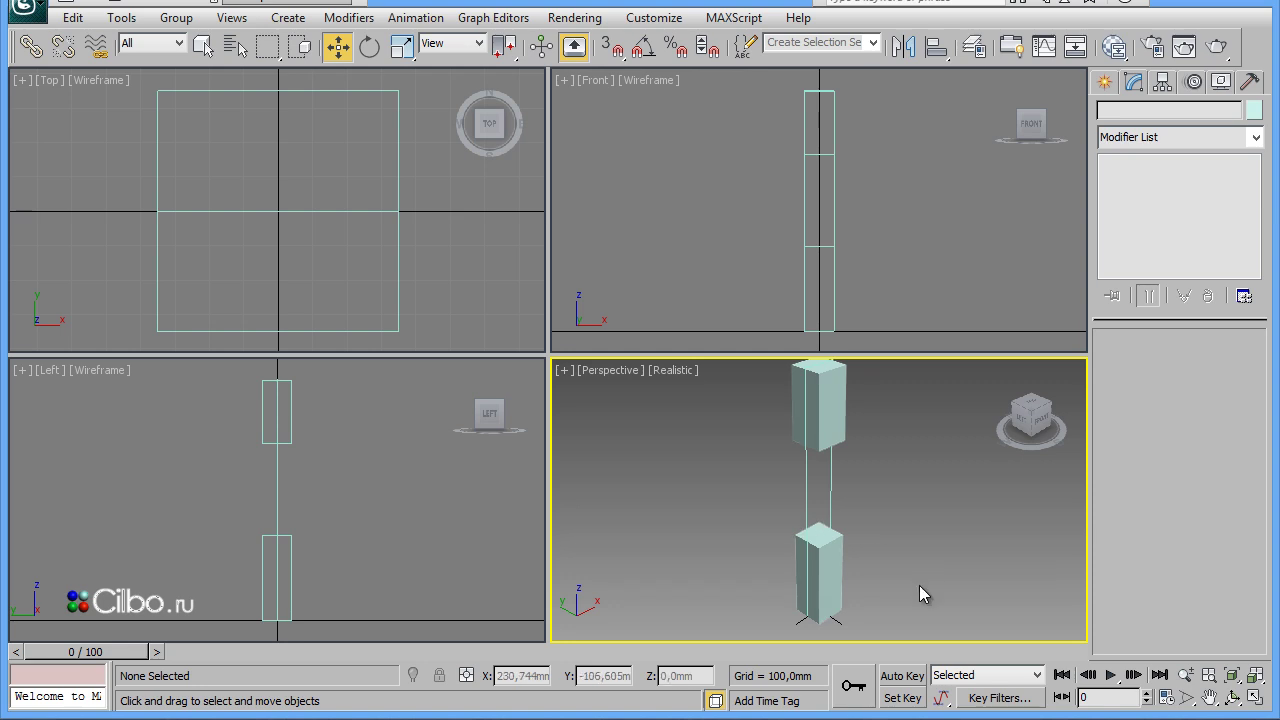
pyautogui.moveTo(919, 585)
pyautogui.keyDown('alt'); pyautogui.mouseDown(button='middle')
pyautogui.moveTo(947, 535)
pyautogui.moveTo(844, 509)
pyautogui.moveTo(865, 566)
pyautogui.moveTo(946, 549)
pyautogui.moveTo(866, 550)
pyautogui.moveTo(890, 545)
pyautogui.mouseUp(button='middle'); pyautogui.keyUp('alt')
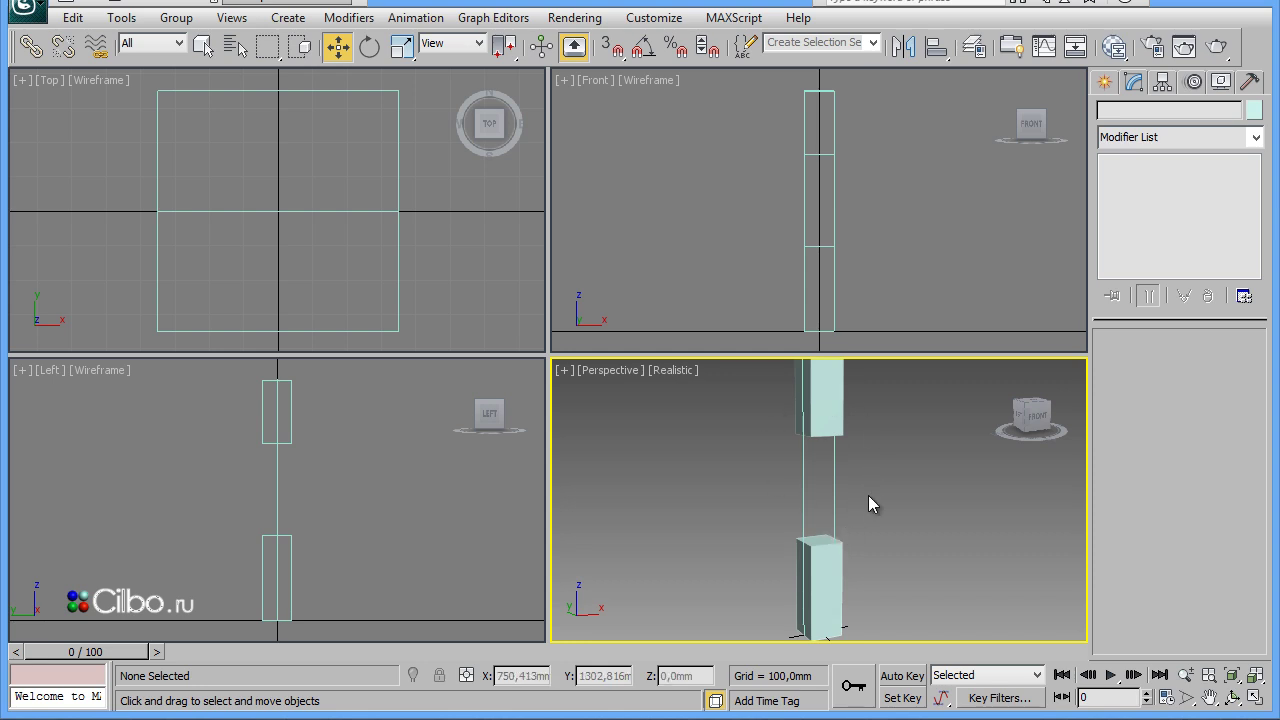
pyautogui.click(896, 286)
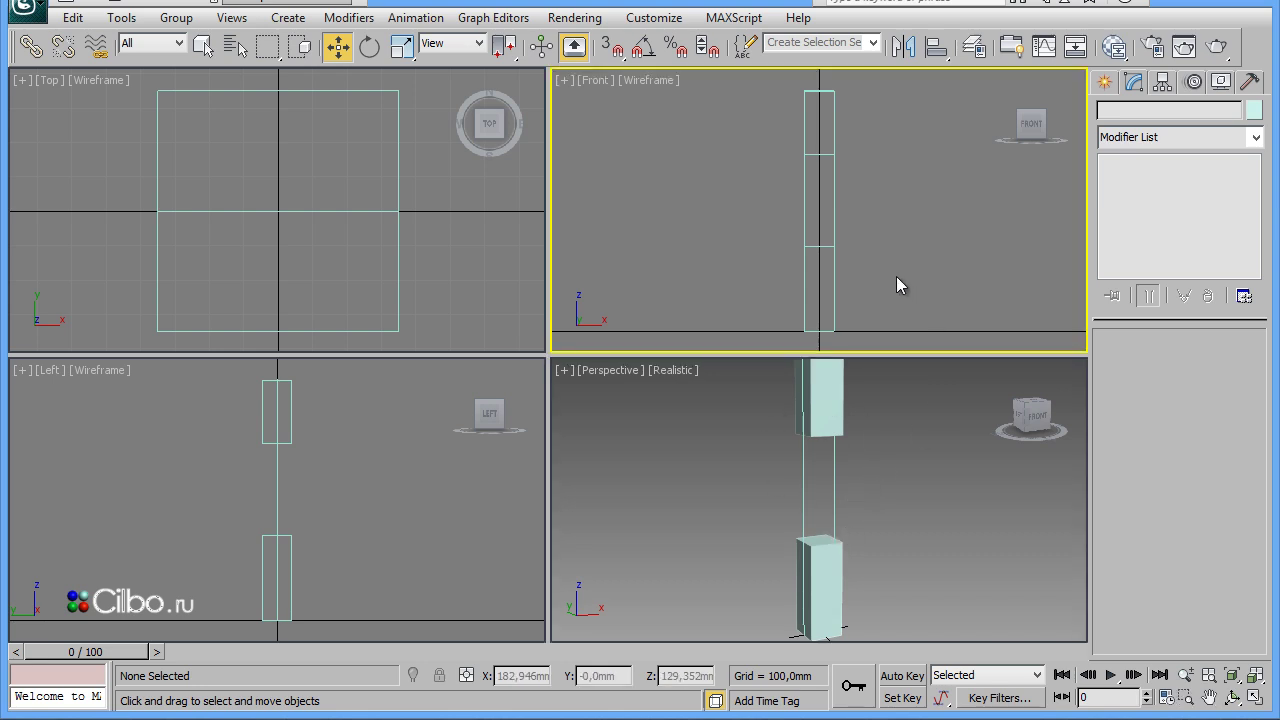
pyautogui.hotkey('alt', 'w')
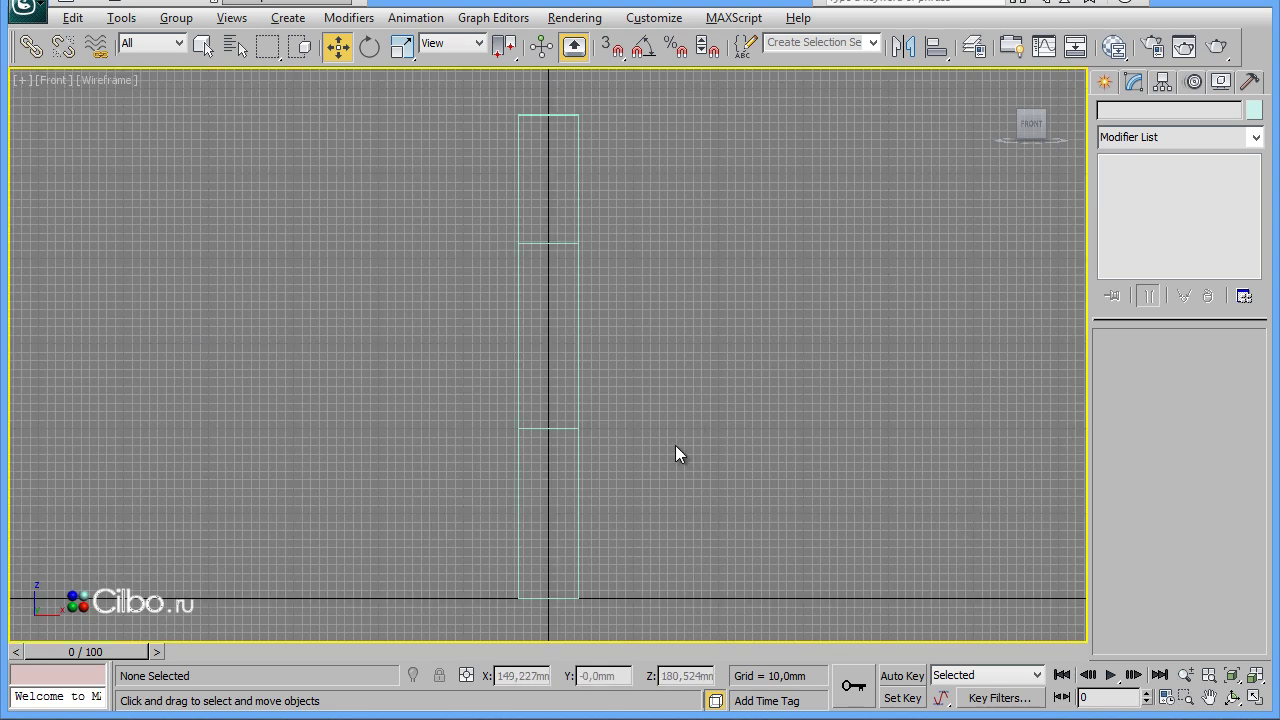
# Hide the grid and draw a narrow rectangle, about 231.8 × 28.8 mm, over the column's middle
pyautogui.press('g')
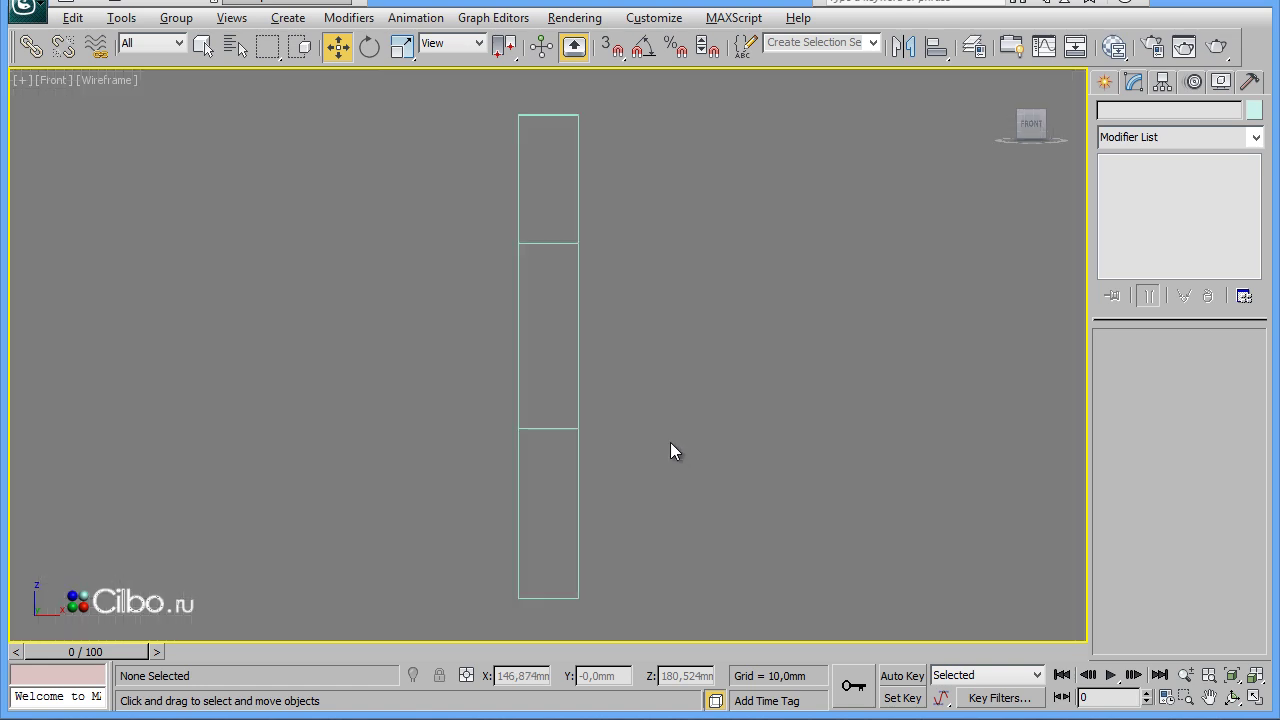
pyautogui.moveTo(660, 431); pyautogui.dragTo(699, 447, button='middle')
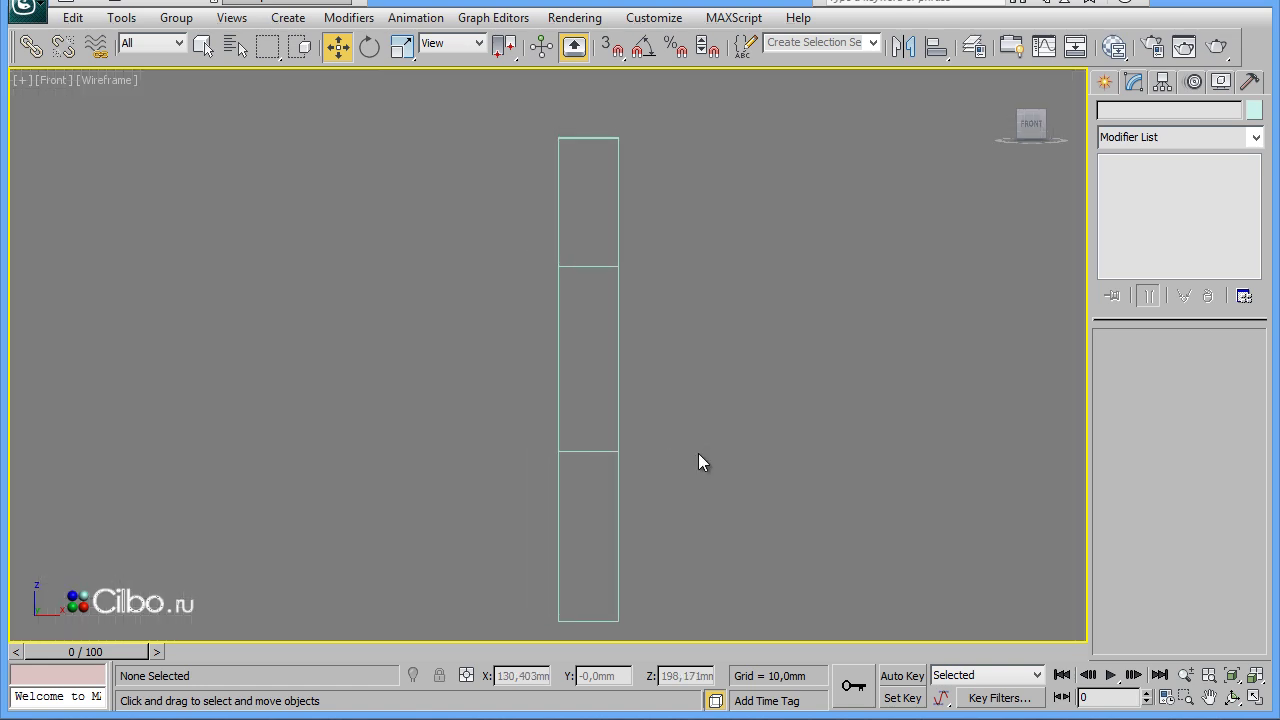
pyautogui.scroll(3, 697, 452)
pyautogui.moveTo(825, 442); pyautogui.dragTo(805, 428, button='middle')
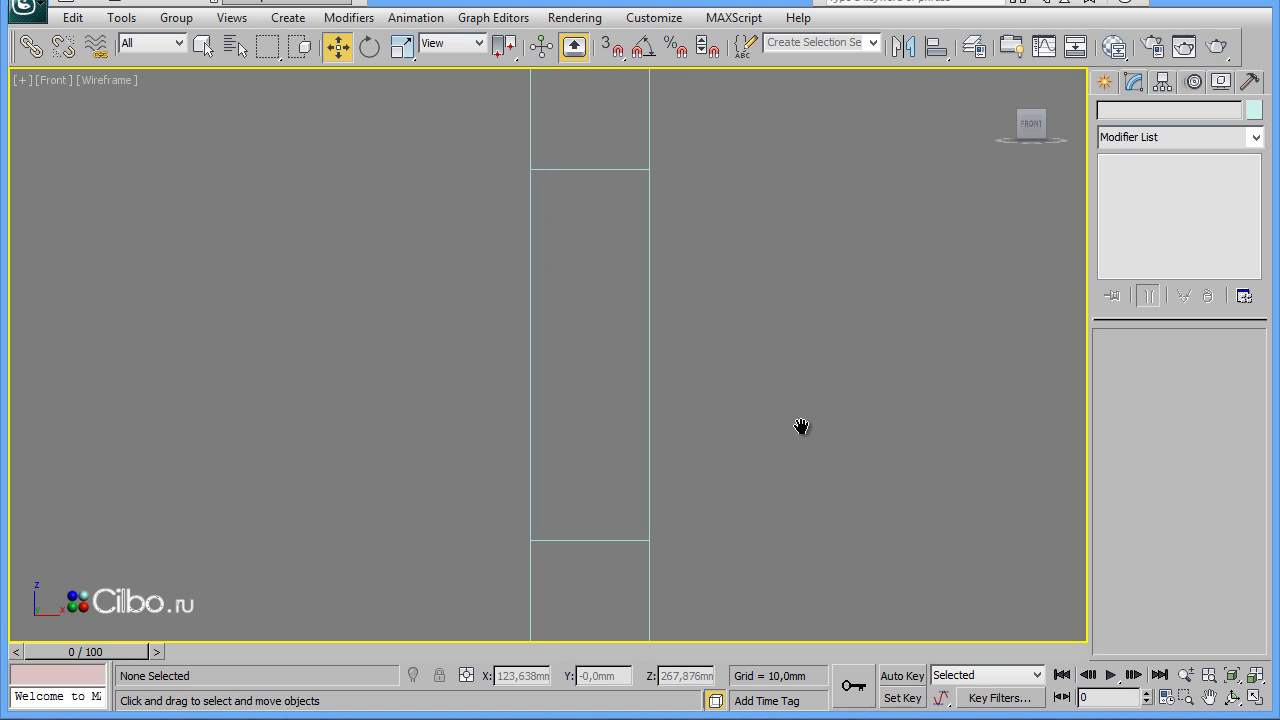
pyautogui.click(1105, 84)
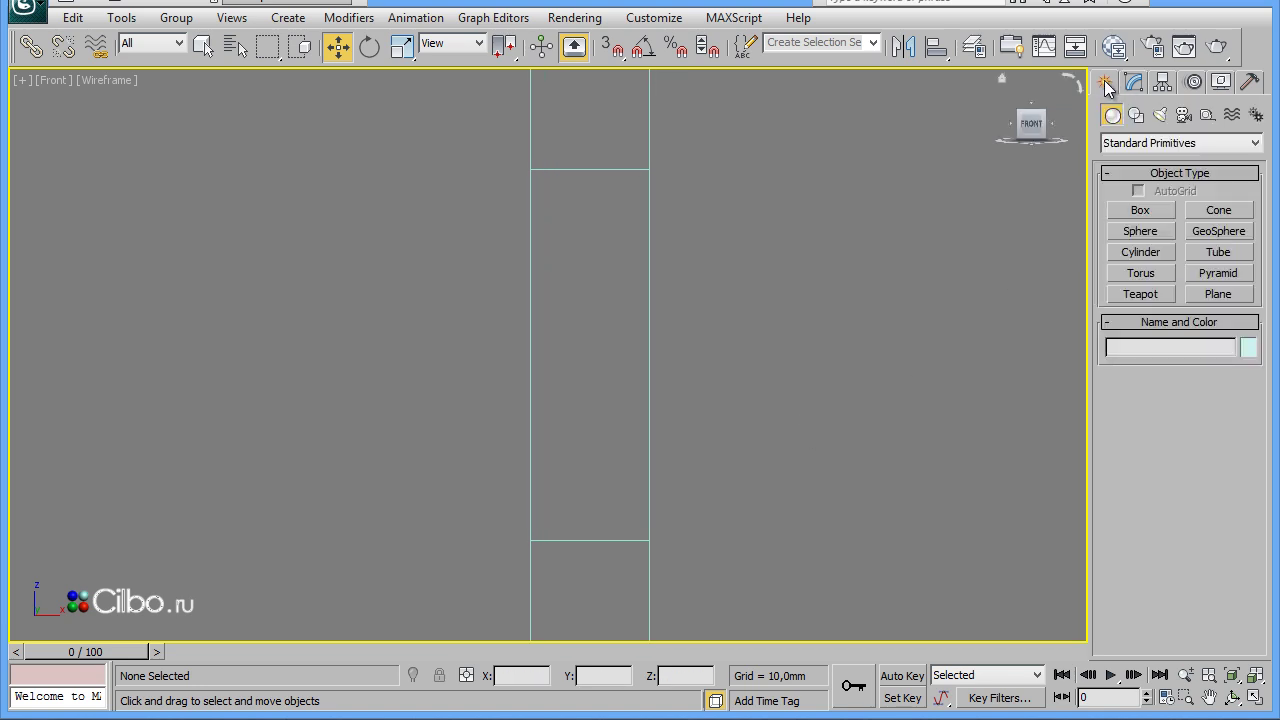
pyautogui.click(1136, 115)
pyautogui.click(1219, 226)
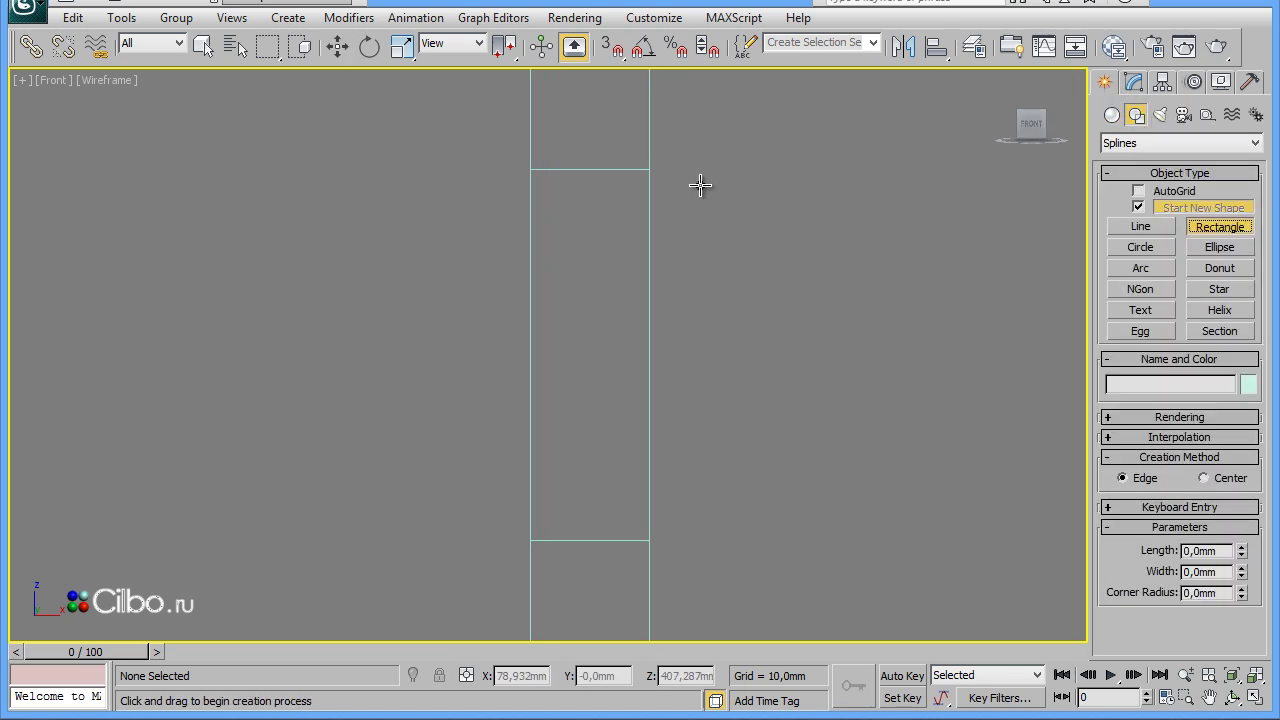
pyautogui.moveTo(567, 160)
pyautogui.mouseDown()
pyautogui.moveTo(633, 446)
pyautogui.moveTo(616, 555)
pyautogui.mouseUp()
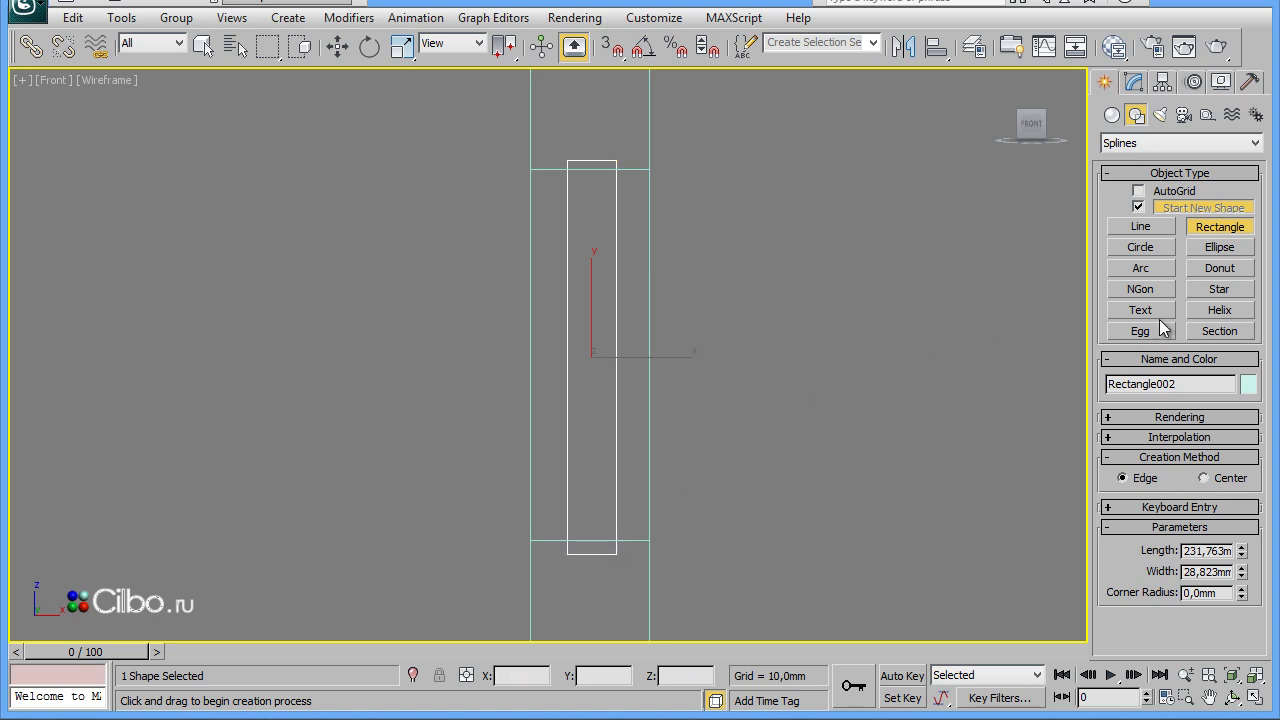
pyautogui.click(1141, 228)
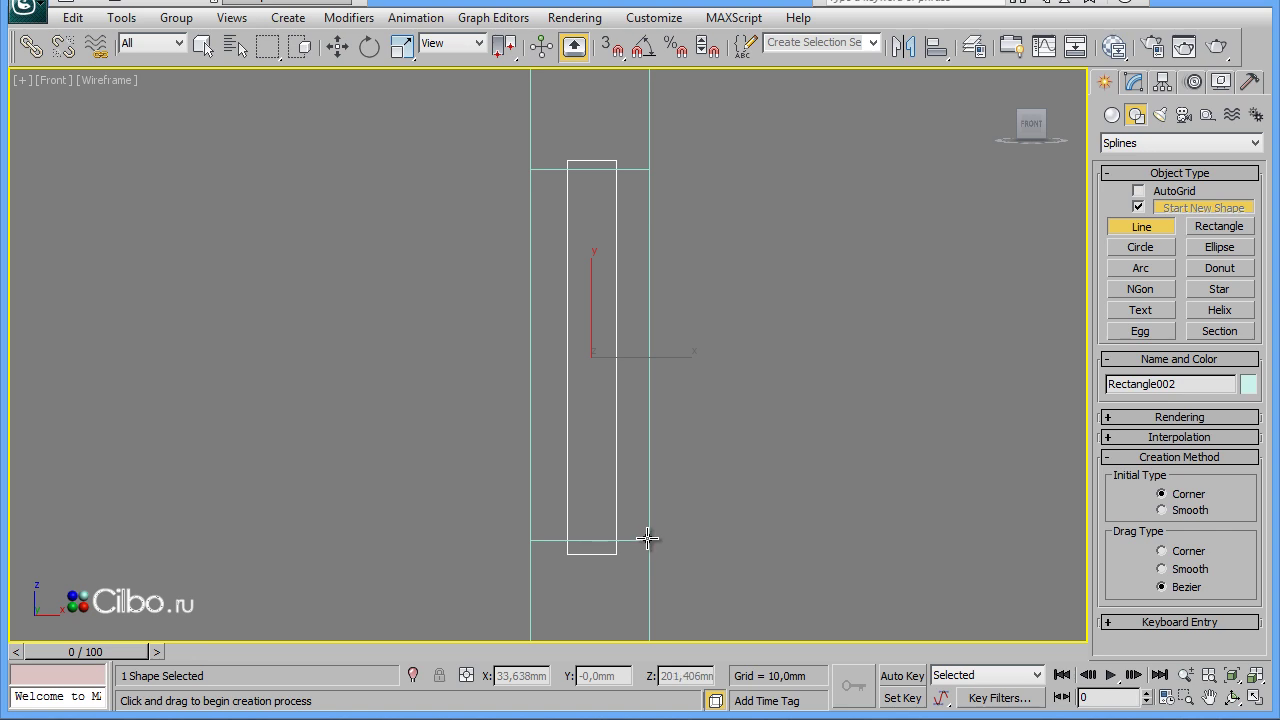
# Draw a nine-vertex zigzag line up the right edge of the column's middle section
pyautogui.click(648, 540)
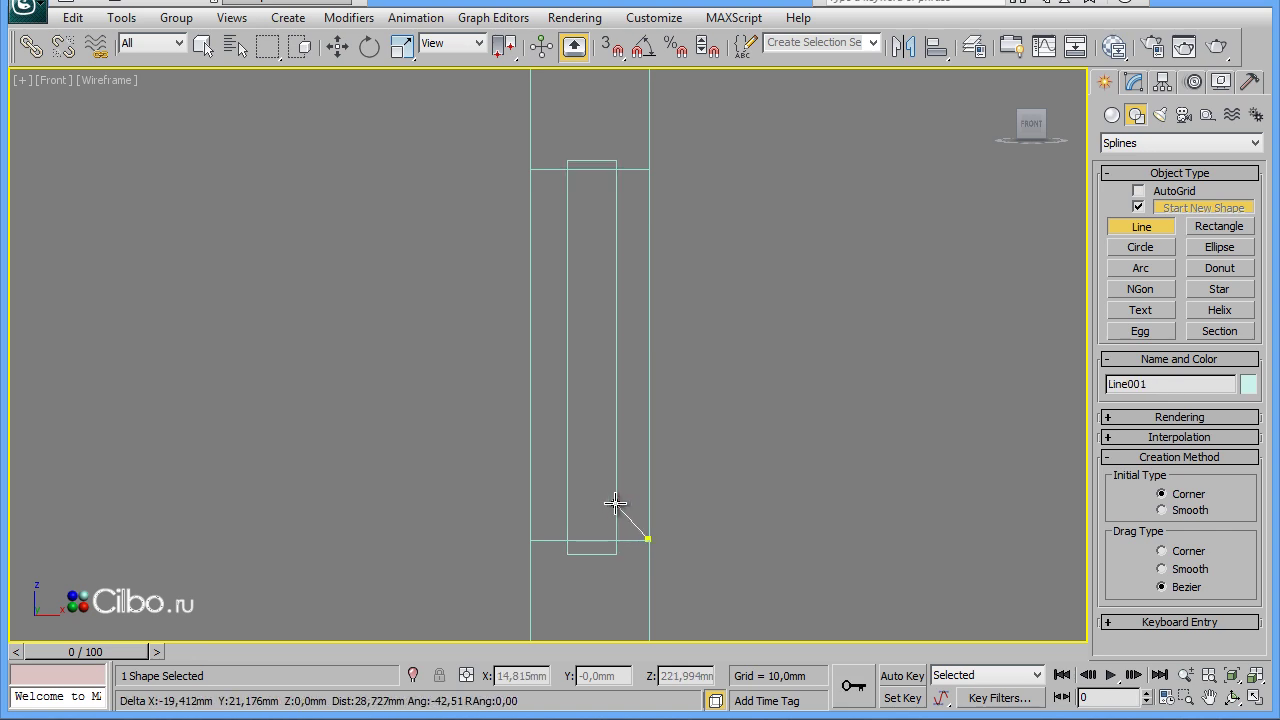
pyautogui.click(615, 504)
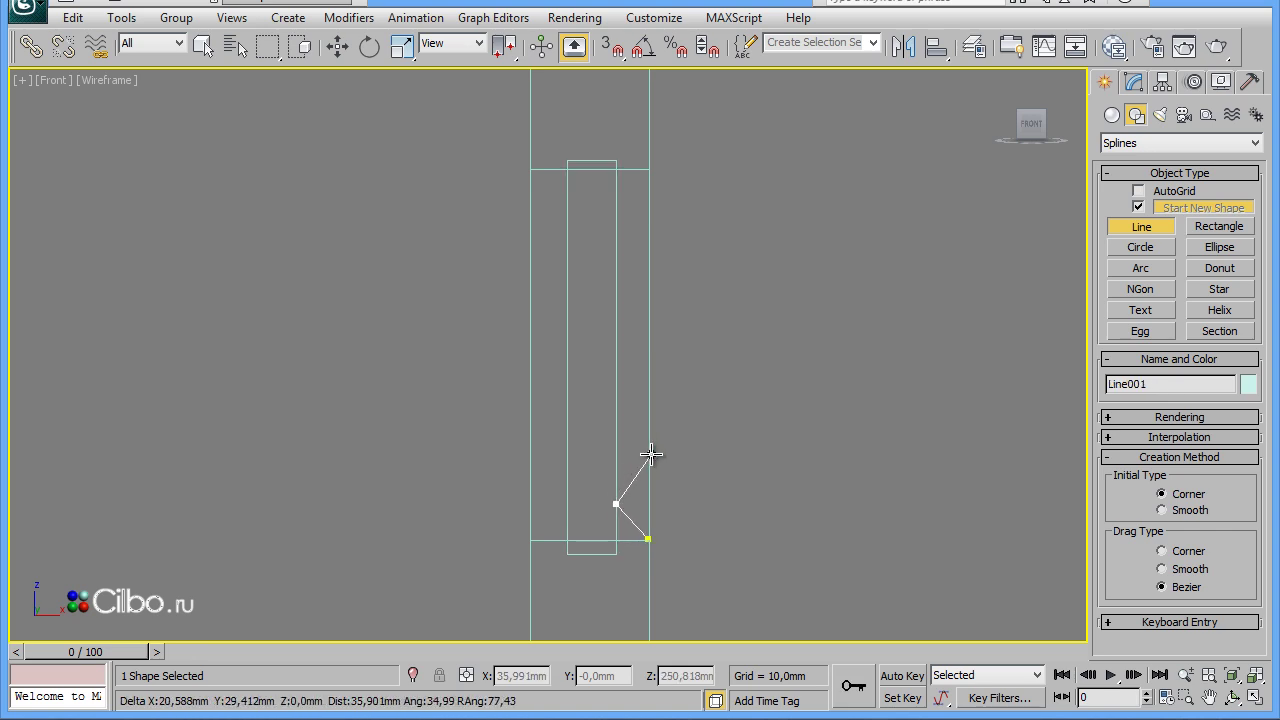
pyautogui.click(650, 457)
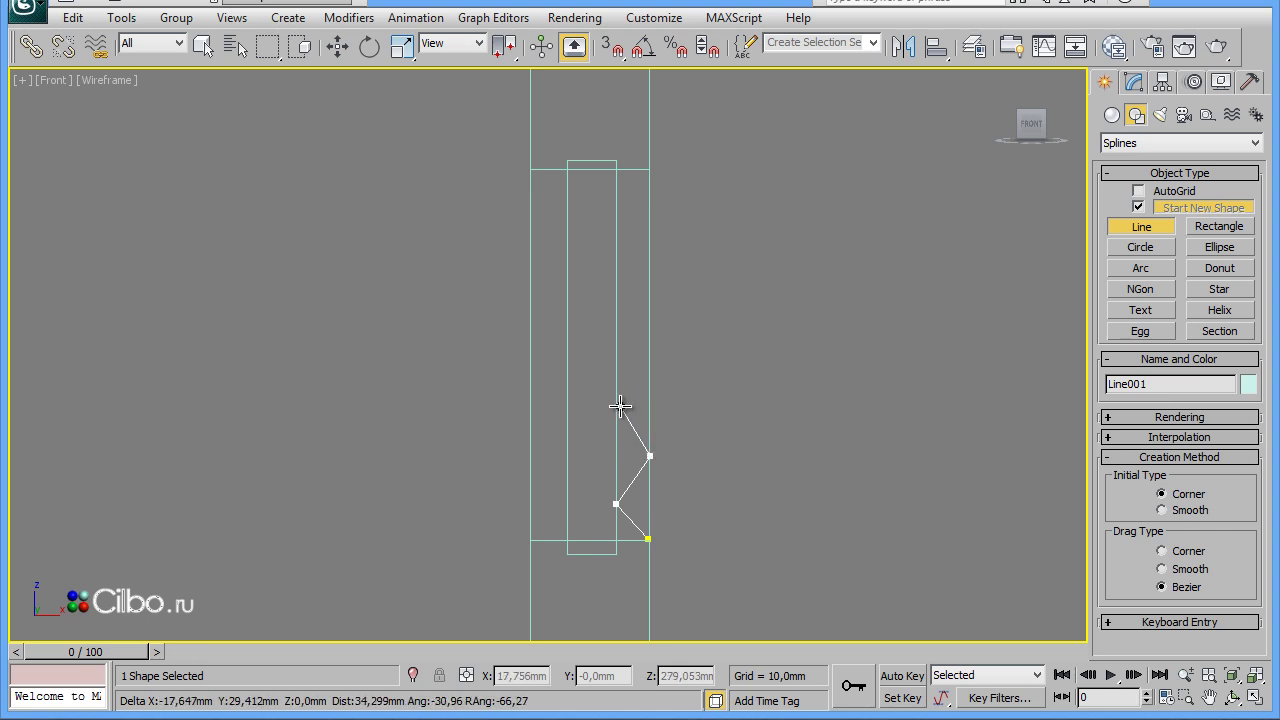
pyautogui.click(615, 406)
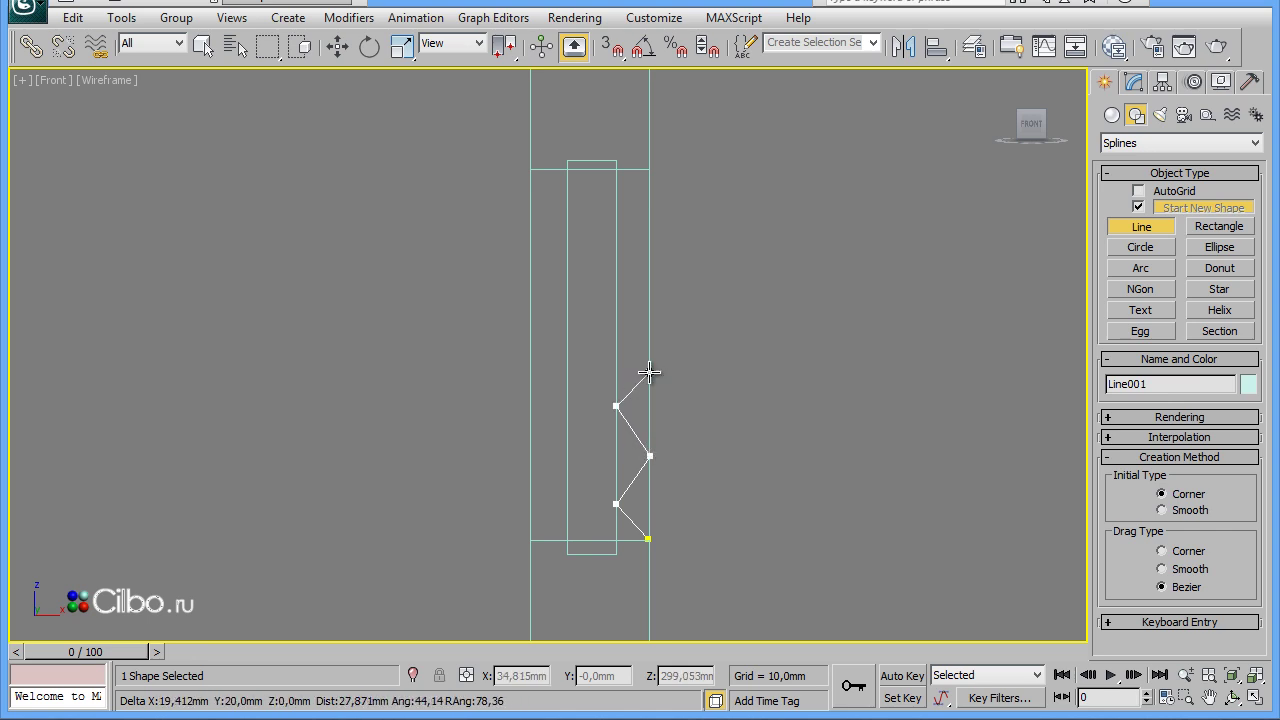
pyautogui.click(650, 368)
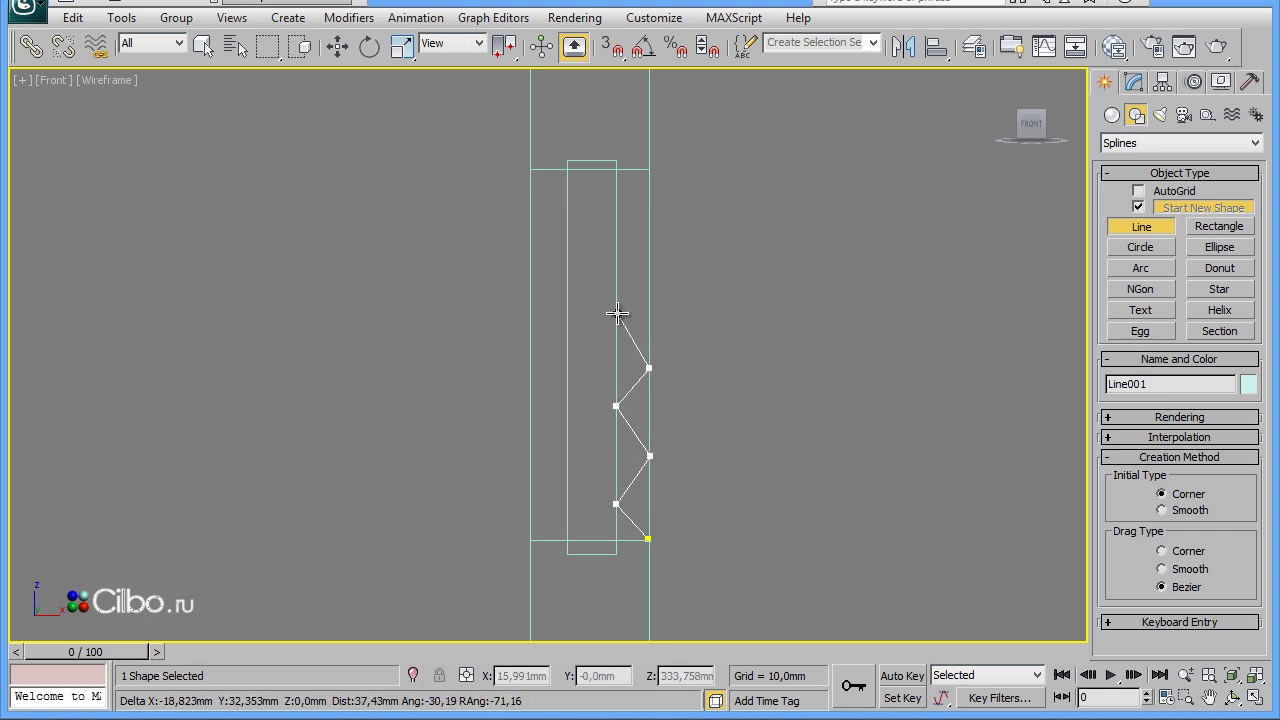
pyautogui.click(615, 313)
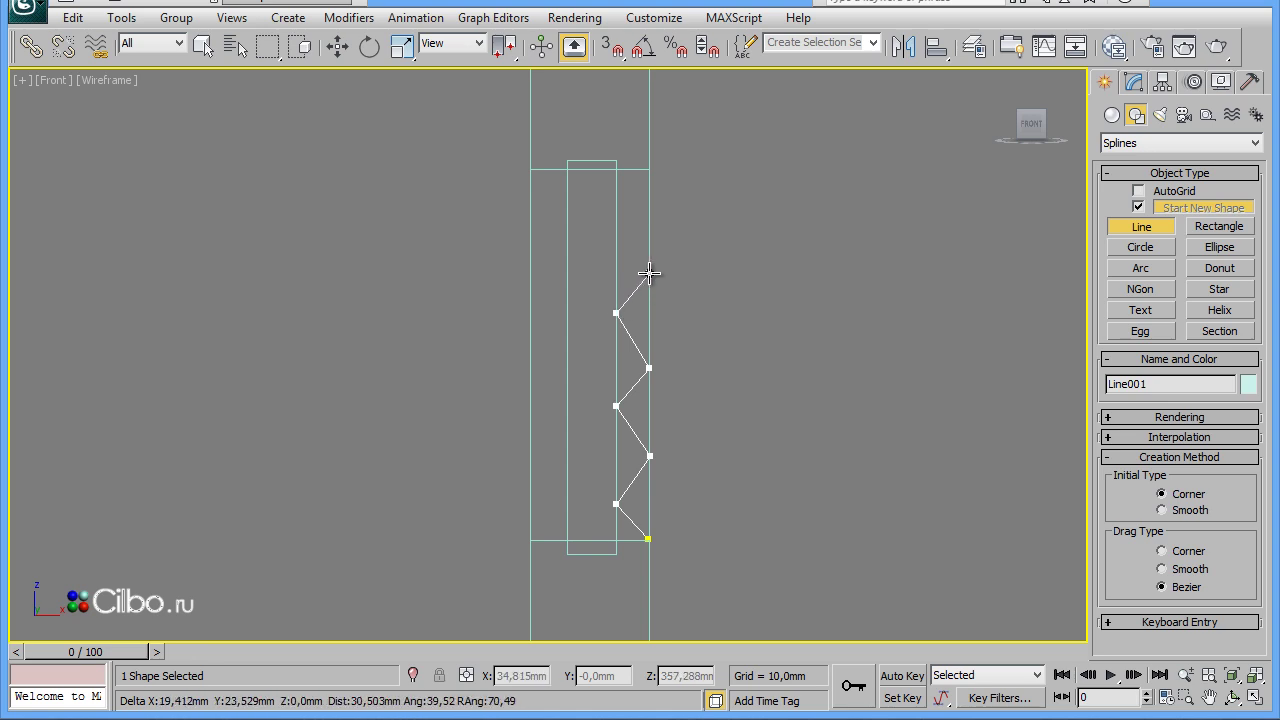
pyautogui.click(649, 272)
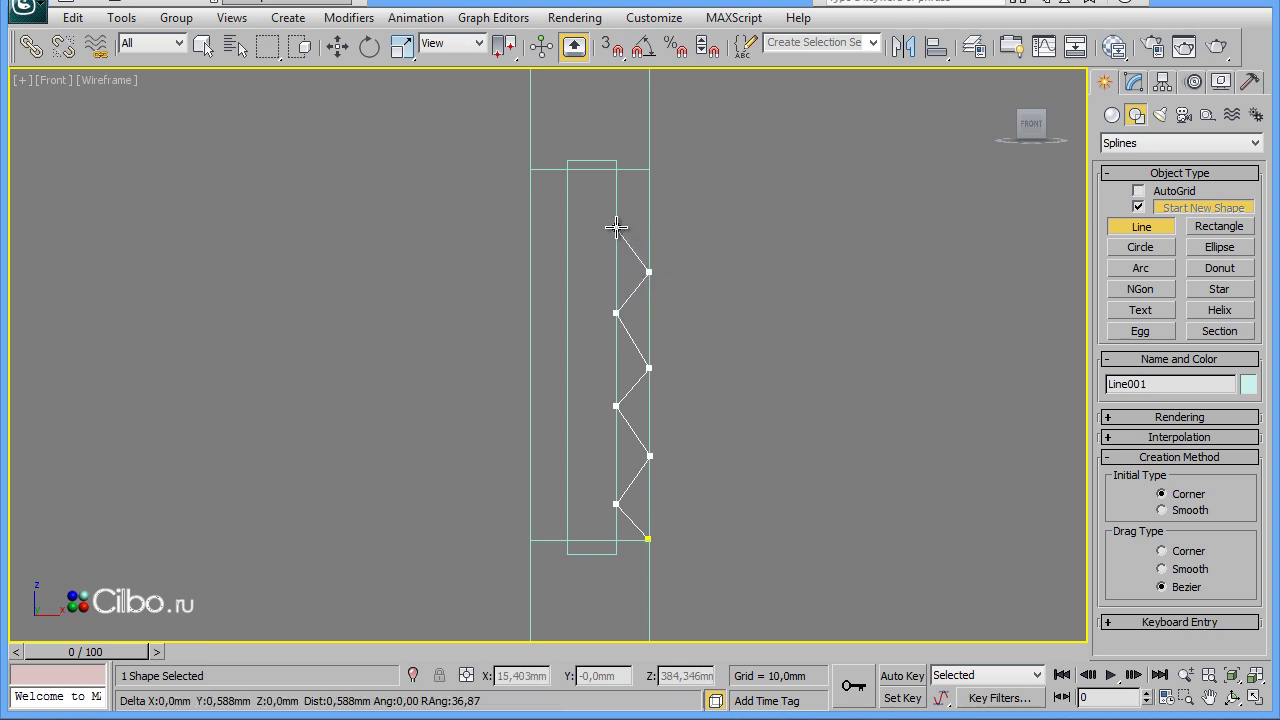
pyautogui.click(615, 228)
pyautogui.click(650, 168)
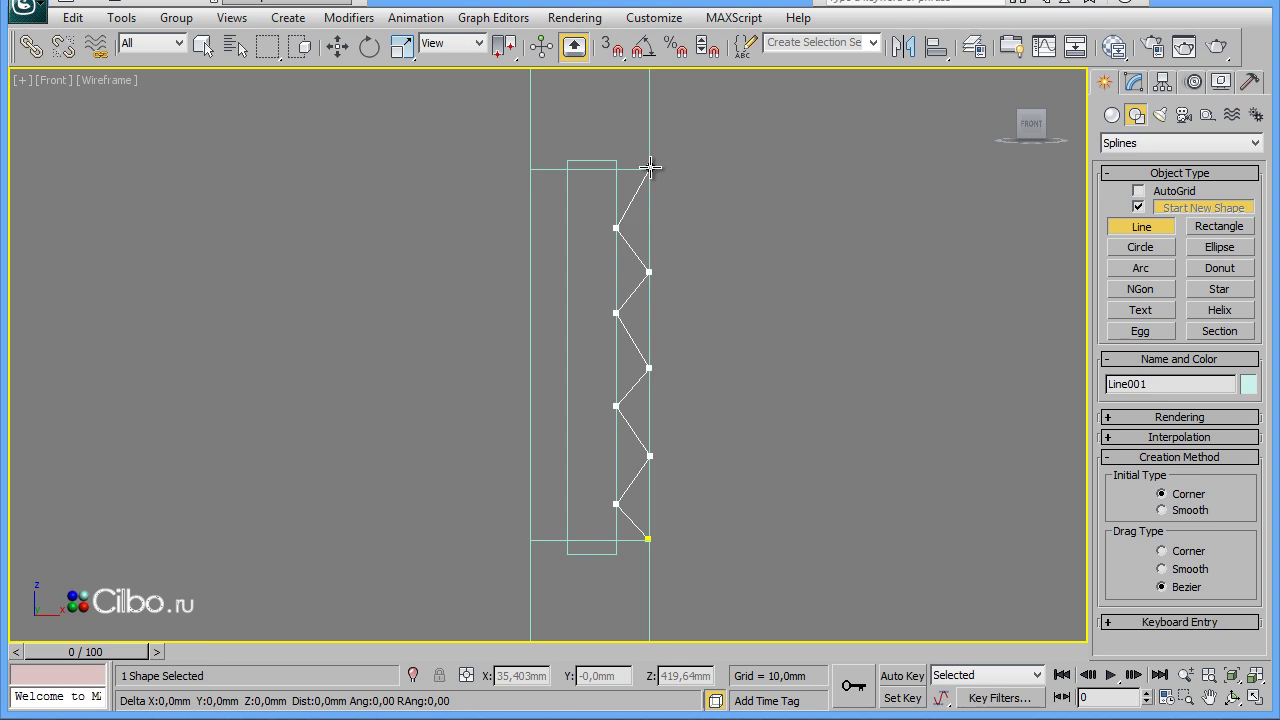
pyautogui.rightClick(650, 168)
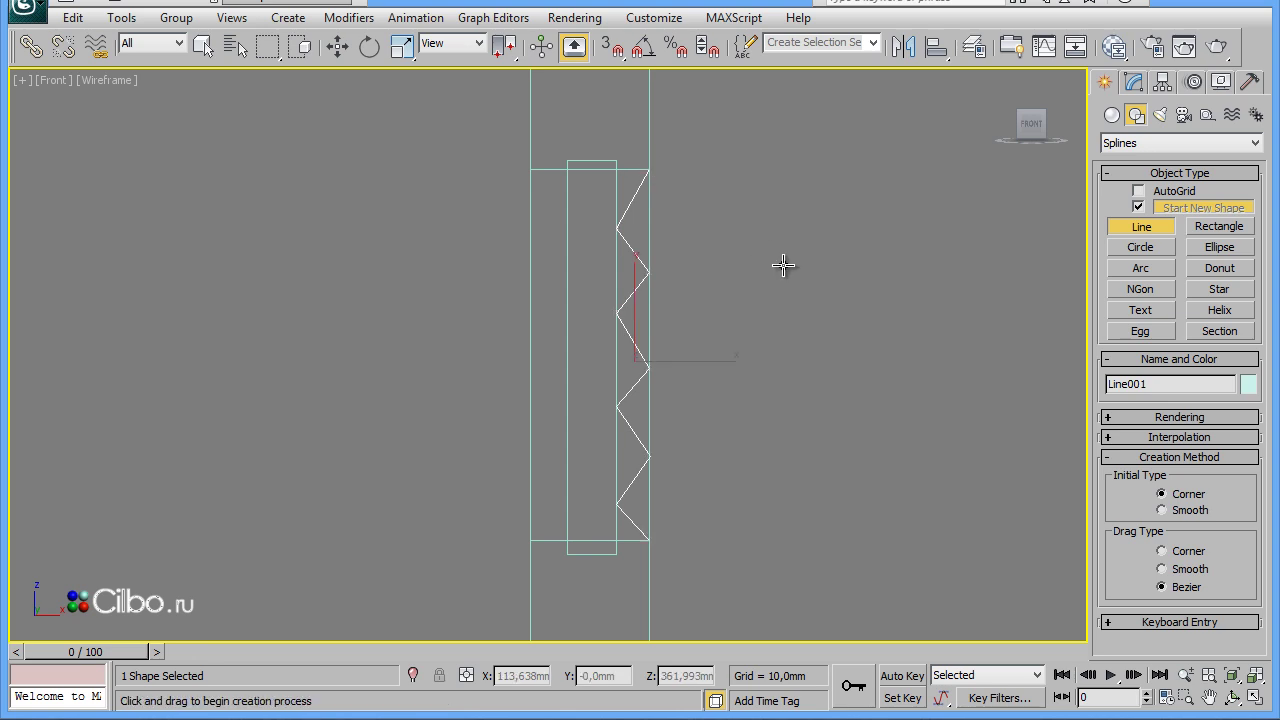
pyautogui.rightClick(642, 372)
pyautogui.rightClick(642, 372)
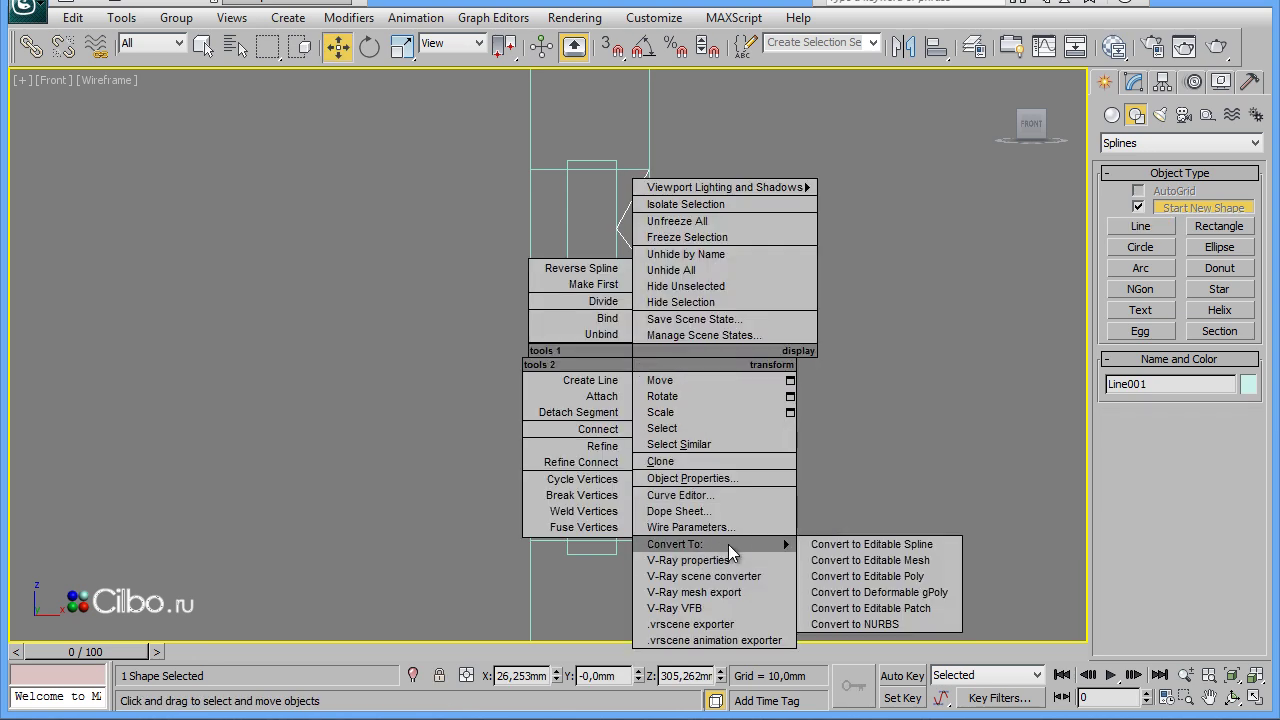
# Convert Line001 to an editable spline and raise its seven middle zigzag vertices slightly
pyautogui.click(880, 544)
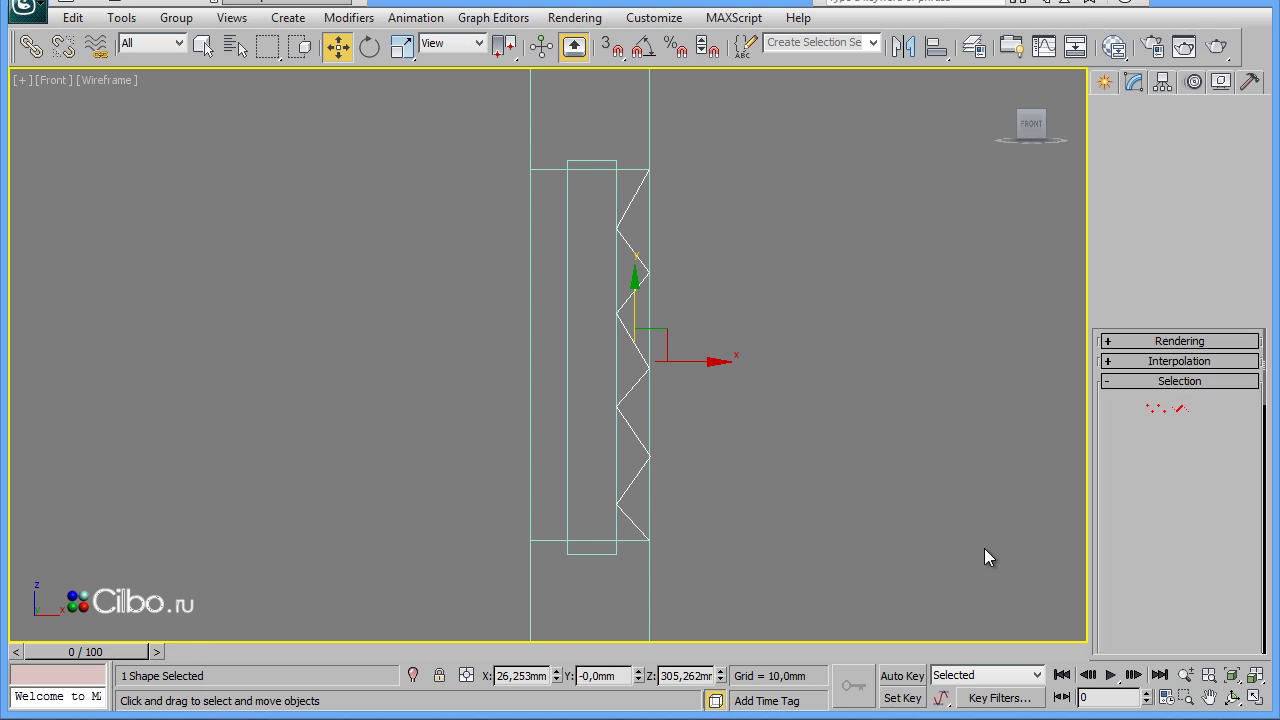
pyautogui.click(1155, 408)
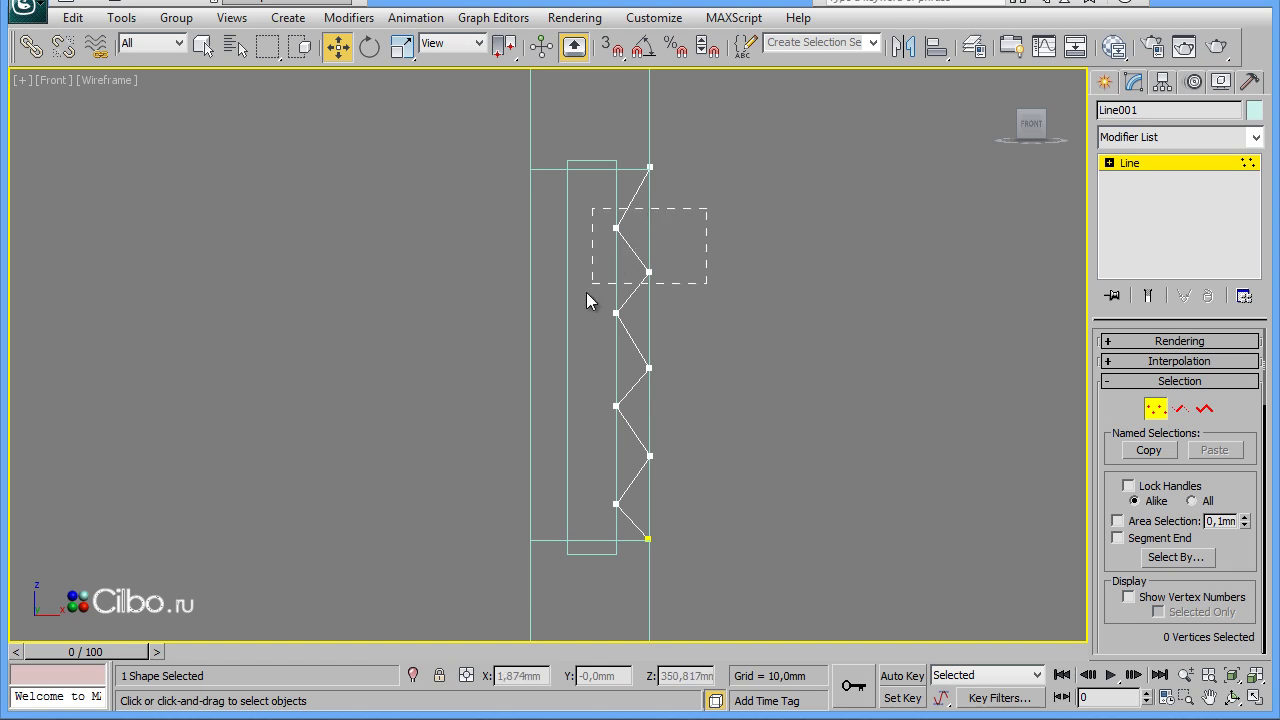
pyautogui.moveTo(569, 522); pyautogui.dragTo(570, 522)
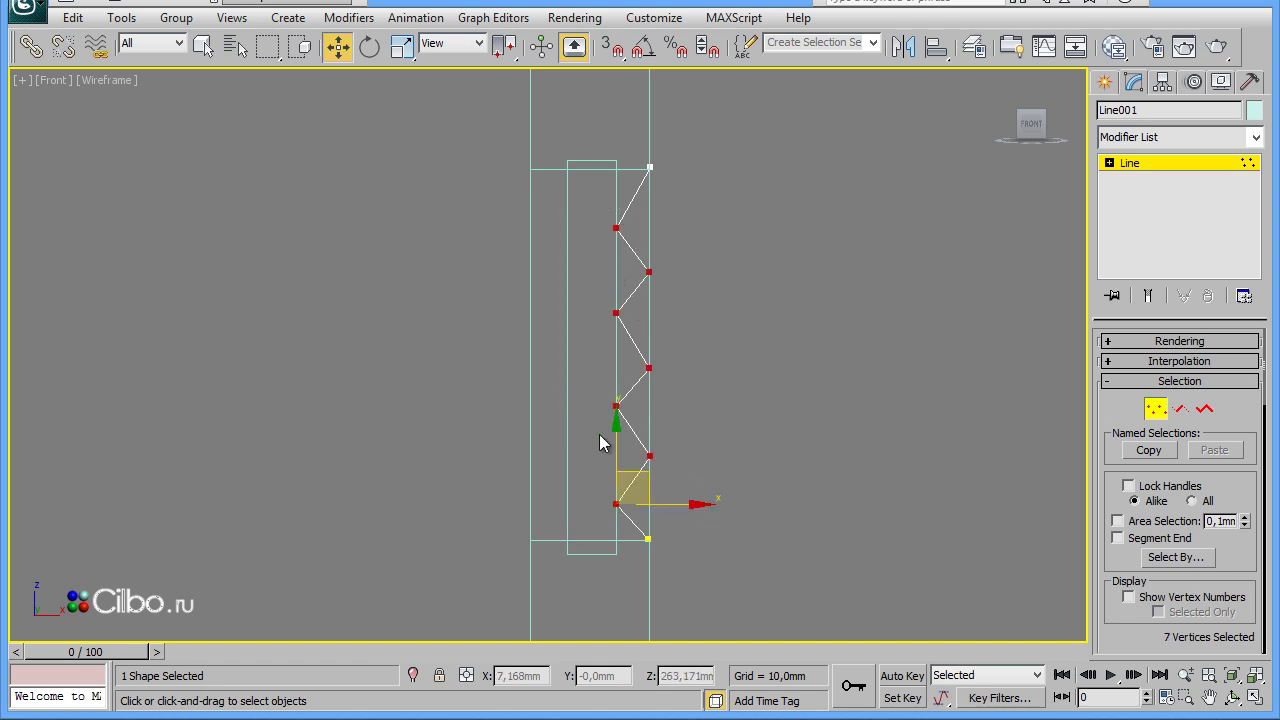
pyautogui.moveTo(619, 430); pyautogui.dragTo(621, 426)
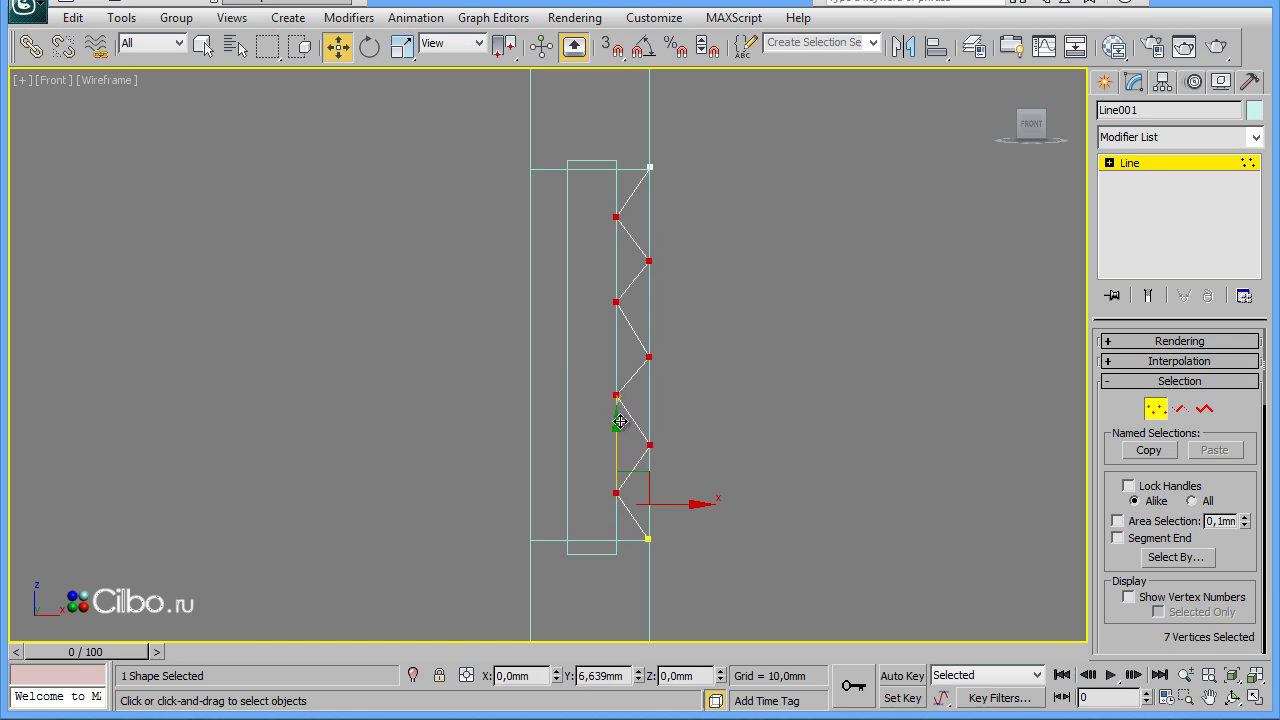
pyautogui.moveTo(621, 426); pyautogui.dragTo(621, 421)
pyautogui.click(712, 403)
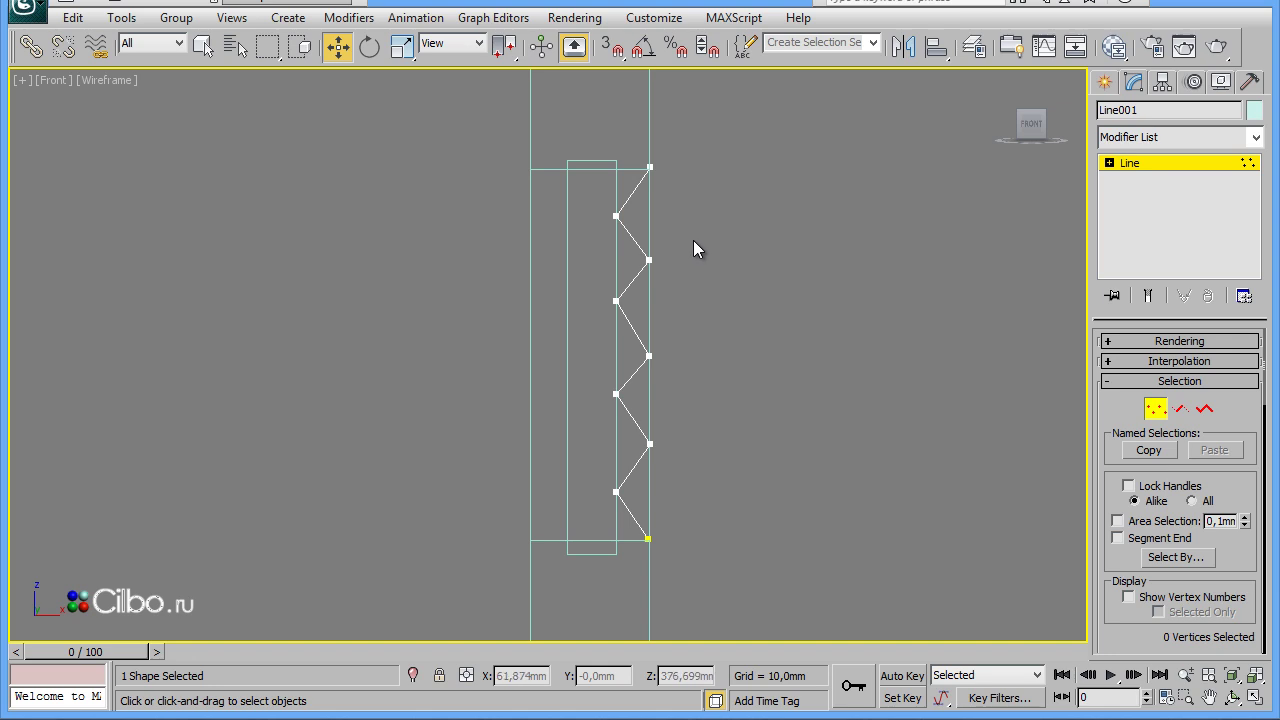
pyautogui.moveTo(693, 242); pyautogui.dragTo(640, 288)
# Make the three right-hand zigzag vertices Bezier and curve their segments into arcs
pyautogui.rightClick(646, 264)
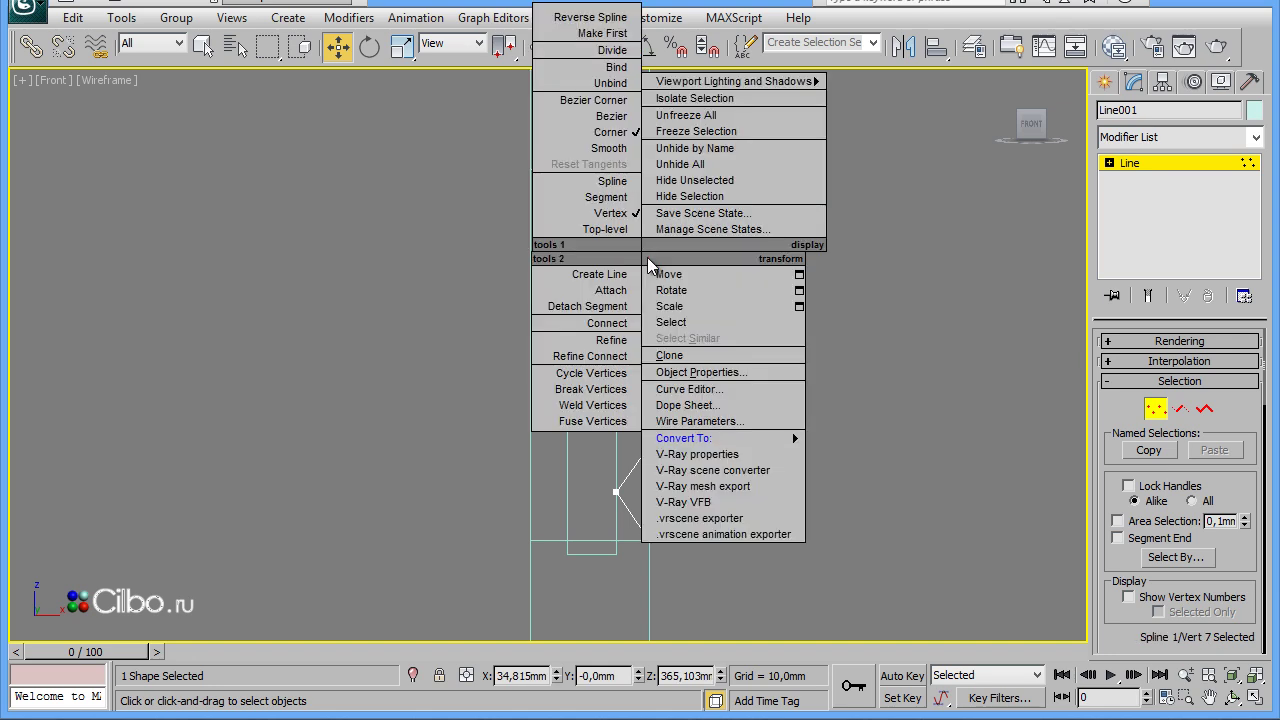
pyautogui.click(607, 118)
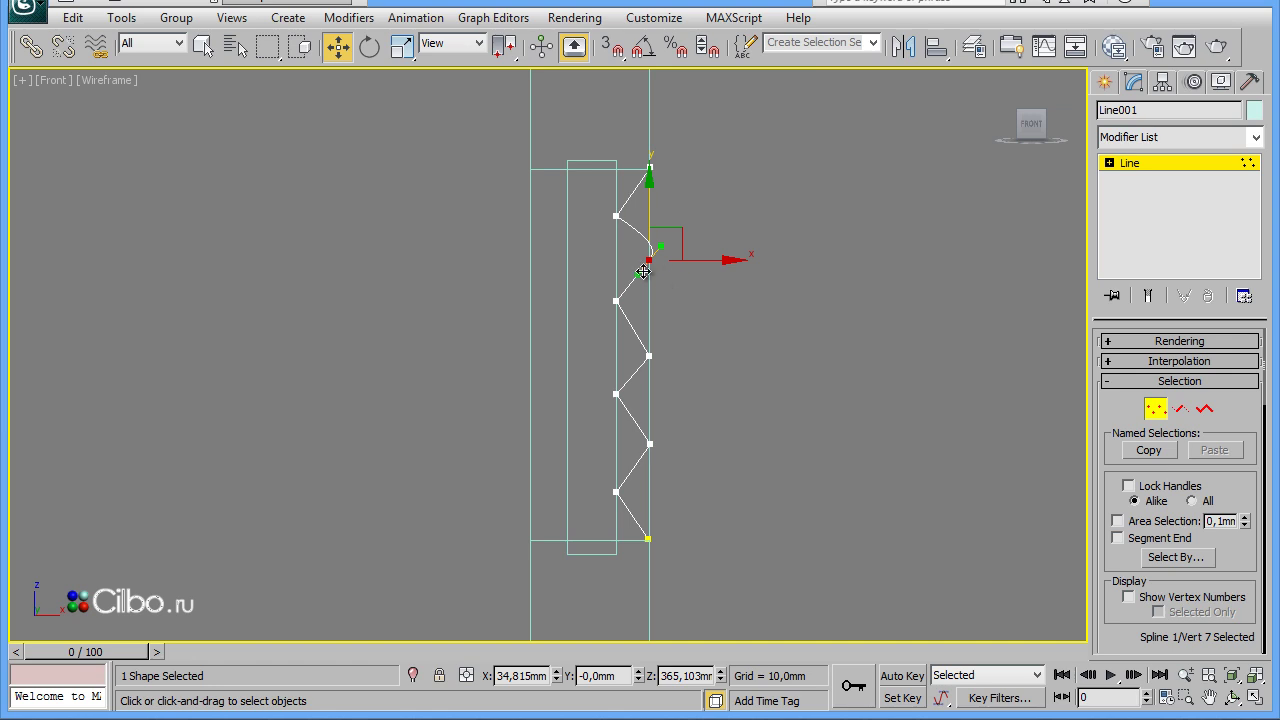
pyautogui.moveTo(638, 274); pyautogui.dragTo(649, 289)
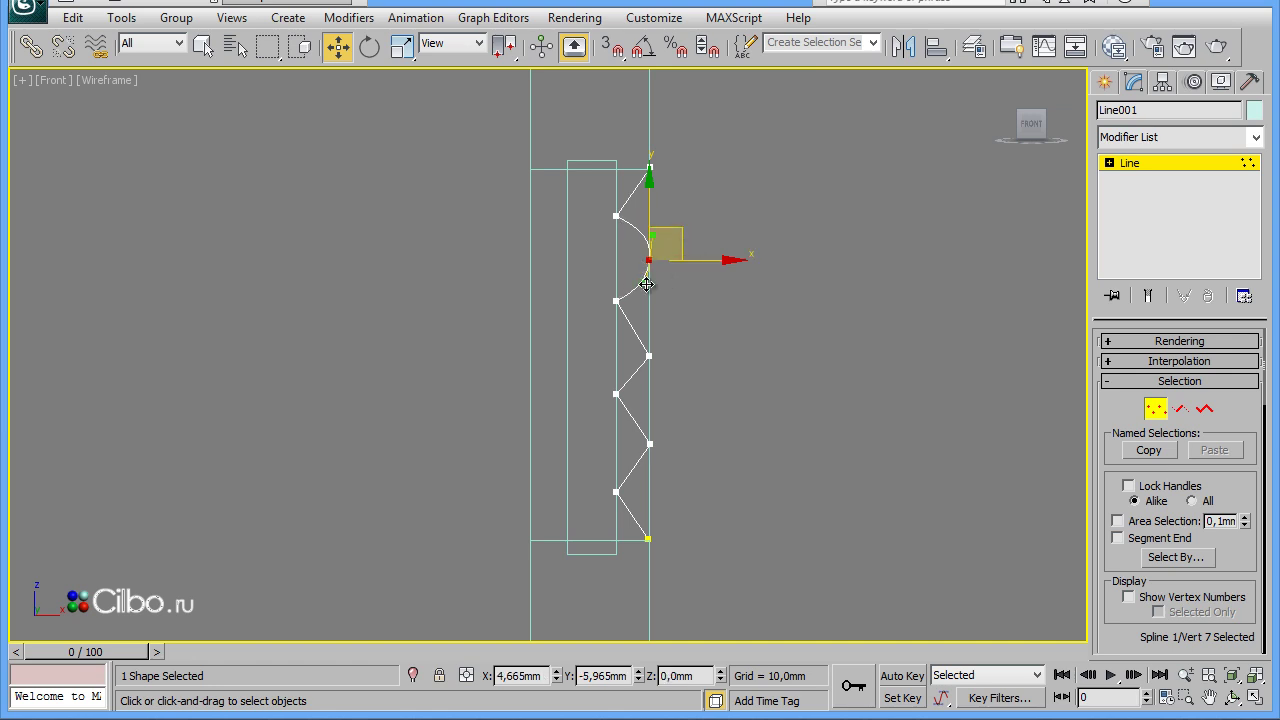
pyautogui.click(649, 356)
pyautogui.rightClick(651, 365)
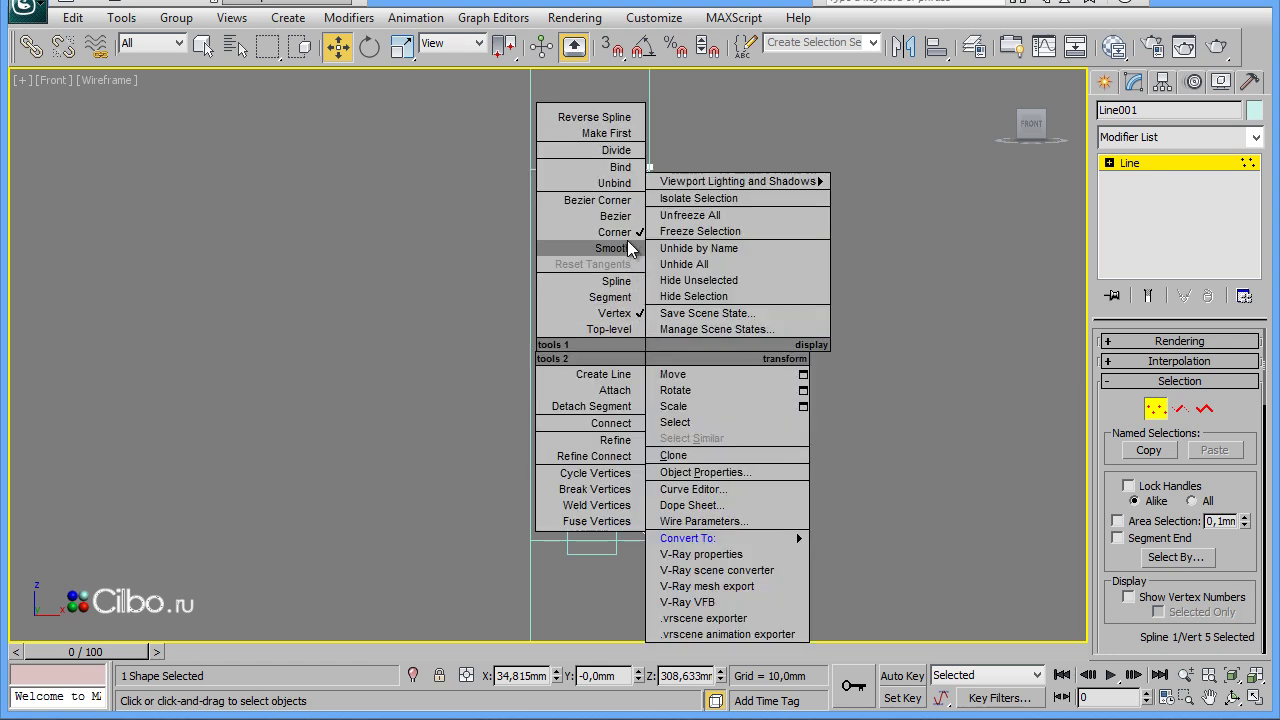
pyautogui.click(619, 212)
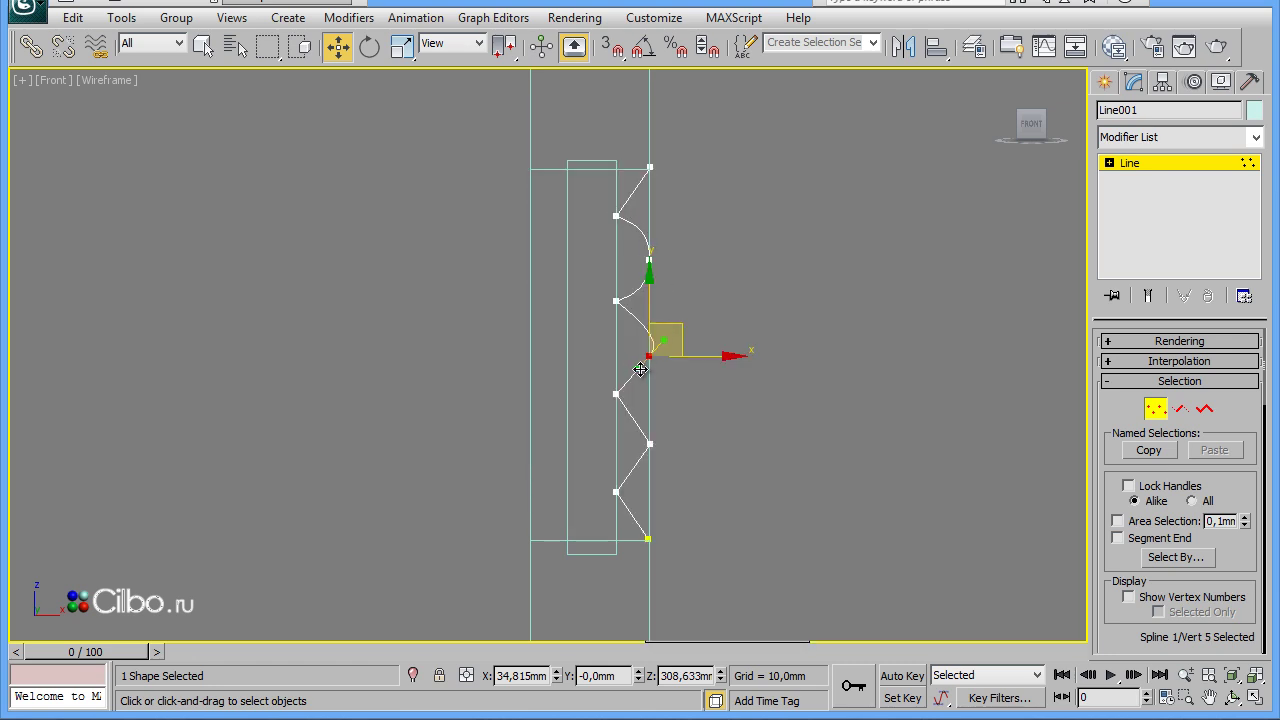
pyautogui.moveTo(640, 370); pyautogui.dragTo(651, 384)
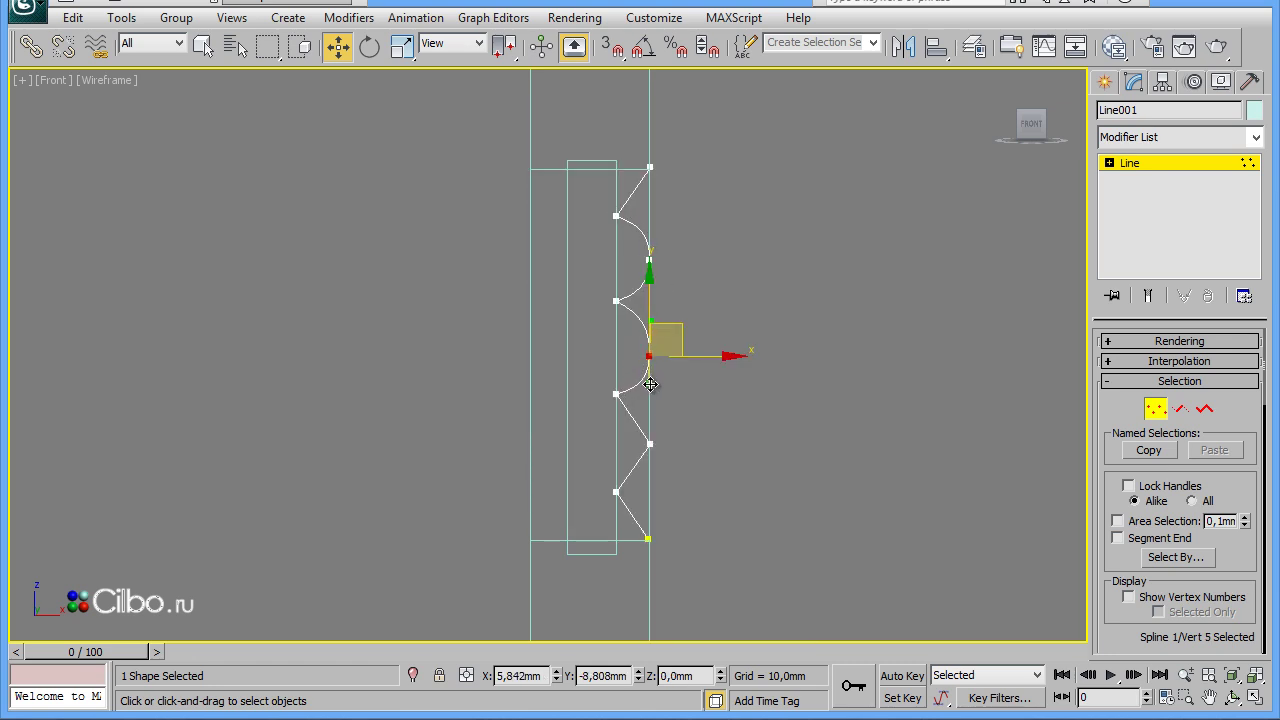
pyautogui.click(651, 443)
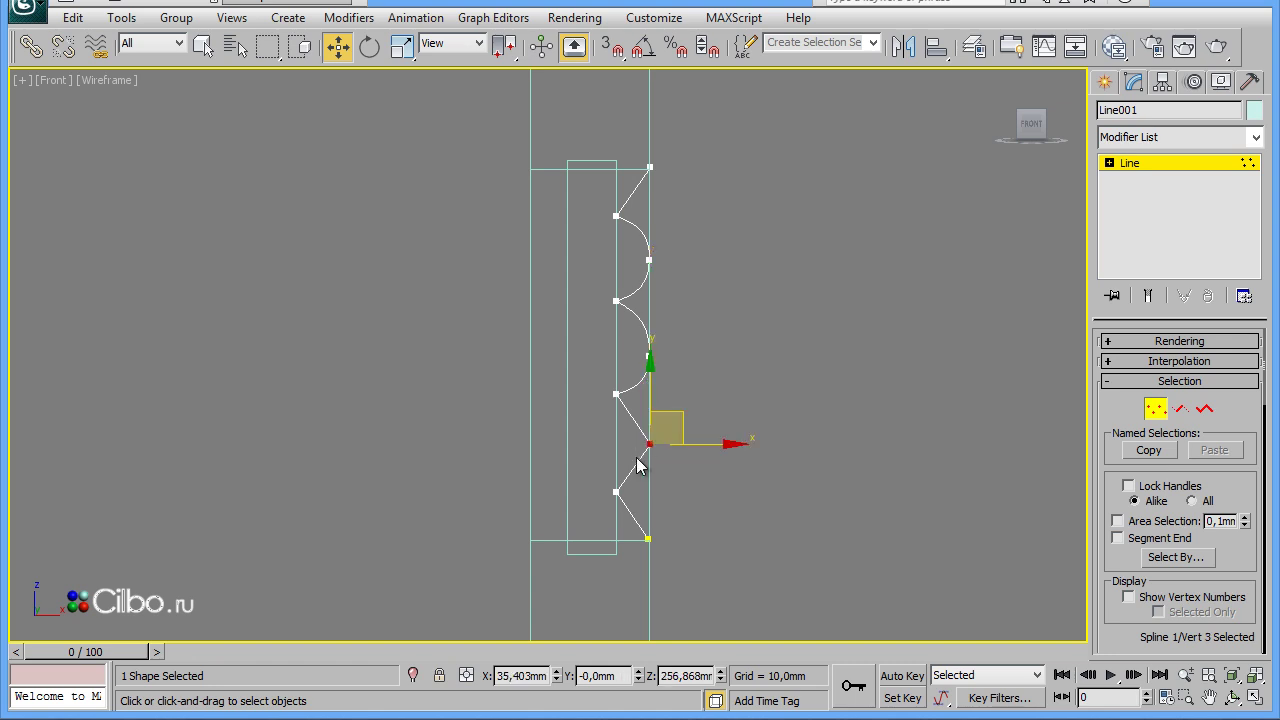
pyautogui.rightClick(642, 438)
pyautogui.click(605, 302)
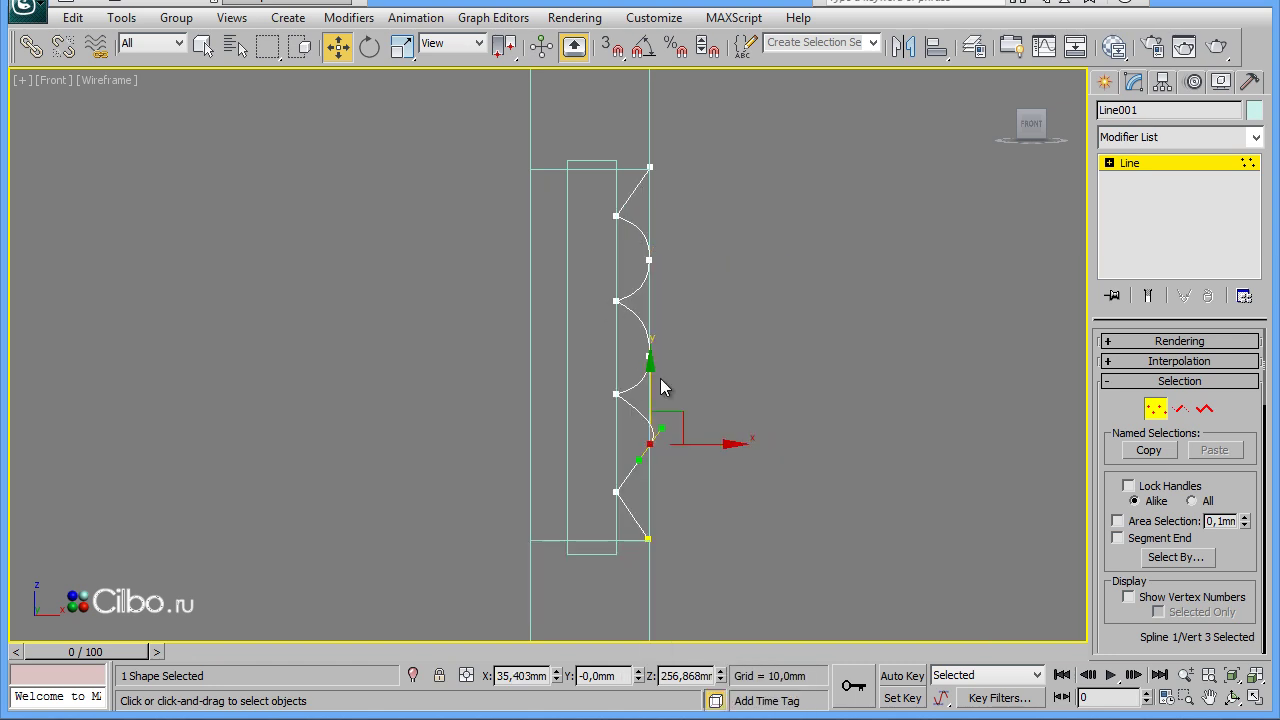
pyautogui.moveTo(644, 461); pyautogui.dragTo(650, 477)
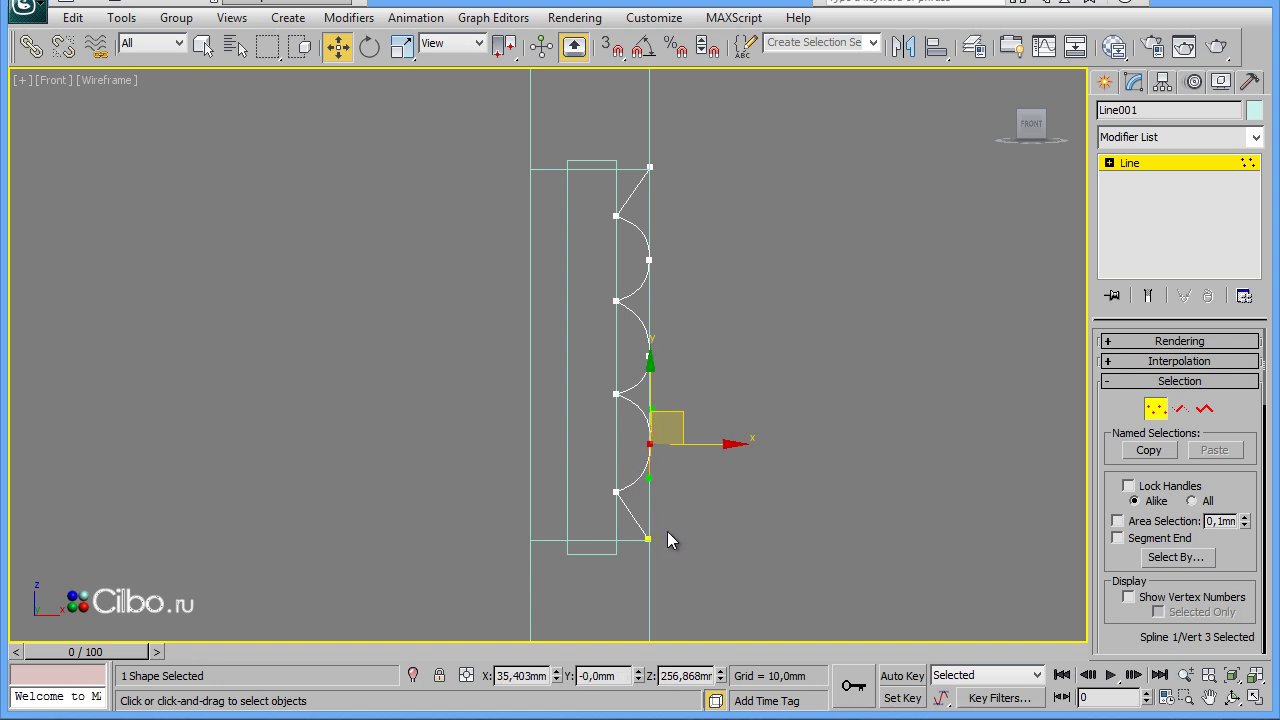
# Curve the line's bottom end vertex and shift it slightly left and up
pyautogui.click(642, 545)
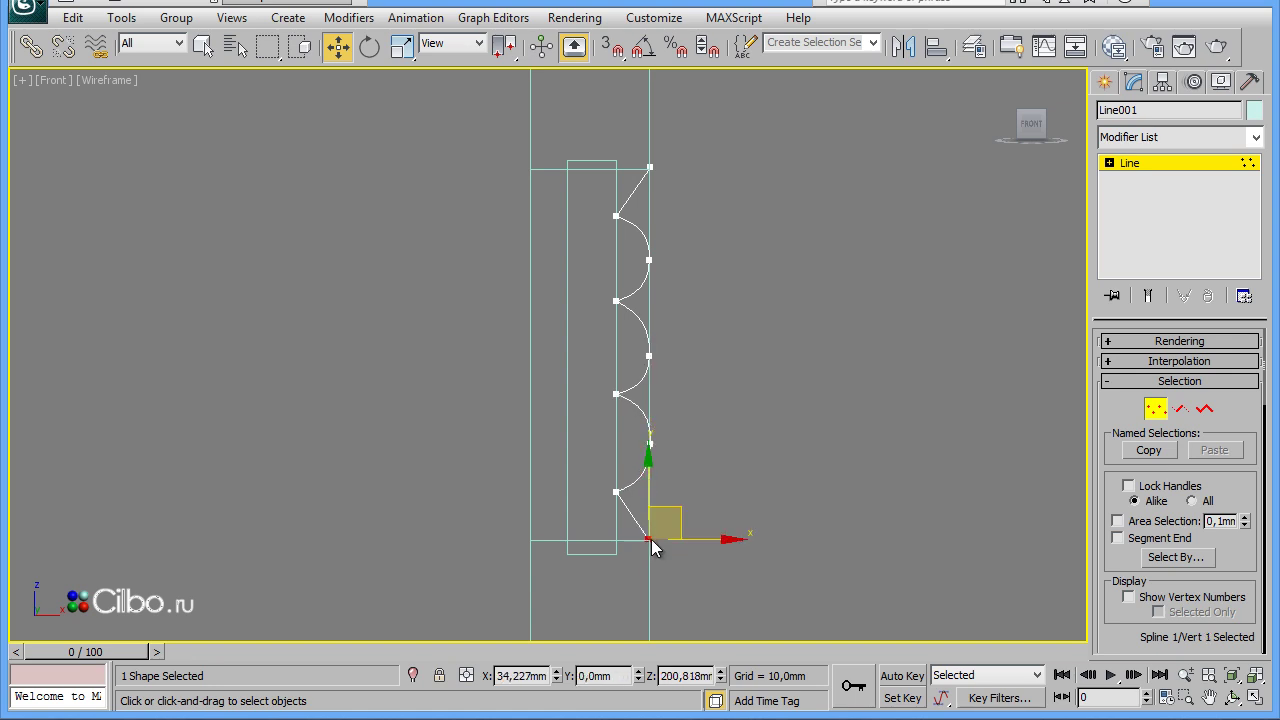
pyautogui.rightClick(651, 547)
pyautogui.click(615, 390)
pyautogui.moveTo(638, 523); pyautogui.dragTo(645, 503)
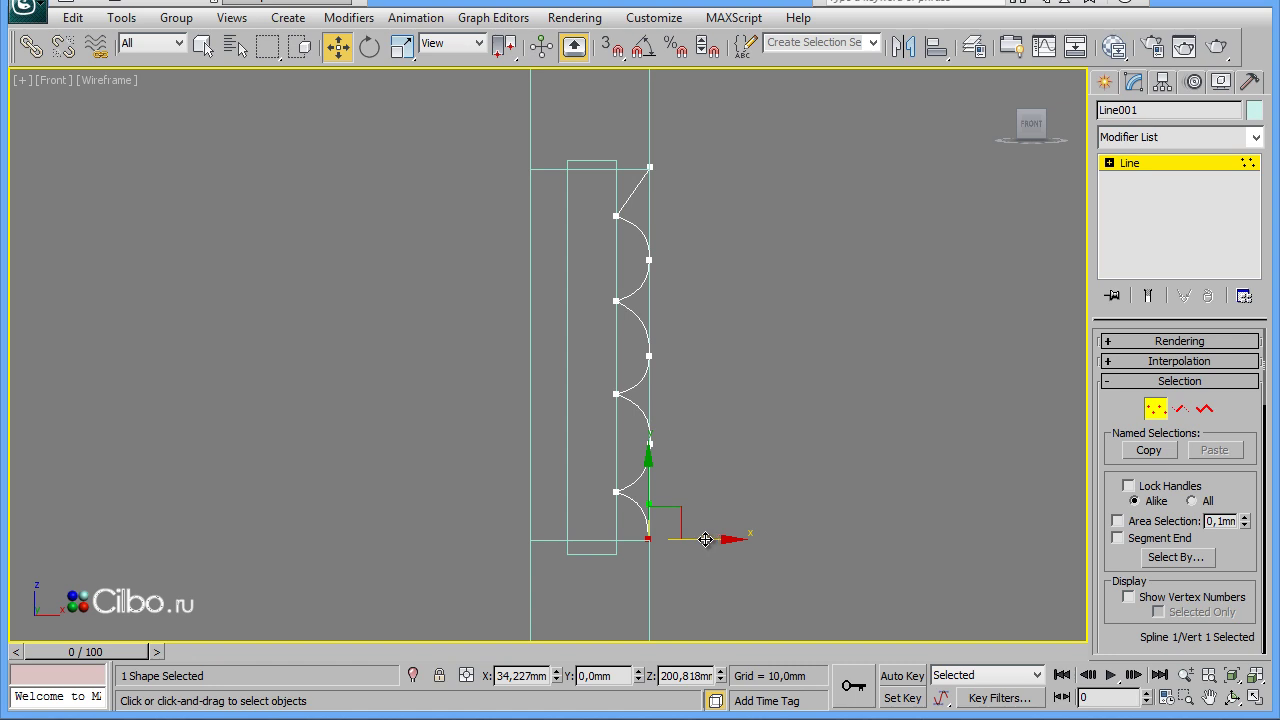
pyautogui.moveTo(705, 540); pyautogui.dragTo(699, 539)
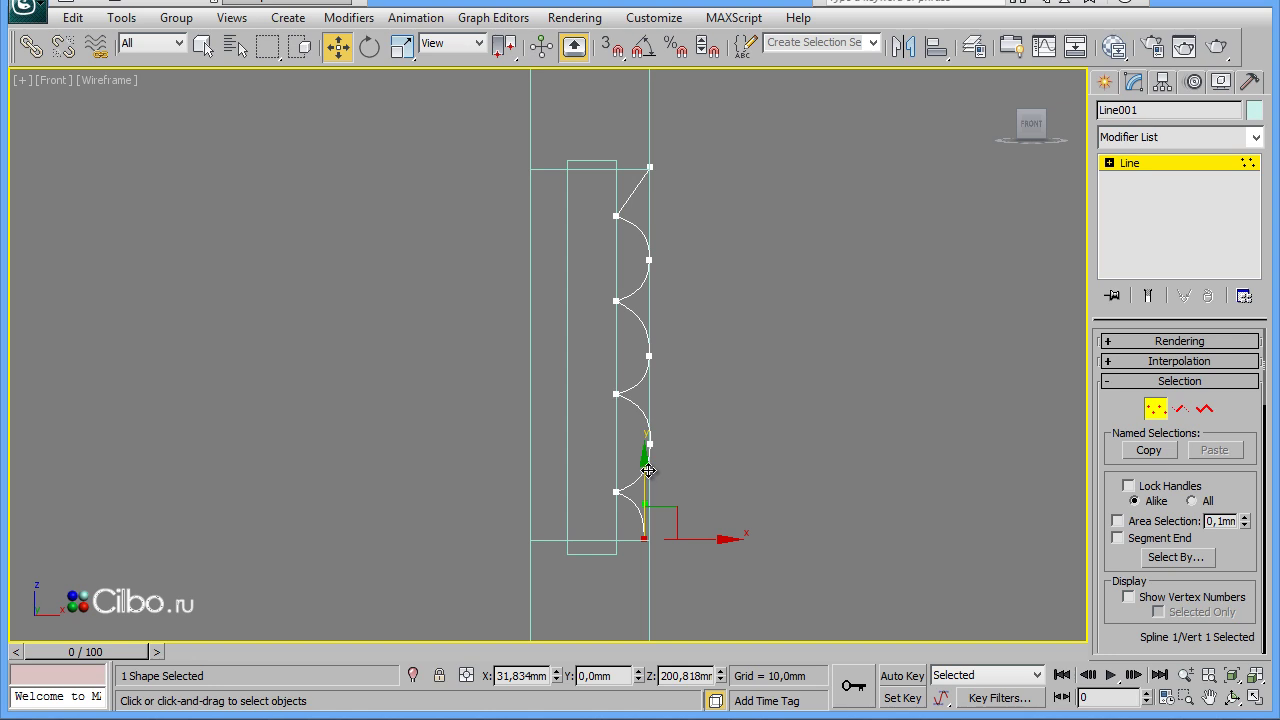
pyautogui.moveTo(648, 468); pyautogui.dragTo(649, 462)
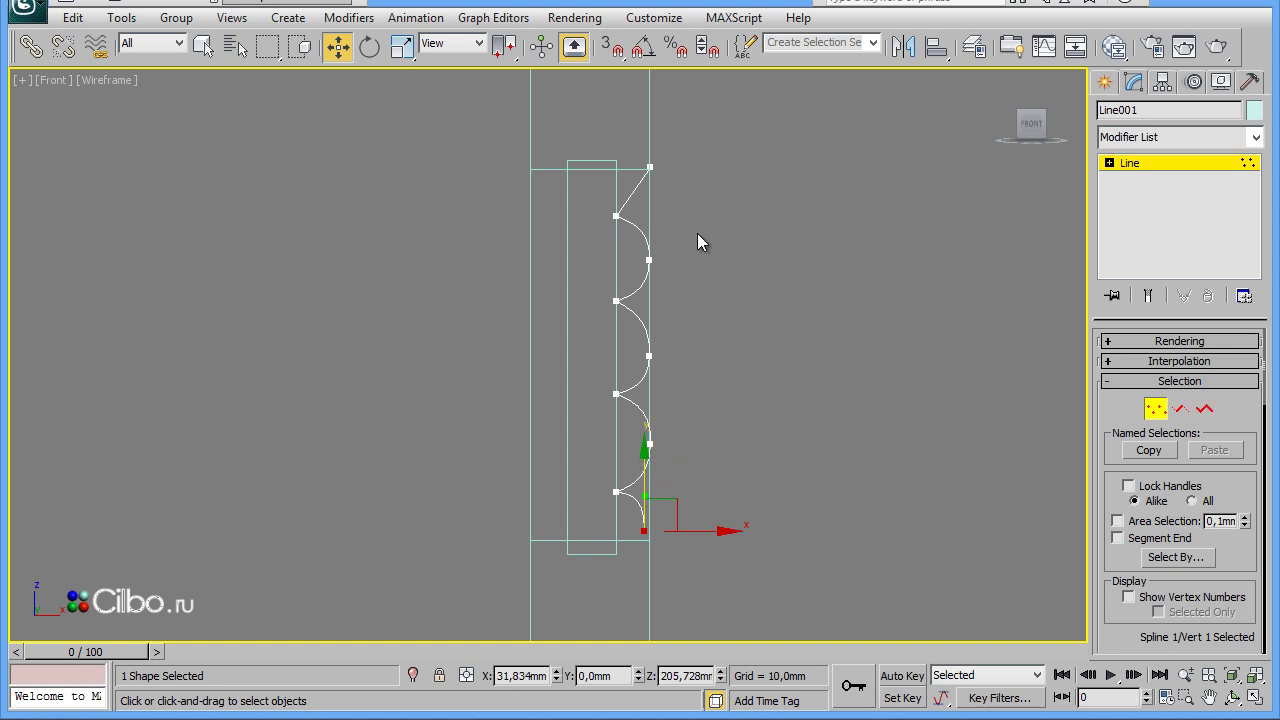
# Make the top vertex Bezier Corner, curve and adjust it, then nudge the middle right vertex up
pyautogui.click(646, 168)
pyautogui.rightClick(646, 178)
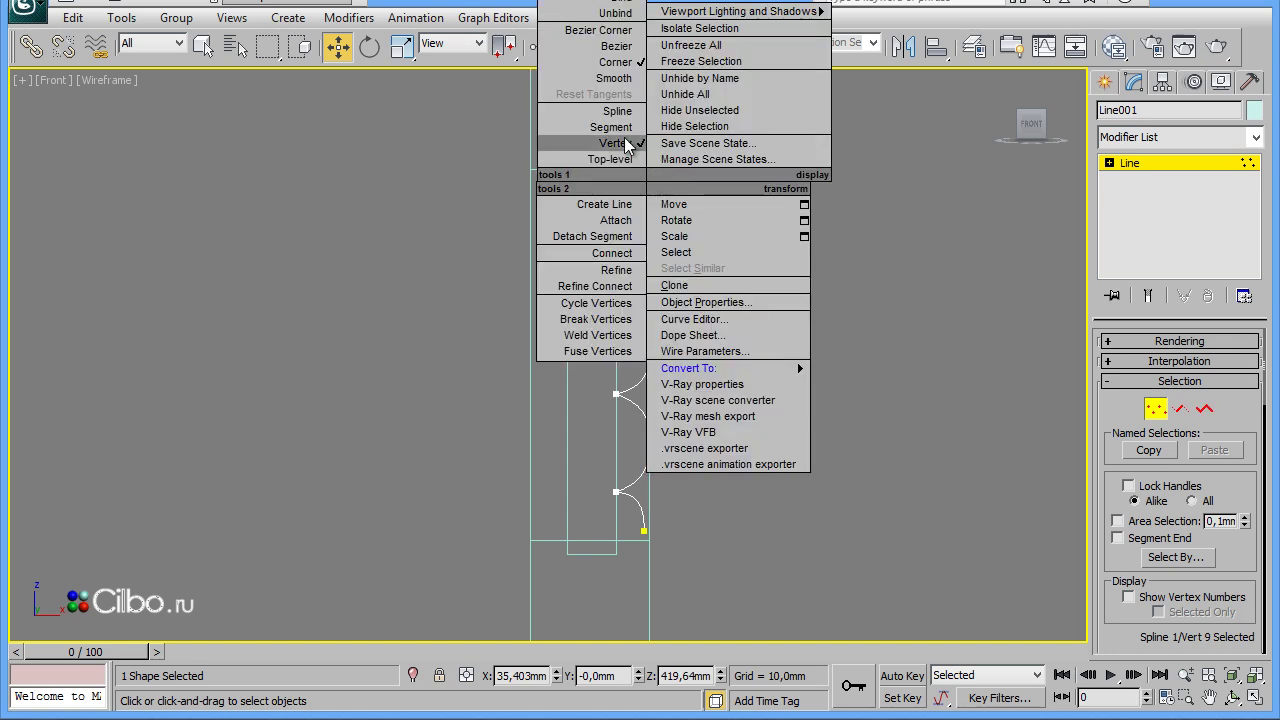
pyautogui.click(601, 36)
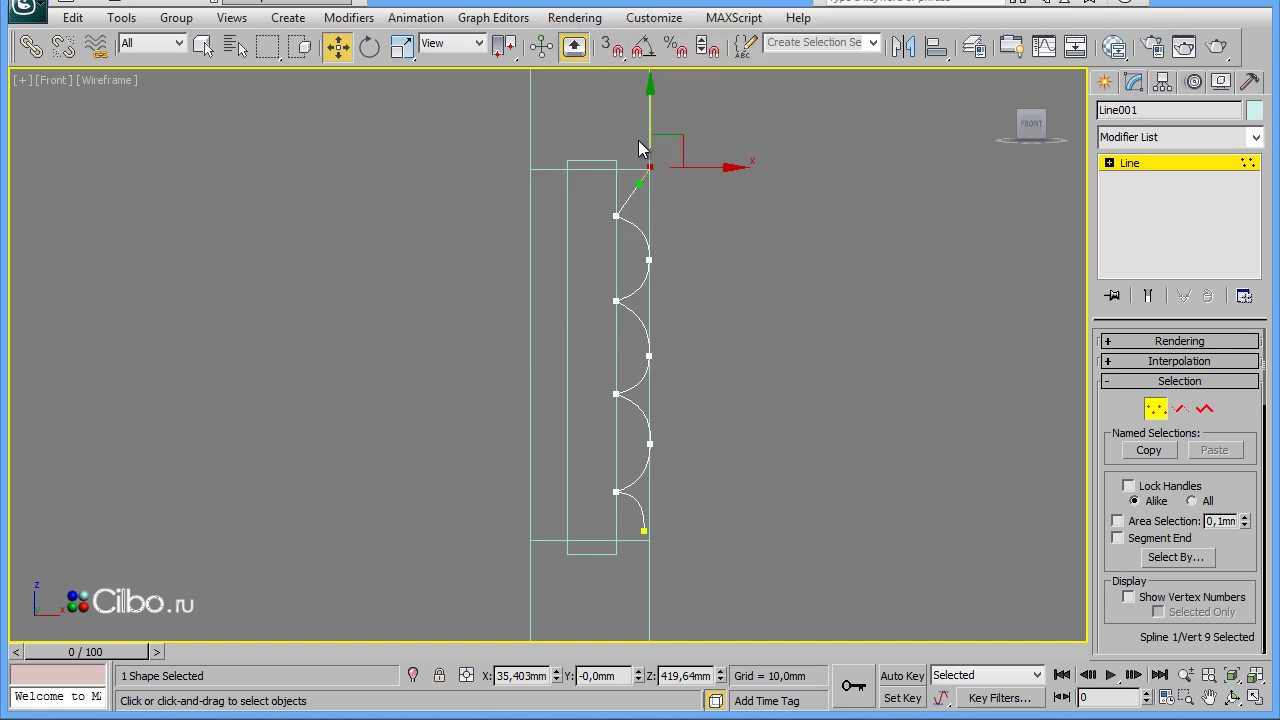
pyautogui.moveTo(640, 188); pyautogui.dragTo(650, 204)
pyautogui.moveTo(705, 167); pyautogui.dragTo(700, 166)
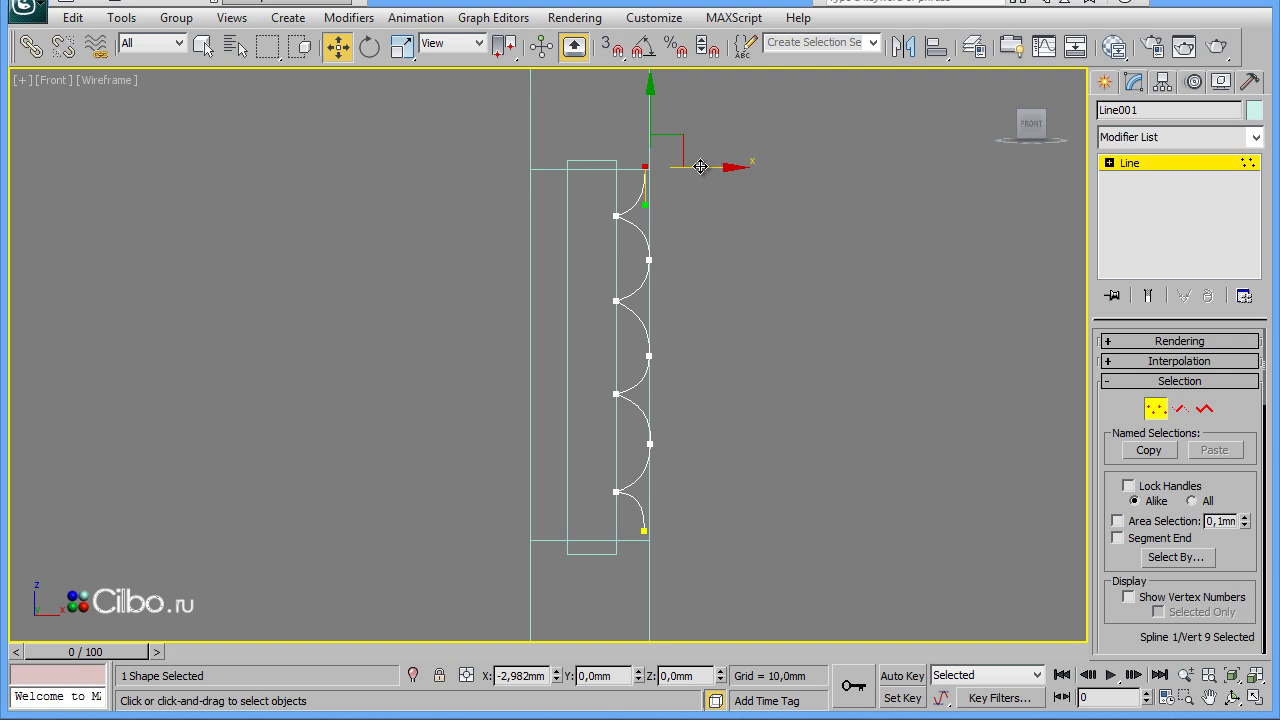
pyautogui.moveTo(646, 99); pyautogui.dragTo(646, 108)
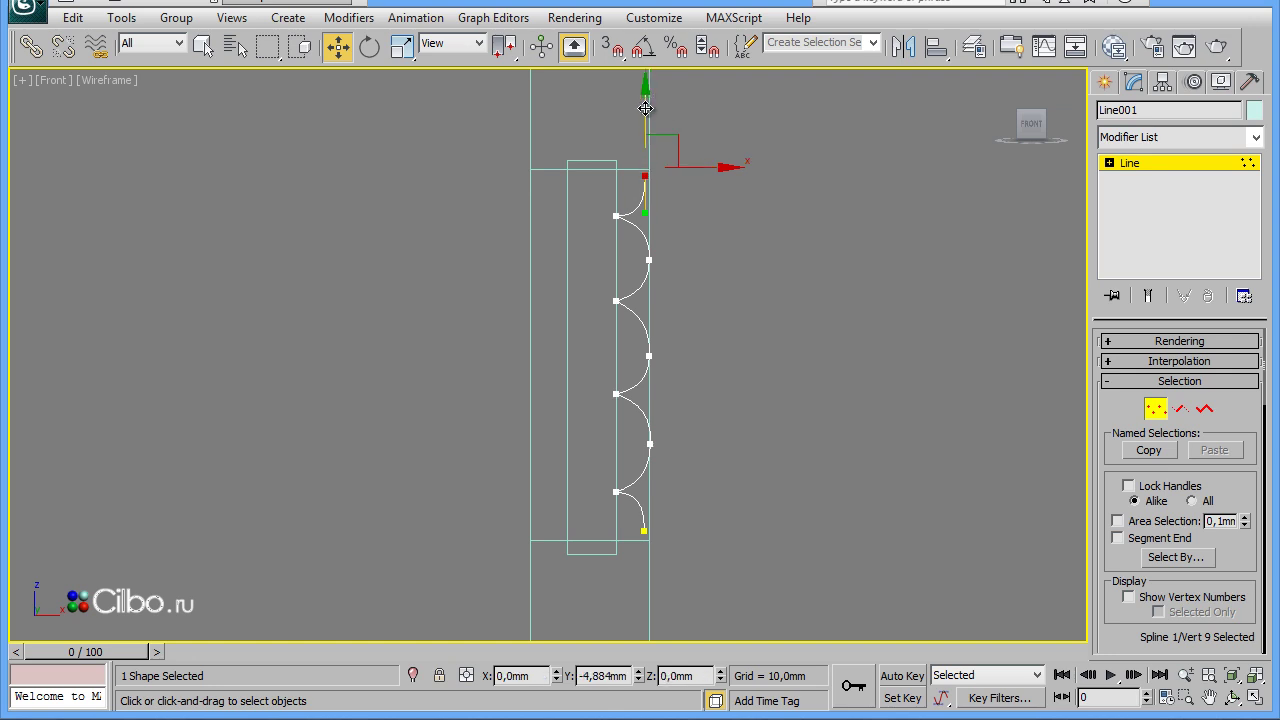
pyautogui.click(756, 356)
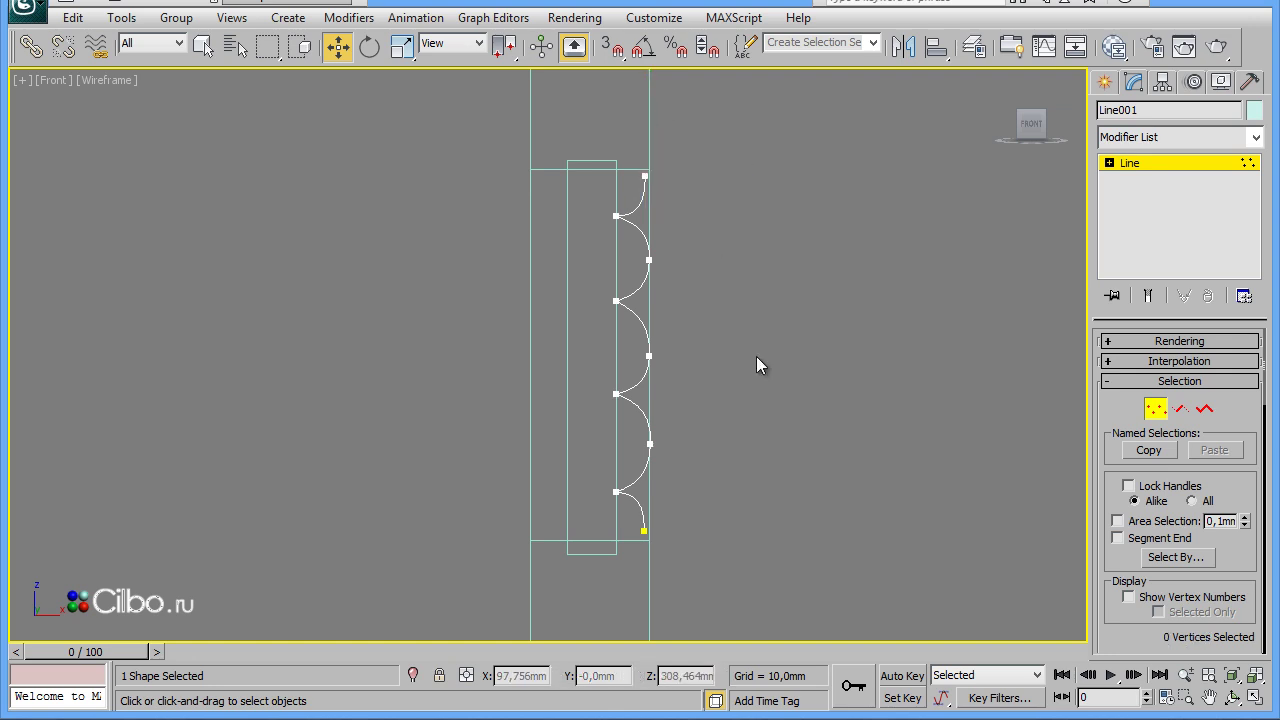
pyautogui.click(649, 355)
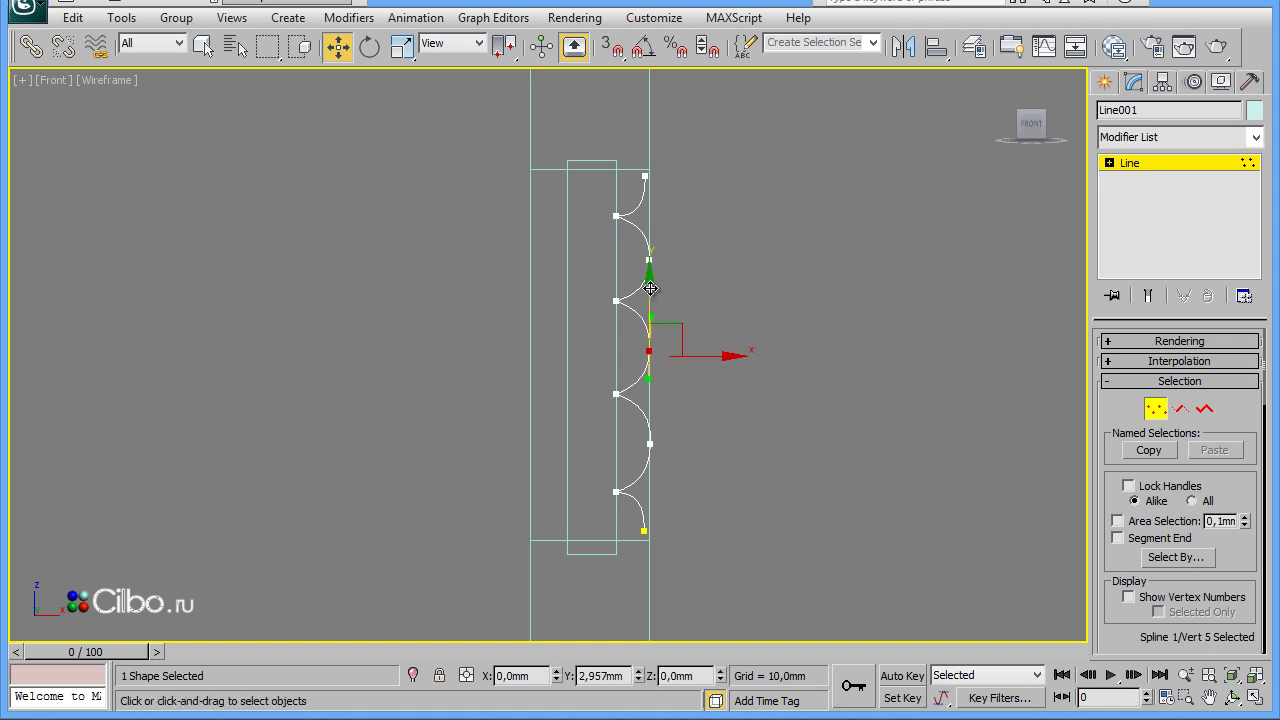
pyautogui.moveTo(650, 292); pyautogui.dragTo(651, 288)
pyautogui.click(700, 382)
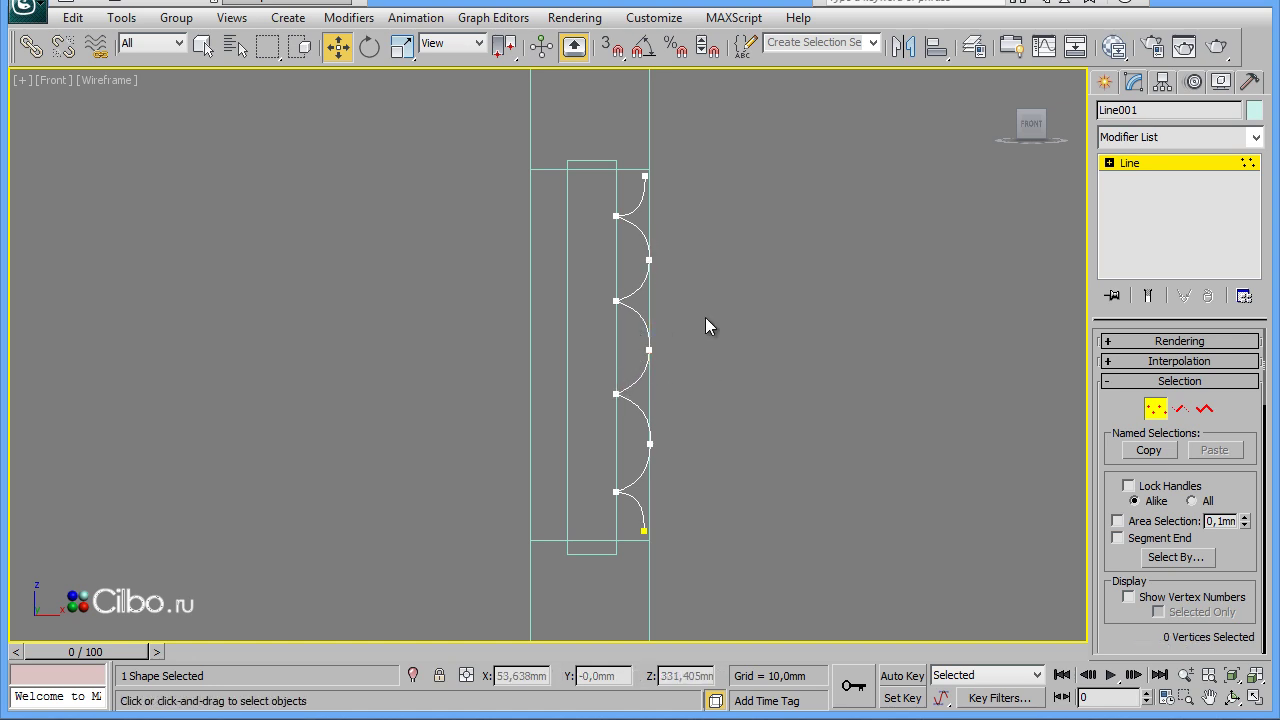
# Delete the two guide rectangles and select the scalloped Line001 profile
pyautogui.click(1105, 83)
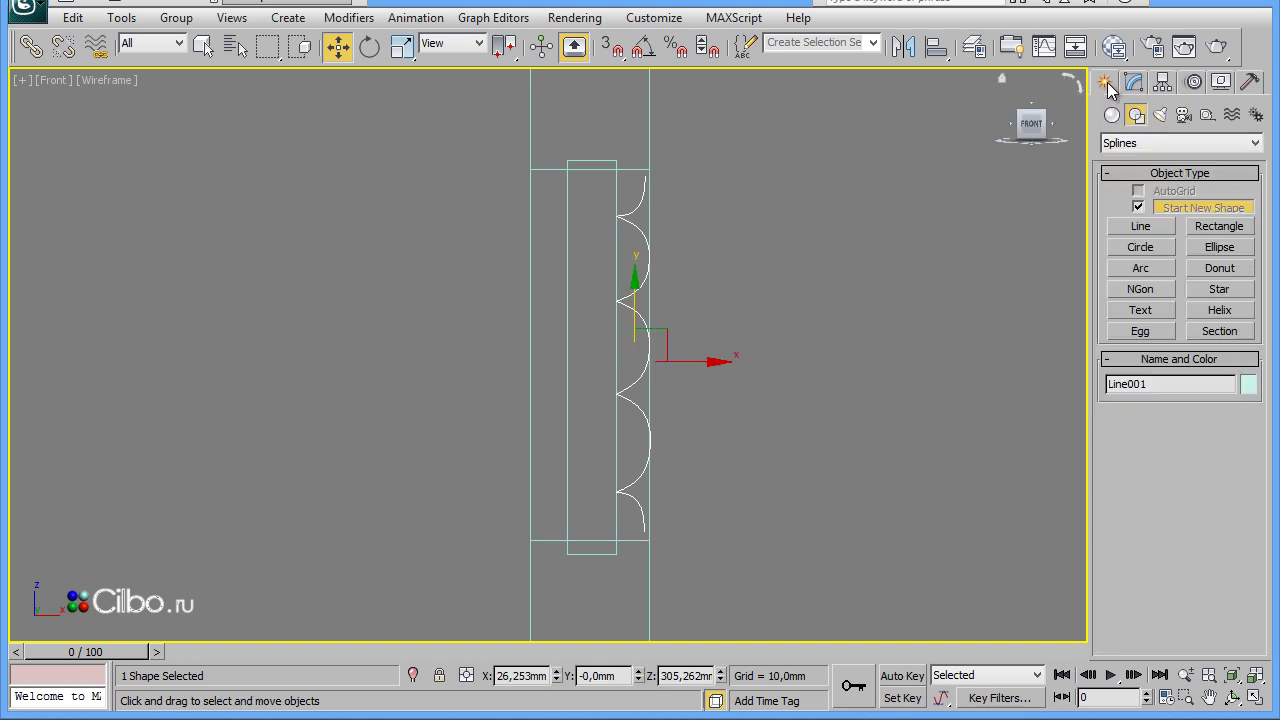
pyautogui.click(619, 248)
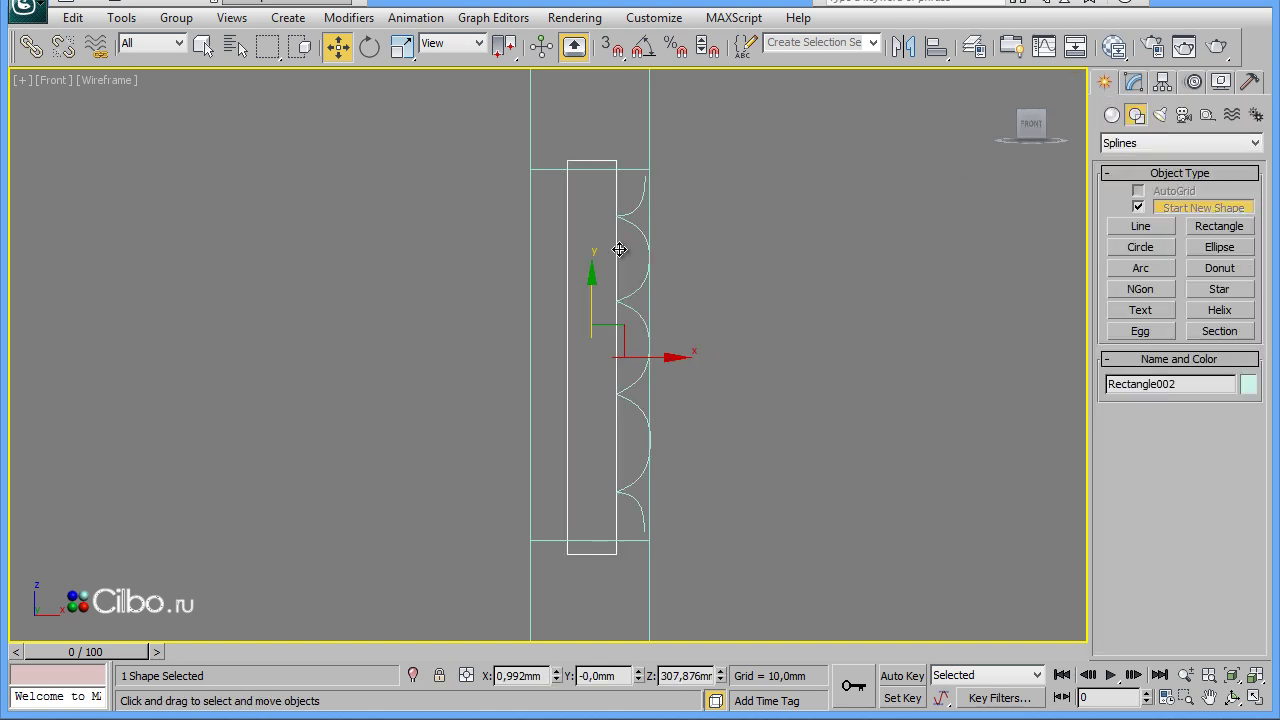
pyautogui.press('Delete')
pyautogui.click(530, 292)
pyautogui.press('Delete')
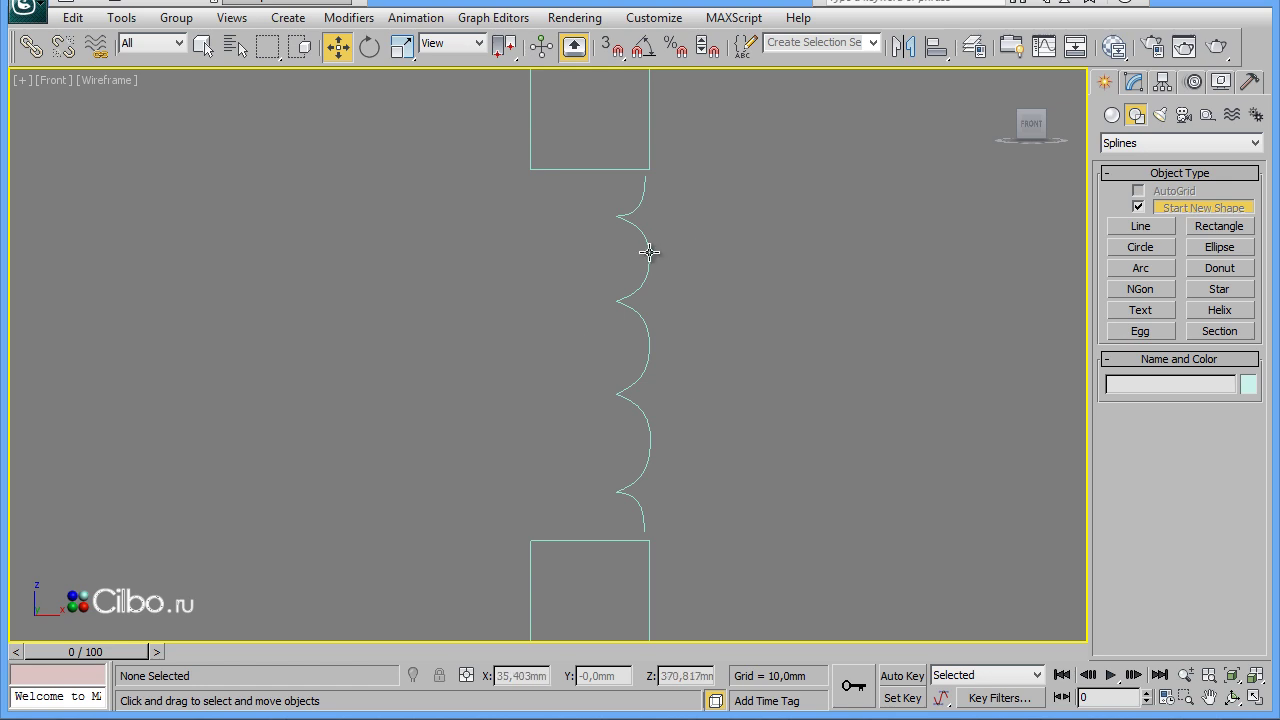
pyautogui.click(648, 256)
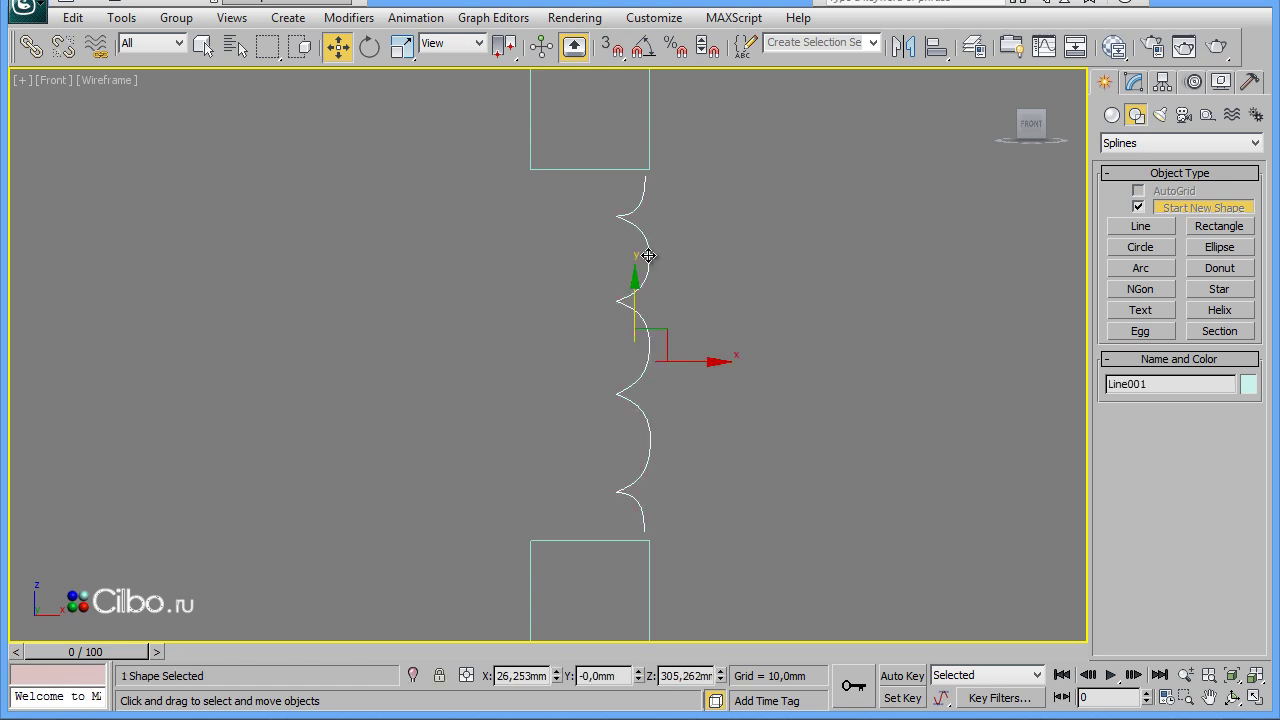
pyautogui.click(1134, 84)
# Lathe the wavy profile, align it to Min, and shift the axis left to widen the turning
pyautogui.click(1196, 137)
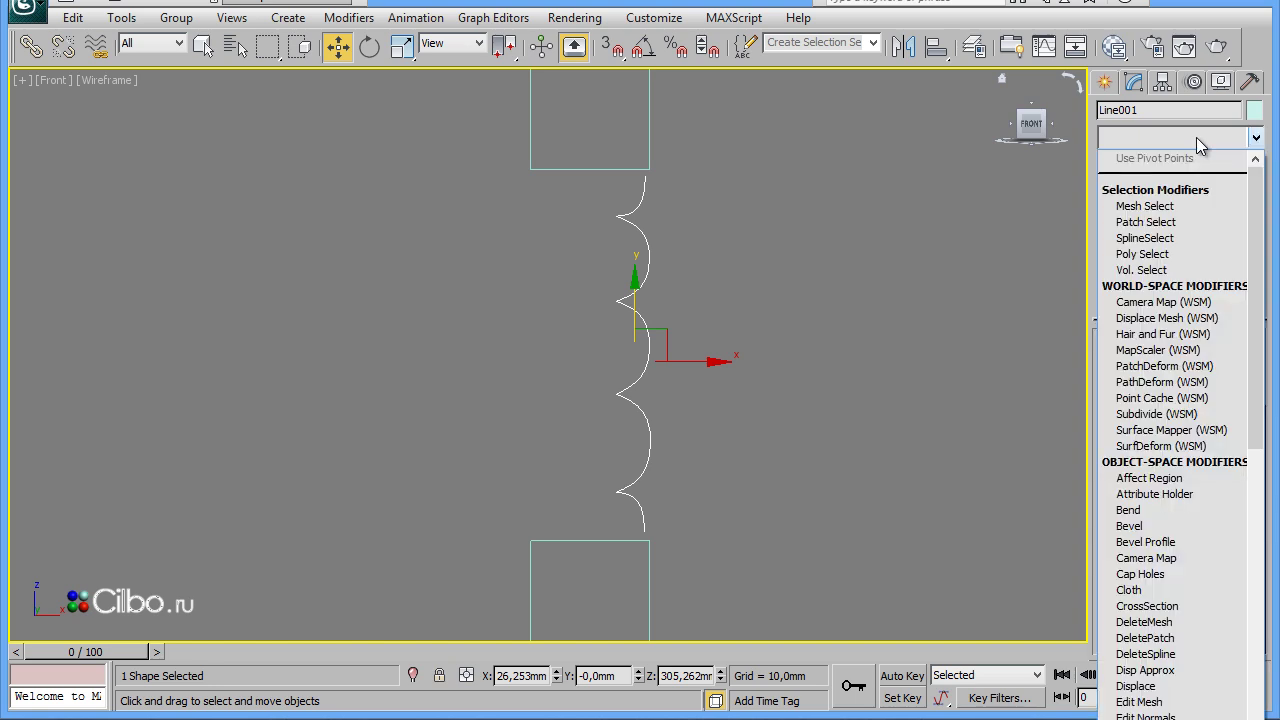
pyautogui.moveTo(1262, 247); pyautogui.dragTo(1258, 393)
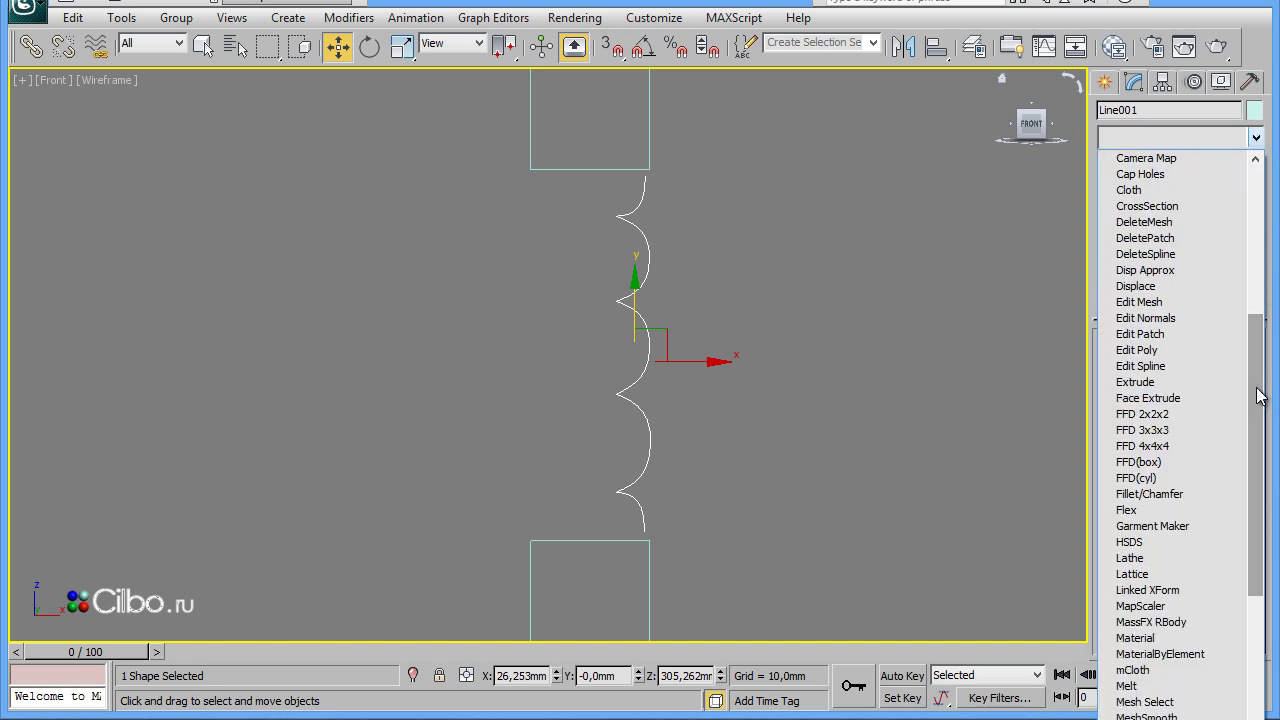
pyautogui.click(1131, 559)
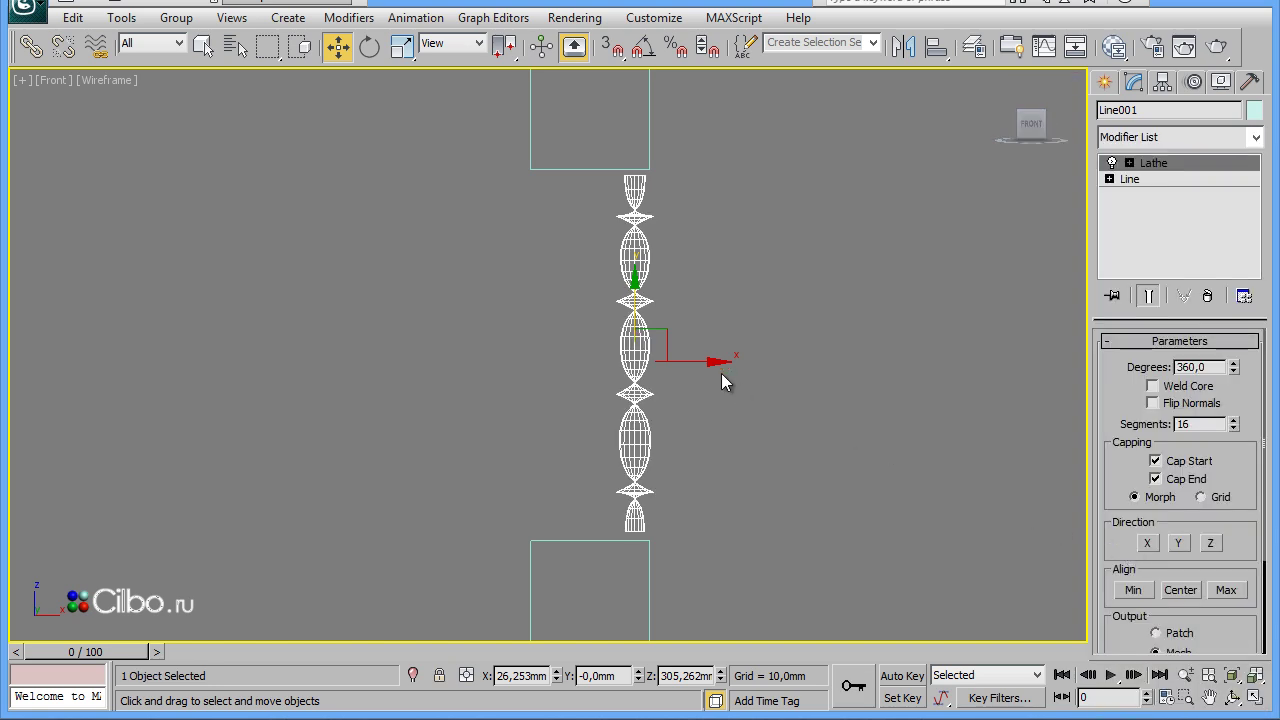
pyautogui.click(1133, 590)
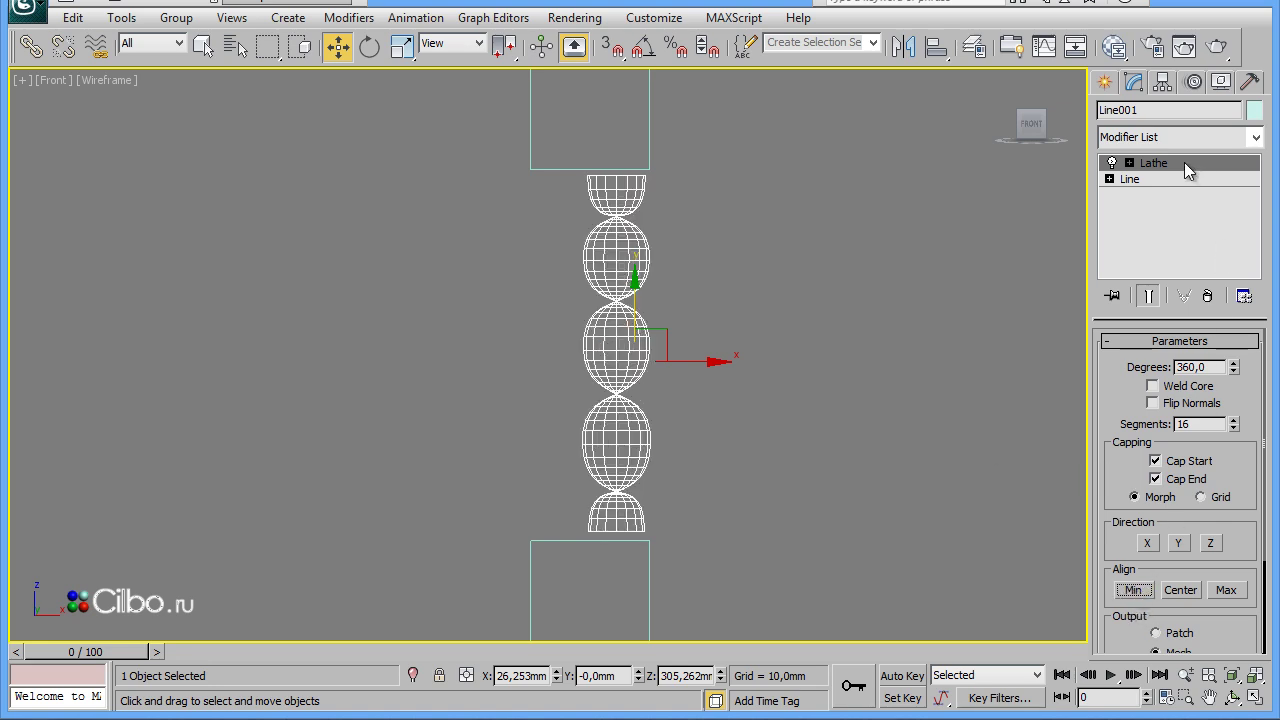
pyautogui.click(1130, 163)
pyautogui.click(1165, 180)
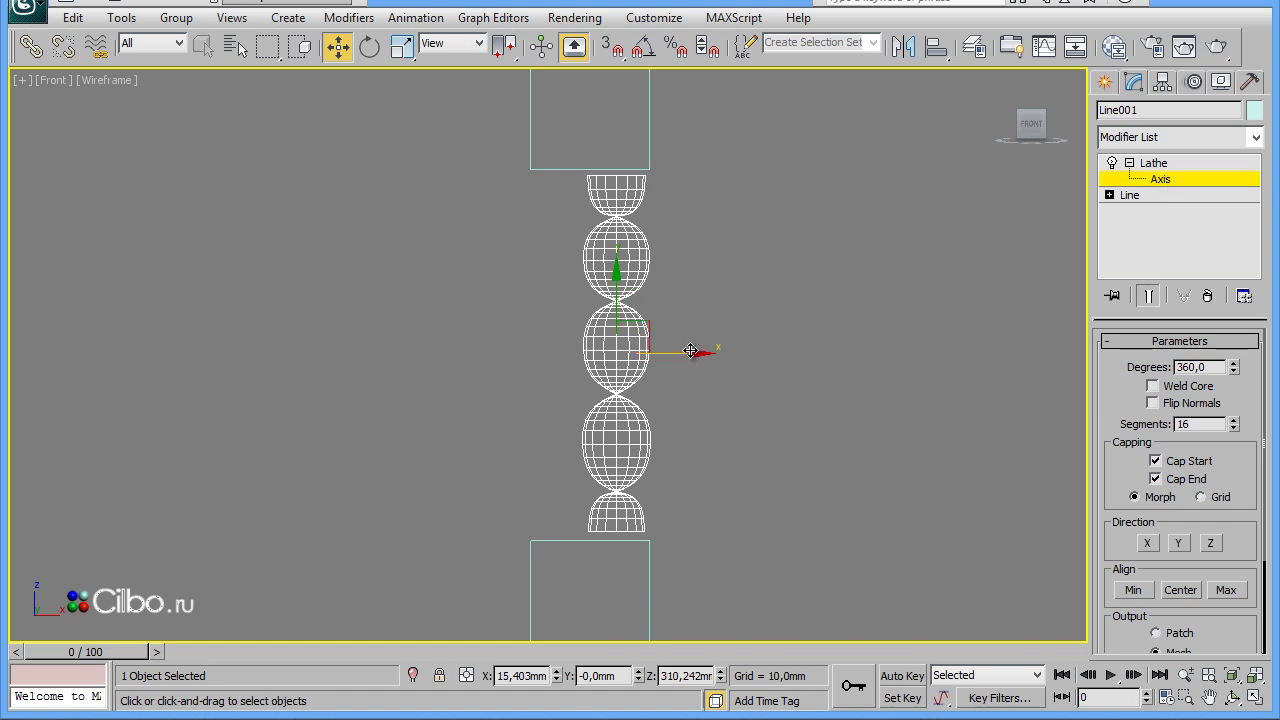
pyautogui.moveTo(690, 351); pyautogui.dragTo(667, 356)
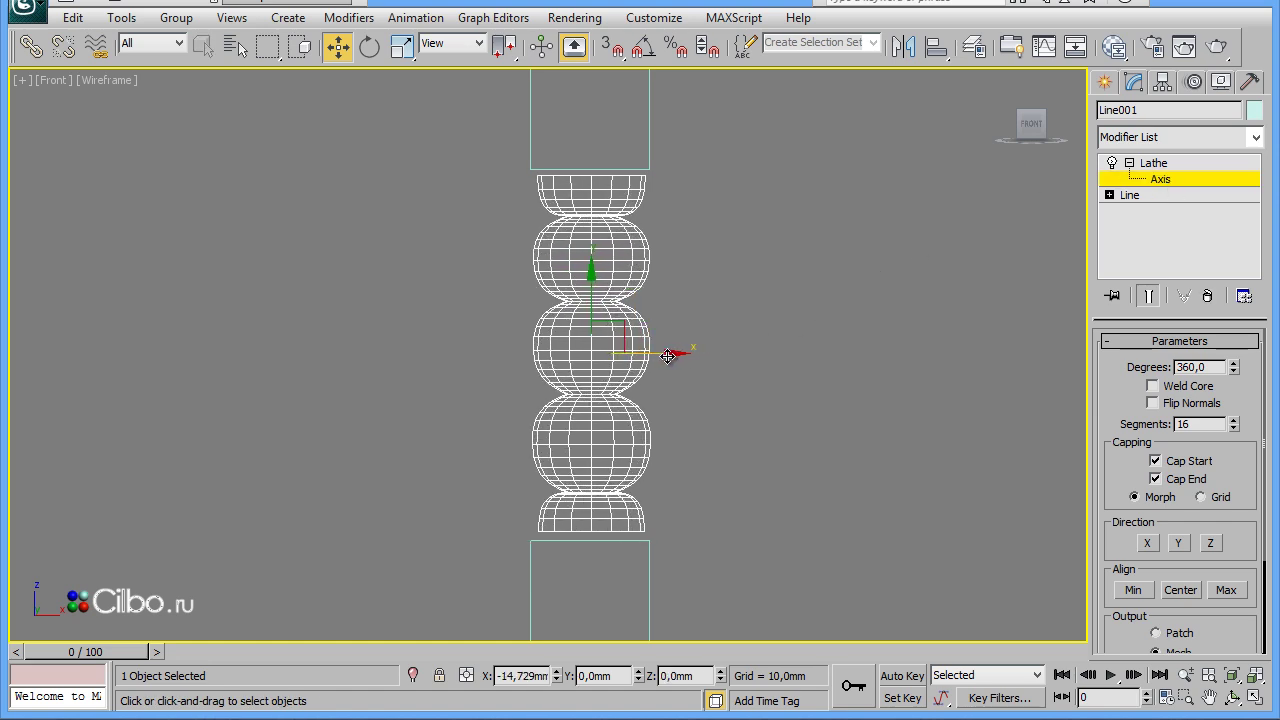
pyautogui.moveTo(667, 357); pyautogui.dragTo(666, 361)
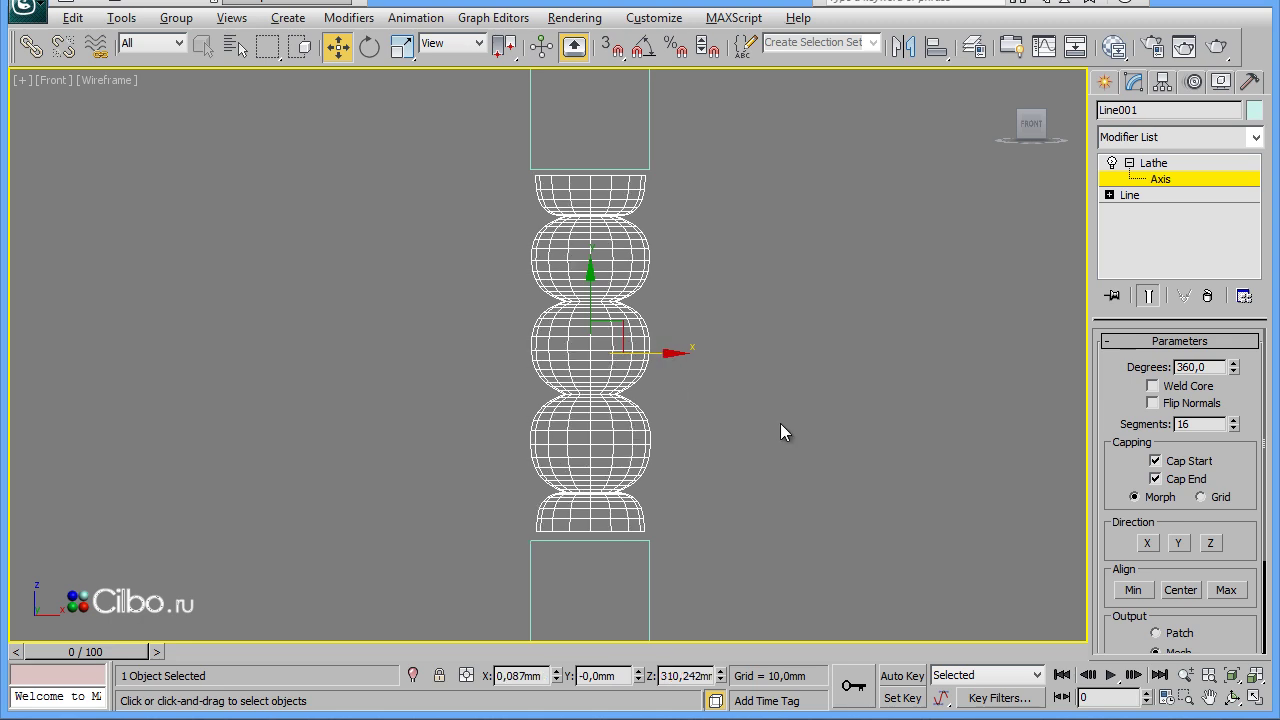
# Inspect the 16-segment turned column in a full-size Perspective view, then return to a maximized Front view
pyautogui.hotkey('alt', 'w')
pyautogui.rightClick(922, 538)
pyautogui.hotkey('alt', 'w')
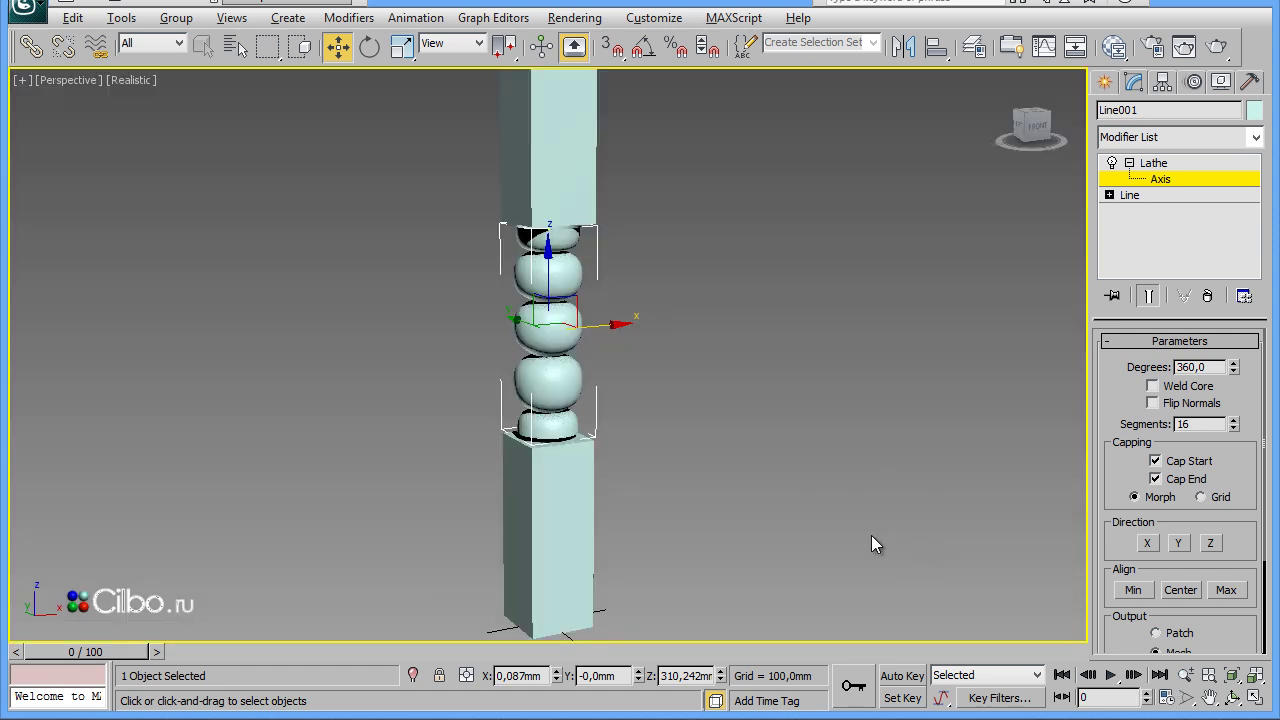
pyautogui.moveTo(766, 520)
pyautogui.keyDown('alt'); pyautogui.mouseDown(button='middle')
pyautogui.moveTo(820, 443)
pyautogui.moveTo(646, 435)
pyautogui.moveTo(617, 514)
pyautogui.moveTo(738, 534)
pyautogui.moveTo(783, 478)
pyautogui.moveTo(851, 464)
pyautogui.moveTo(733, 488)
pyautogui.moveTo(712, 472)
pyautogui.mouseUp(button='middle'); pyautogui.keyUp('alt')
pyautogui.hotkey('alt', 'w')
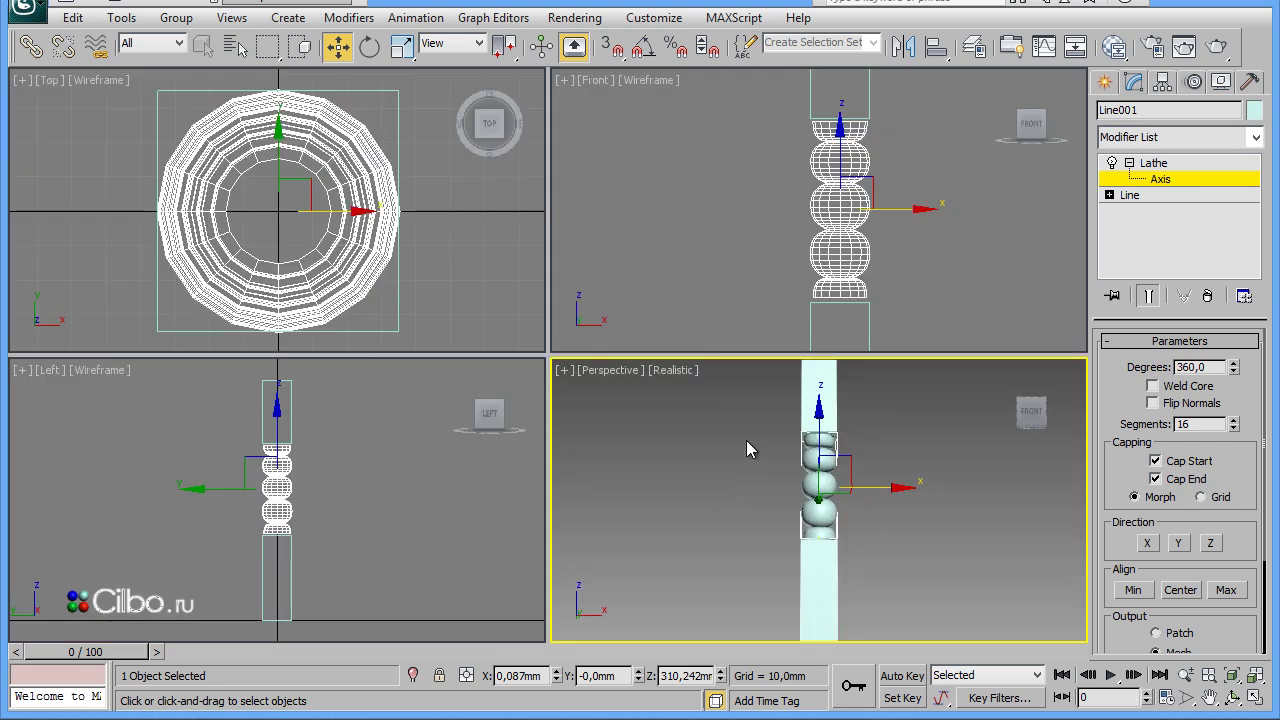
pyautogui.rightClick(954, 263)
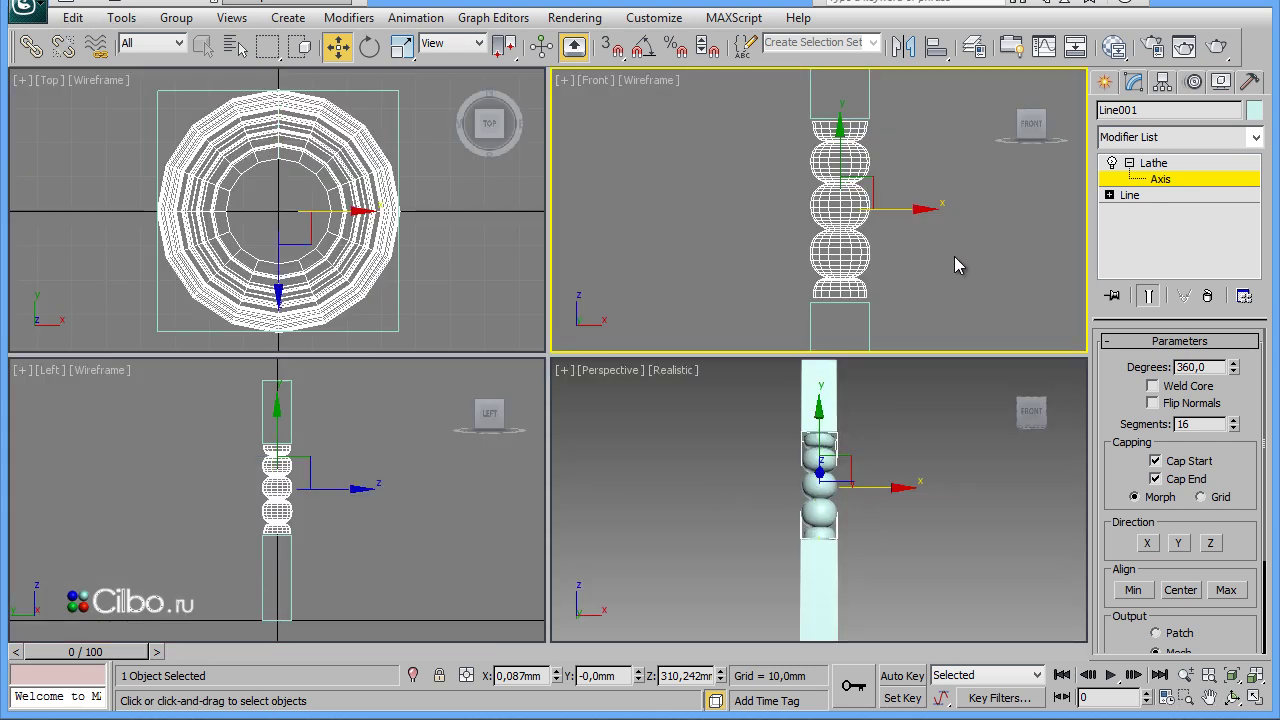
pyautogui.hotkey('alt', 'w')
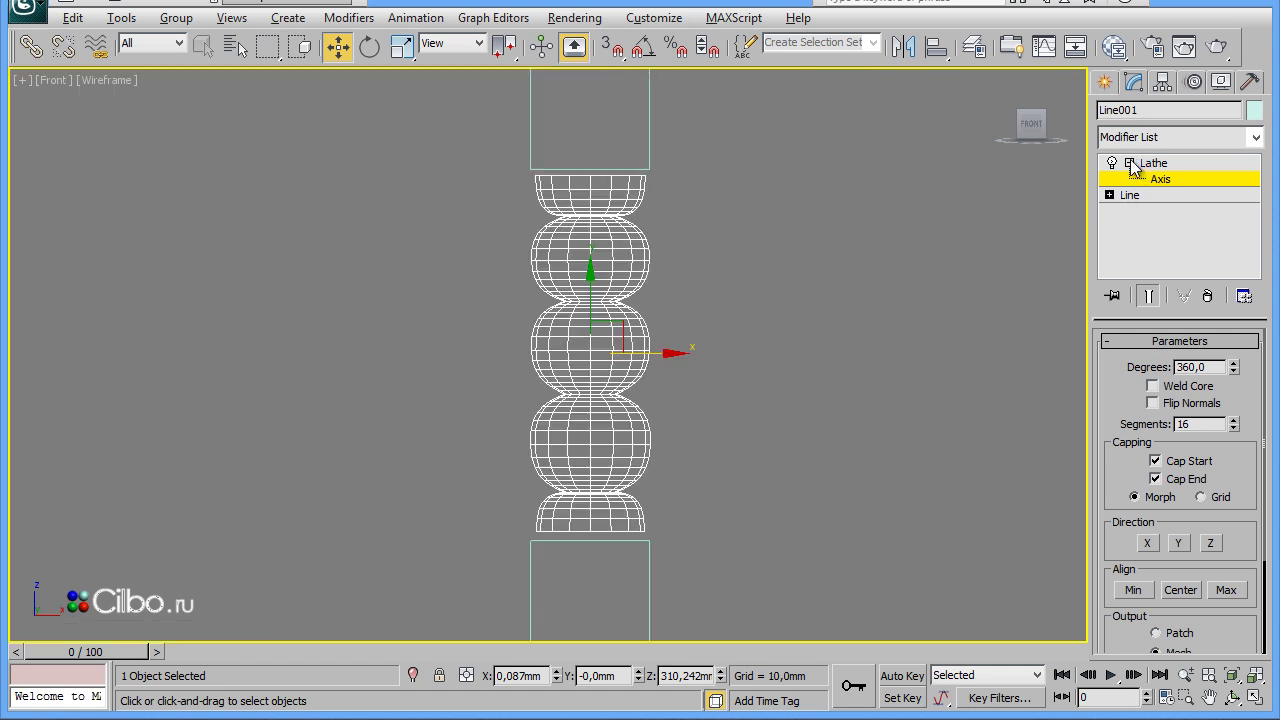
# Fillet the four inner notch vertices of Line001's profile by about 7.6 mm
pyautogui.click(1129, 162)
pyautogui.click(1178, 162)
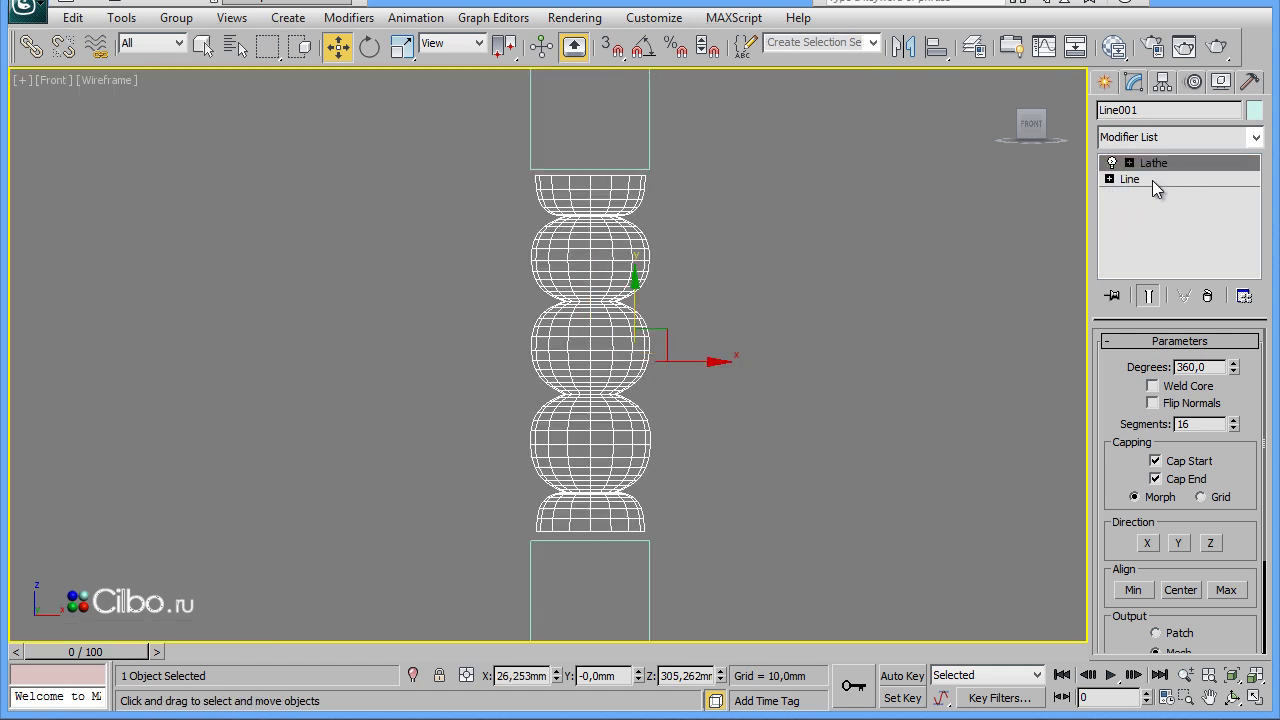
pyautogui.click(1150, 180)
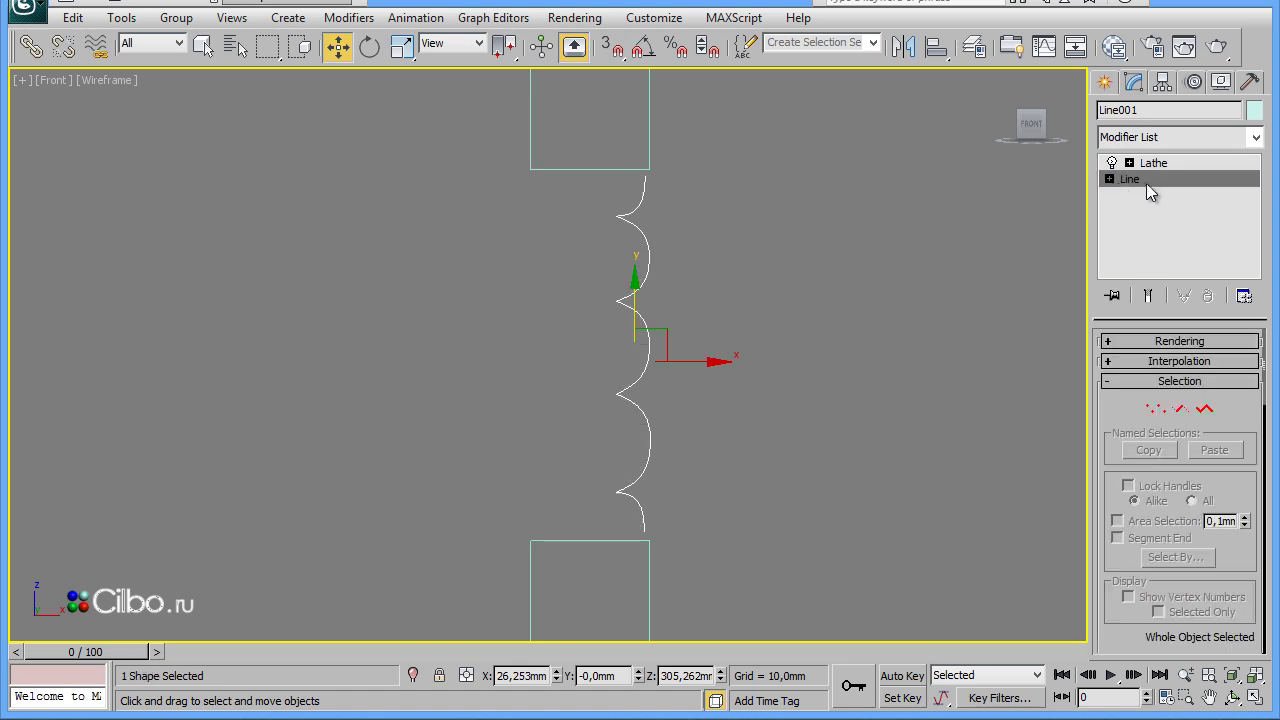
pyautogui.click(1155, 408)
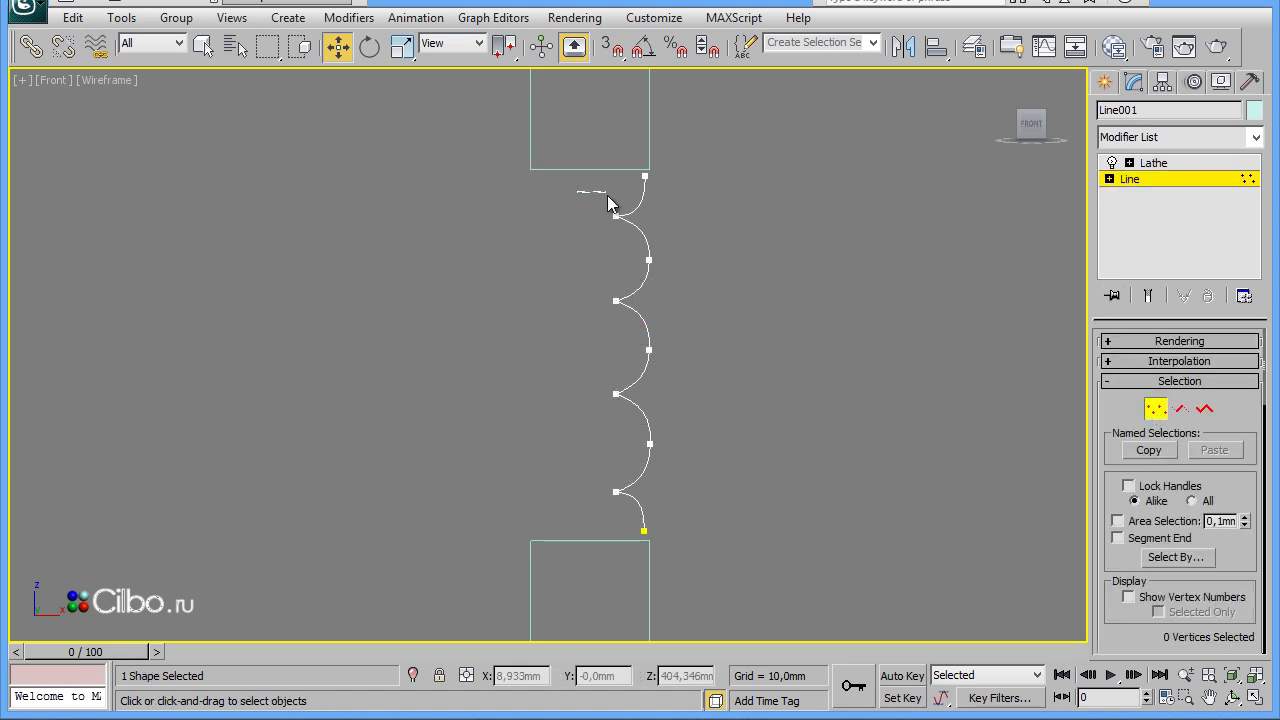
pyautogui.moveTo(607, 195); pyautogui.dragTo(623, 510)
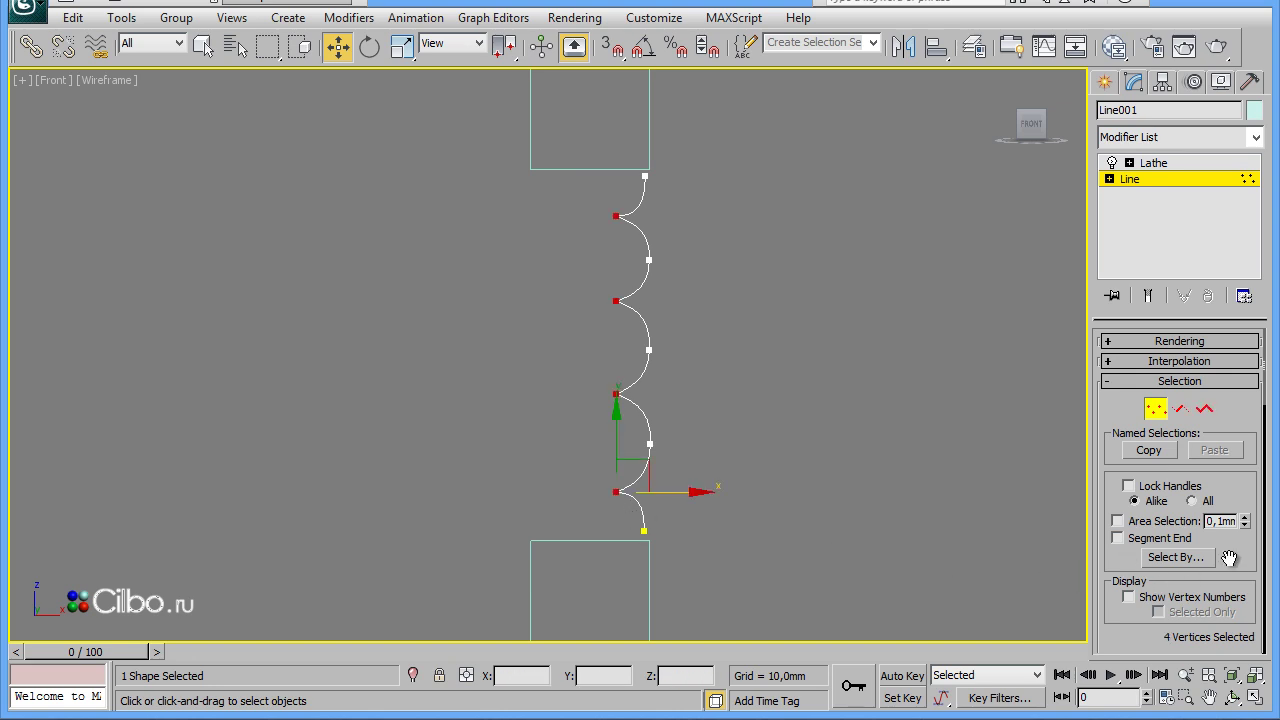
pyautogui.moveTo(1228, 556); pyautogui.dragTo(1234, 294)
pyautogui.moveTo(1241, 579); pyautogui.dragTo(1237, 322)
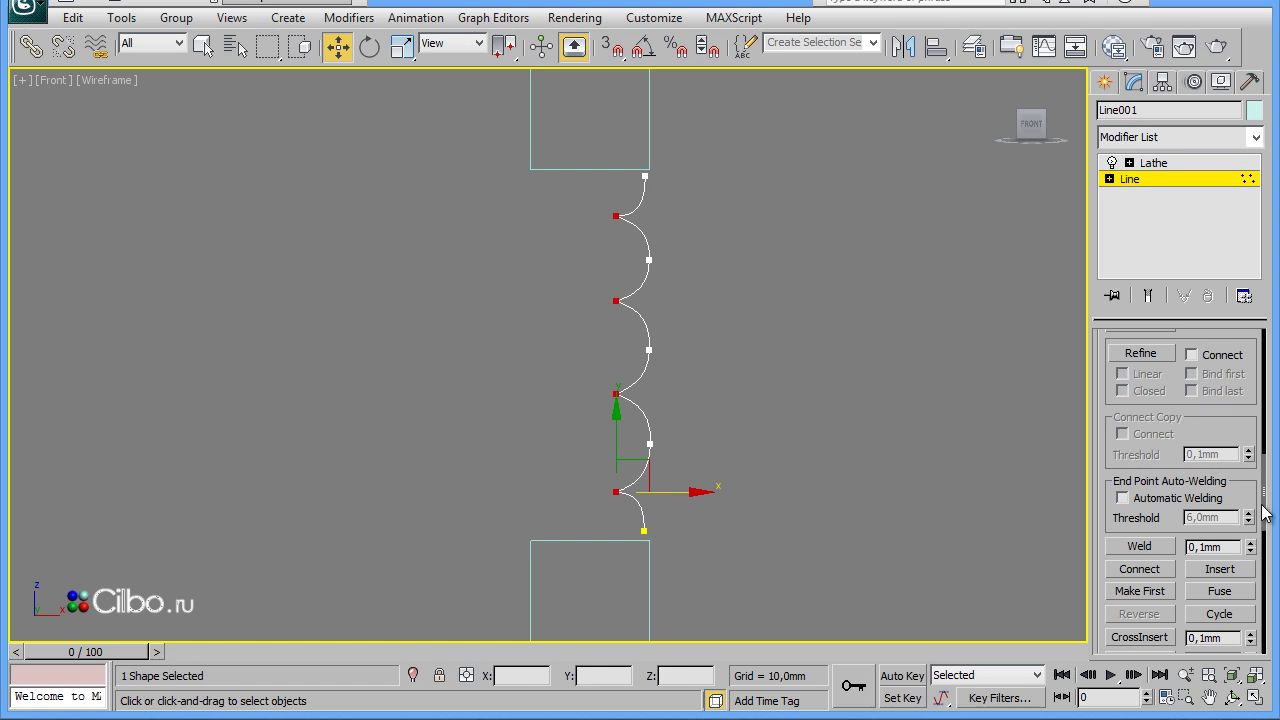
pyautogui.moveTo(1245, 490); pyautogui.dragTo(1245, 304)
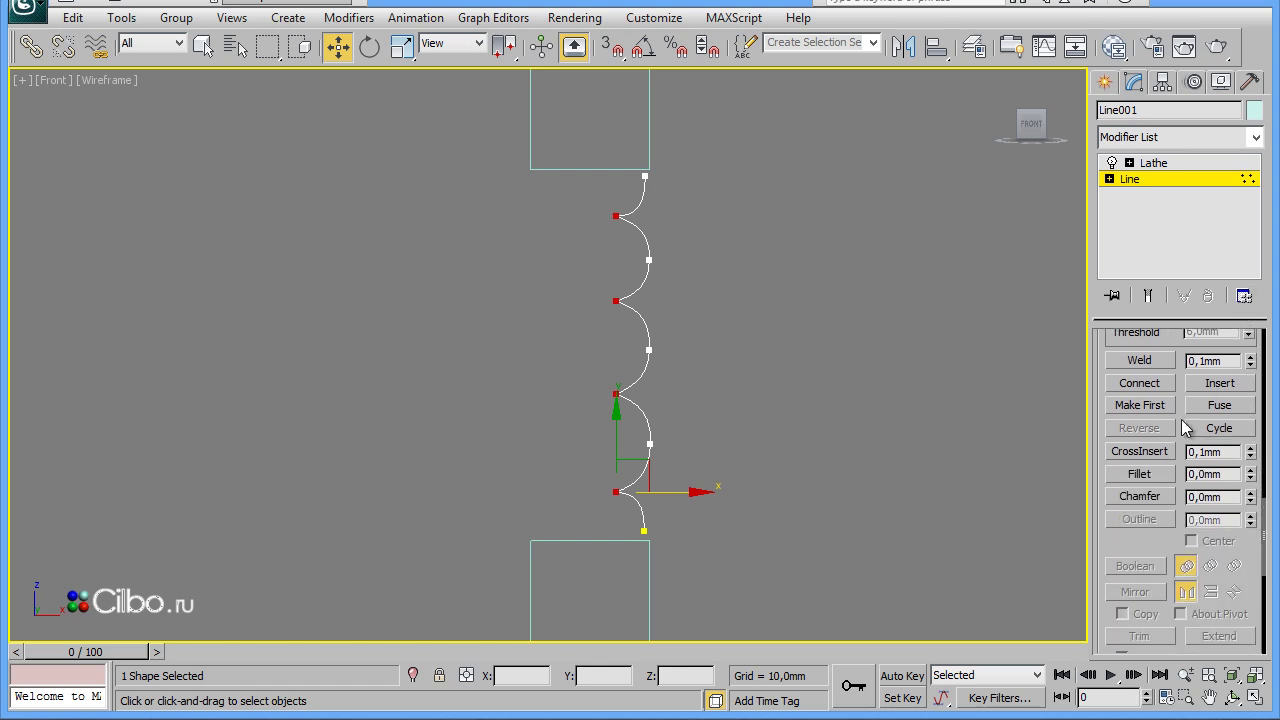
pyautogui.click(1140, 475)
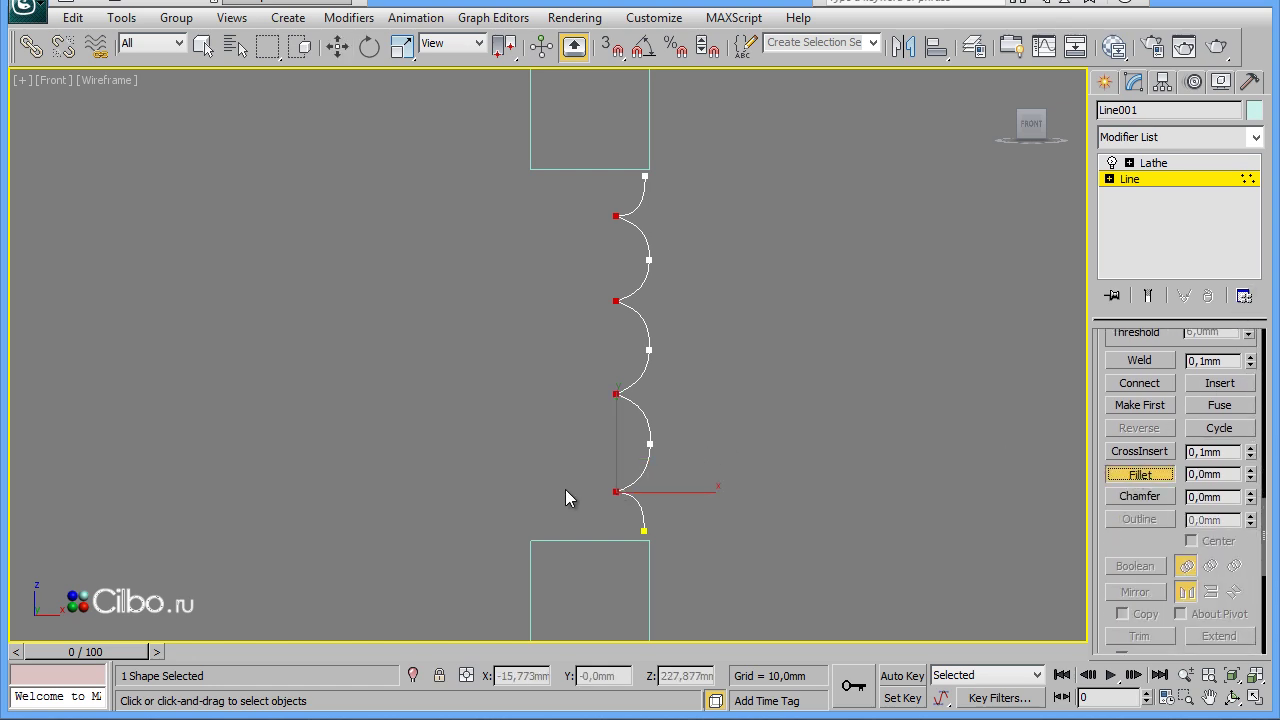
pyautogui.moveTo(613, 493); pyautogui.dragTo(603, 476)
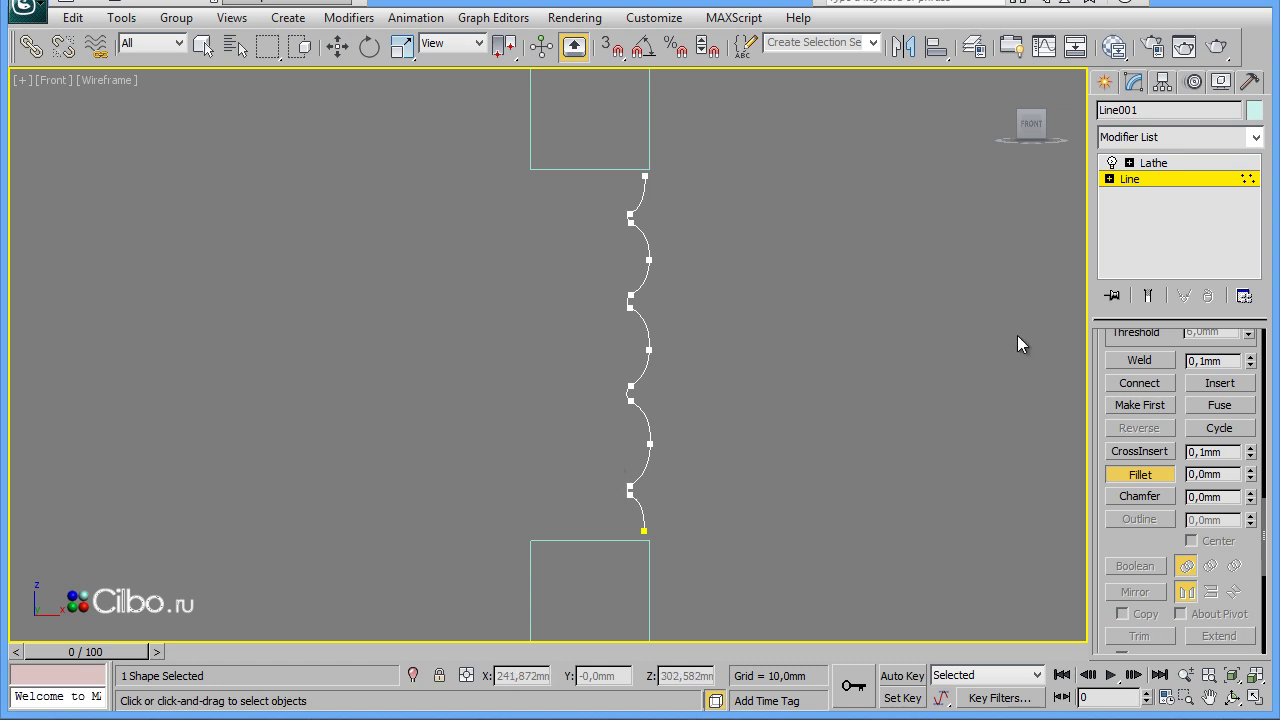
# Exit spline editing and maximize the Perspective view centred on the lathed column
pyautogui.press('w')
pyautogui.click(1104, 82)
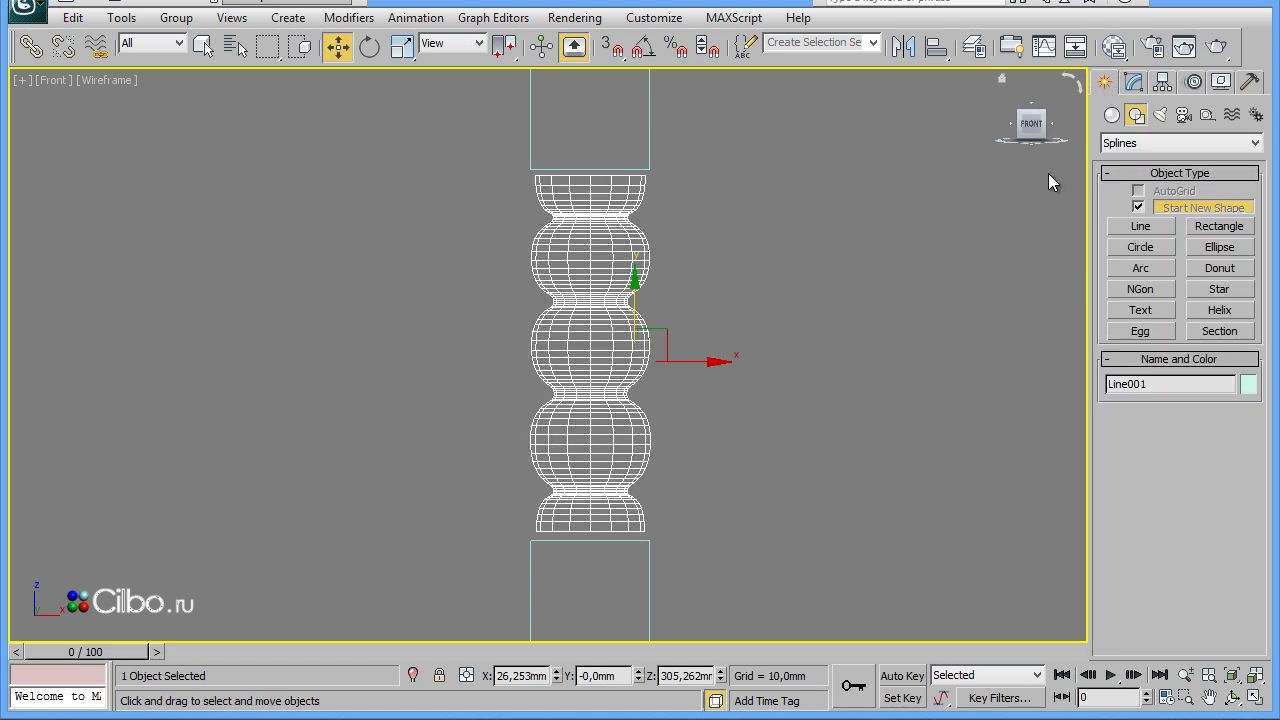
pyautogui.hotkey('alt', 'w')
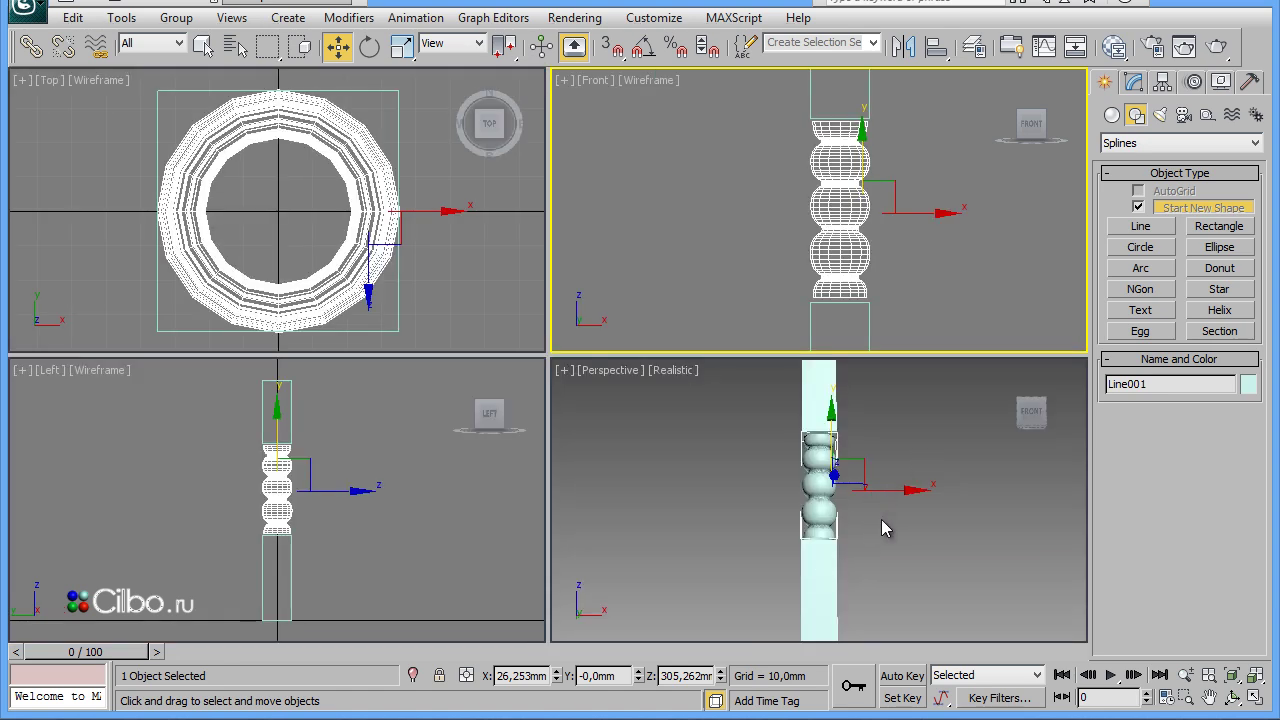
pyautogui.rightClick(919, 235)
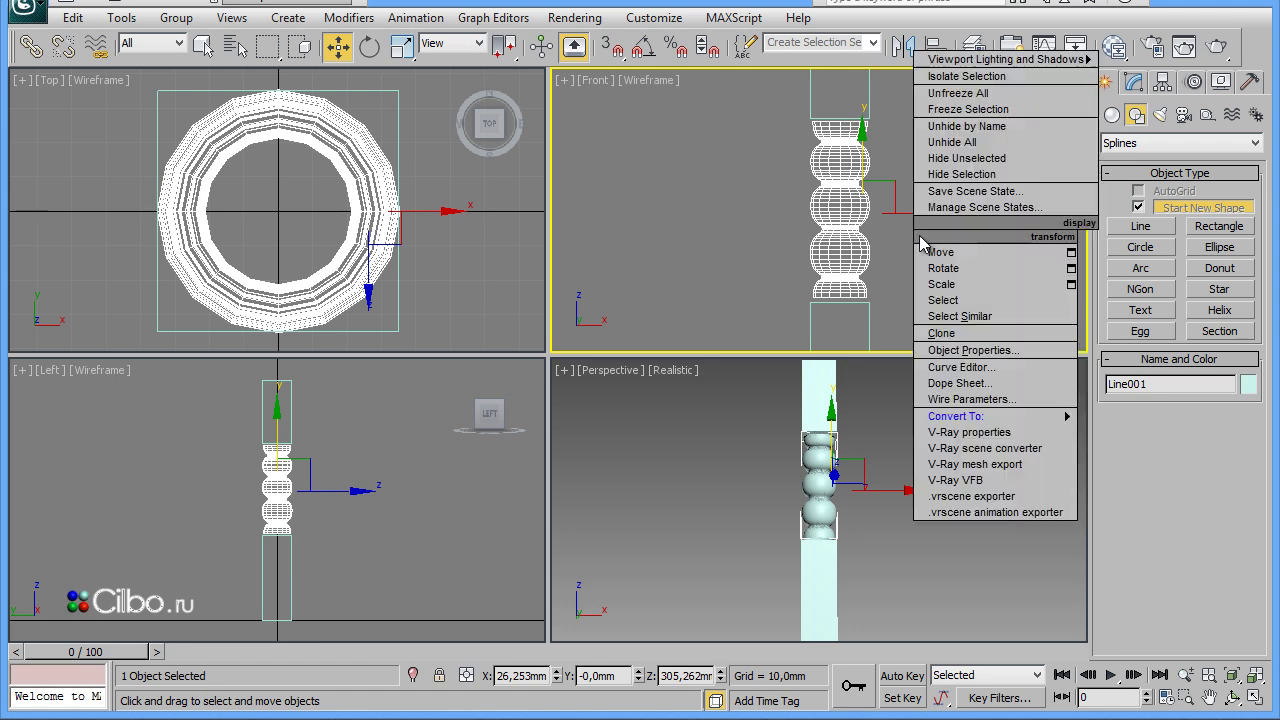
pyautogui.click(893, 508)
pyautogui.hotkey('alt', 'w')
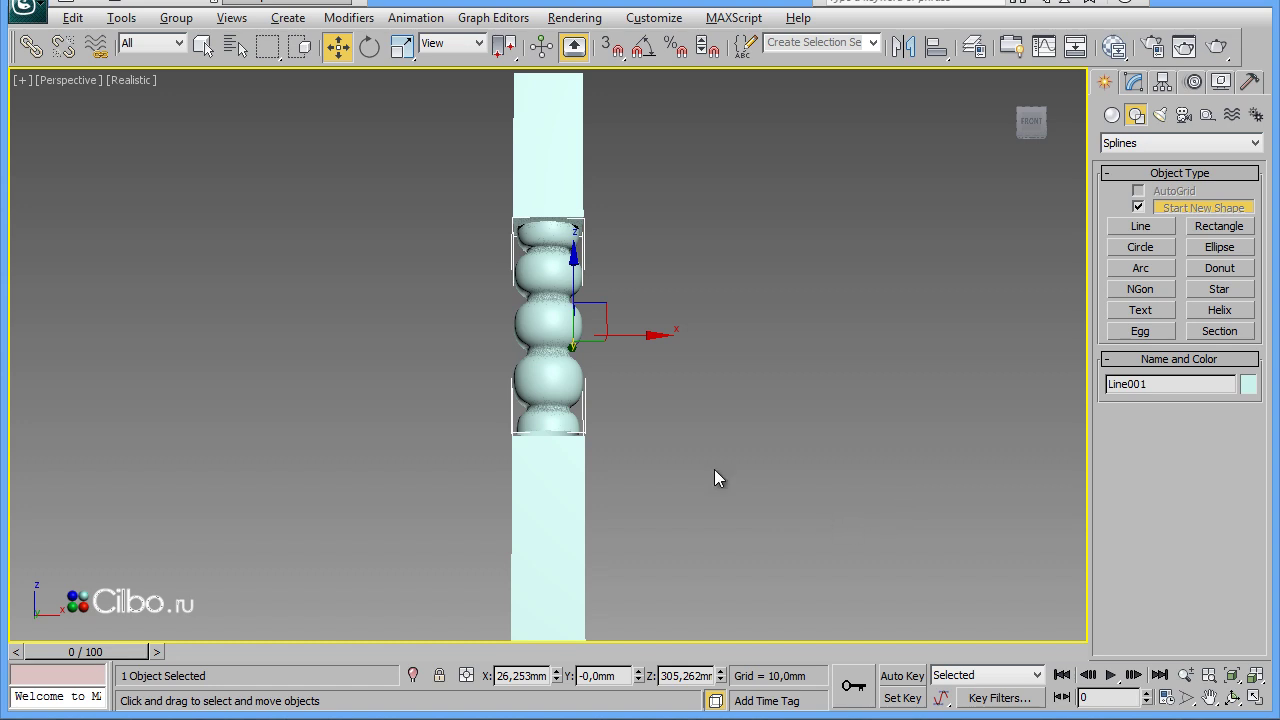
pyautogui.moveTo(697, 472)
pyautogui.keyDown('alt'); pyautogui.mouseDown(button='middle')
pyautogui.moveTo(635, 490)
pyautogui.moveTo(649, 517)
pyautogui.moveTo(794, 474)
pyautogui.moveTo(710, 463)
pyautogui.moveTo(674, 413)
pyautogui.moveTo(628, 458)
pyautogui.moveTo(743, 517)
pyautogui.moveTo(751, 541)
pyautogui.moveTo(751, 476)
pyautogui.mouseUp(button='middle'); pyautogui.keyUp('alt')
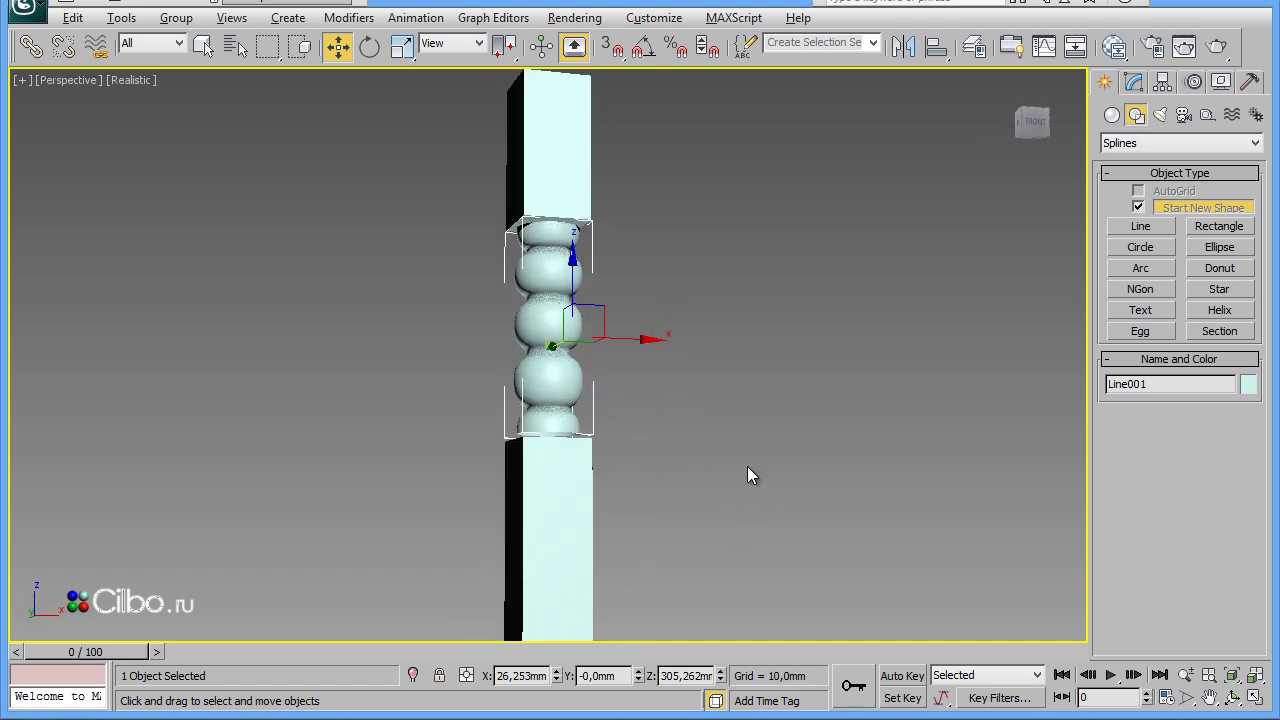
pyautogui.moveTo(762, 412)
pyautogui.mouseDown(button='middle')
pyautogui.moveTo(742, 432)
pyautogui.moveTo(774, 415)
pyautogui.mouseUp(button='middle')
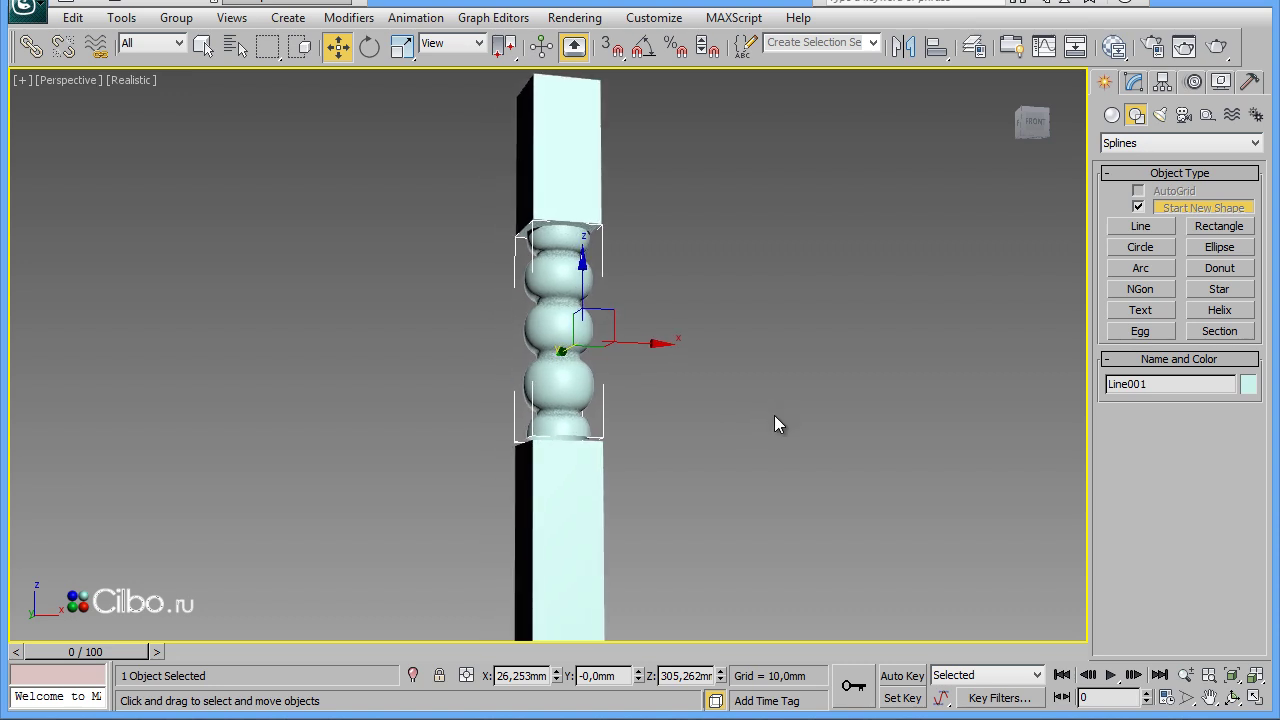
# Turn on Edged Faces, view the column front-on, and select the upper leg box
pyautogui.press('F4')
pyautogui.moveTo(731, 414)
pyautogui.keyDown('alt'); pyautogui.mouseDown(button='middle')
pyautogui.moveTo(737, 400)
pyautogui.moveTo(640, 434)
pyautogui.mouseUp(button='middle'); pyautogui.keyUp('alt')
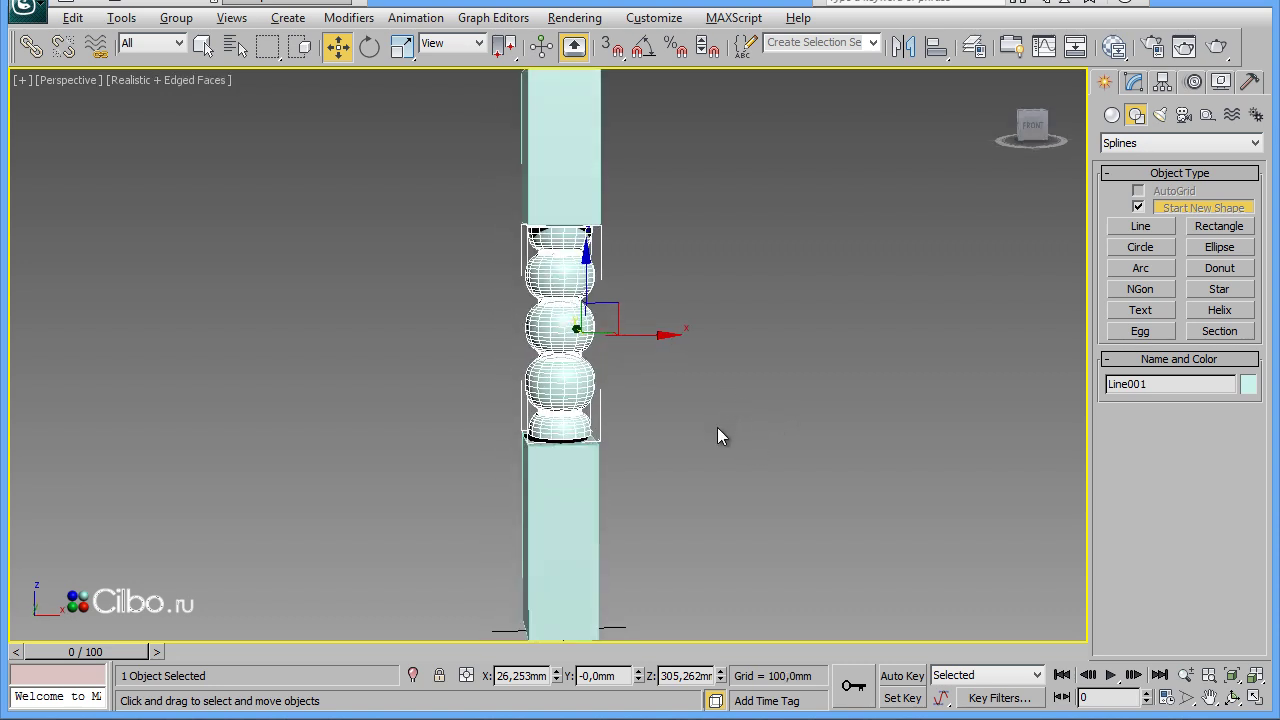
pyautogui.click(1133, 81)
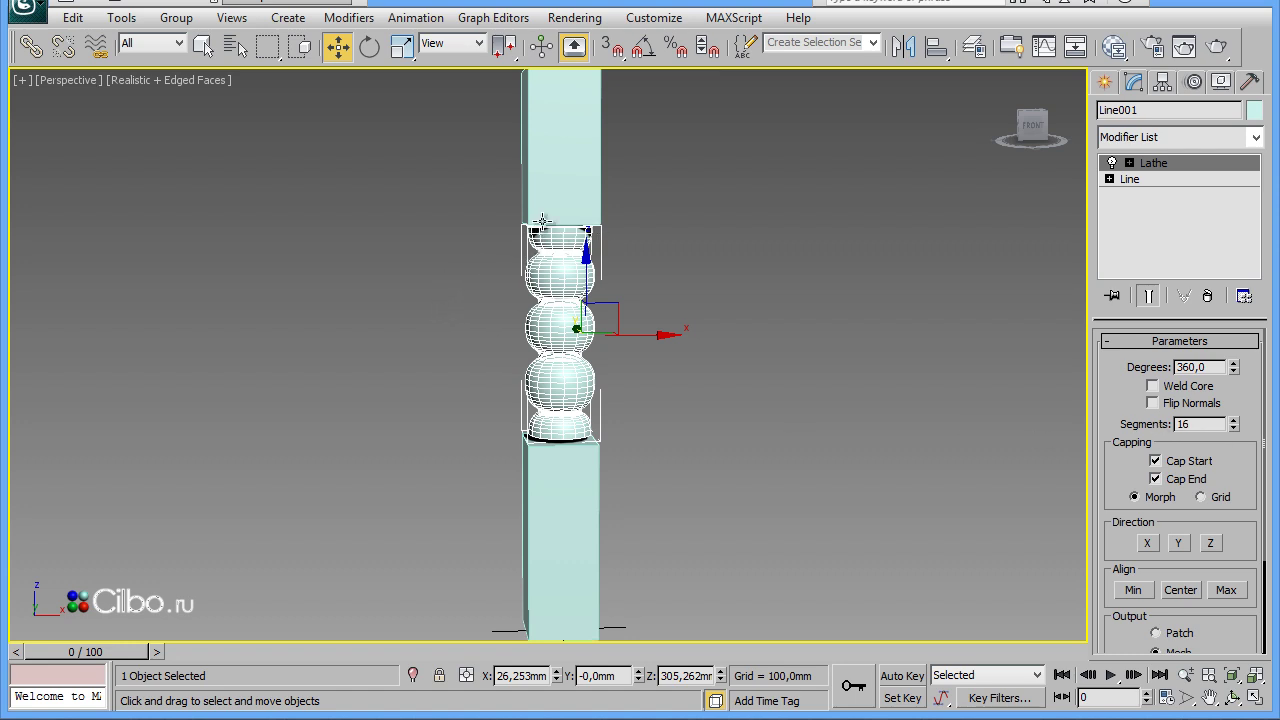
pyautogui.click(596, 176)
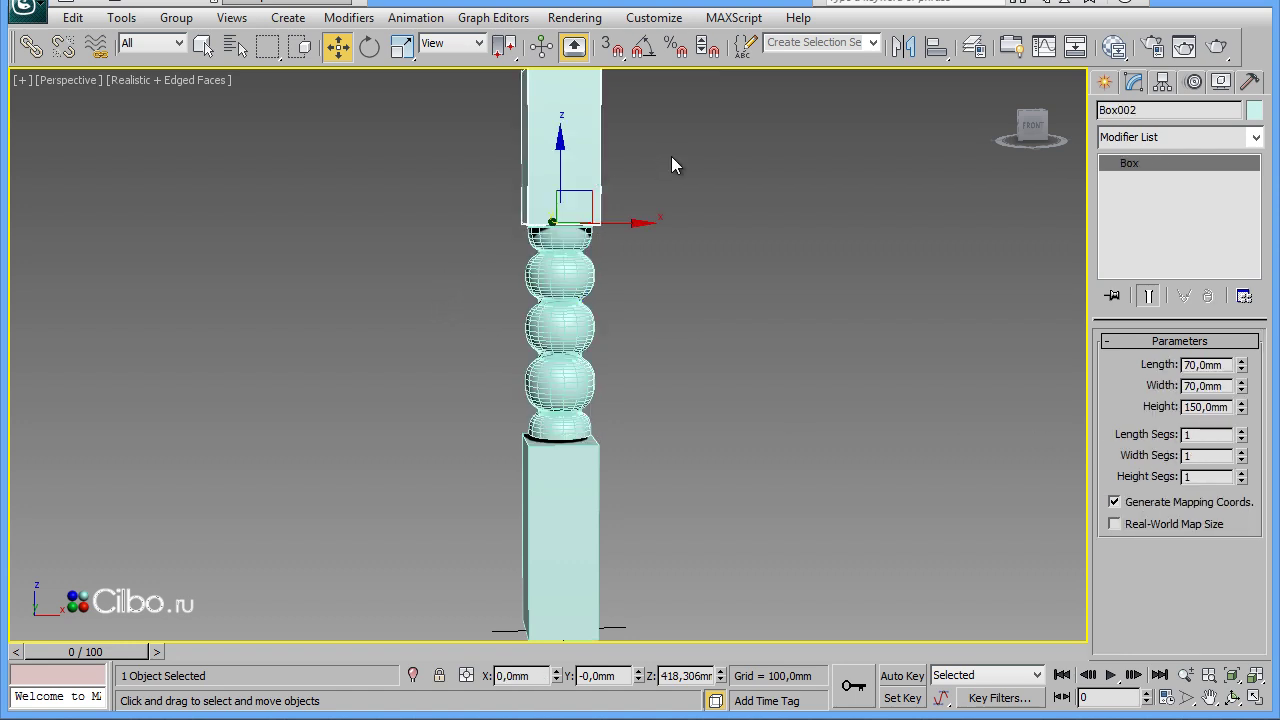
# Set the upper leg box's length and width segments to 5
pyautogui.moveTo(671, 166); pyautogui.dragTo(686, 243, button='middle')
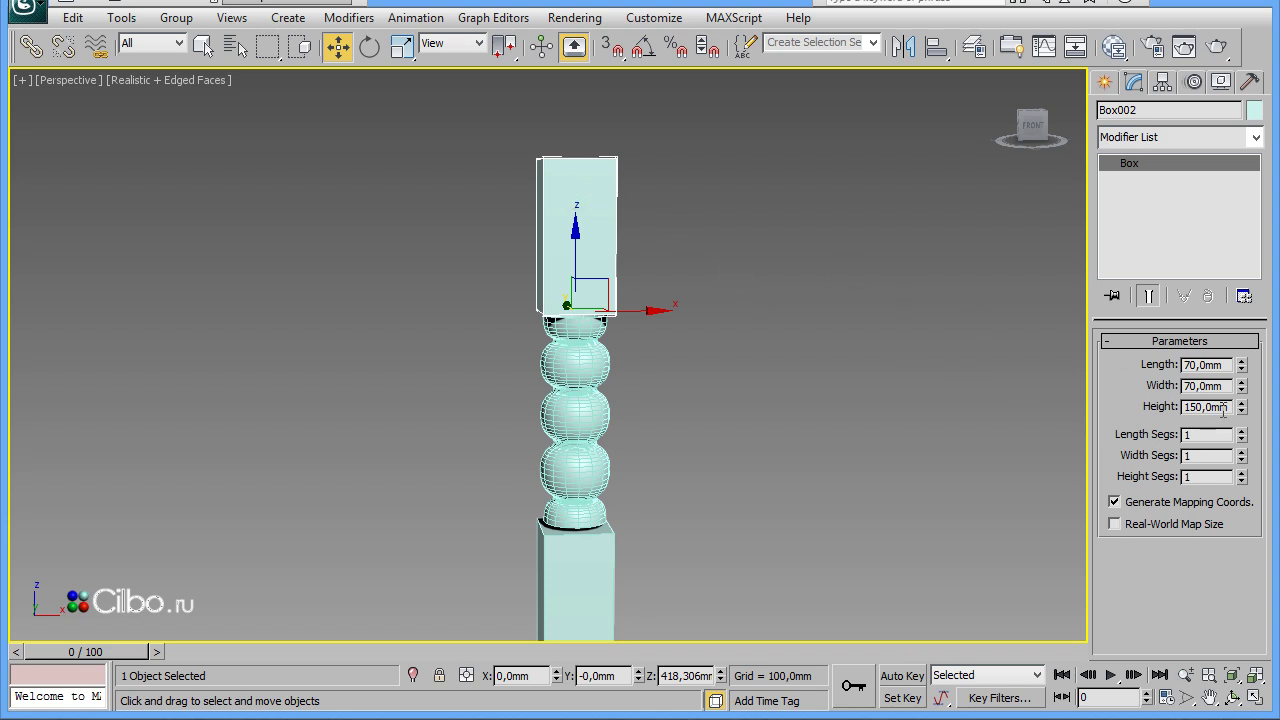
pyautogui.click(1242, 431)
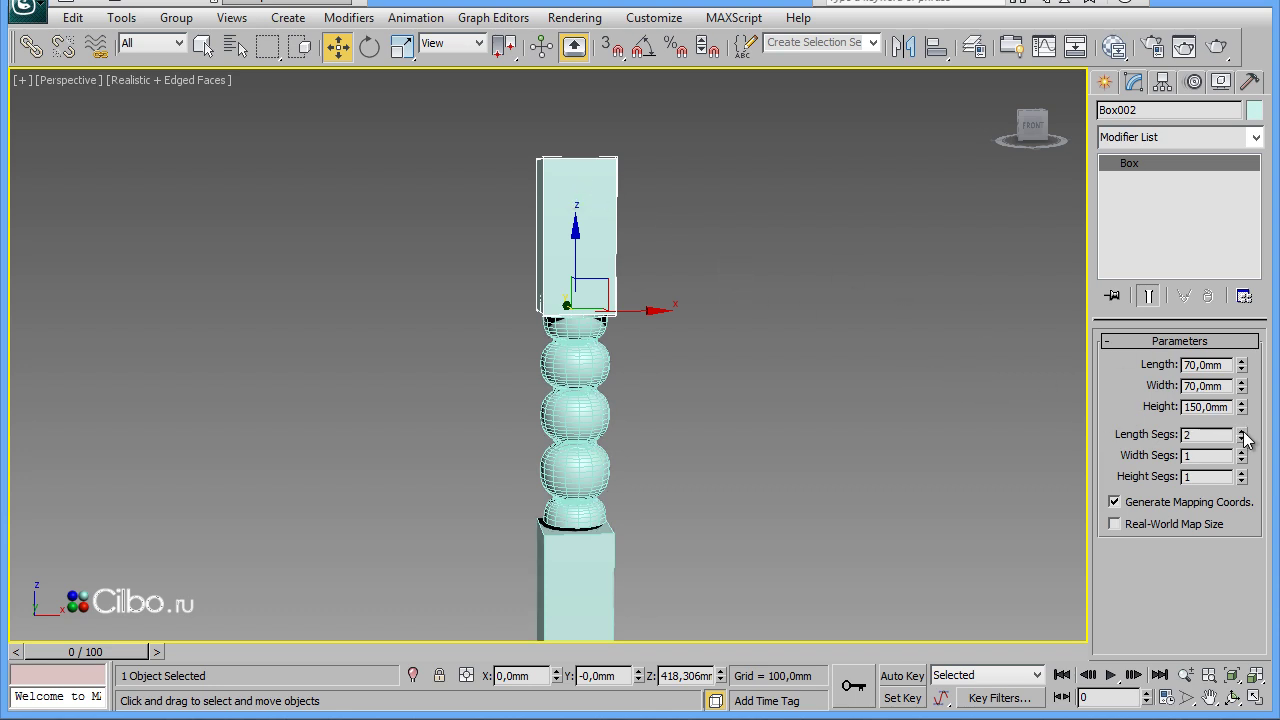
pyautogui.click(1242, 431)
pyautogui.click(1242, 431)
pyautogui.click(1242, 431)
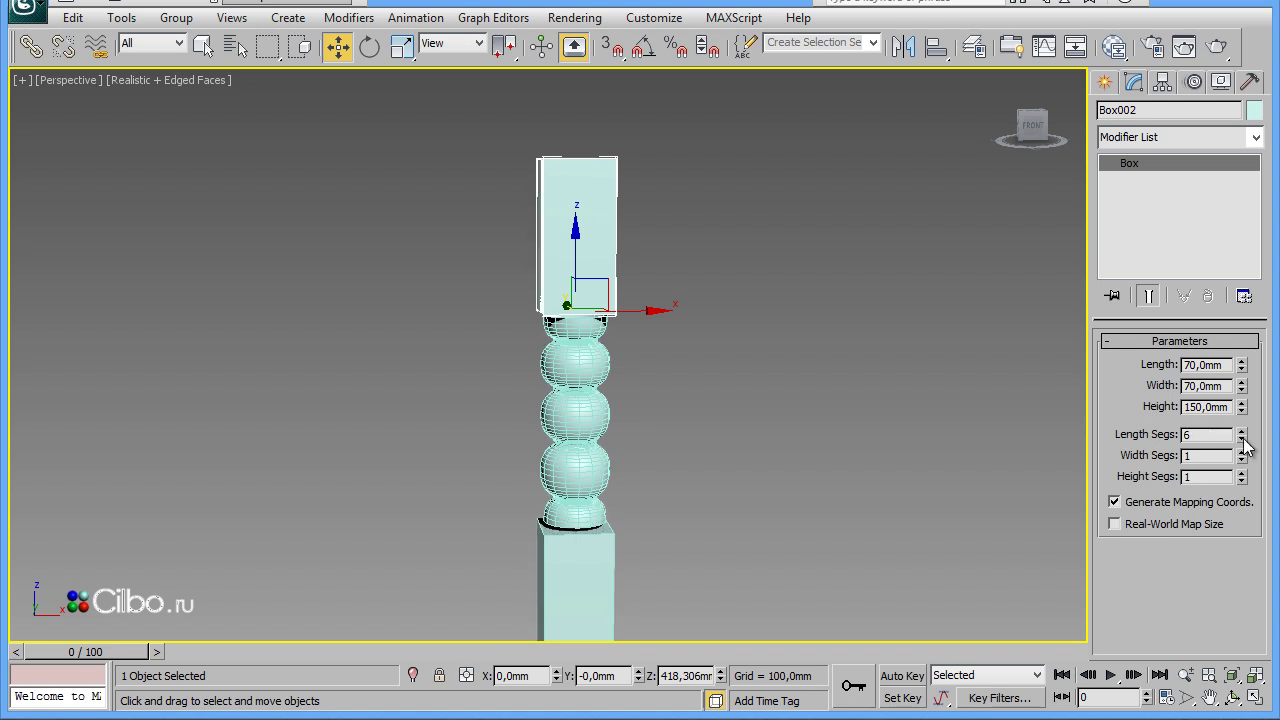
pyautogui.click(1241, 439)
pyautogui.click(1241, 451)
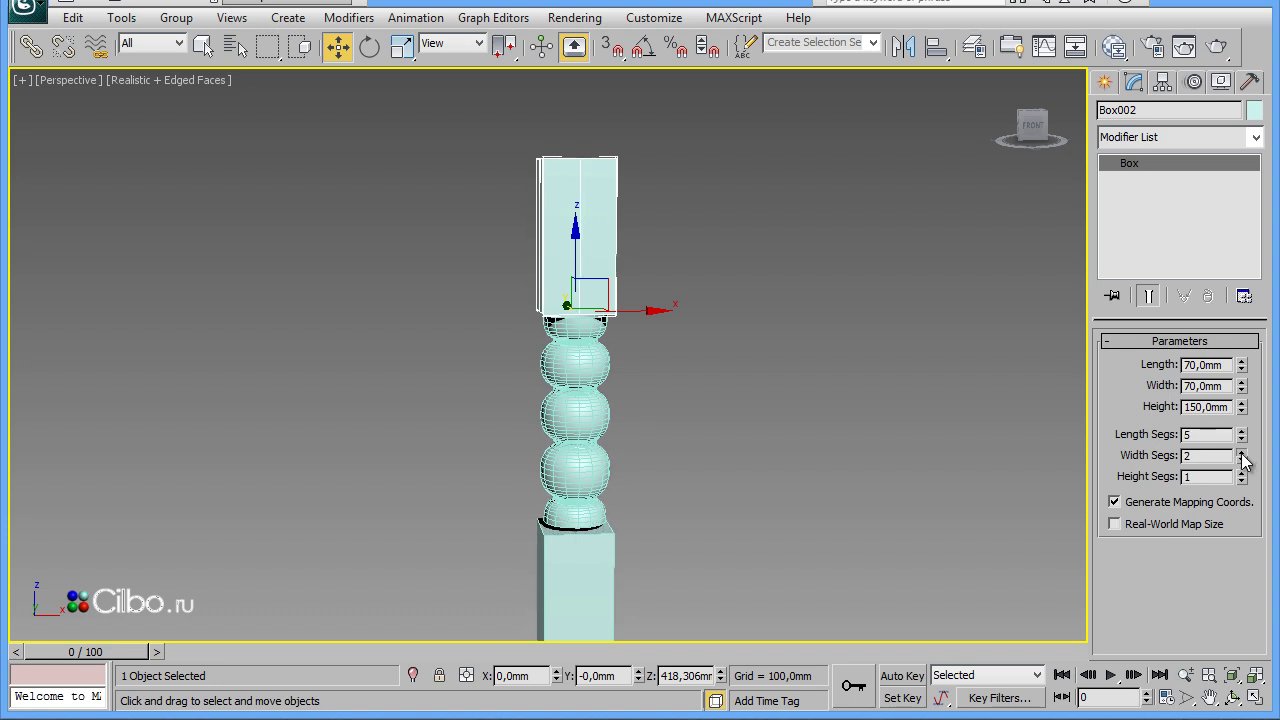
pyautogui.click(1241, 451)
pyautogui.click(1241, 452)
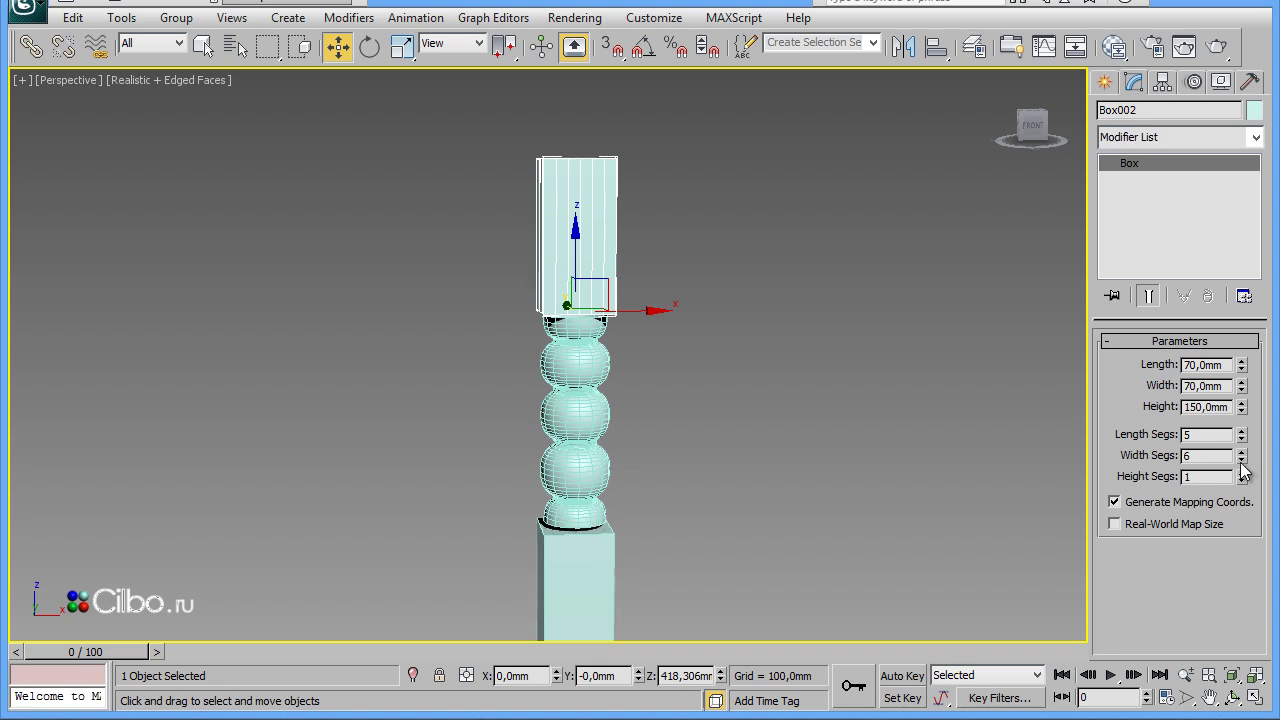
pyautogui.click(1241, 452)
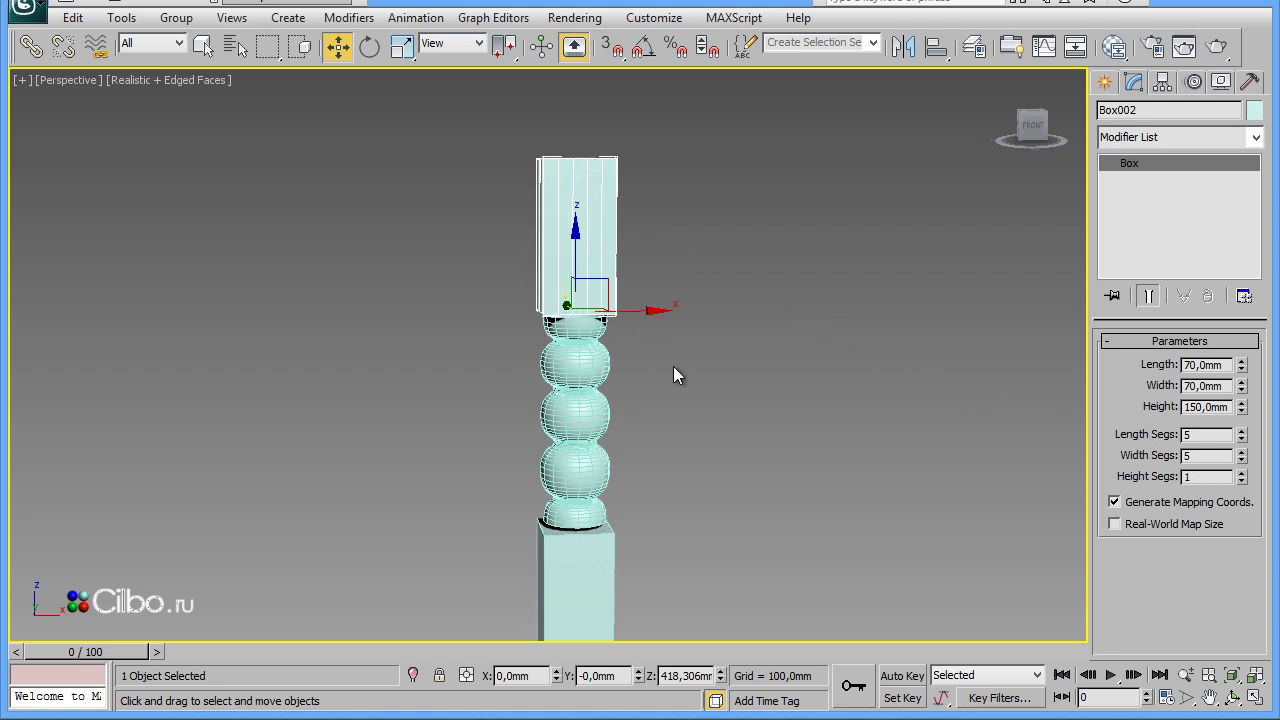
# Give the bottom square block 5 length and 5 width segments
pyautogui.moveTo(715, 500); pyautogui.dragTo(709, 380, button='middle')
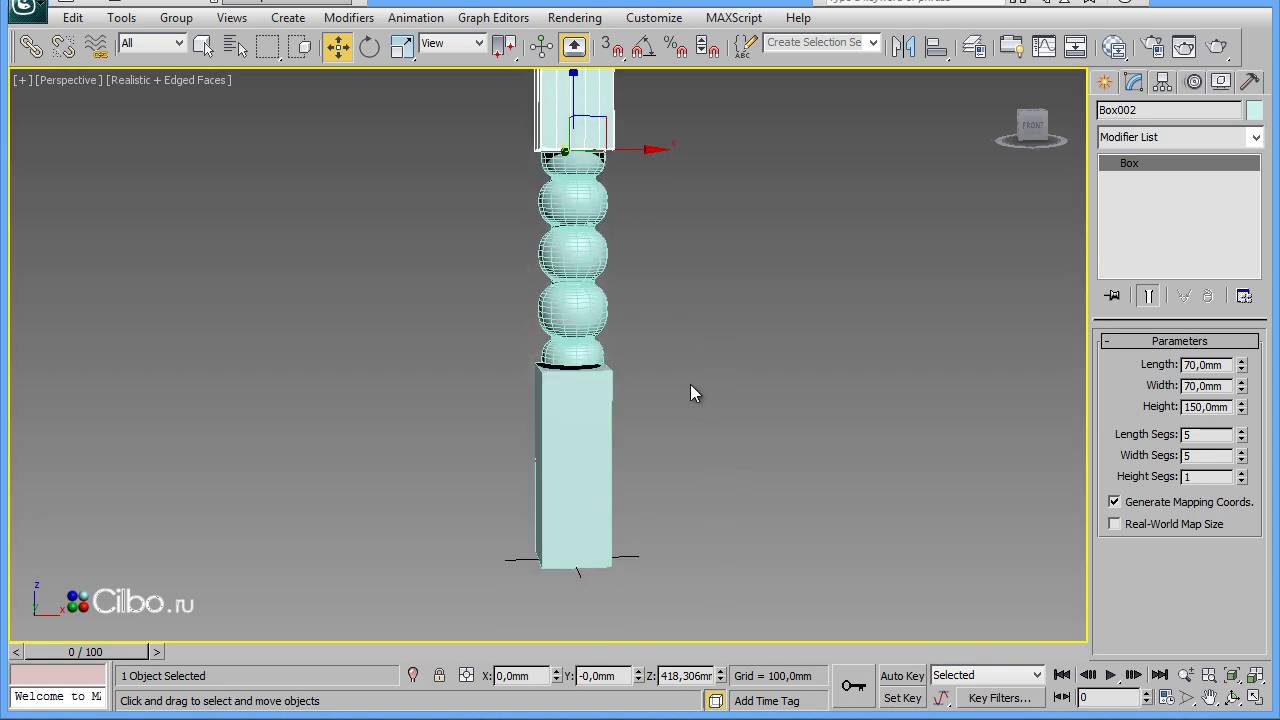
pyautogui.click(591, 457)
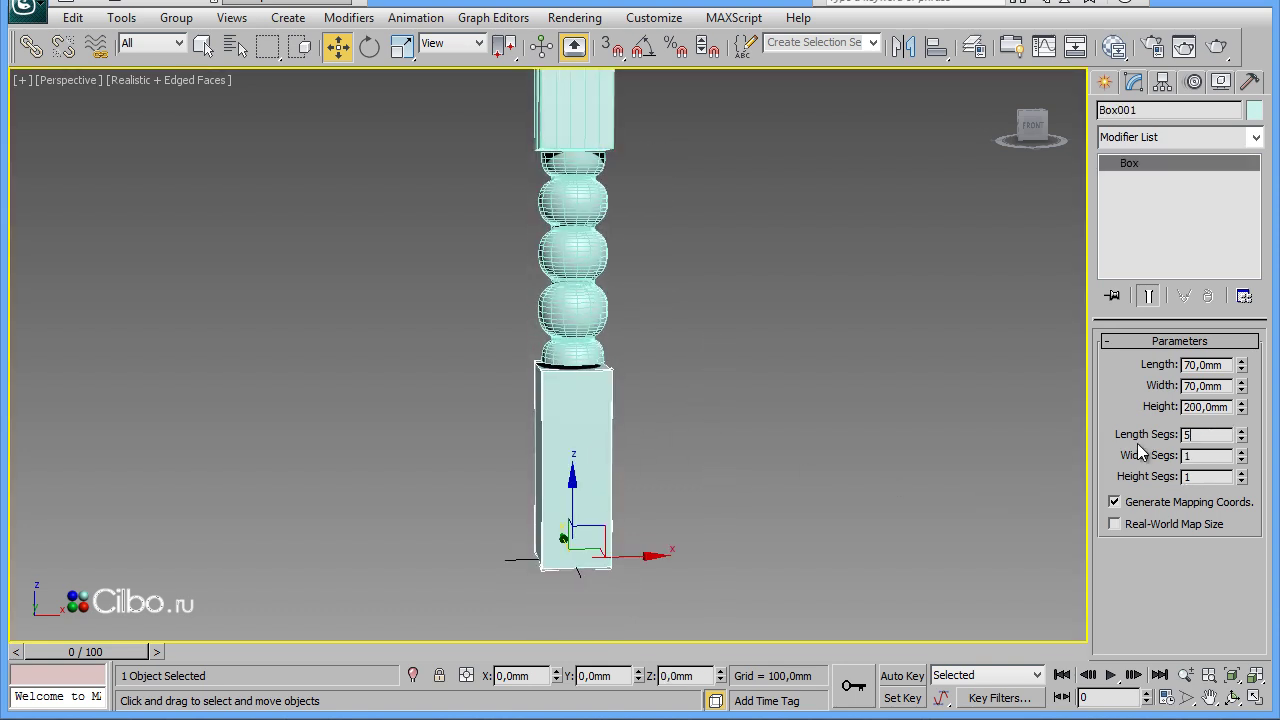
pyautogui.press('Tab')
pyautogui.write('5')
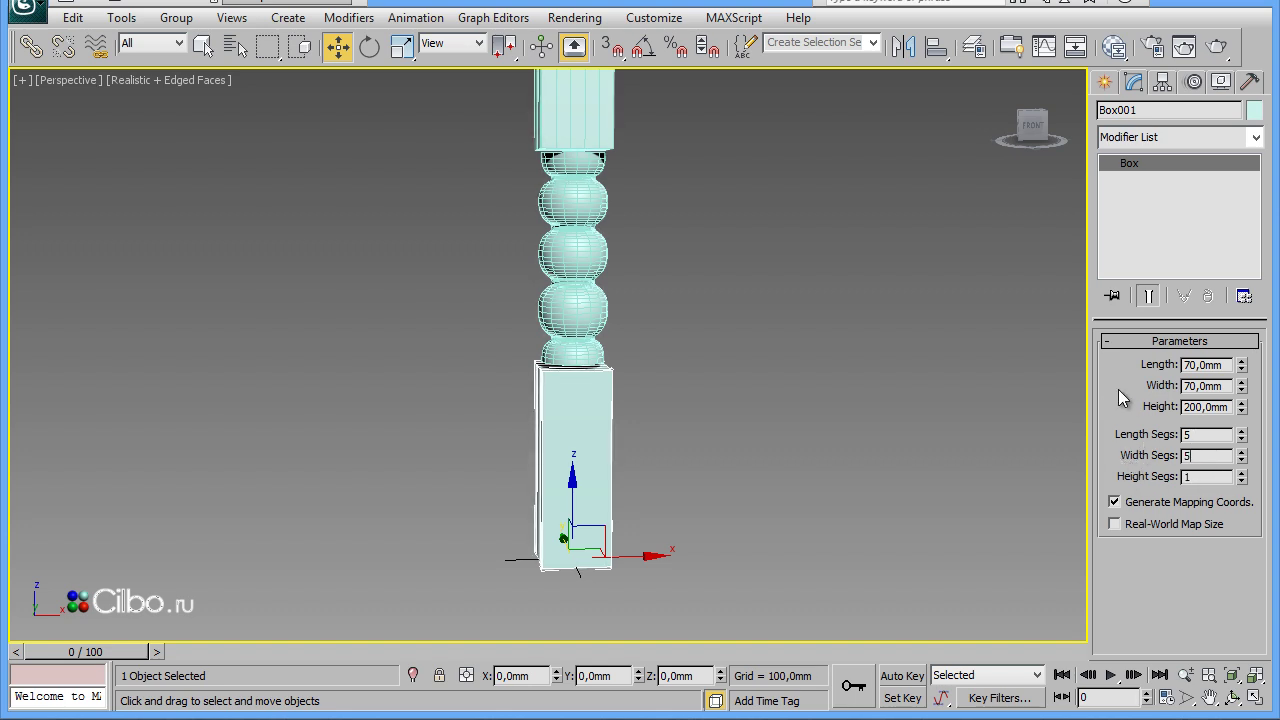
pyautogui.moveTo(669, 357); pyautogui.dragTo(604, 436, button='middle')
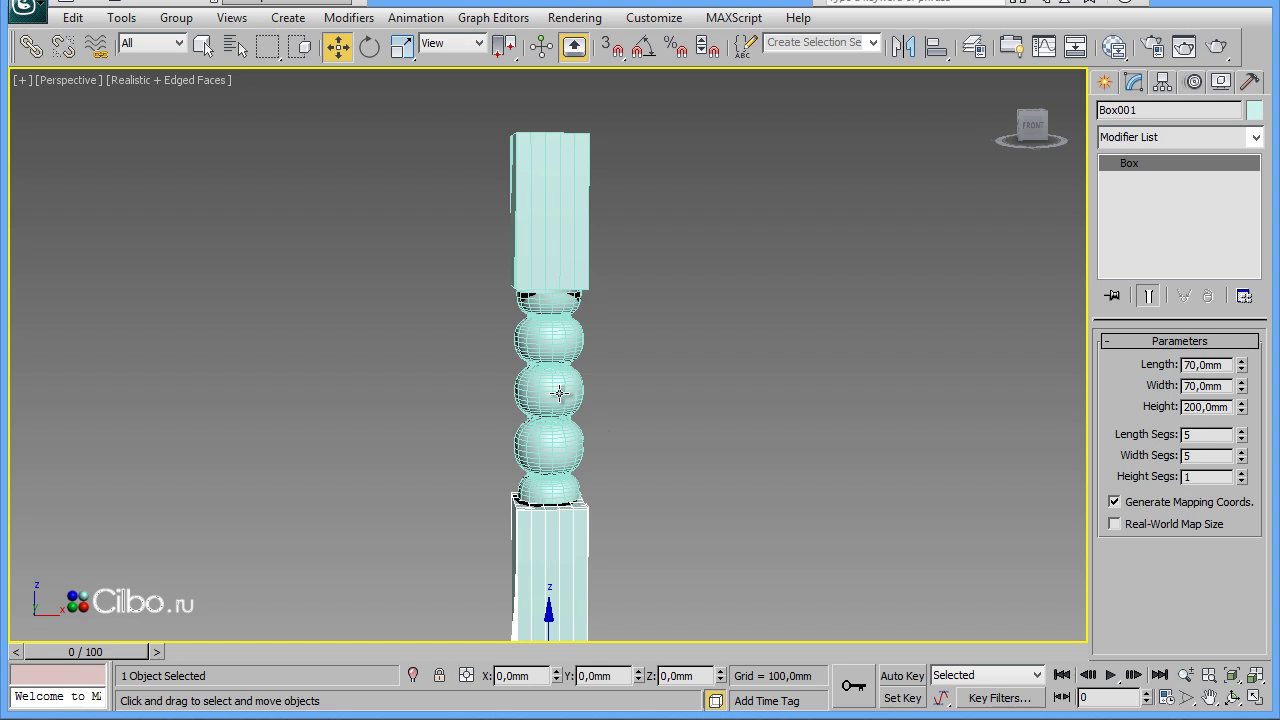
# Raise the lathed ball section's Lathe segments from 16 to 20
pyautogui.click(568, 398)
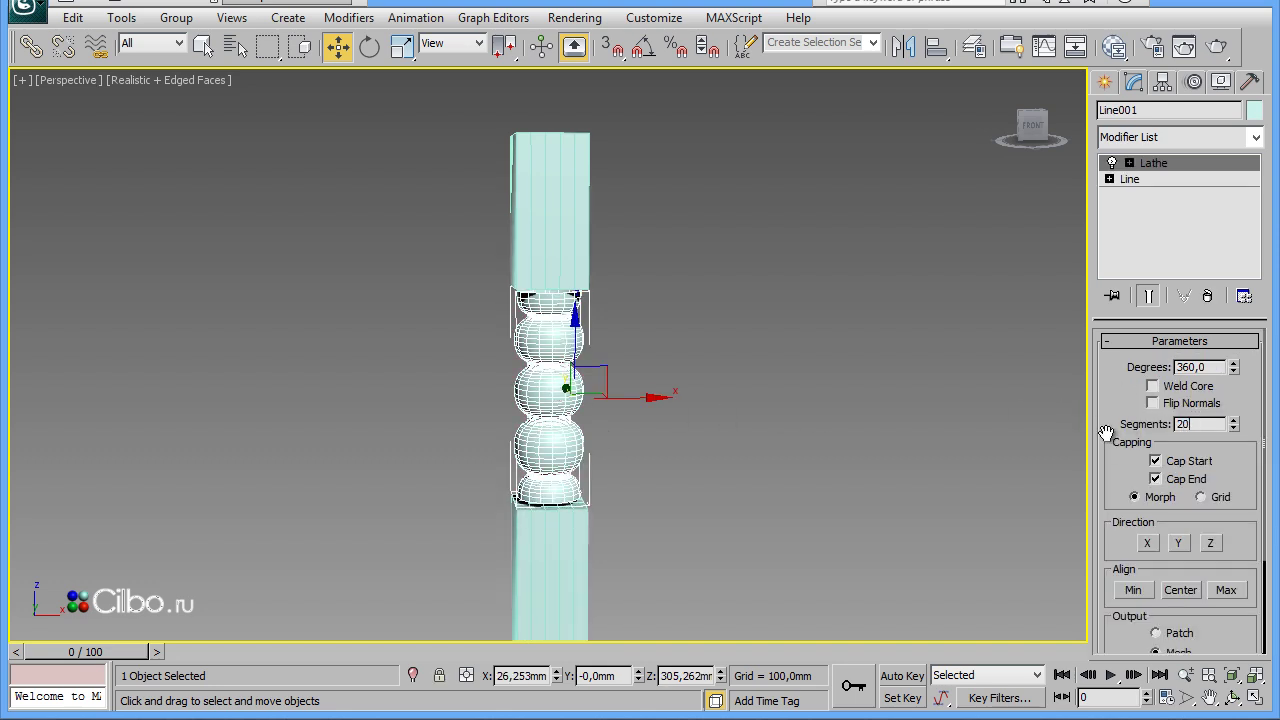
pyautogui.click(1124, 401)
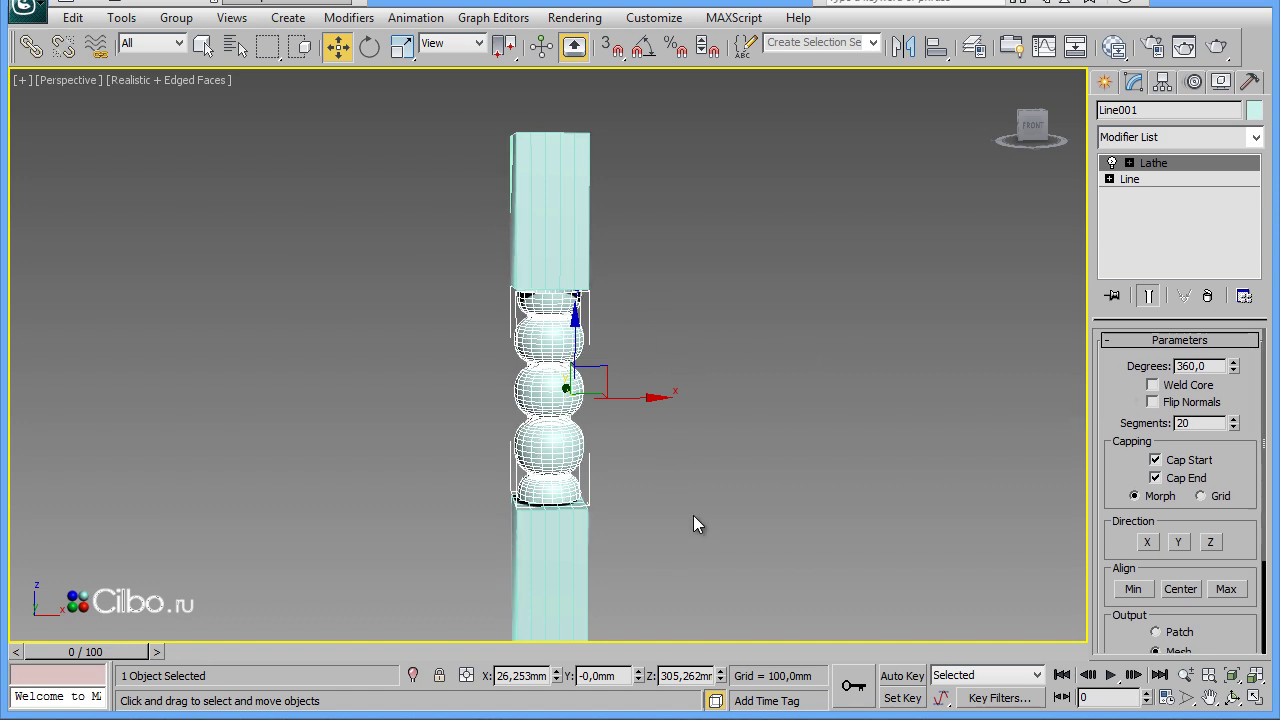
pyautogui.moveTo(669, 529); pyautogui.dragTo(693, 451, button='middle')
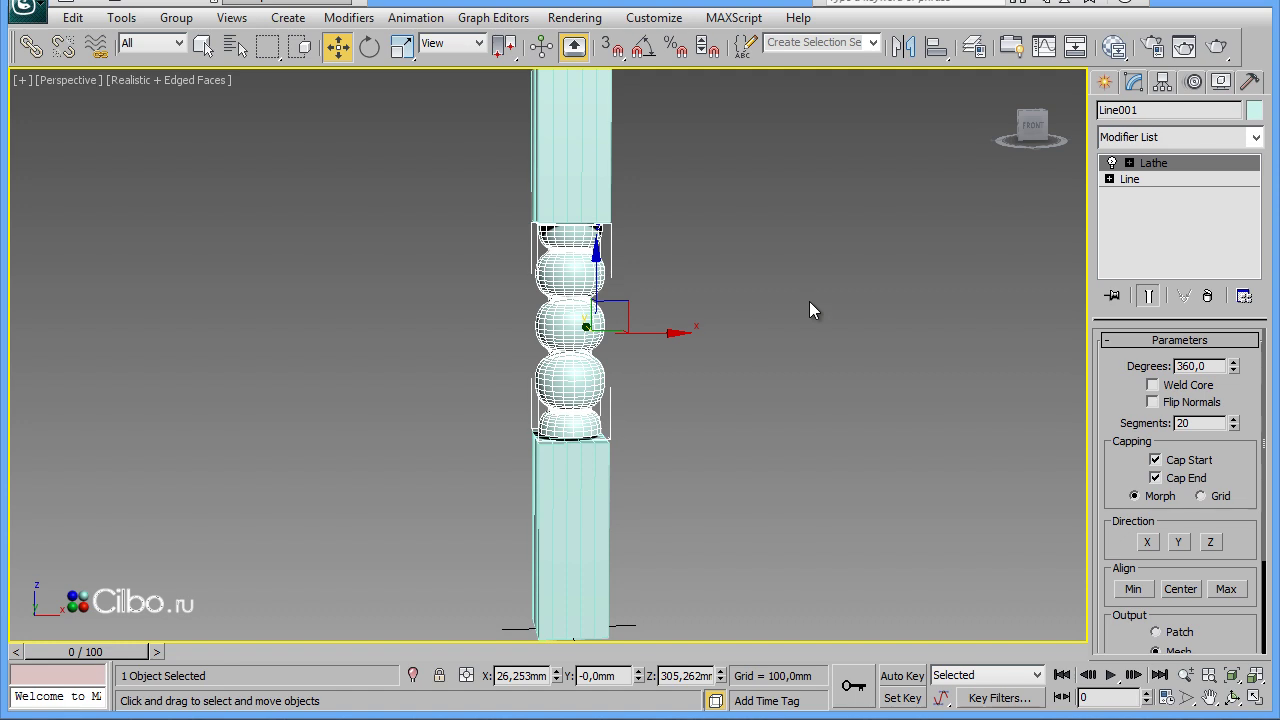
# Convert the lathed ball section to an Editable Poly
pyautogui.rightClick(580, 324)
pyautogui.moveTo(615, 505)
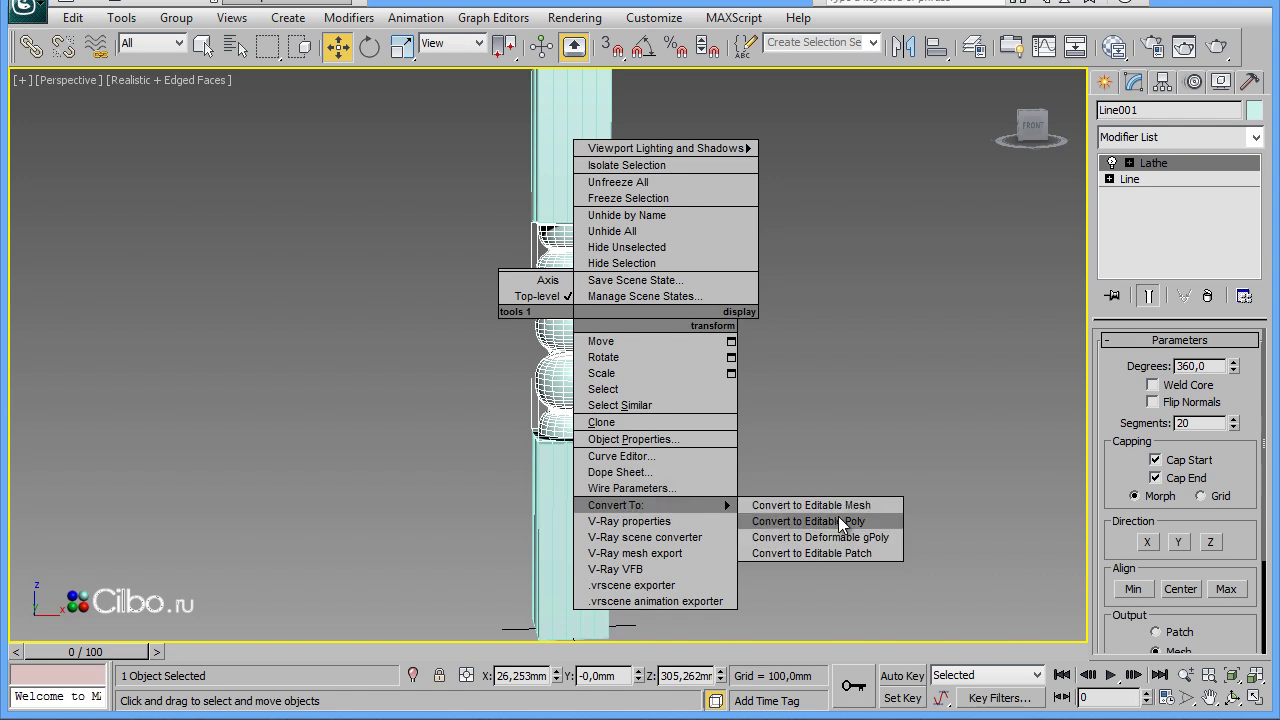
pyautogui.click(832, 521)
pyautogui.scroll(-2, 1134, 586)
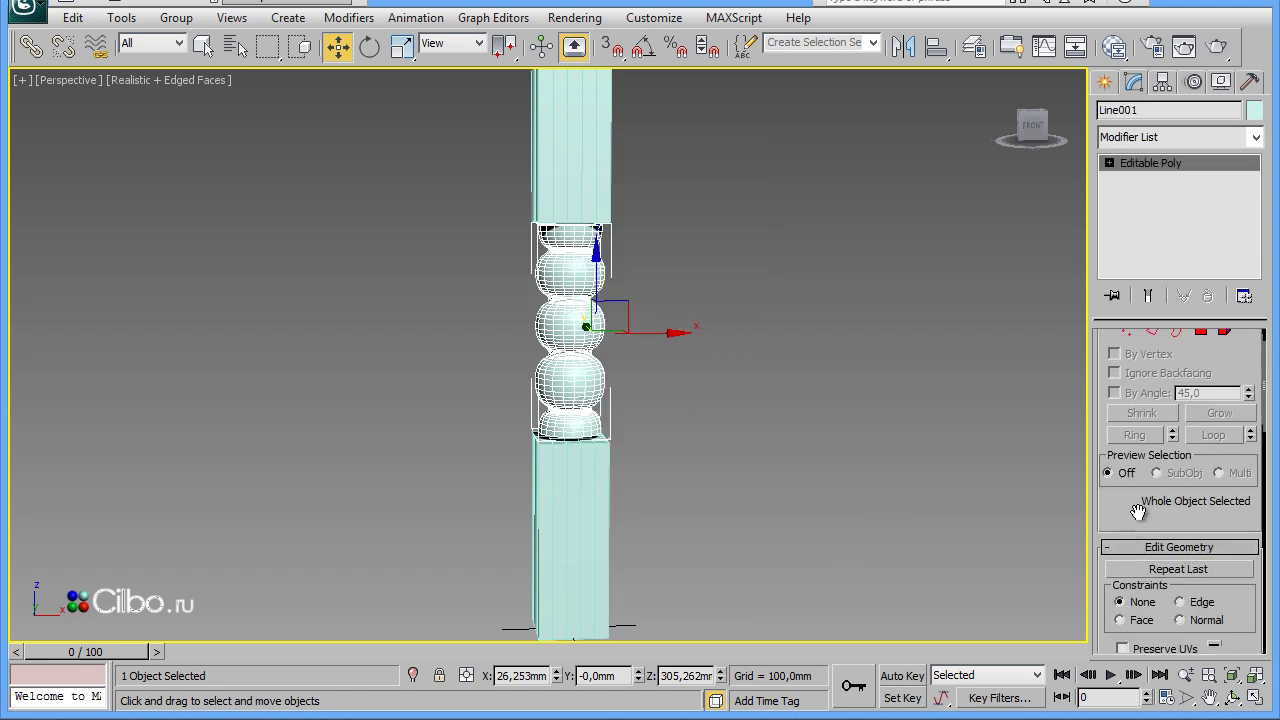
pyautogui.scroll(-3, 1150, 440)
# Attach the square block to the leg and go to Polygon sub-object level
pyautogui.click(1133, 516)
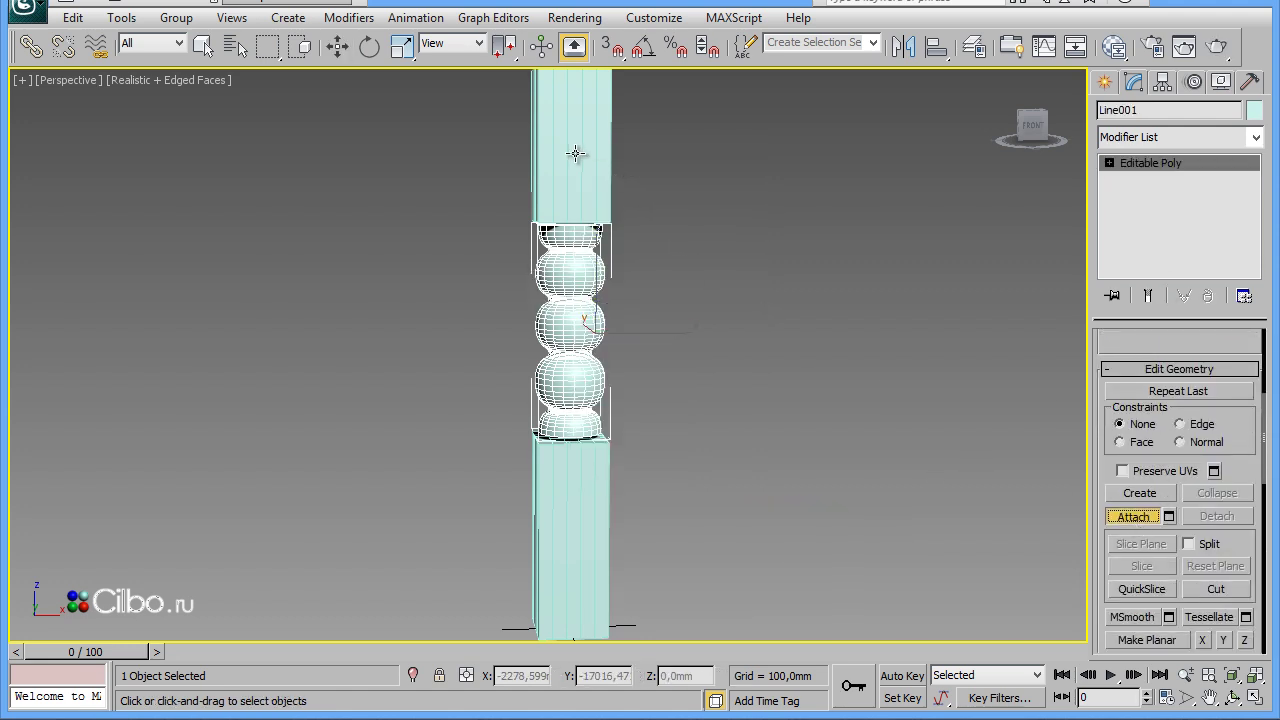
pyautogui.click(568, 511)
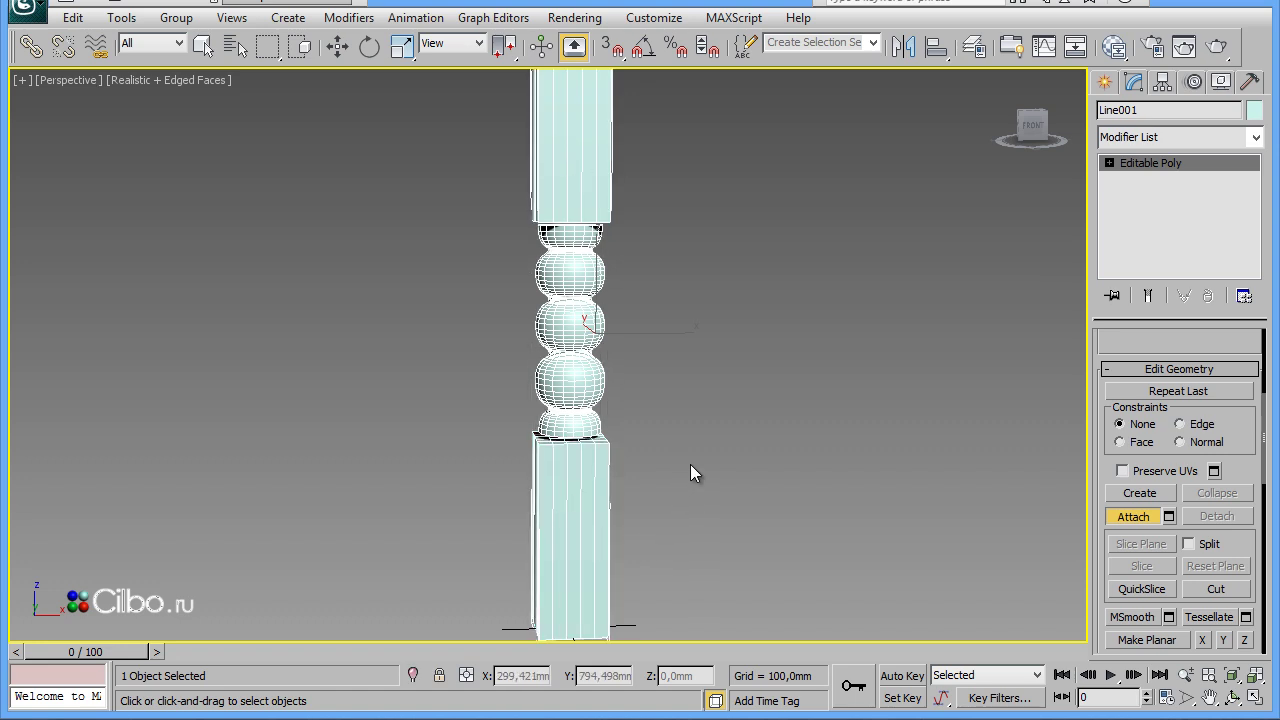
pyautogui.moveTo(690, 465)
pyautogui.keyDown('alt'); pyautogui.mouseDown(button='middle')
pyautogui.moveTo(686, 404)
pyautogui.moveTo(632, 406)
pyautogui.moveTo(614, 464)
pyautogui.moveTo(721, 478)
pyautogui.moveTo(727, 469)
pyautogui.moveTo(583, 391)
pyautogui.moveTo(569, 450)
pyautogui.moveTo(657, 478)
pyautogui.moveTo(654, 414)
pyautogui.mouseUp(button='middle'); pyautogui.keyUp('alt')
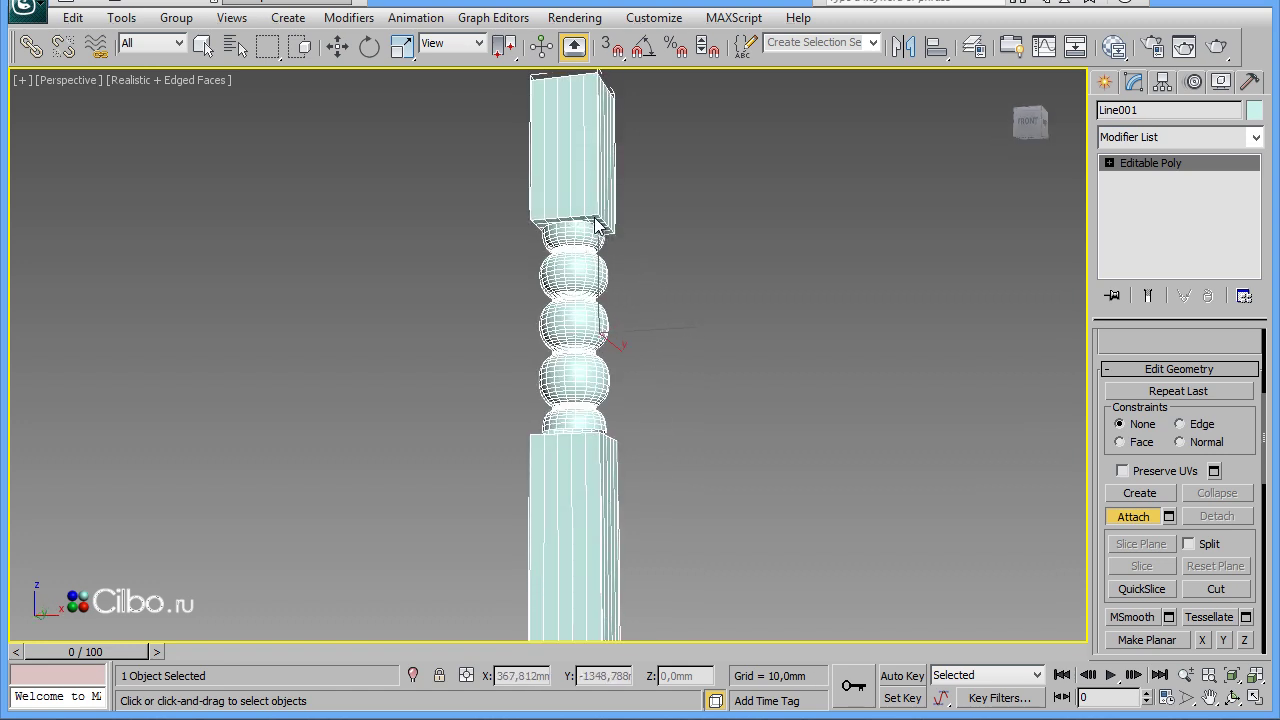
pyautogui.moveTo(661, 446)
pyautogui.keyDown('alt'); pyautogui.mouseDown(button='middle')
pyautogui.moveTo(697, 452)
pyautogui.moveTo(691, 488)
pyautogui.mouseUp(button='middle'); pyautogui.keyUp('alt')
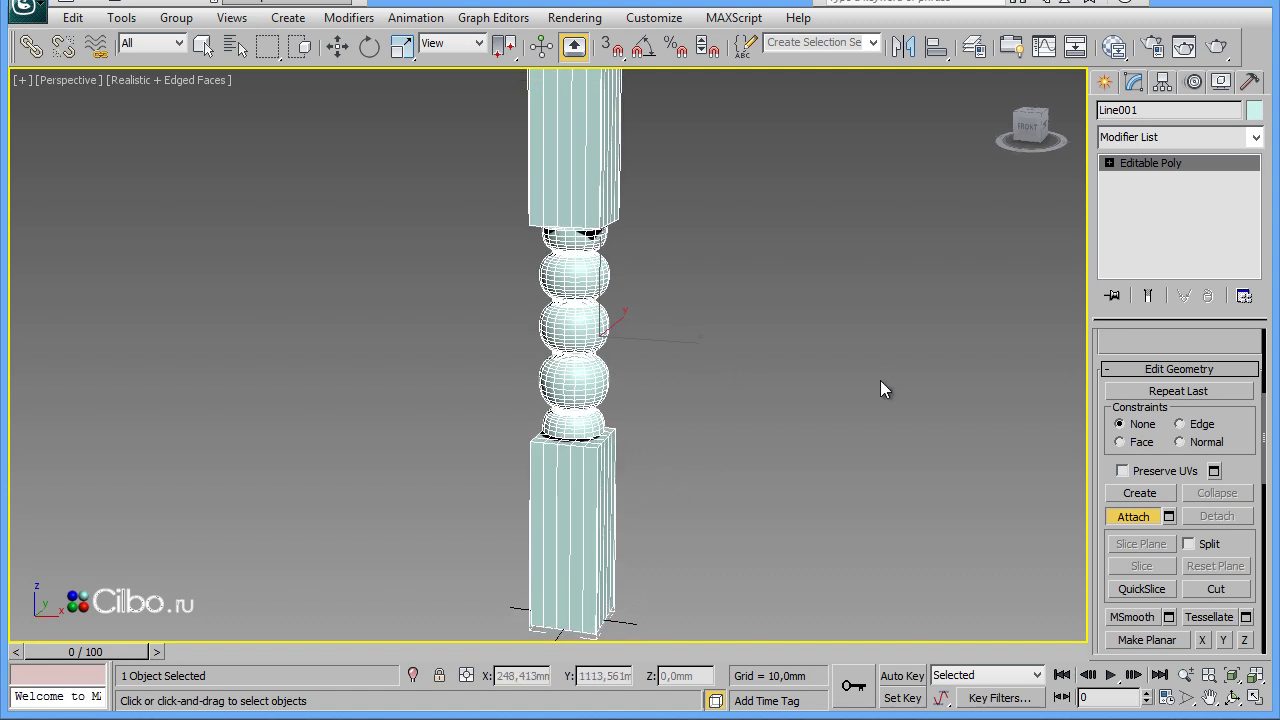
pyautogui.press('w')
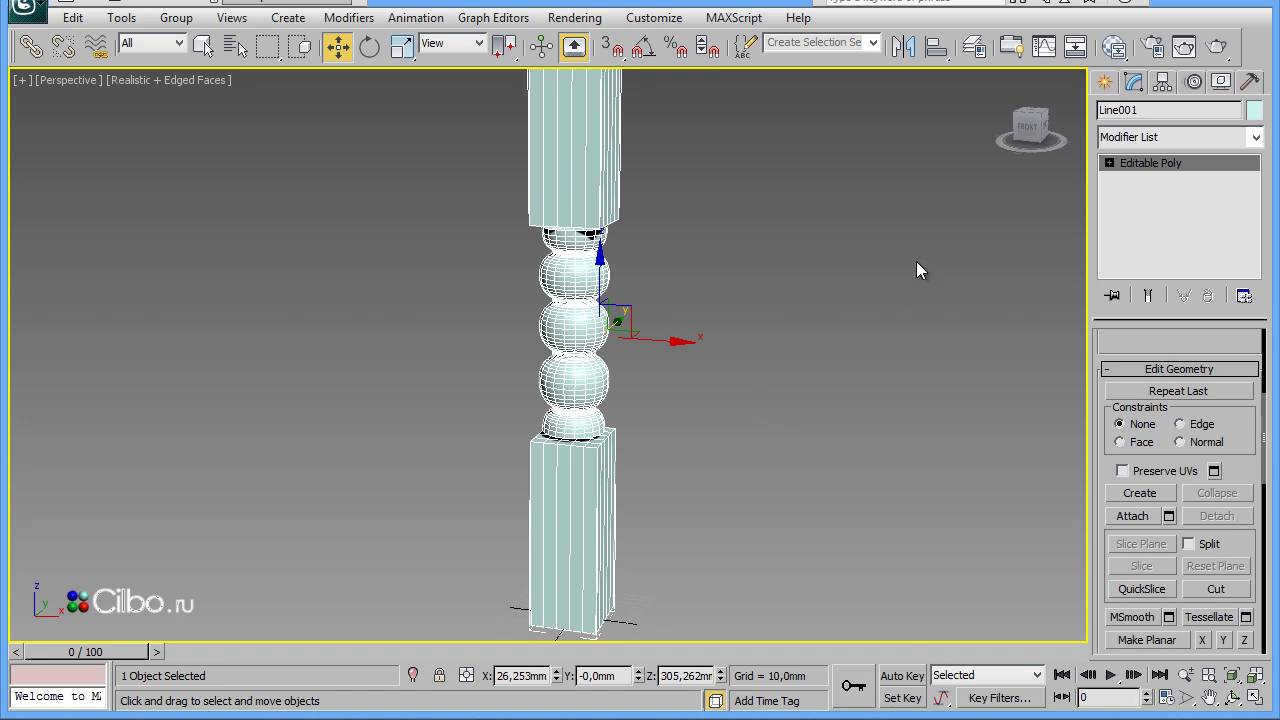
pyautogui.click(1109, 163)
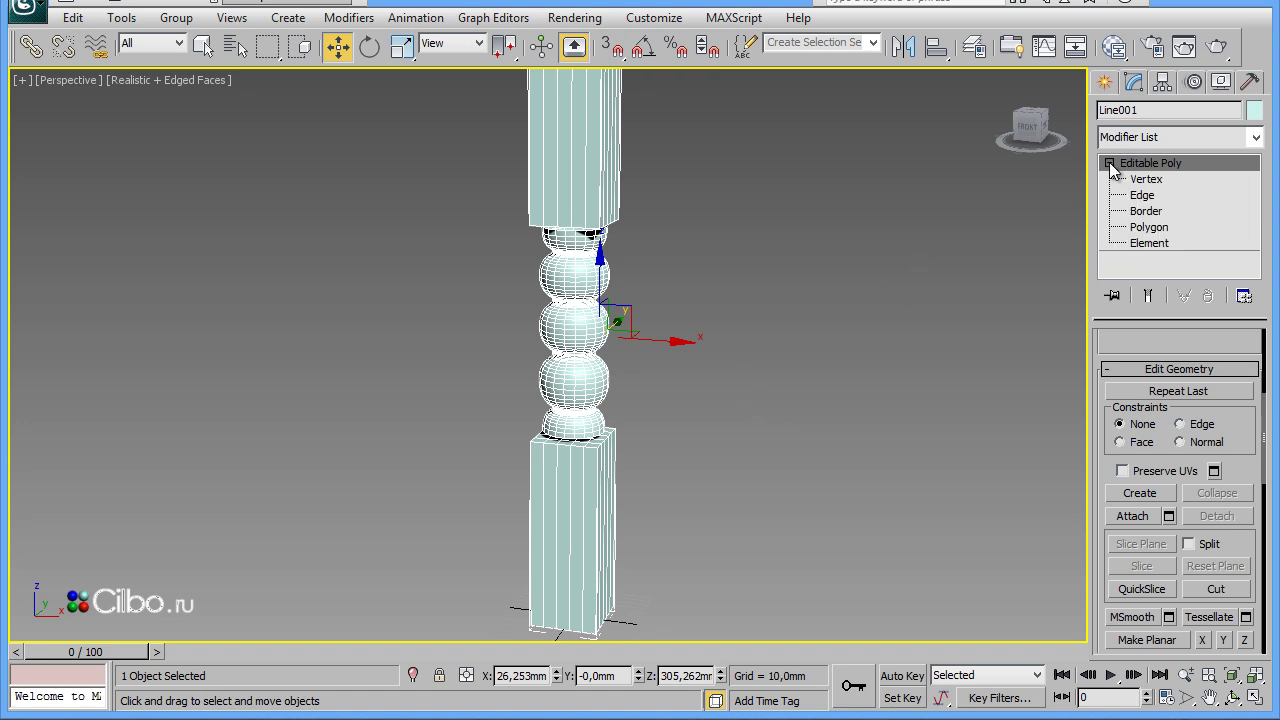
pyautogui.click(1148, 227)
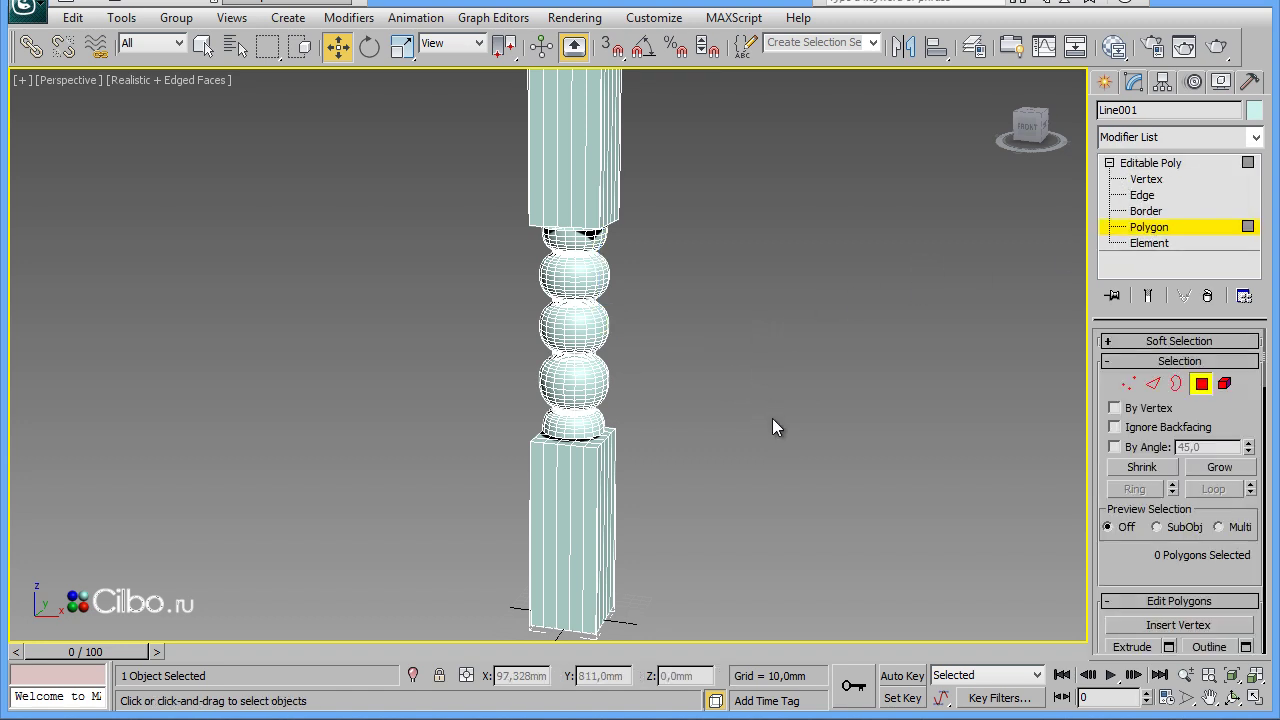
# In a maximized Front view, window-select then clear polygons along the top and base block rims
pyautogui.hotkey('alt', 'w')
pyautogui.rightClick(600, 277)
pyautogui.hotkey('alt', 'w')
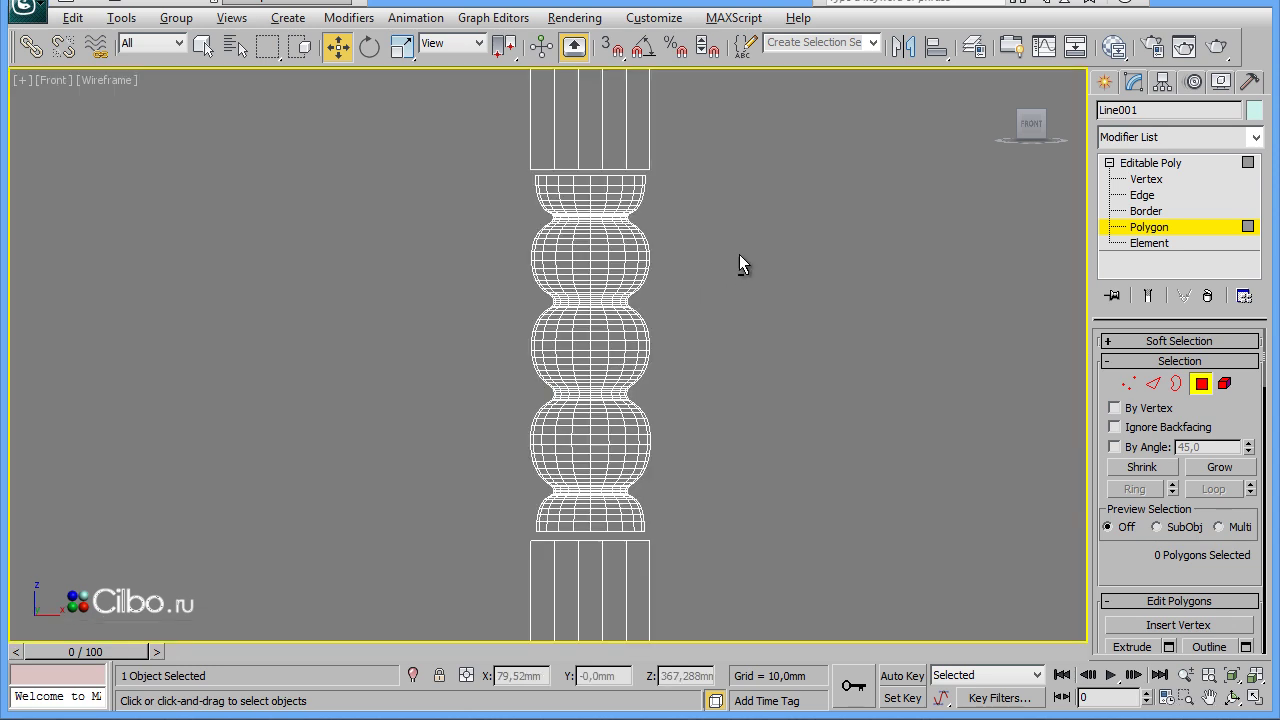
pyautogui.moveTo(792, 293); pyautogui.dragTo(821, 430, button='middle')
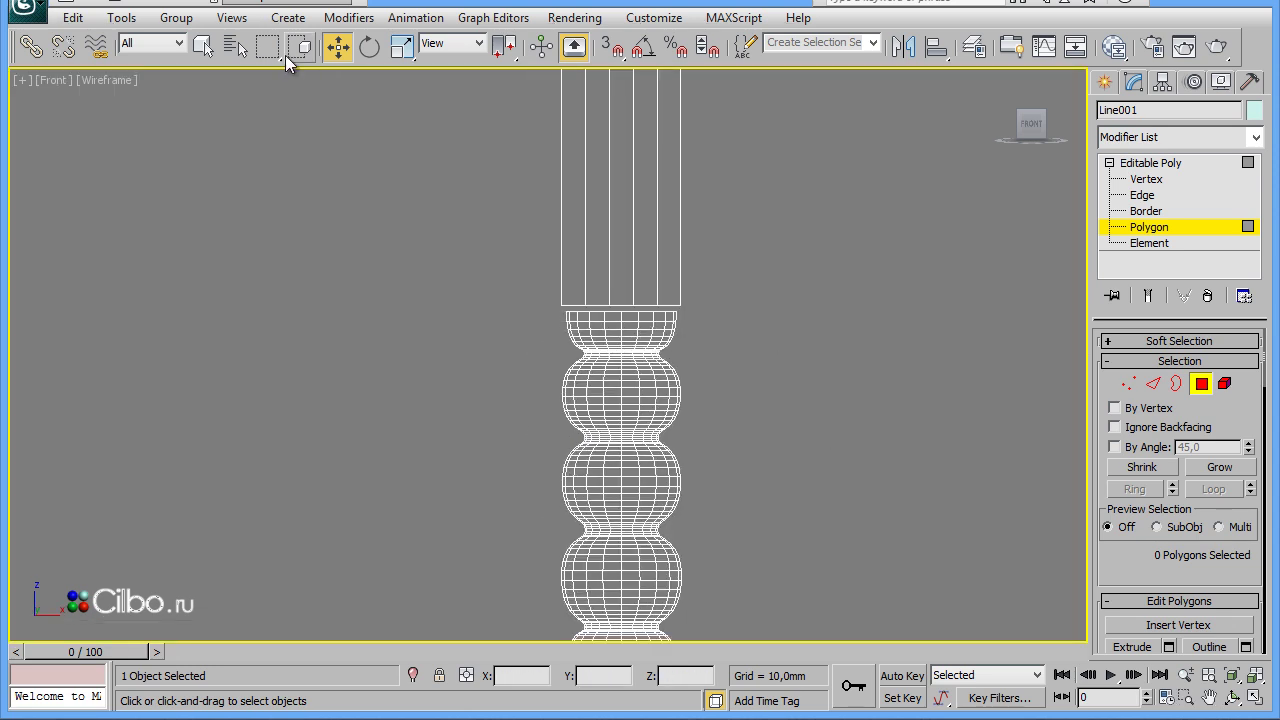
pyautogui.click(300, 46)
pyautogui.moveTo(515, 285); pyautogui.dragTo(735, 312)
pyautogui.click(733, 330)
pyautogui.moveTo(754, 508); pyautogui.dragTo(756, 258, button='middle')
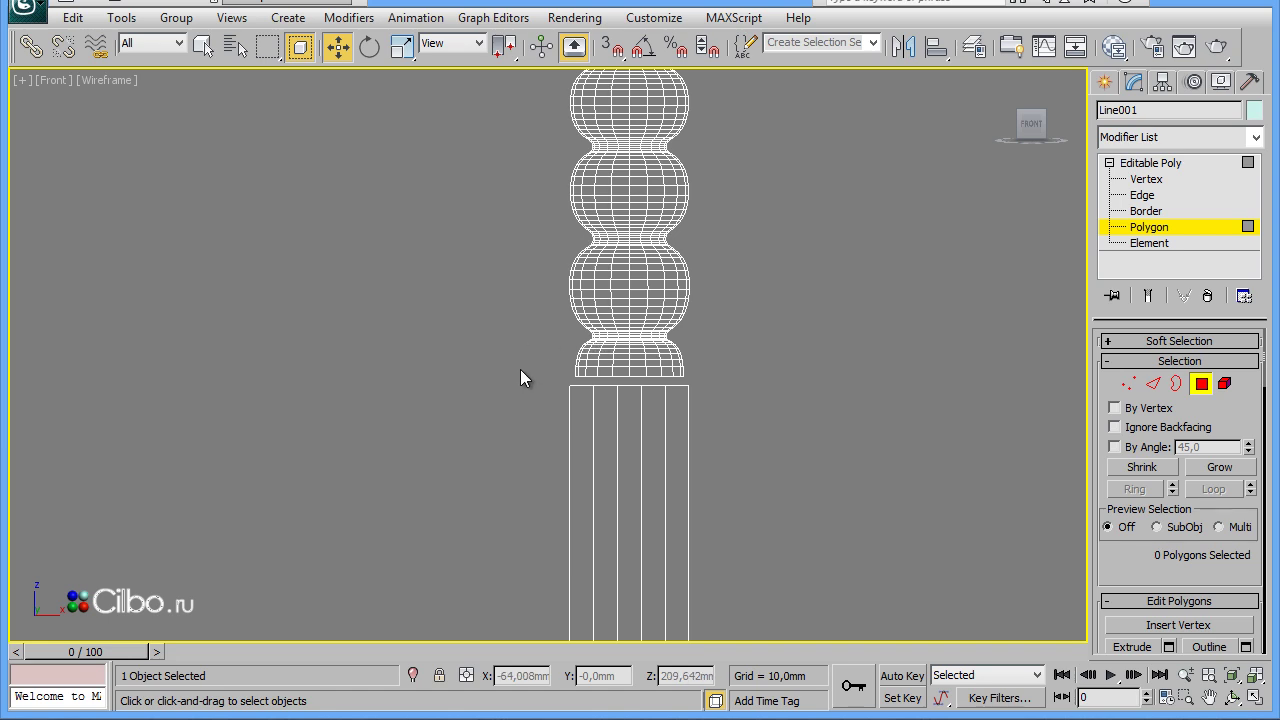
pyautogui.moveTo(519, 390); pyautogui.dragTo(728, 385)
pyautogui.click(737, 382)
# Show the leg in a full-size Perspective view with Edged Faces turned off
pyautogui.hotkey('alt', 'w')
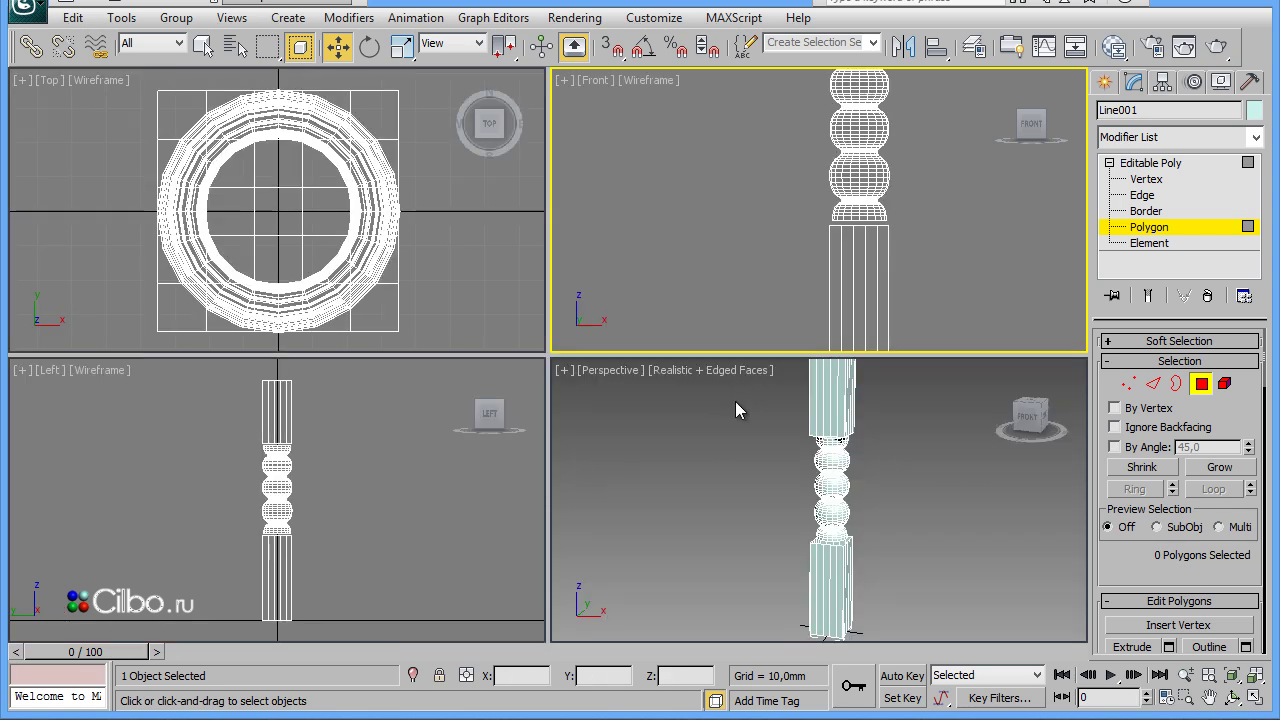
pyautogui.click(747, 433)
pyautogui.hotkey('alt', 'w')
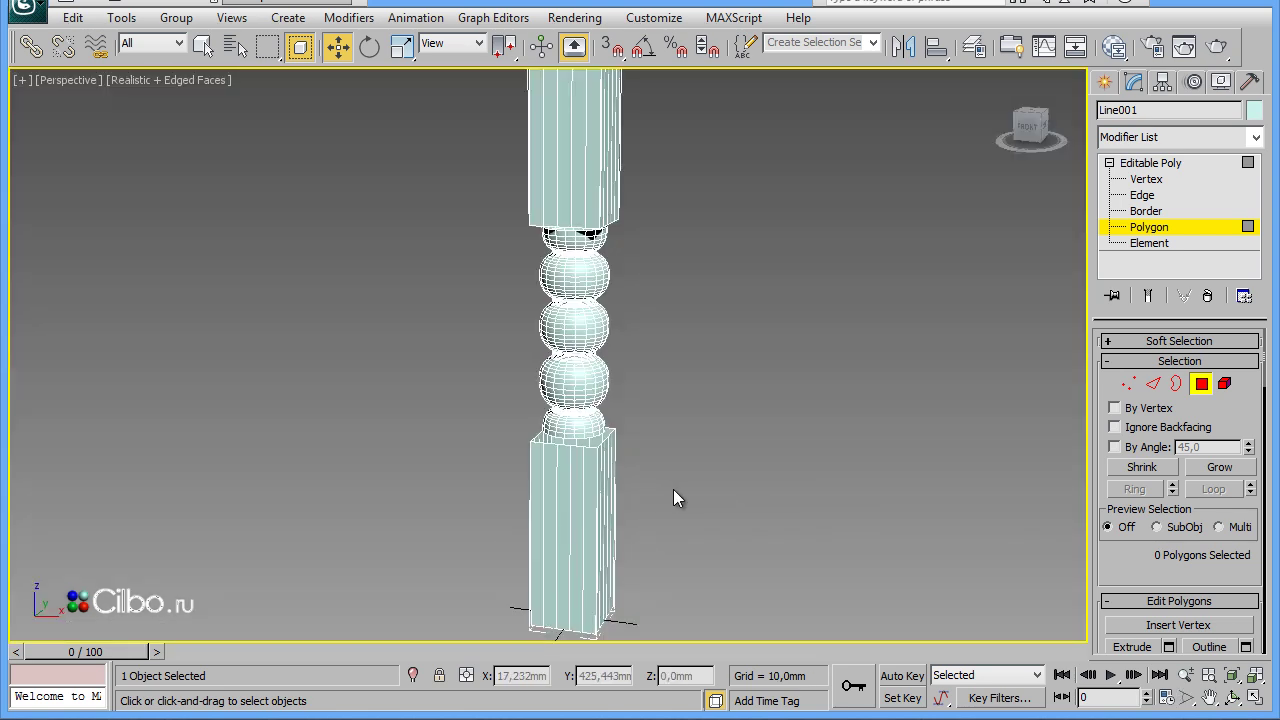
pyautogui.press('F4')
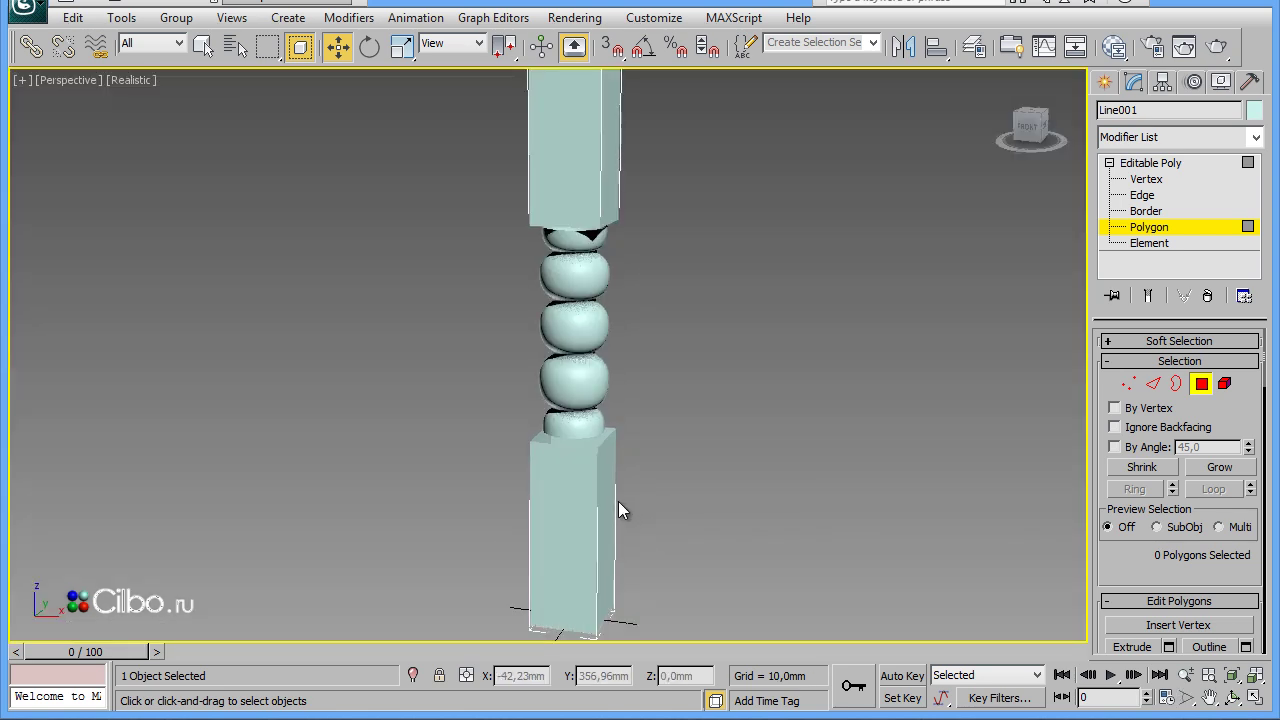
pyautogui.moveTo(621, 509)
pyautogui.keyDown('alt'); pyautogui.mouseDown(button='middle')
pyautogui.moveTo(534, 489)
pyautogui.moveTo(608, 558)
pyautogui.moveTo(718, 515)
pyautogui.moveTo(622, 507)
pyautogui.moveTo(569, 483)
pyautogui.moveTo(620, 466)
pyautogui.moveTo(629, 486)
pyautogui.moveTo(668, 485)
pyautogui.moveTo(672, 522)
pyautogui.moveTo(645, 510)
pyautogui.moveTo(657, 462)
pyautogui.mouseUp(button='middle'); pyautogui.keyUp('alt')
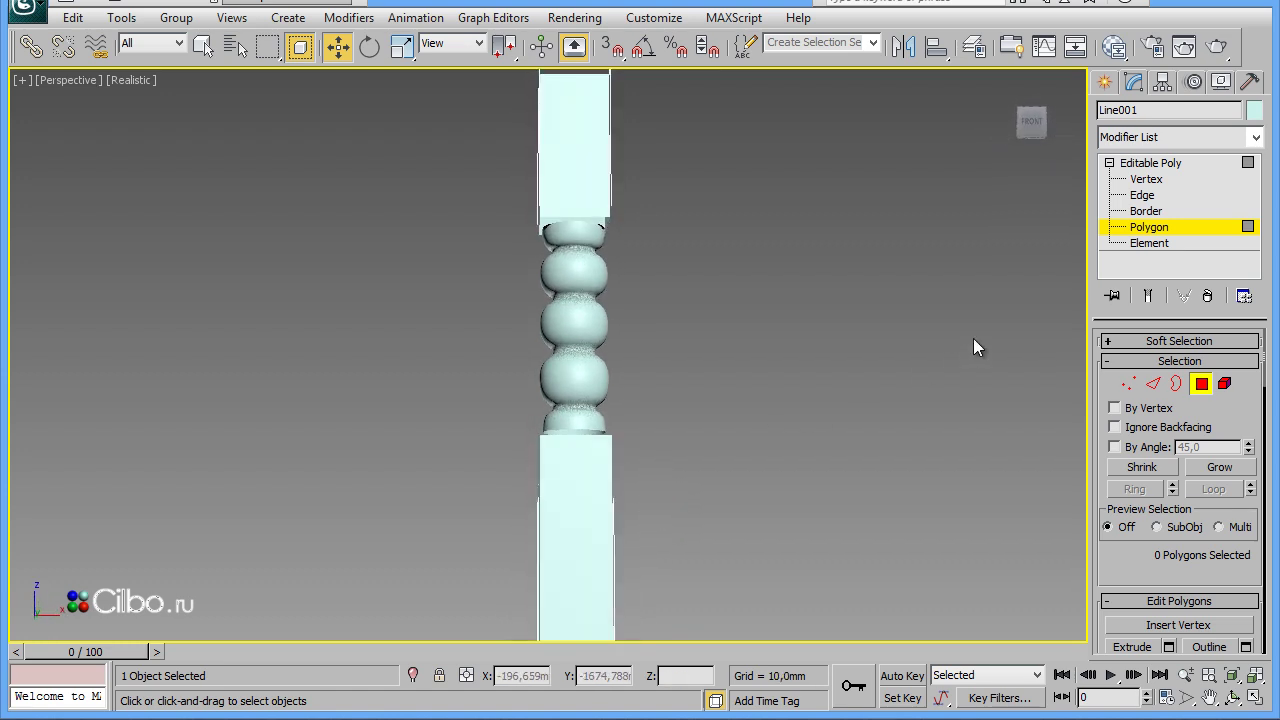
# Select the open border loops at the upper and lower joints of the turning
pyautogui.click(1175, 384)
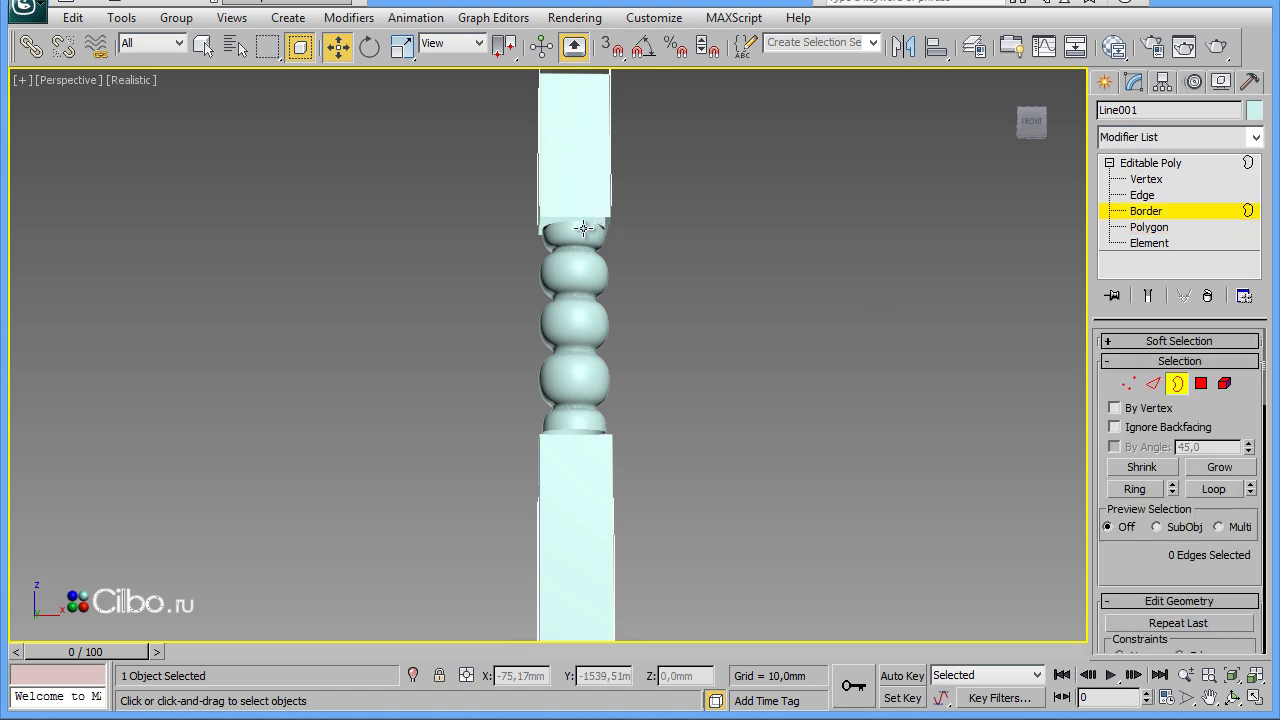
pyautogui.click(569, 222)
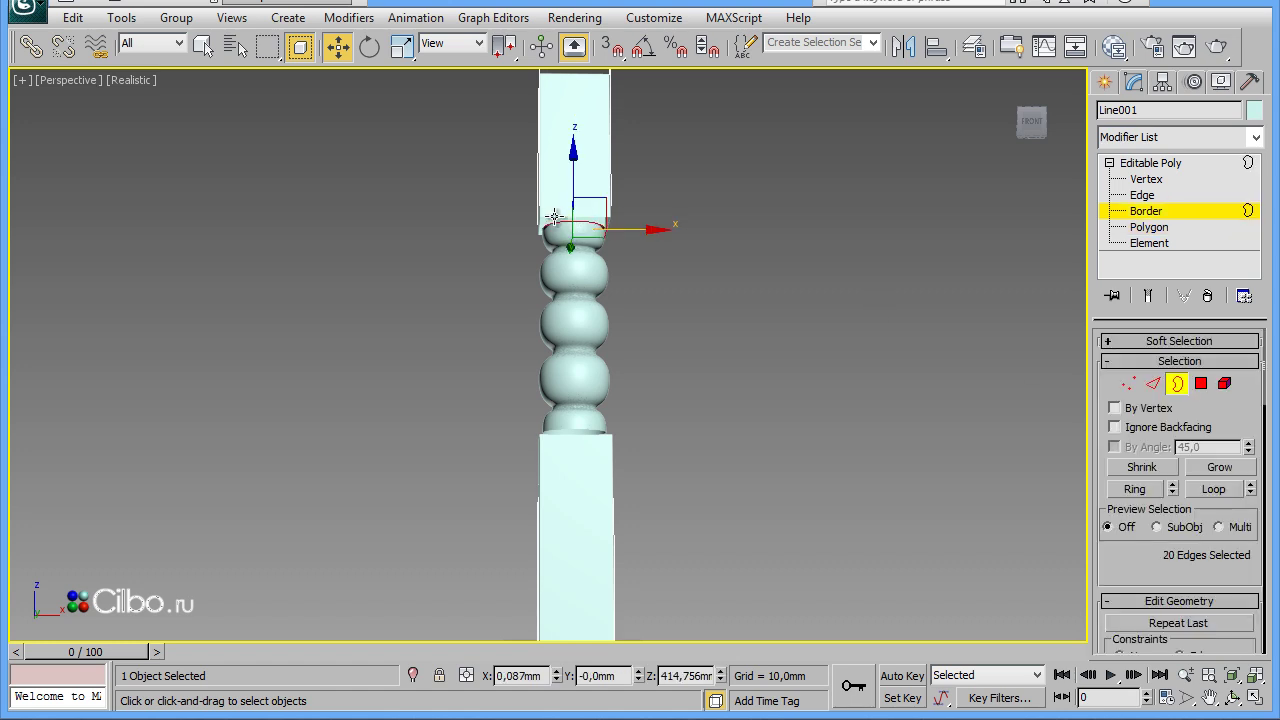
pyautogui.keyDown('ctrl'); pyautogui.click(554, 217); pyautogui.keyUp('ctrl')
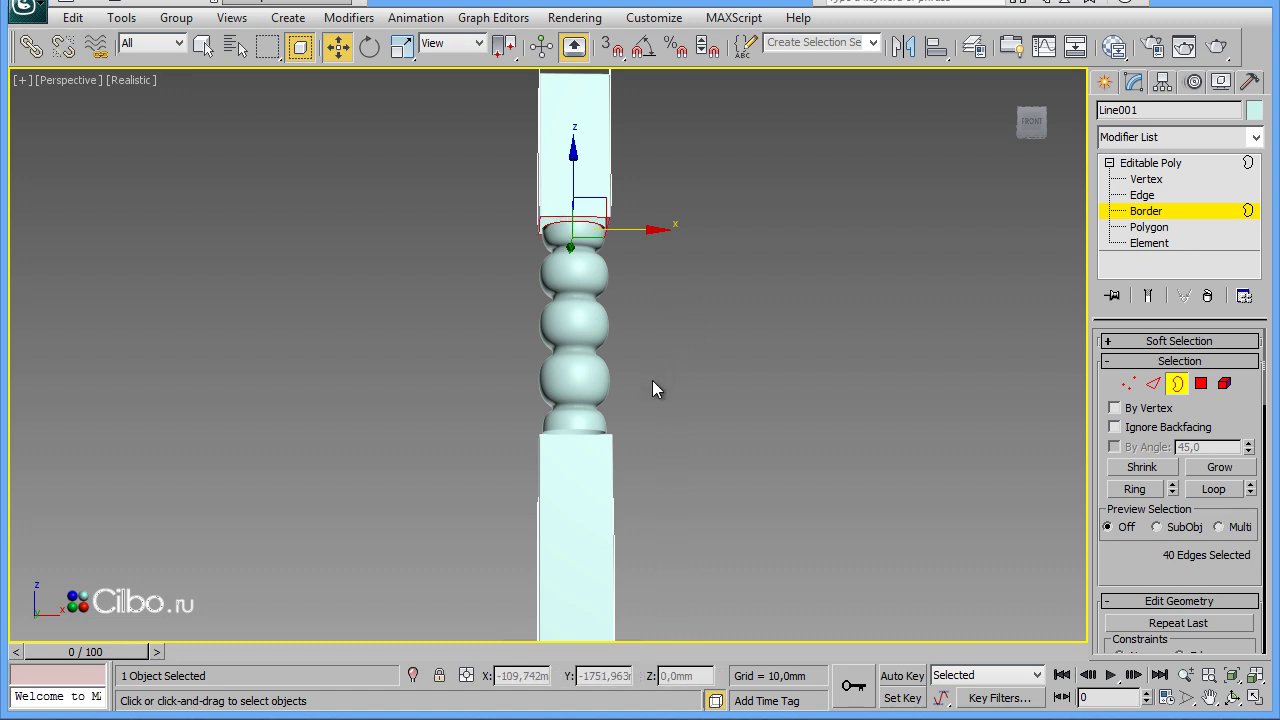
pyautogui.moveTo(691, 394)
pyautogui.keyDown('alt'); pyautogui.mouseDown(button='middle')
pyautogui.moveTo(703, 405)
pyautogui.moveTo(692, 449)
pyautogui.mouseUp(button='middle'); pyautogui.keyUp('alt')
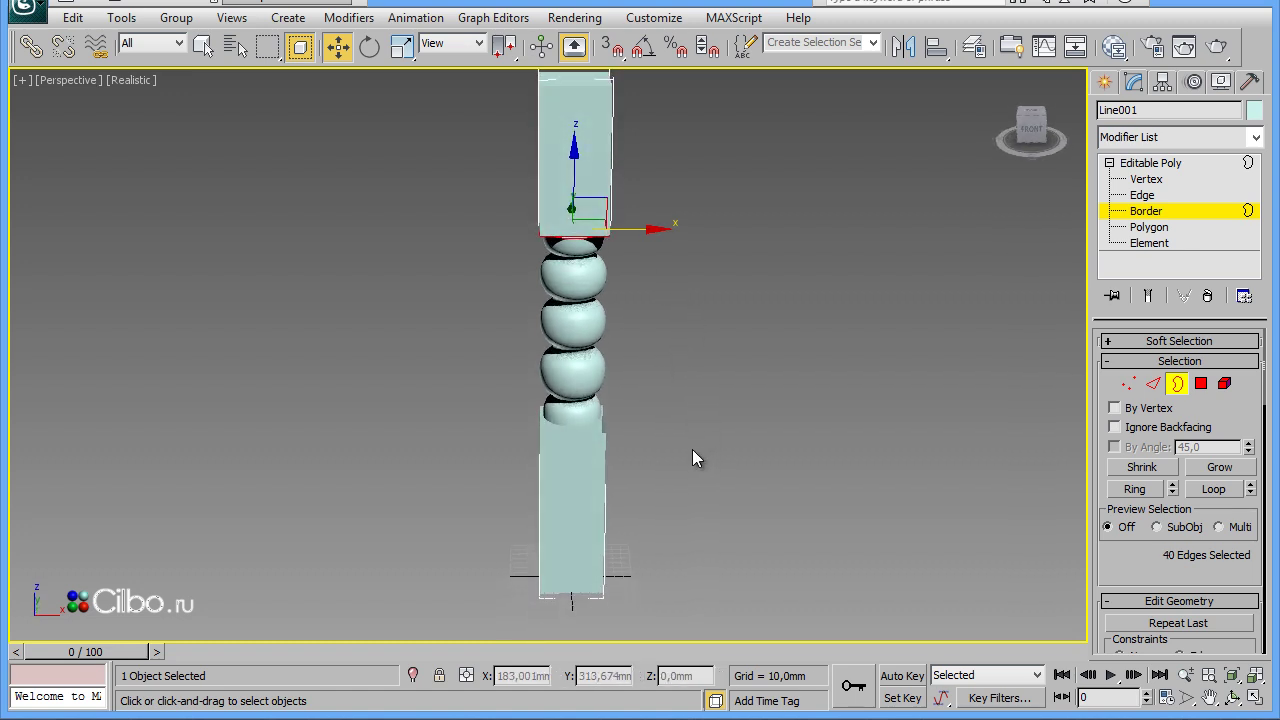
pyautogui.keyDown('ctrl'); pyautogui.click(557, 423); pyautogui.keyUp('ctrl')
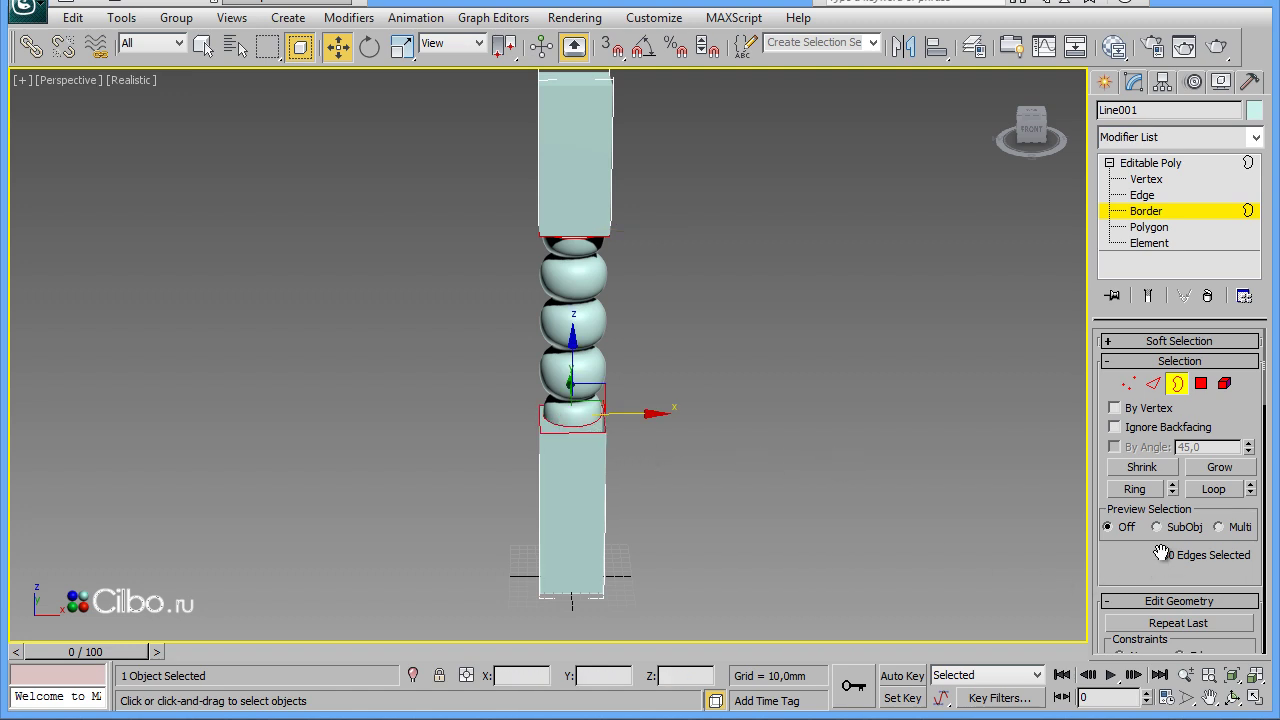
# Bridge the selected borders to join the bead section to the square blocks
pyautogui.moveTo(1160, 568); pyautogui.dragTo(1169, 310)
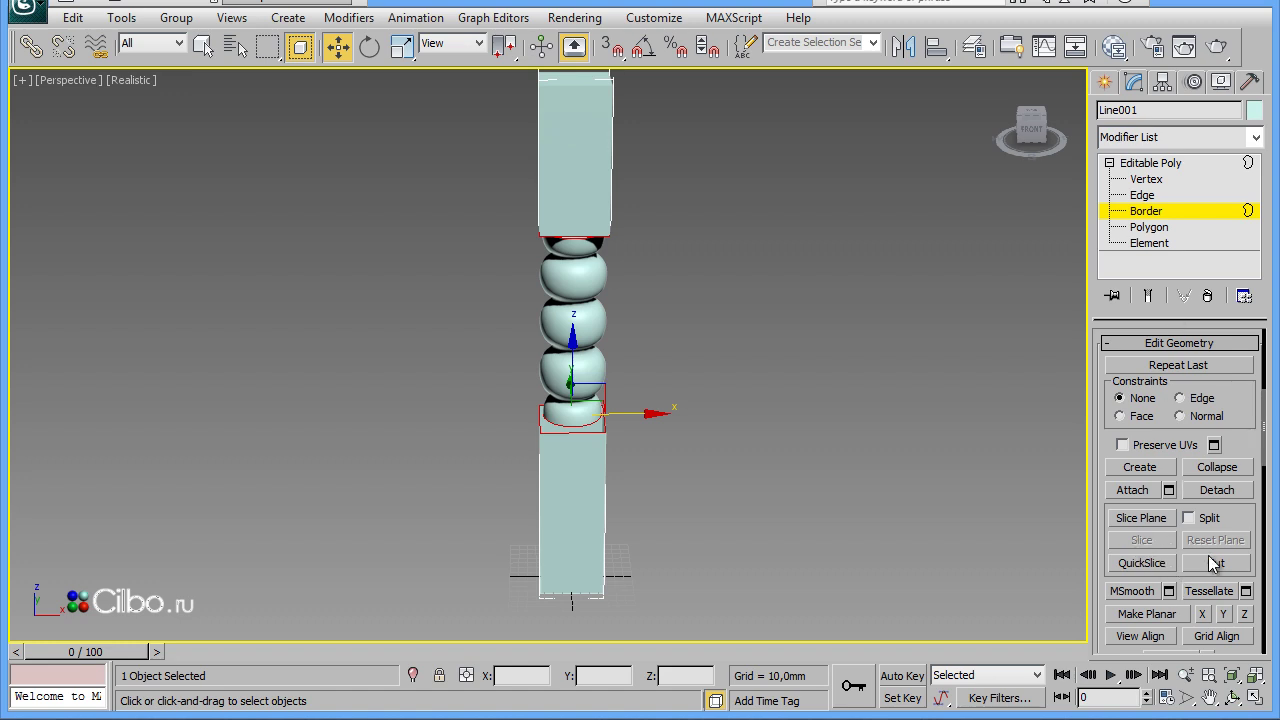
pyautogui.scroll(-5, 1213, 563)
pyautogui.scroll(-2, 1255, 420)
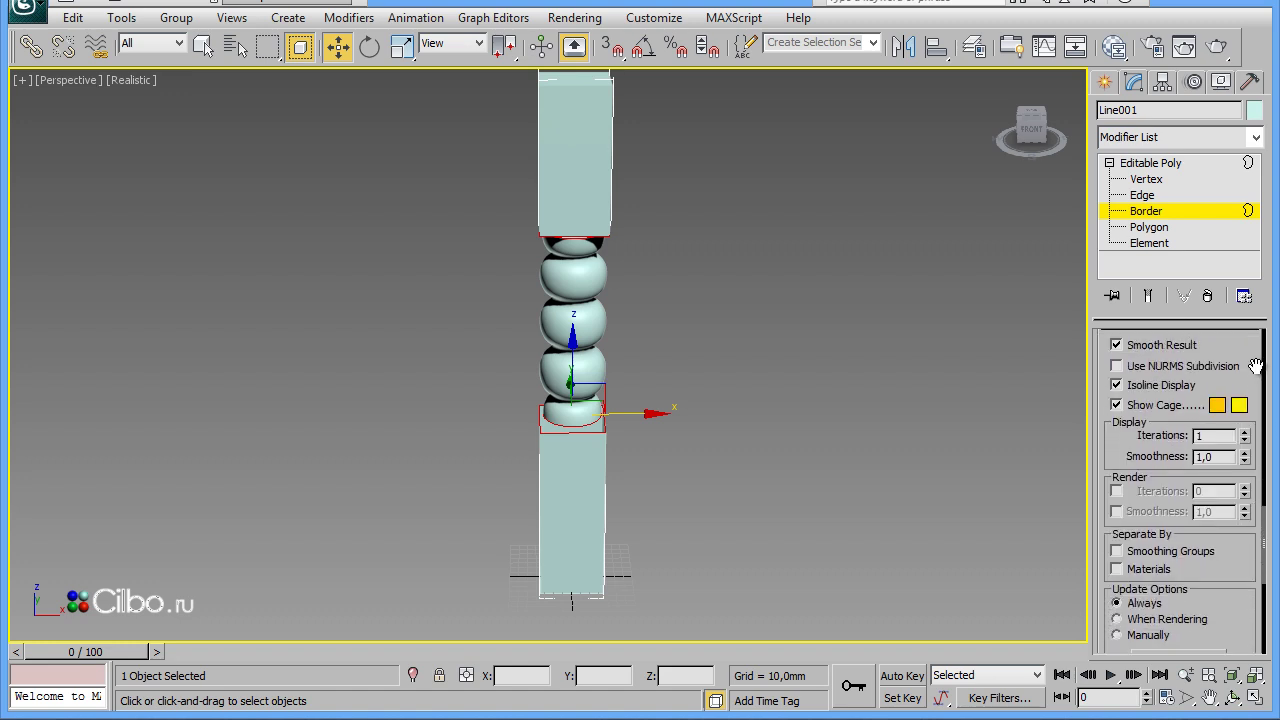
pyautogui.scroll(-3, 1253, 560)
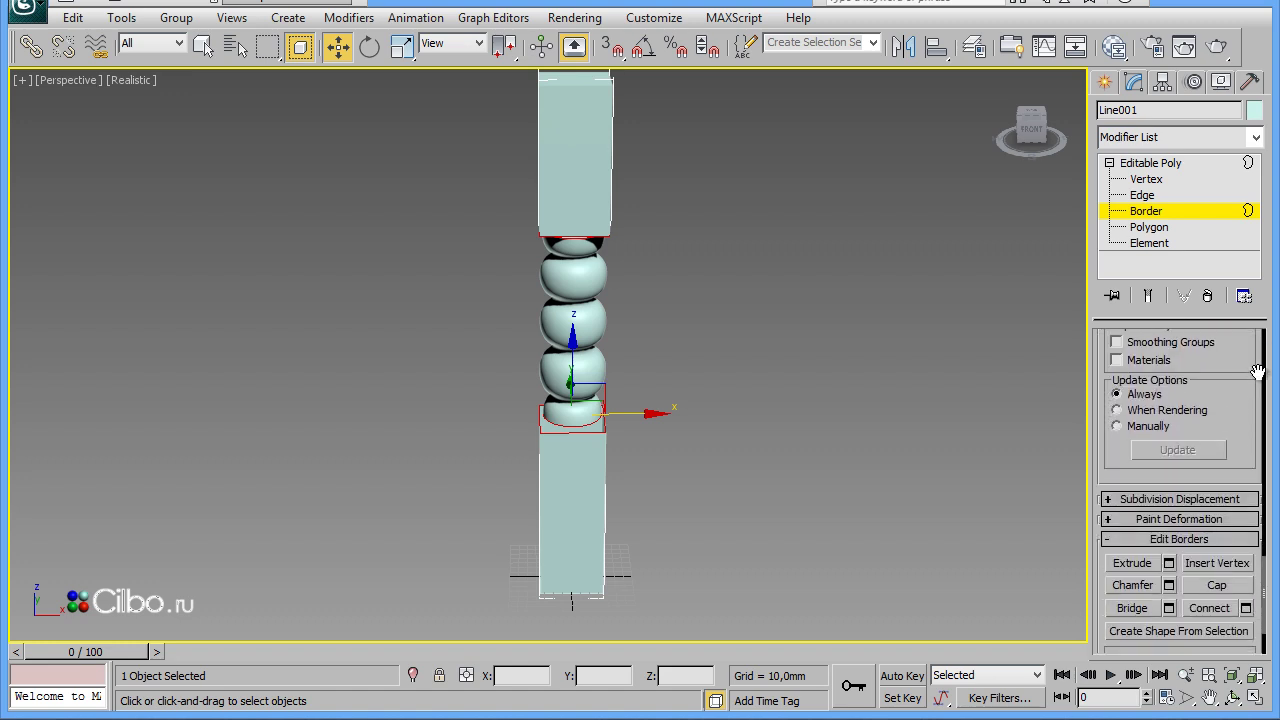
pyautogui.scroll(-2, 1230, 545)
pyautogui.click(1132, 593)
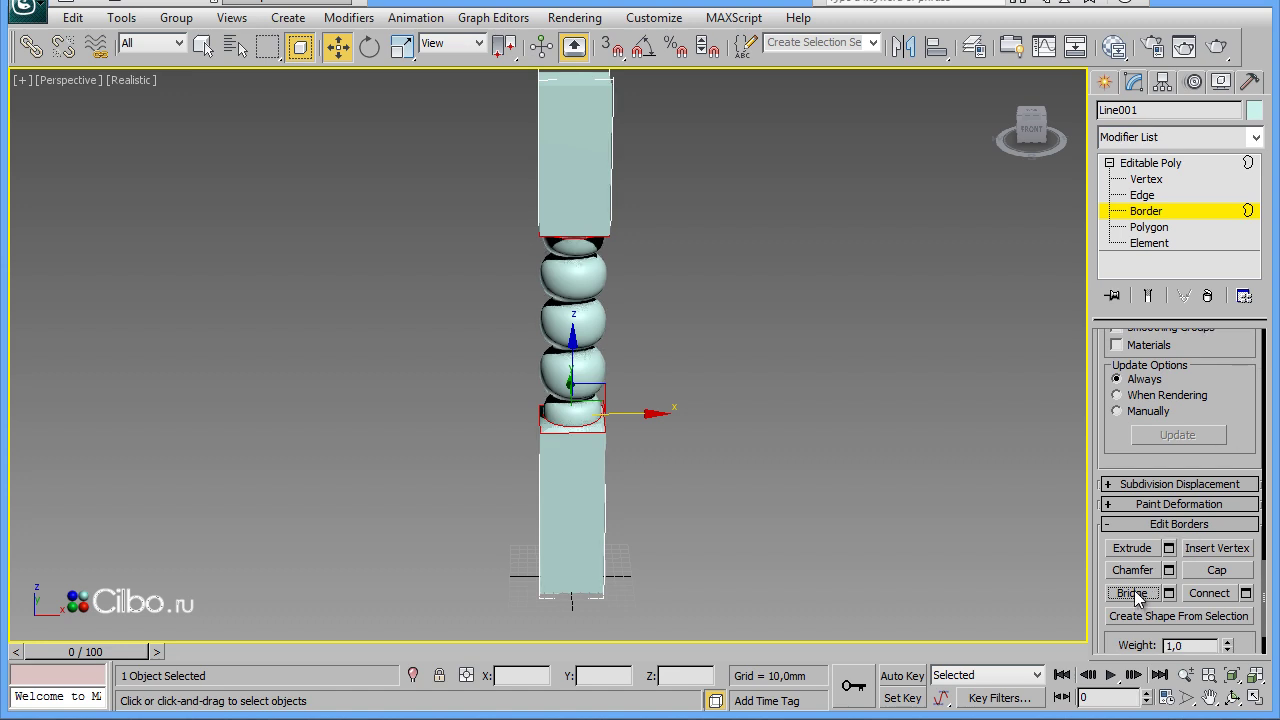
pyautogui.moveTo(594, 508)
pyautogui.keyDown('alt'); pyautogui.mouseDown(button='middle')
pyautogui.moveTo(669, 477)
pyautogui.moveTo(675, 381)
pyautogui.moveTo(629, 350)
pyautogui.moveTo(600, 474)
pyautogui.moveTo(651, 502)
pyautogui.moveTo(686, 480)
pyautogui.moveTo(574, 456)
pyautogui.moveTo(610, 480)
pyautogui.mouseUp(button='middle'); pyautogui.keyUp('alt')
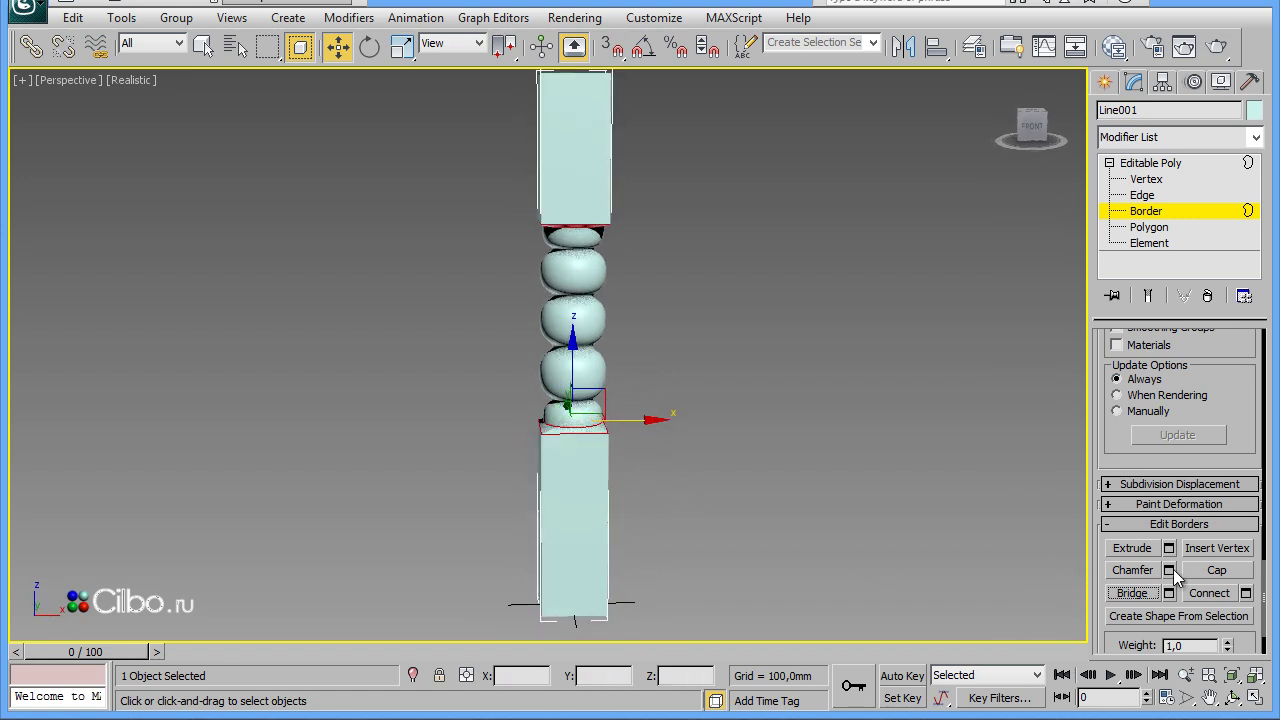
pyautogui.click(1142, 196)
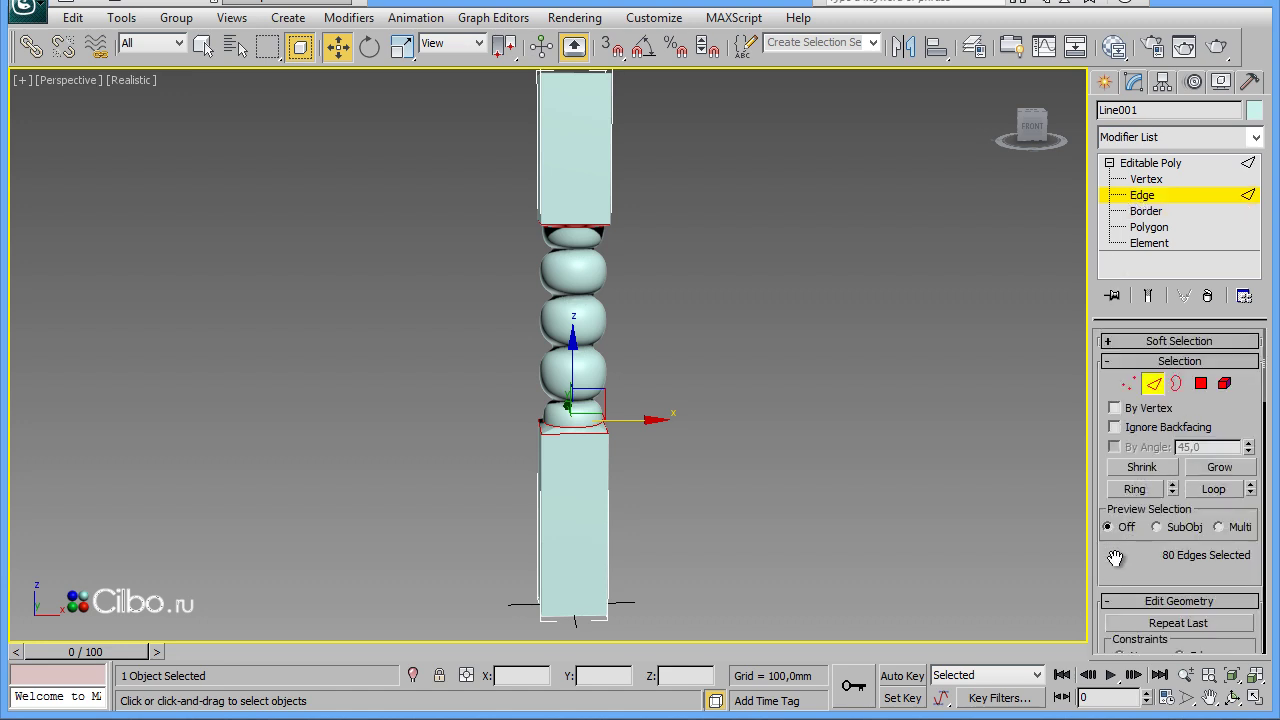
# Chamfer the 80 selected joint edges by 1,5mm with one segment
pyautogui.moveTo(1116, 559); pyautogui.dragTo(1120, 372)
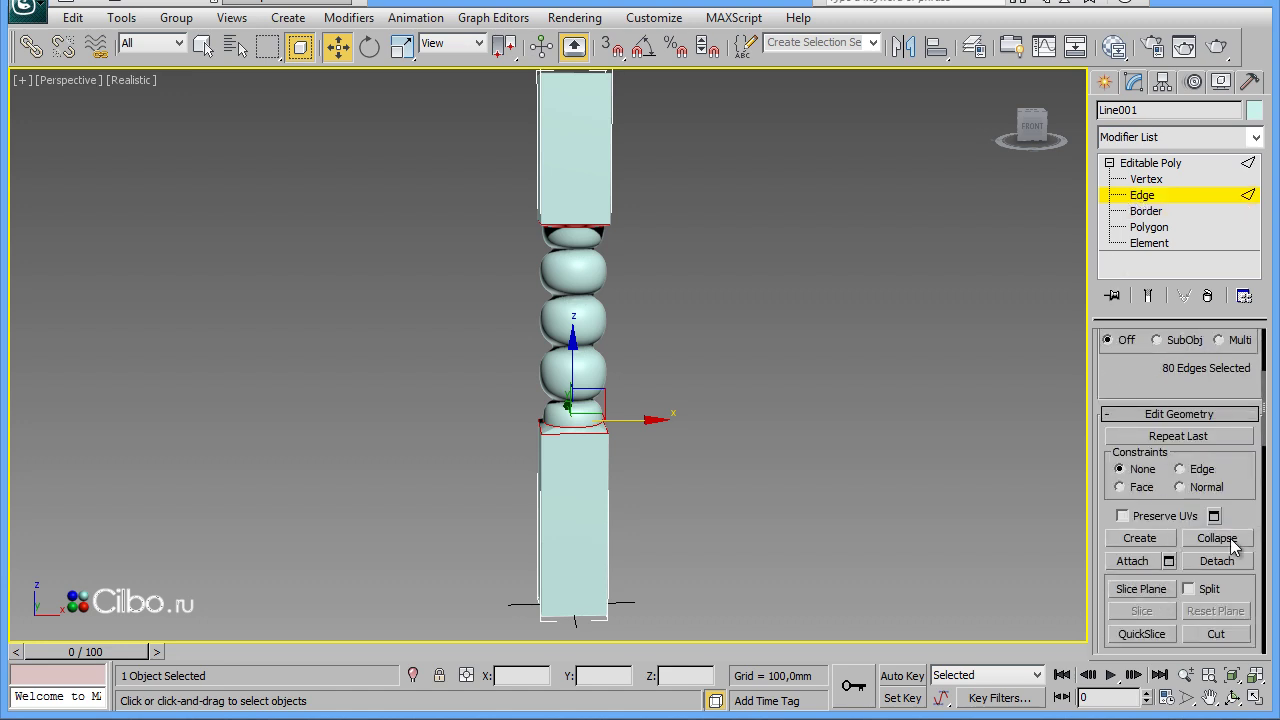
pyautogui.moveTo(1256, 521); pyautogui.dragTo(1228, 174)
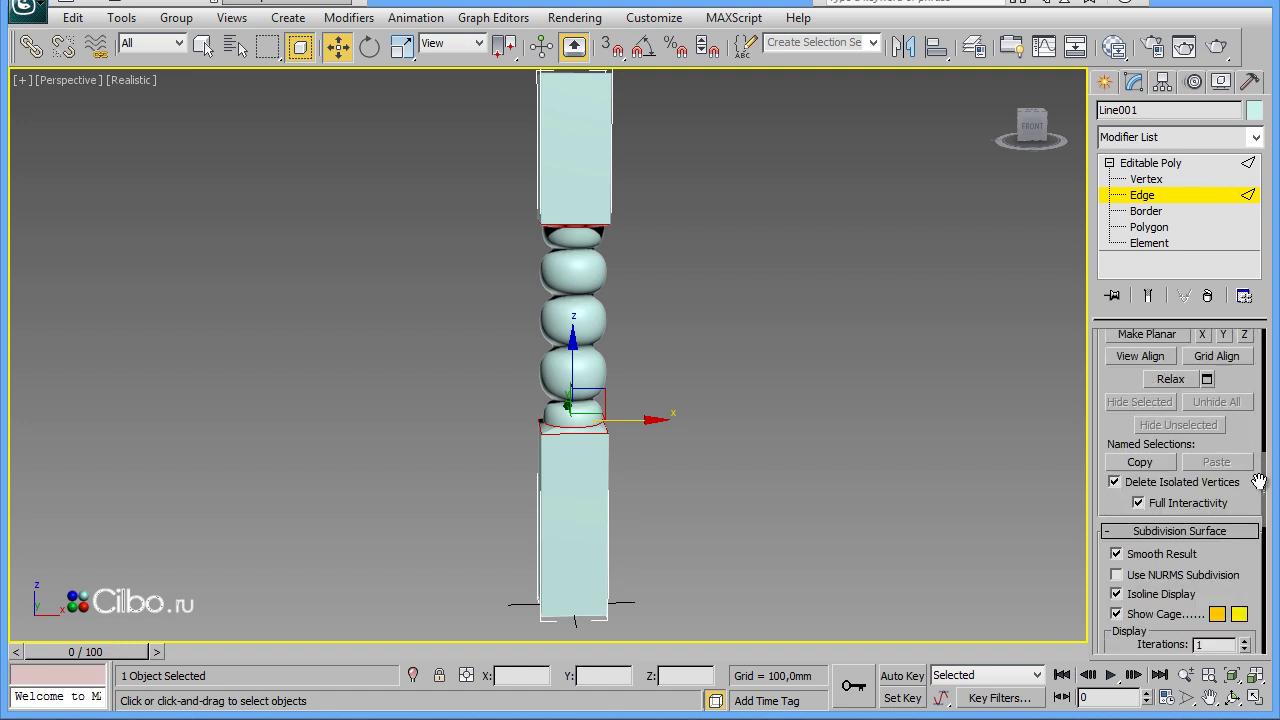
pyautogui.moveTo(1262, 562); pyautogui.dragTo(1242, 135)
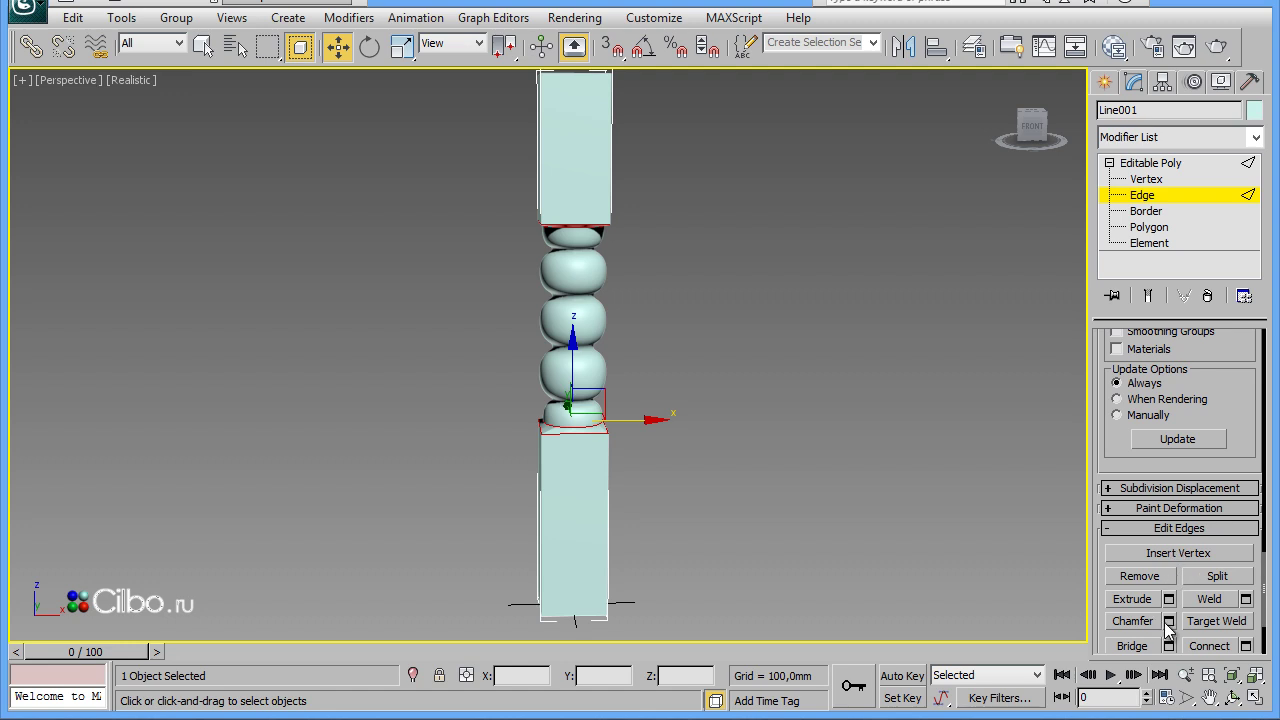
pyautogui.click(1169, 621)
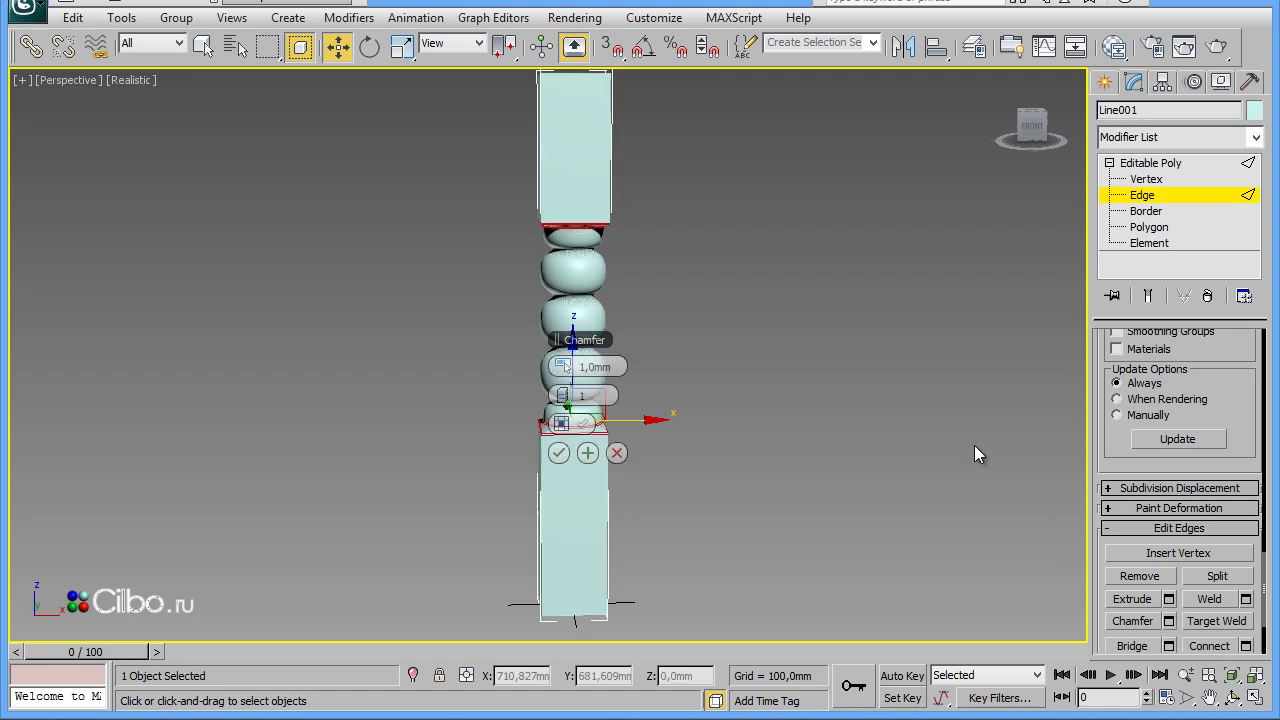
pyautogui.doubleClick(590, 368)
pyautogui.write('1,5')
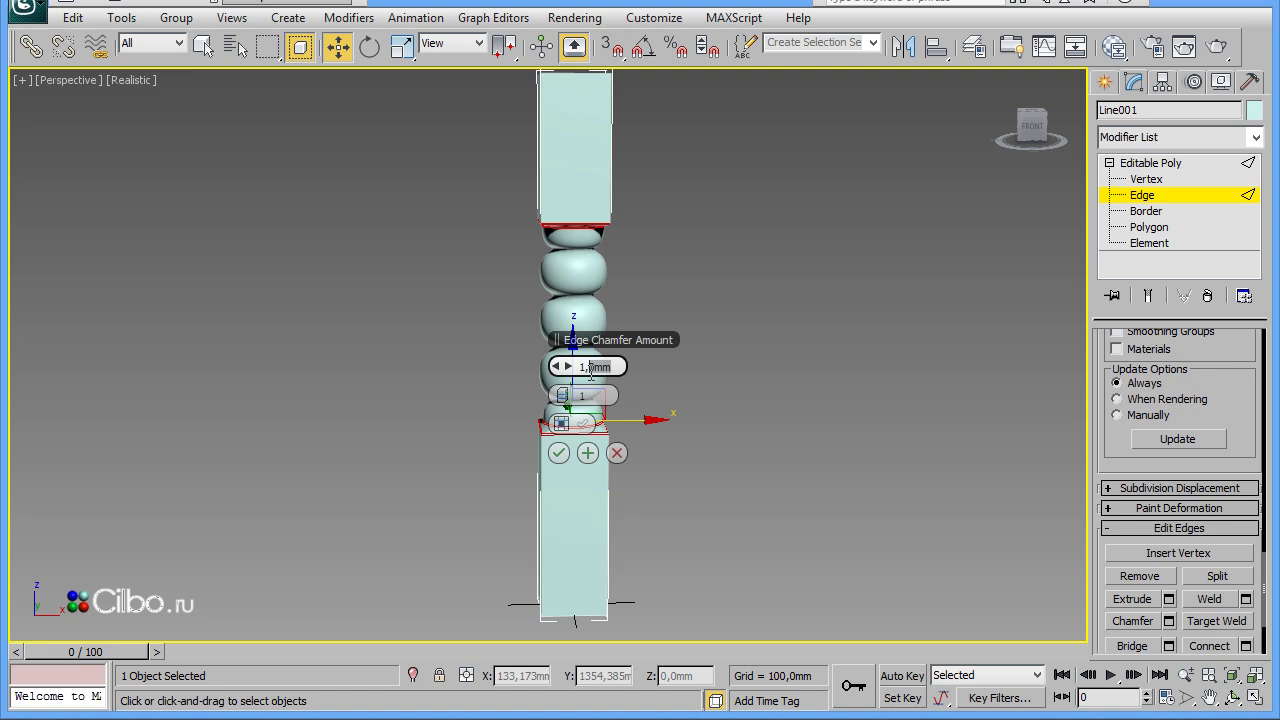
pyautogui.click(558, 453)
pyautogui.moveTo(624, 509)
pyautogui.keyDown('alt'); pyautogui.mouseDown(button='middle')
pyautogui.moveTo(618, 421)
pyautogui.moveTo(746, 434)
pyautogui.mouseUp(button='middle'); pyautogui.keyUp('alt')
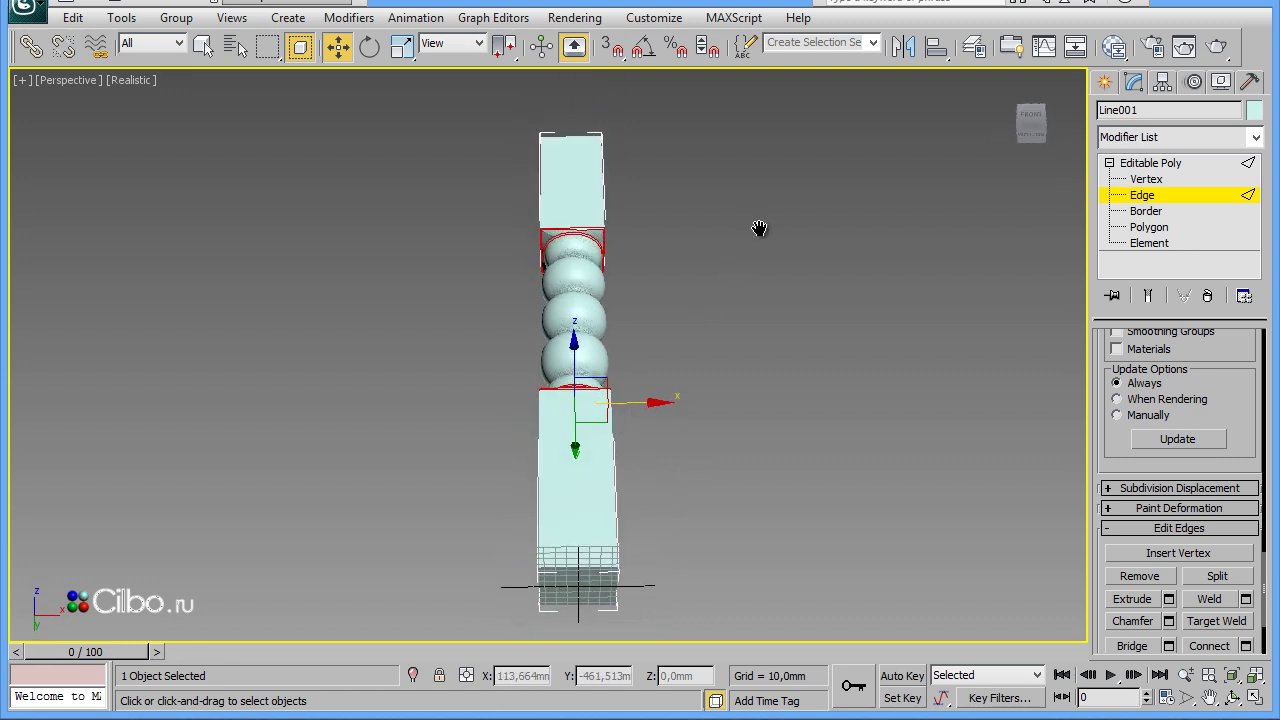
# Frame the leg from the front with Edged Faces on, and scroll back to the Selection rollout
pyautogui.moveTo(802, 468)
pyautogui.keyDown('alt'); pyautogui.mouseDown(button='middle')
pyautogui.moveTo(889, 460)
pyautogui.moveTo(808, 437)
pyautogui.mouseUp(button='middle'); pyautogui.keyUp('alt')
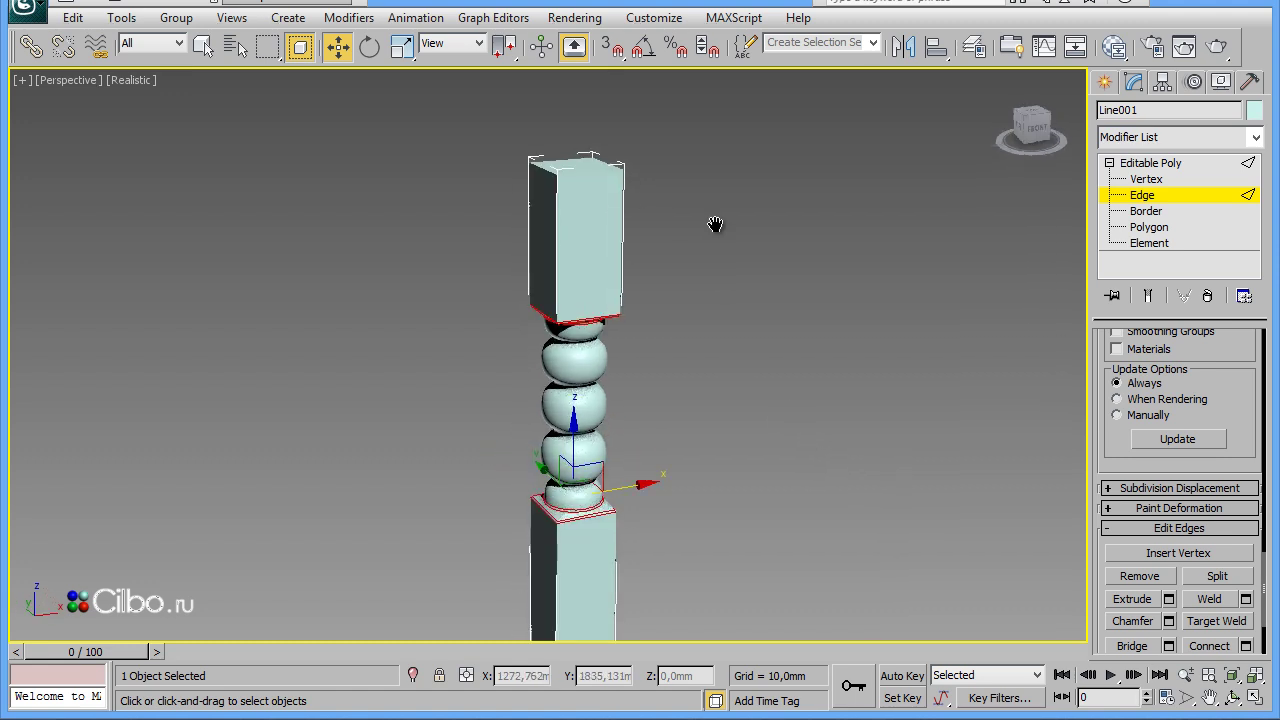
pyautogui.moveTo(714, 223); pyautogui.dragTo(714, 294, button='middle')
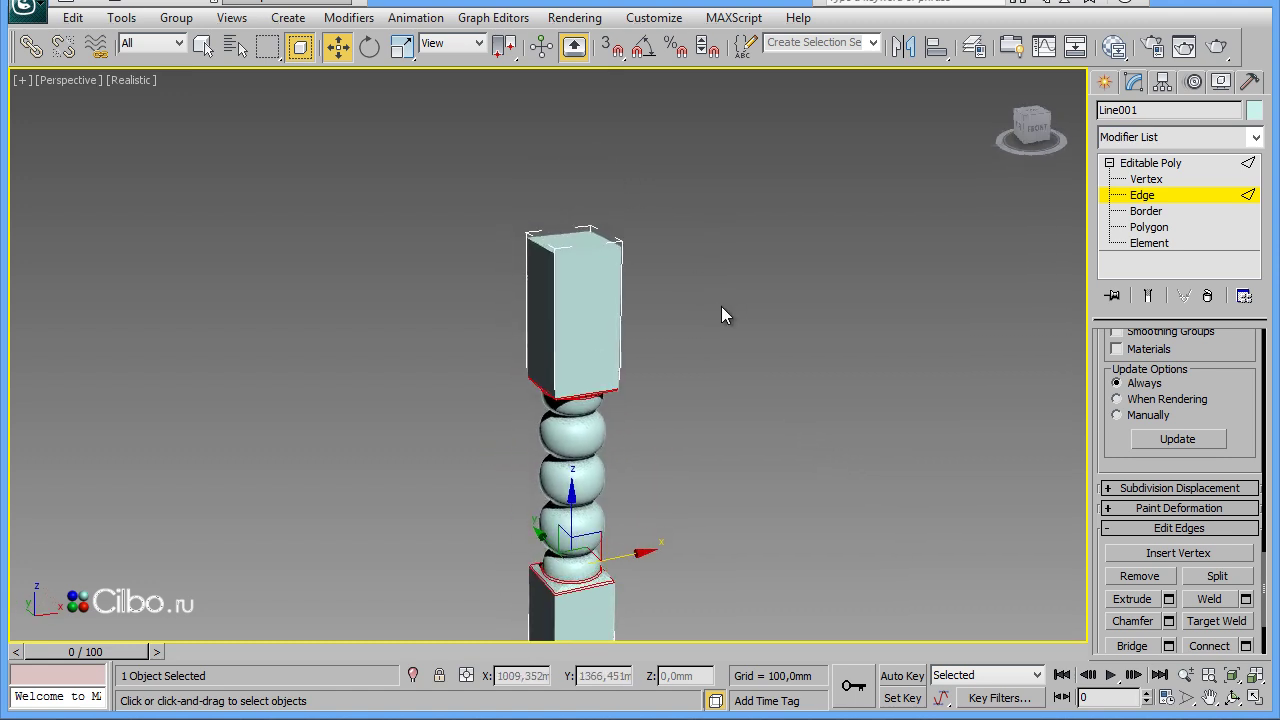
pyautogui.press('F4')
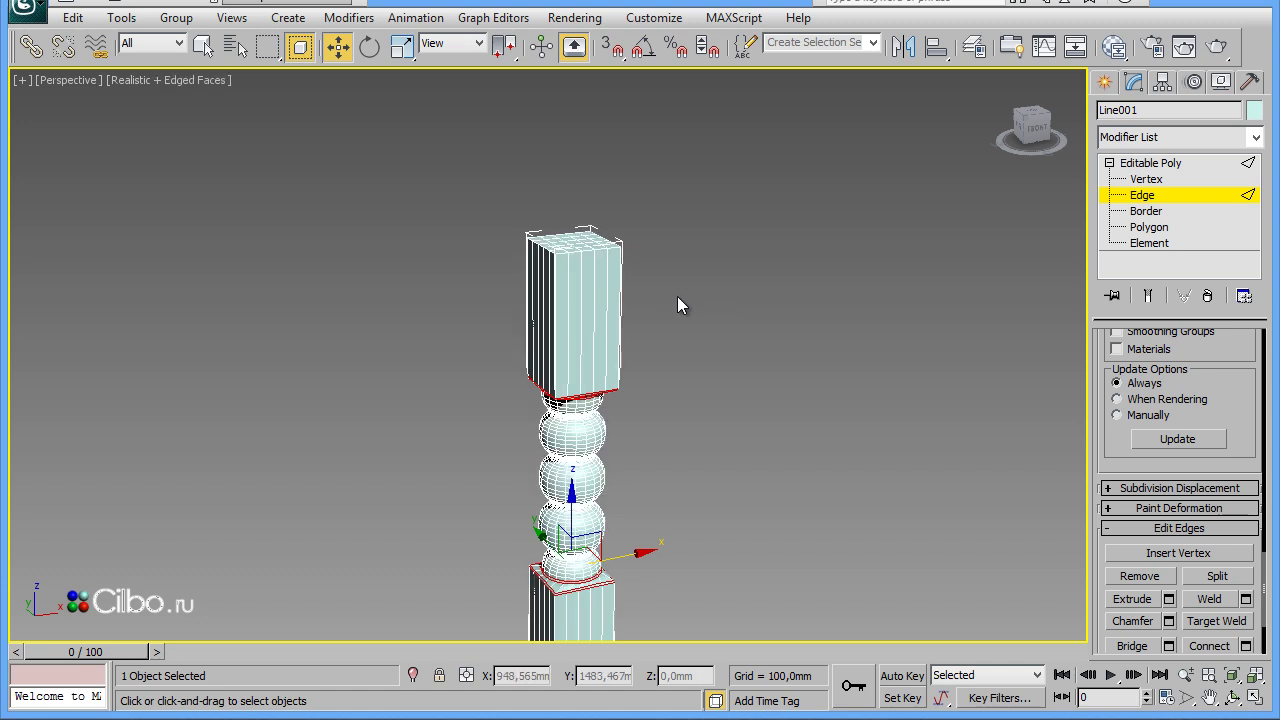
pyautogui.keyDown('alt'); pyautogui.moveTo(686, 291); pyautogui.dragTo(697, 350, button='middle'); pyautogui.keyUp('alt')
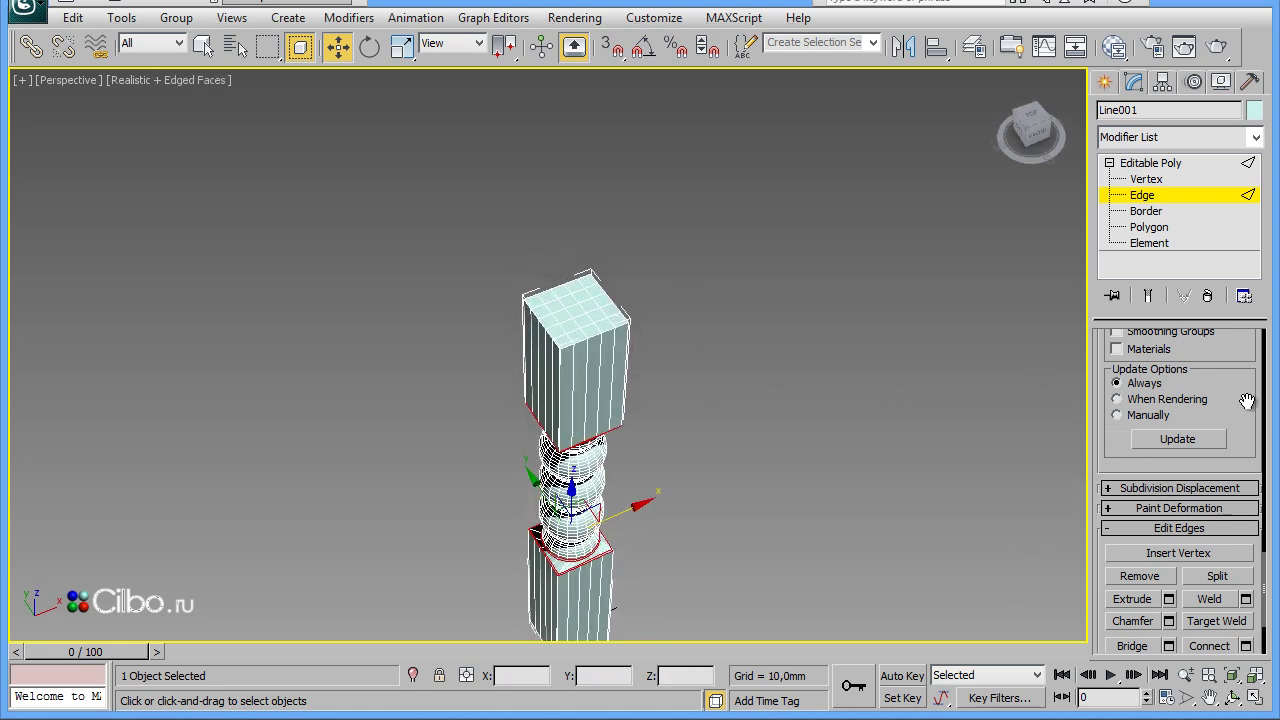
pyautogui.scroll(3, 1247, 400)
pyautogui.scroll(1, 1250, 402)
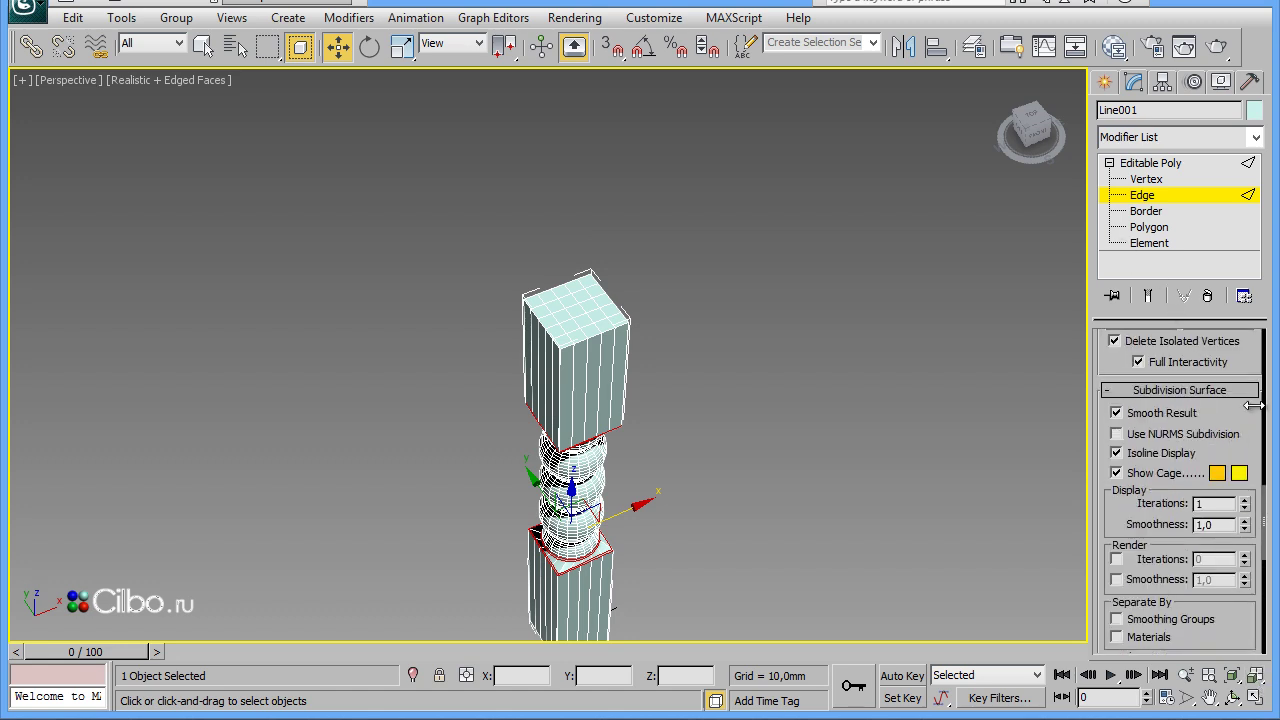
pyautogui.scroll(2, 1247, 348)
pyautogui.scroll(2, 1240, 354)
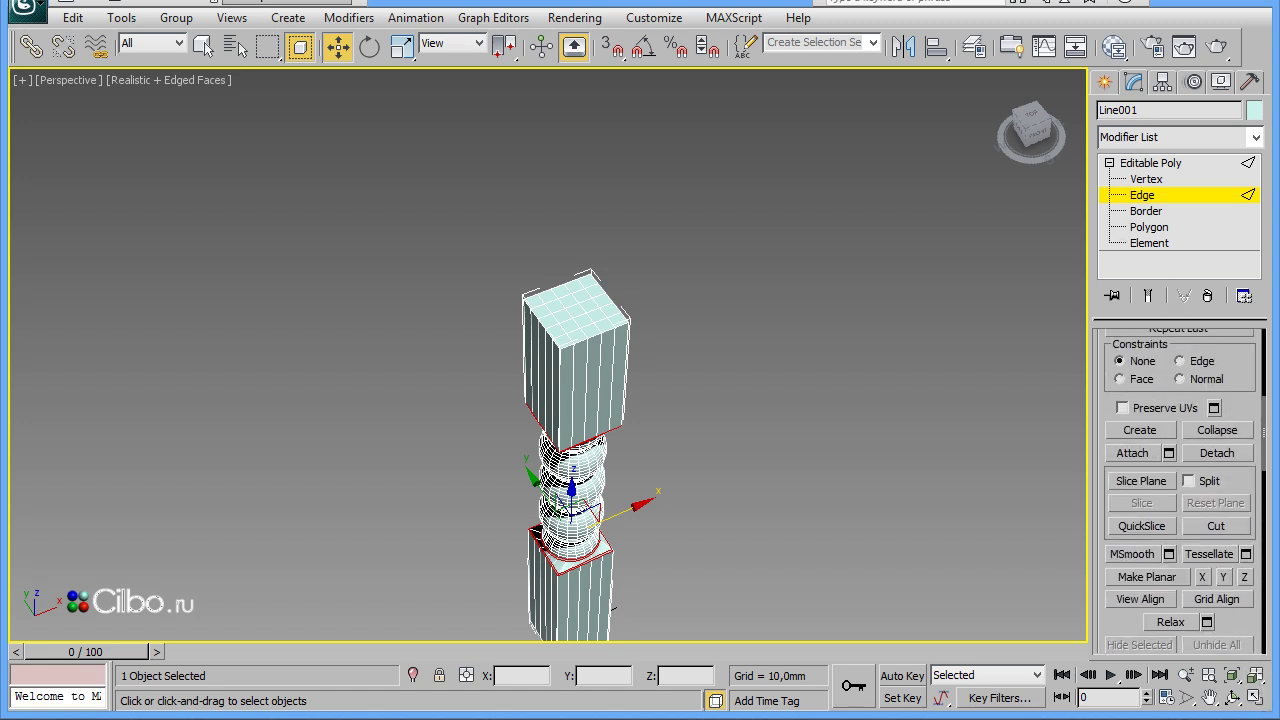
pyautogui.scroll(2, 1233, 358)
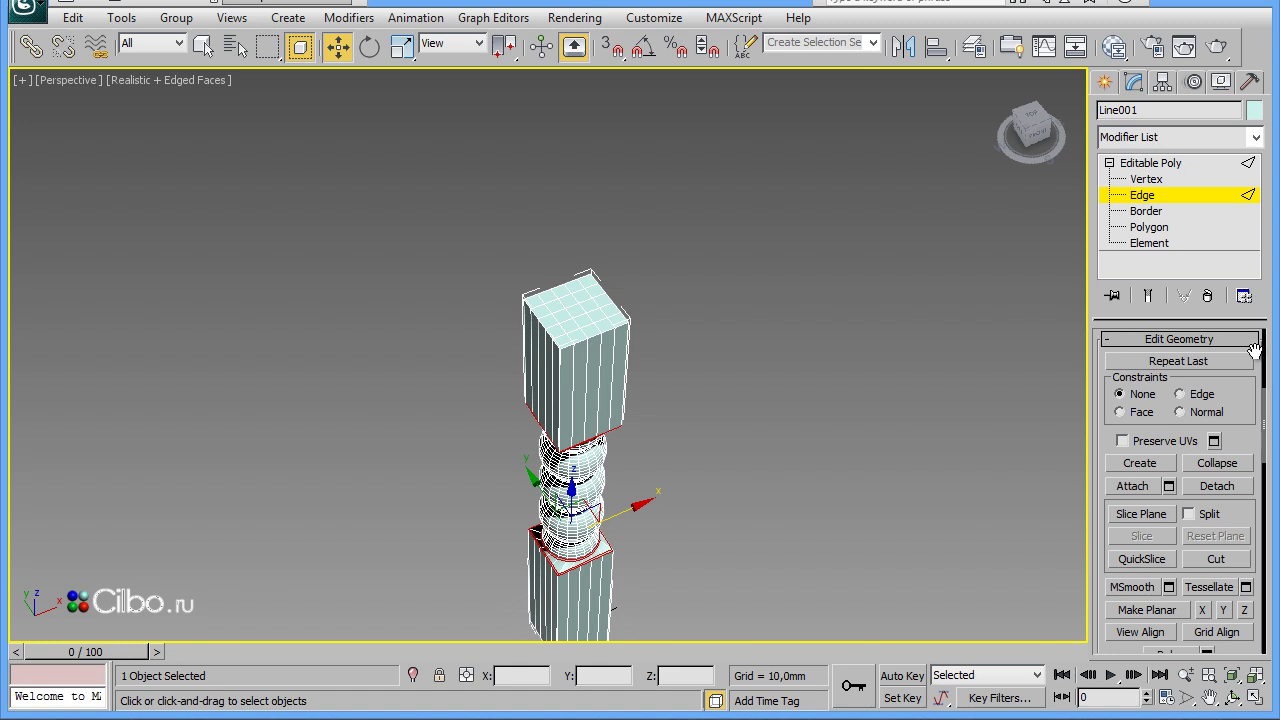
pyautogui.scroll(3, 1254, 350)
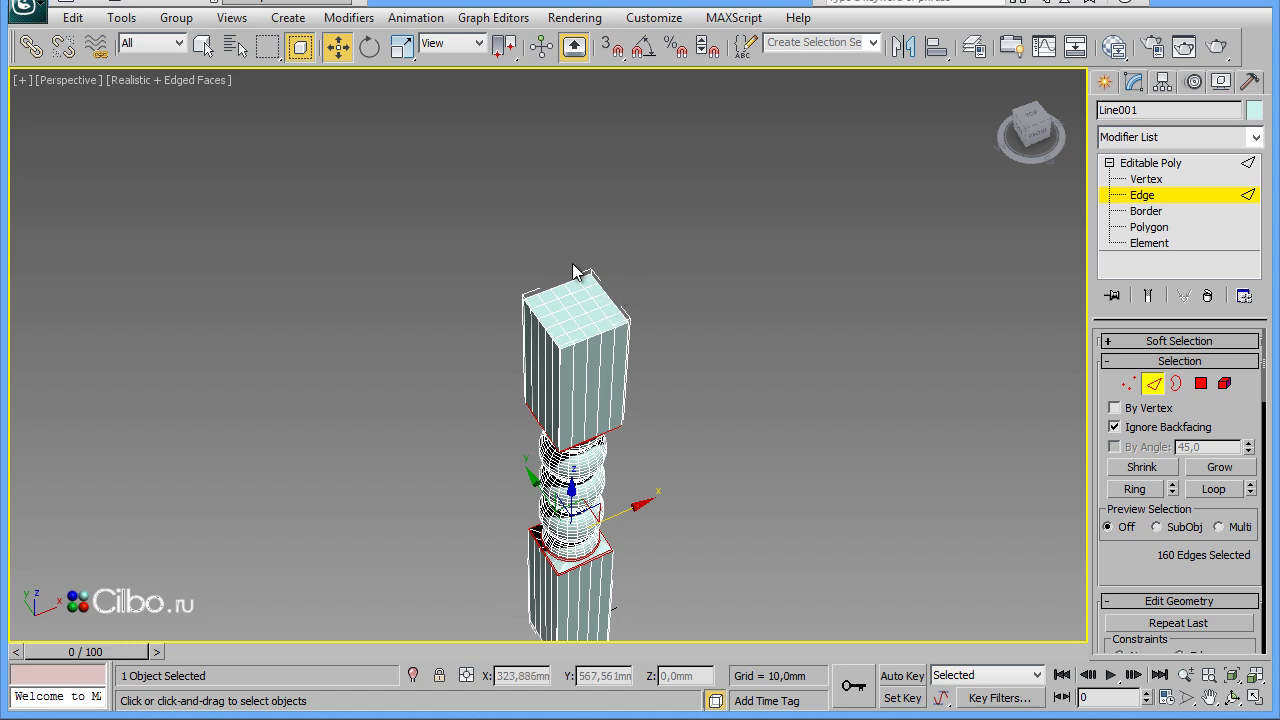
# Select edges on the top block's top face and extend the selection around the whole rim
pyautogui.click(591, 340)
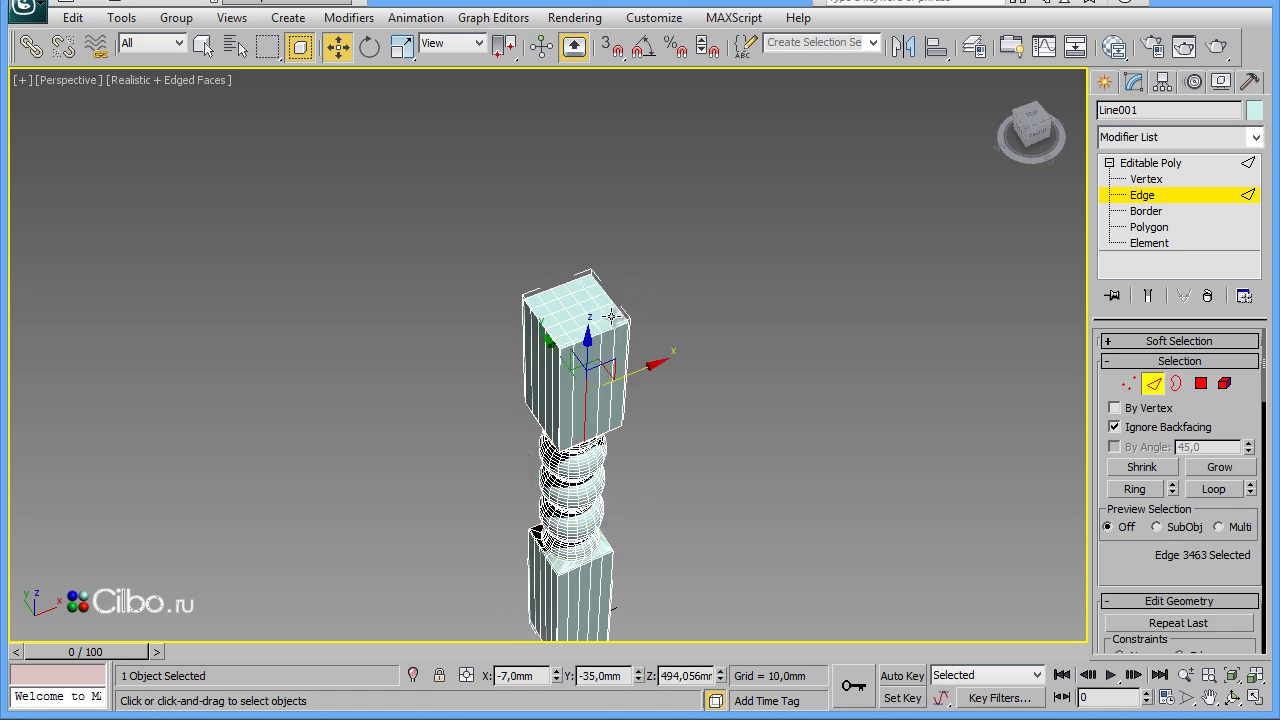
pyautogui.click(621, 311)
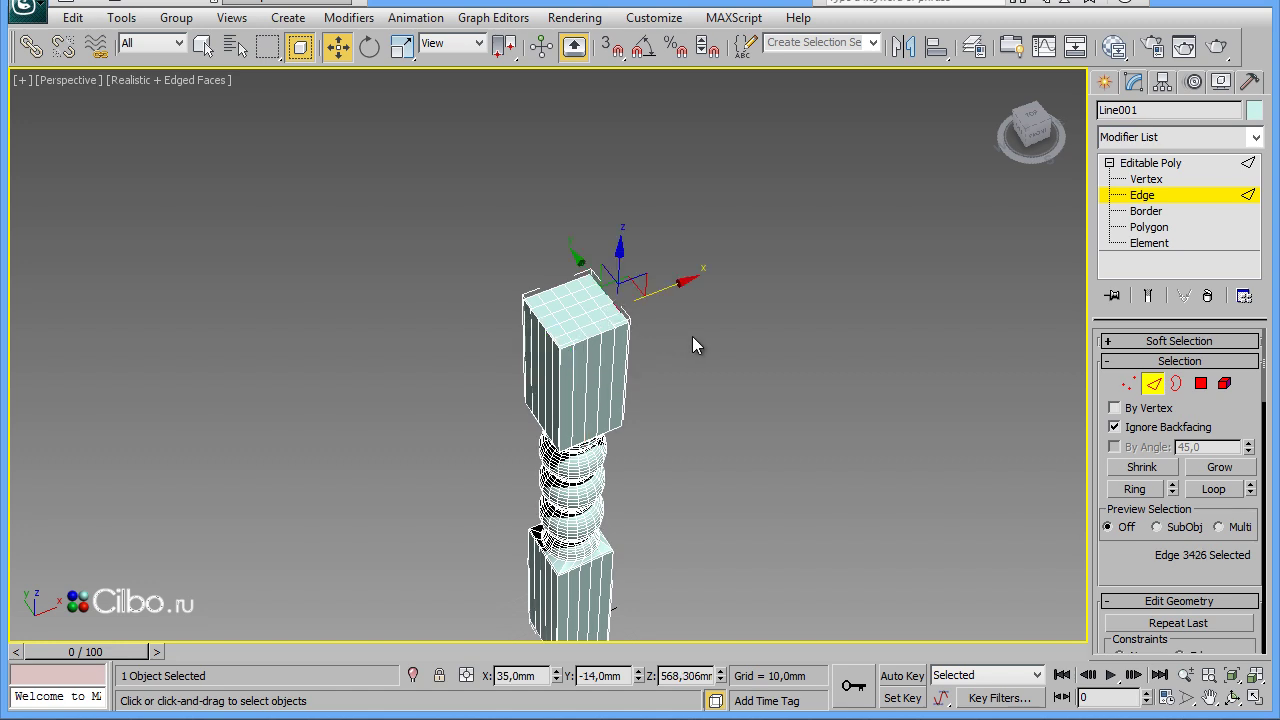
pyautogui.keyDown('ctrl'); pyautogui.click(594, 336); pyautogui.keyUp('ctrl')
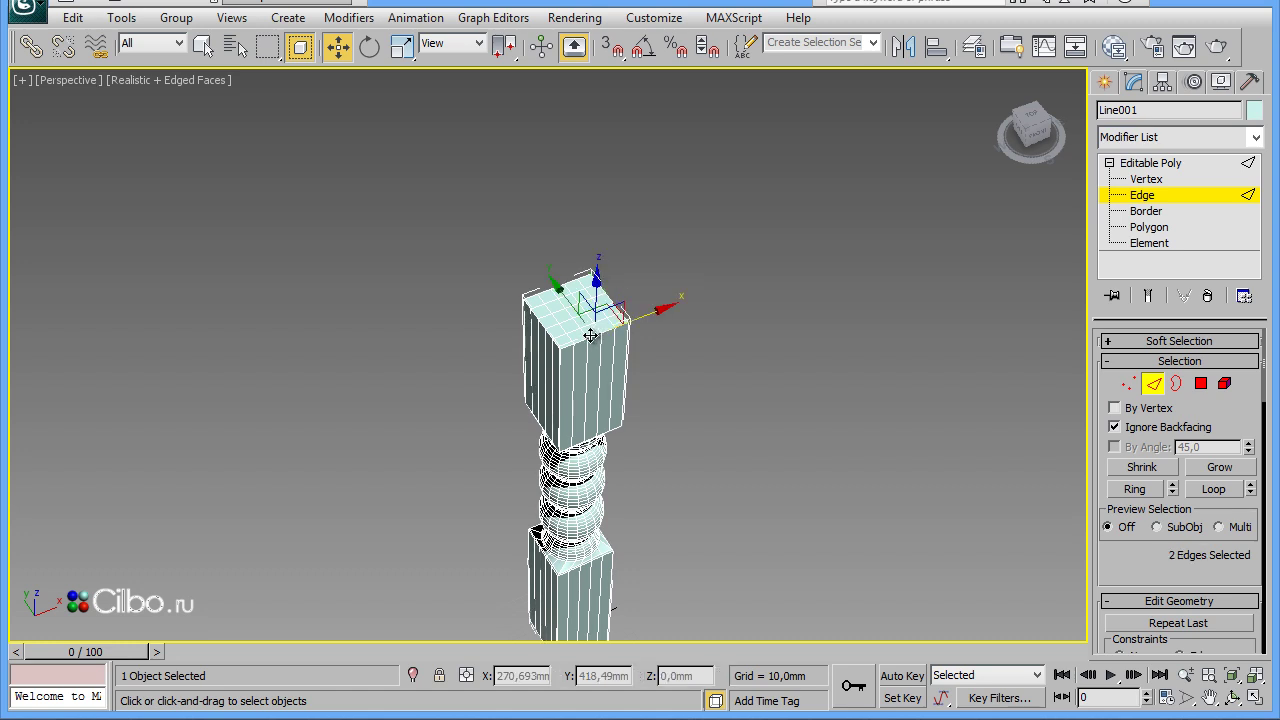
pyautogui.keyDown('ctrl'); pyautogui.click(548, 302); pyautogui.keyUp('ctrl')
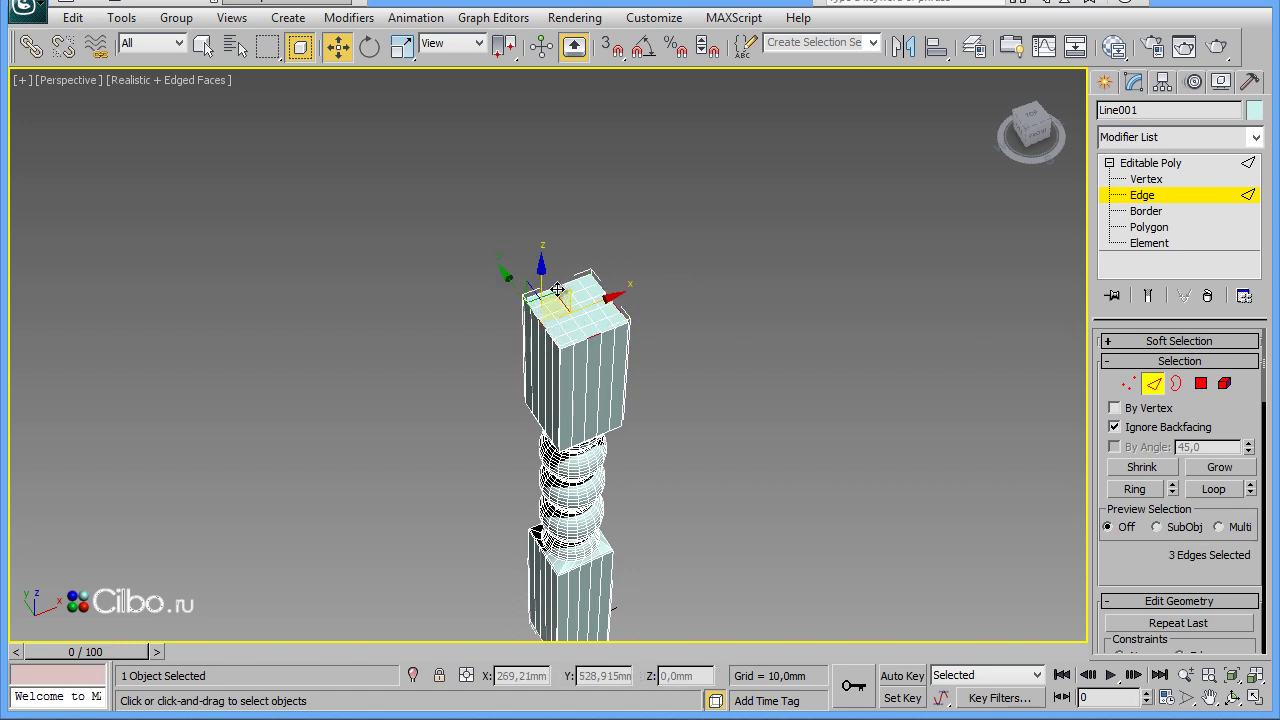
pyautogui.moveTo(557, 290); pyautogui.dragTo(571, 279)
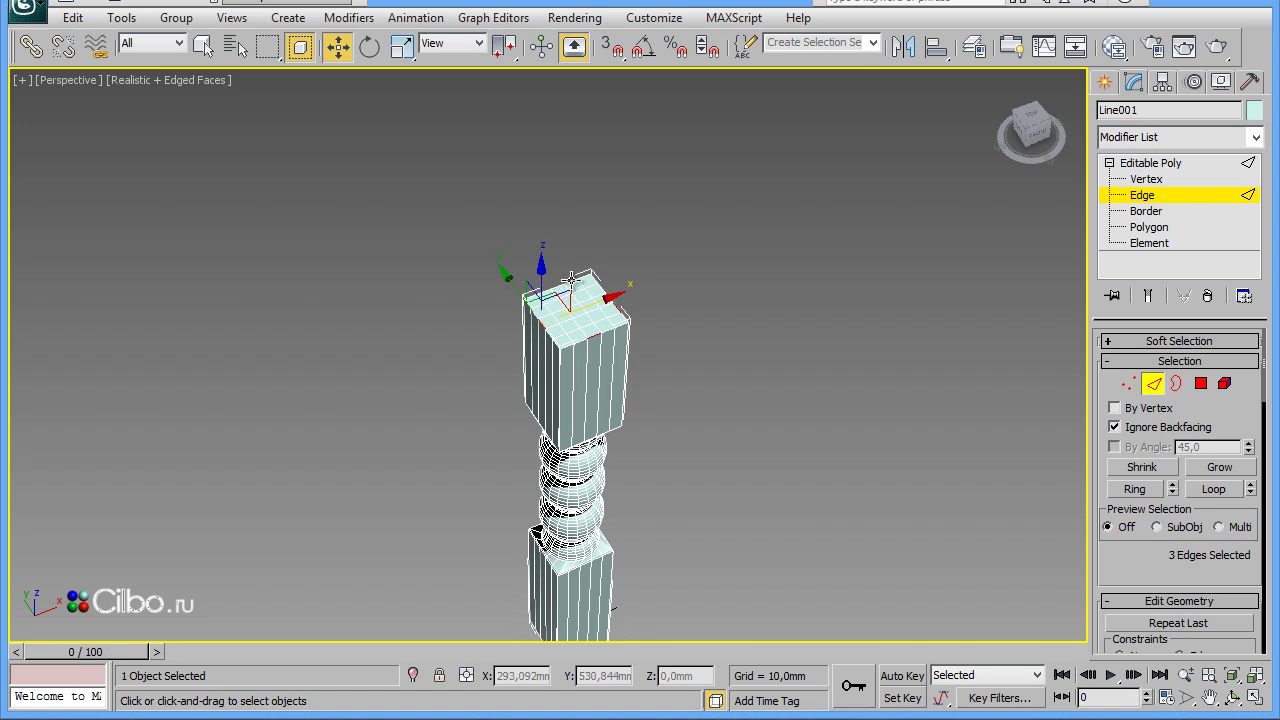
pyautogui.keyDown('ctrl'); pyautogui.click(571, 279); pyautogui.keyUp('ctrl')
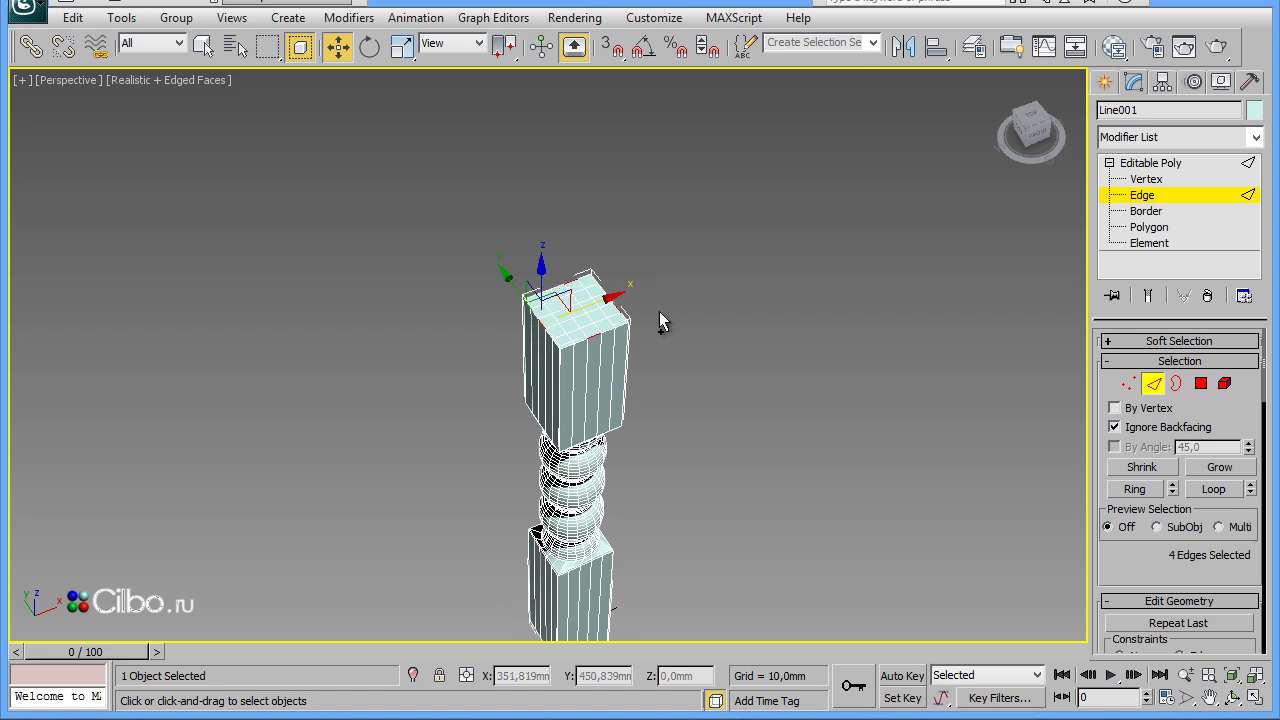
pyautogui.click(1213, 488)
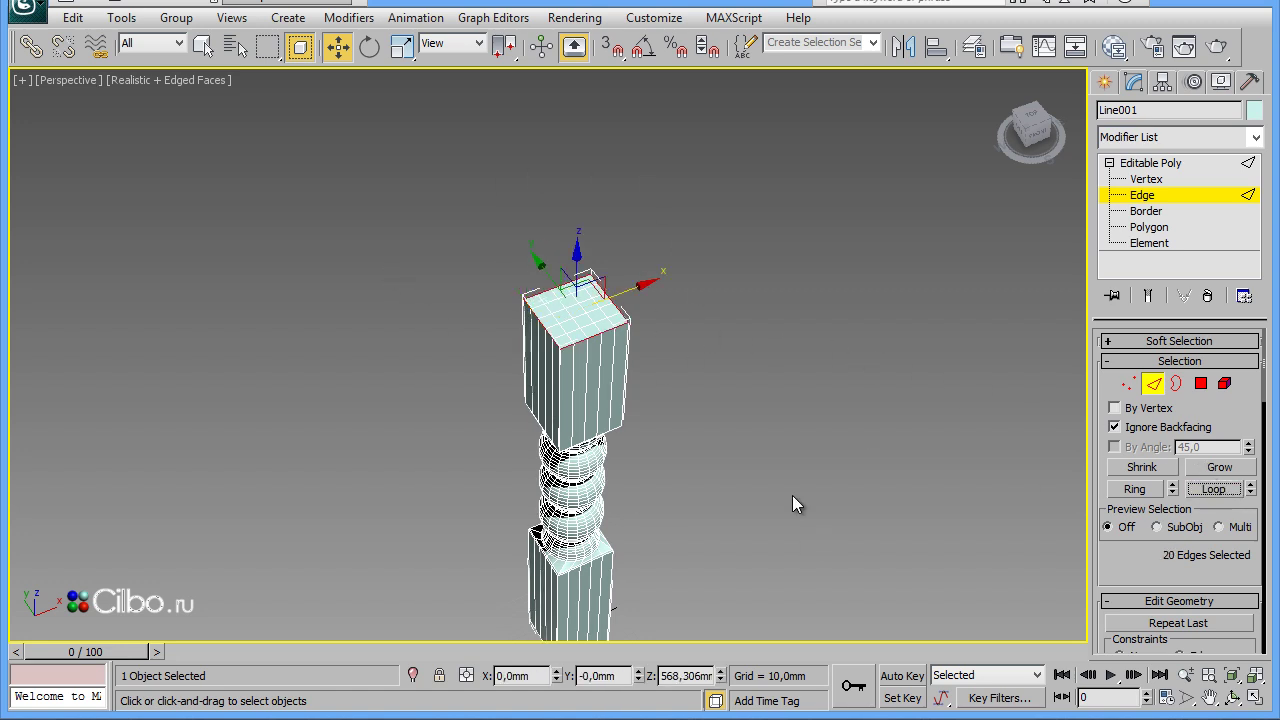
# Add the top block's vertical corner and right-side edges to the selection
pyautogui.keyDown('ctrl'); pyautogui.keyDown('alt'); pyautogui.moveTo(737, 515); pyautogui.dragTo(705, 290, button='middle'); pyautogui.keyUp('alt'); pyautogui.keyUp('ctrl')
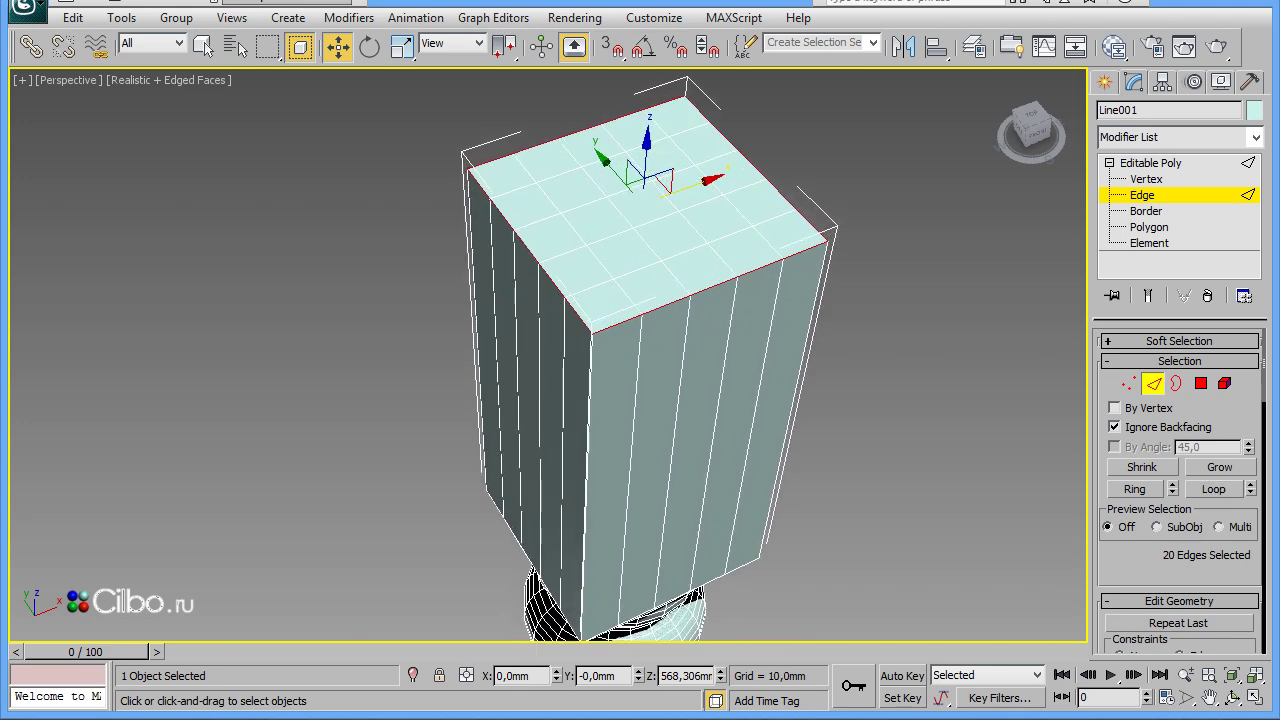
pyautogui.keyDown('ctrl'); pyautogui.click(585, 485); pyautogui.keyUp('ctrl')
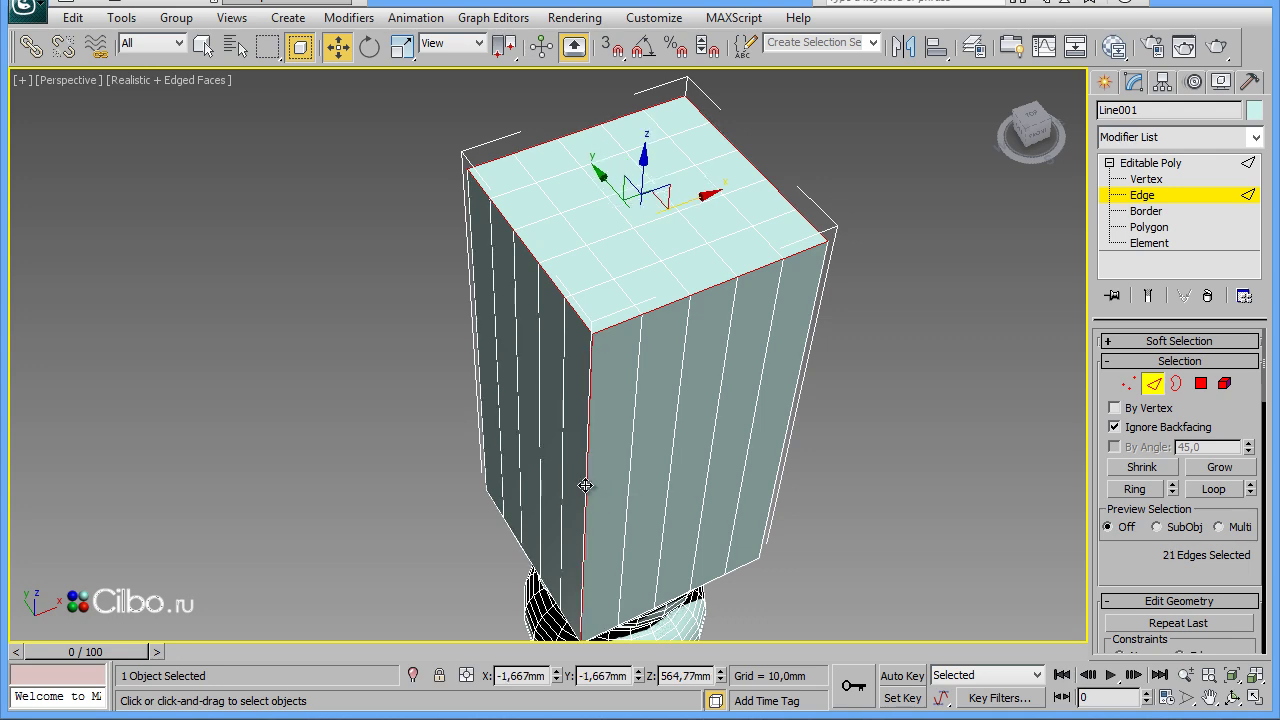
pyautogui.keyDown('ctrl'); pyautogui.click(790, 420); pyautogui.keyUp('ctrl')
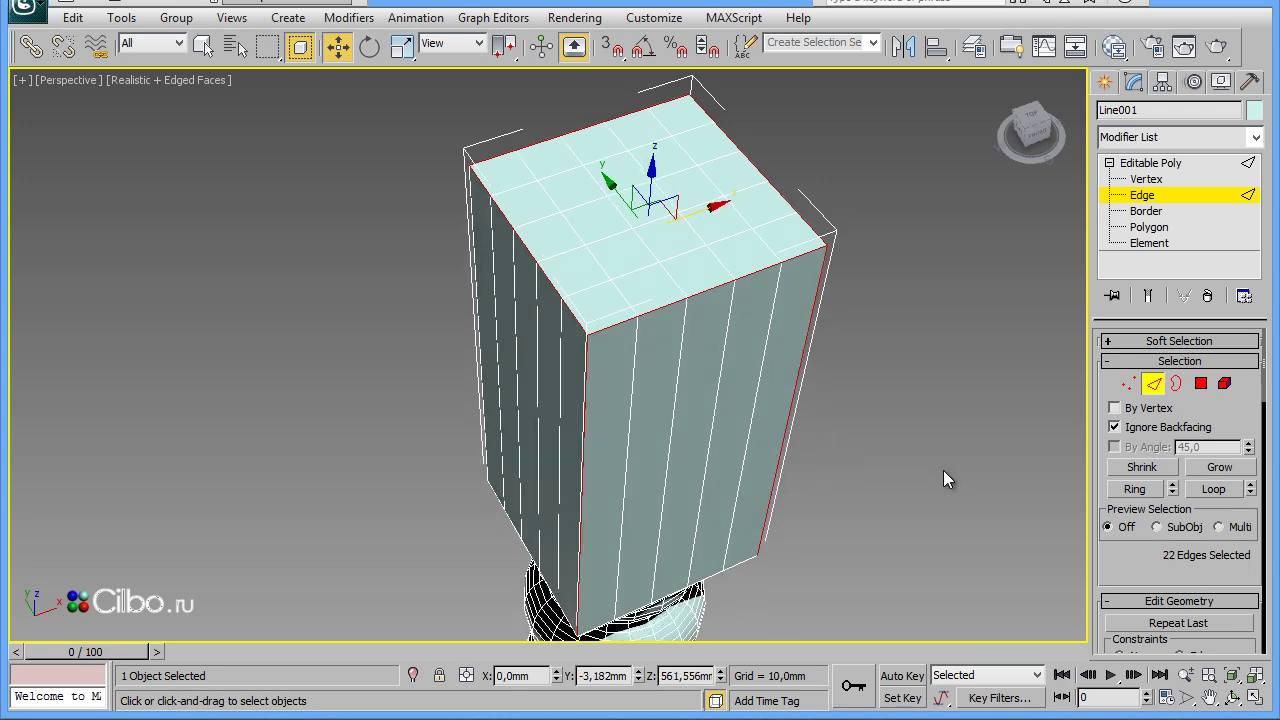
pyautogui.keyDown('alt'); pyautogui.moveTo(943, 478); pyautogui.dragTo(550, 470, button='middle'); pyautogui.keyUp('alt')
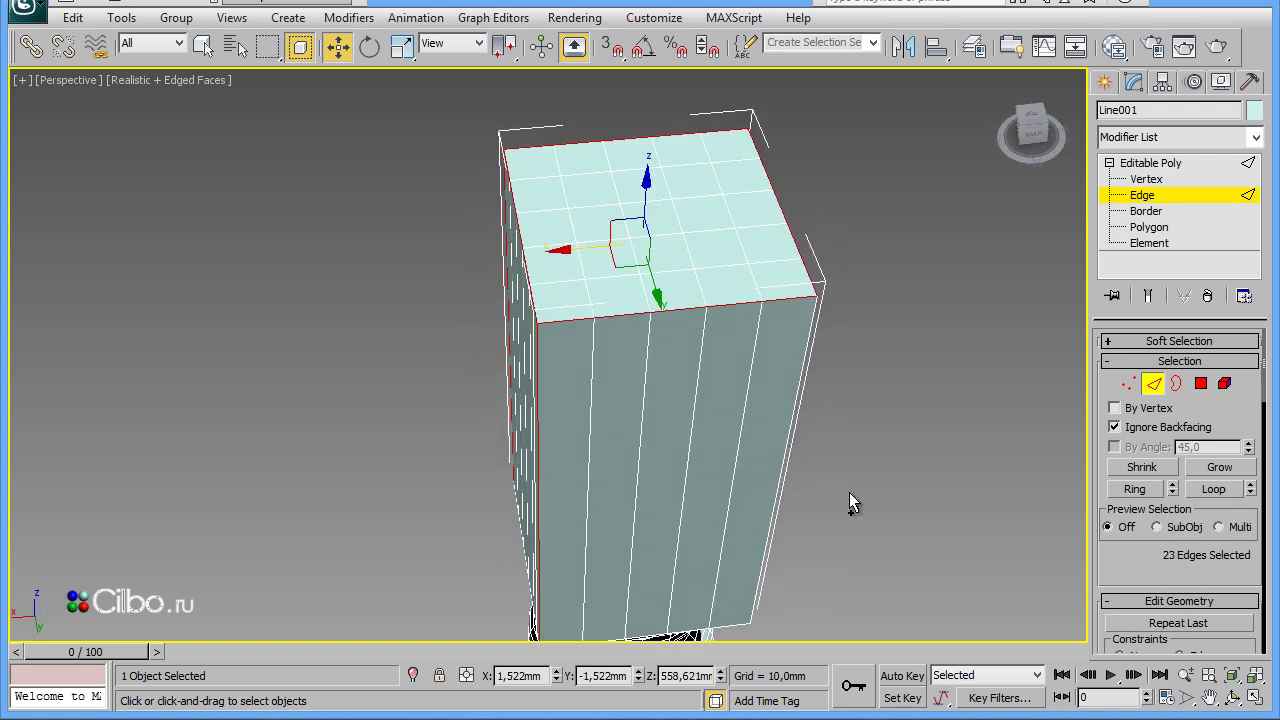
pyautogui.keyDown('ctrl'); pyautogui.click(785, 476); pyautogui.keyUp('ctrl')
pyautogui.keyDown('ctrl'); pyautogui.click(783, 465); pyautogui.keyUp('ctrl')
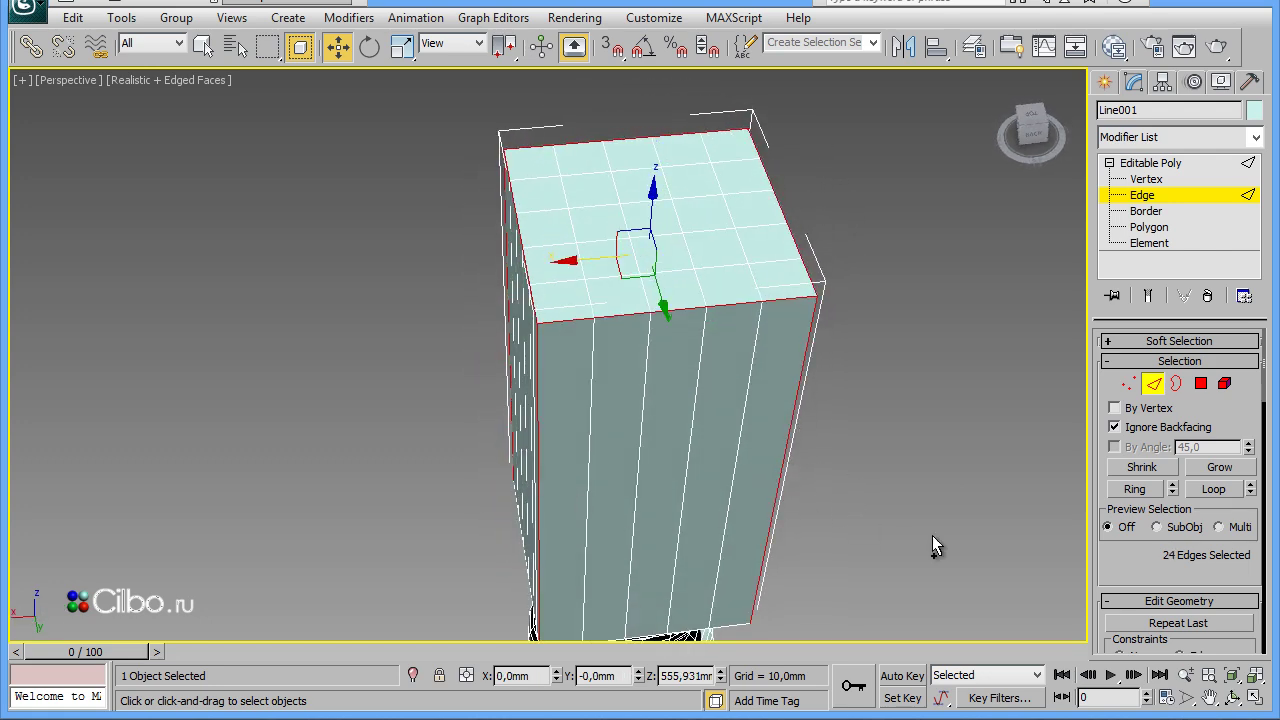
# Chamfer the 24 selected top-block edges by 1,5mm with one segment
pyautogui.moveTo(1141, 578); pyautogui.dragTo(1139, 351)
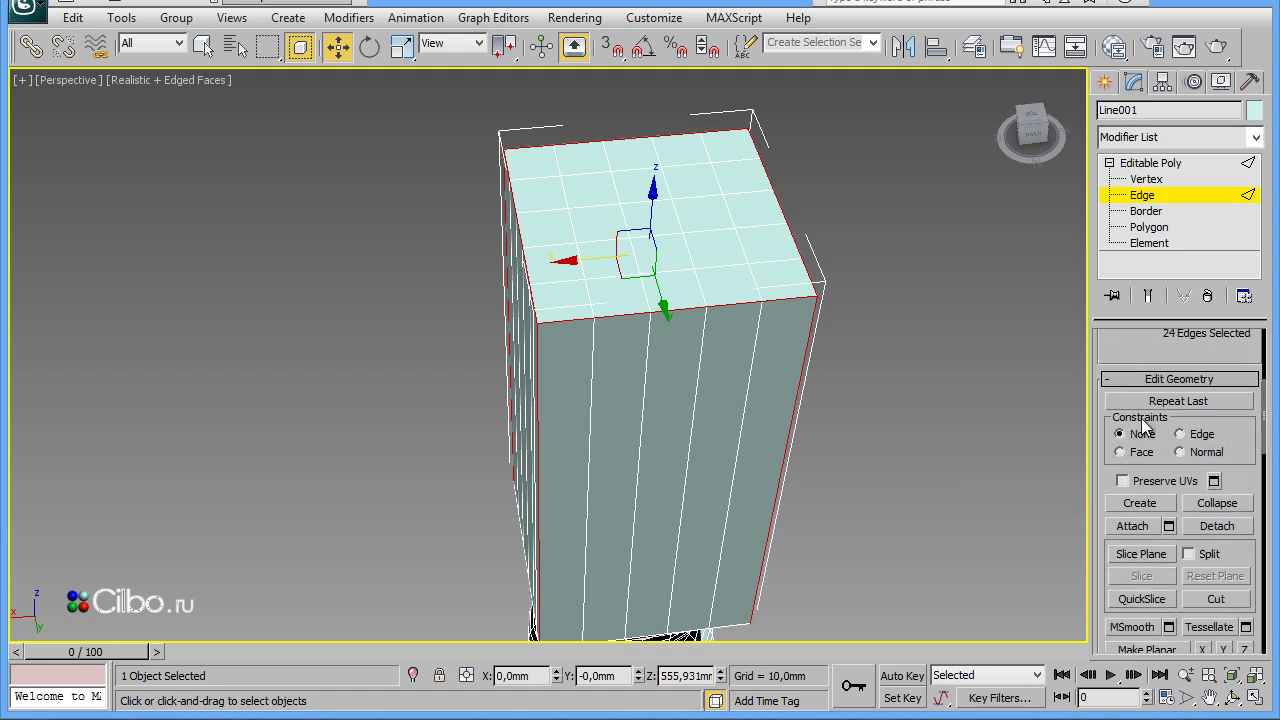
pyautogui.scroll(-5, 1247, 552)
pyautogui.click(1168, 533)
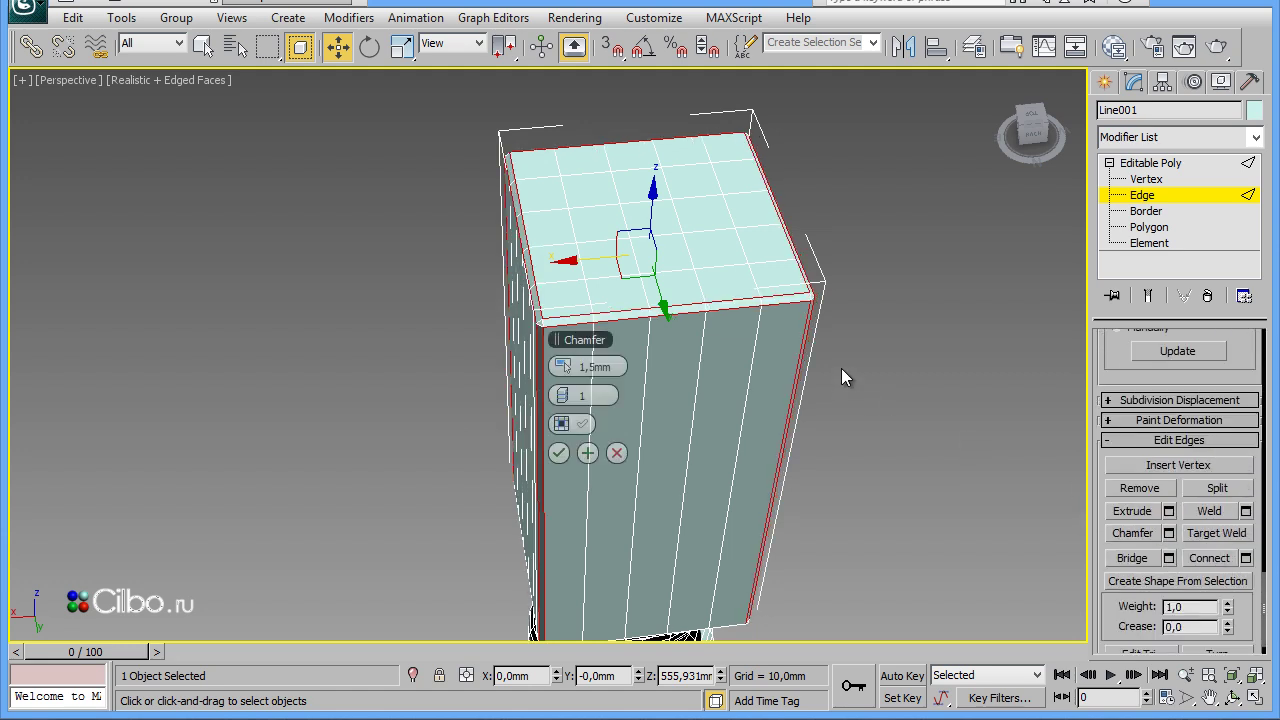
pyautogui.click(559, 453)
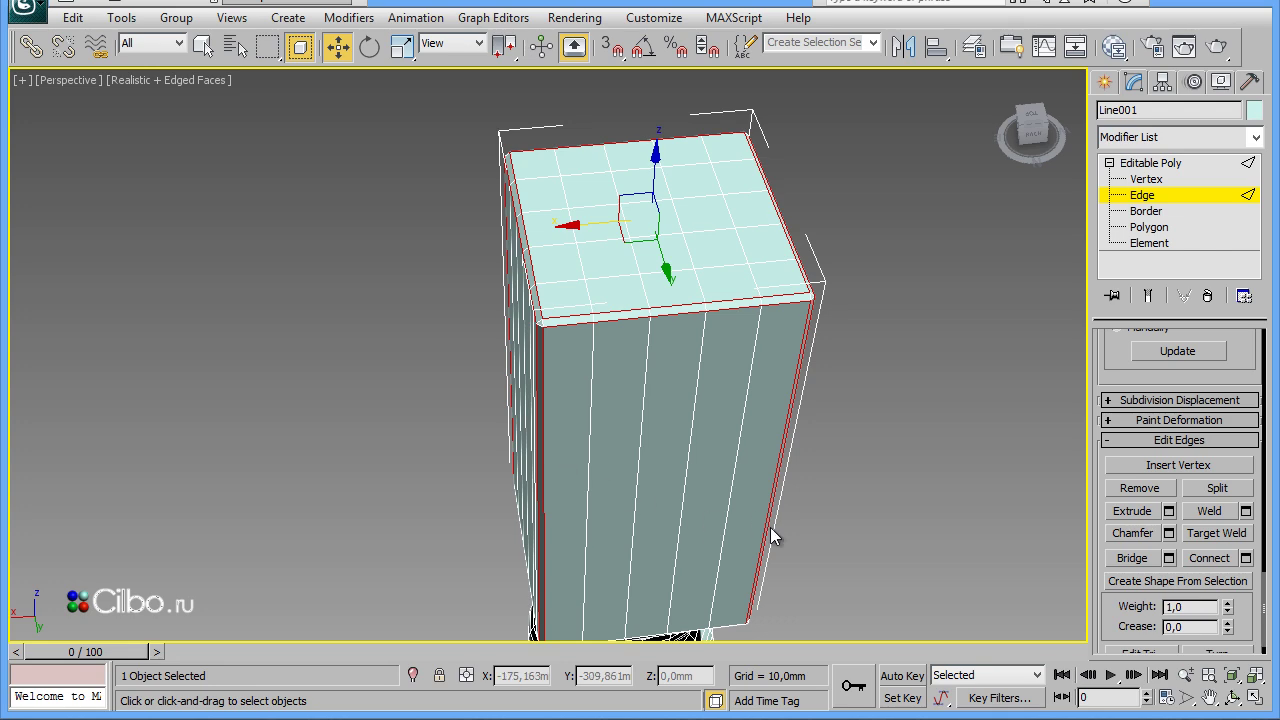
pyautogui.moveTo(810, 546)
pyautogui.keyDown('alt'); pyautogui.mouseDown(button='middle')
pyautogui.moveTo(844, 506)
pyautogui.moveTo(845, 428)
pyautogui.moveTo(806, 443)
pyautogui.moveTo(851, 539)
pyautogui.moveTo(814, 137)
pyautogui.mouseUp(button='middle'); pyautogui.keyUp('alt')
# Orbit and zoom to the base block's underside and hide the home grid
pyautogui.moveTo(851, 597); pyautogui.dragTo(829, 263, button='middle')
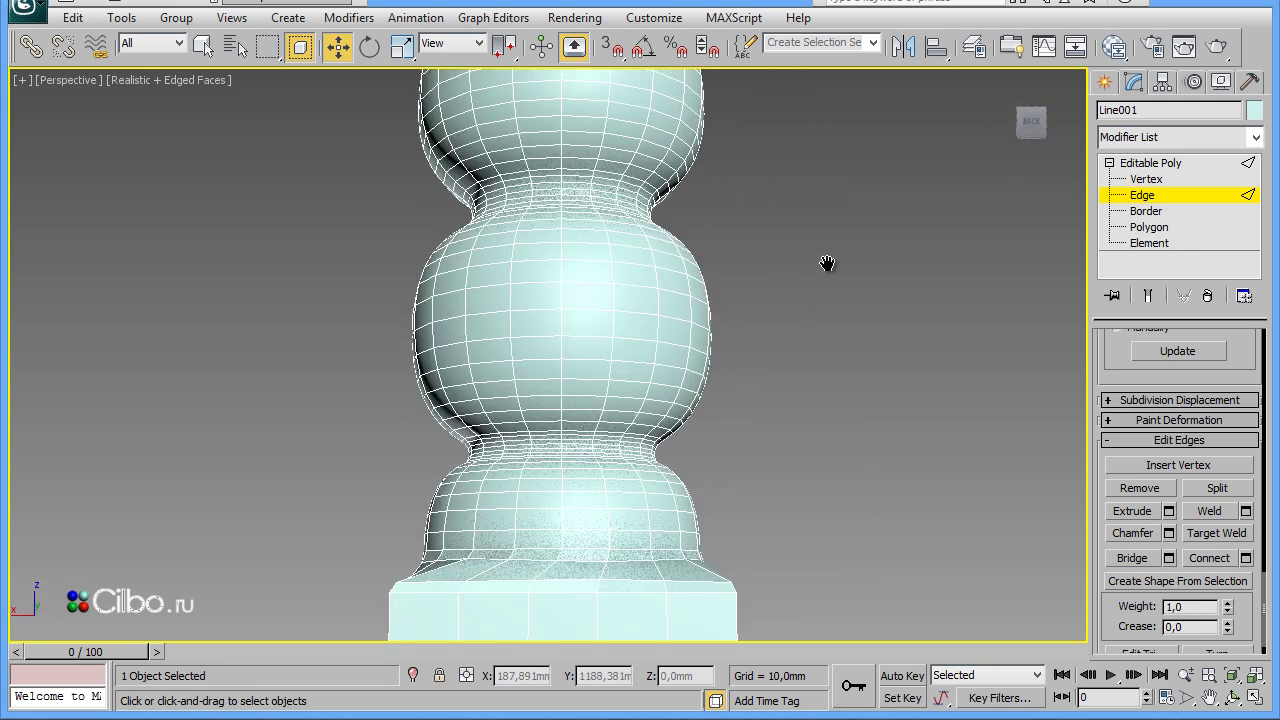
pyautogui.moveTo(775, 563); pyautogui.dragTo(829, 277, button='middle')
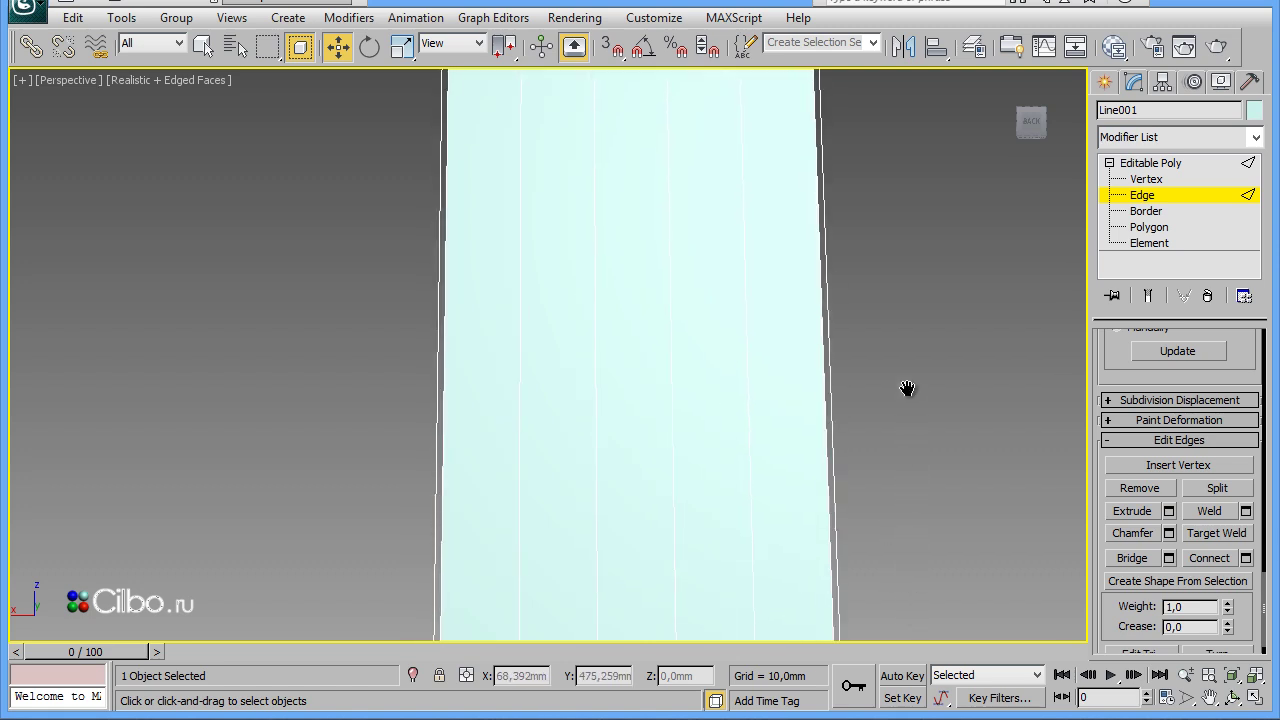
pyautogui.keyDown('alt'); pyautogui.moveTo(909, 389); pyautogui.dragTo(904, 234, button='middle'); pyautogui.keyUp('alt')
pyautogui.moveTo(870, 536); pyautogui.dragTo(886, 466, button='middle')
pyautogui.scroll(5, 903, 491)
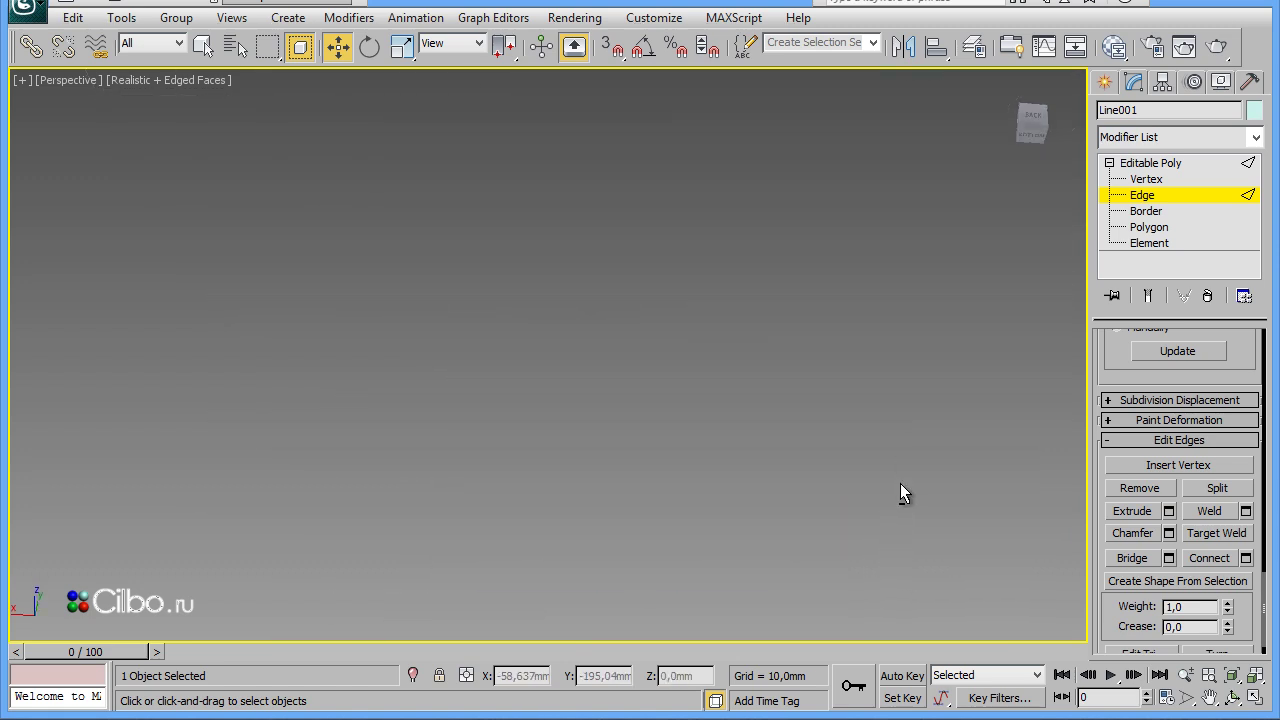
pyautogui.moveTo(903, 351); pyautogui.dragTo(846, 600, button='middle')
pyautogui.scroll(-2, 846, 600)
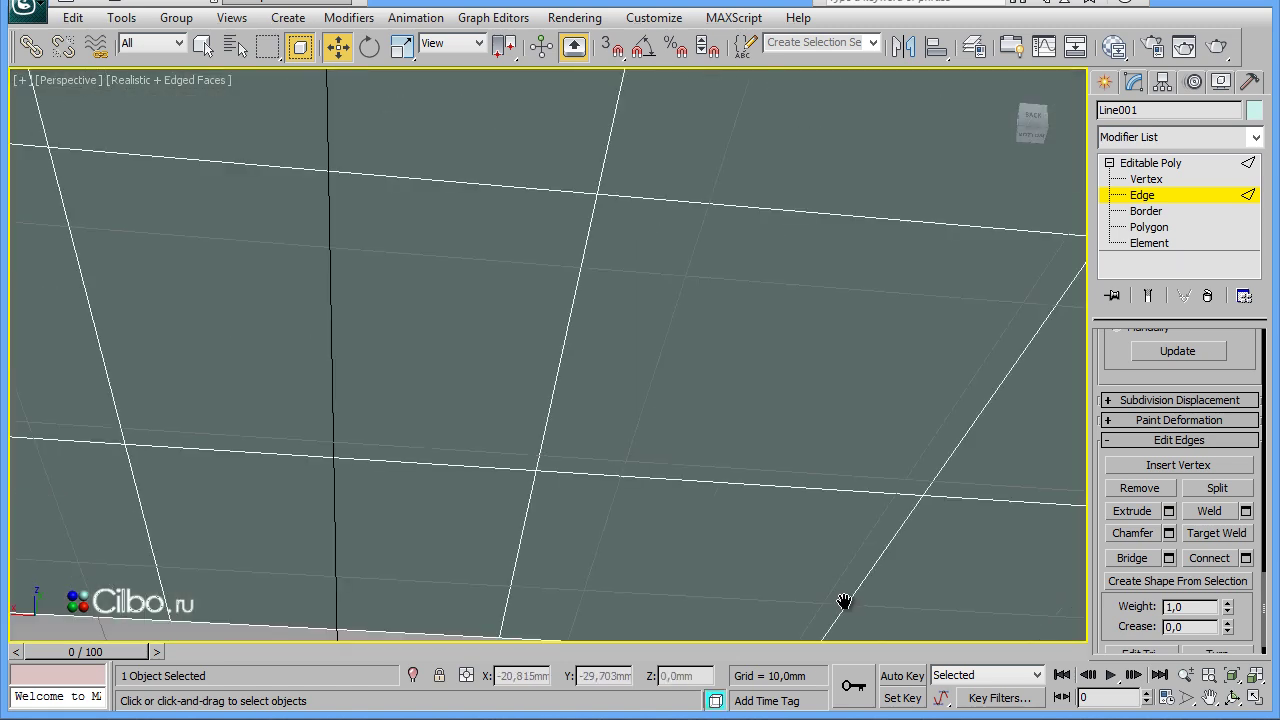
pyautogui.scroll(-5, 846, 600)
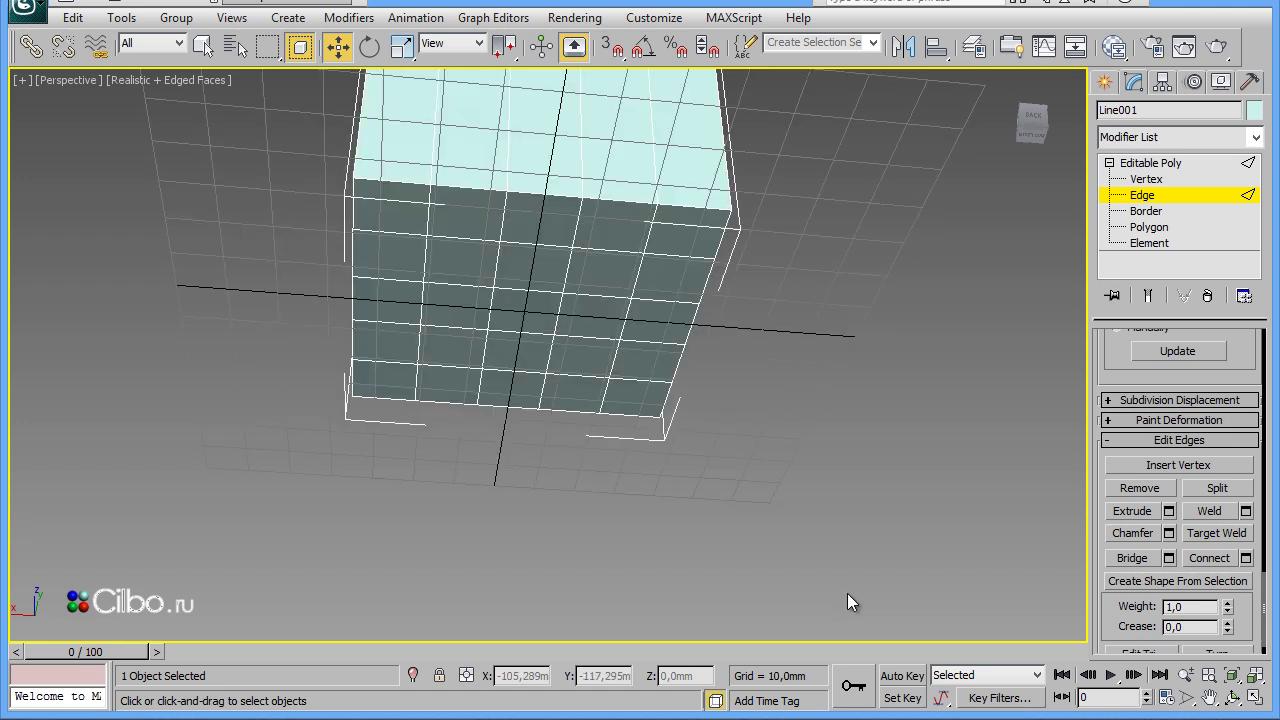
pyautogui.press('g')
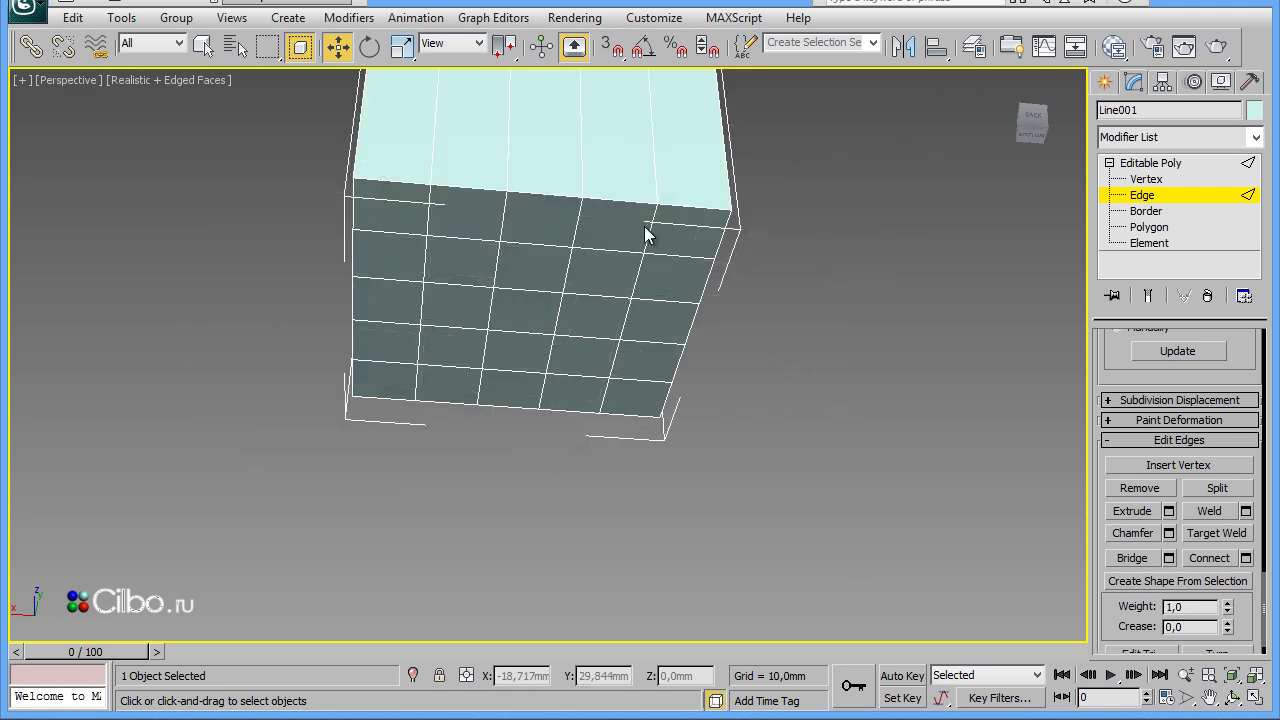
# Select the underside border edges and extend them to the full edge loop
pyautogui.click(625, 202)
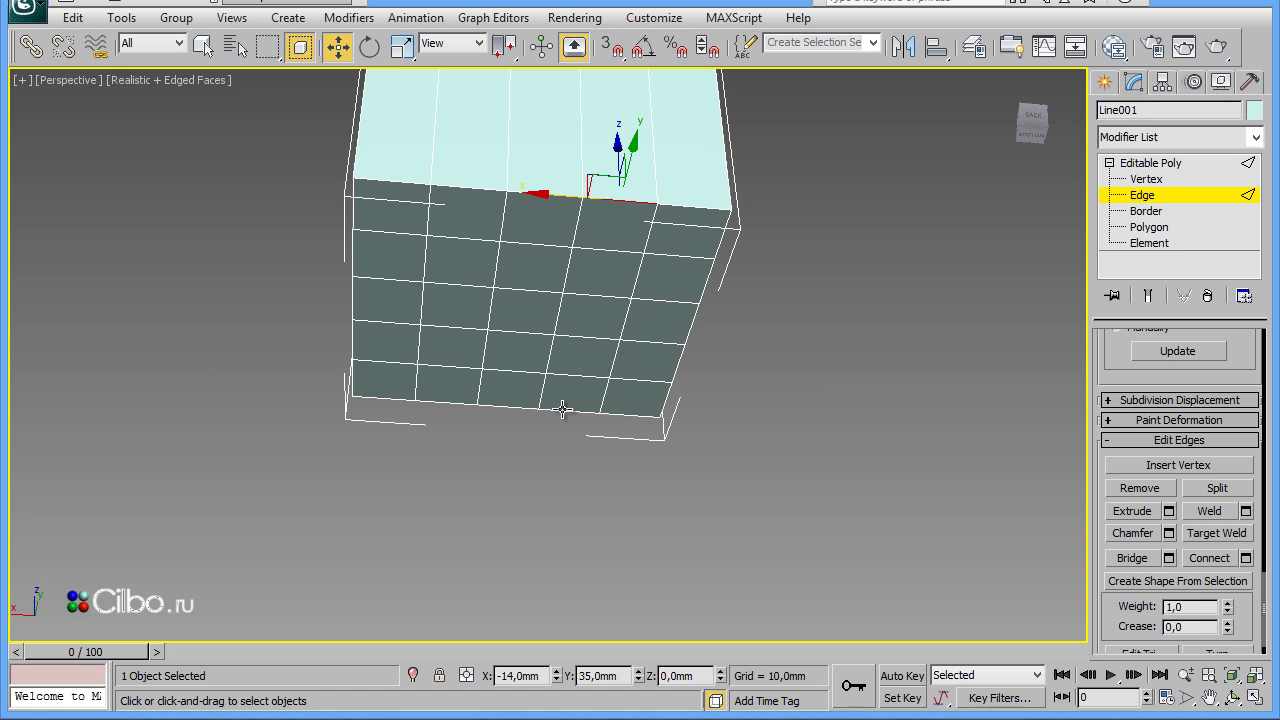
pyautogui.keyDown('ctrl'); pyautogui.click(563, 409); pyautogui.keyUp('ctrl')
pyautogui.keyDown('ctrl'); pyautogui.click(351, 342); pyautogui.keyUp('ctrl')
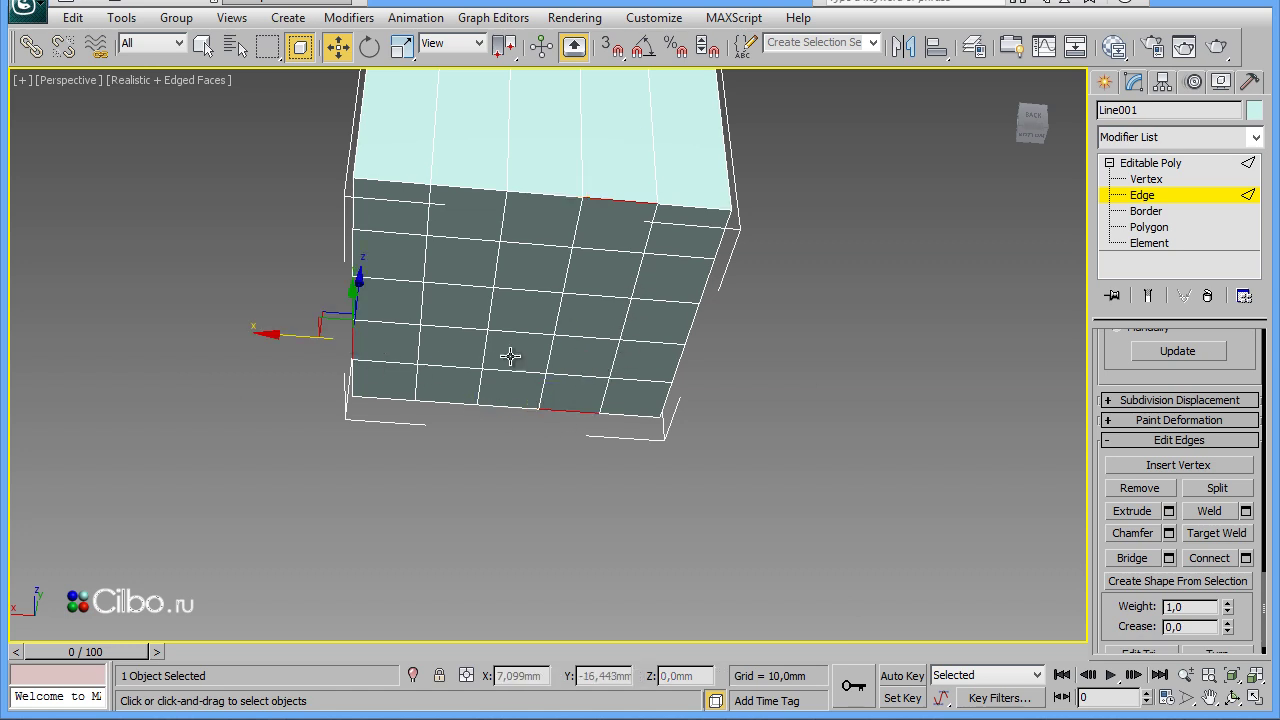
pyautogui.keyDown('ctrl'); pyautogui.click(691, 321); pyautogui.keyUp('ctrl')
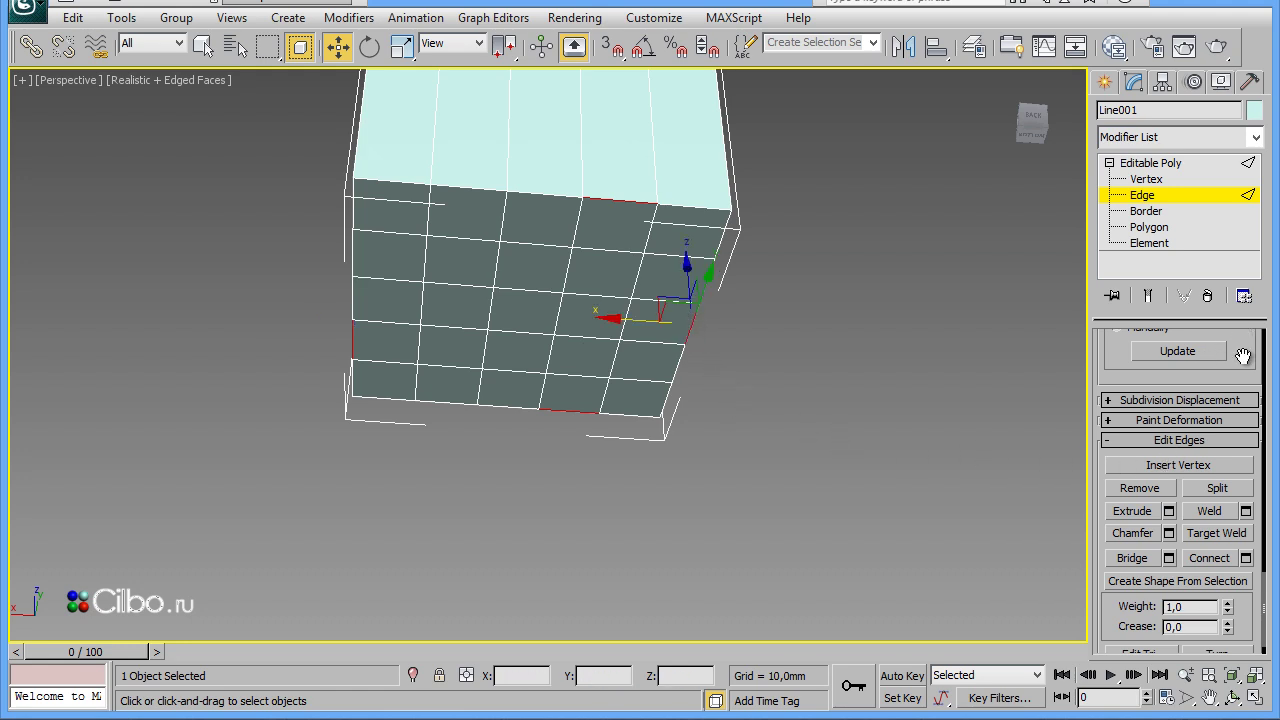
pyautogui.scroll(5, 1235, 350)
pyautogui.scroll(2, 1249, 347)
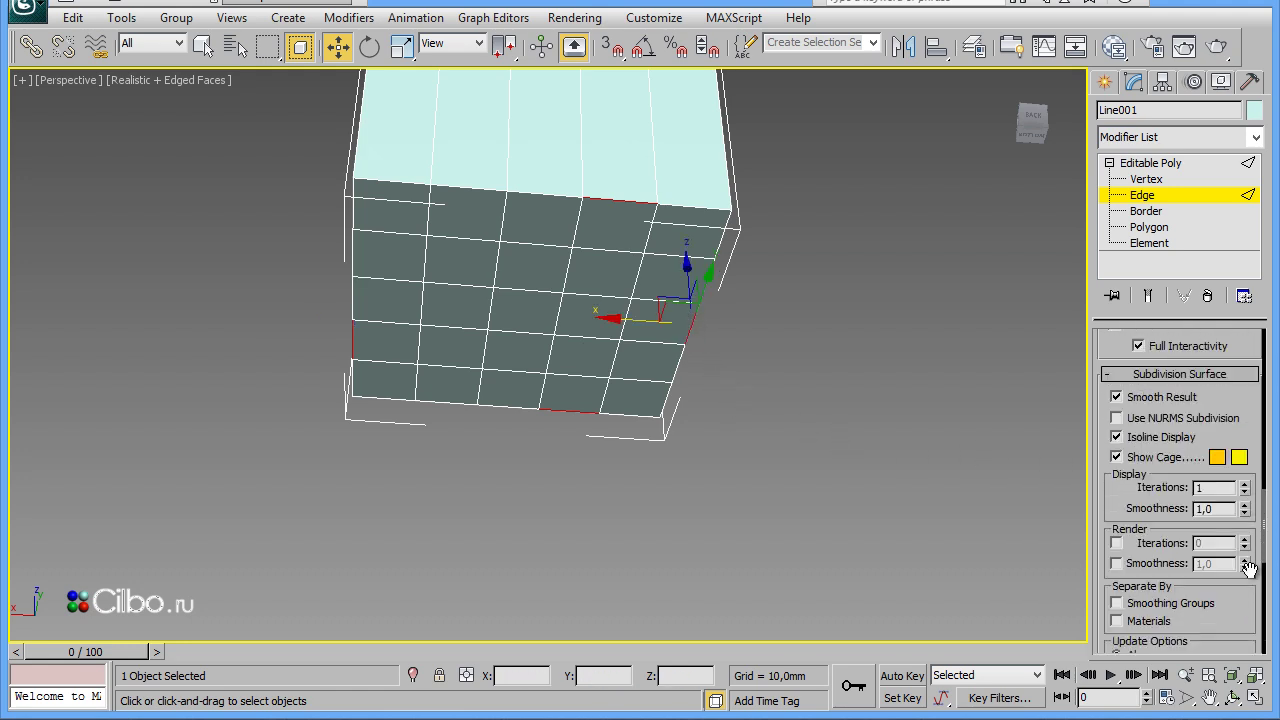
pyautogui.scroll(-10, 1249, 420)
pyautogui.scroll(3, 1249, 430)
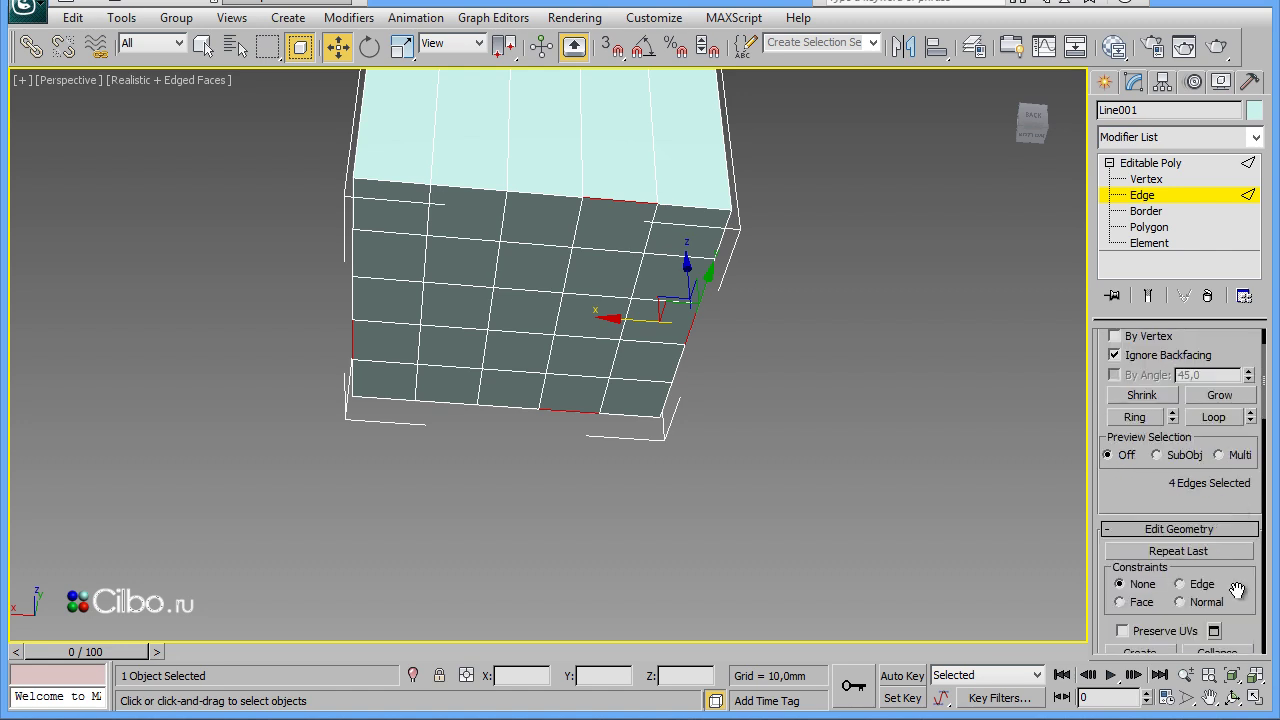
pyautogui.scroll(2, 1249, 430)
pyautogui.click(1228, 488)
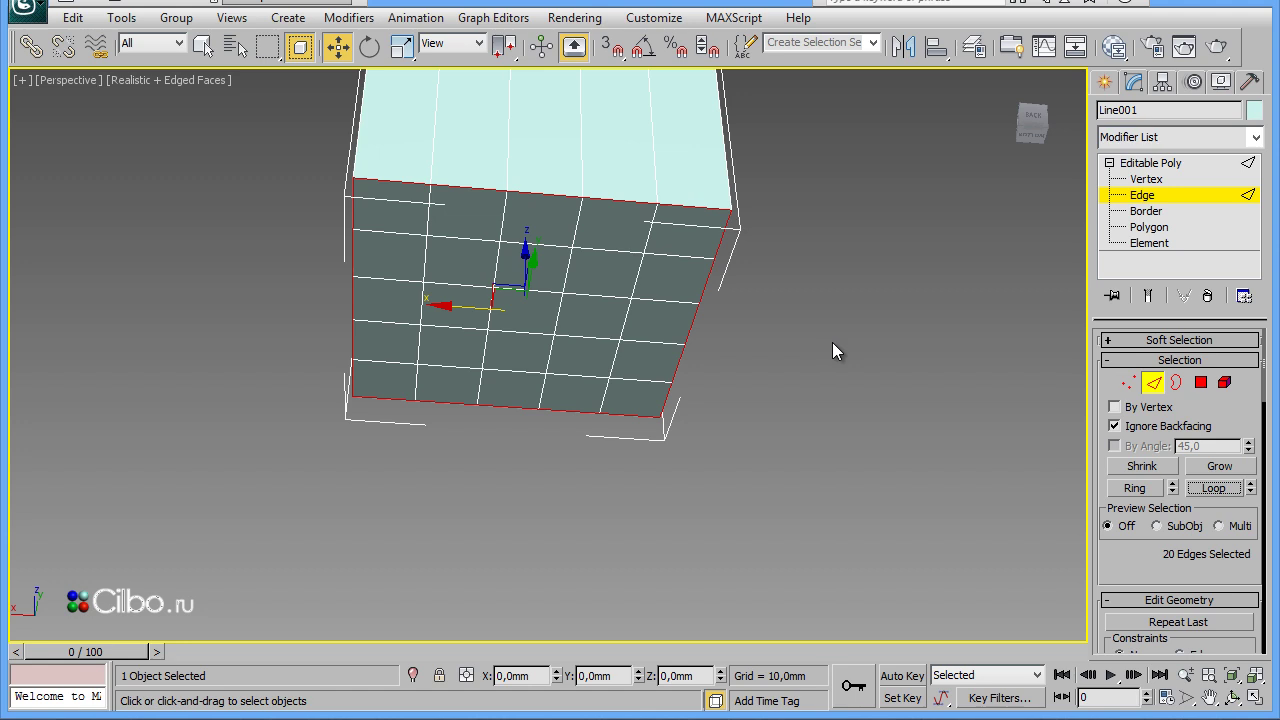
# Add the block's four vertical corner edges to the selection
pyautogui.moveTo(877, 347)
pyautogui.keyDown('alt'); pyautogui.mouseDown(button='middle')
pyautogui.moveTo(891, 368)
pyautogui.moveTo(901, 351)
pyautogui.mouseUp(button='middle'); pyautogui.keyUp('alt')
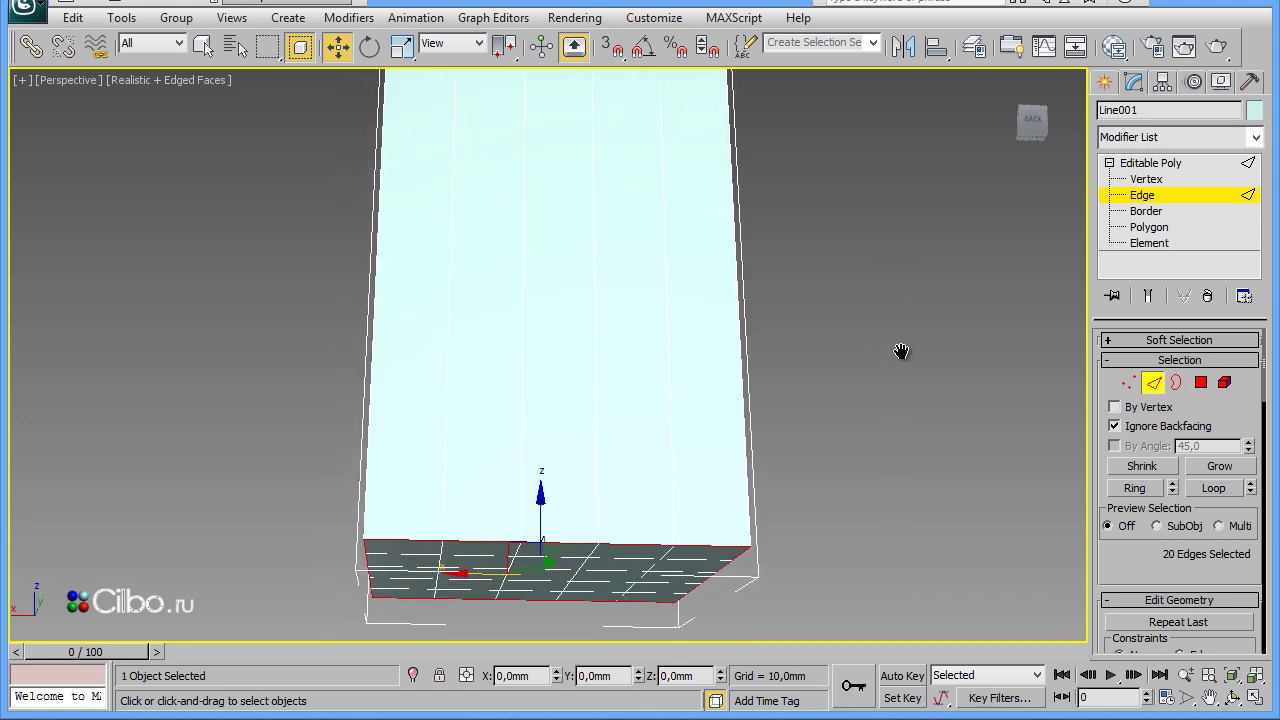
pyautogui.keyDown('ctrl'); pyautogui.click(367, 455); pyautogui.keyUp('ctrl')
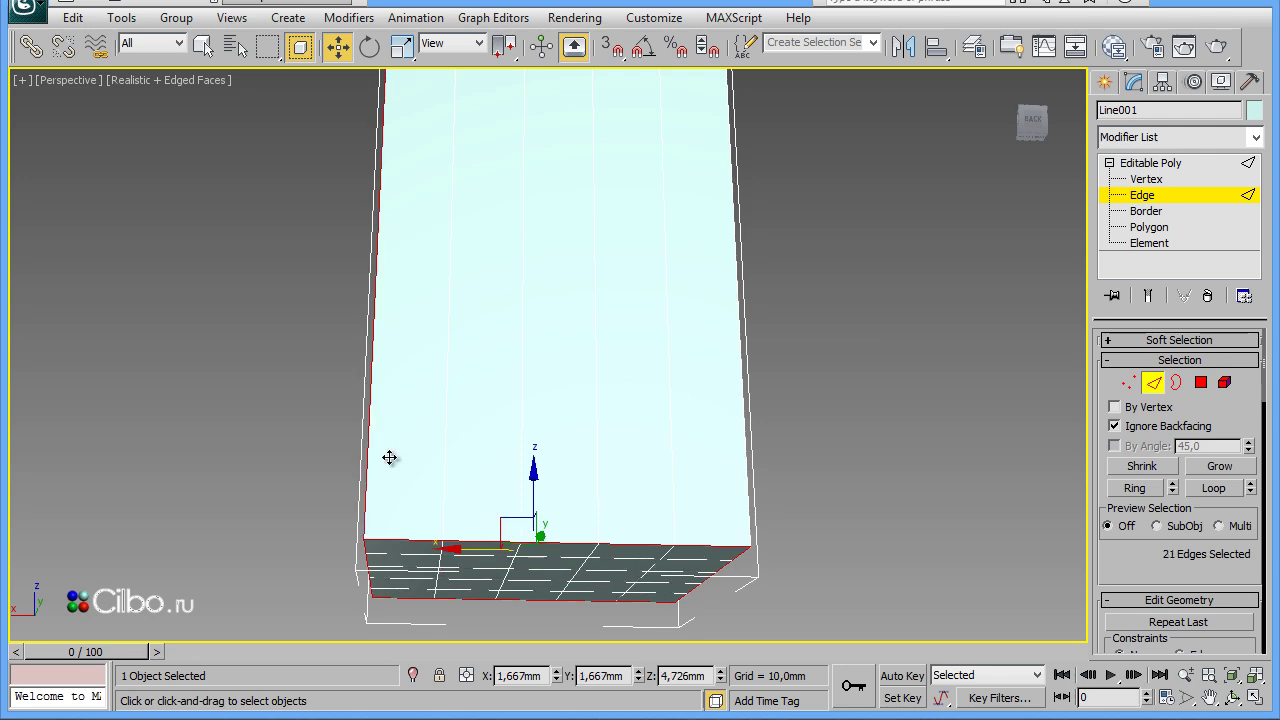
pyautogui.keyDown('ctrl'); pyautogui.click(762, 467); pyautogui.keyUp('ctrl')
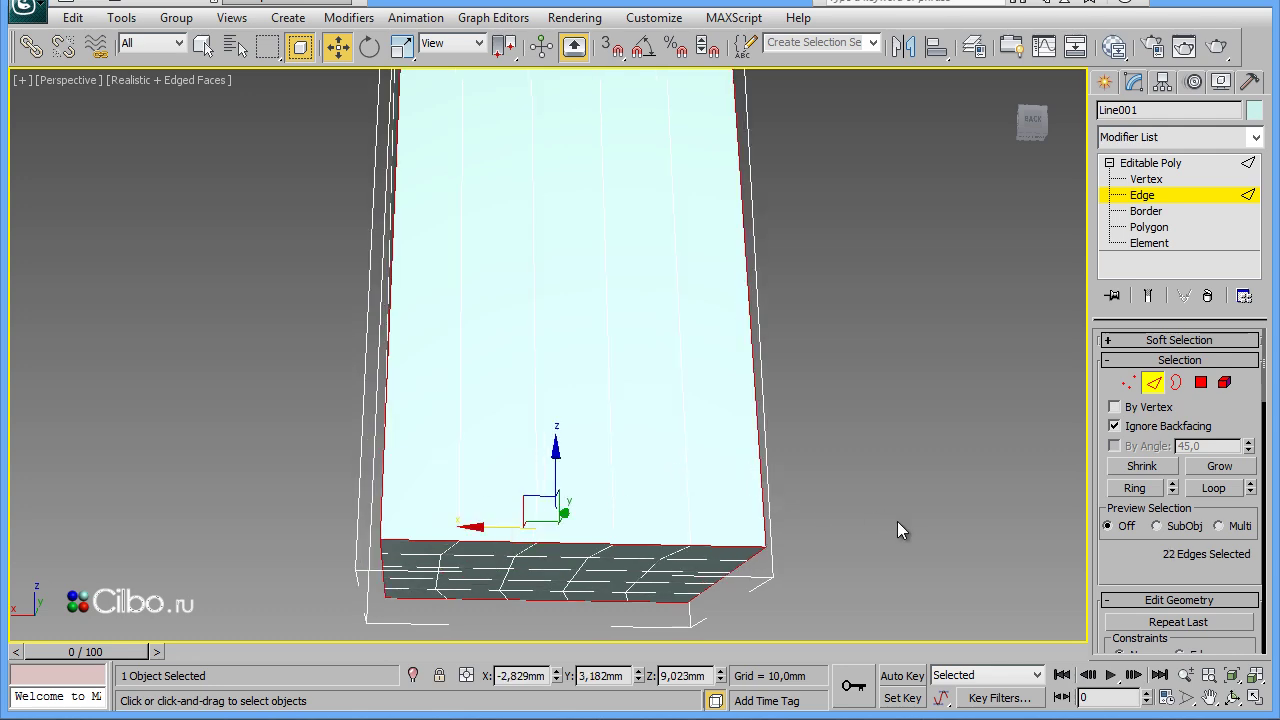
pyautogui.keyDown('alt'); pyautogui.moveTo(994, 494); pyautogui.dragTo(678, 495, button='middle'); pyautogui.keyUp('alt')
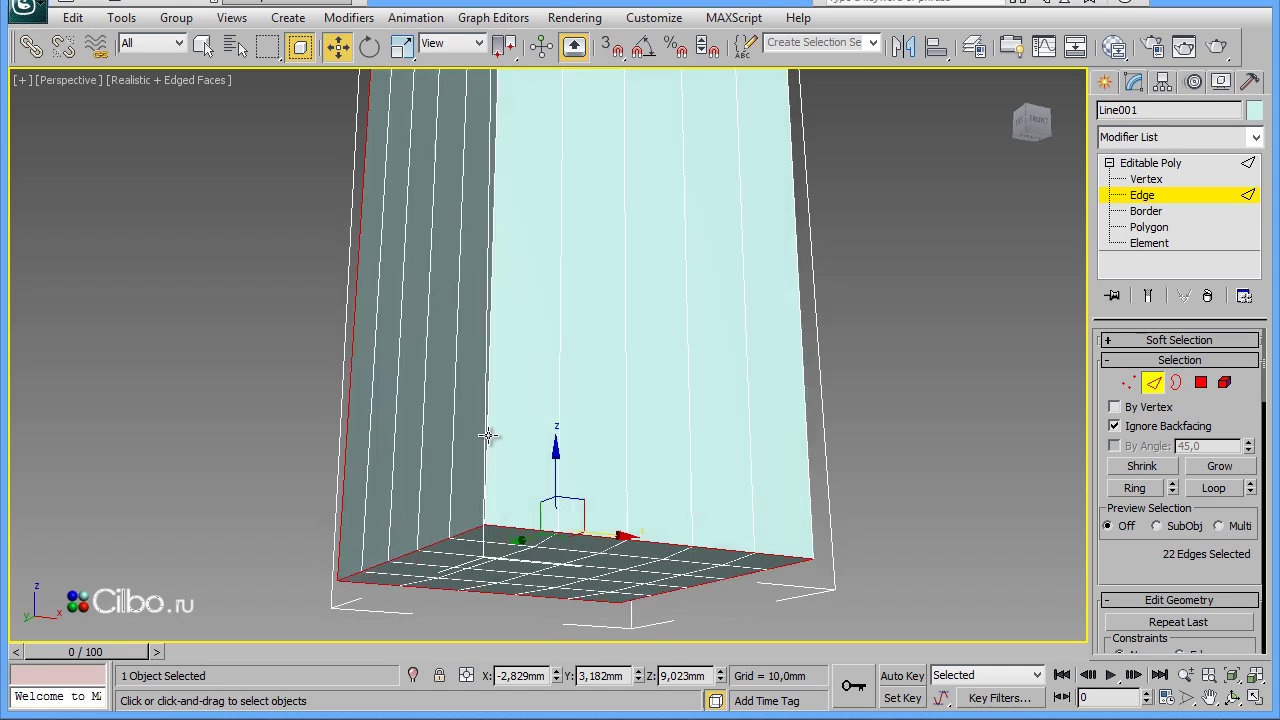
pyautogui.keyDown('ctrl'); pyautogui.click(488, 435); pyautogui.keyUp('ctrl')
pyautogui.keyDown('ctrl'); pyautogui.click(806, 442); pyautogui.keyUp('ctrl')
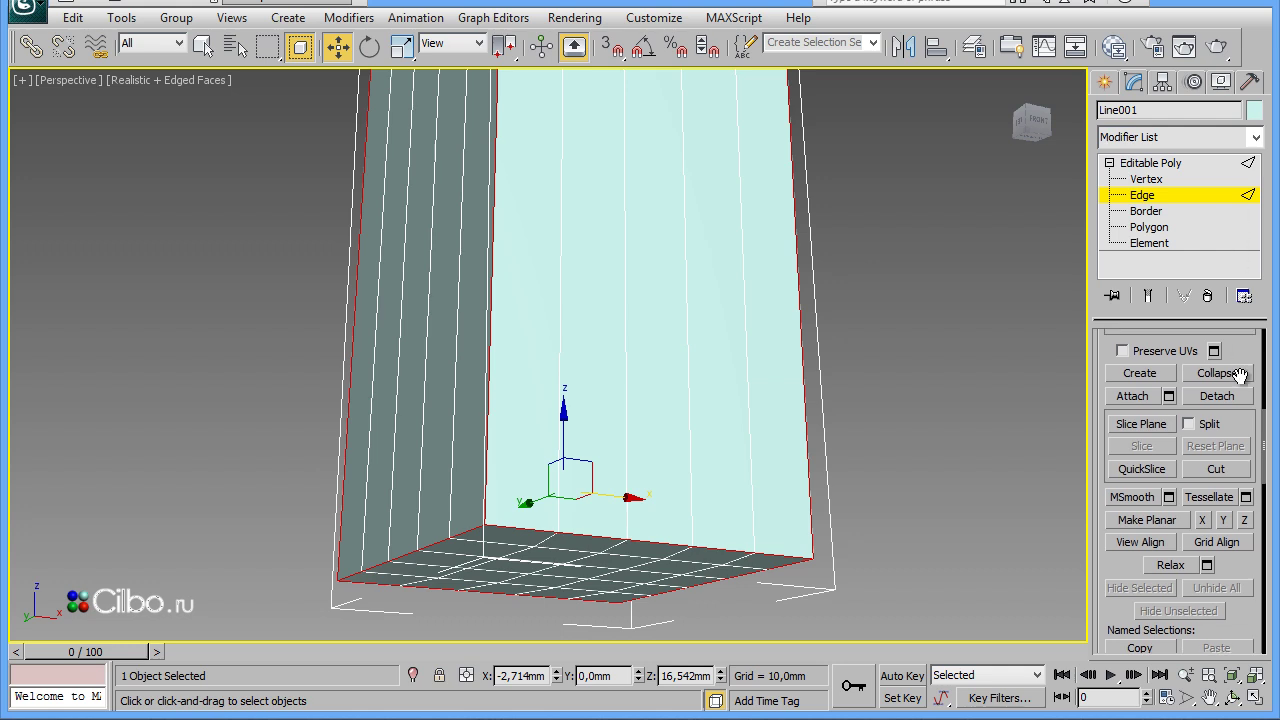
# Chamfer the selected edges by 1,5mm, then deselect and leave edge editing
pyautogui.moveTo(1252, 615); pyautogui.dragTo(1243, 7)
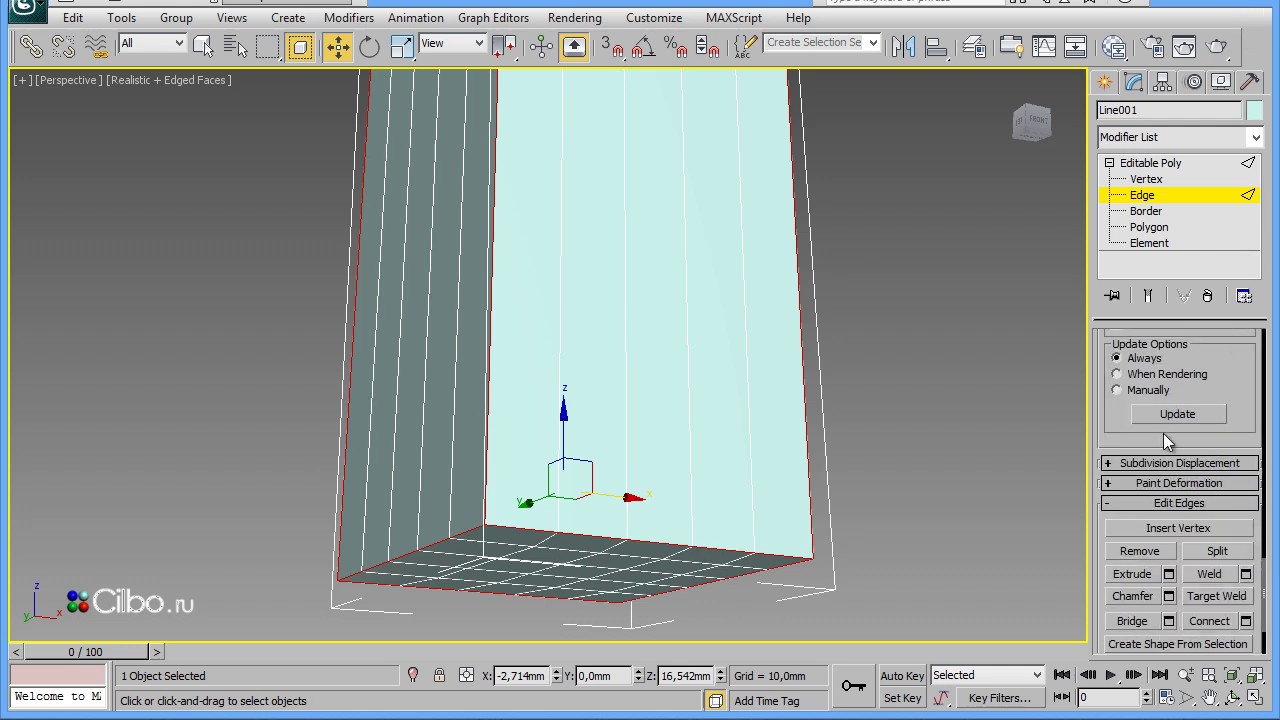
pyautogui.click(1169, 596)
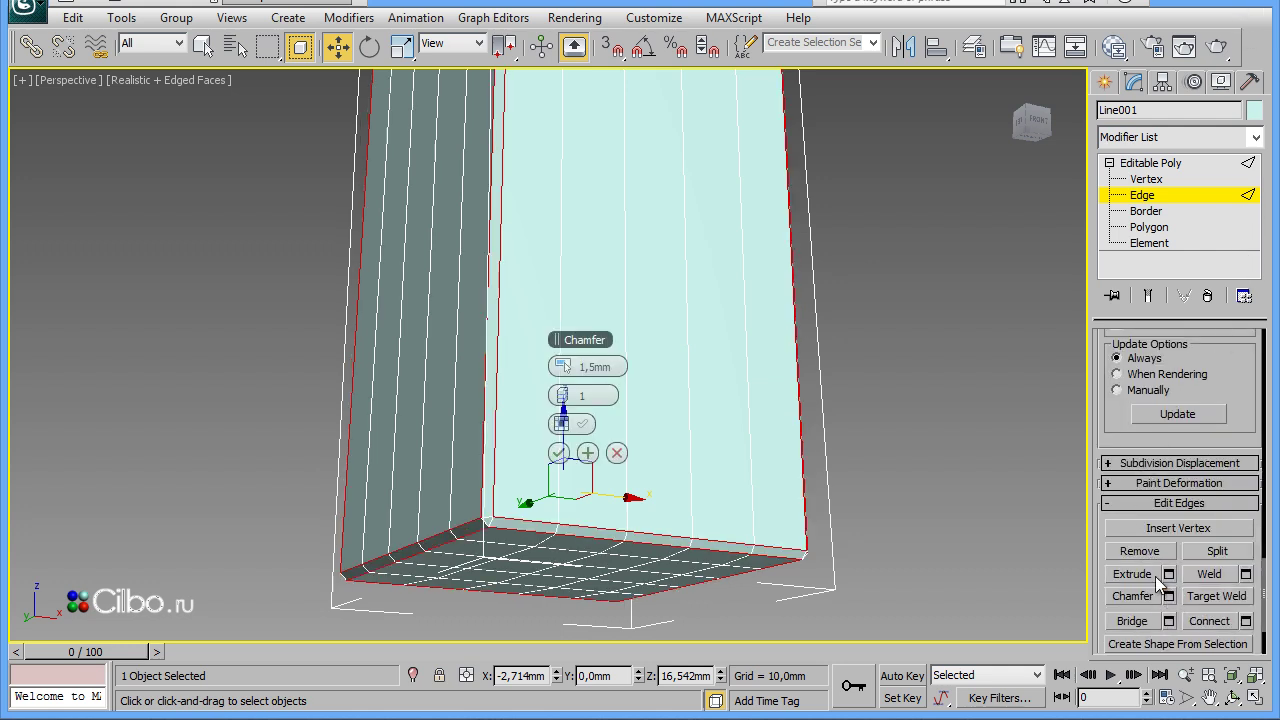
pyautogui.click(558, 453)
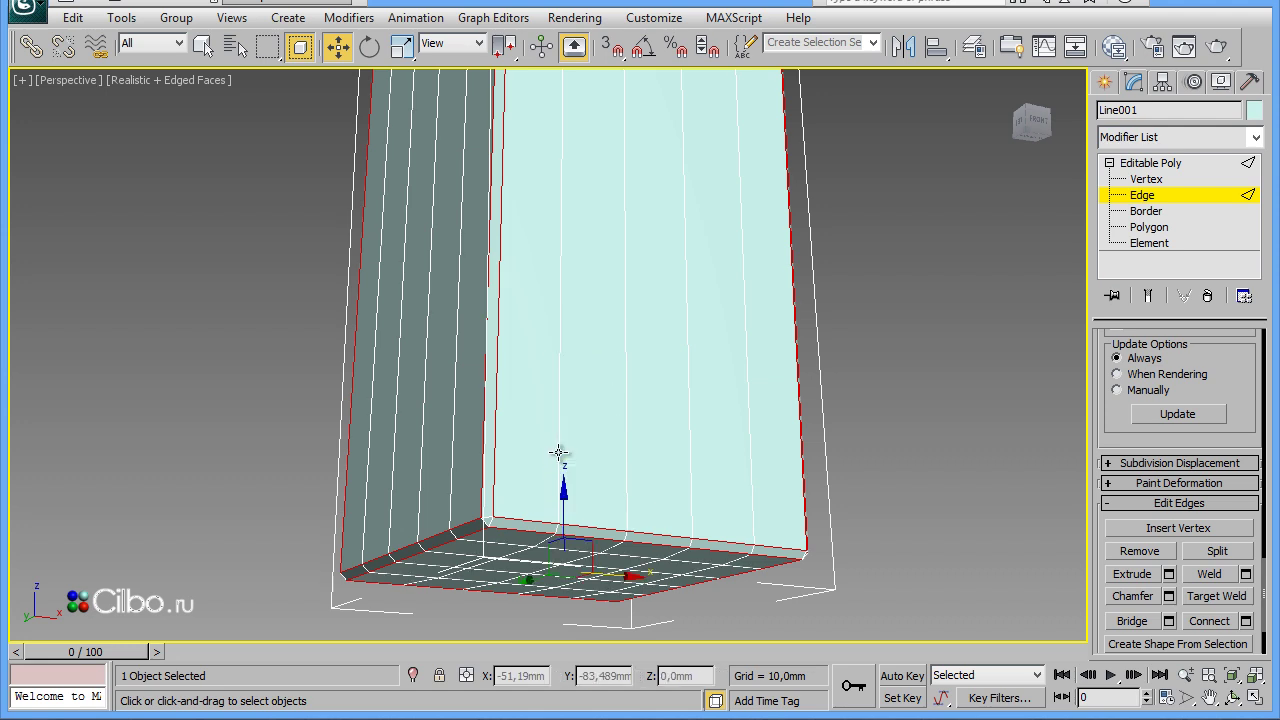
pyautogui.click(904, 417)
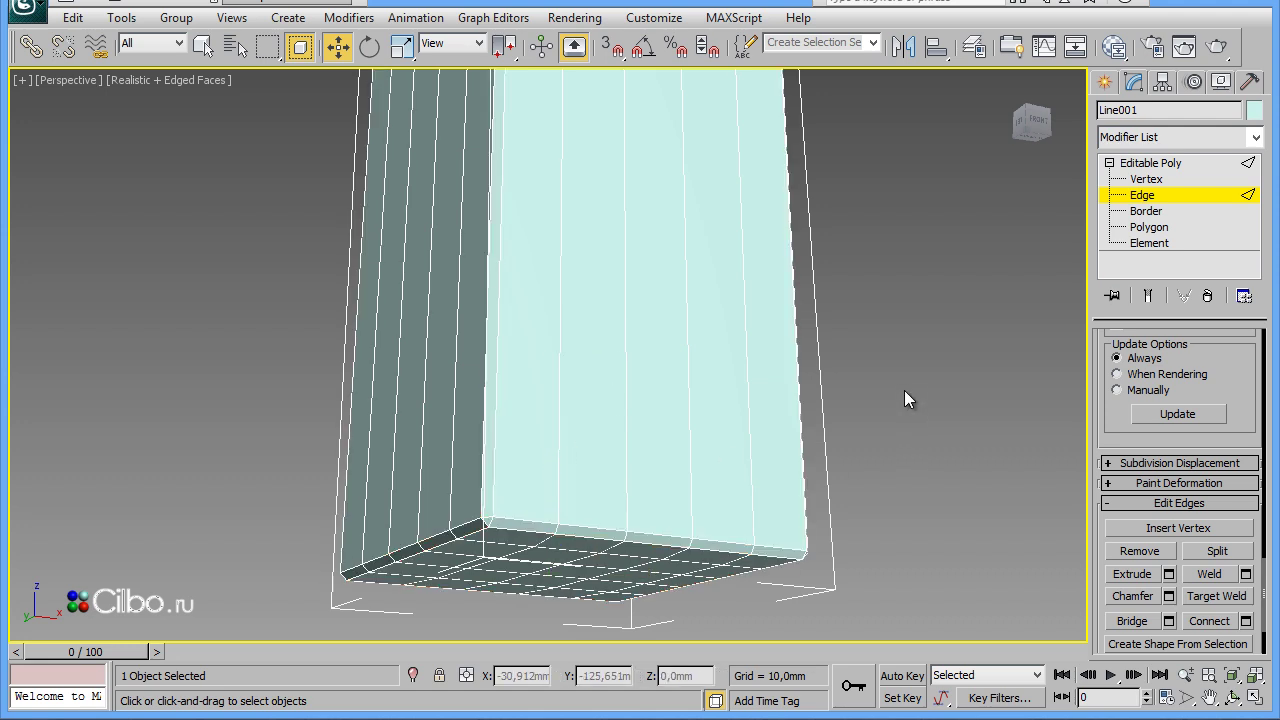
pyautogui.click(1104, 82)
pyautogui.click(1059, 488)
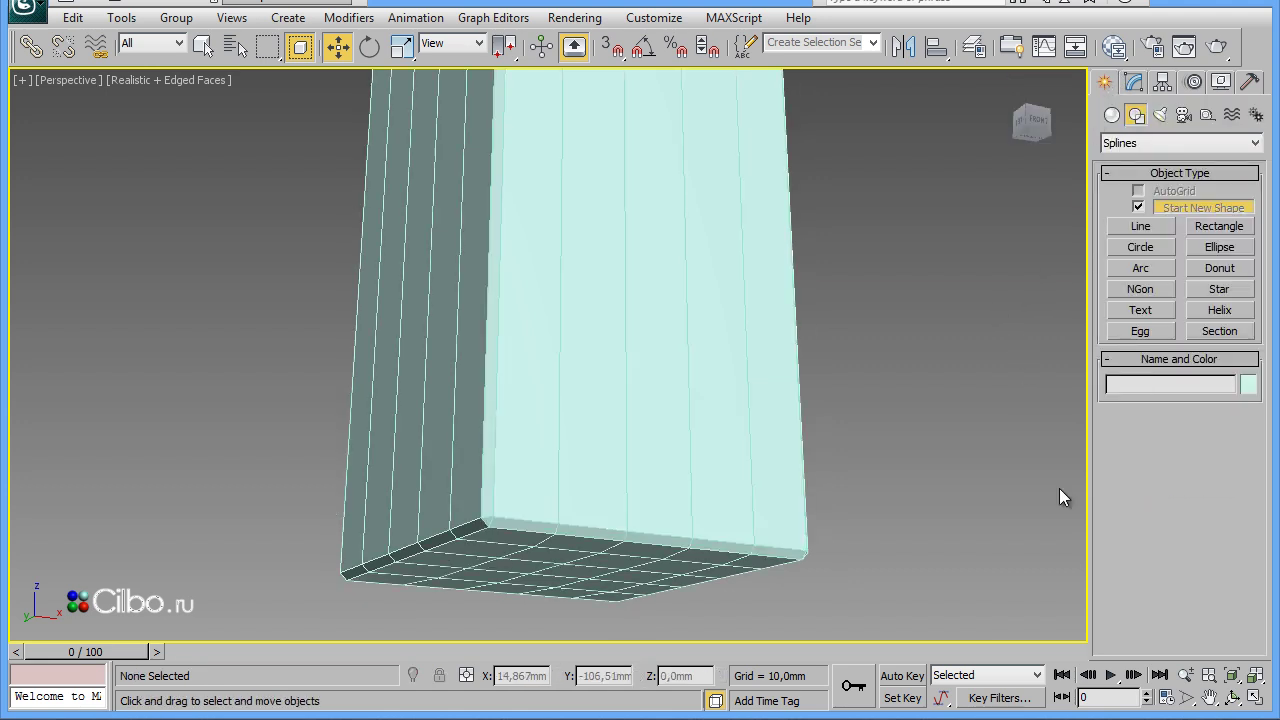
# Fit the whole baluster in view and turn off Edged Faces for smooth shading
pyautogui.click(1256, 675)
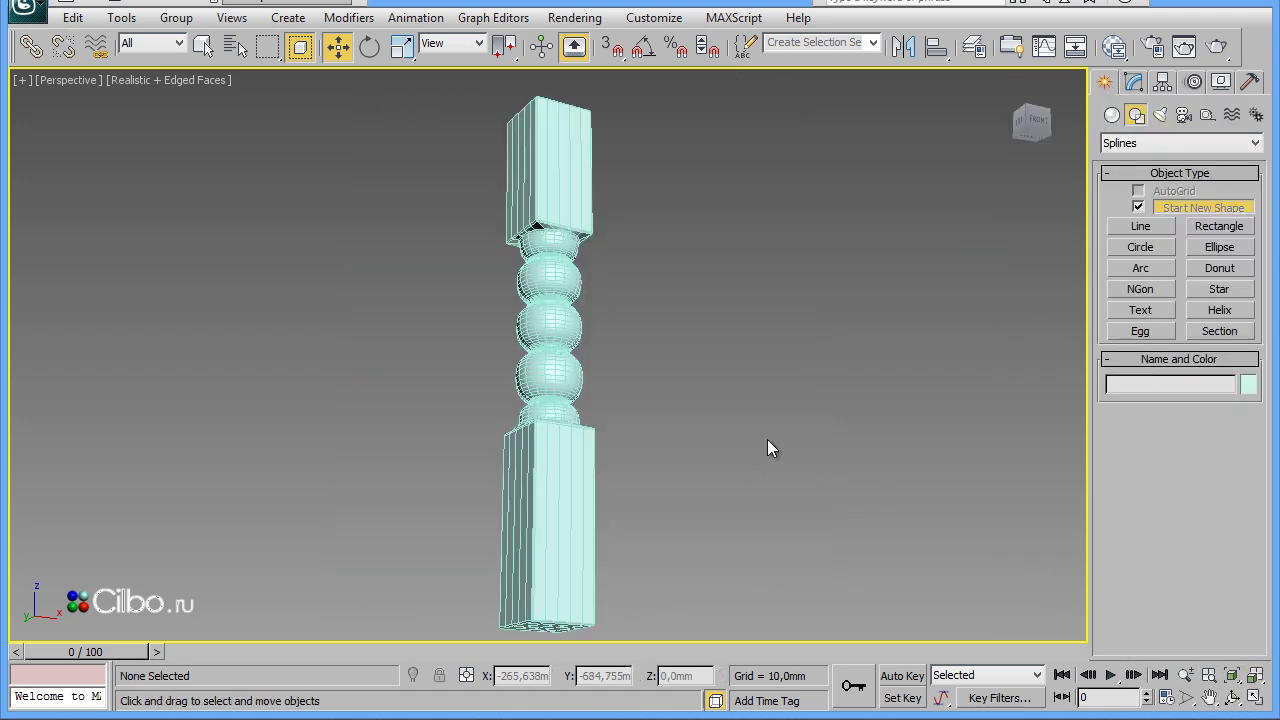
pyautogui.keyDown('alt'); pyautogui.moveTo(766, 442); pyautogui.dragTo(724, 497, button='middle'); pyautogui.keyUp('alt')
pyautogui.press('F4')
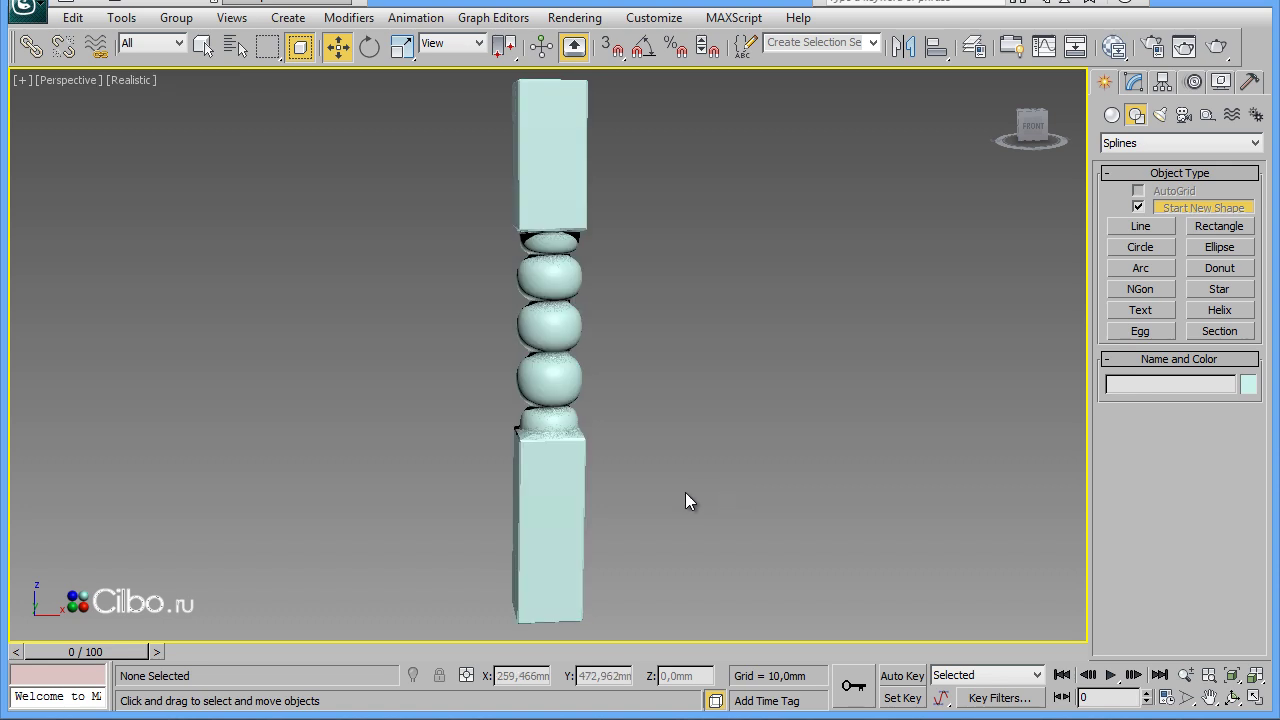
pyautogui.moveTo(713, 450)
pyautogui.keyDown('alt'); pyautogui.mouseDown(button='middle')
pyautogui.moveTo(703, 473)
pyautogui.moveTo(613, 421)
pyautogui.moveTo(540, 413)
pyautogui.moveTo(539, 467)
pyautogui.moveTo(656, 470)
pyautogui.moveTo(744, 435)
pyautogui.moveTo(877, 421)
pyautogui.moveTo(795, 320)
pyautogui.moveTo(643, 323)
pyautogui.moveTo(537, 392)
pyautogui.moveTo(600, 449)
pyautogui.moveTo(845, 446)
pyautogui.mouseUp(button='middle'); pyautogui.keyUp('alt')
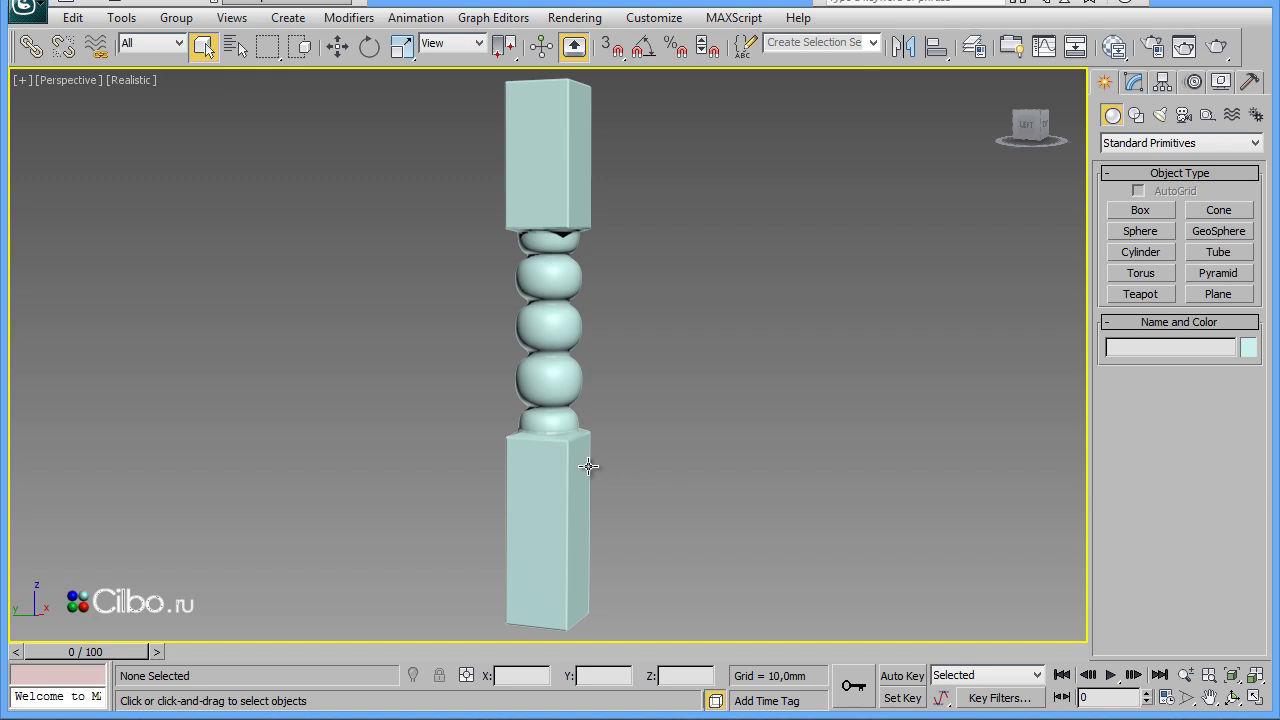
# Maximize the Front view and pan to show the leg's pillar and bulbs
pyautogui.hotkey('alt', 'w')
pyautogui.click(704, 250)
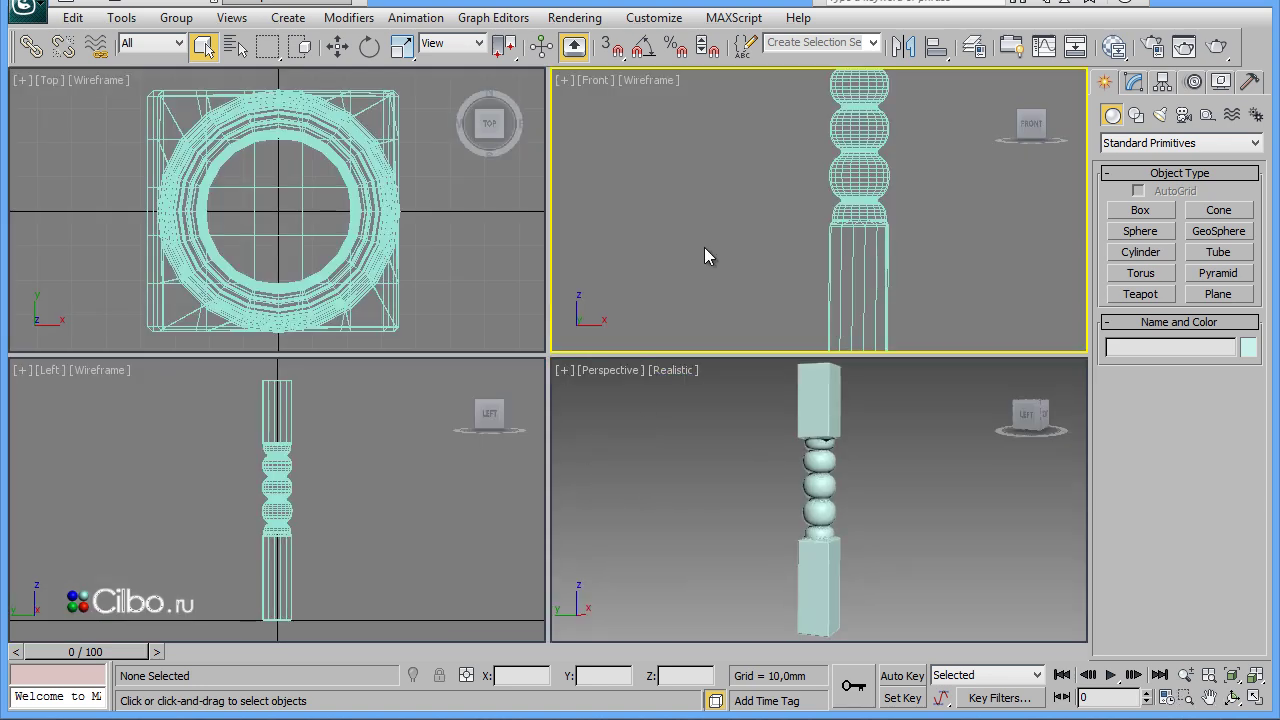
pyautogui.hotkey('alt', 'w')
pyautogui.moveTo(711, 346); pyautogui.dragTo(677, 537, button='middle')
pyautogui.moveTo(651, 303)
pyautogui.mouseDown(button='middle')
pyautogui.moveTo(713, 273)
pyautogui.moveTo(700, 457)
pyautogui.mouseUp(button='middle')
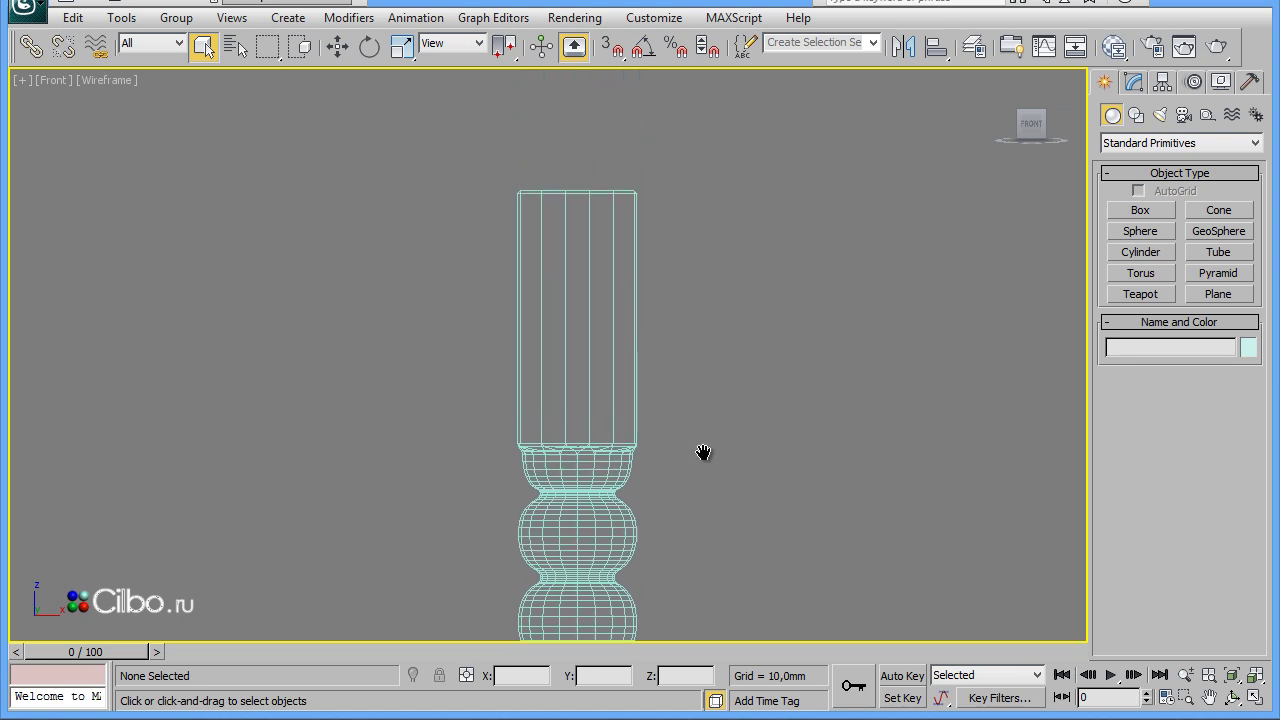
# Select the column, enter Edge level, and uncheck Ignore Backfacing
pyautogui.click(634, 372)
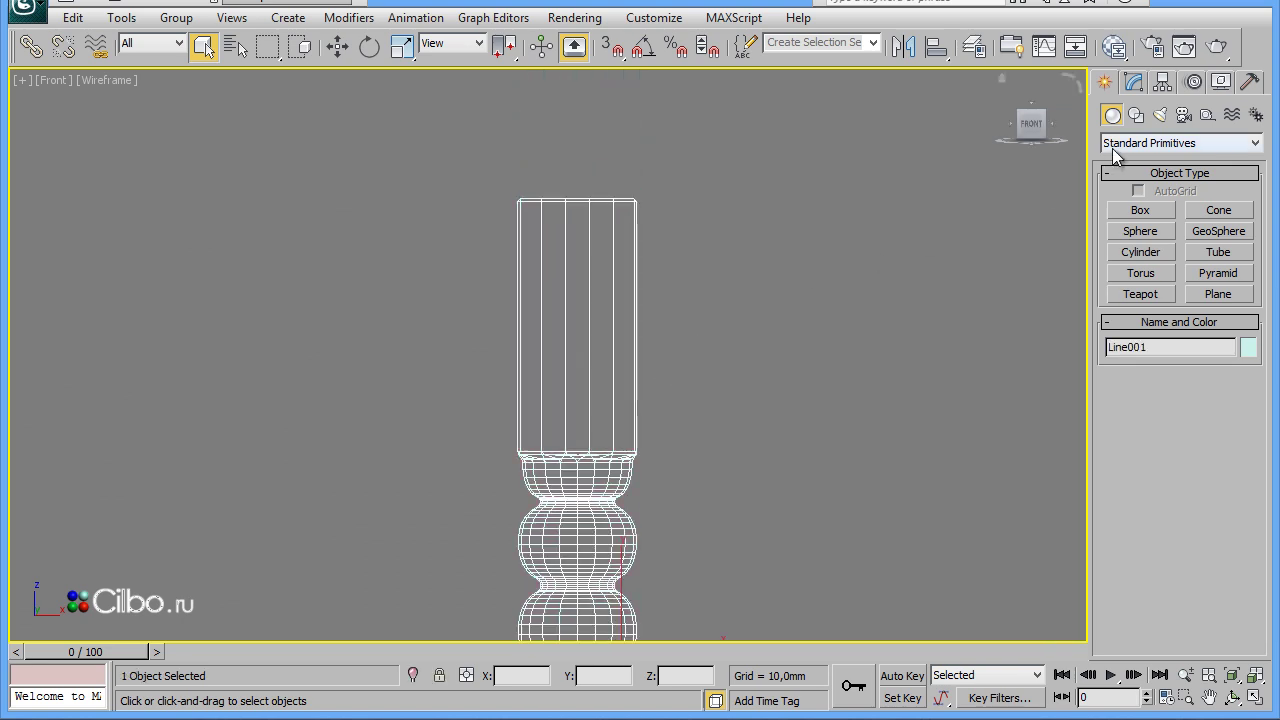
pyautogui.click(1136, 84)
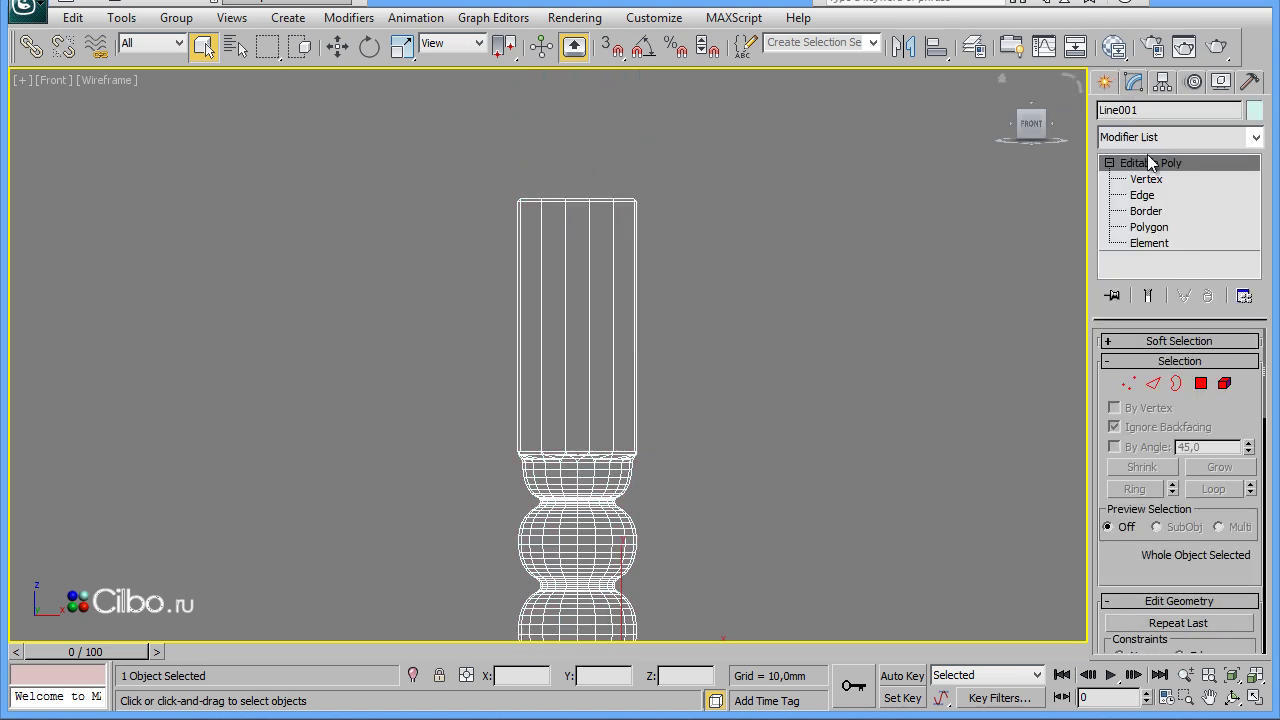
pyautogui.click(1153, 383)
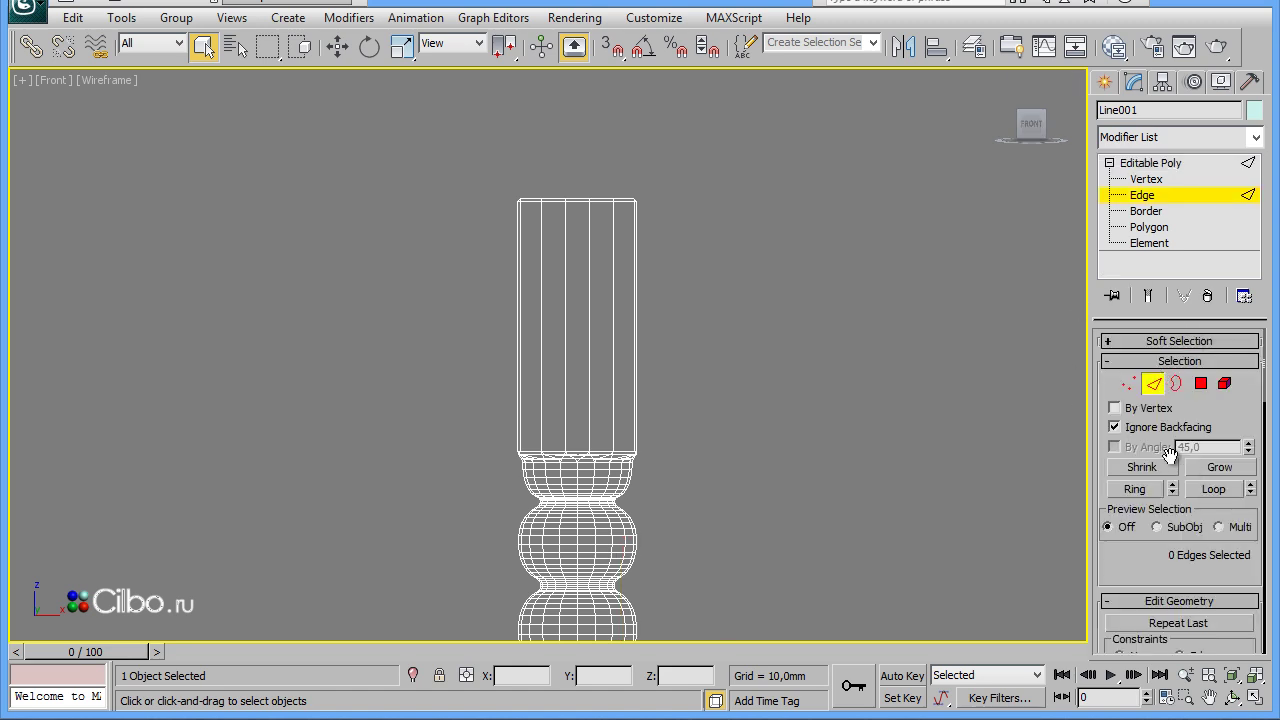
pyautogui.click(1114, 426)
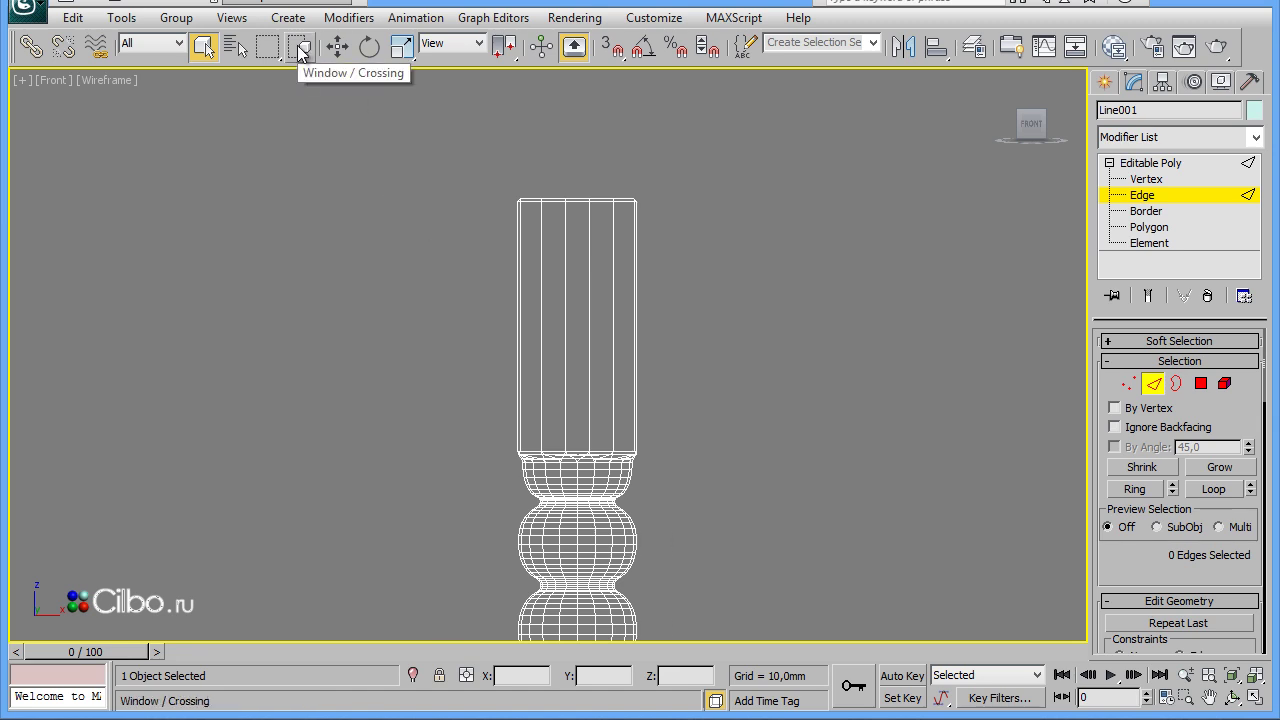
# Connect the top block's vertical edges with a new loop and move it upward
pyautogui.moveTo(782, 368); pyautogui.dragTo(790, 372)
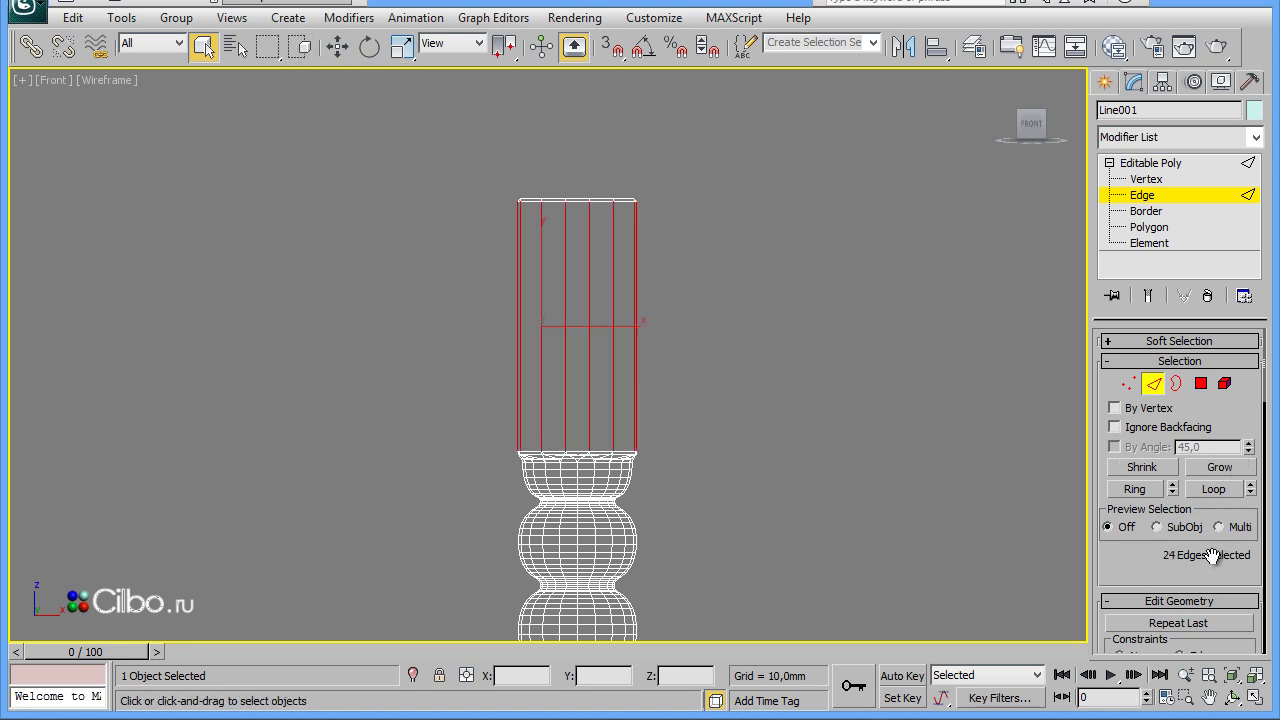
pyautogui.moveTo(1087, 337); pyautogui.dragTo(904, 331)
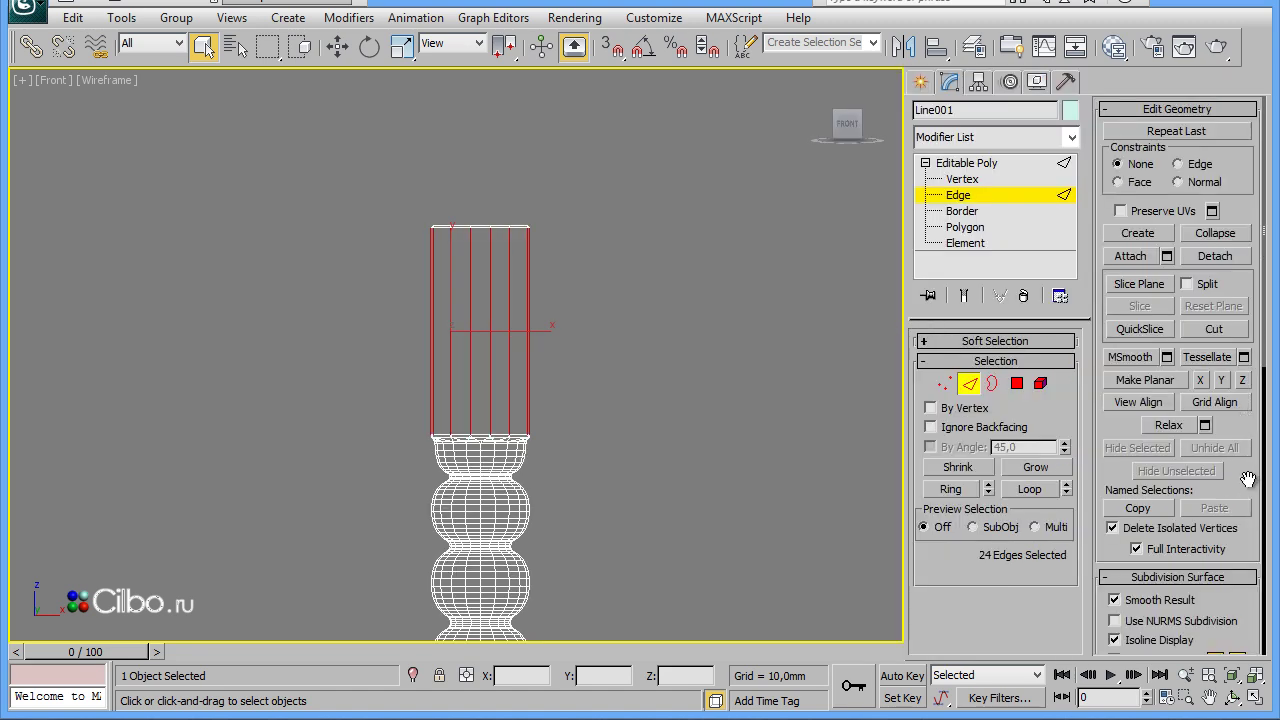
pyautogui.moveTo(1248, 468); pyautogui.dragTo(1246, 410)
pyautogui.scroll(-5, 1246, 410)
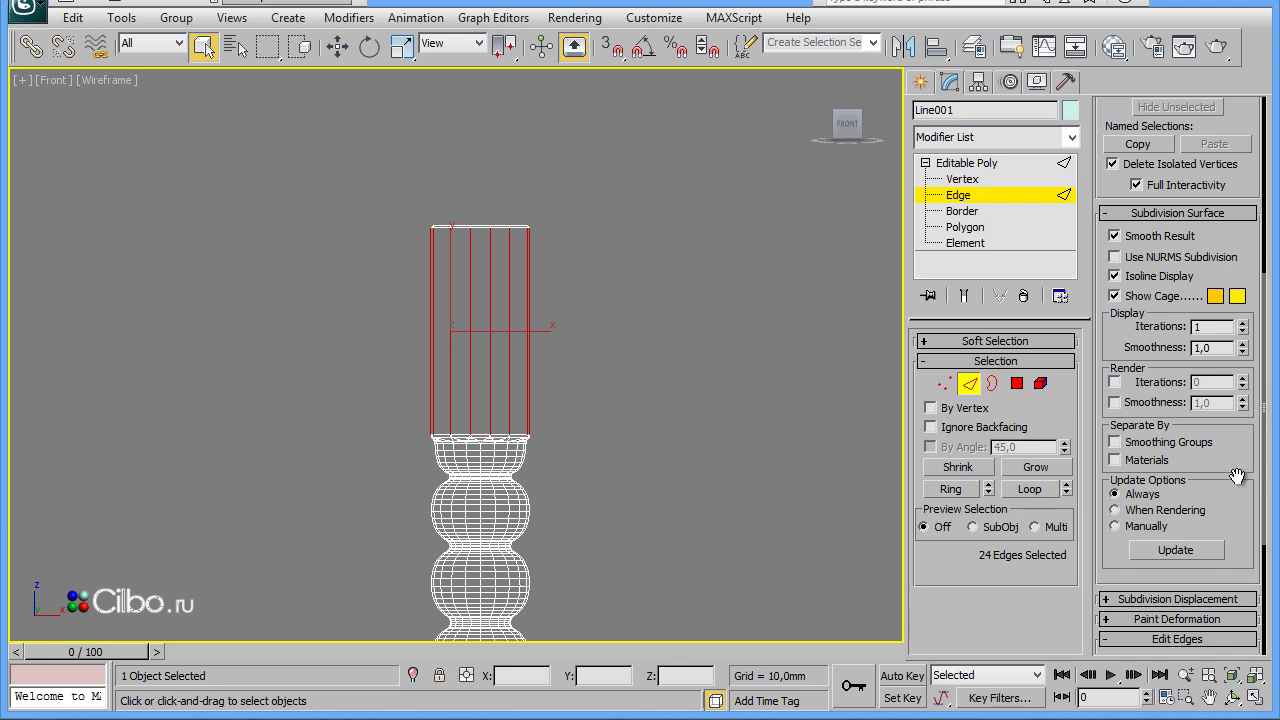
pyautogui.moveTo(1240, 506); pyautogui.dragTo(1225, 250)
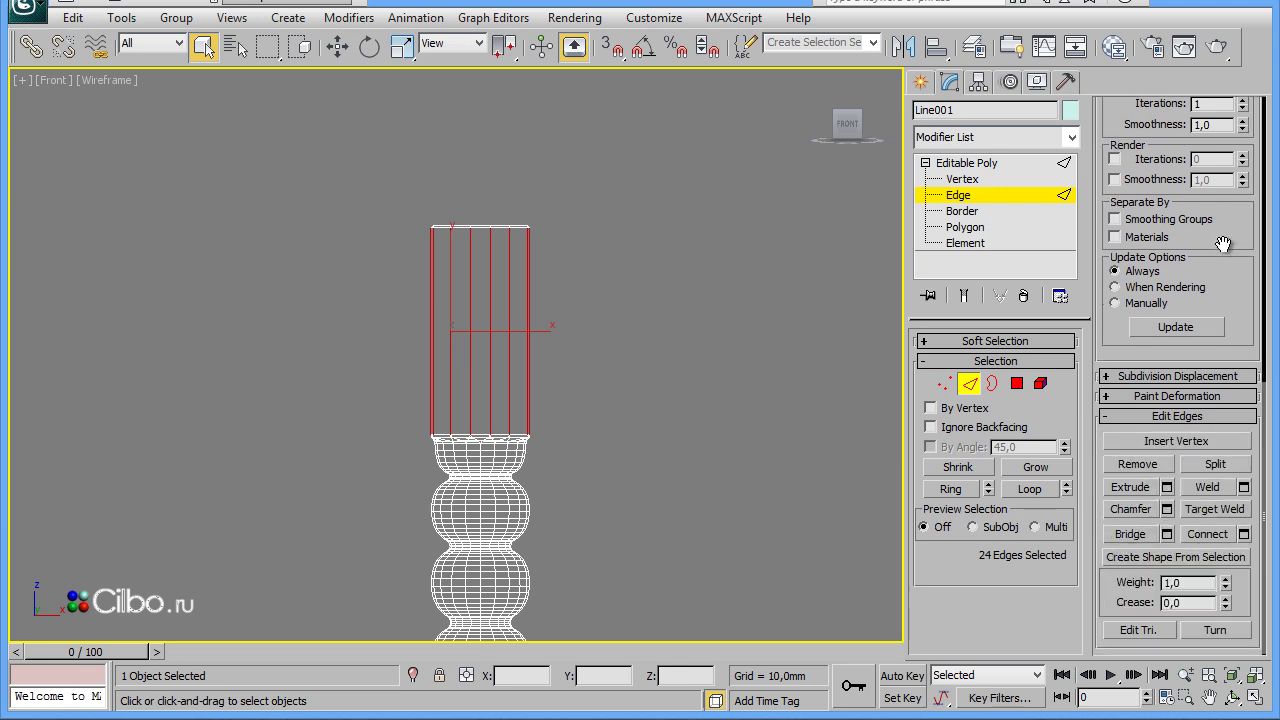
pyautogui.click(1209, 535)
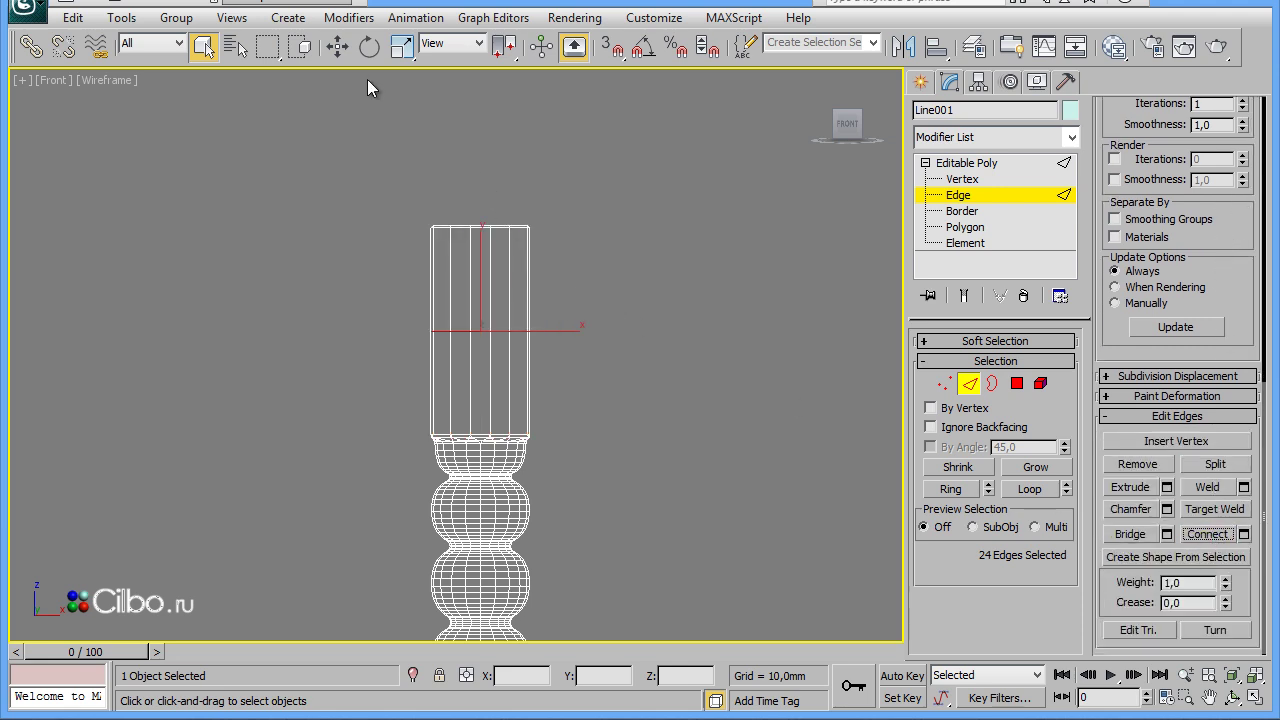
pyautogui.click(336, 46)
pyautogui.moveTo(487, 263)
pyautogui.mouseDown()
pyautogui.moveTo(480, 210)
pyautogui.moveTo(479, 243)
pyautogui.mouseUp()
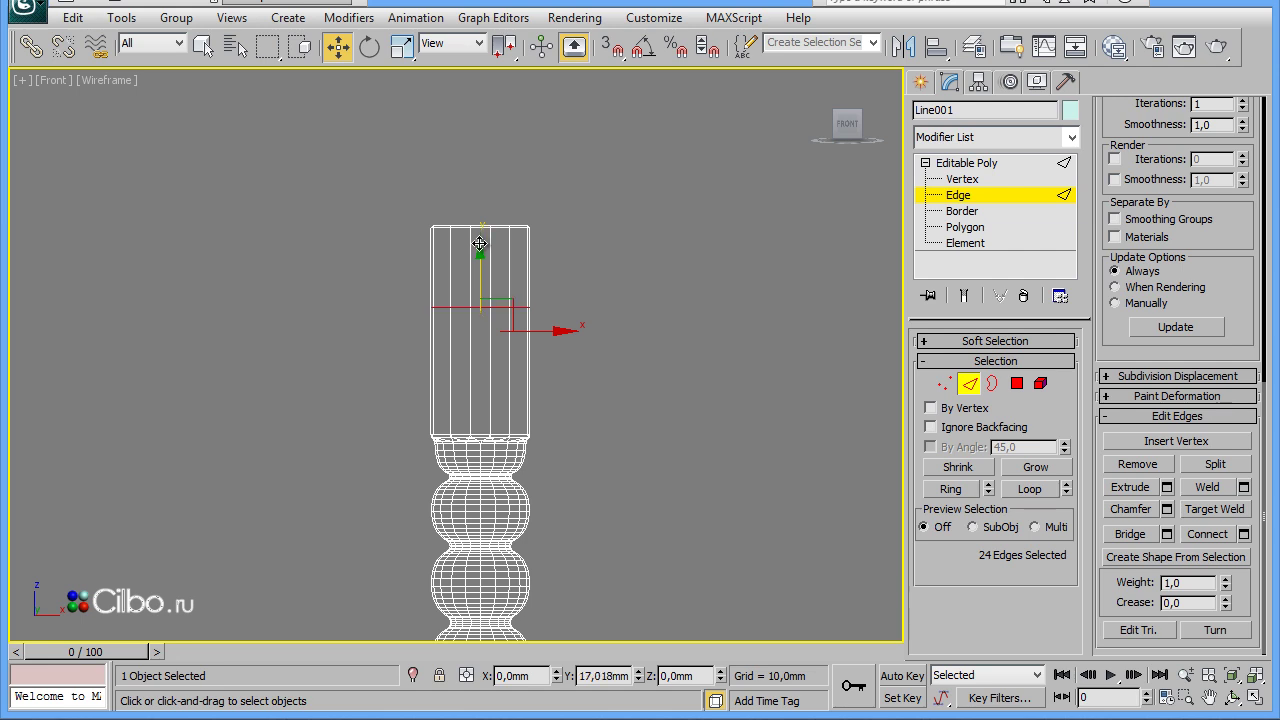
# Select the lower block's vertical edges and connect them with 2 segments
pyautogui.click(630, 407)
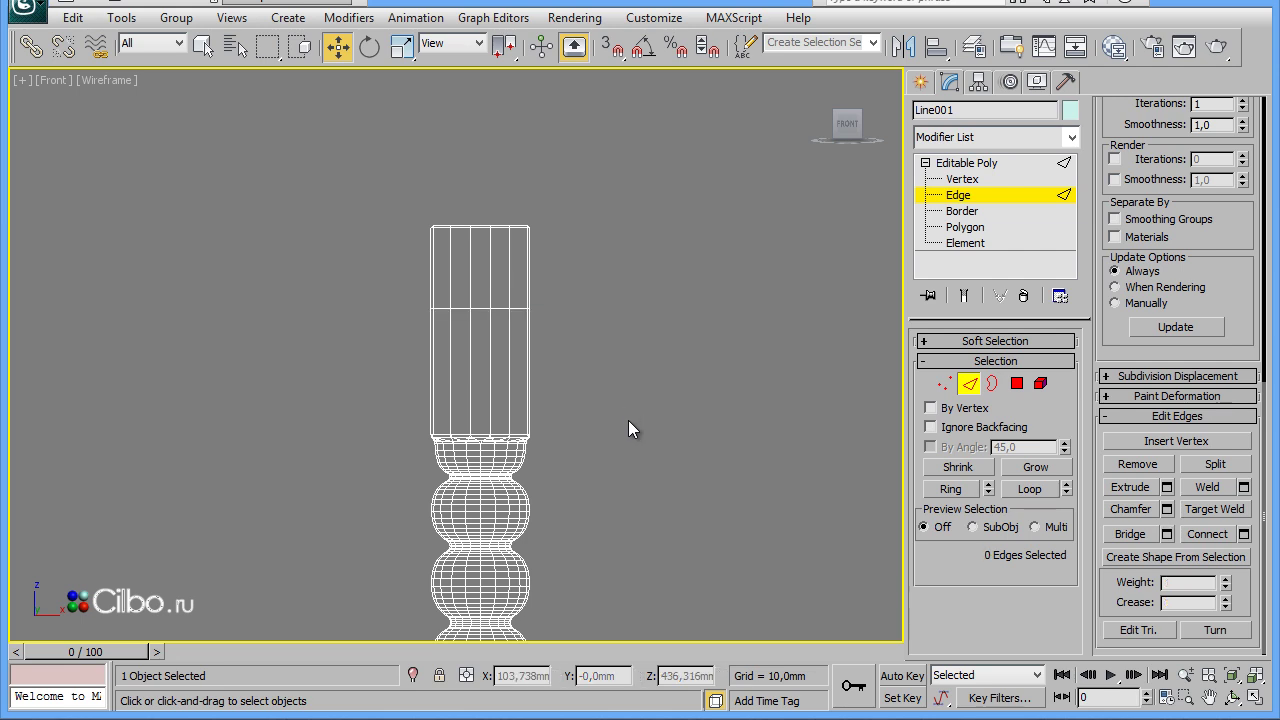
pyautogui.moveTo(628, 420); pyautogui.dragTo(632, 260, button='middle')
pyautogui.moveTo(723, 586)
pyautogui.mouseDown(button='middle')
pyautogui.moveTo(715, 375)
pyautogui.moveTo(737, 451)
pyautogui.mouseUp(button='middle')
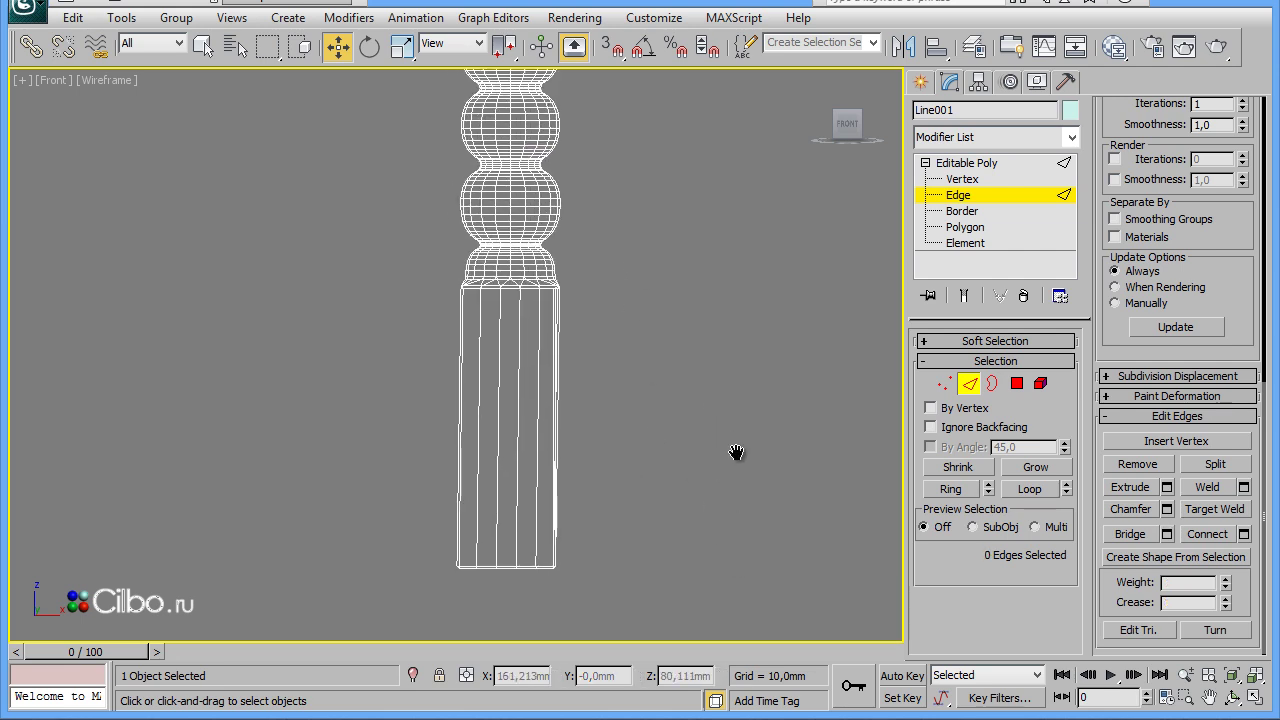
pyautogui.moveTo(414, 373); pyautogui.dragTo(742, 457)
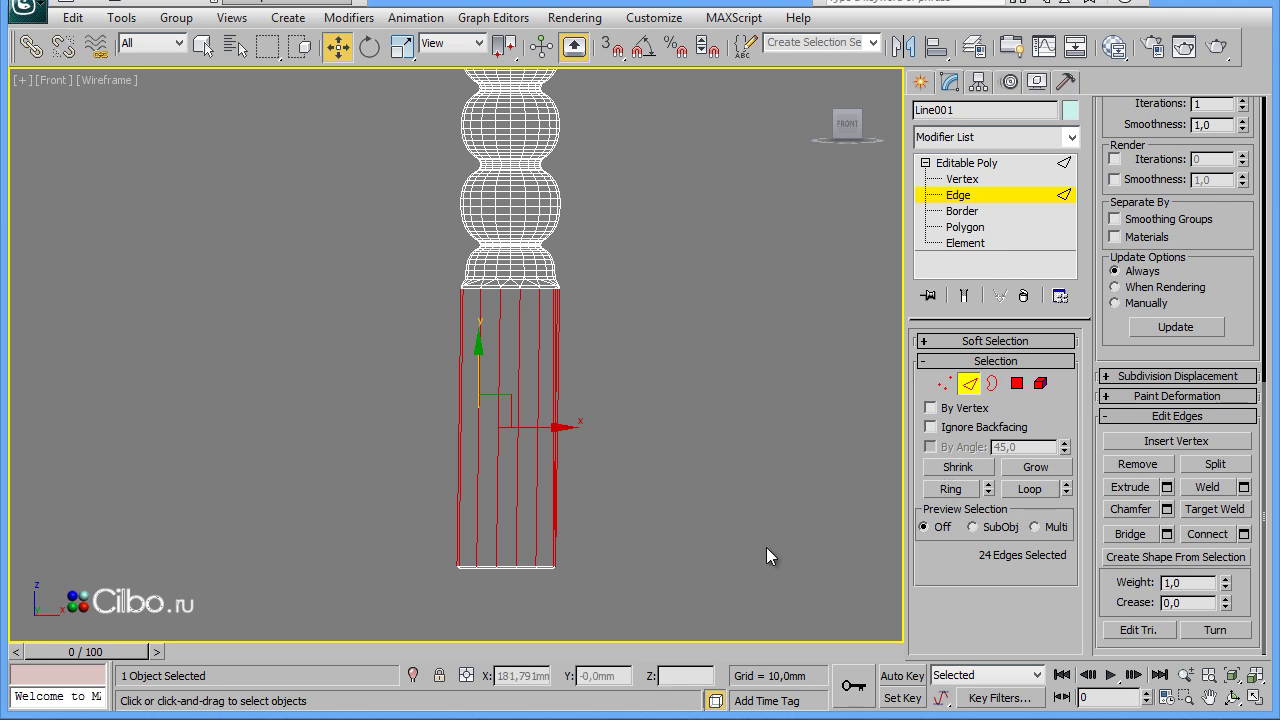
pyautogui.click(1244, 535)
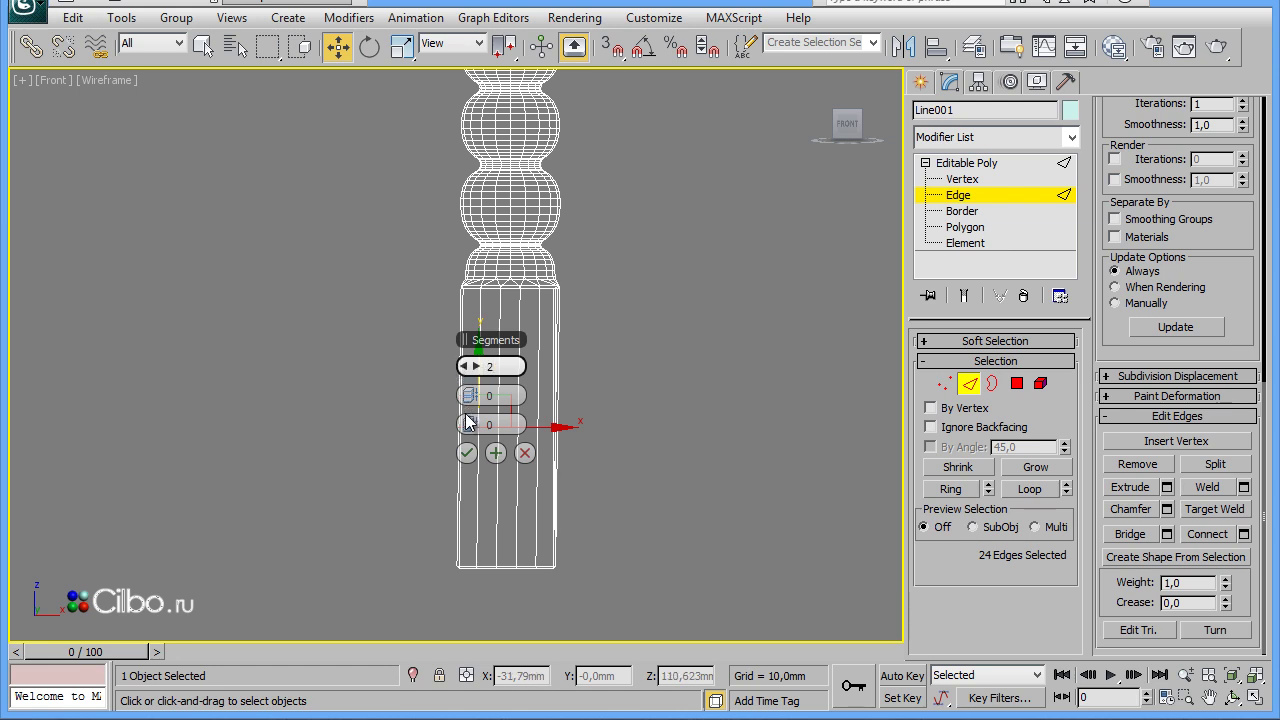
pyautogui.press('Return')
# At Vertex level, move both new vertex rings on the lower block downward
pyautogui.click(467, 453)
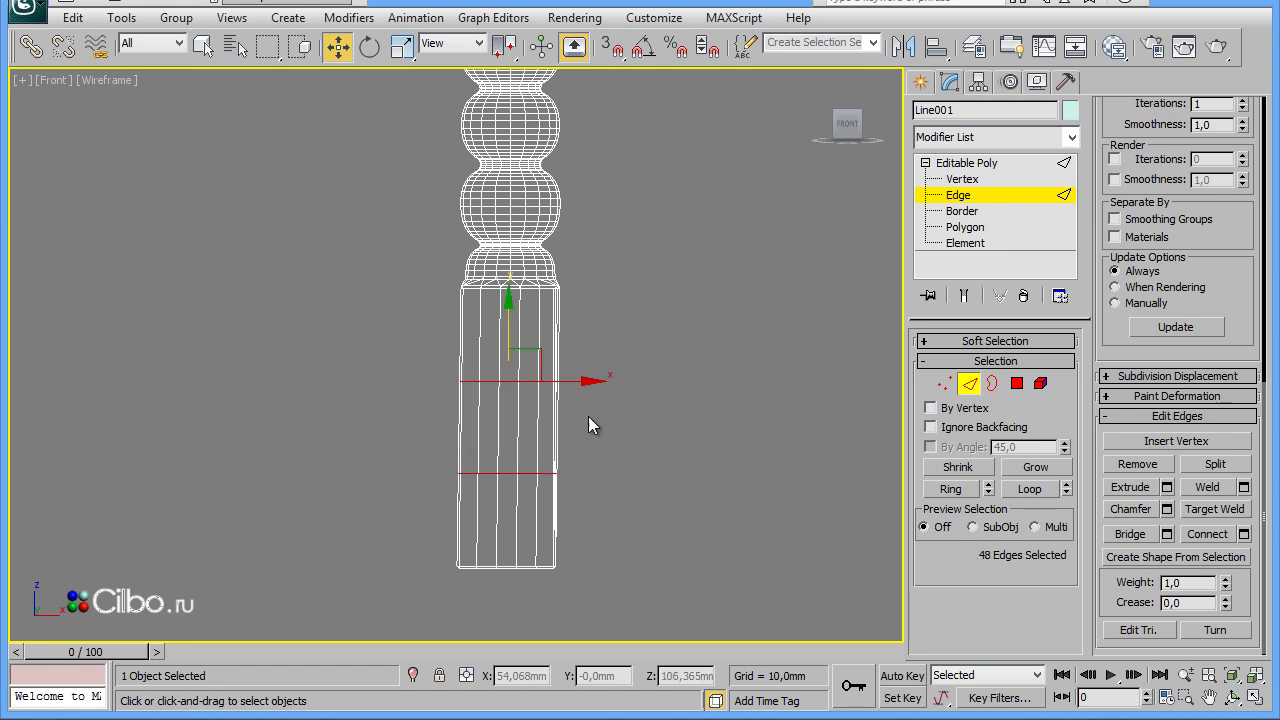
pyautogui.click(585, 441)
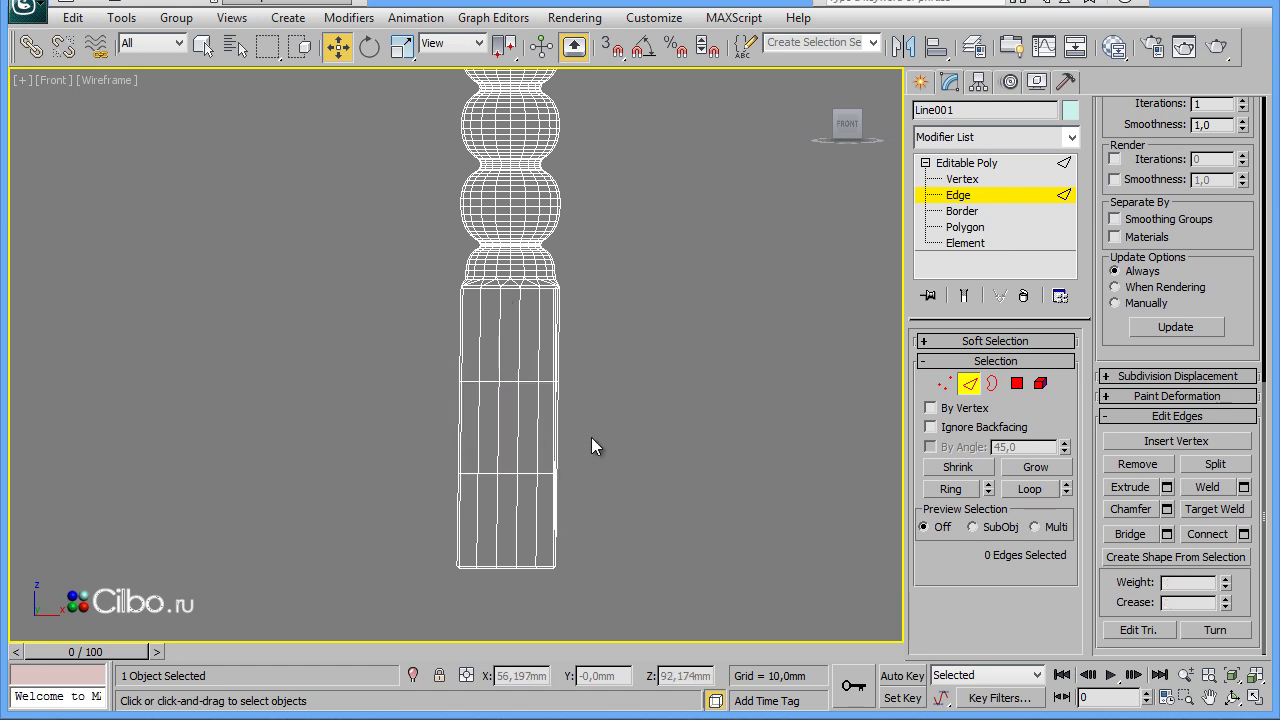
pyautogui.click(937, 384)
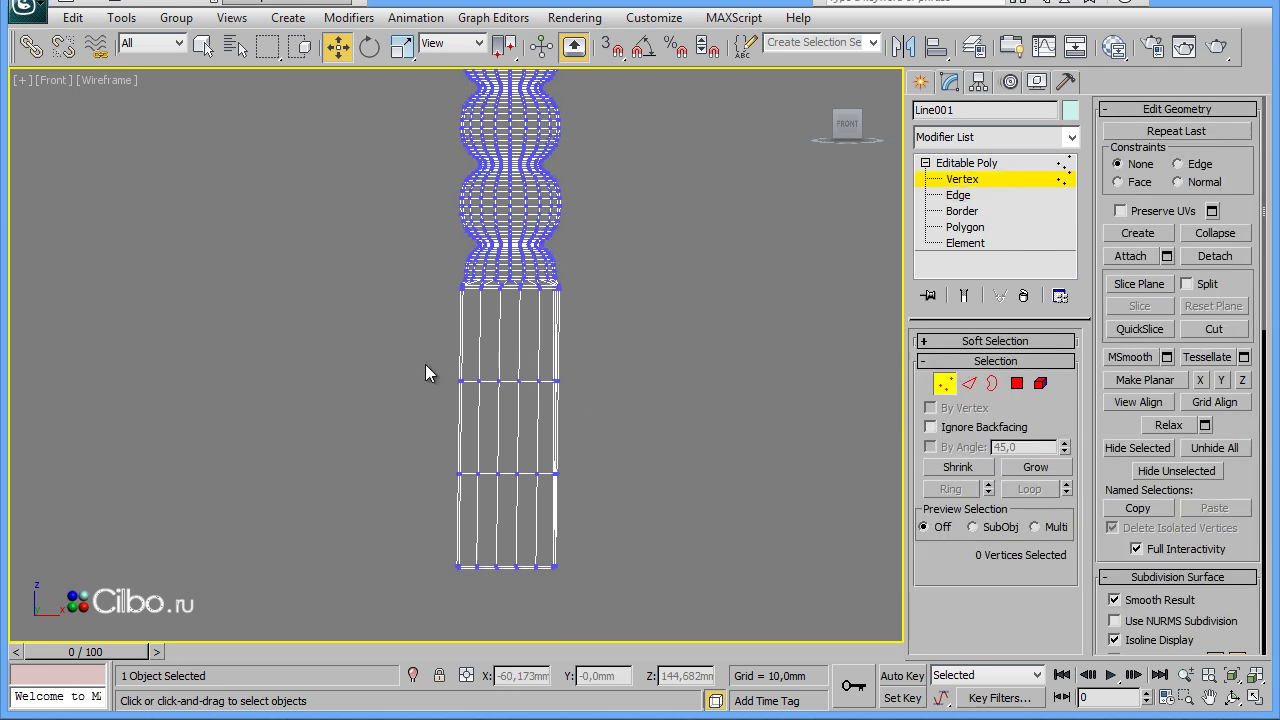
pyautogui.moveTo(425, 364); pyautogui.dragTo(570, 500)
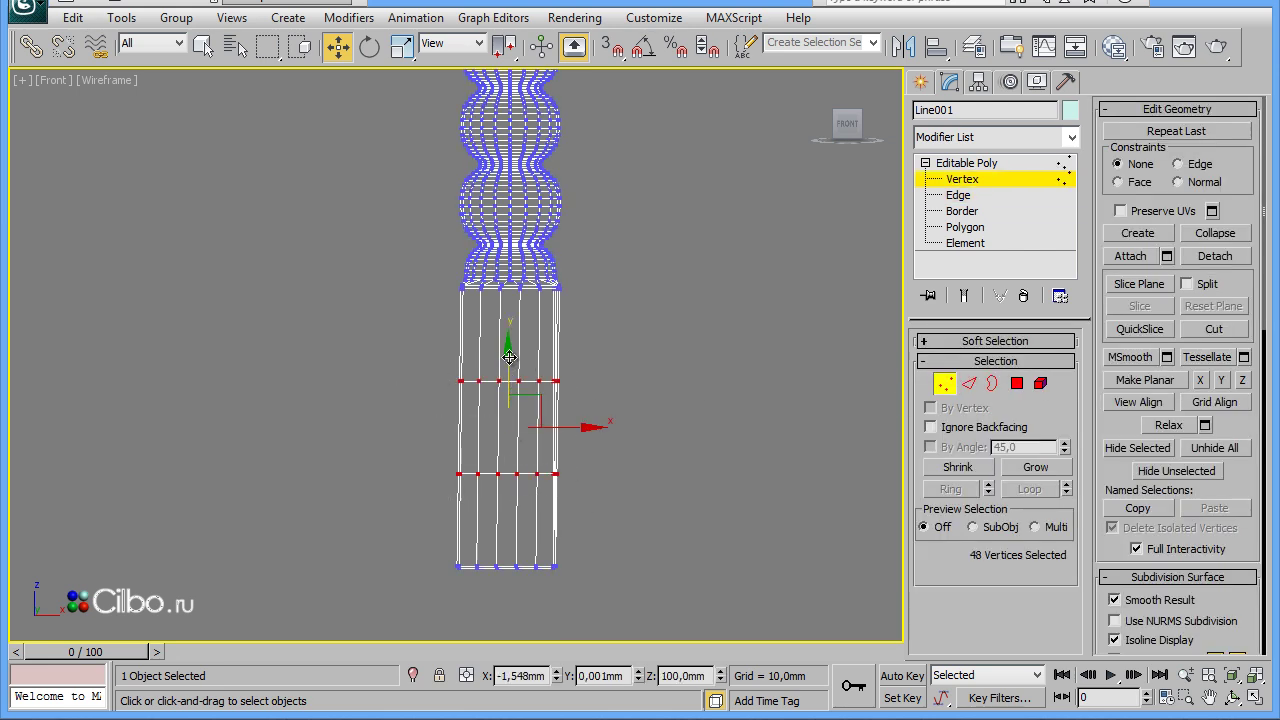
pyautogui.moveTo(509, 357); pyautogui.dragTo(510, 387)
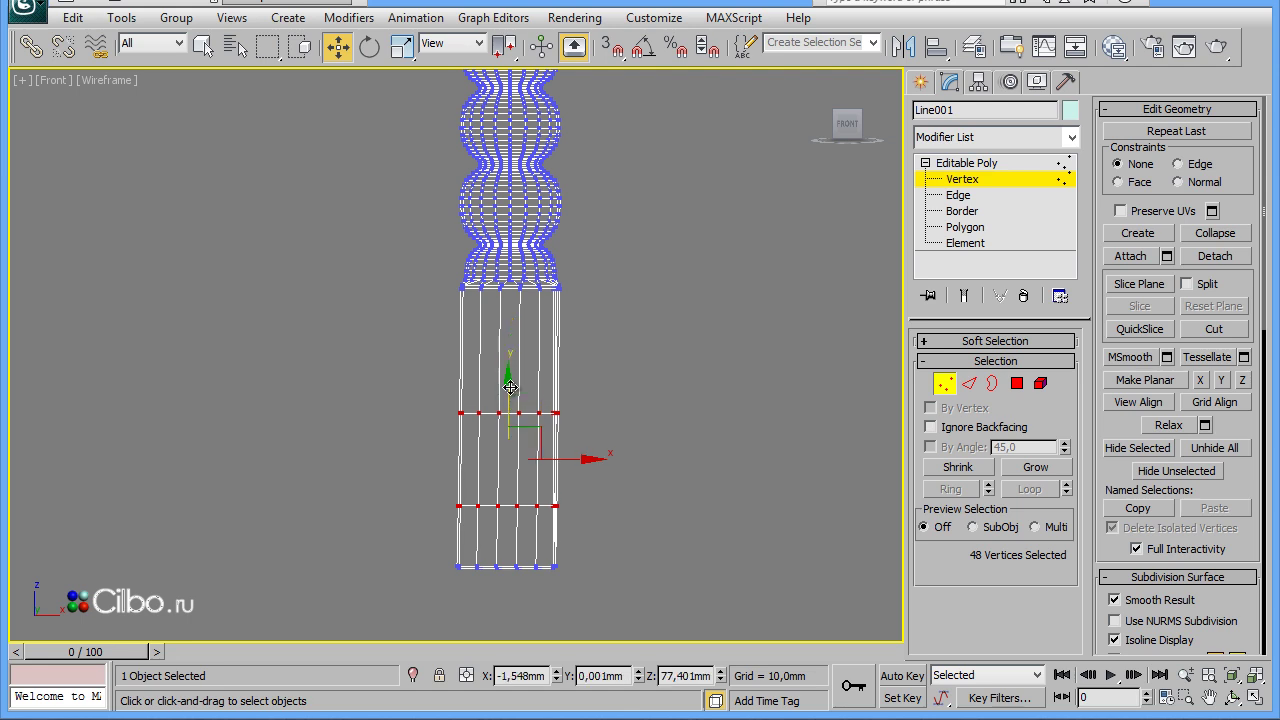
# Lower the upper vertex ring further toward the base, then restore four views
pyautogui.moveTo(439, 396); pyautogui.dragTo(556, 440)
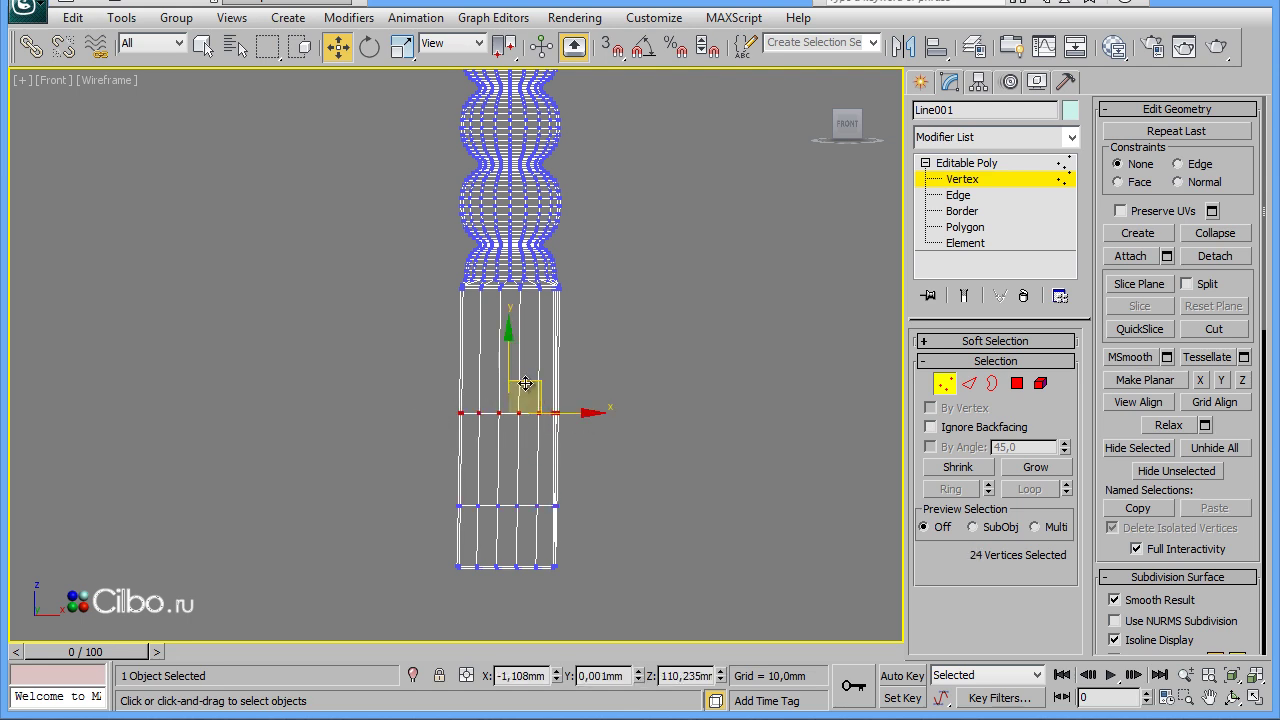
pyautogui.moveTo(509, 350); pyautogui.dragTo(507, 379)
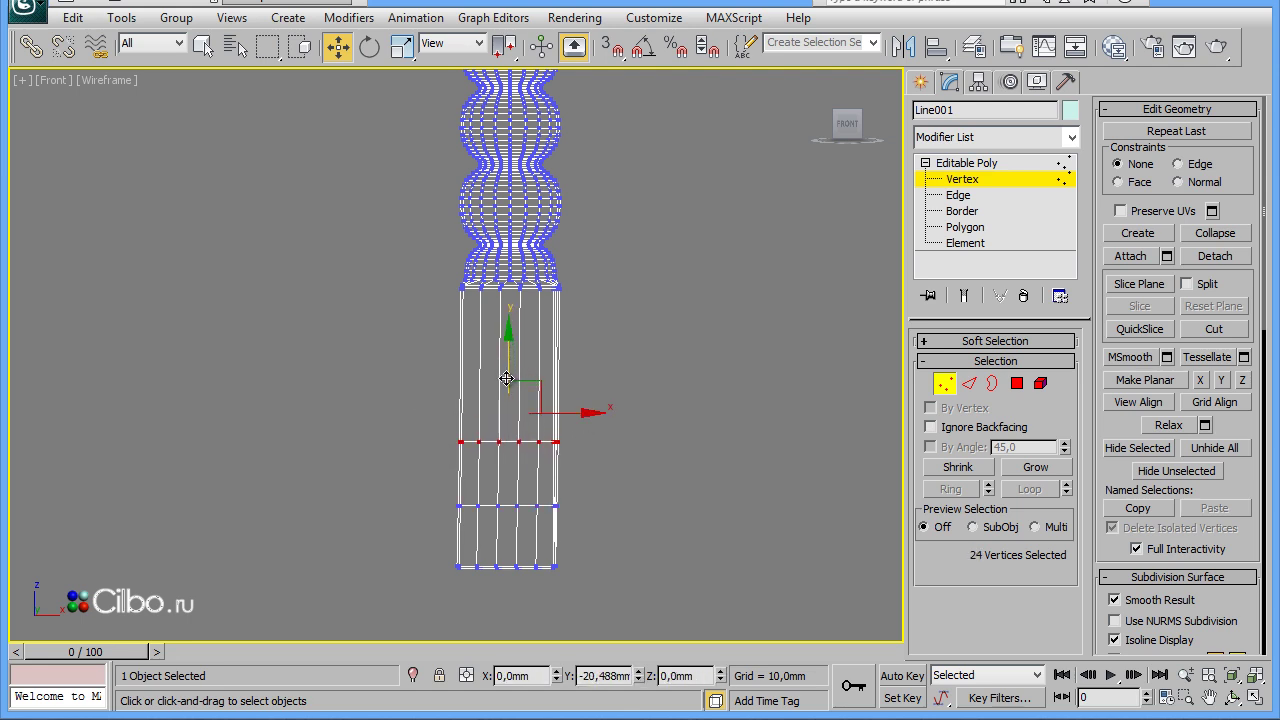
pyautogui.moveTo(507, 378); pyautogui.dragTo(506, 388)
pyautogui.click(731, 558)
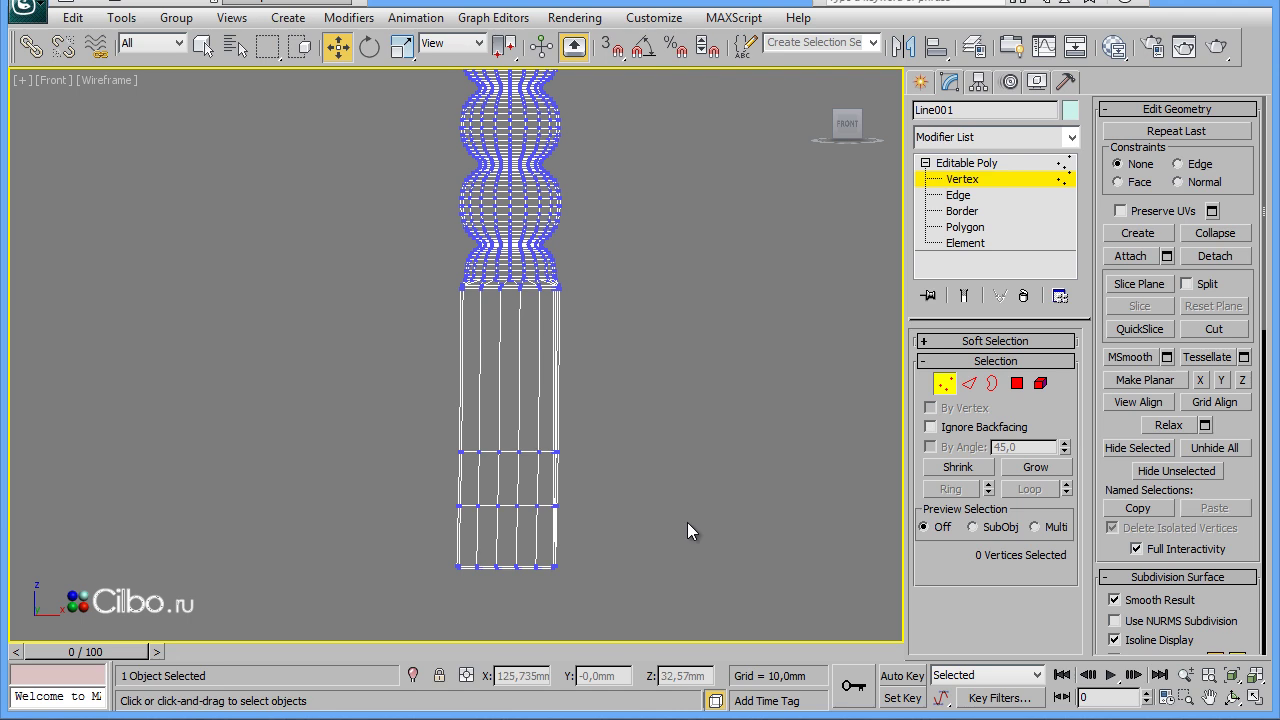
pyautogui.hotkey('alt', 'w')
# Switch to Standard Primitives creation and maximize the Top viewport
pyautogui.click(572, 539)
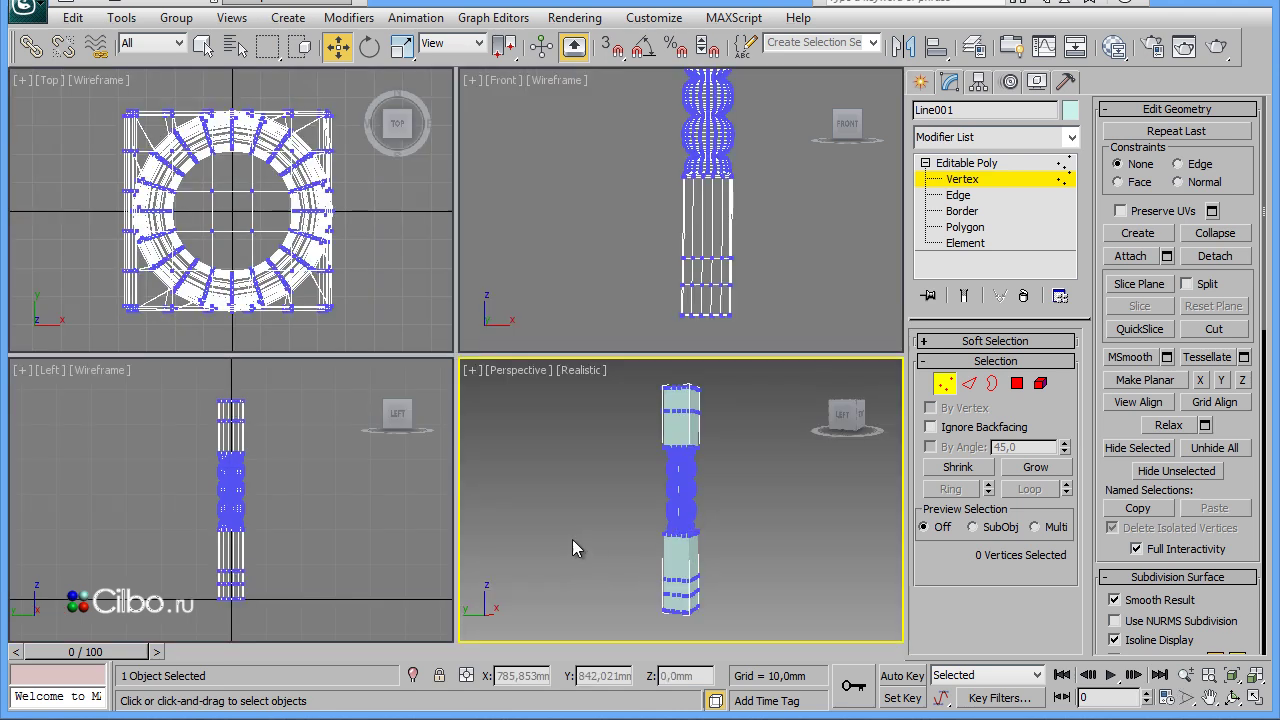
pyautogui.click(918, 84)
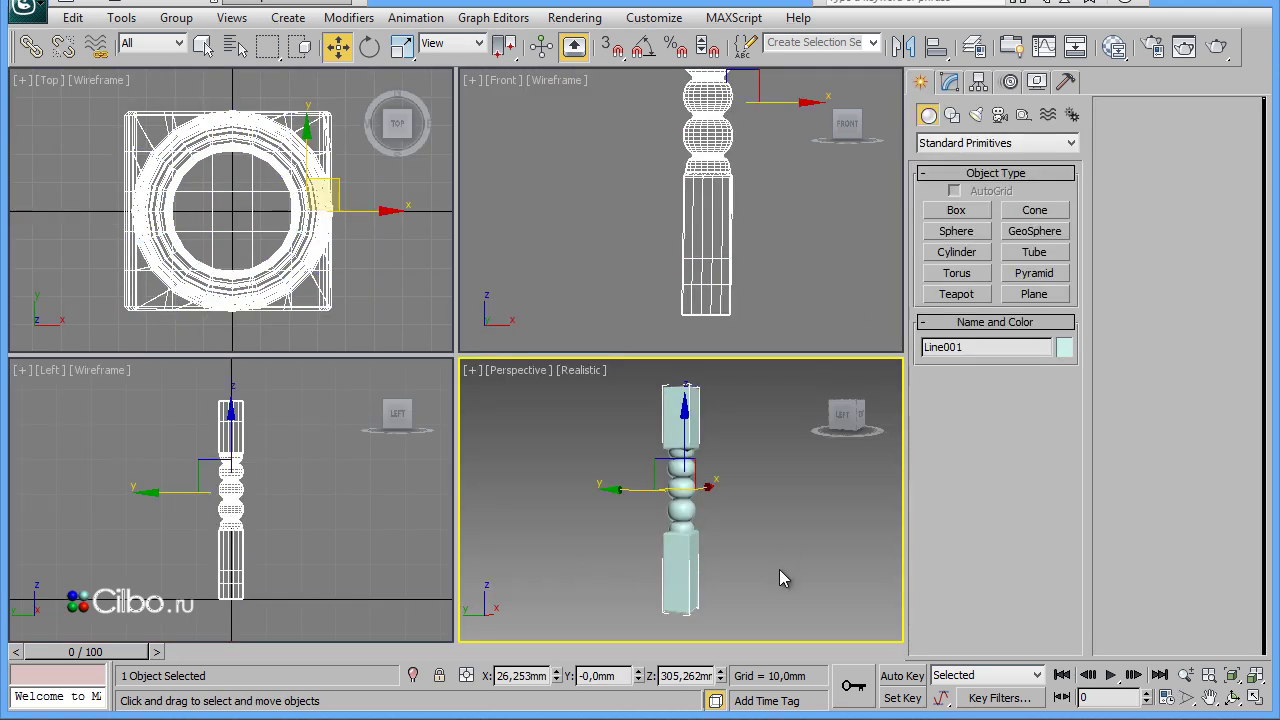
pyautogui.moveTo(779, 569)
pyautogui.keyDown('alt'); pyautogui.mouseDown(button='middle')
pyautogui.moveTo(760, 548)
pyautogui.moveTo(785, 490)
pyautogui.moveTo(709, 527)
pyautogui.moveTo(720, 544)
pyautogui.moveTo(797, 536)
pyautogui.moveTo(782, 489)
pyautogui.moveTo(731, 449)
pyautogui.moveTo(698, 452)
pyautogui.moveTo(735, 500)
pyautogui.moveTo(742, 543)
pyautogui.moveTo(701, 541)
pyautogui.moveTo(767, 534)
pyautogui.moveTo(713, 550)
pyautogui.mouseUp(button='middle'); pyautogui.keyUp('alt')
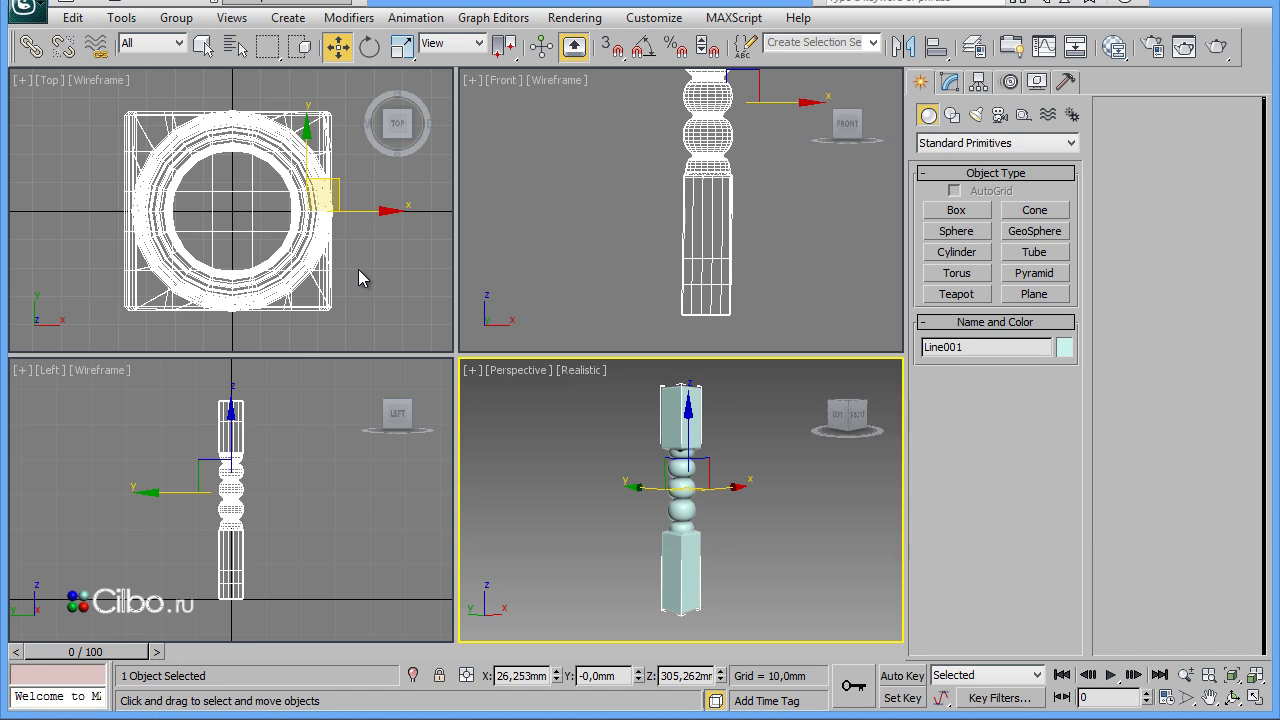
pyautogui.rightClick(383, 255)
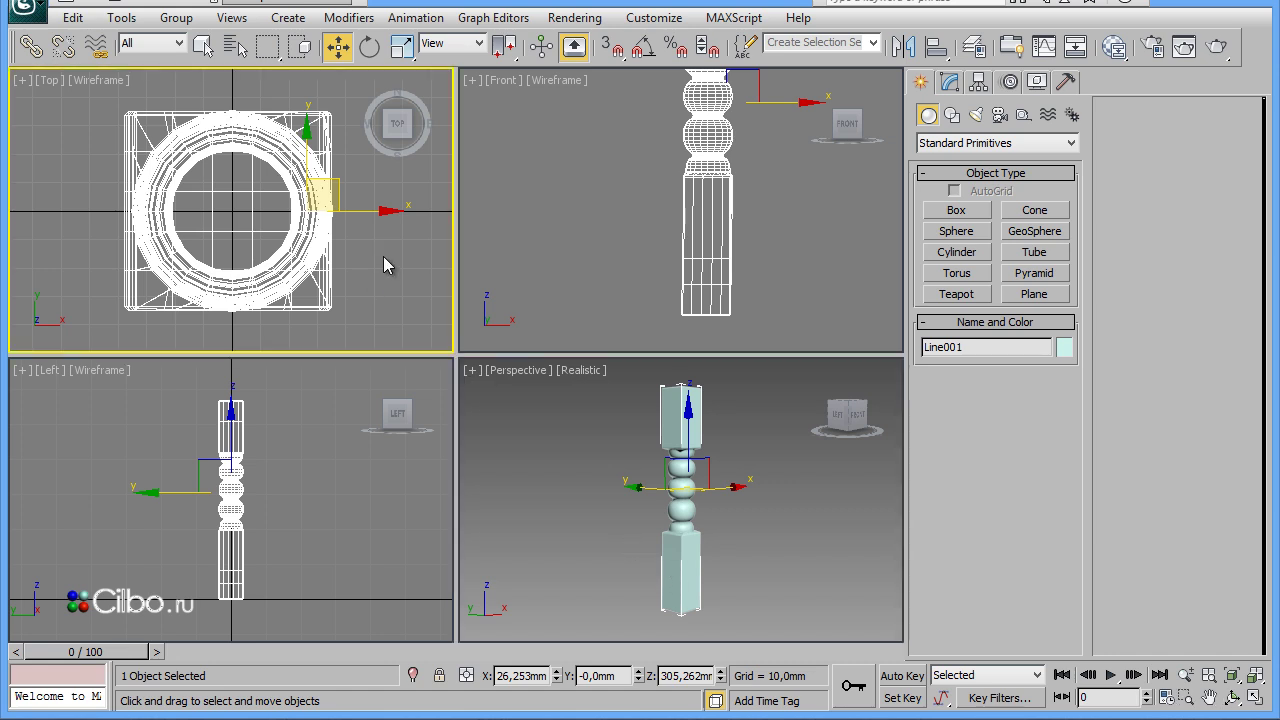
pyautogui.hotkey('alt', 'w')
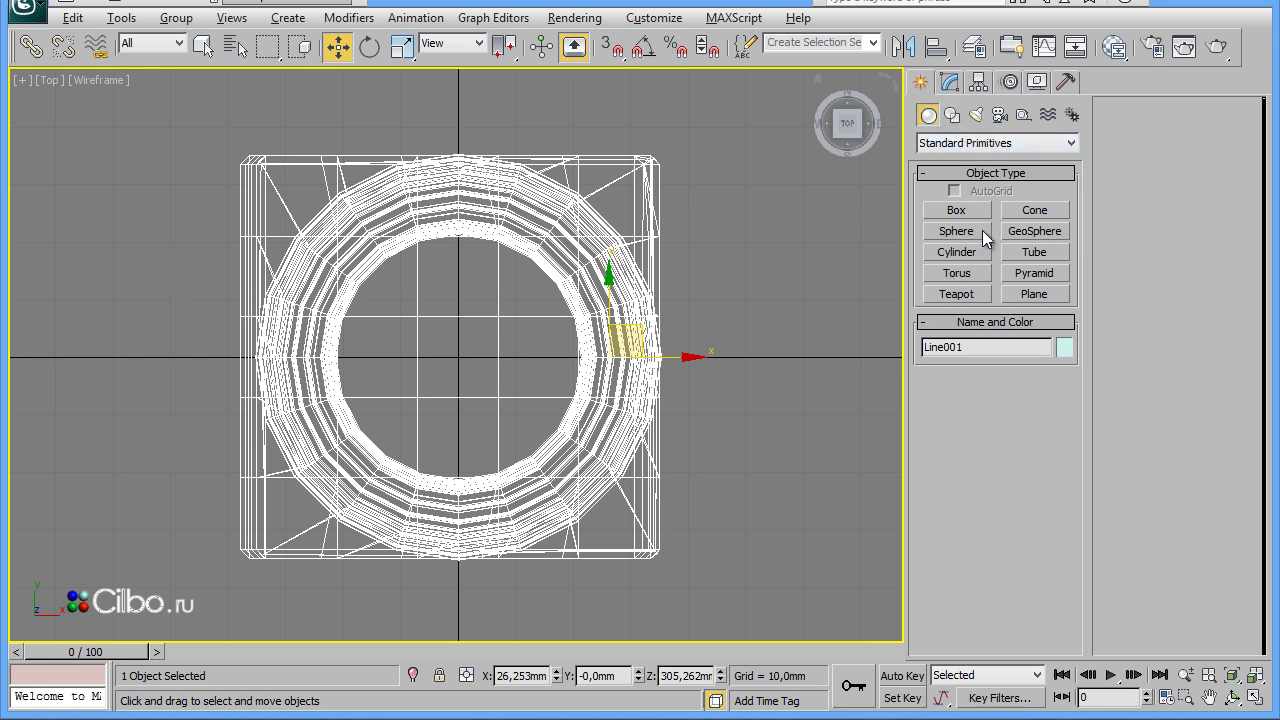
# Draw a cylinder about 16 mm radius, 5 mm tall, centred on the leg
pyautogui.click(955, 252)
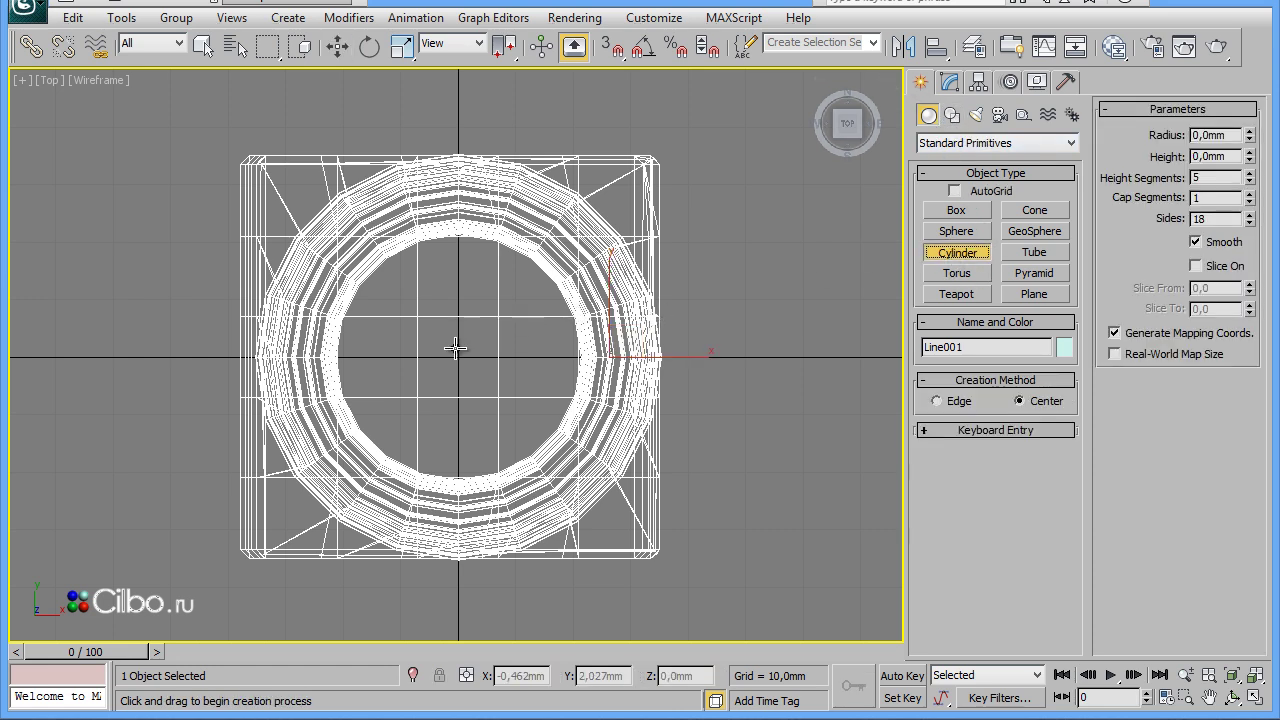
pyautogui.moveTo(458, 358); pyautogui.dragTo(508, 436)
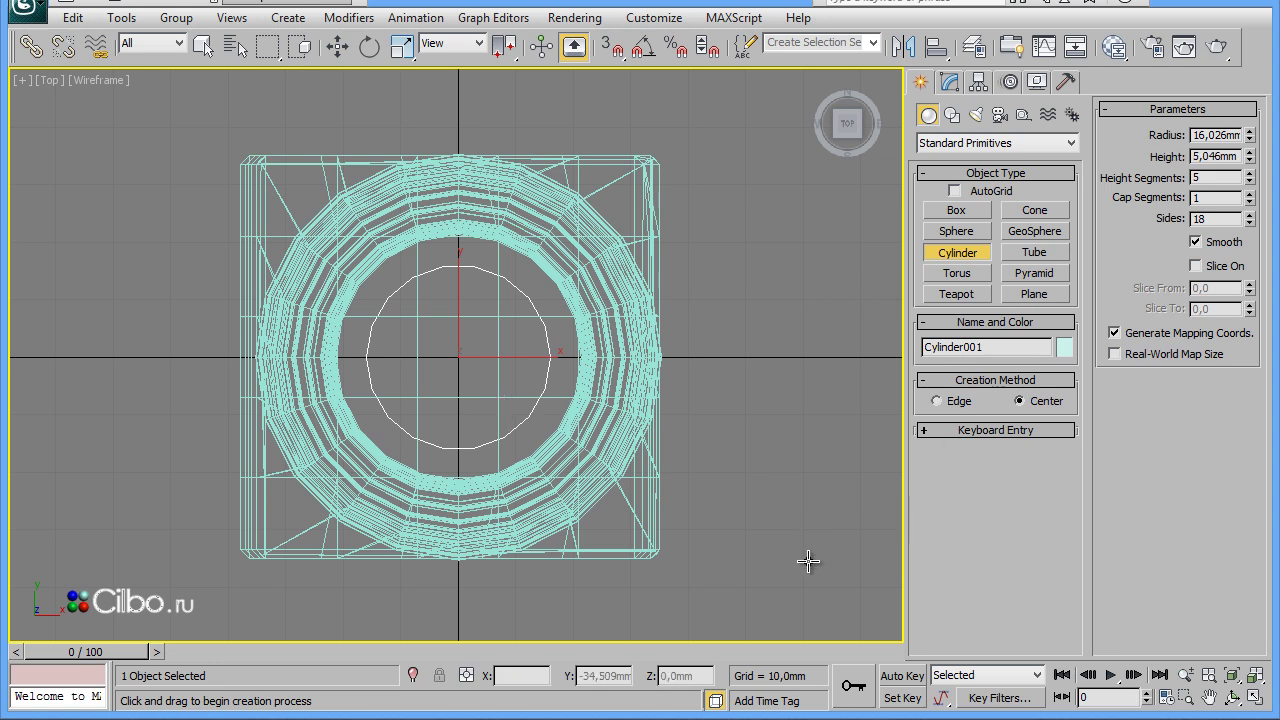
pyautogui.hotkey('alt', 'w')
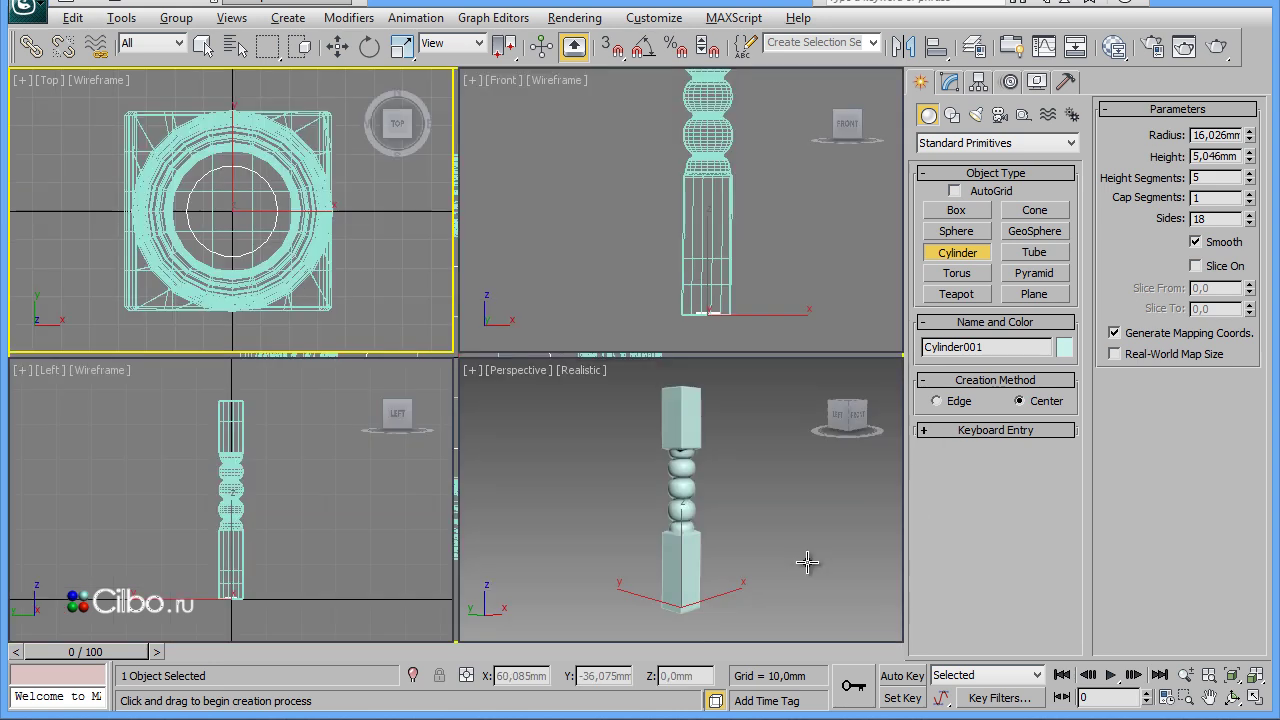
# In a maximized Front view, nudge the cylinder slightly down and start Align
pyautogui.rightClick(777, 309)
pyautogui.hotkey('alt', 'w')
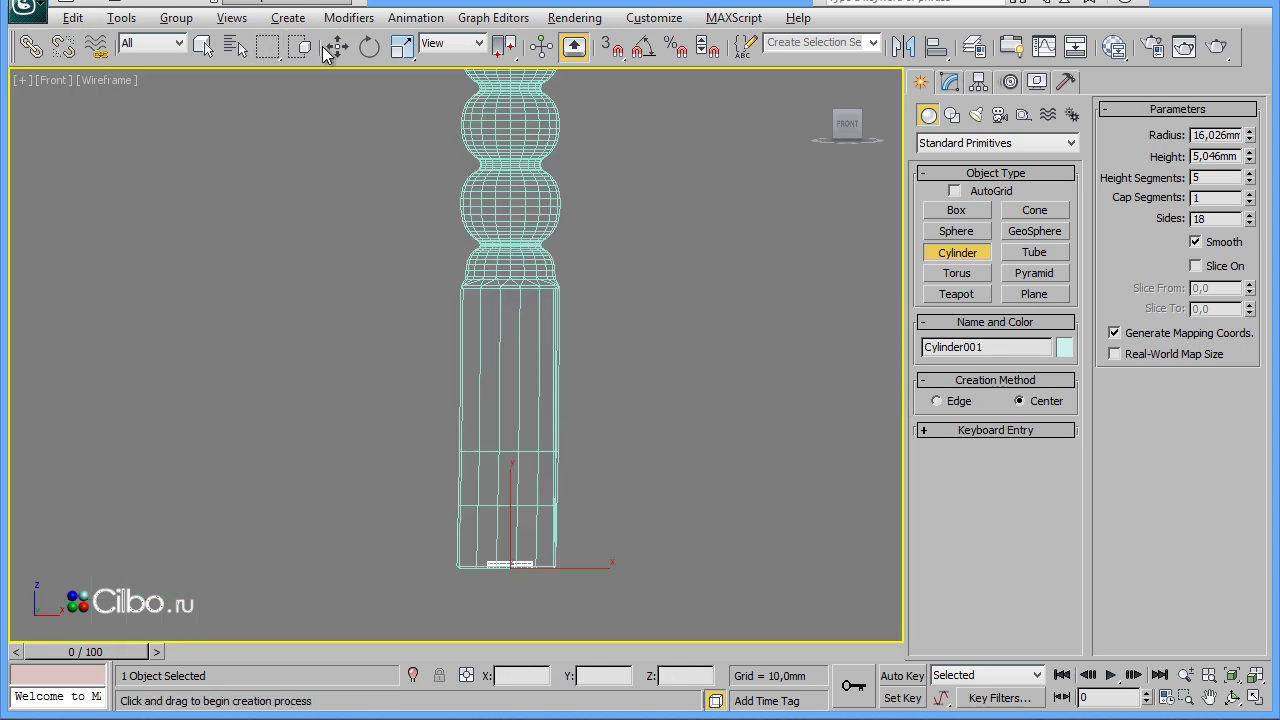
pyautogui.click(337, 46)
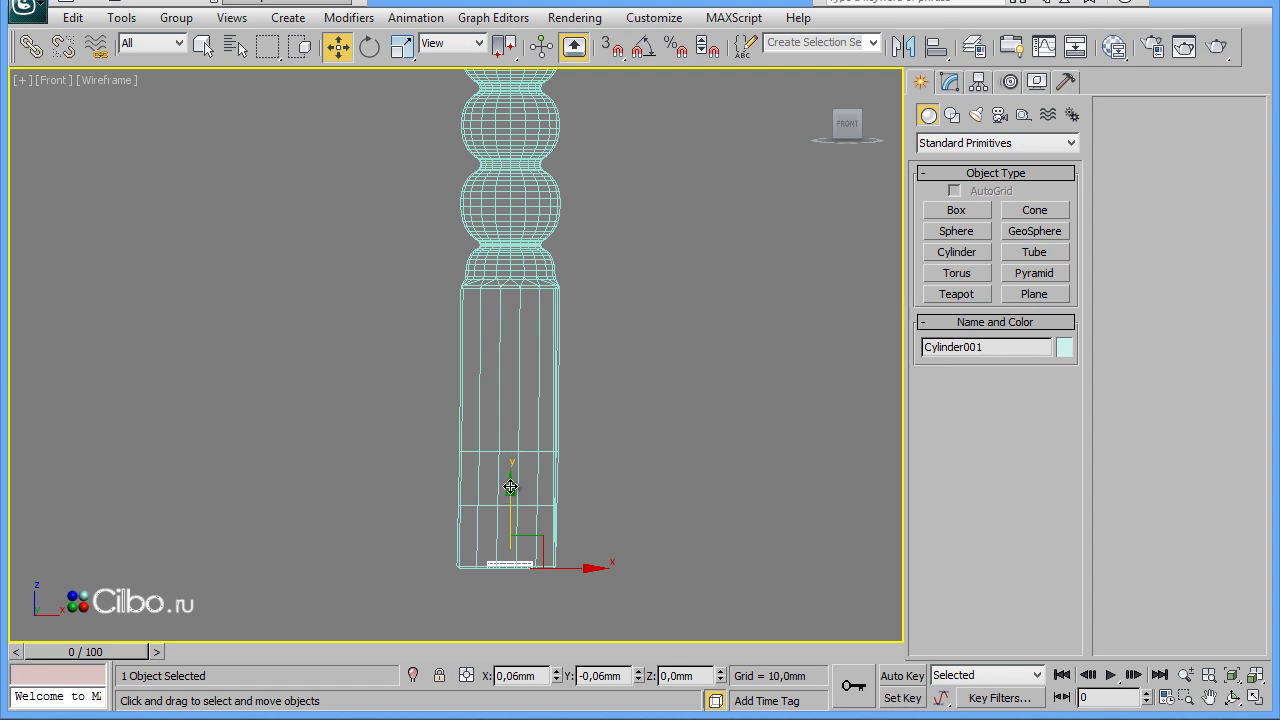
pyautogui.moveTo(510, 487); pyautogui.dragTo(508, 495)
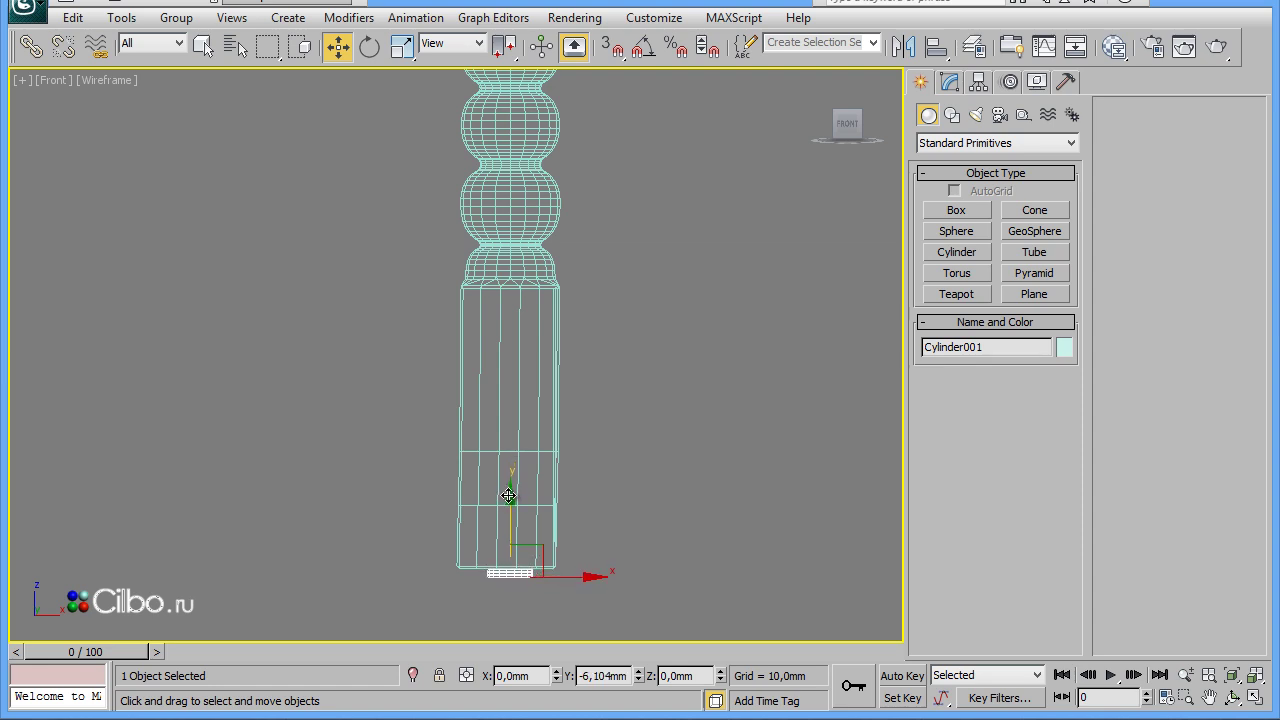
pyautogui.click(936, 46)
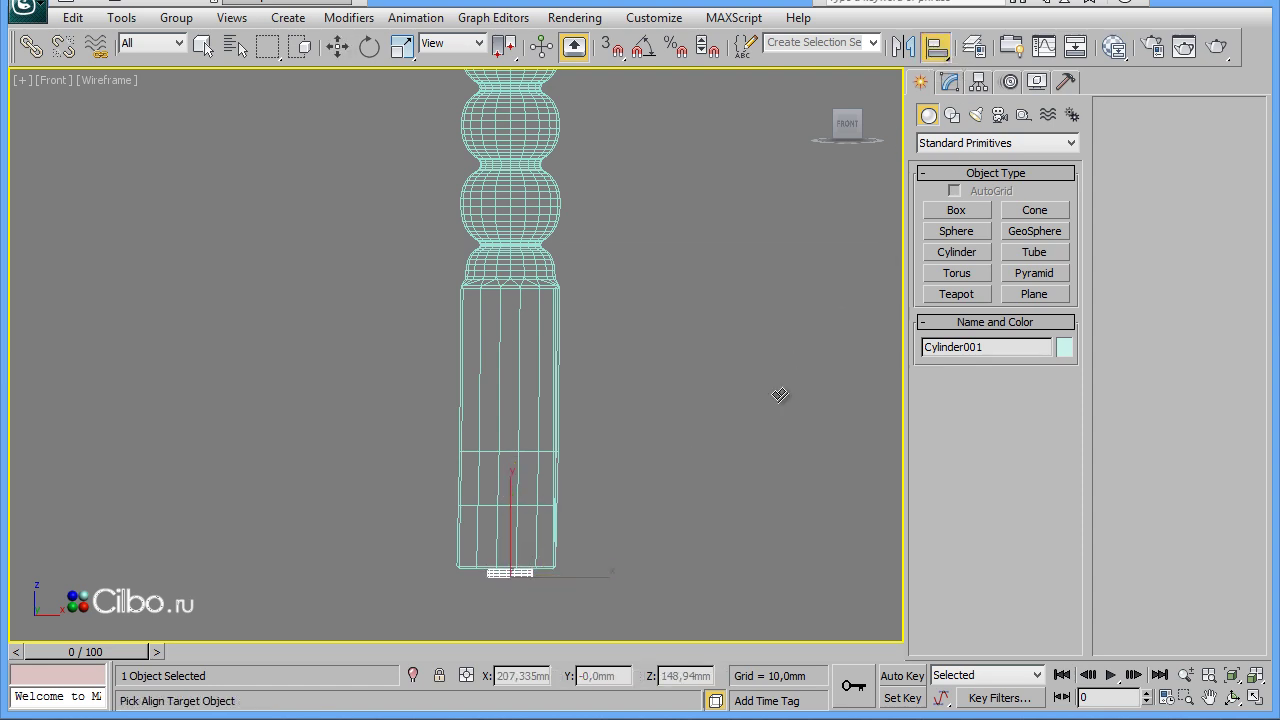
# Centre the cylinder on the column in X, Y, Z, drop it beneath the base, select the column
pyautogui.click(492, 286)
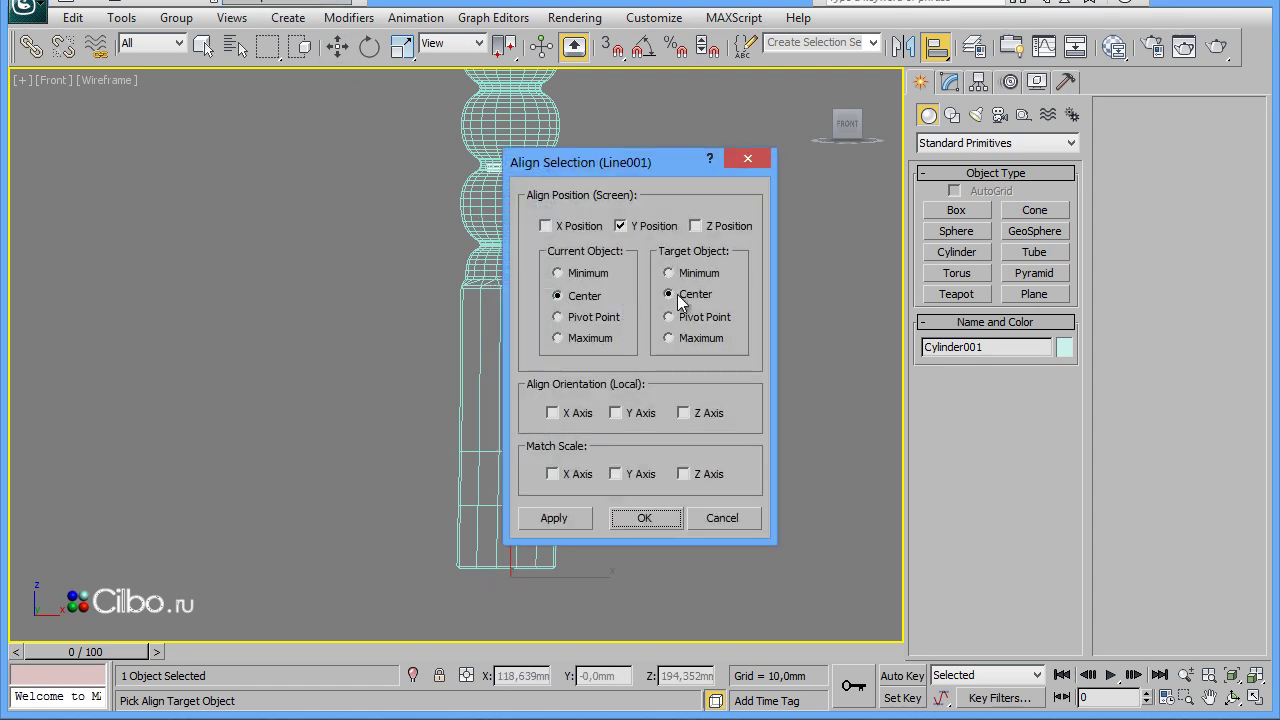
pyautogui.click(545, 226)
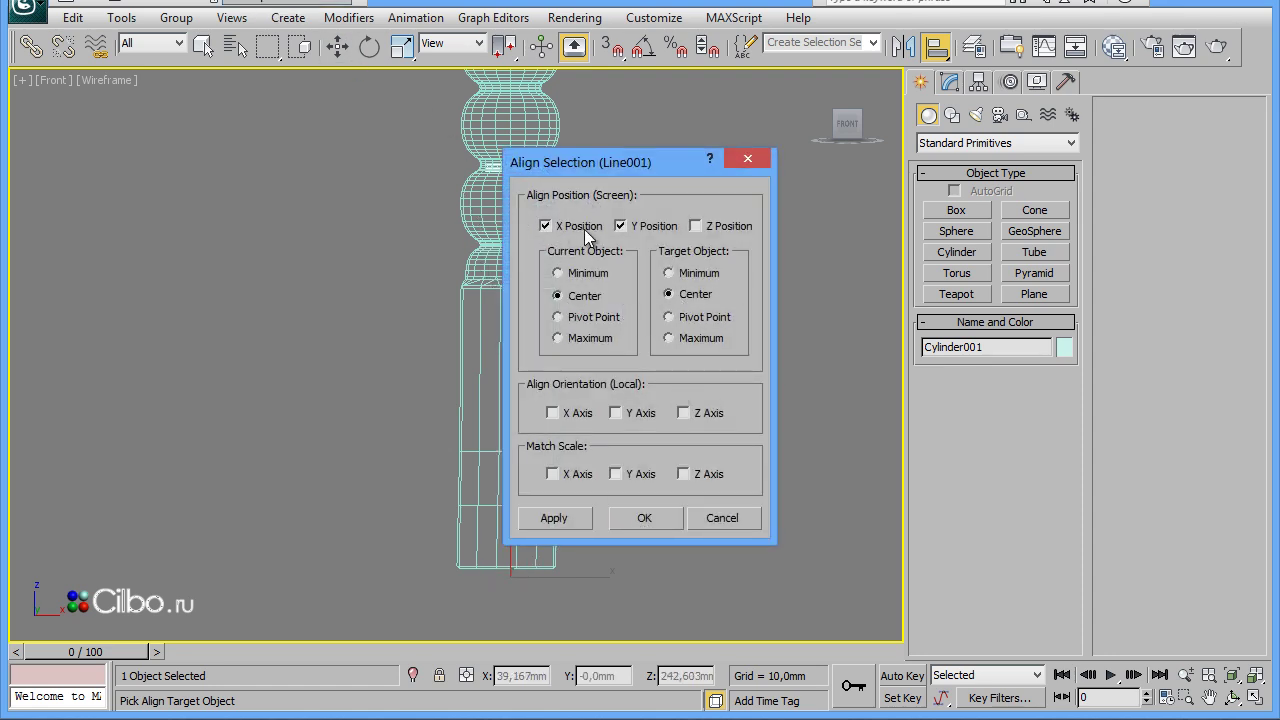
pyautogui.click(695, 226)
pyautogui.click(653, 513)
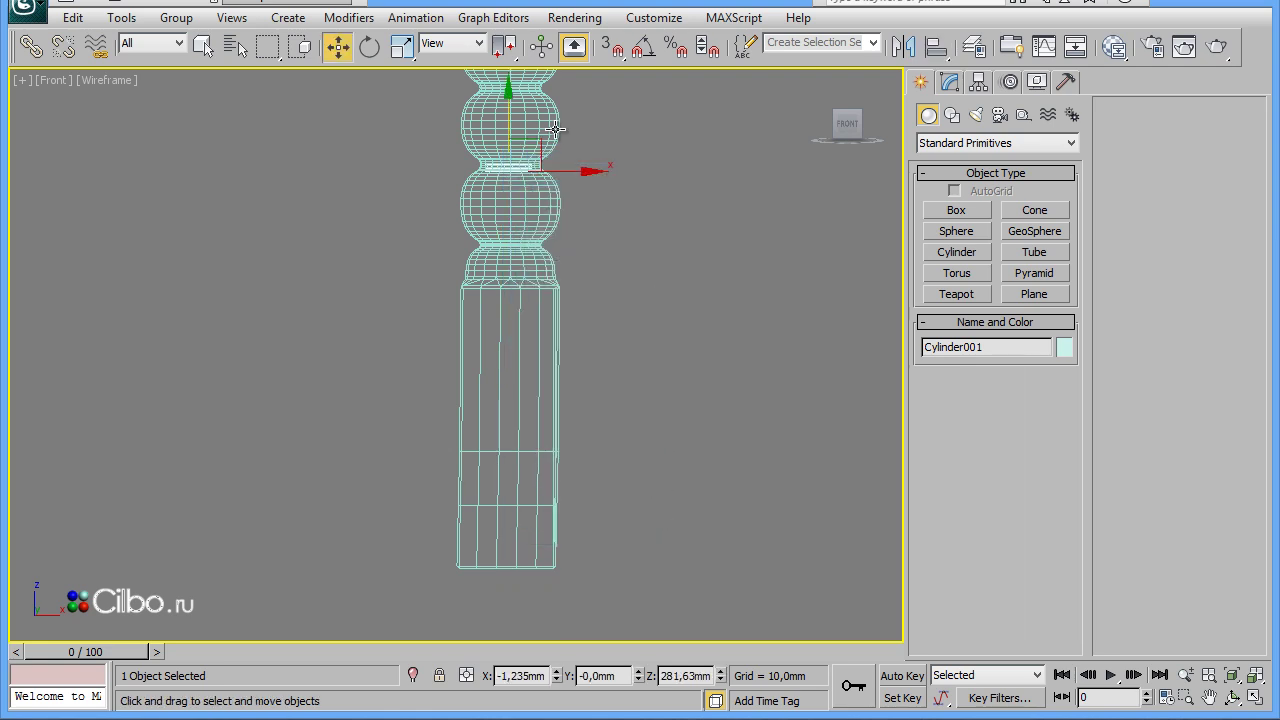
pyautogui.moveTo(509, 93)
pyautogui.mouseDown()
pyautogui.moveTo(514, 496)
pyautogui.moveTo(618, 497)
pyautogui.mouseUp()
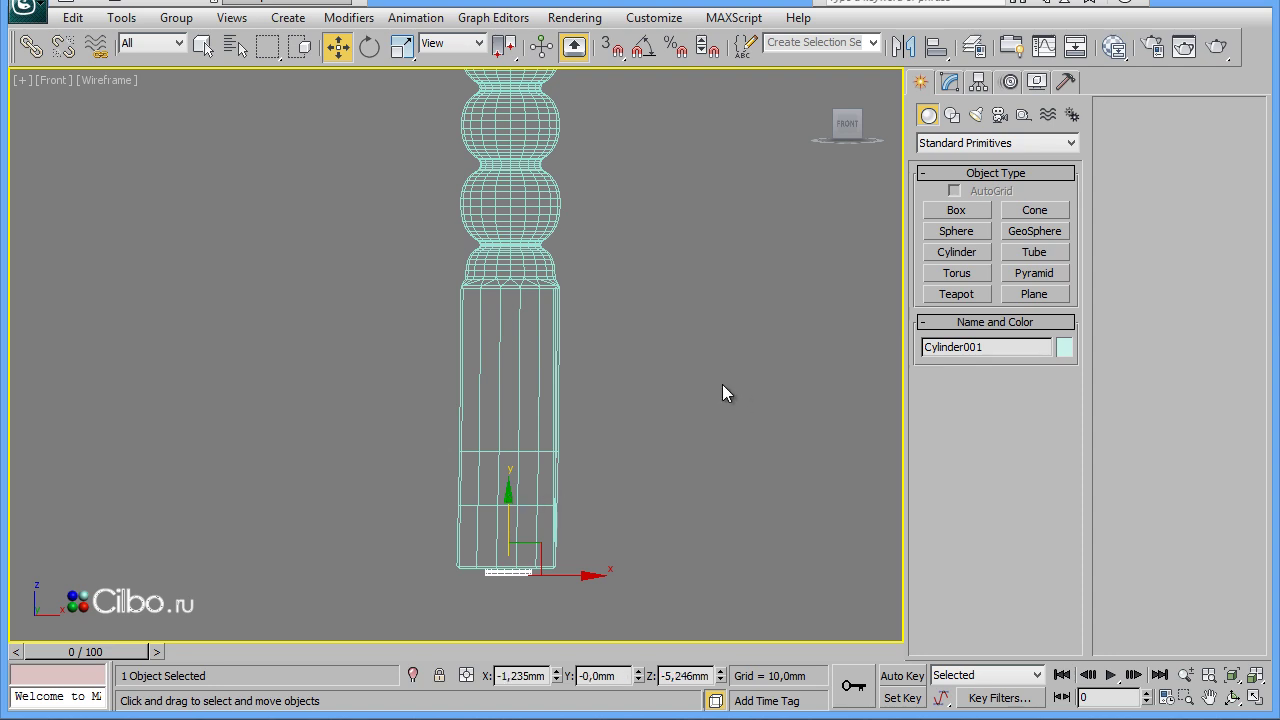
pyautogui.click(614, 480)
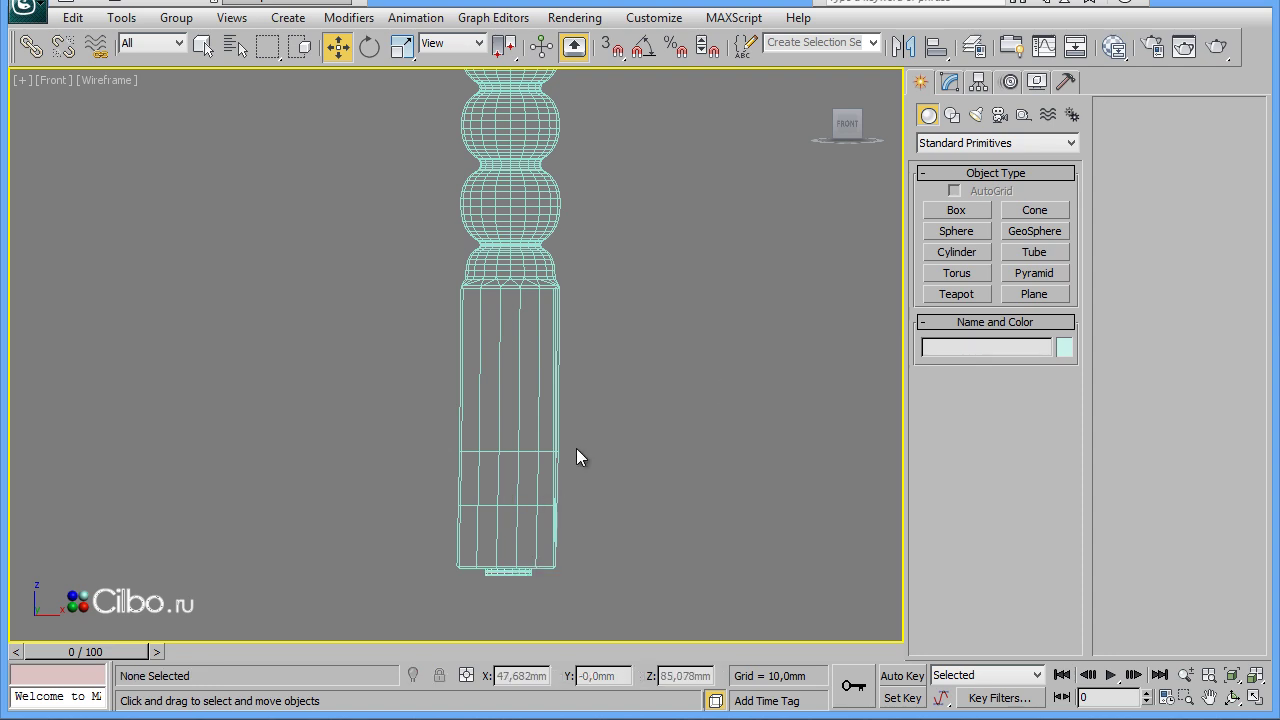
pyautogui.click(548, 451)
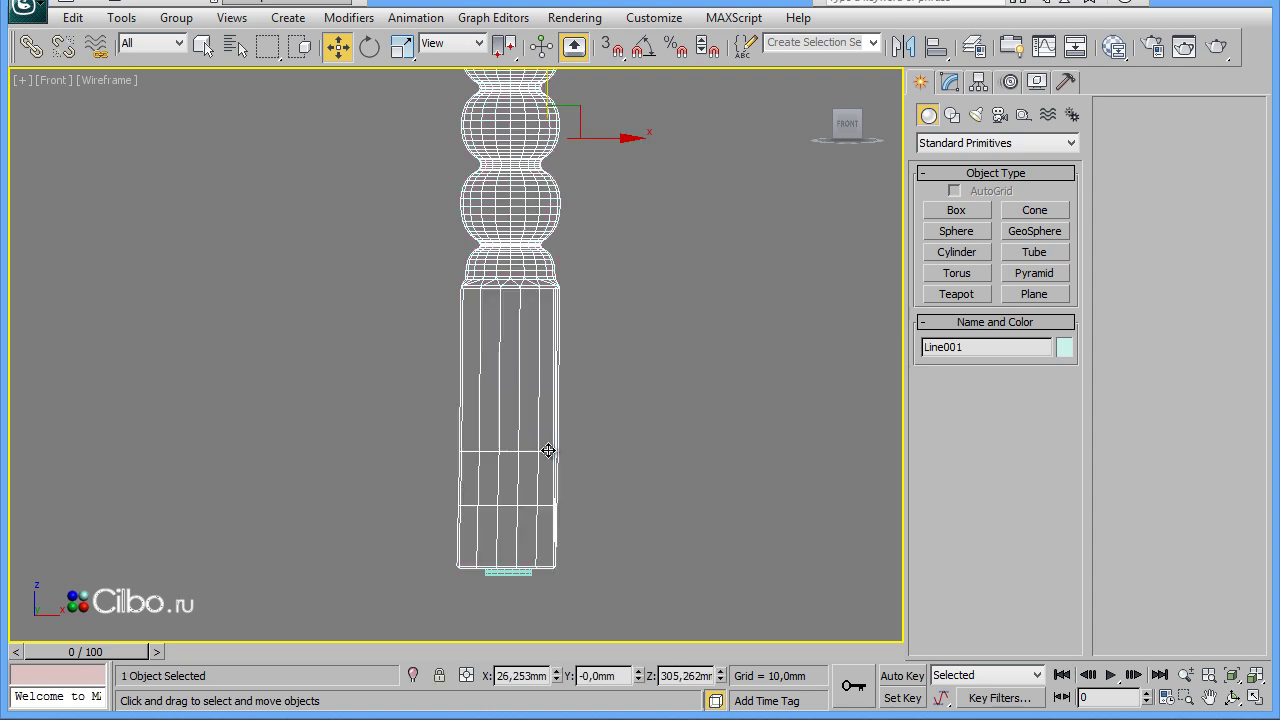
# Attach the base cylinder to the column as one Editable Poly
pyautogui.click(949, 82)
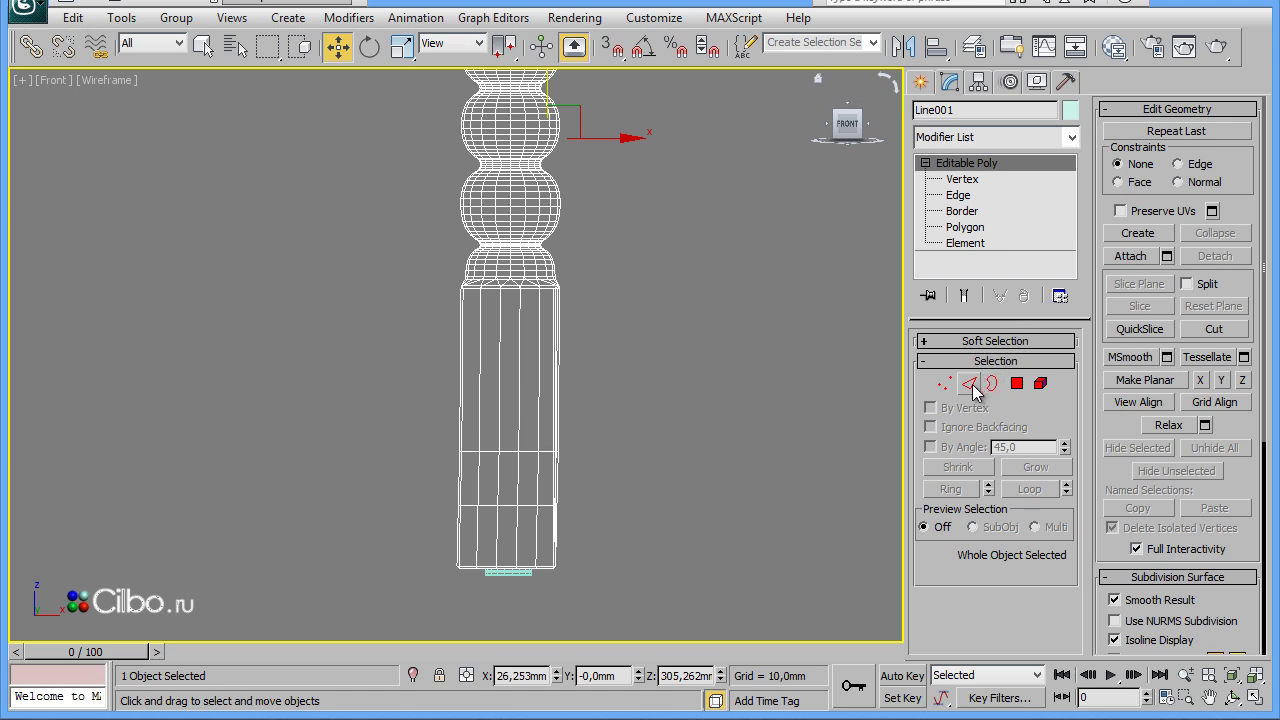
pyautogui.click(1131, 256)
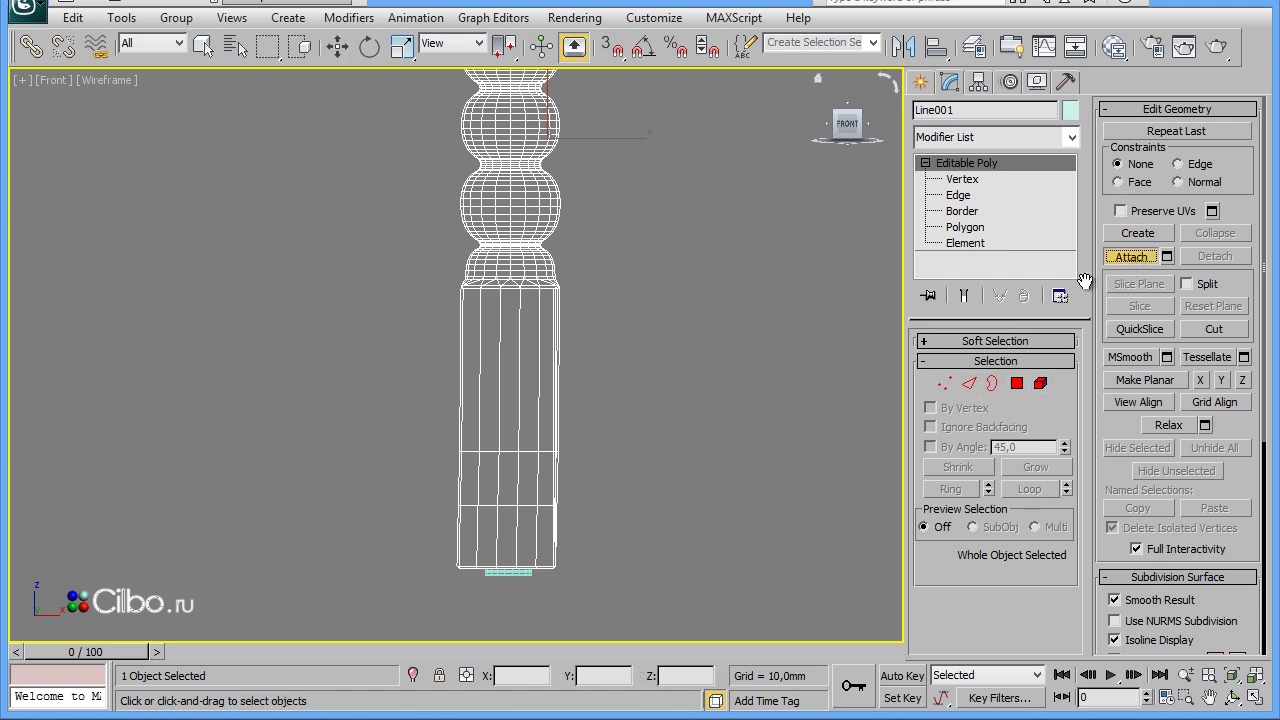
pyautogui.click(511, 575)
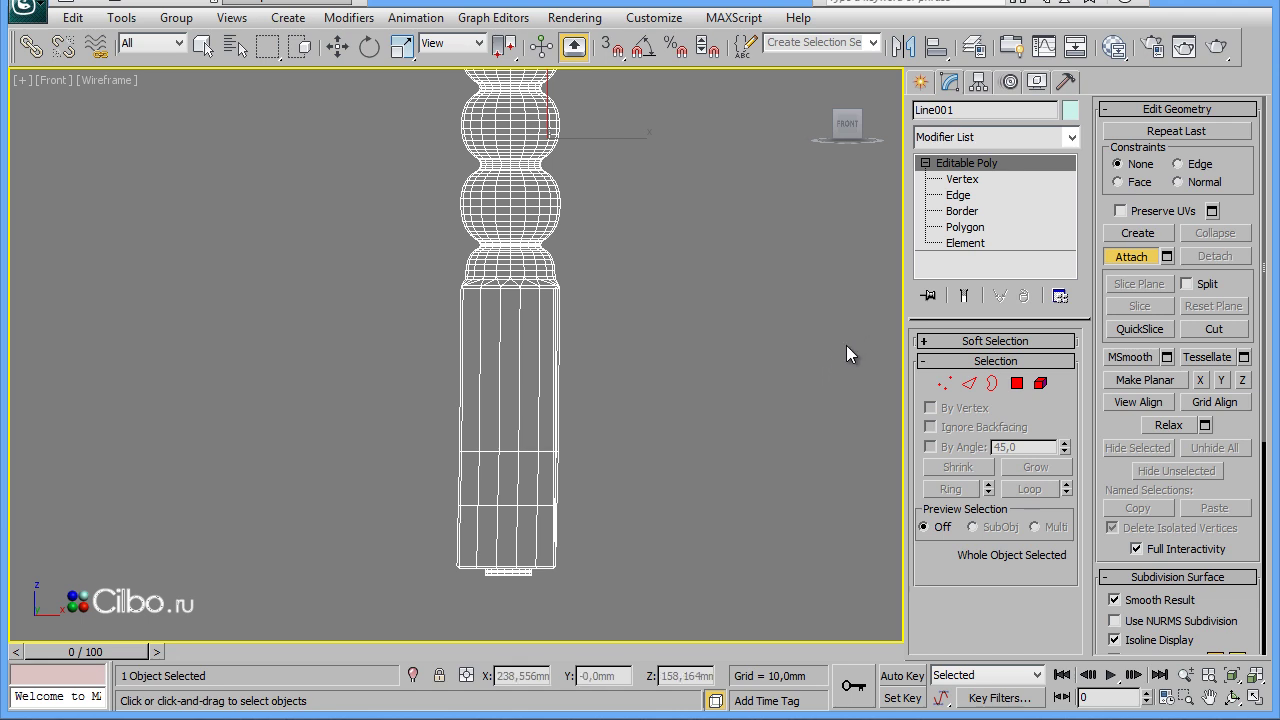
pyautogui.press('w')
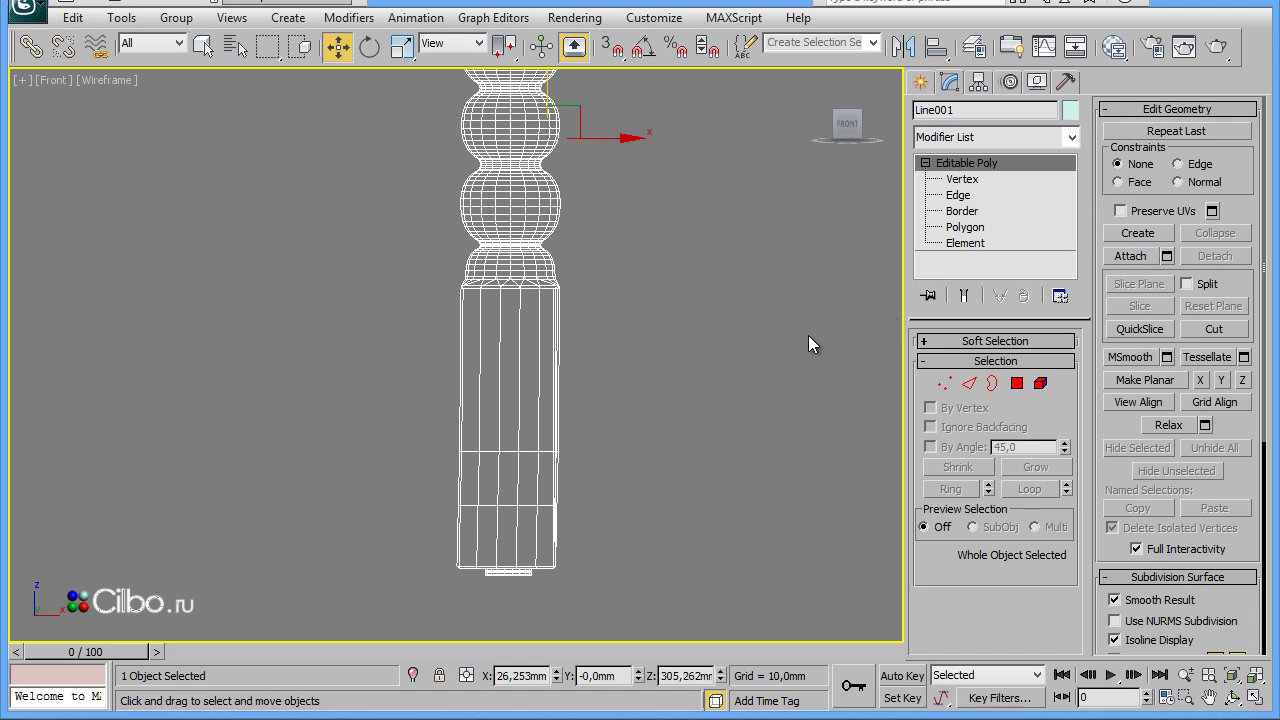
# Return to four views, then make the Top view active and maximize it
pyautogui.hotkey('alt', 'w')
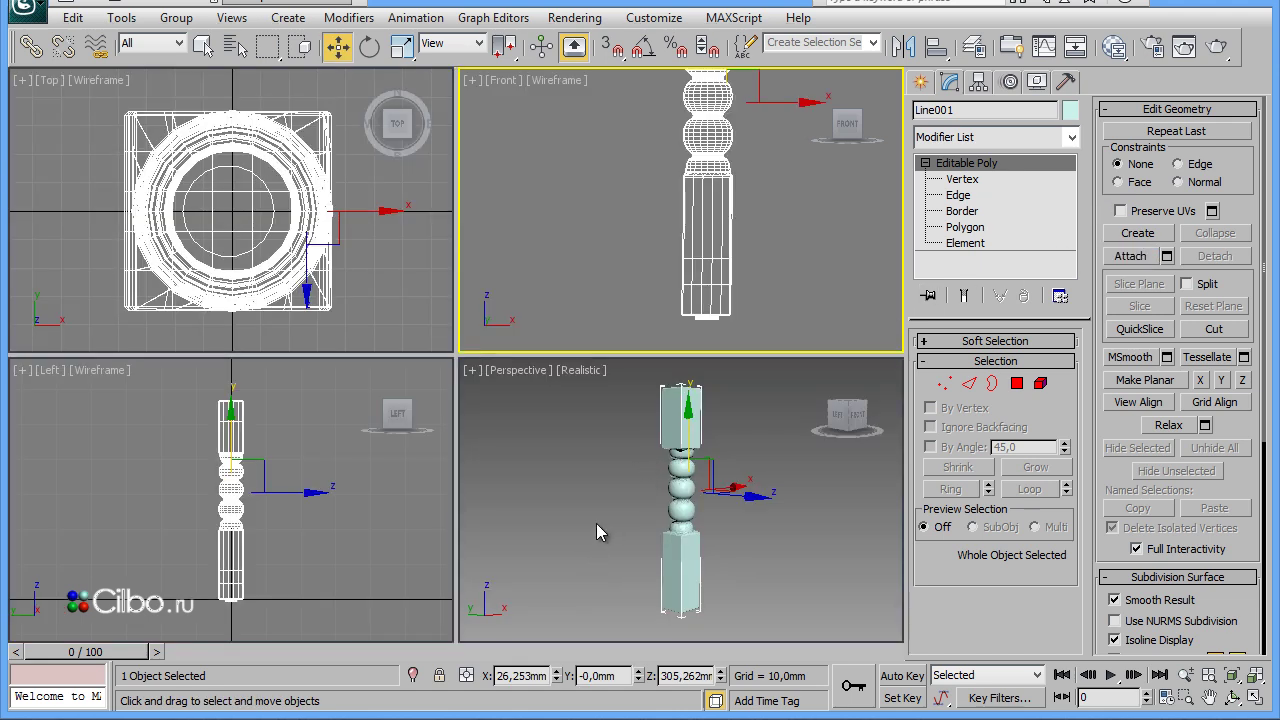
pyautogui.rightClick(596, 523)
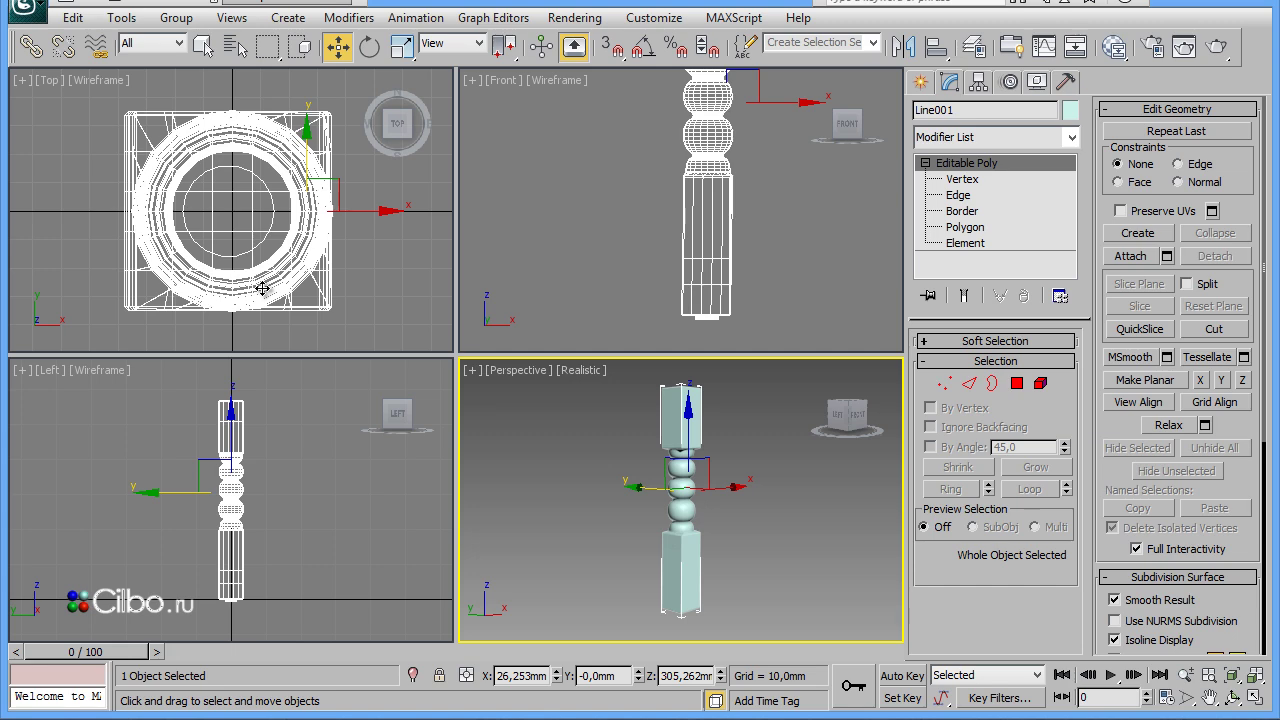
pyautogui.rightClick(350, 308)
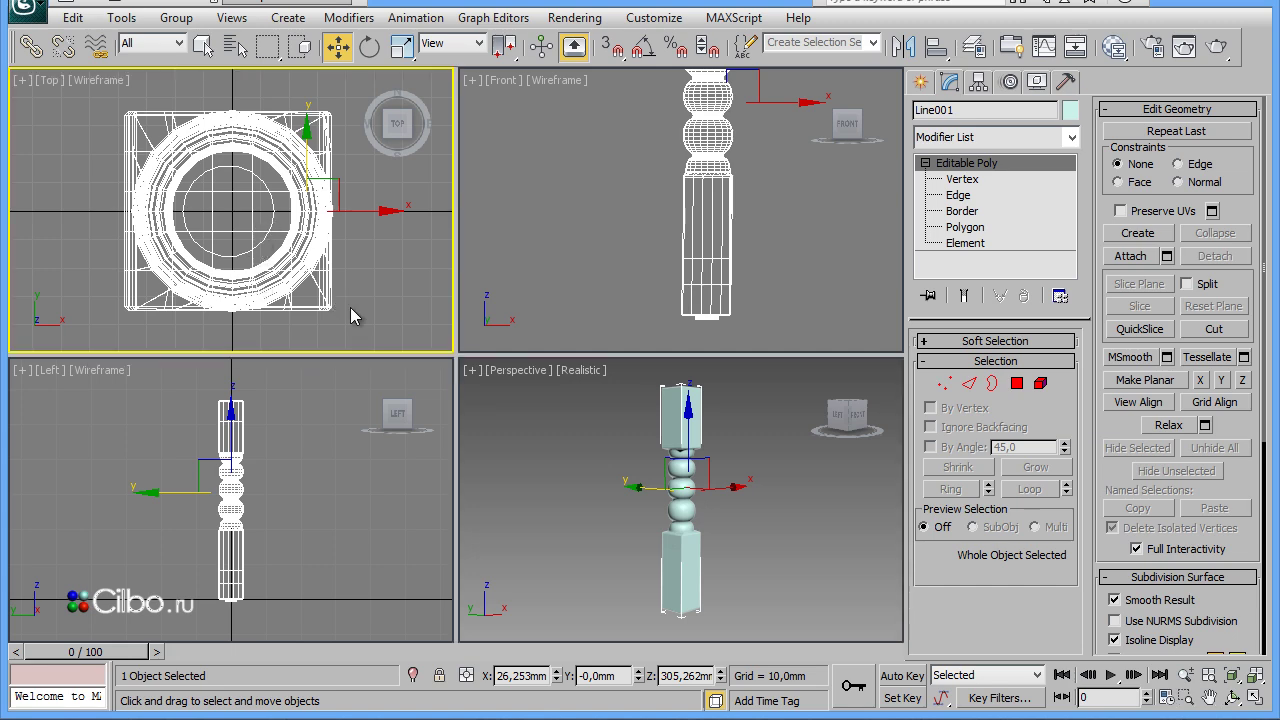
pyautogui.hotkey('alt', 'w')
# Zoom out the Top view, shift the column to the lower left, and box-select it
pyautogui.press('z')
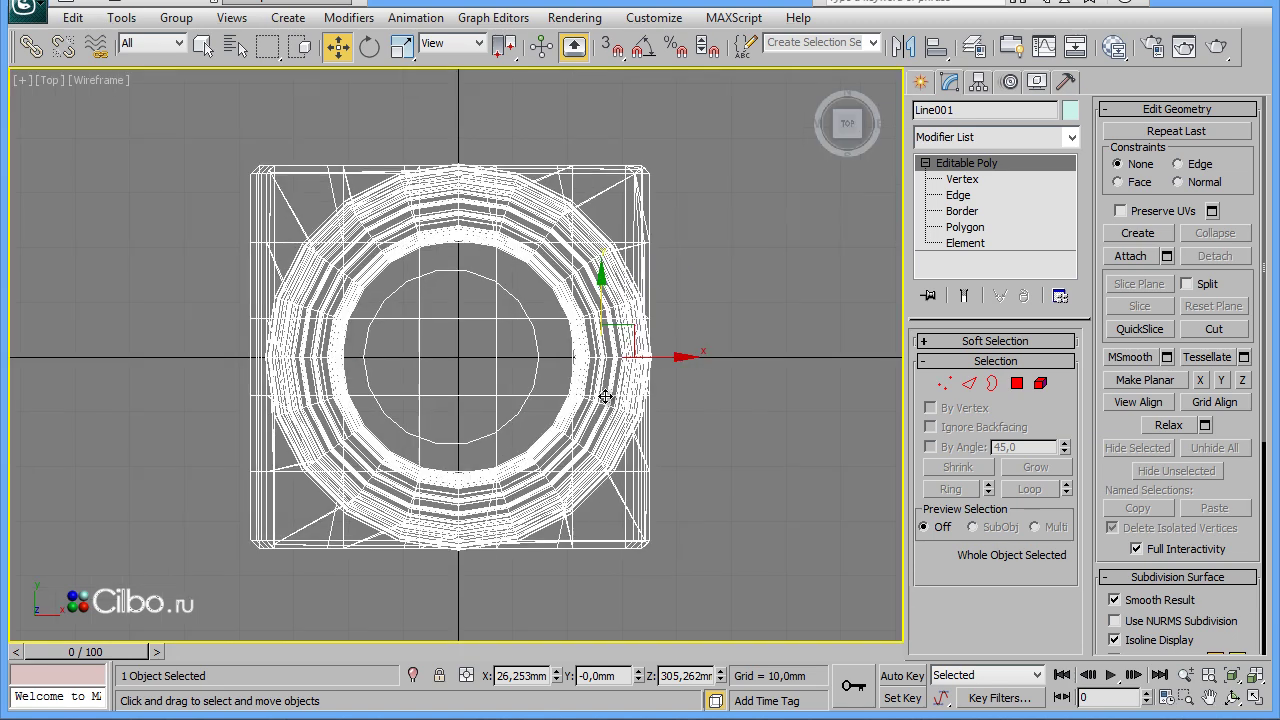
pyautogui.scroll(-5, 605, 396)
pyautogui.moveTo(720, 423)
pyautogui.mouseDown(button='middle')
pyautogui.moveTo(658, 510)
pyautogui.moveTo(551, 574)
pyautogui.moveTo(463, 572)
pyautogui.mouseUp(button='middle')
pyautogui.scroll(-4, 658, 510)
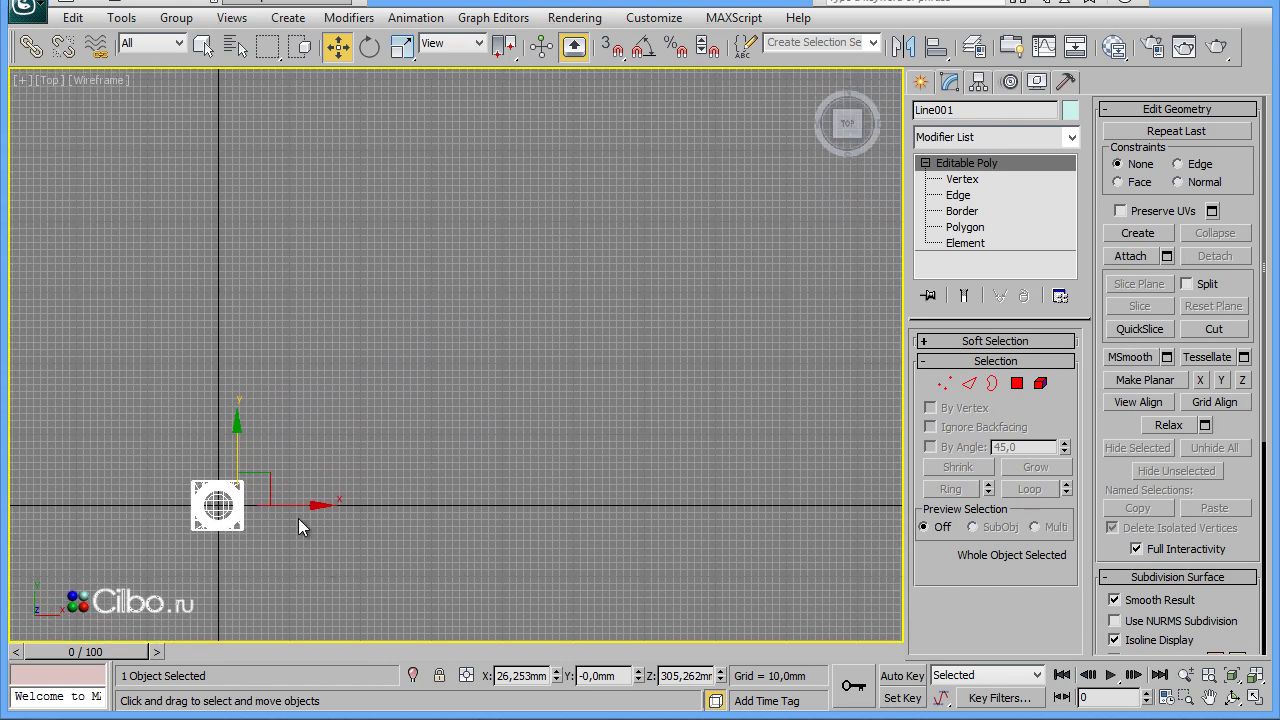
pyautogui.click(121, 17)
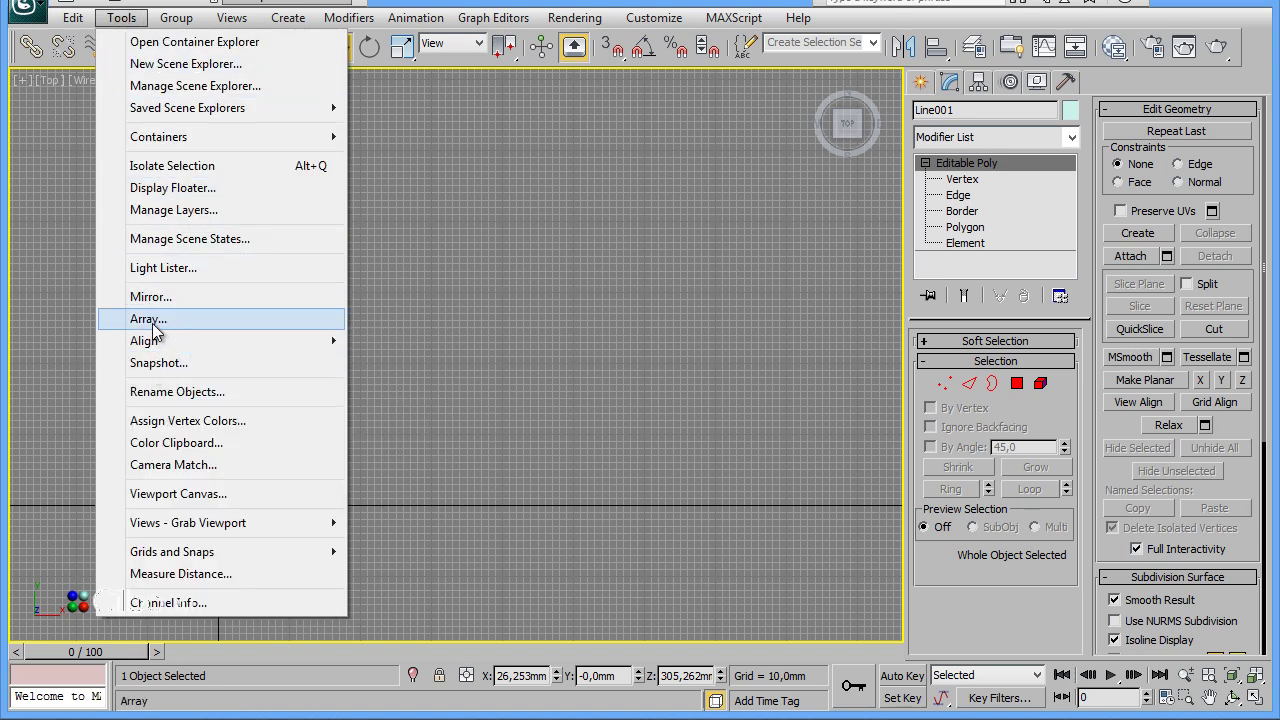
pyautogui.click(406, 120)
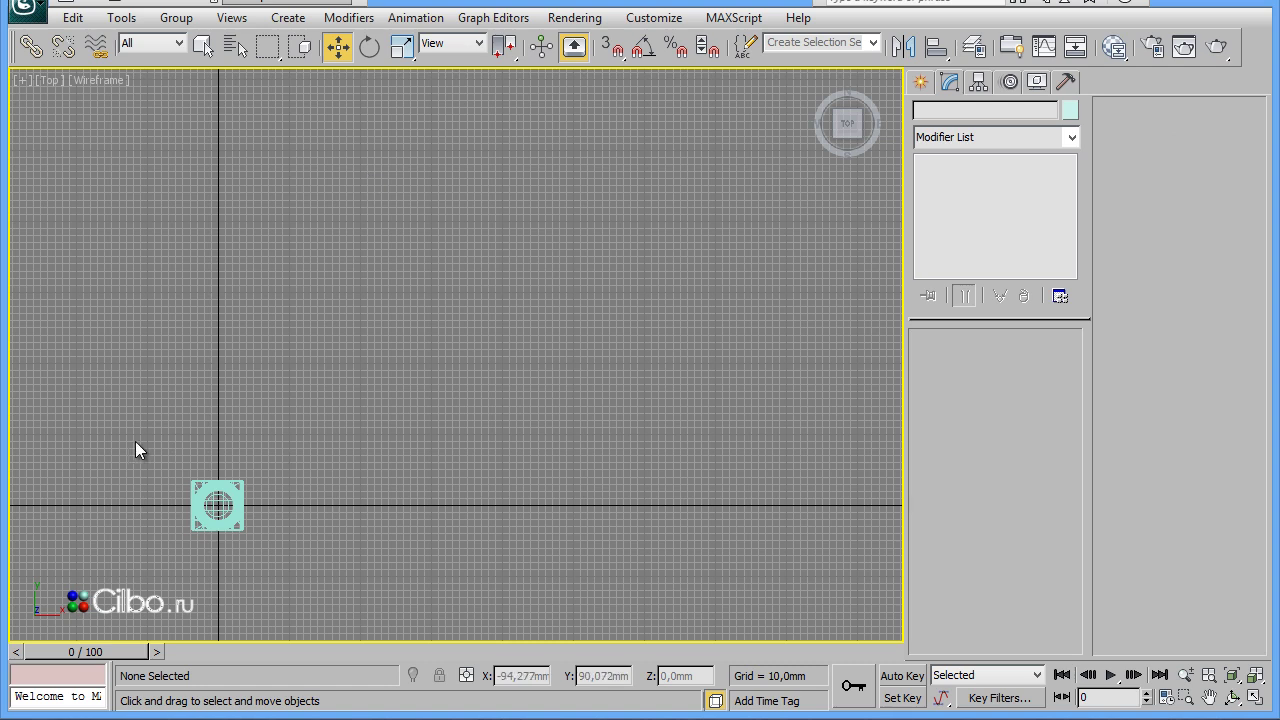
pyautogui.moveTo(133, 447); pyautogui.dragTo(289, 561)
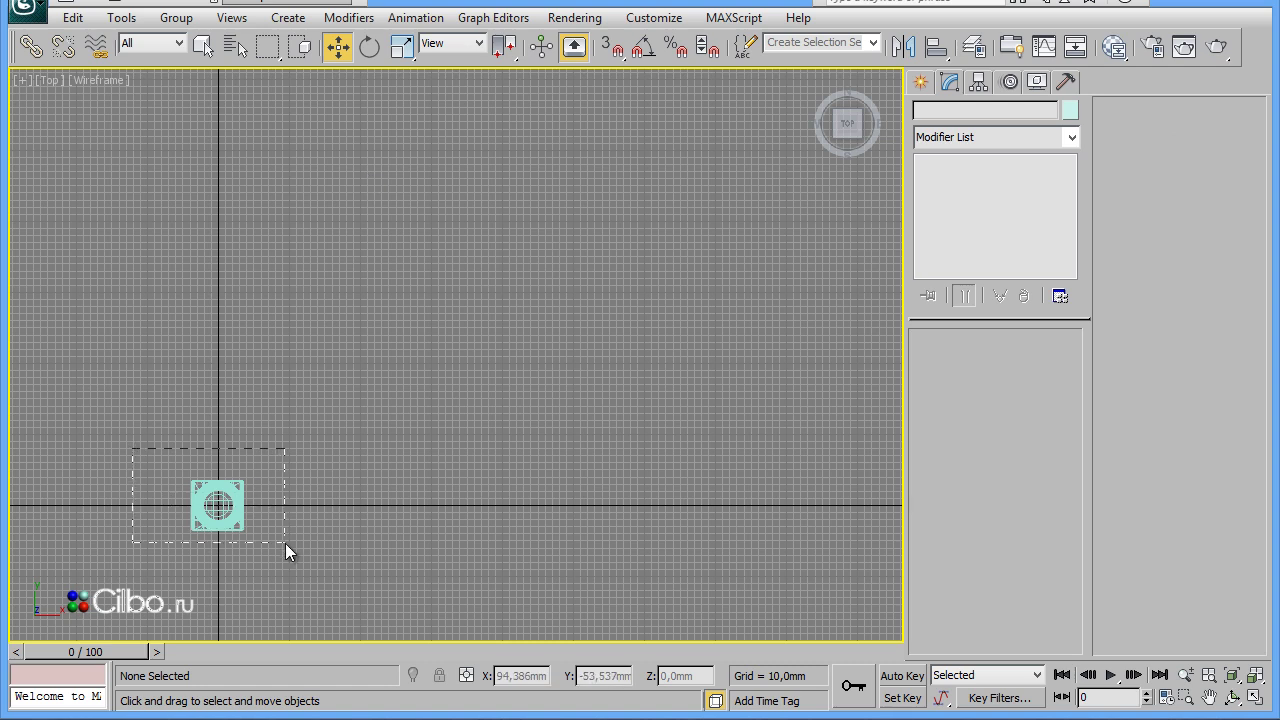
# Mirror the turned leg across the Y axis as a copy, selecting the 0 mm offset for editing
pyautogui.click(903, 46)
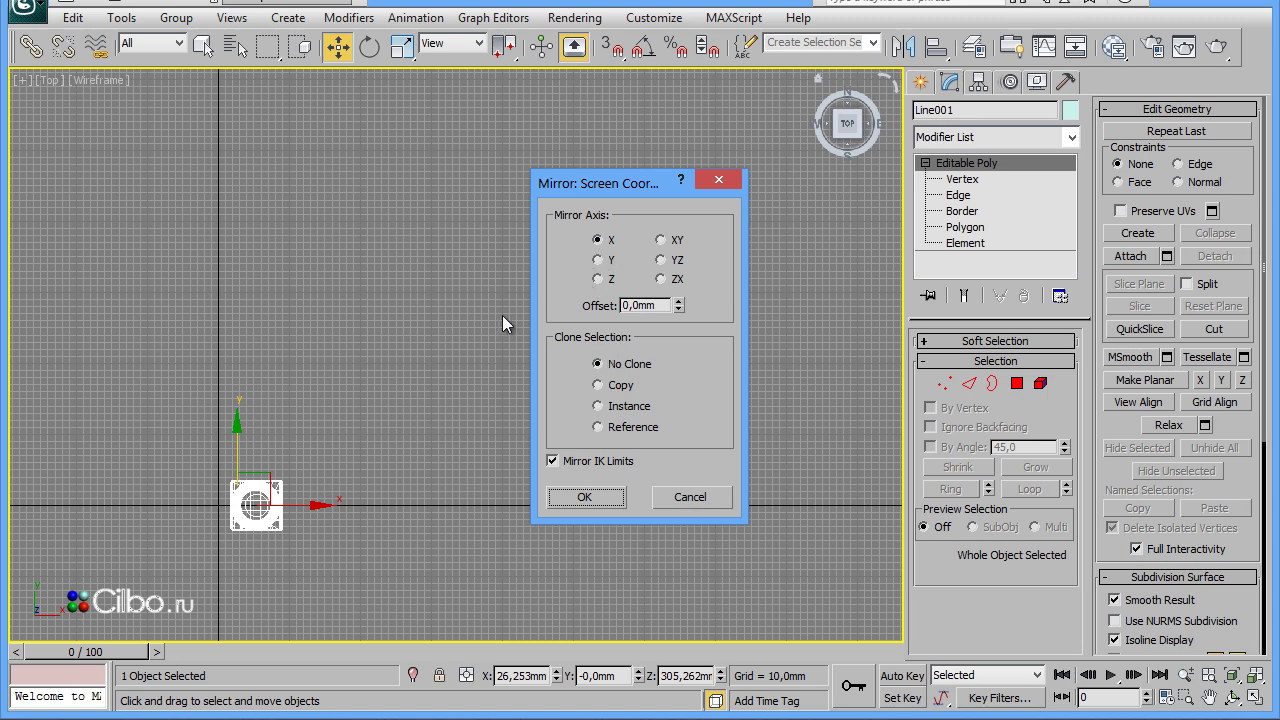
pyautogui.click(598, 260)
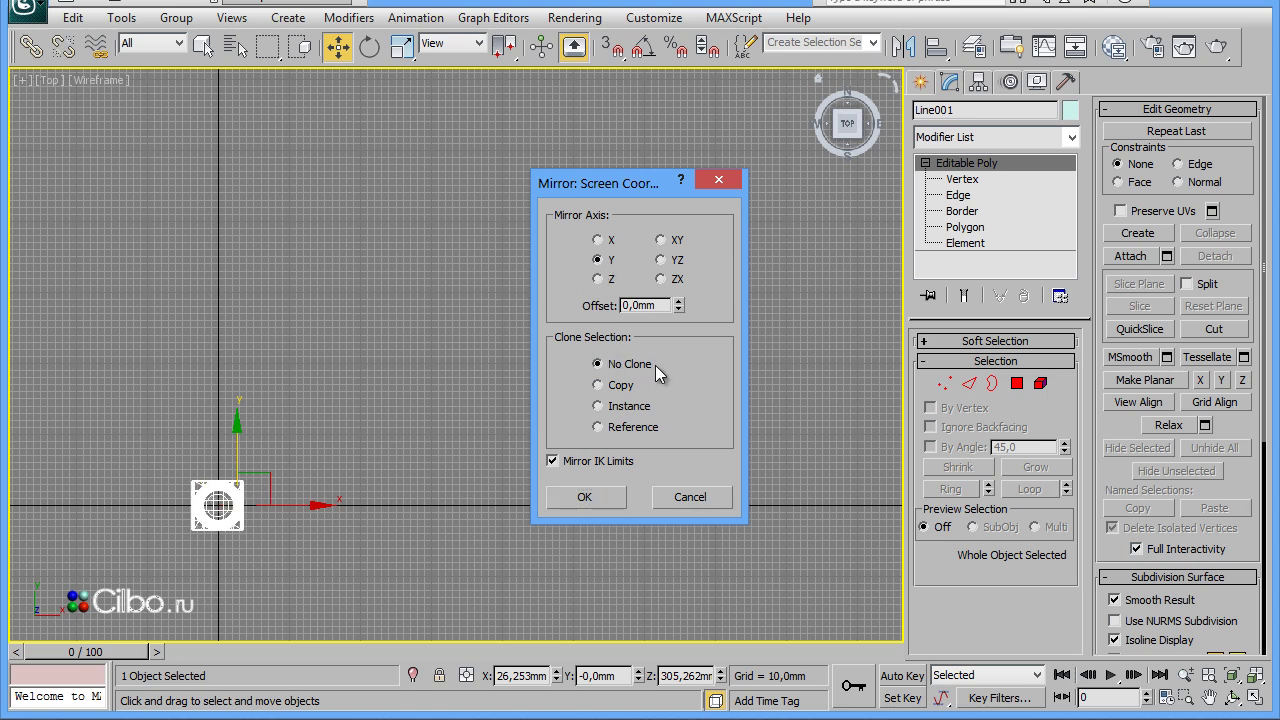
pyautogui.click(597, 387)
pyautogui.moveTo(660, 305); pyautogui.dragTo(601, 312)
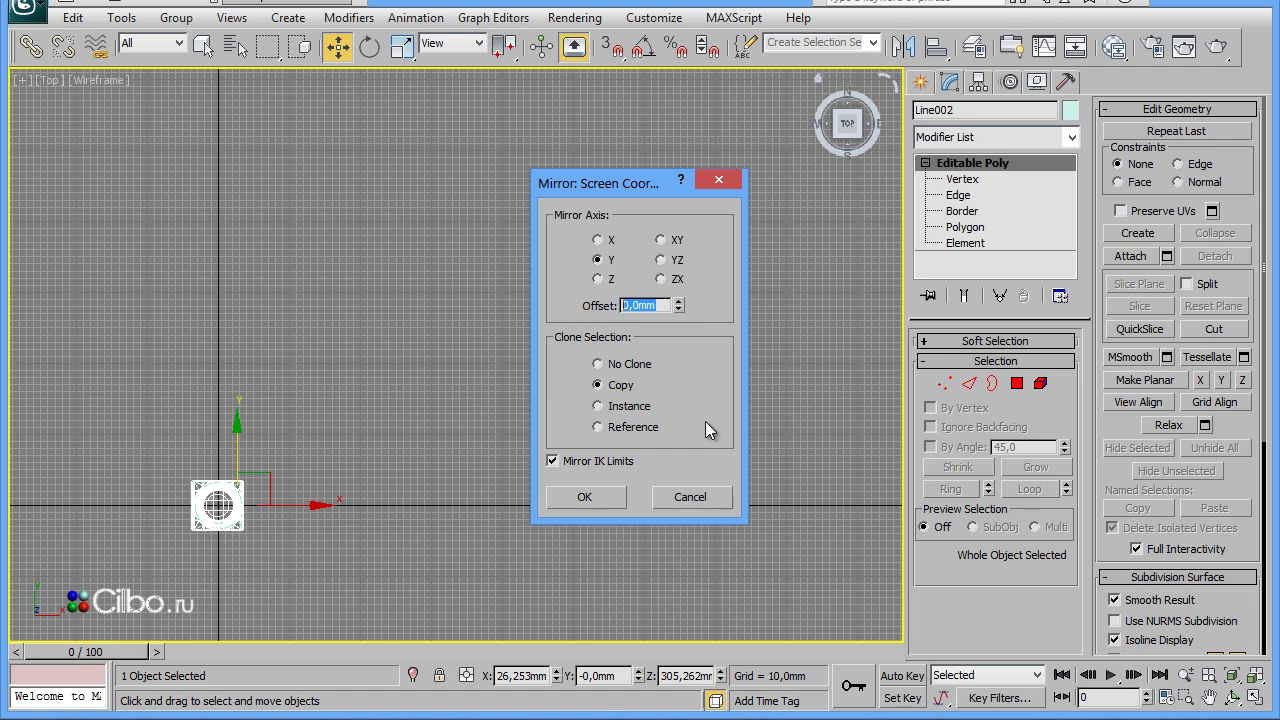
# Mirror-copy the leg on Y at 450 offset, then mirror both legs across X, 1100 apart
pyautogui.write('450')
pyautogui.click(587, 497)
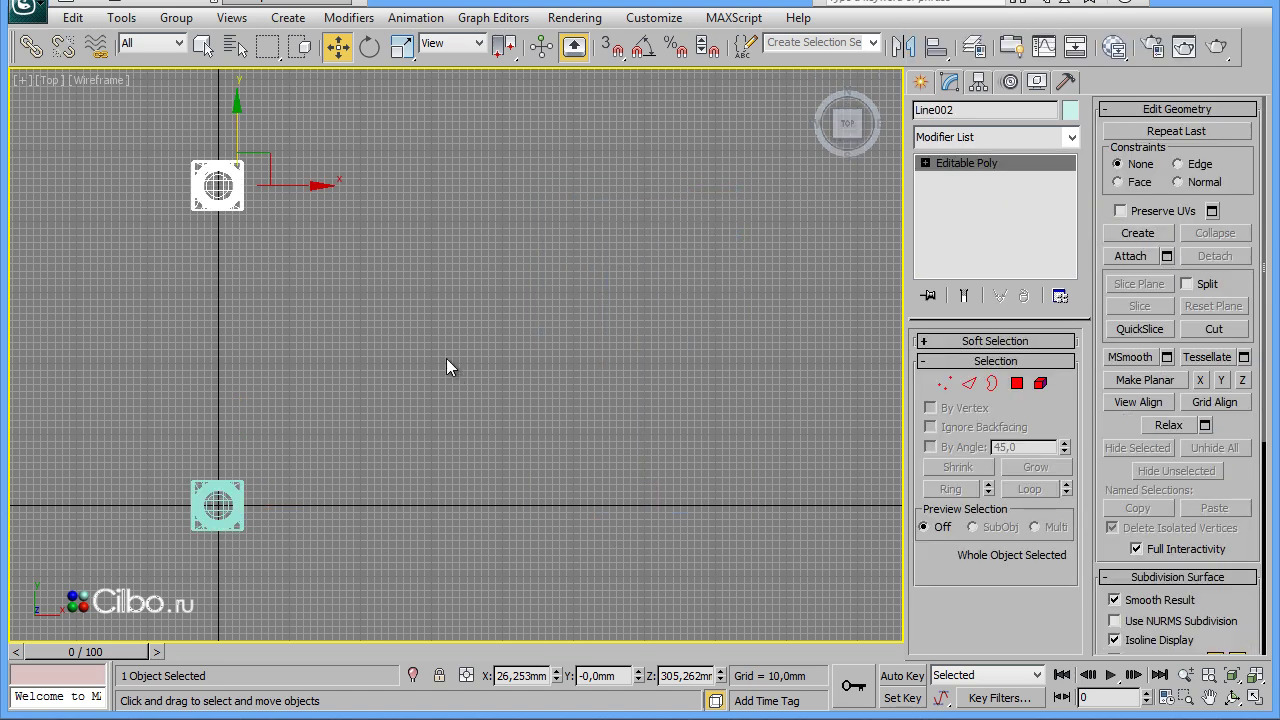
pyautogui.moveTo(160, 138)
pyautogui.mouseDown()
pyautogui.moveTo(307, 549)
pyautogui.moveTo(335, 484)
pyautogui.mouseUp()
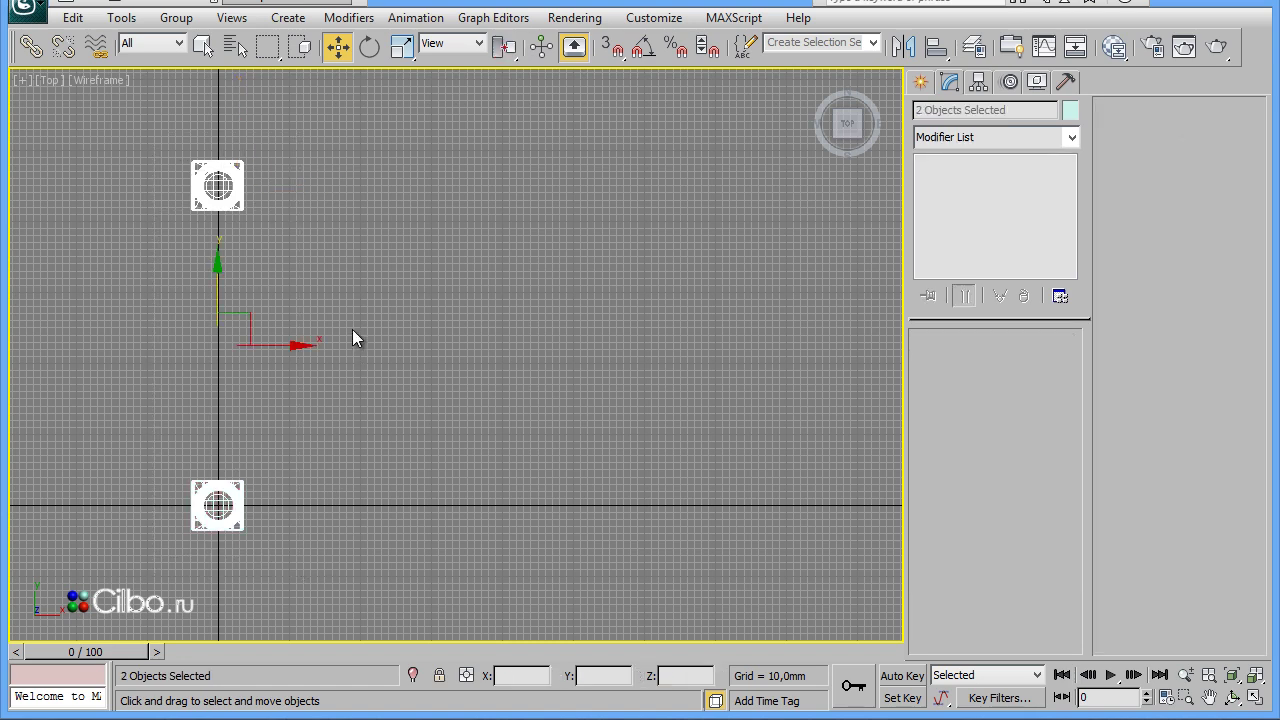
pyautogui.click(903, 46)
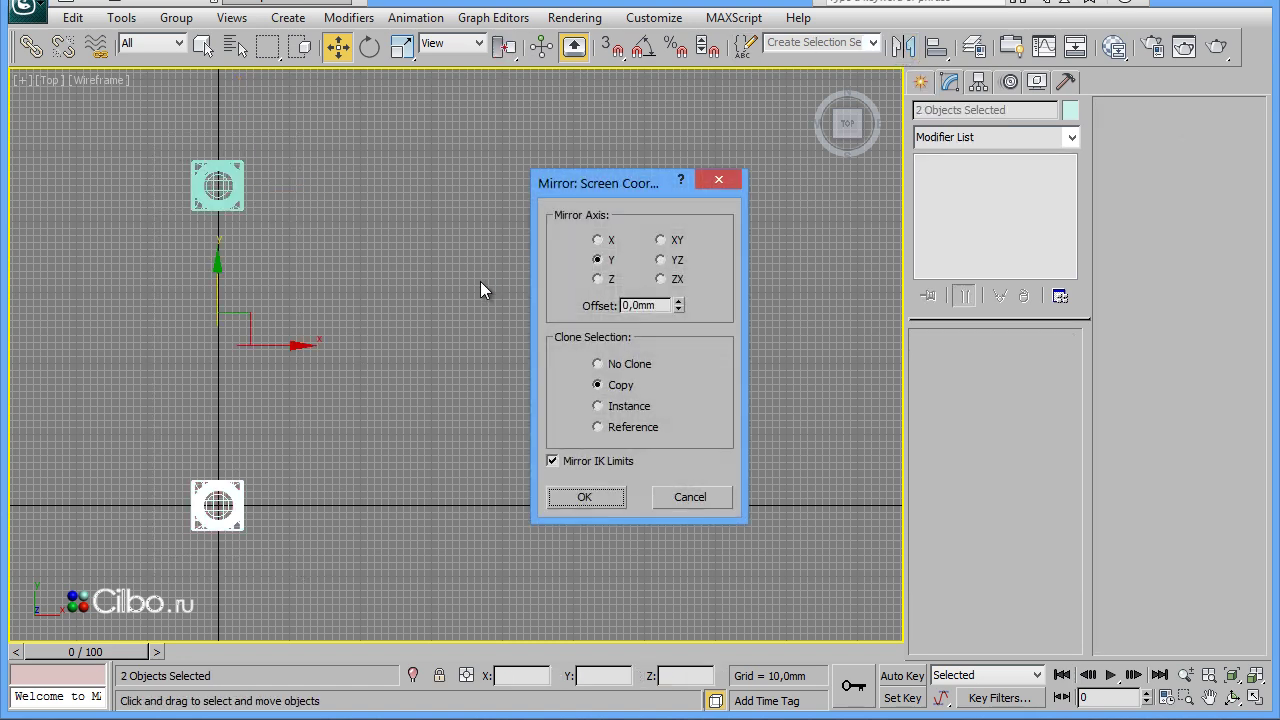
pyautogui.click(597, 240)
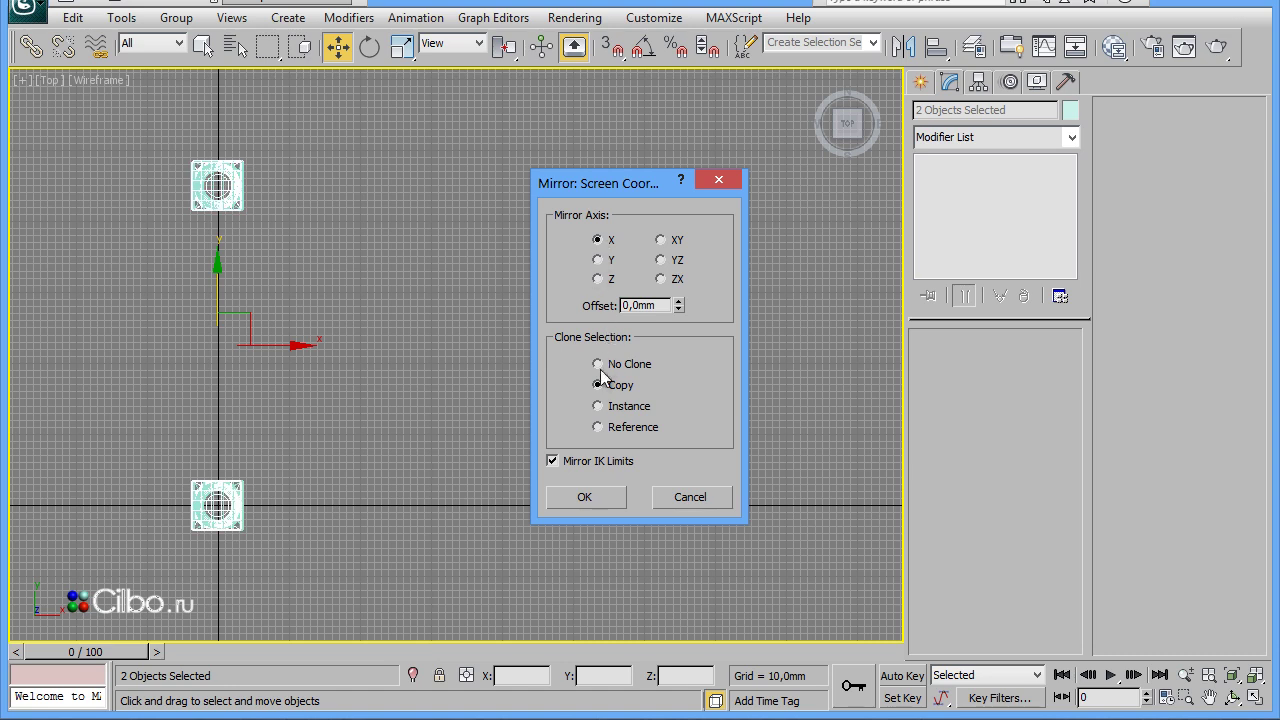
pyautogui.moveTo(665, 304); pyautogui.dragTo(588, 314)
pyautogui.write('1100')
pyautogui.click(584, 497)
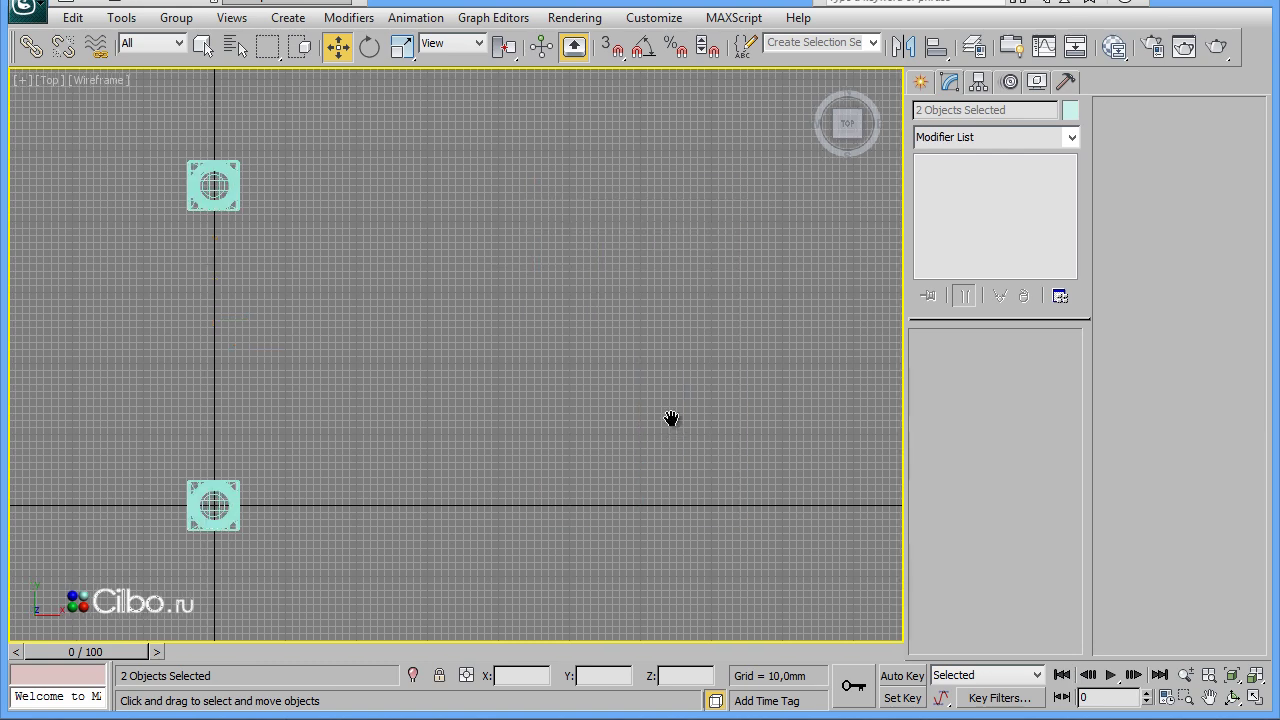
pyautogui.moveTo(672, 420); pyautogui.dragTo(548, 415, button='middle')
pyautogui.scroll(-2, 562, 410)
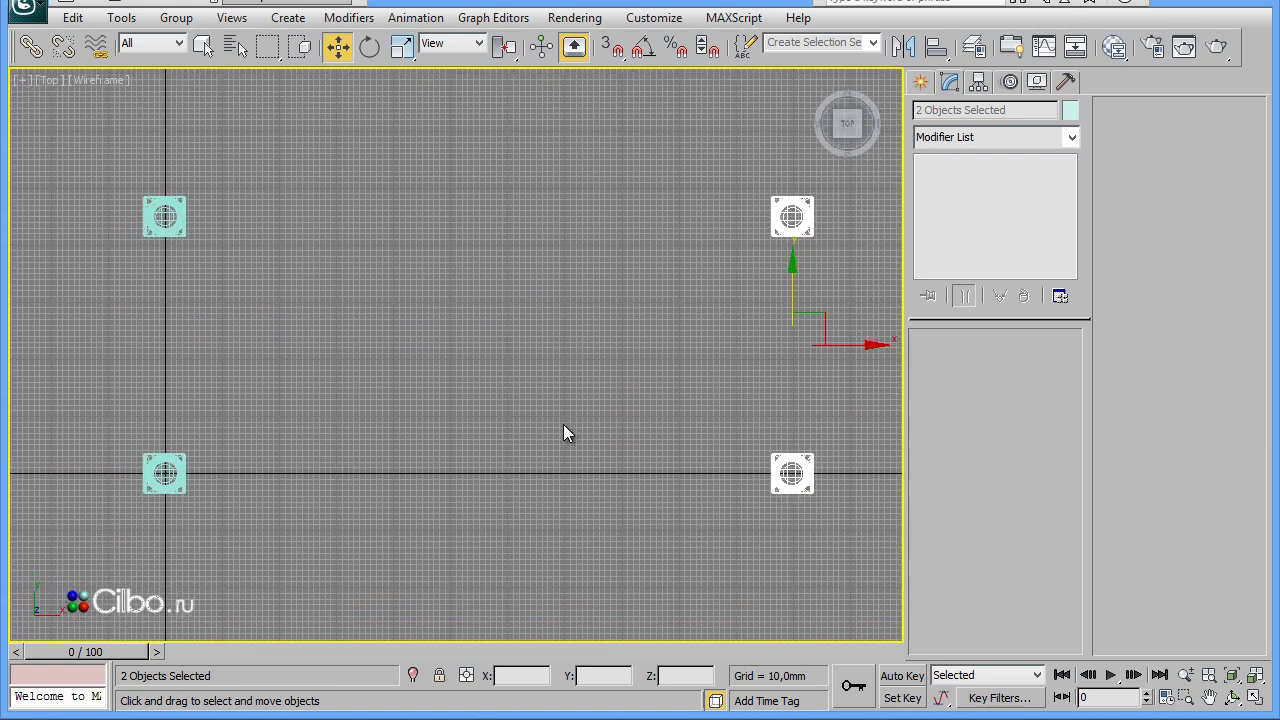
pyautogui.scroll(-1, 565, 425)
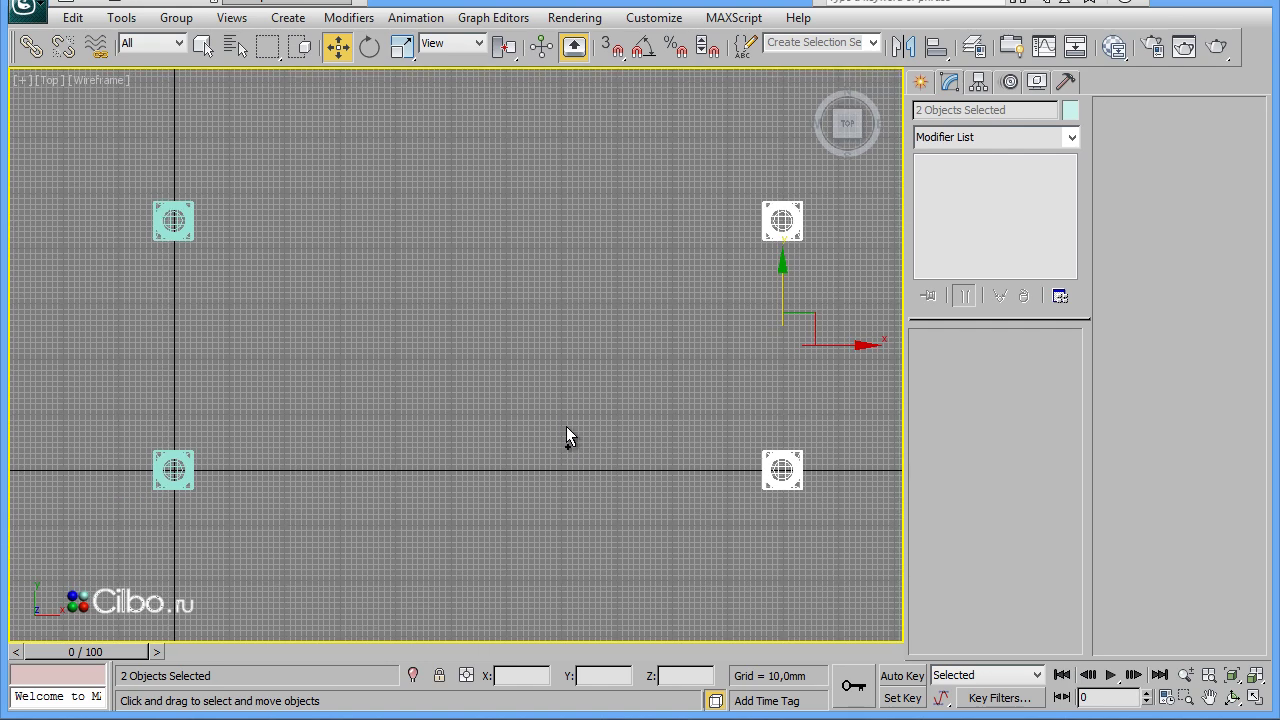
# In a maximized shaded Perspective view, attach the other three legs to the left leg and enter Polygon level
pyautogui.hotkey('alt', 'w')
pyautogui.click(578, 515)
pyautogui.hotkey('alt', 'w')
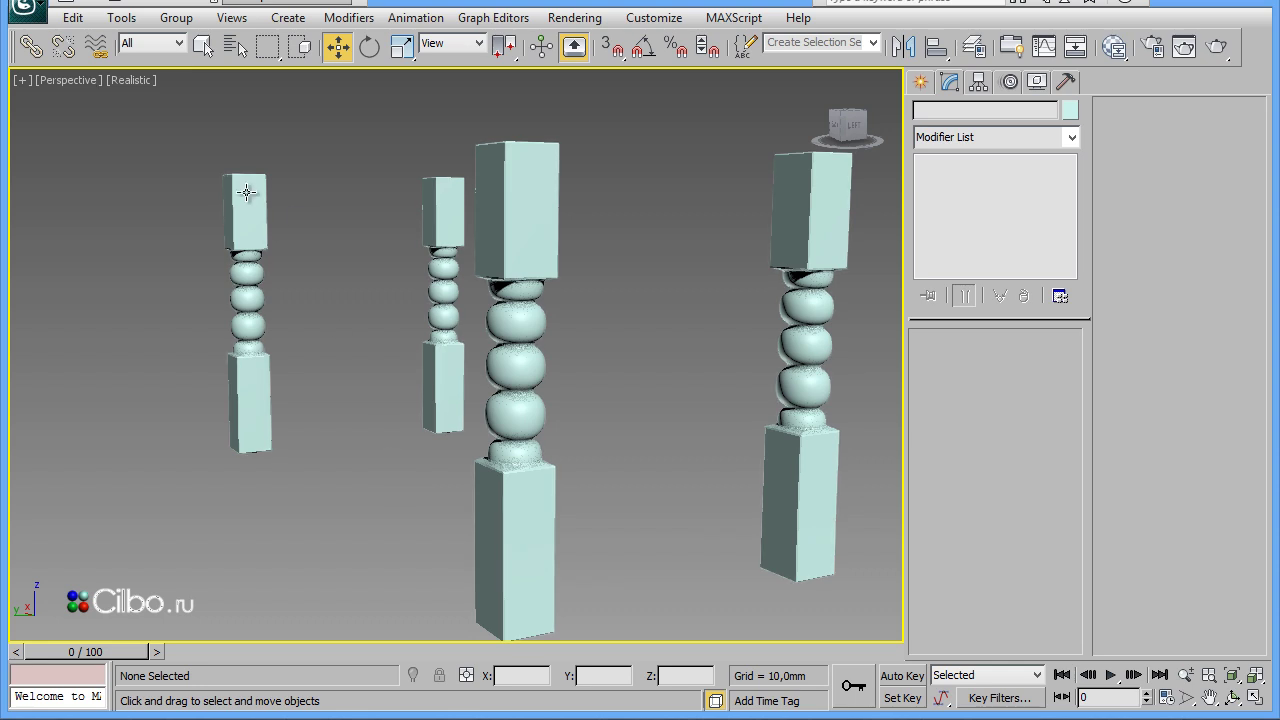
pyautogui.click(250, 218)
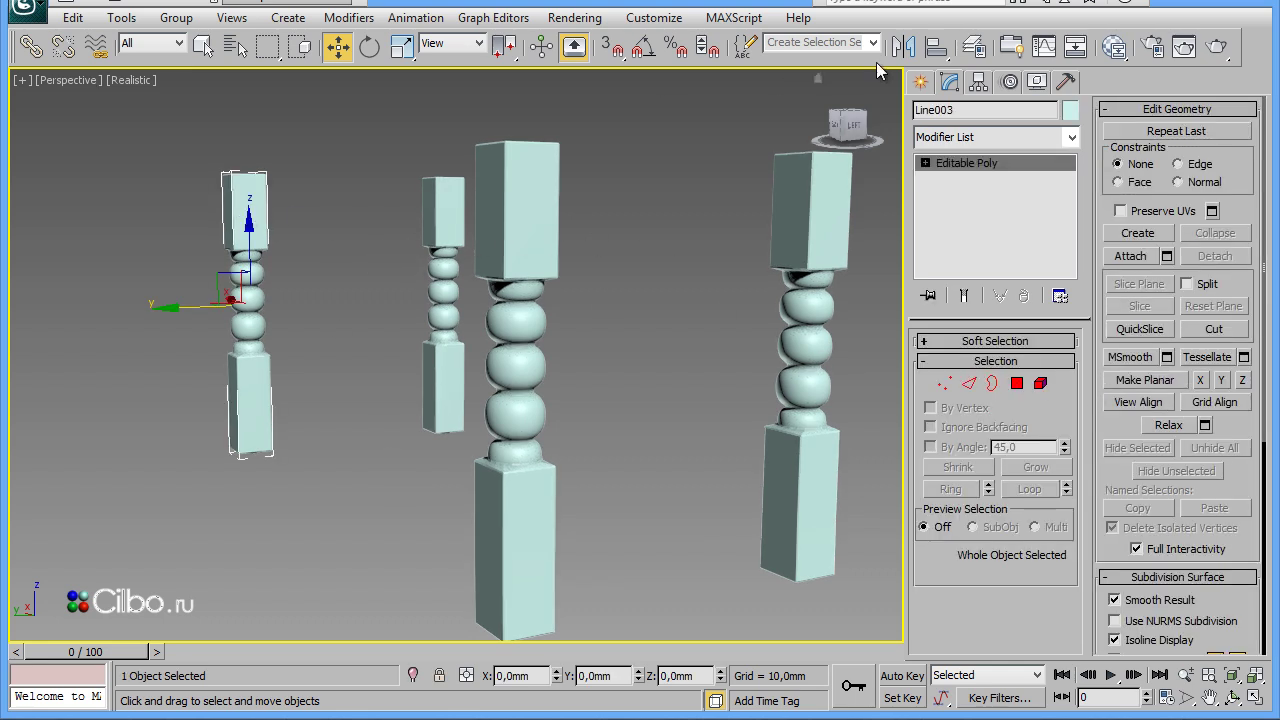
pyautogui.click(1131, 256)
pyautogui.click(458, 228)
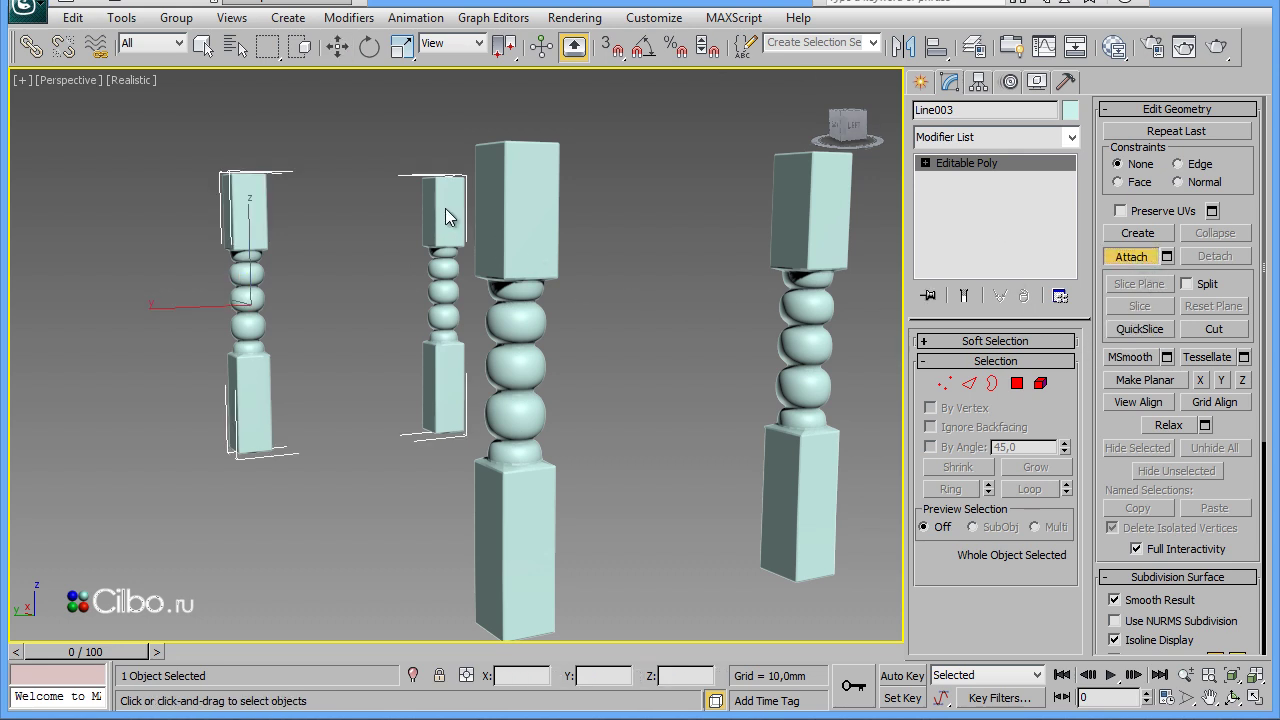
pyautogui.click(500, 212)
pyautogui.click(825, 217)
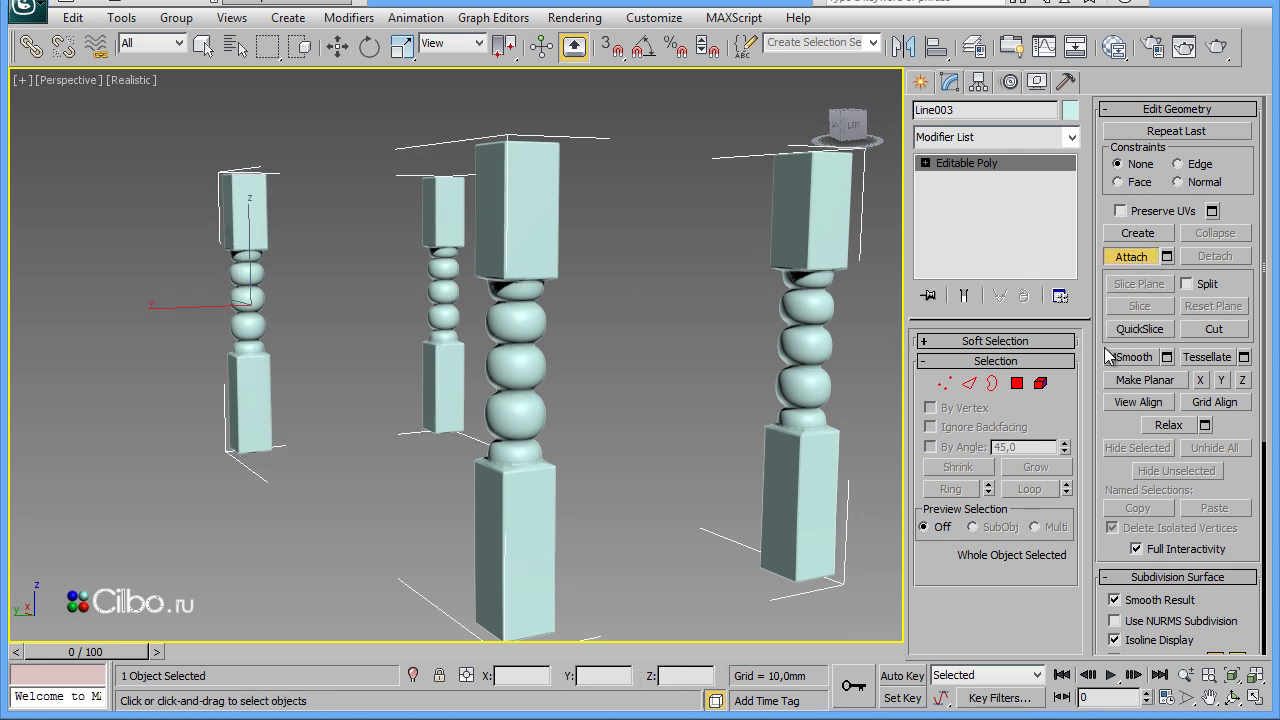
pyautogui.click(994, 381)
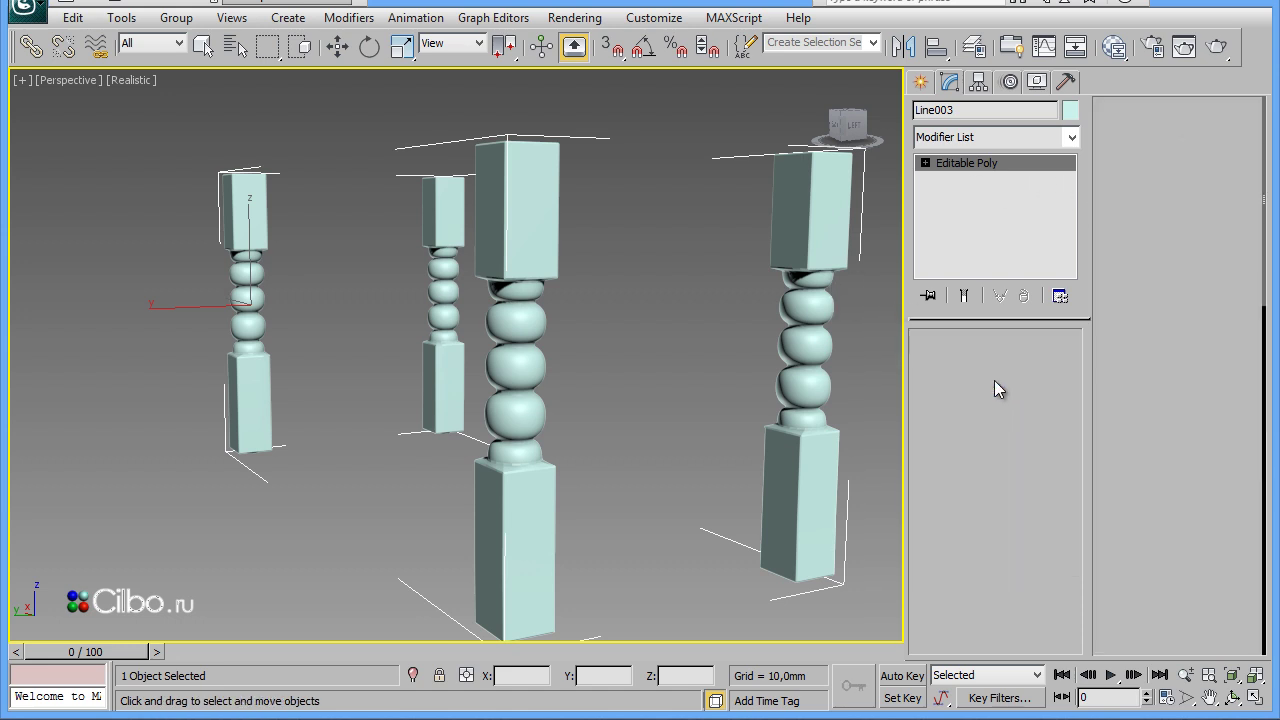
pyautogui.click(315, 133)
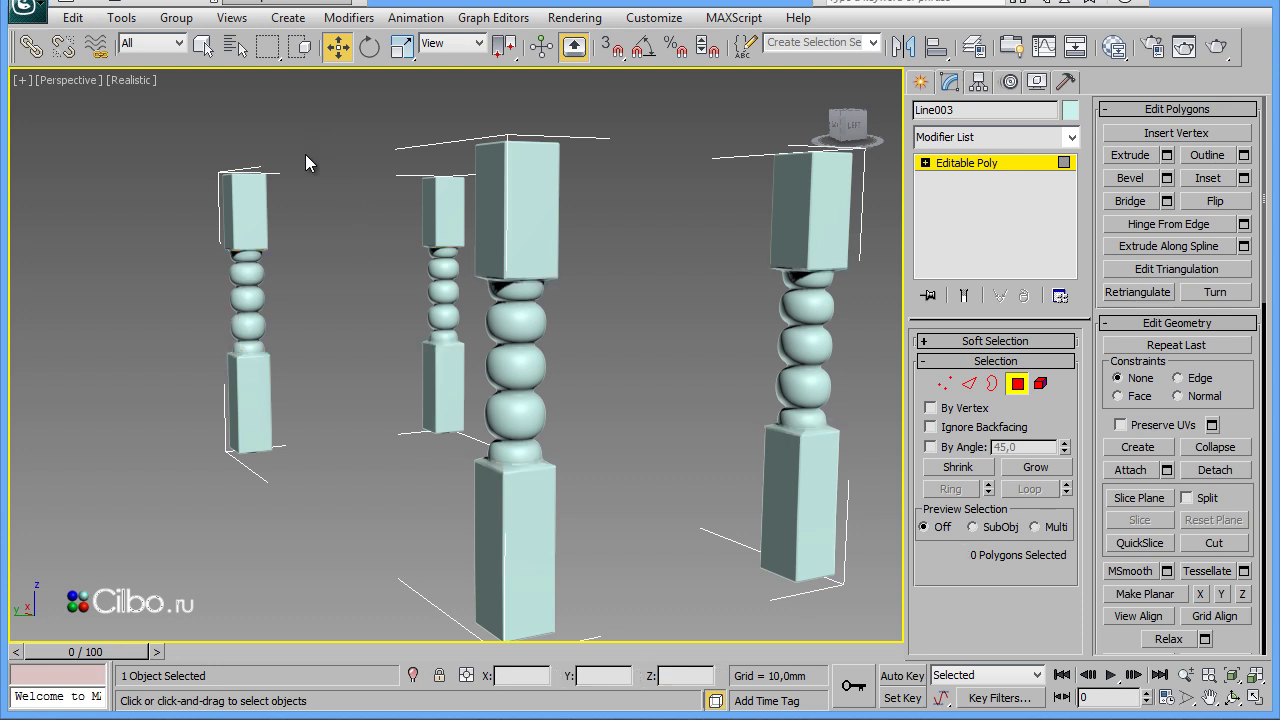
# With Edged Faces on, bridge the facing top-block faces of two legs into a rail
pyautogui.press('F4')
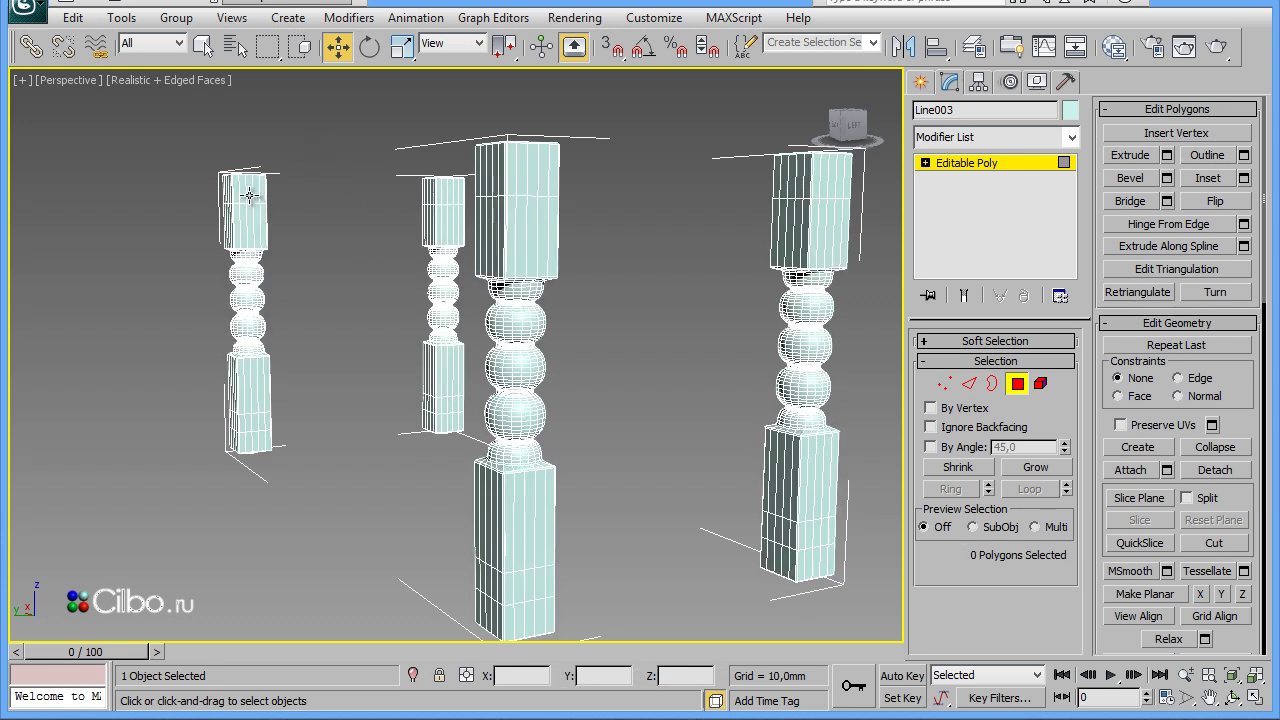
pyautogui.click(249, 196)
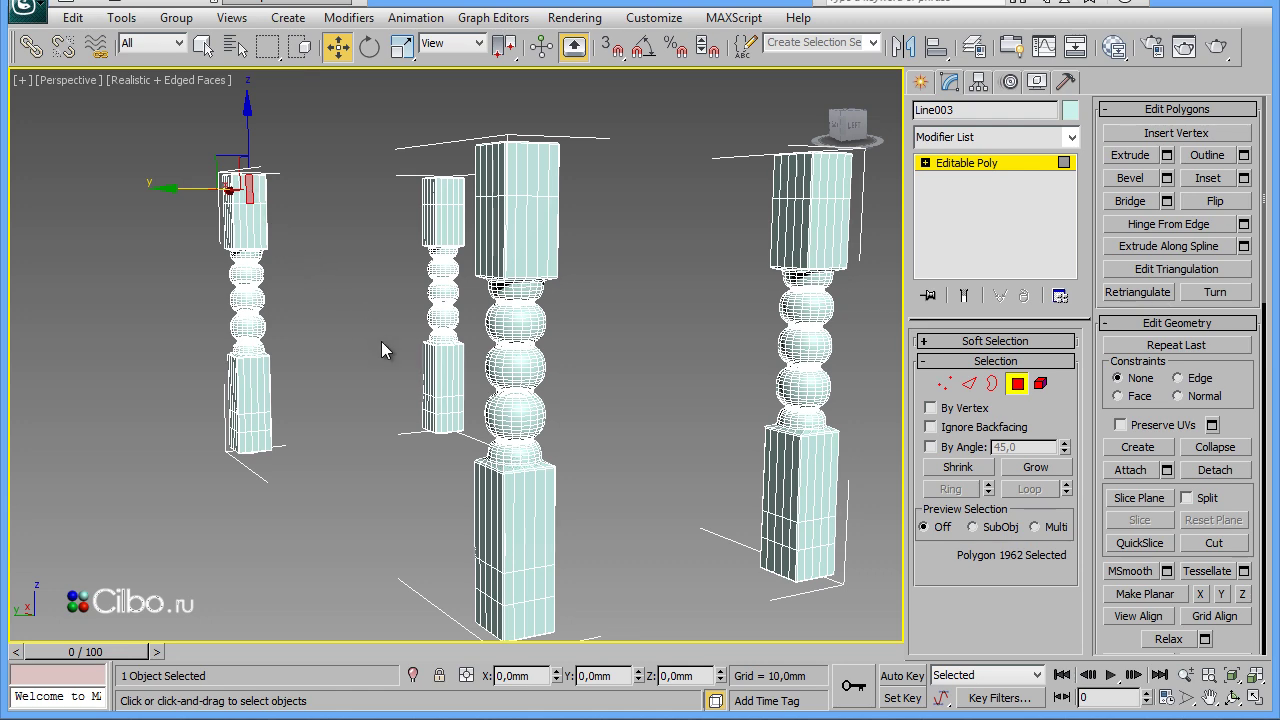
pyautogui.moveTo(354, 437)
pyautogui.keyDown('alt'); pyautogui.mouseDown(button='middle')
pyautogui.moveTo(418, 437)
pyautogui.moveTo(517, 375)
pyautogui.moveTo(566, 388)
pyautogui.mouseUp(button='middle'); pyautogui.keyUp('alt')
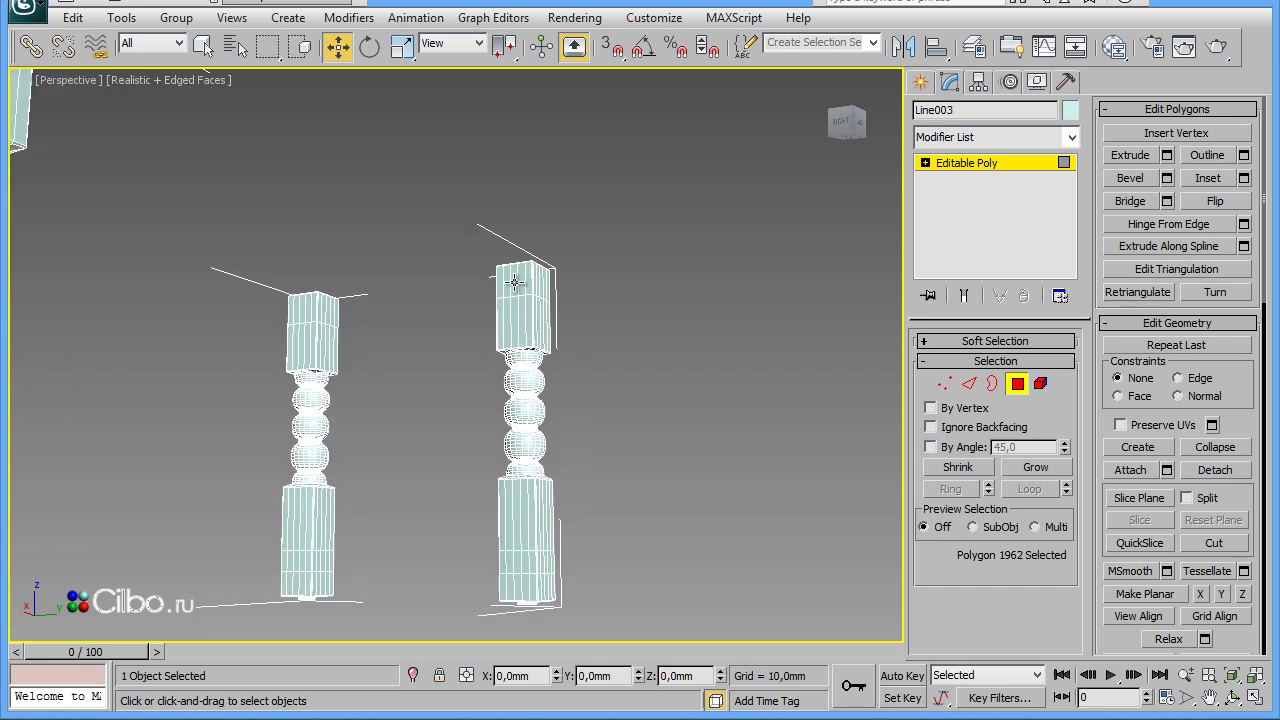
pyautogui.click(514, 285)
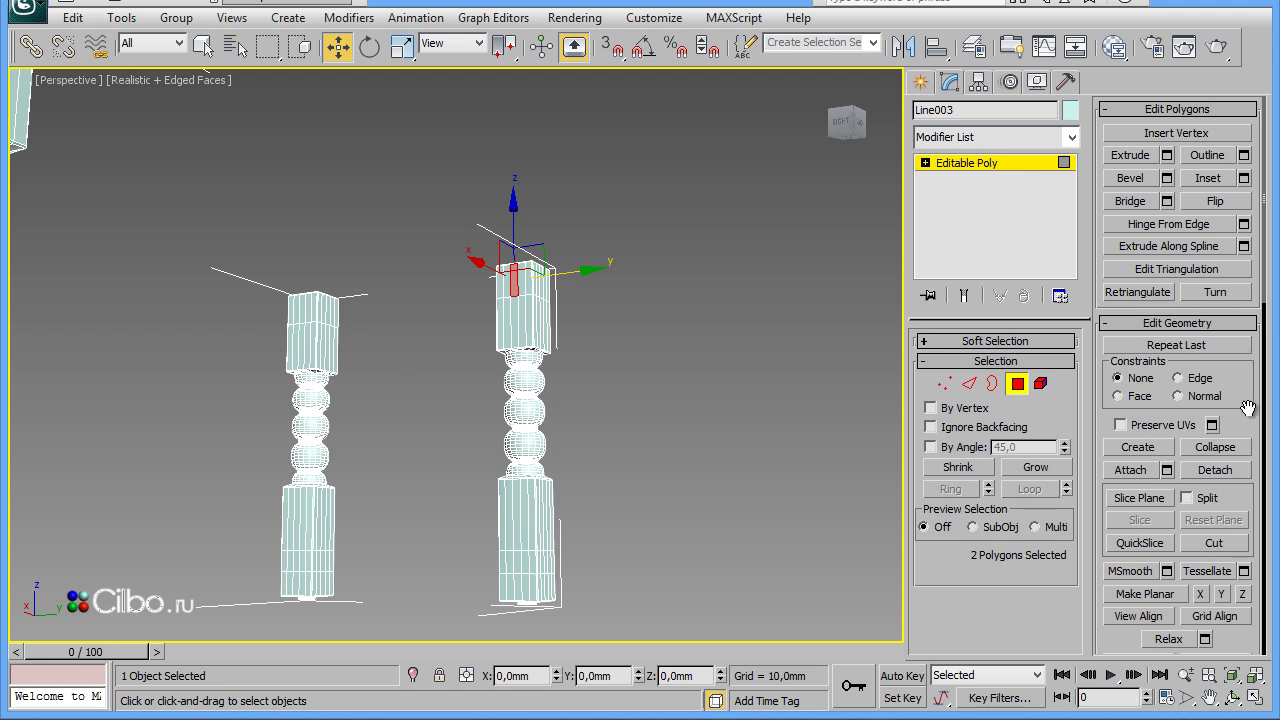
pyautogui.scroll(-1, 1250, 407)
pyautogui.moveTo(1250, 407)
pyautogui.mouseDown()
pyautogui.moveTo(1248, 354)
pyautogui.moveTo(1250, 376)
pyautogui.mouseUp()
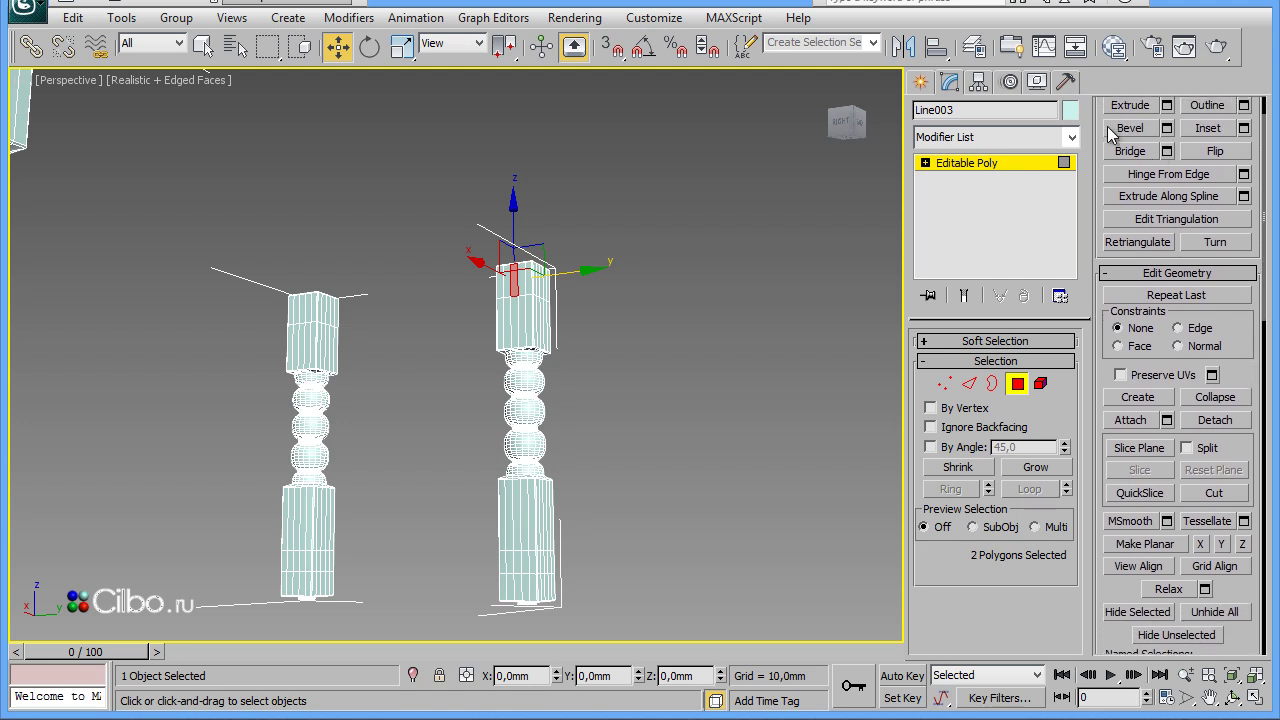
pyautogui.click(1130, 151)
pyautogui.click(680, 425)
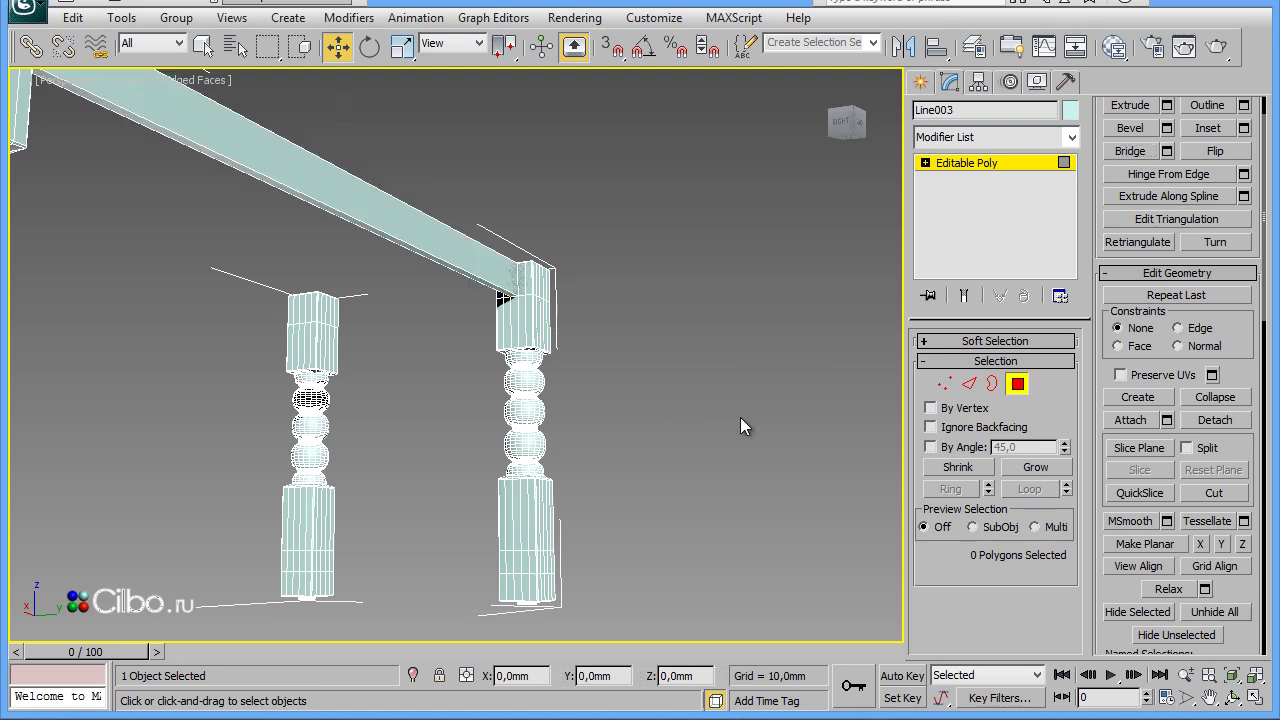
# Select the left leg's top-block face for the next rail
pyautogui.moveTo(684, 471)
pyautogui.keyDown('alt'); pyautogui.mouseDown(button='middle')
pyautogui.moveTo(734, 454)
pyautogui.moveTo(714, 505)
pyautogui.moveTo(835, 511)
pyautogui.moveTo(638, 428)
pyautogui.moveTo(724, 411)
pyautogui.moveTo(320, 400)
pyautogui.moveTo(467, 406)
pyautogui.mouseUp(button='middle'); pyautogui.keyUp('alt')
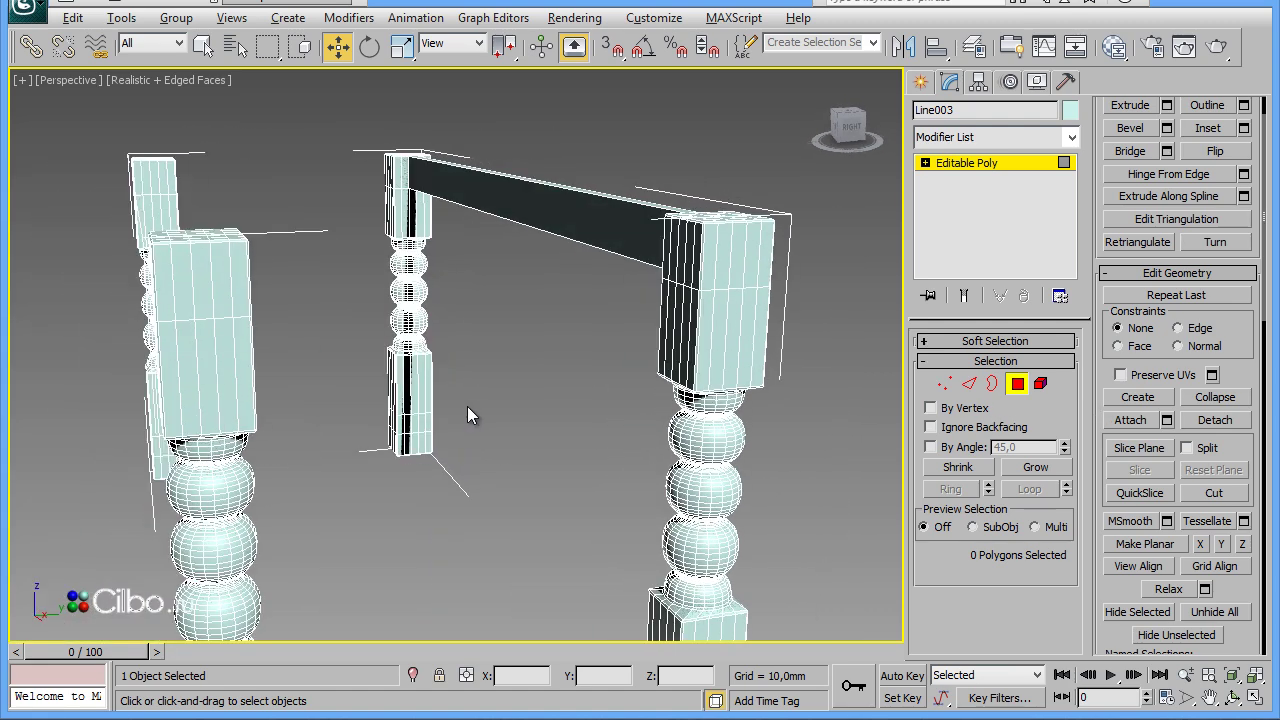
pyautogui.click(159, 197)
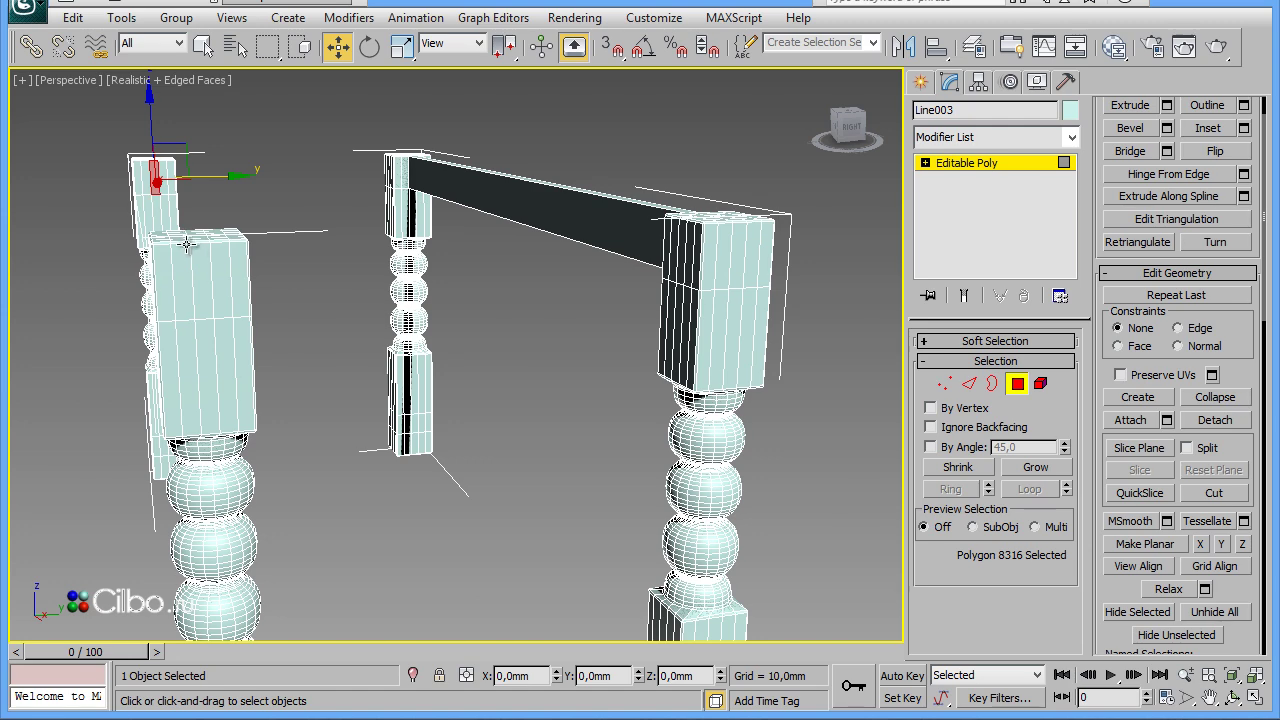
pyautogui.moveTo(209, 304)
pyautogui.keyDown('alt'); pyautogui.mouseDown(button='middle')
pyautogui.moveTo(434, 309)
pyautogui.moveTo(513, 279)
pyautogui.moveTo(514, 255)
pyautogui.mouseUp(button='middle'); pyautogui.keyUp('alt')
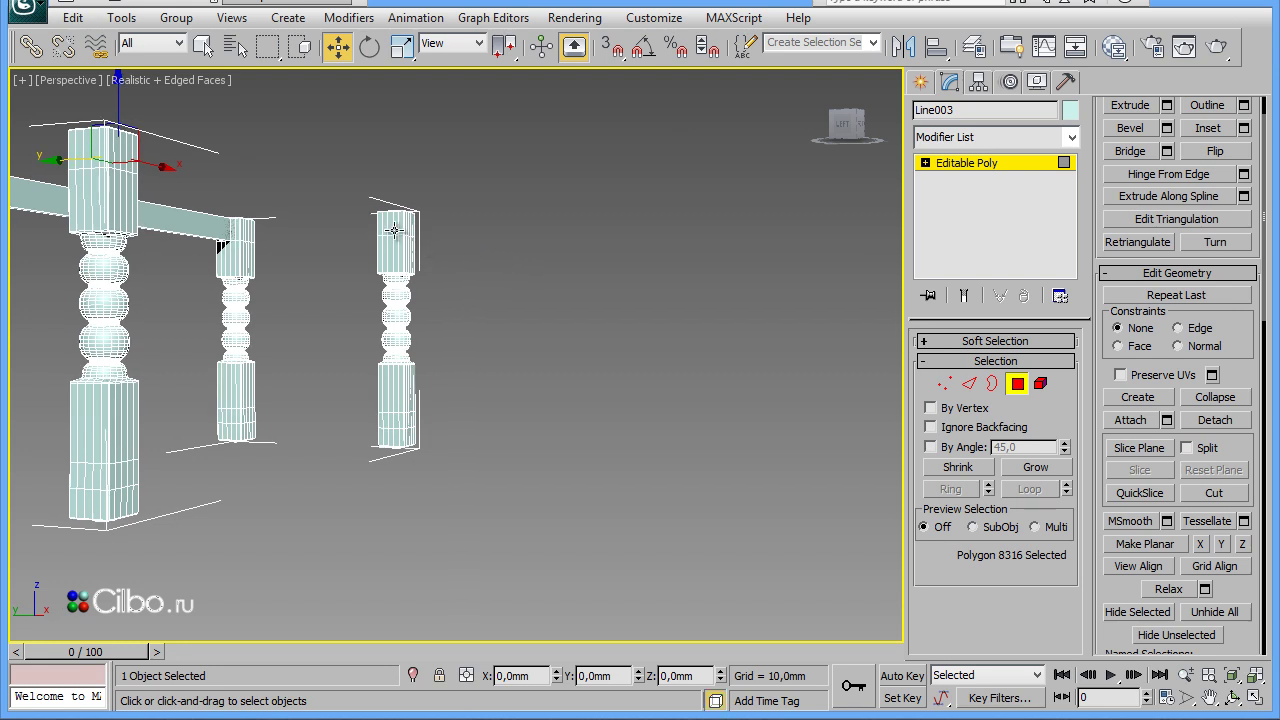
# Bridge the selected face to the third leg's top face, creating a second rail
pyautogui.click(394, 228)
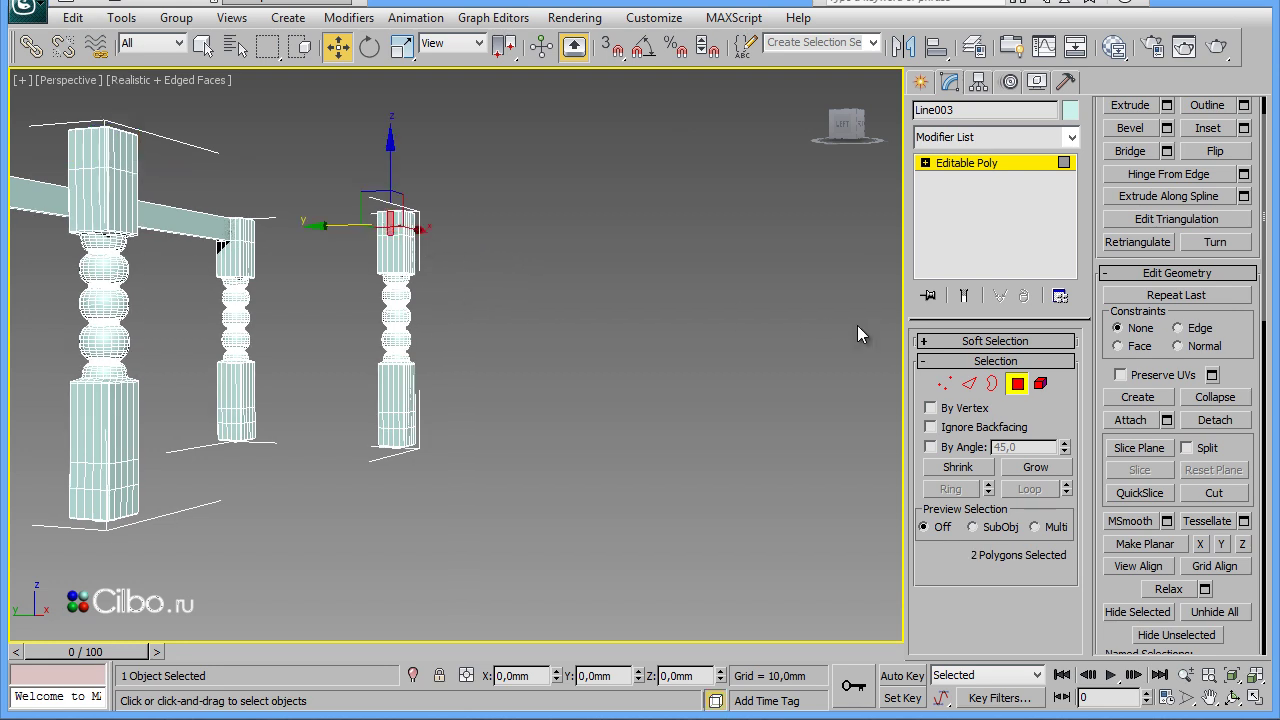
pyautogui.click(1130, 151)
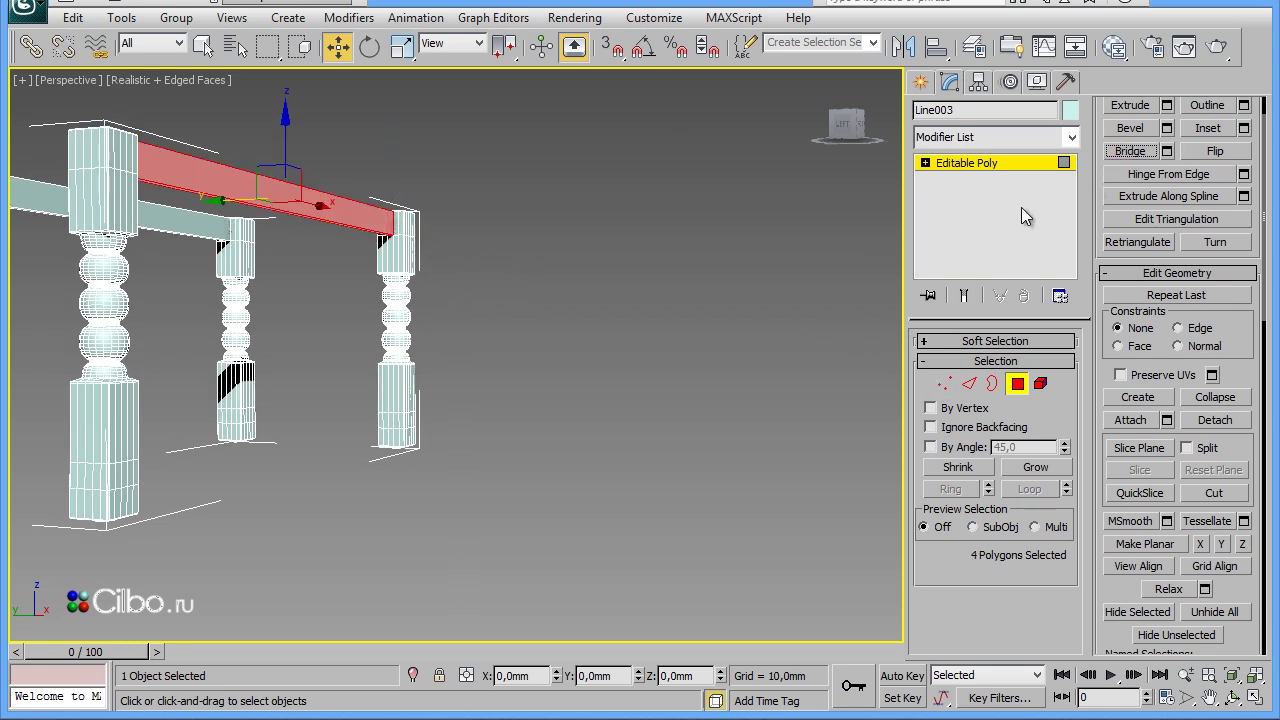
pyautogui.click(536, 341)
pyautogui.moveTo(523, 409)
pyautogui.keyDown('alt'); pyautogui.mouseDown(button='middle')
pyautogui.moveTo(727, 572)
pyautogui.moveTo(805, 241)
pyautogui.mouseUp(button='middle'); pyautogui.keyUp('alt')
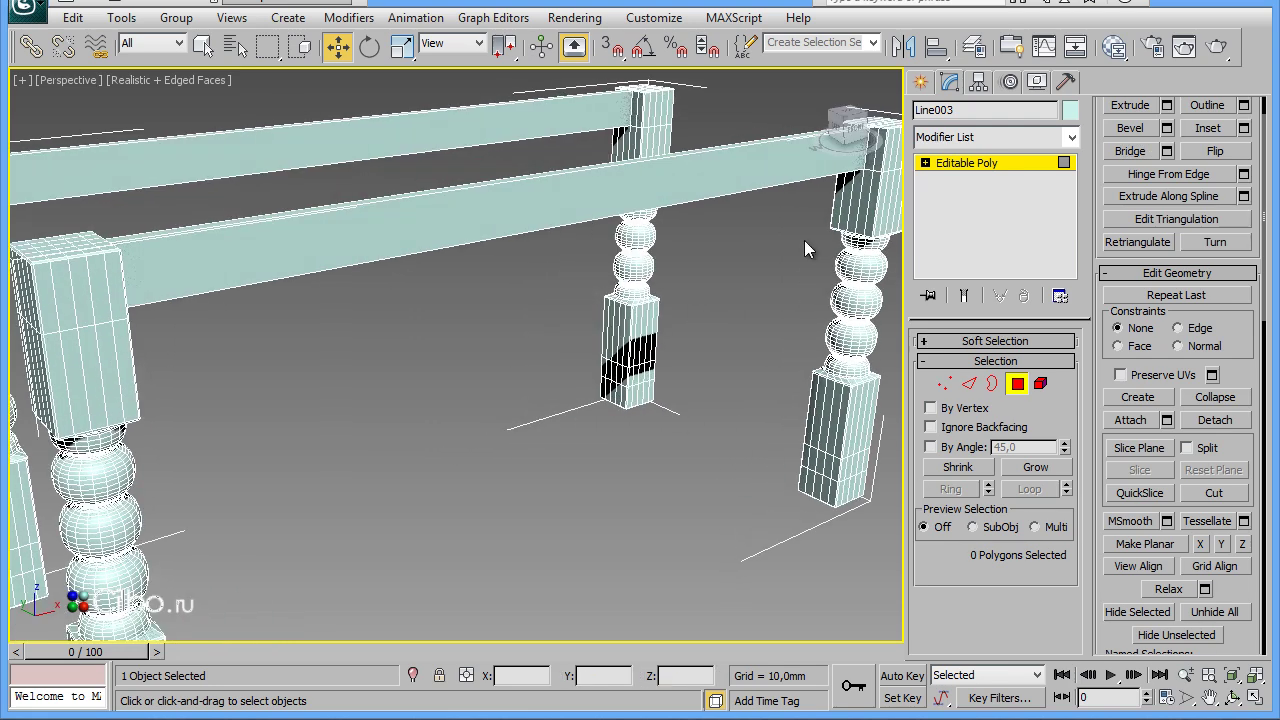
# Select the remaining post-top faces and bridge them to close the frame
pyautogui.click(658, 113)
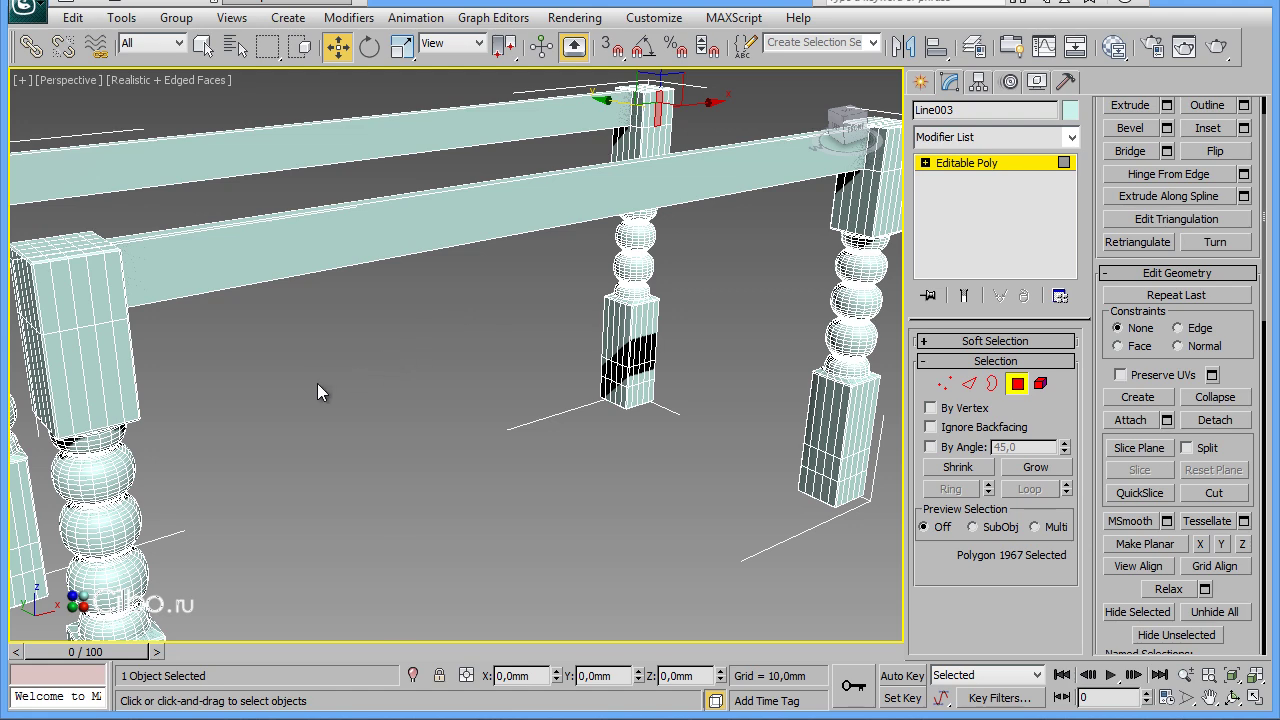
pyautogui.moveTo(317, 383); pyautogui.dragTo(495, 349, button='middle')
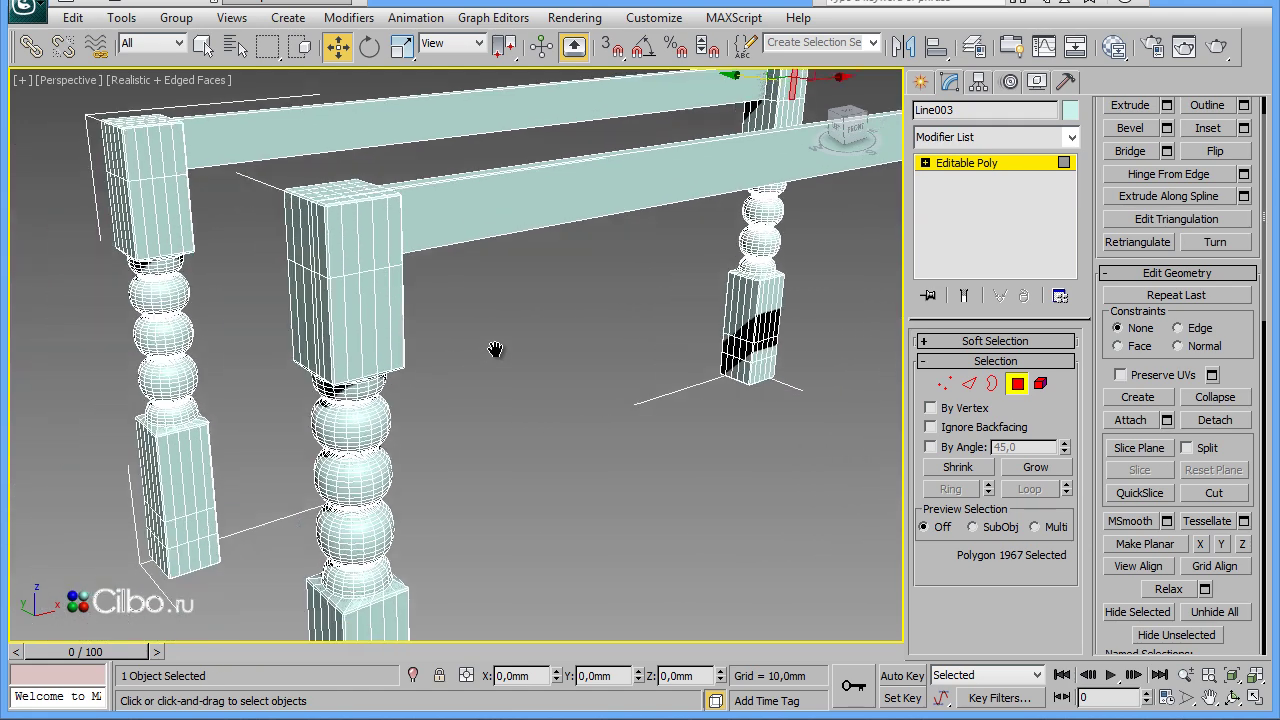
pyautogui.keyDown('ctrl'); pyautogui.click(157, 150); pyautogui.keyUp('ctrl')
pyautogui.keyDown('alt'); pyautogui.moveTo(595, 589); pyautogui.dragTo(749, 275, button='middle'); pyautogui.keyUp('alt')
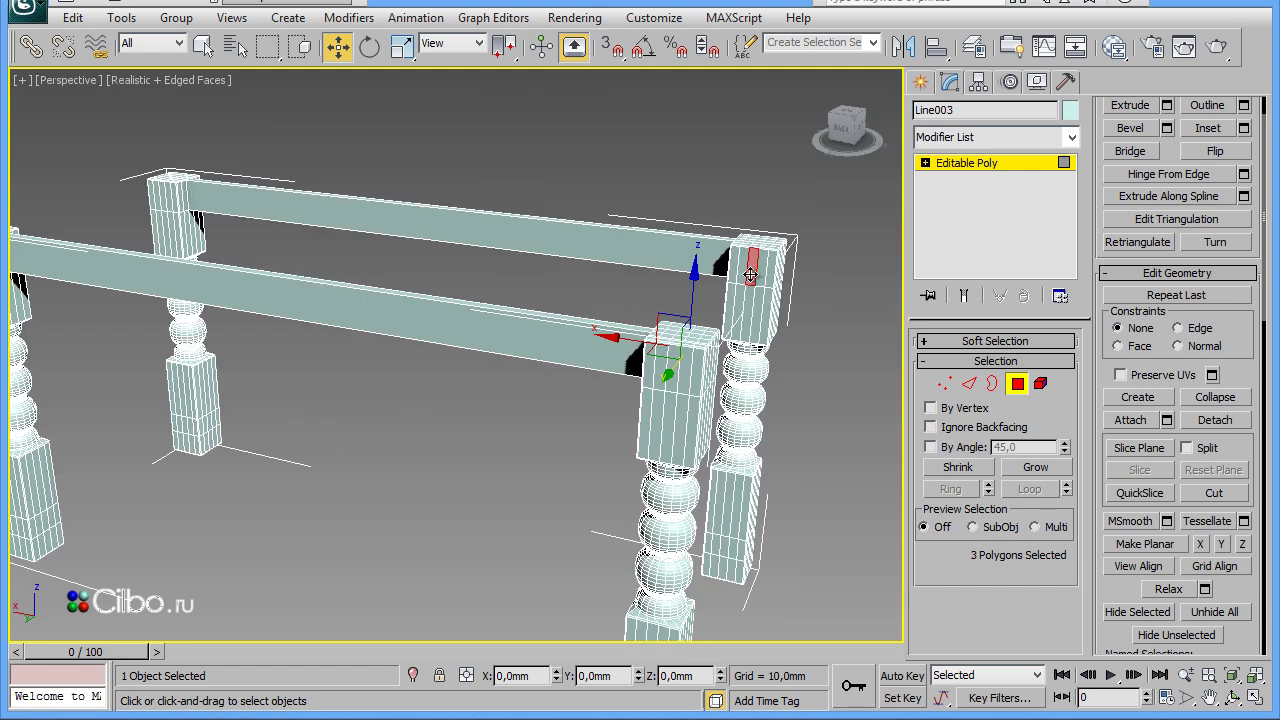
pyautogui.keyDown('ctrl'); pyautogui.click(749, 272); pyautogui.keyUp('ctrl')
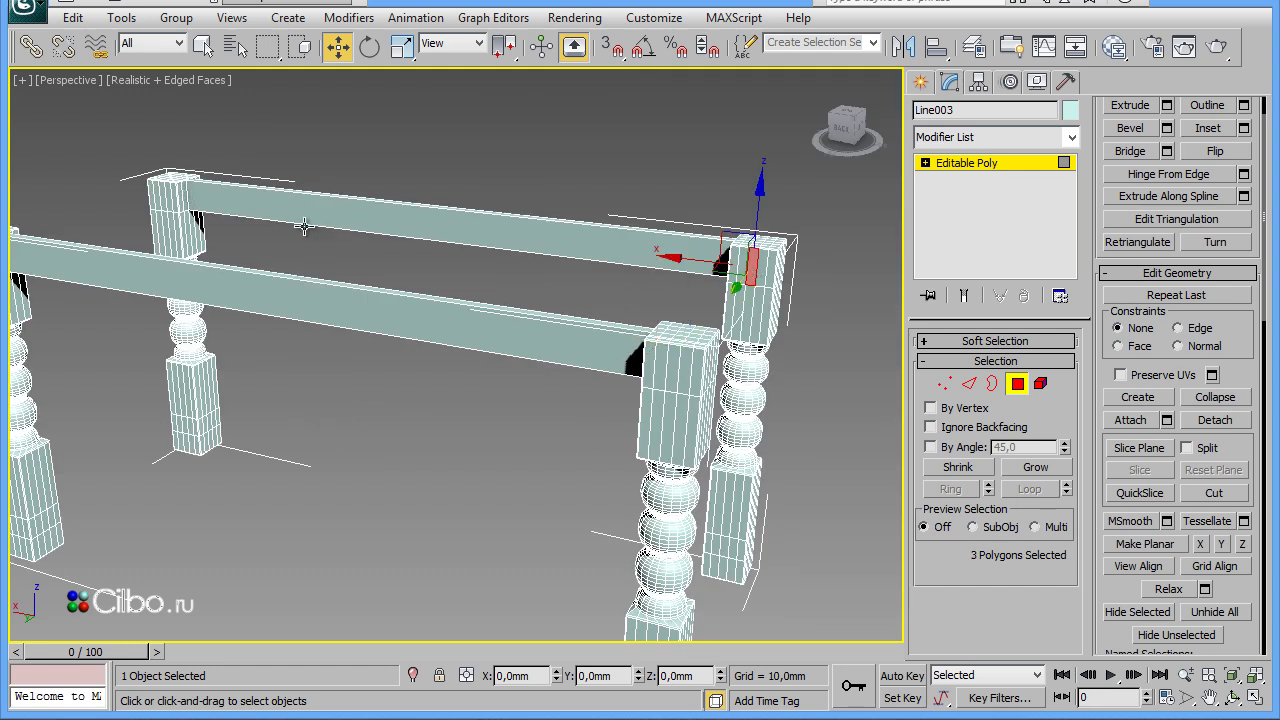
pyautogui.keyDown('ctrl'); pyautogui.click(162, 197); pyautogui.keyUp('ctrl')
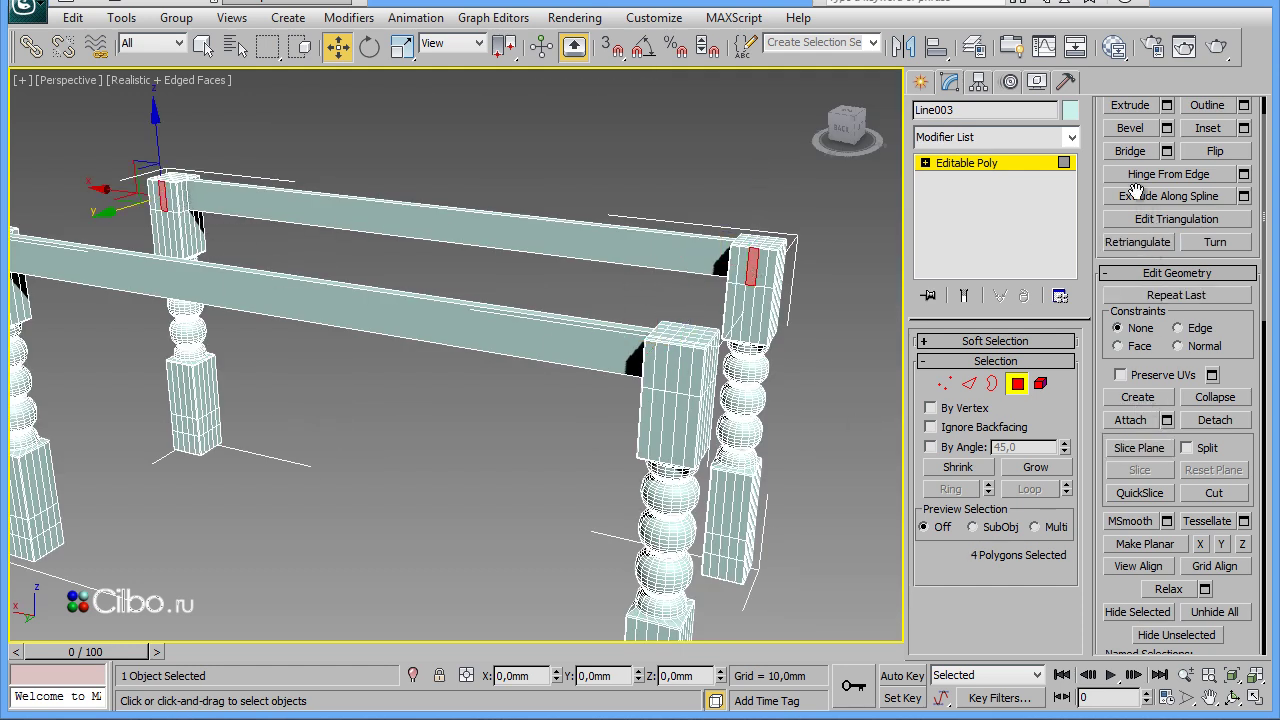
pyautogui.click(1130, 151)
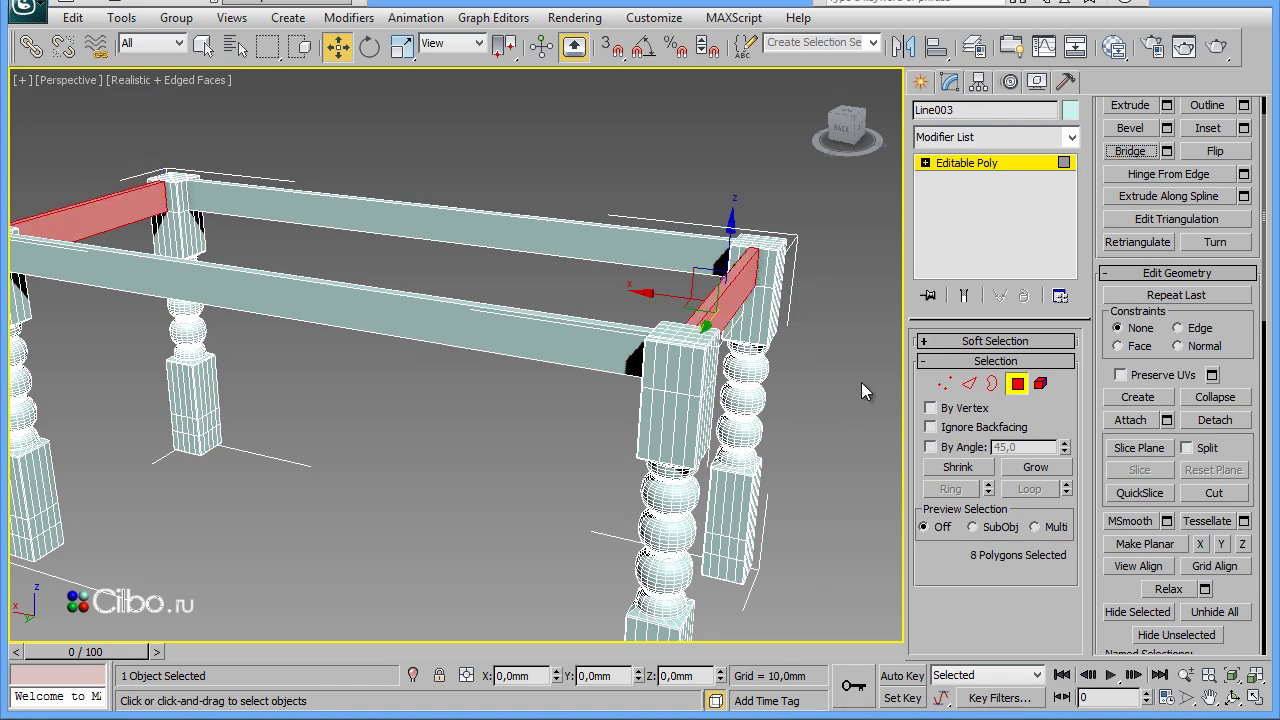
pyautogui.click(825, 505)
pyautogui.moveTo(395, 549)
pyautogui.keyDown('alt'); pyautogui.mouseDown(button='middle')
pyautogui.moveTo(446, 436)
pyautogui.moveTo(378, 480)
pyautogui.moveTo(388, 543)
pyautogui.moveTo(452, 529)
pyautogui.moveTo(450, 507)
pyautogui.moveTo(357, 493)
pyautogui.mouseUp(button='middle'); pyautogui.keyUp('alt')
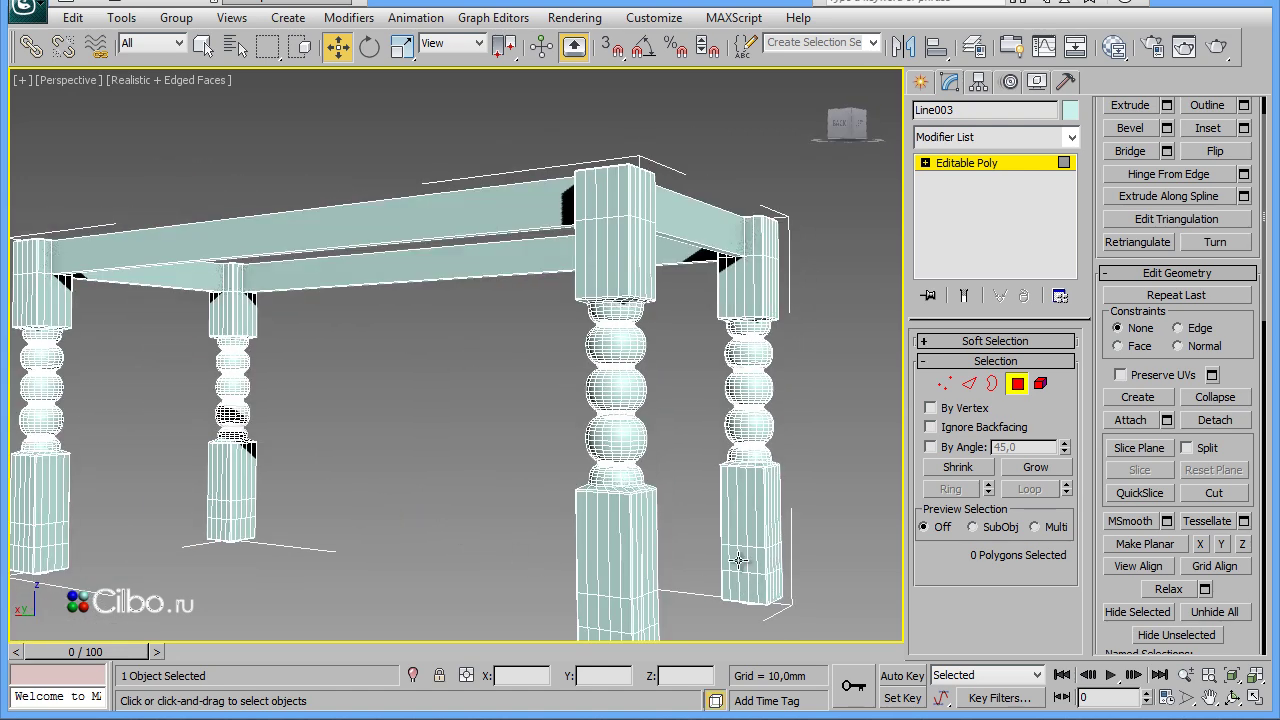
# Bridge the facing bottom-block faces of the legs into lower stretchers
pyautogui.click(744, 560)
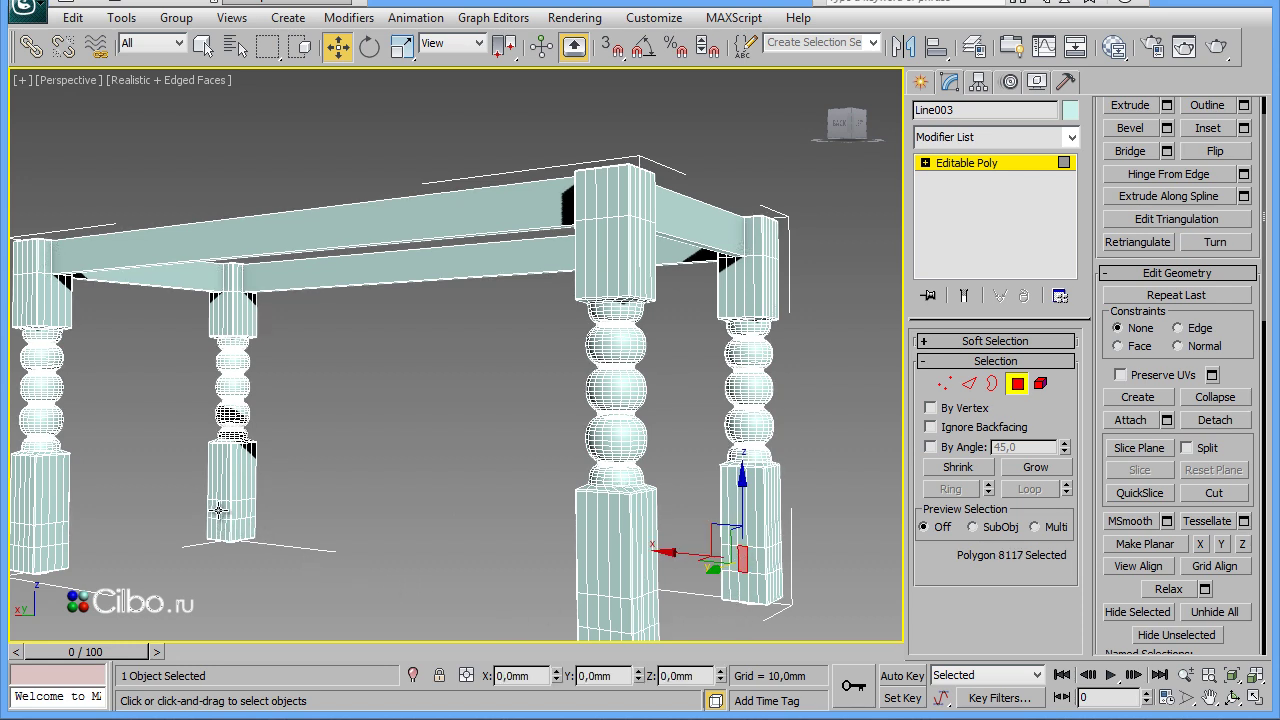
pyautogui.keyDown('ctrl'); pyautogui.click(218, 511); pyautogui.keyUp('ctrl')
pyautogui.keyDown('alt'); pyautogui.moveTo(472, 548); pyautogui.dragTo(281, 545, button='middle'); pyautogui.keyUp('alt')
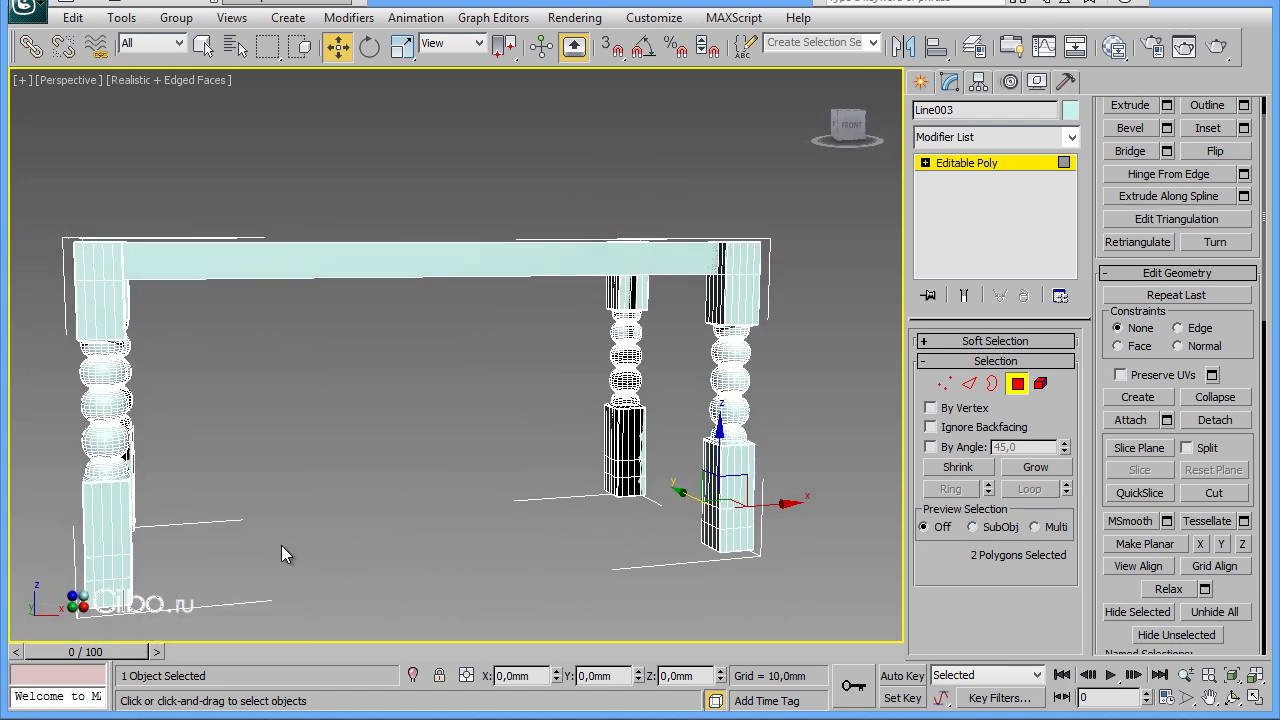
pyautogui.scroll(5, 540, 560)
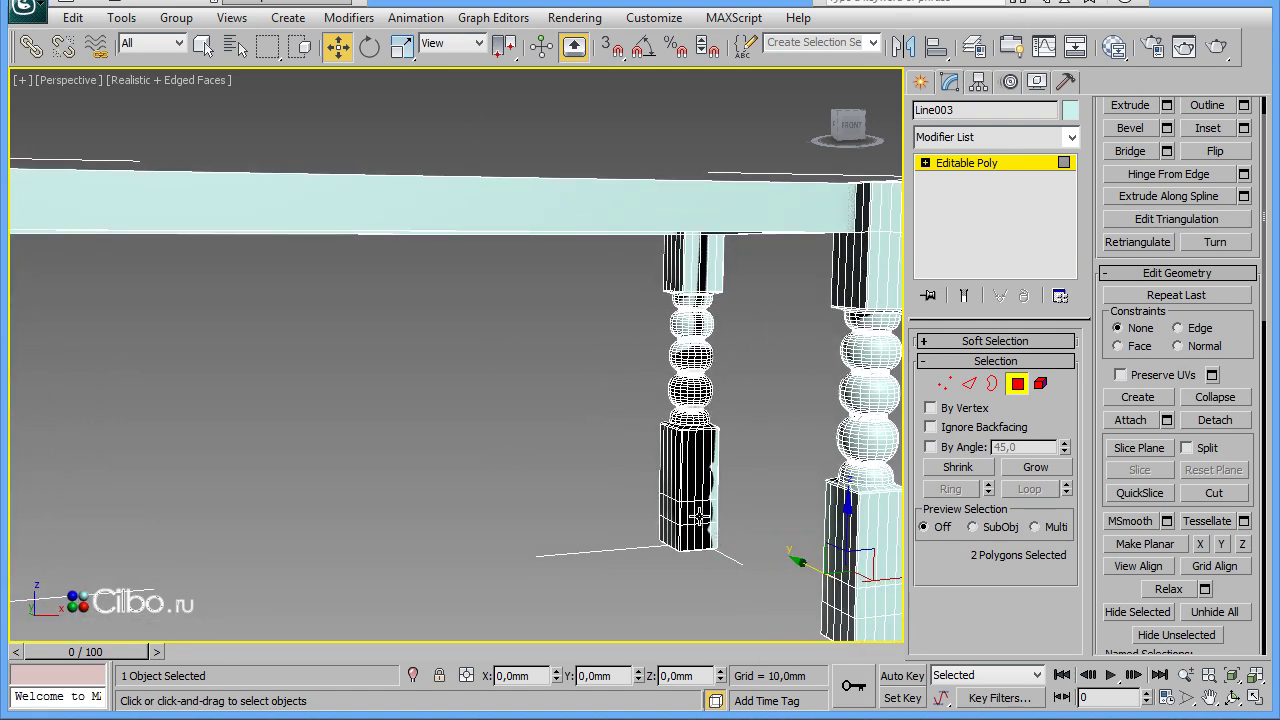
pyautogui.click(700, 515)
pyautogui.moveTo(179, 560)
pyautogui.keyDown('alt'); pyautogui.mouseDown(button='middle')
pyautogui.moveTo(691, 531)
pyautogui.moveTo(357, 612)
pyautogui.mouseUp(button='middle'); pyautogui.keyUp('alt')
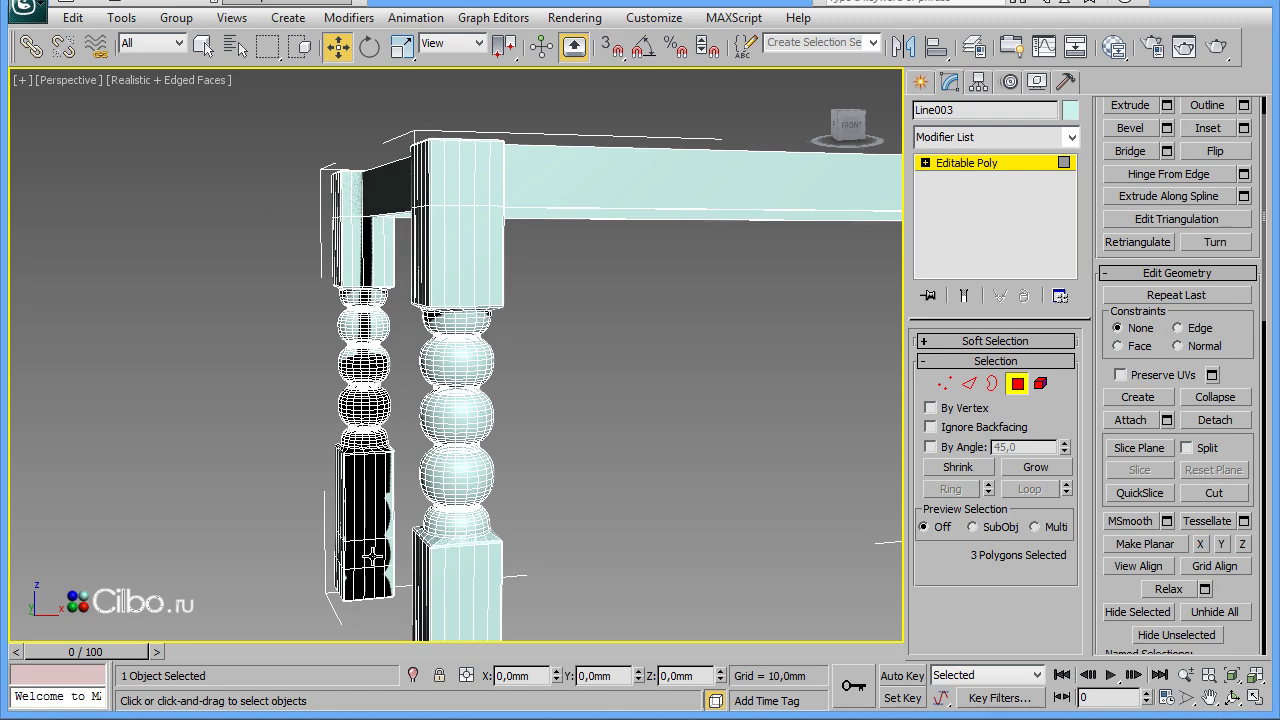
pyautogui.click(1132, 151)
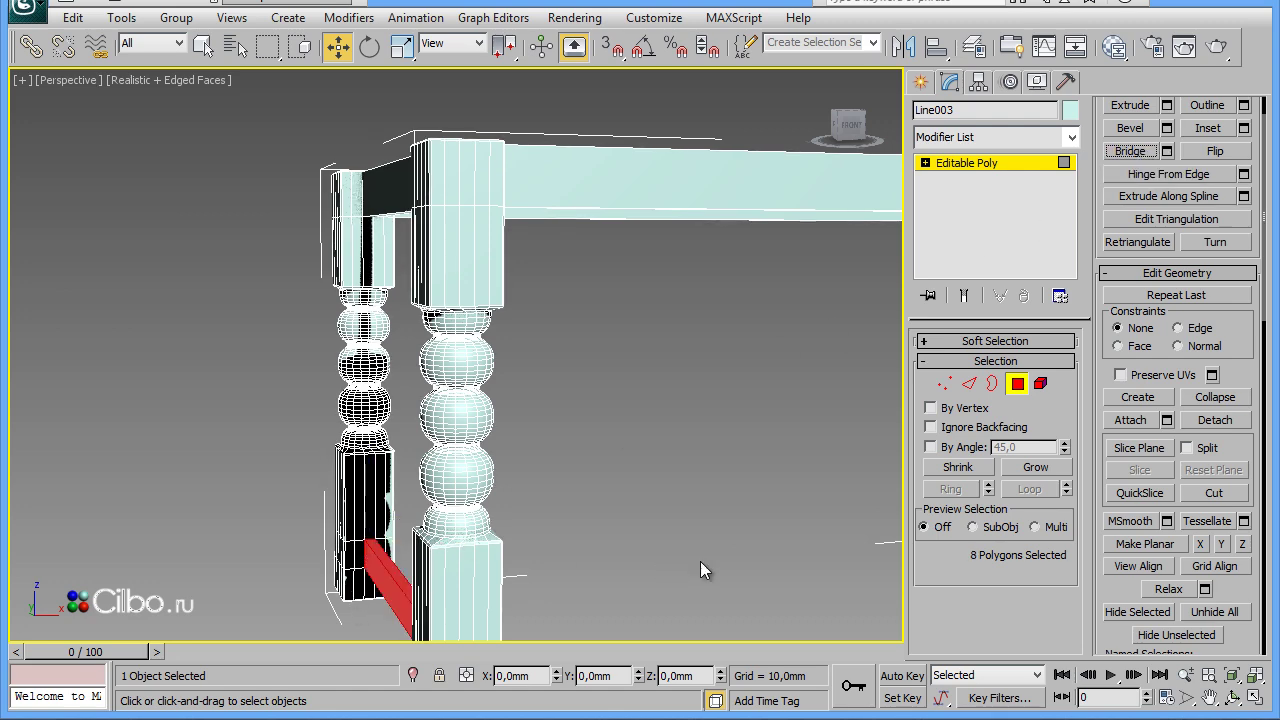
pyautogui.click(510, 565)
# Switch to Edge mode and select the edges along the middle stretcher
pyautogui.moveTo(642, 635)
pyautogui.keyDown('alt'); pyautogui.mouseDown(button='middle')
pyautogui.moveTo(530, 633)
pyautogui.moveTo(625, 635)
pyautogui.mouseUp(button='middle'); pyautogui.keyUp('alt')
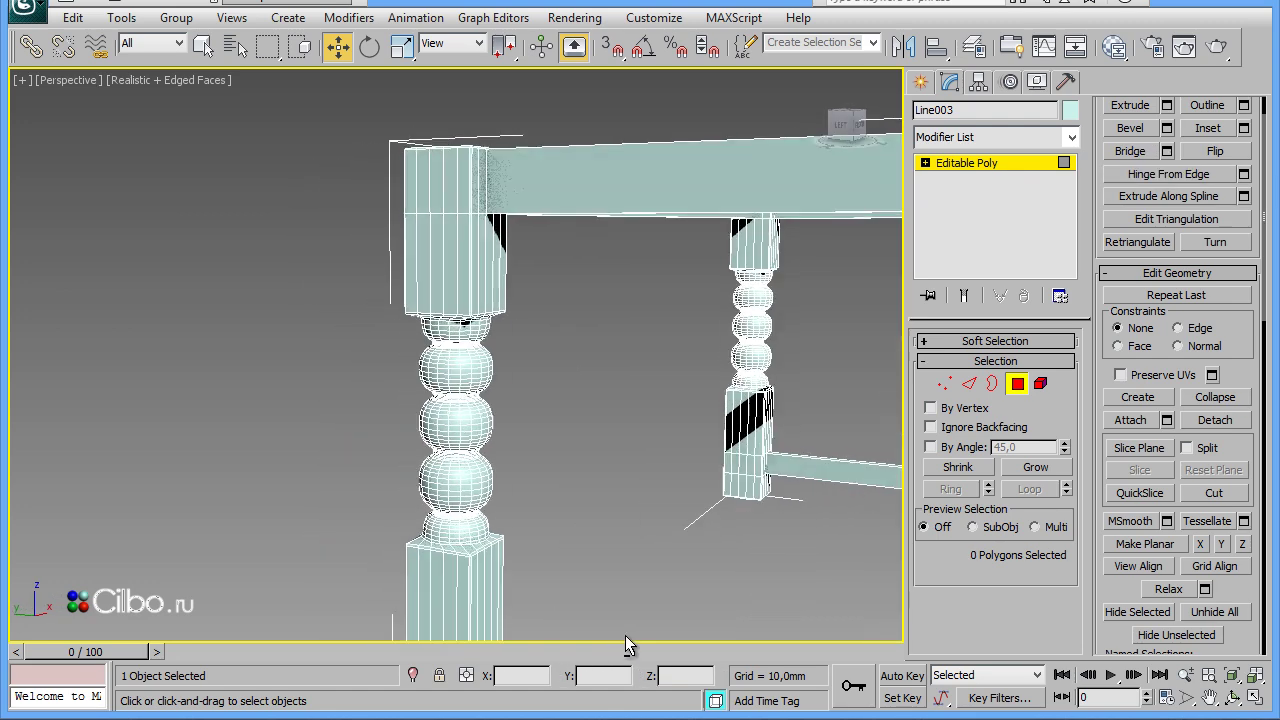
pyautogui.scroll(3, 822, 566)
pyautogui.moveTo(822, 566)
pyautogui.mouseDown(button='middle')
pyautogui.moveTo(278, 448)
pyautogui.moveTo(505, 473)
pyautogui.mouseUp(button='middle')
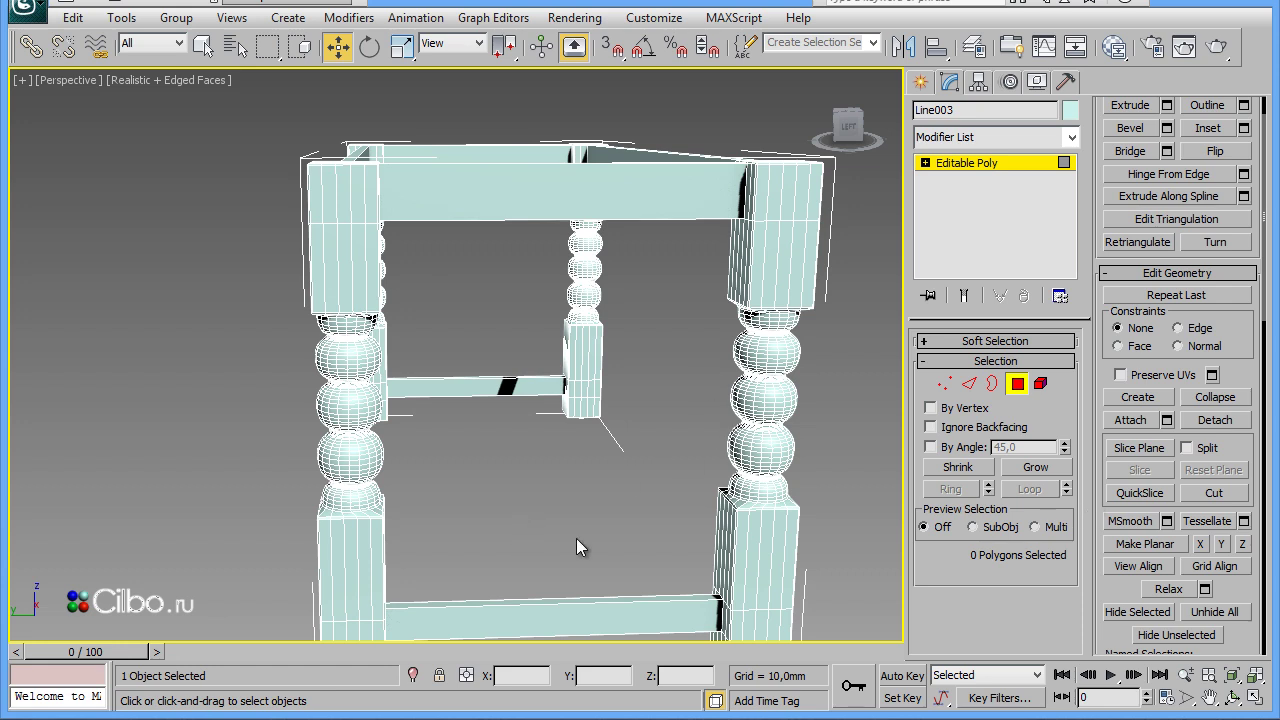
pyautogui.keyDown('alt'); pyautogui.moveTo(576, 538); pyautogui.dragTo(564, 538, button='middle'); pyautogui.keyUp('alt')
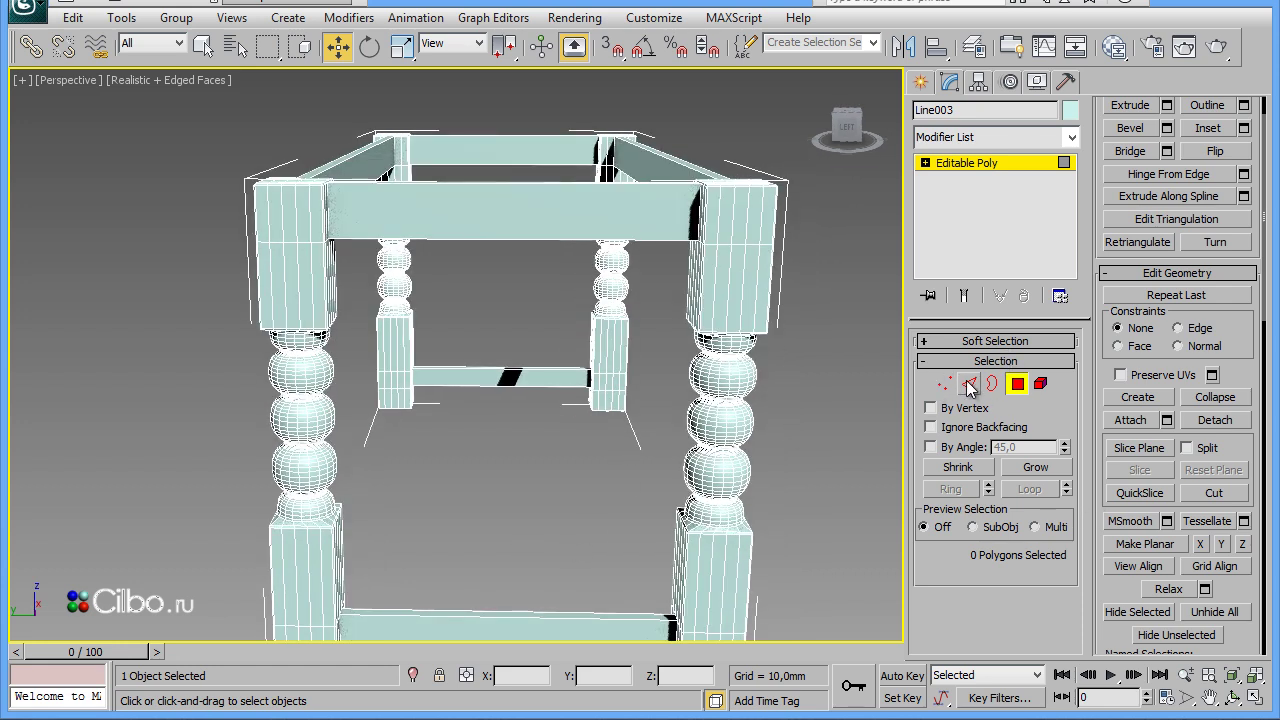
pyautogui.click(970, 386)
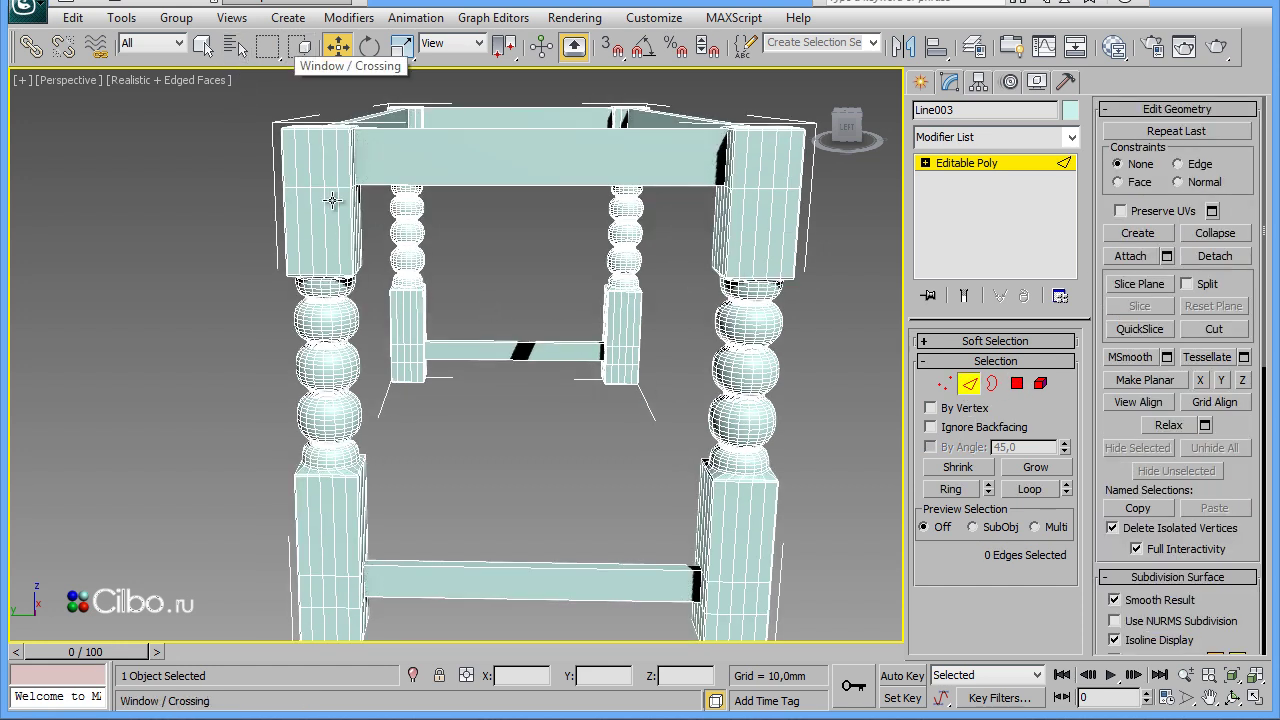
pyautogui.moveTo(503, 473); pyautogui.dragTo(503, 473)
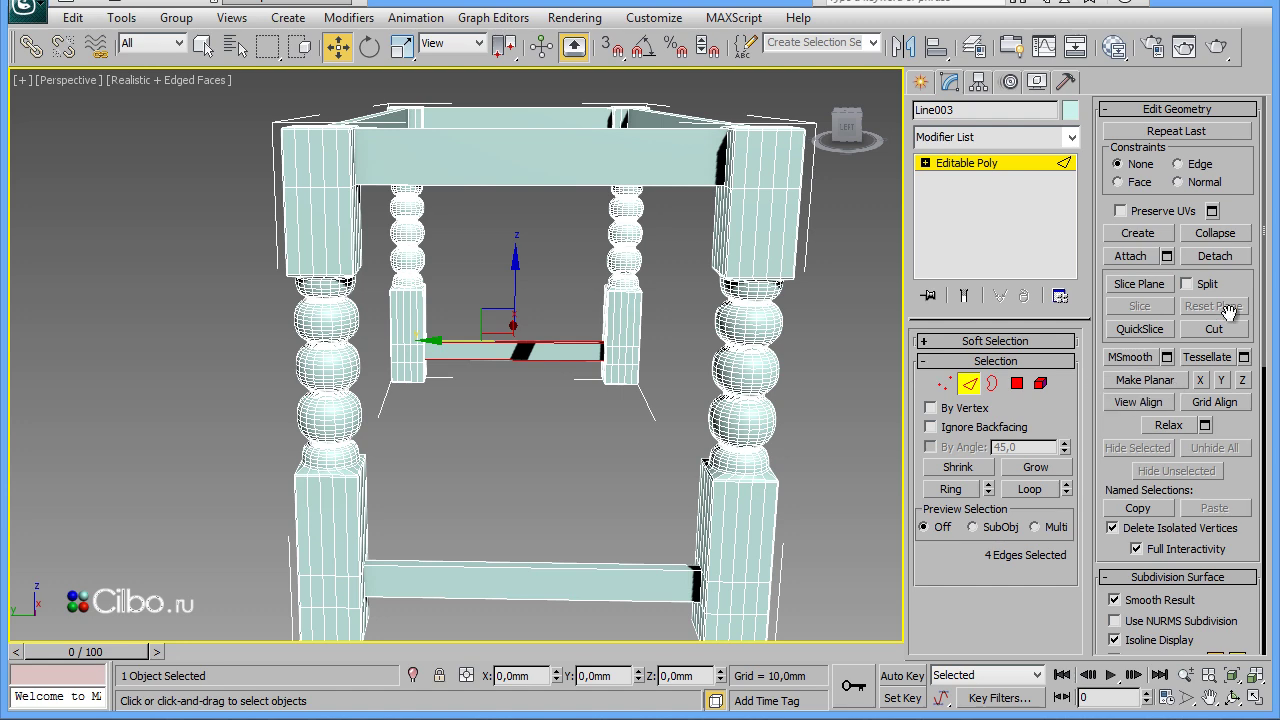
# Connect the middle stretcher's edges with 6 segments
pyautogui.scroll(-3, 1250, 545)
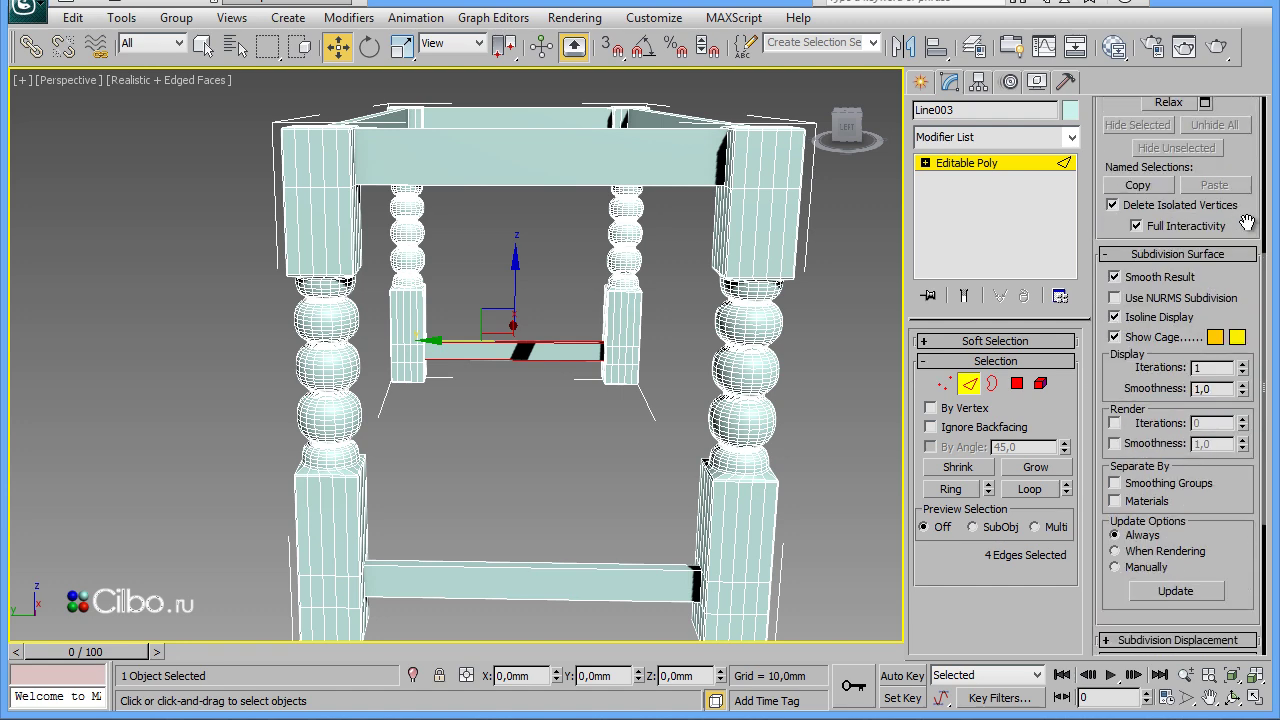
pyautogui.scroll(-3, 1250, 545)
pyautogui.scroll(-3, 1248, 543)
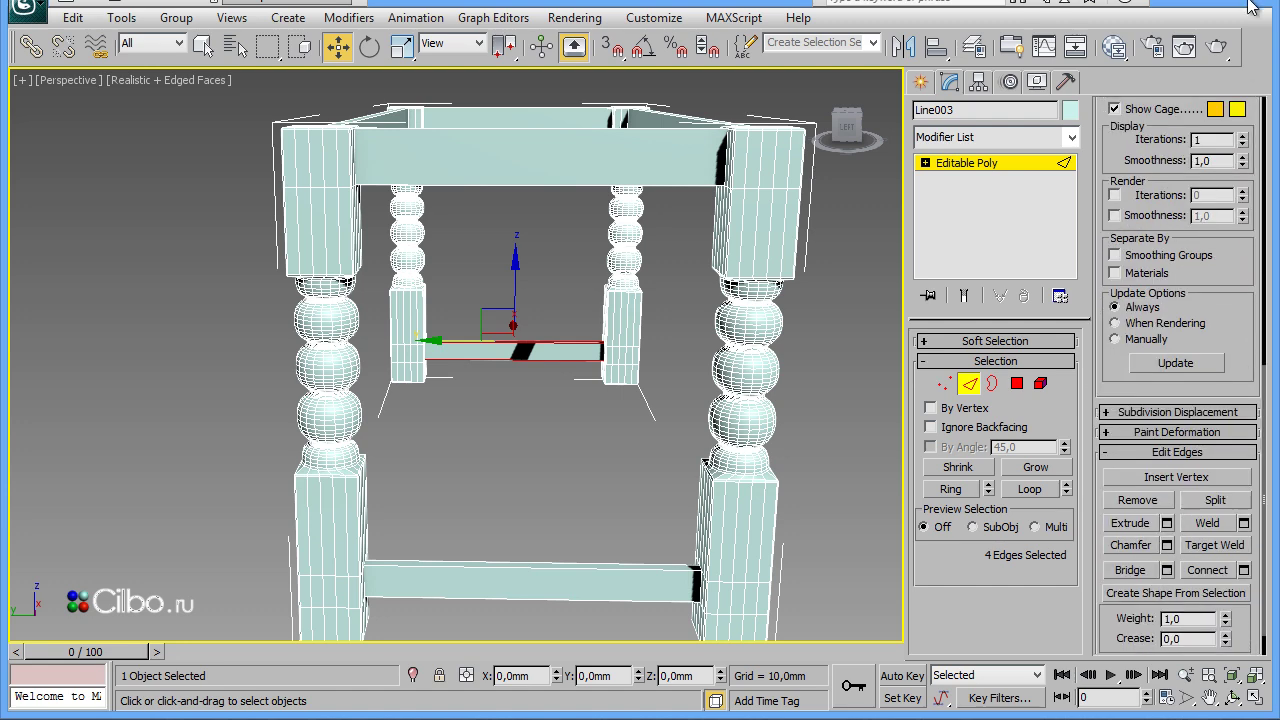
pyautogui.click(1244, 570)
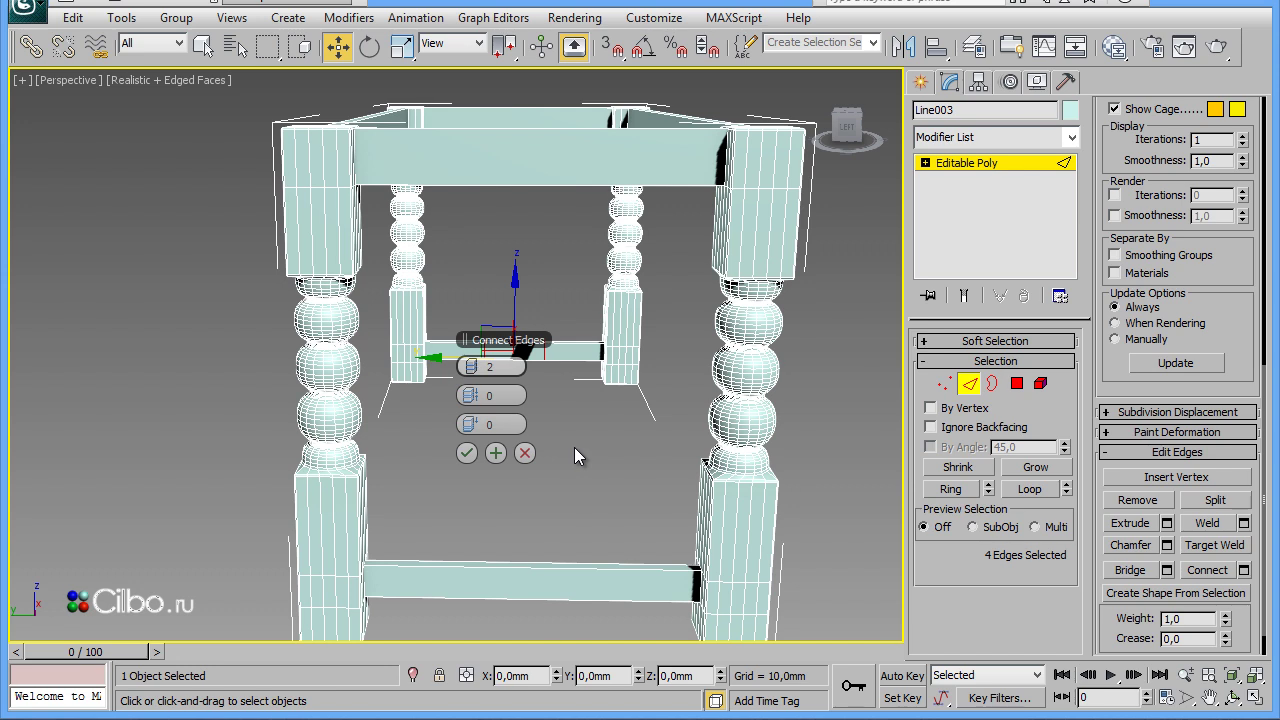
pyautogui.moveTo(490, 366)
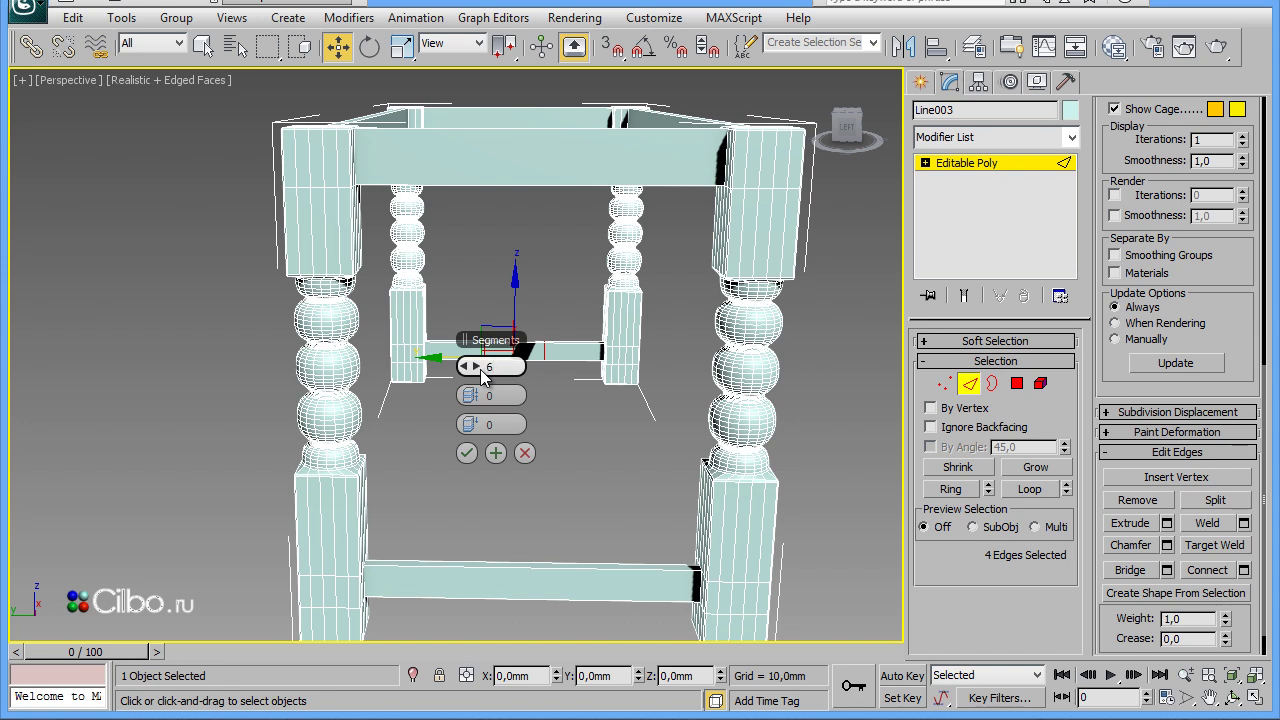
pyautogui.click(470, 452)
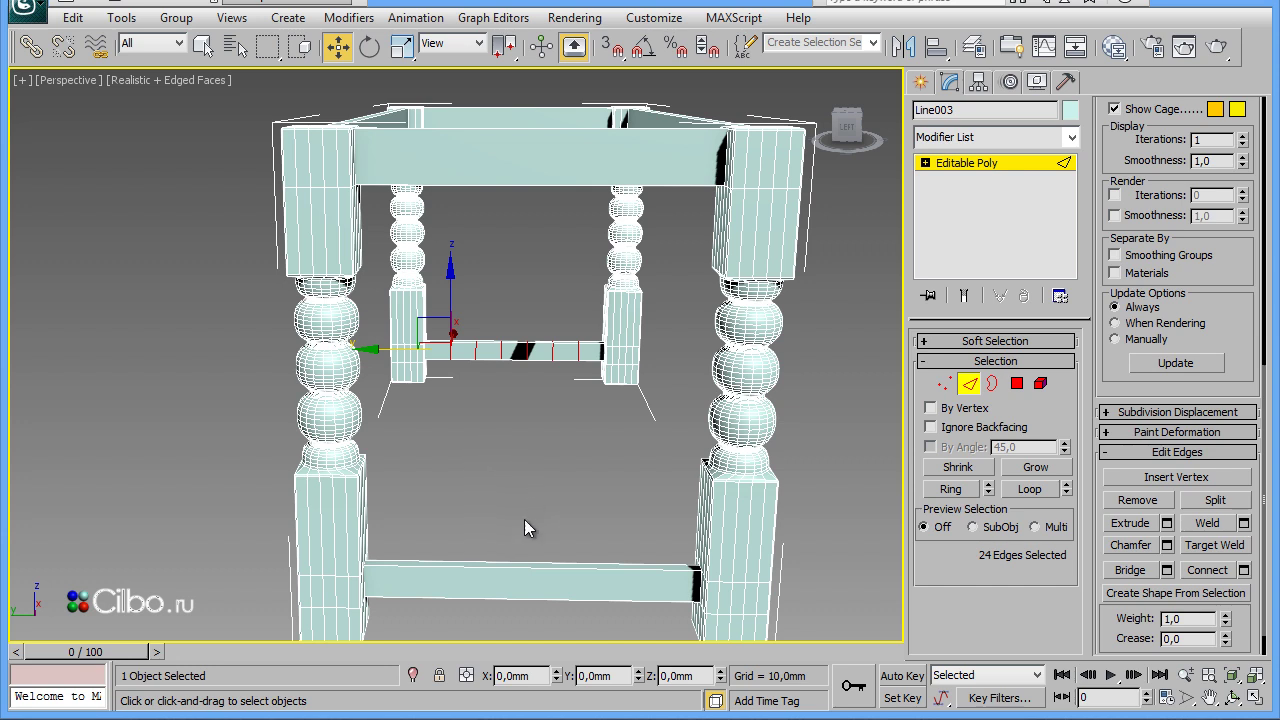
# Select the front stretcher's edges and connect them with 6 segments too
pyautogui.moveTo(500, 525); pyautogui.dragTo(537, 640)
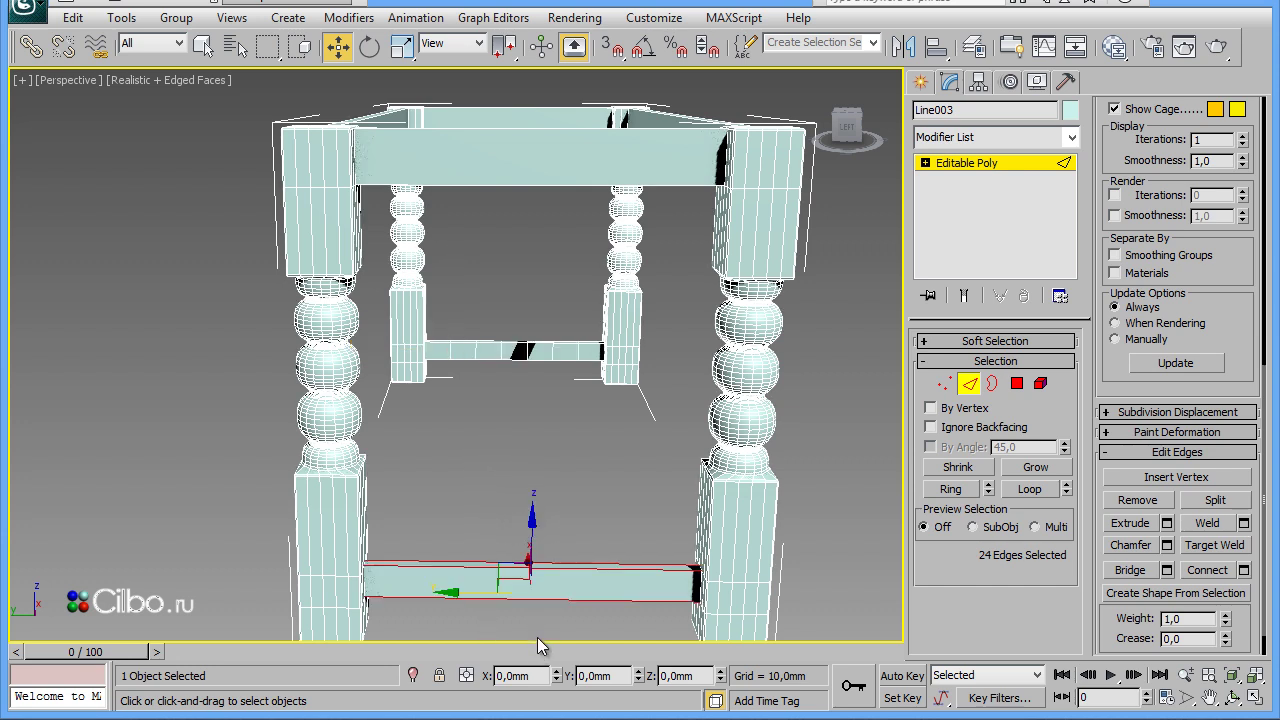
pyautogui.click(1243, 570)
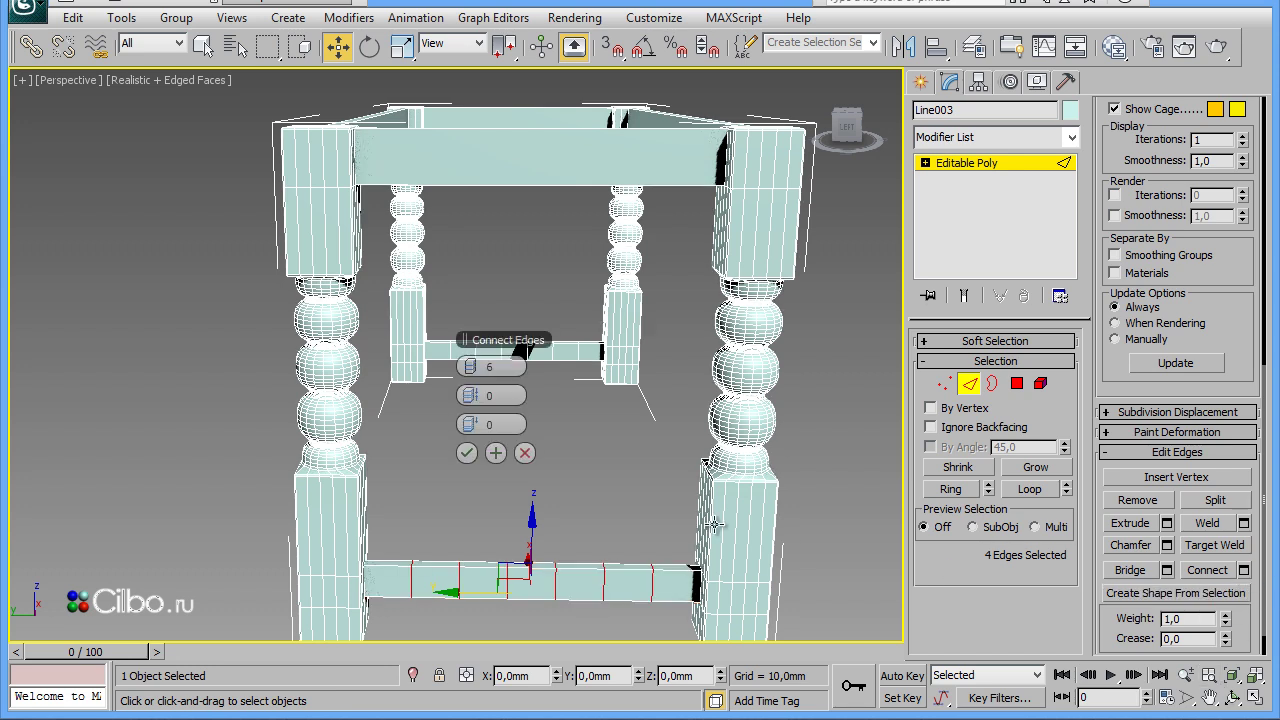
pyautogui.click(466, 454)
pyautogui.click(514, 449)
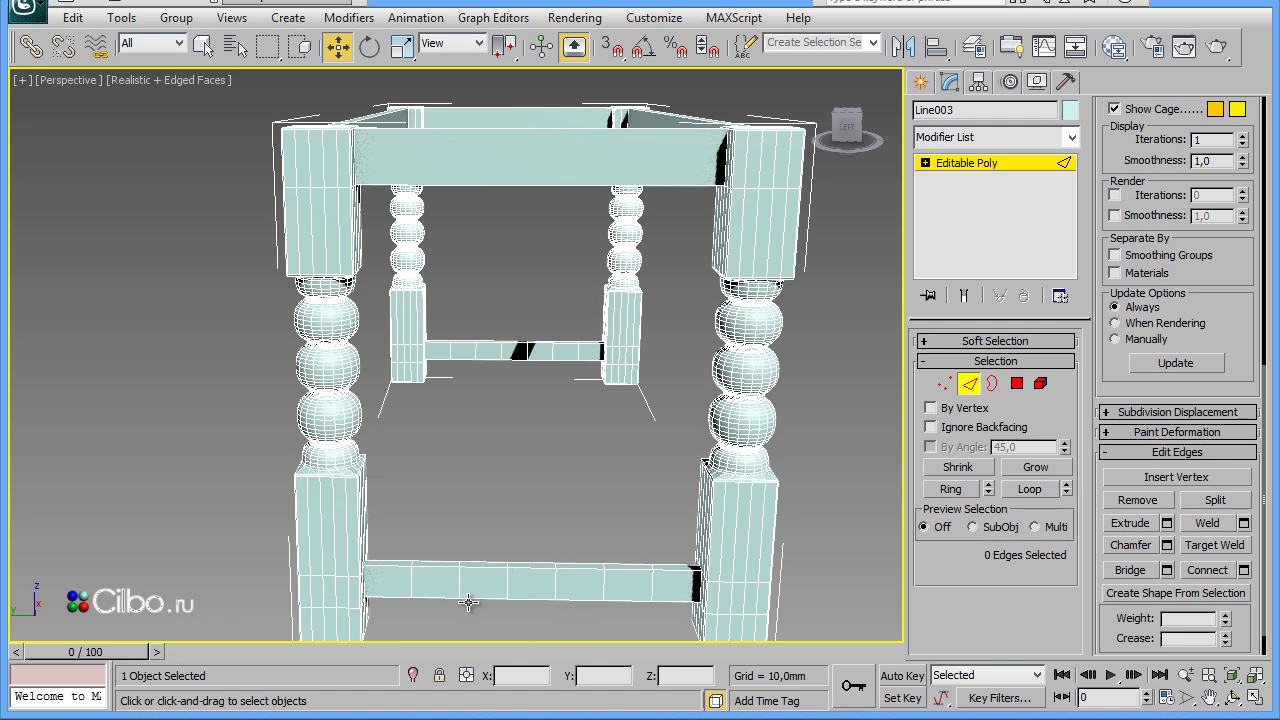
# Maximize the Left view and center the frame in it
pyautogui.hotkey('alt', 'w')
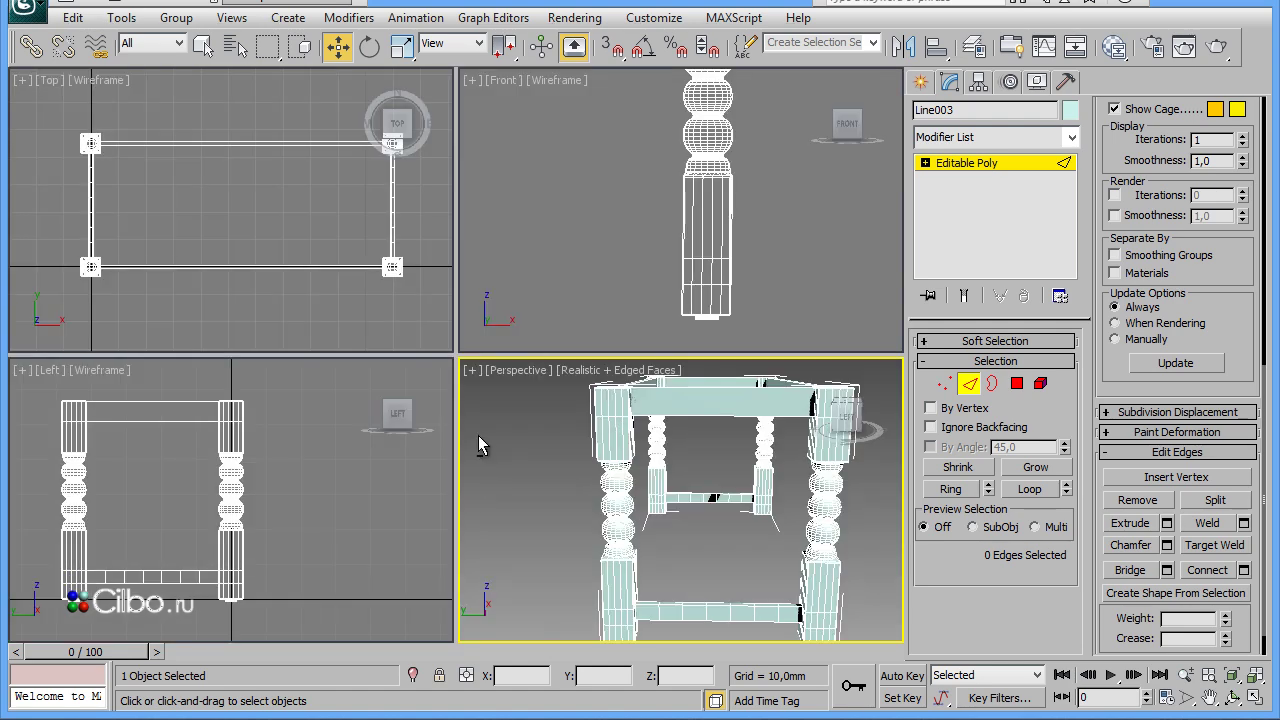
pyautogui.click(311, 583)
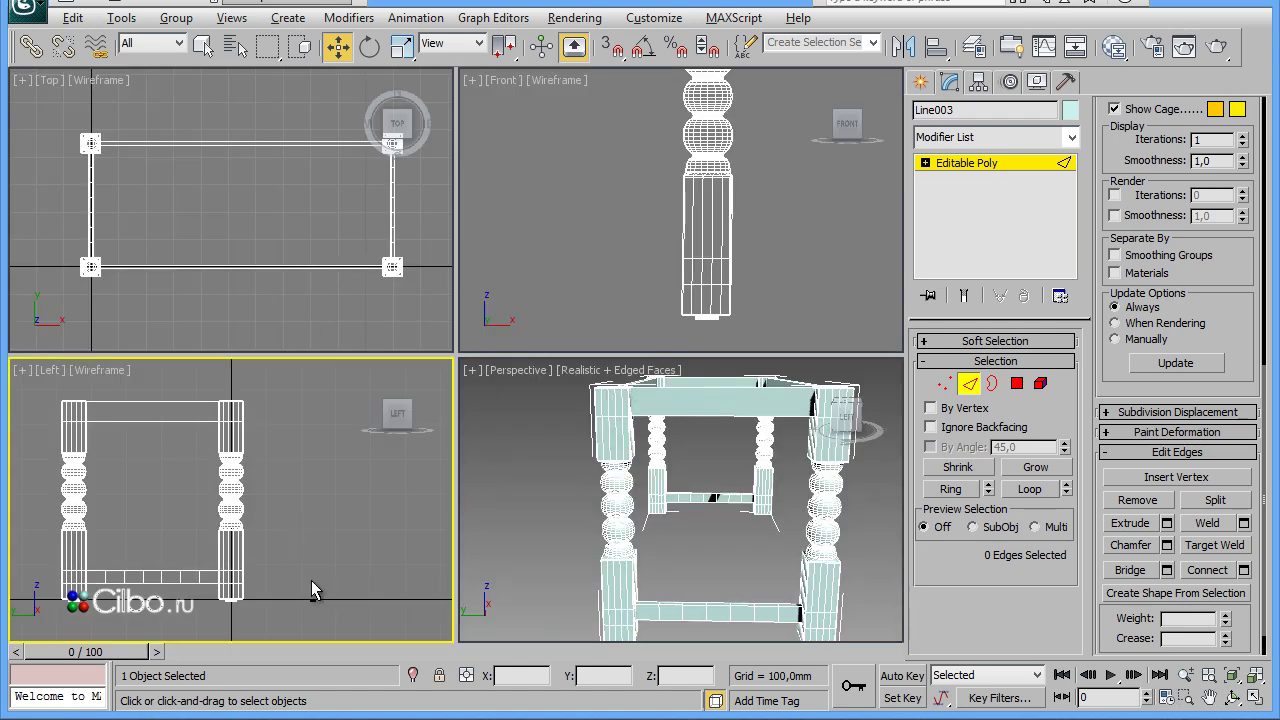
pyautogui.hotkey('alt', 'w')
pyautogui.moveTo(491, 565)
pyautogui.mouseDown(button='middle')
pyautogui.moveTo(557, 503)
pyautogui.moveTo(646, 514)
pyautogui.moveTo(665, 531)
pyautogui.mouseUp(button='middle')
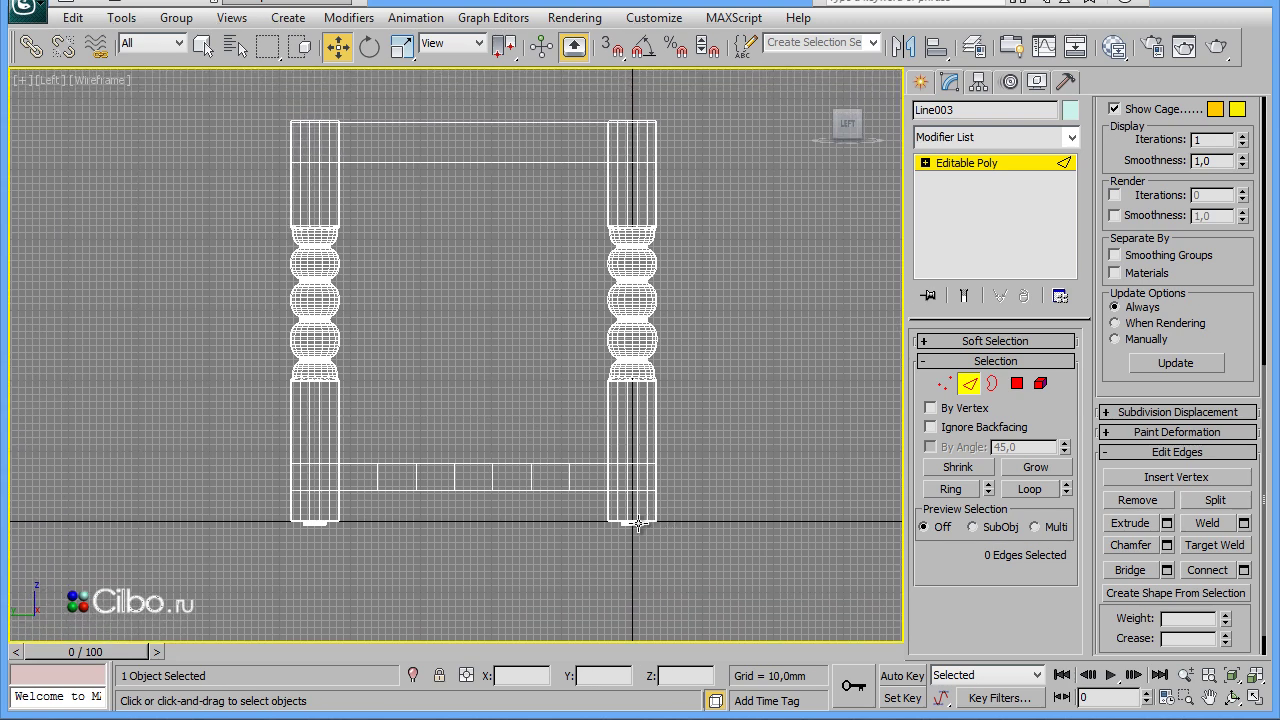
# Scale the outer left and right stretcher vertex columns inward toward the centre
pyautogui.click(946, 384)
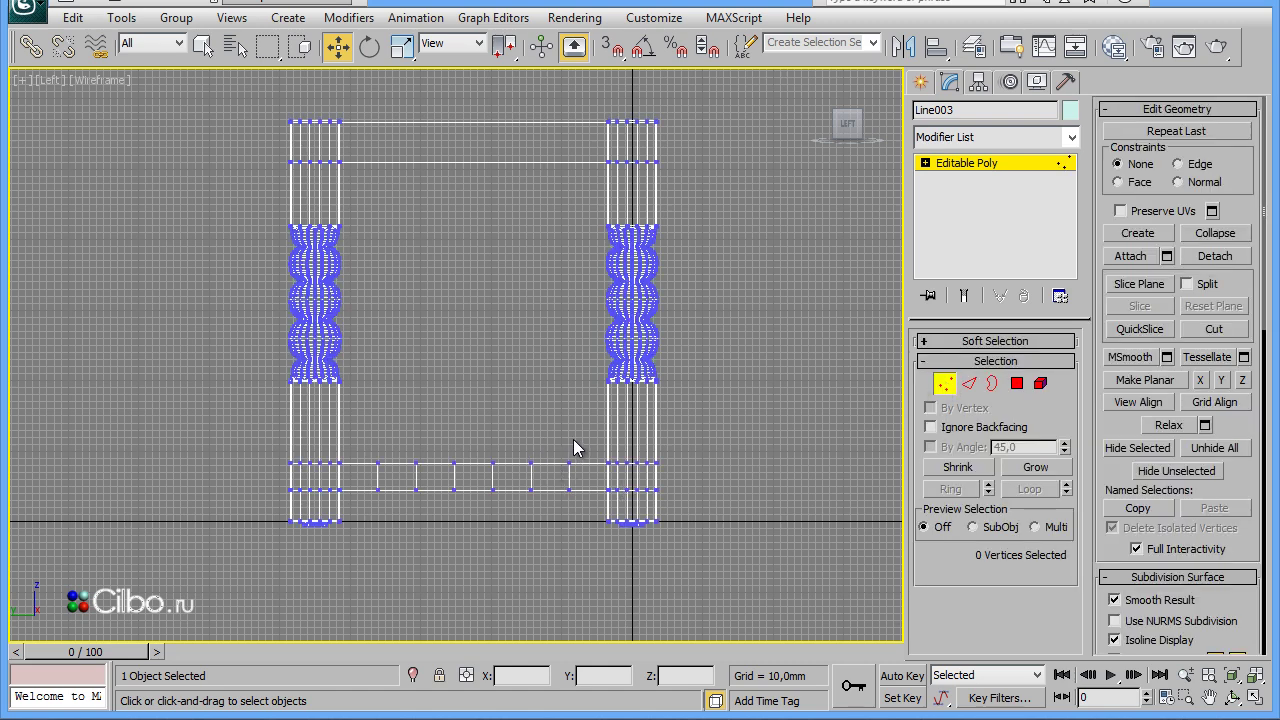
pyautogui.moveTo(558, 510); pyautogui.dragTo(558, 516)
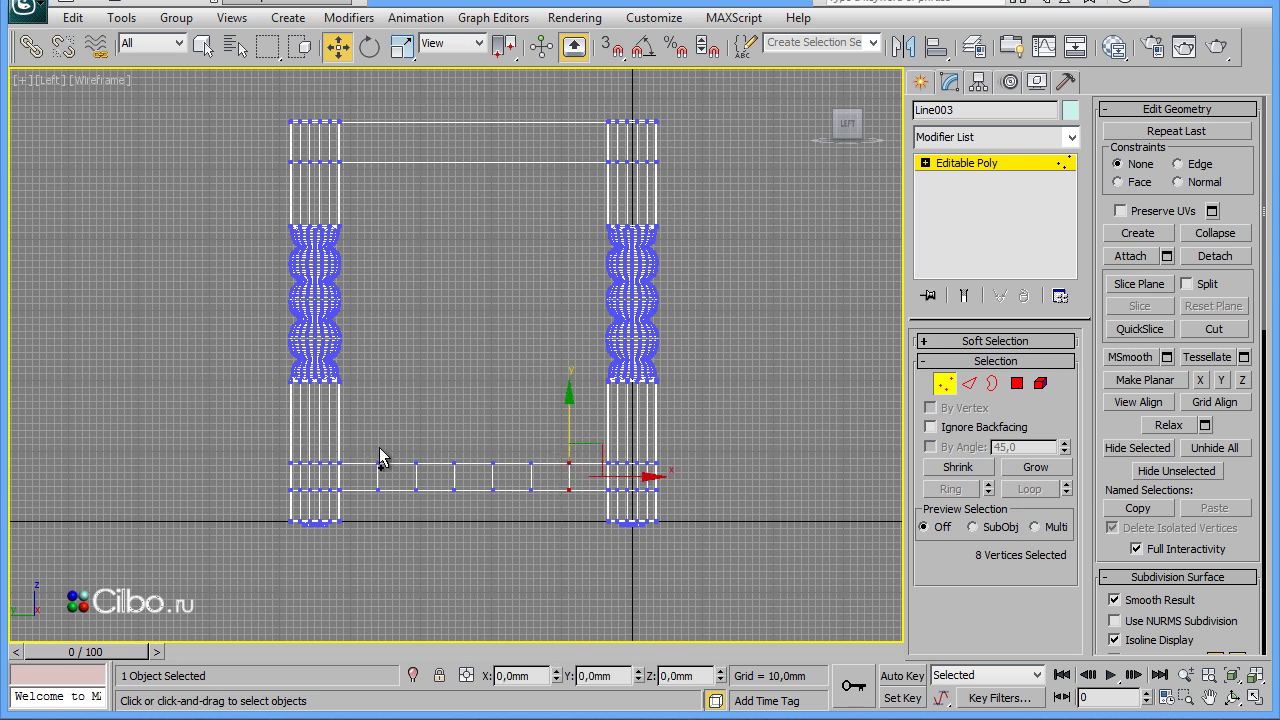
pyautogui.keyDown('ctrl'); pyautogui.moveTo(392, 513); pyautogui.dragTo(398, 511); pyautogui.keyUp('ctrl')
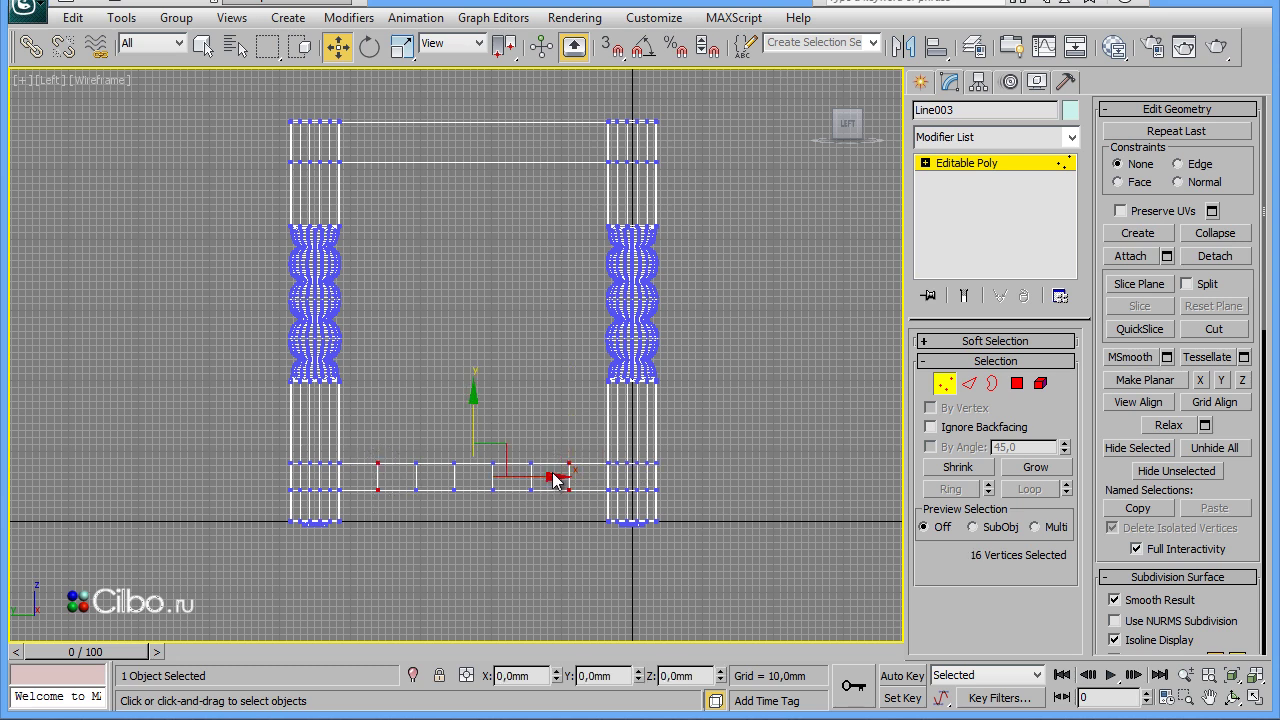
pyautogui.click(402, 46)
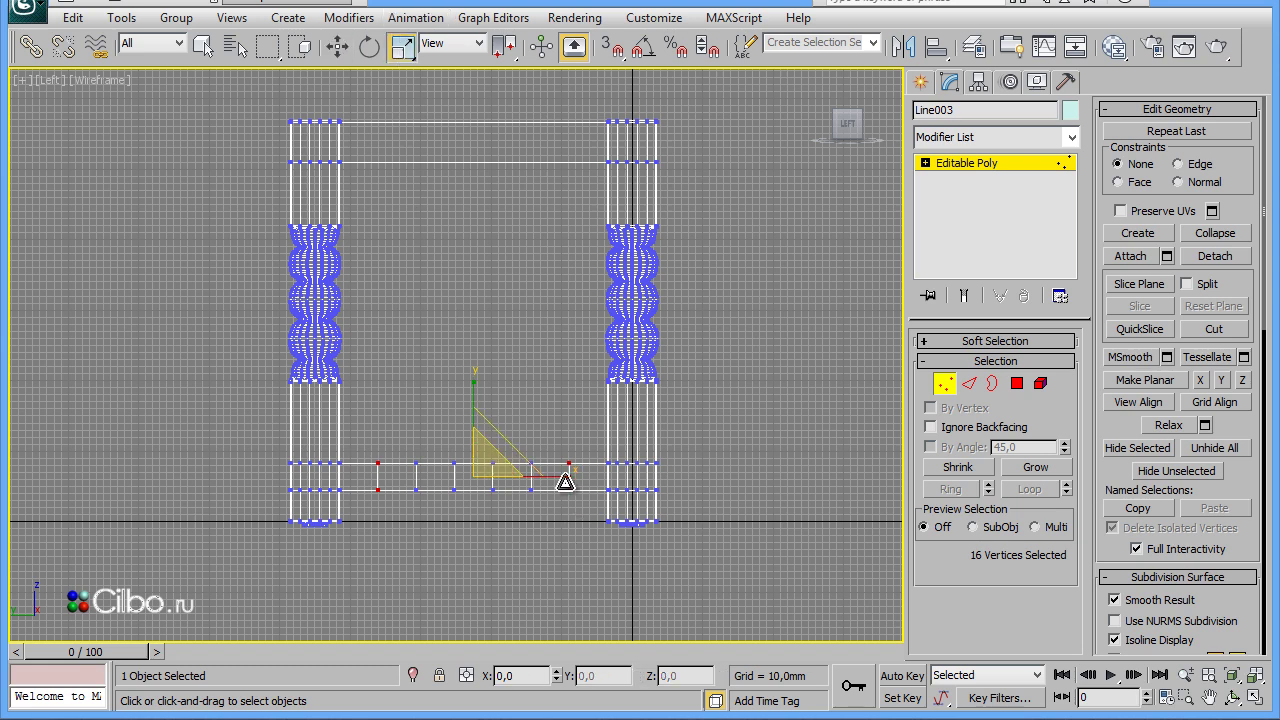
pyautogui.moveTo(568, 474); pyautogui.dragTo(547, 479)
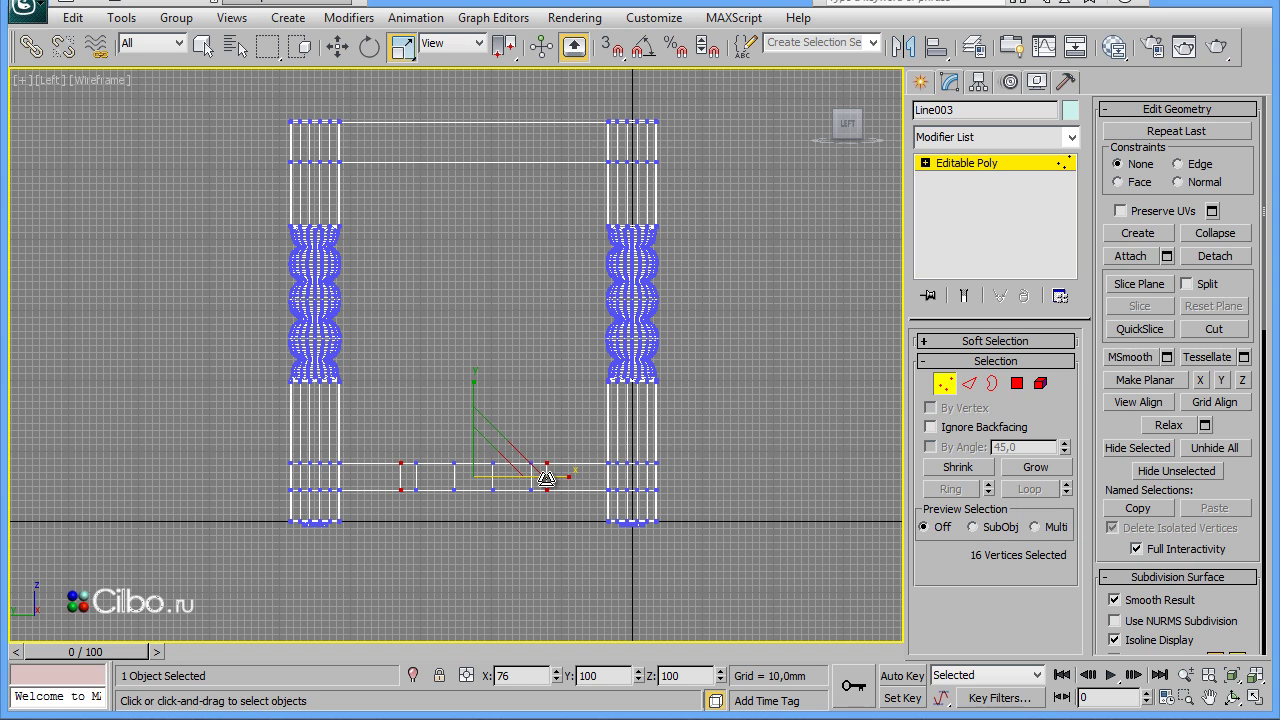
pyautogui.moveTo(547, 479); pyautogui.dragTo(545, 479)
pyautogui.click(476, 535)
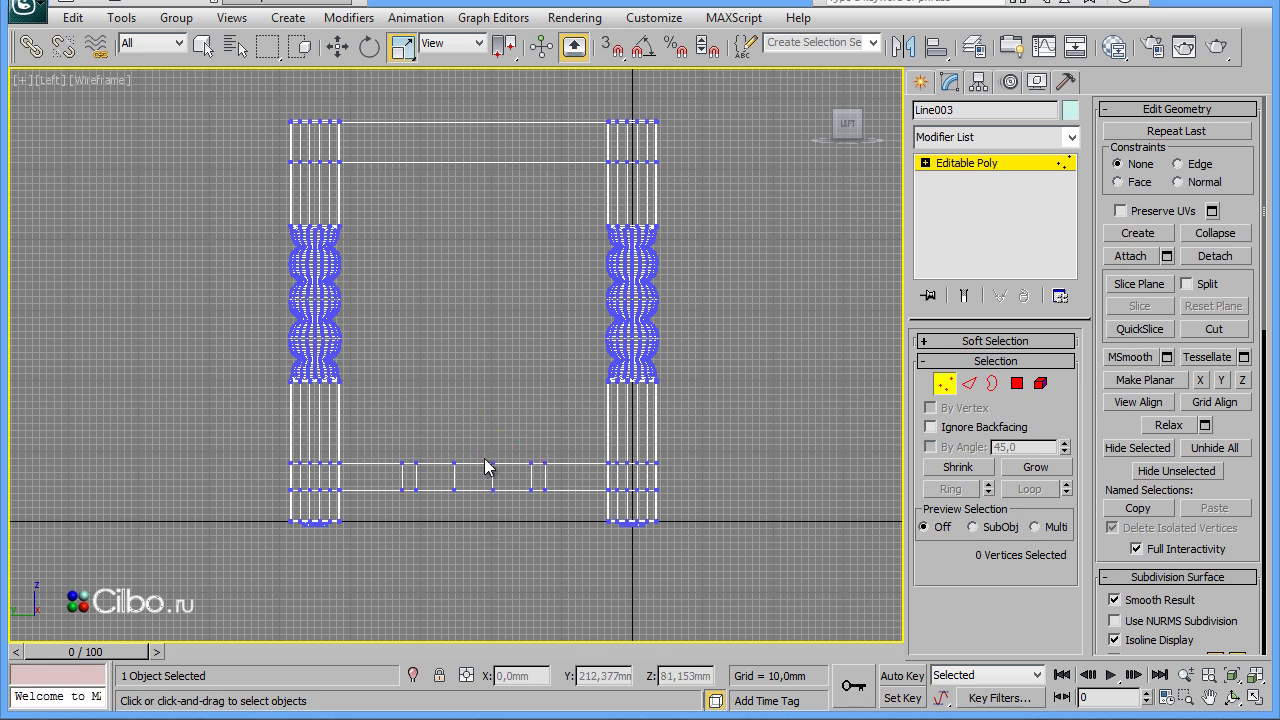
# Scale the two middle vertex columns inward, forming three evenly spaced pairs
pyautogui.moveTo(442, 442); pyautogui.dragTo(512, 520)
pyautogui.moveTo(564, 475); pyautogui.dragTo(437, 482)
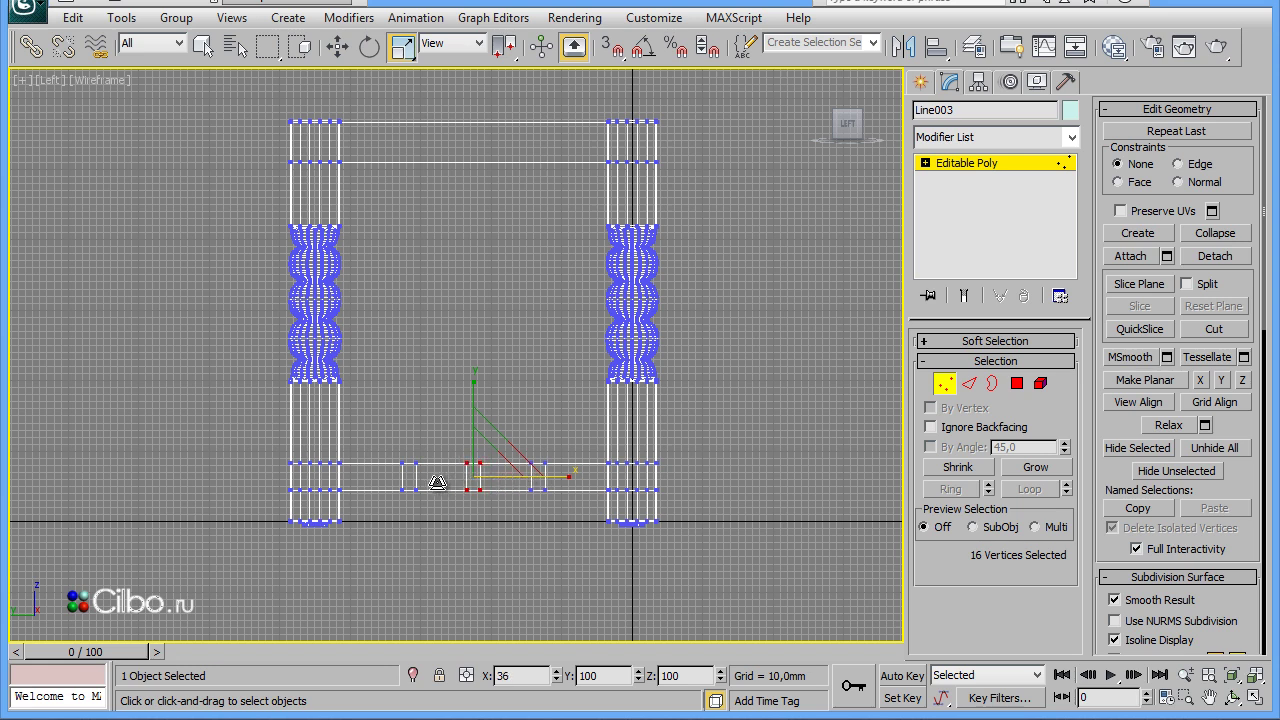
pyautogui.click(498, 545)
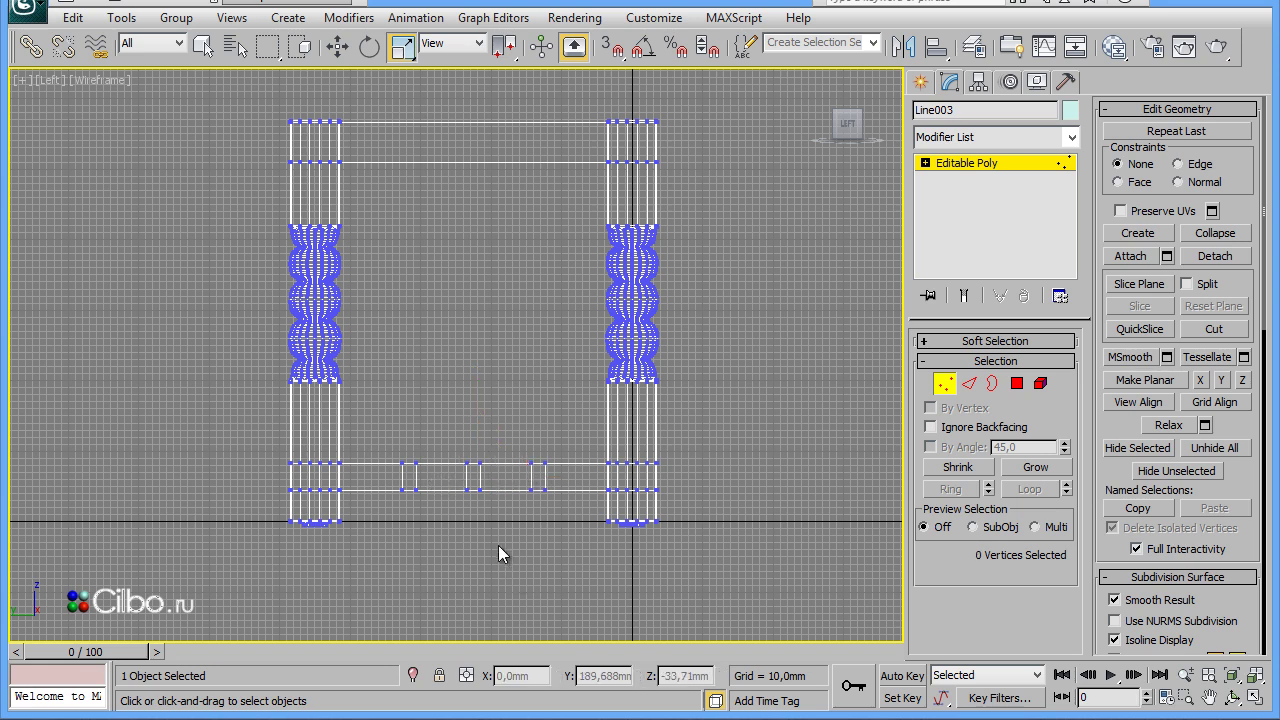
pyautogui.click(969, 383)
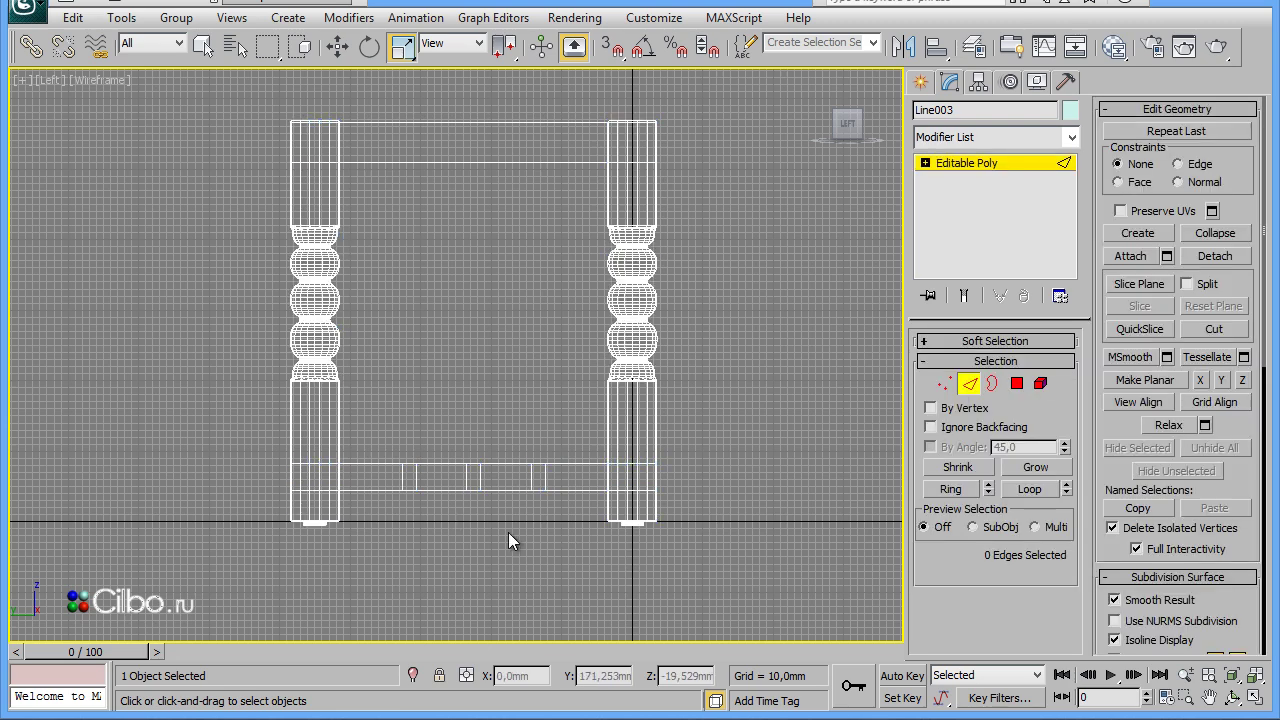
# Connect the 24 vertical lower-rail edges with 2 segments, adding two lengthwise edges
pyautogui.moveTo(386, 476); pyautogui.dragTo(433, 485)
pyautogui.moveTo(563, 485); pyautogui.dragTo(566, 485)
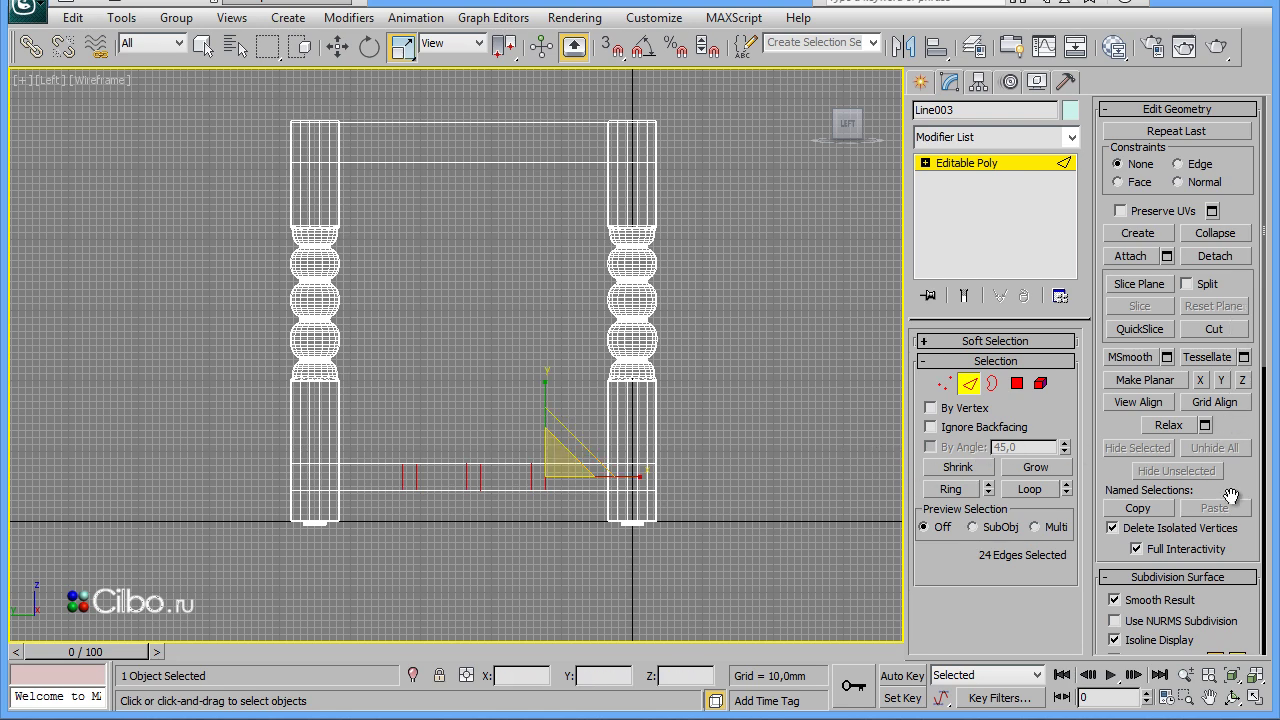
pyautogui.scroll(-5, 1224, 597)
pyautogui.scroll(-4, 1224, 597)
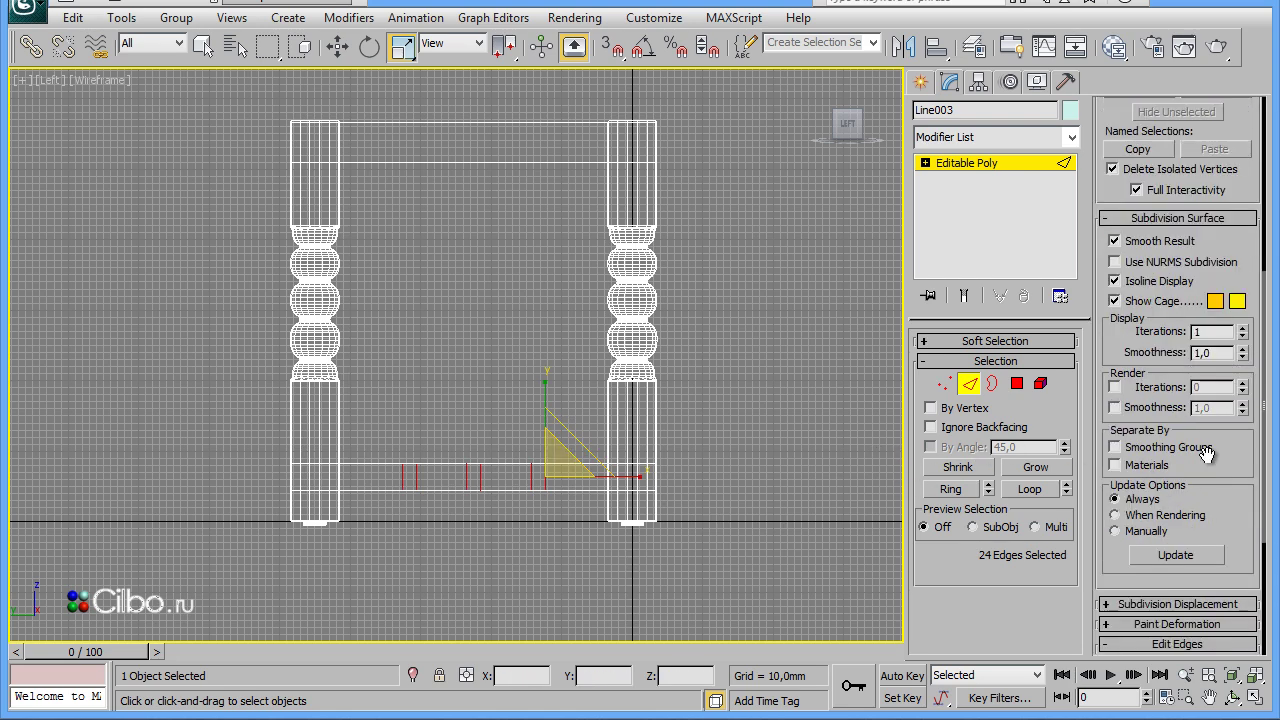
pyautogui.scroll(-5, 1207, 453)
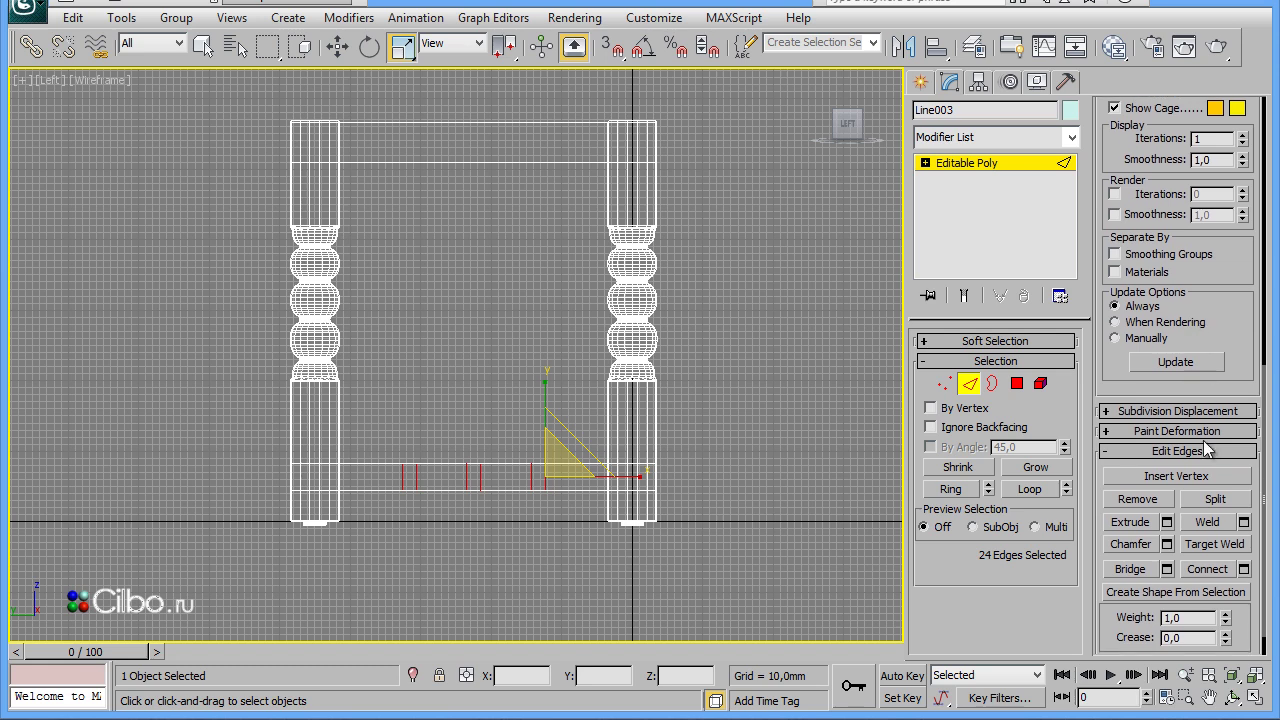
pyautogui.click(1245, 570)
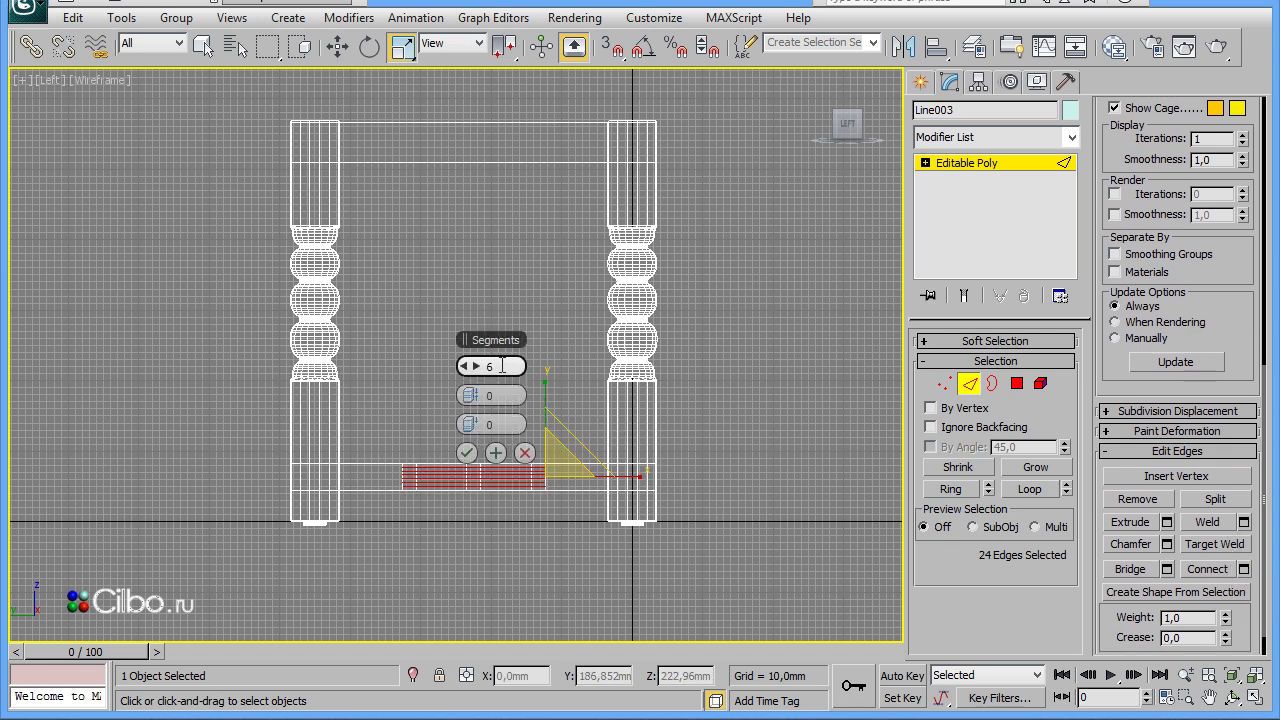
pyautogui.moveTo(502, 366); pyautogui.dragTo(480, 366)
pyautogui.click(466, 452)
pyautogui.click(519, 524)
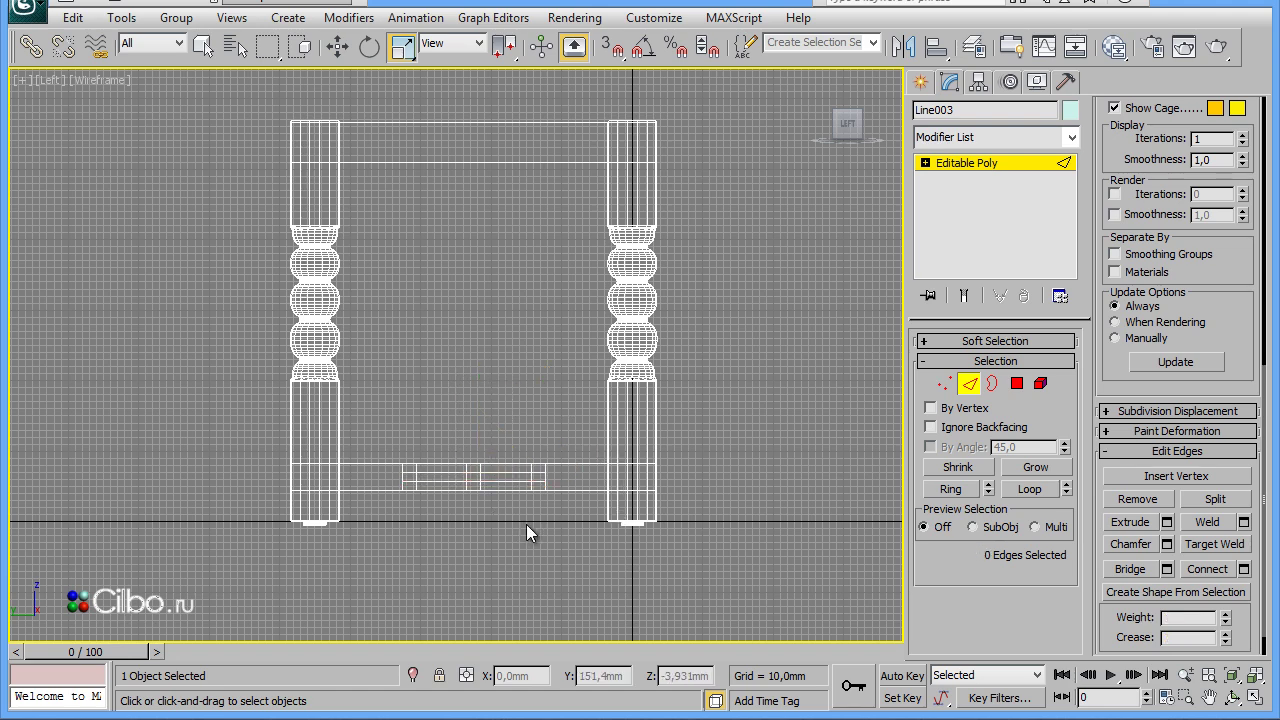
pyautogui.scroll(2, 528, 524)
pyautogui.scroll(1, 528, 524)
pyautogui.scroll(1, 528, 490)
# Scale the 48 new rail vertices along Y to push the two lines toward the rail edges
pyautogui.scroll(1, 540, 380)
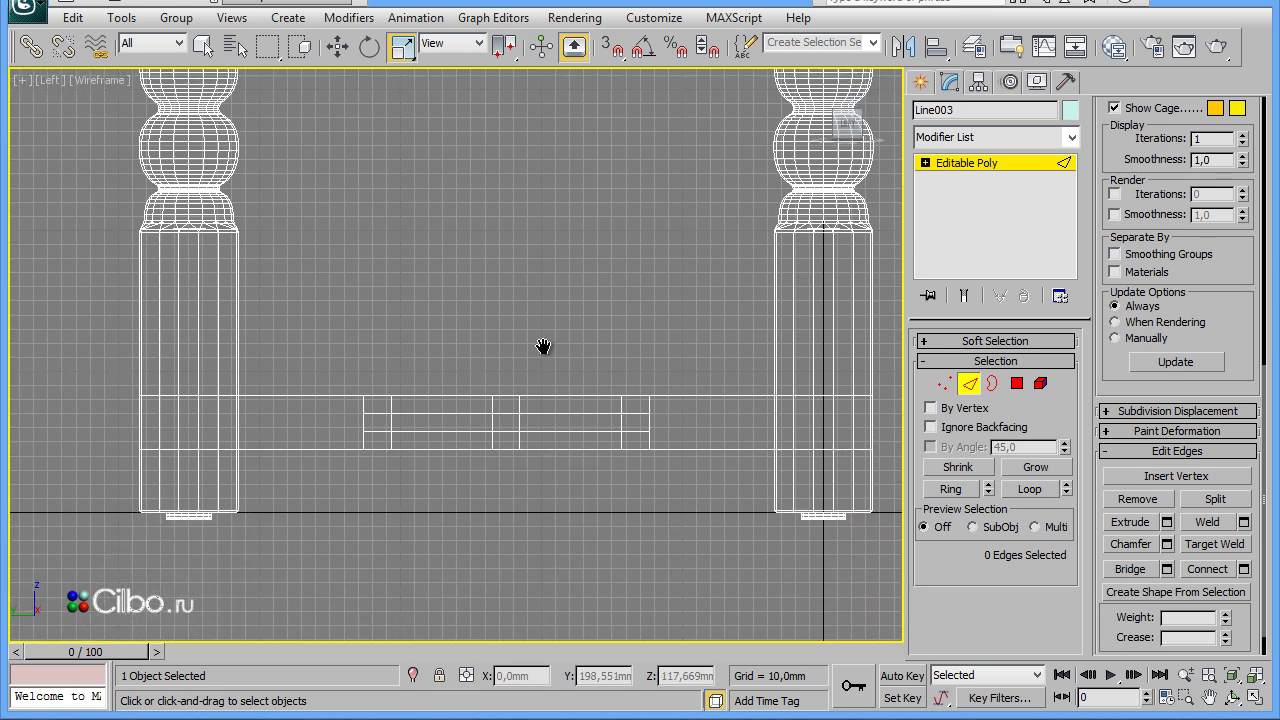
pyautogui.click(944, 383)
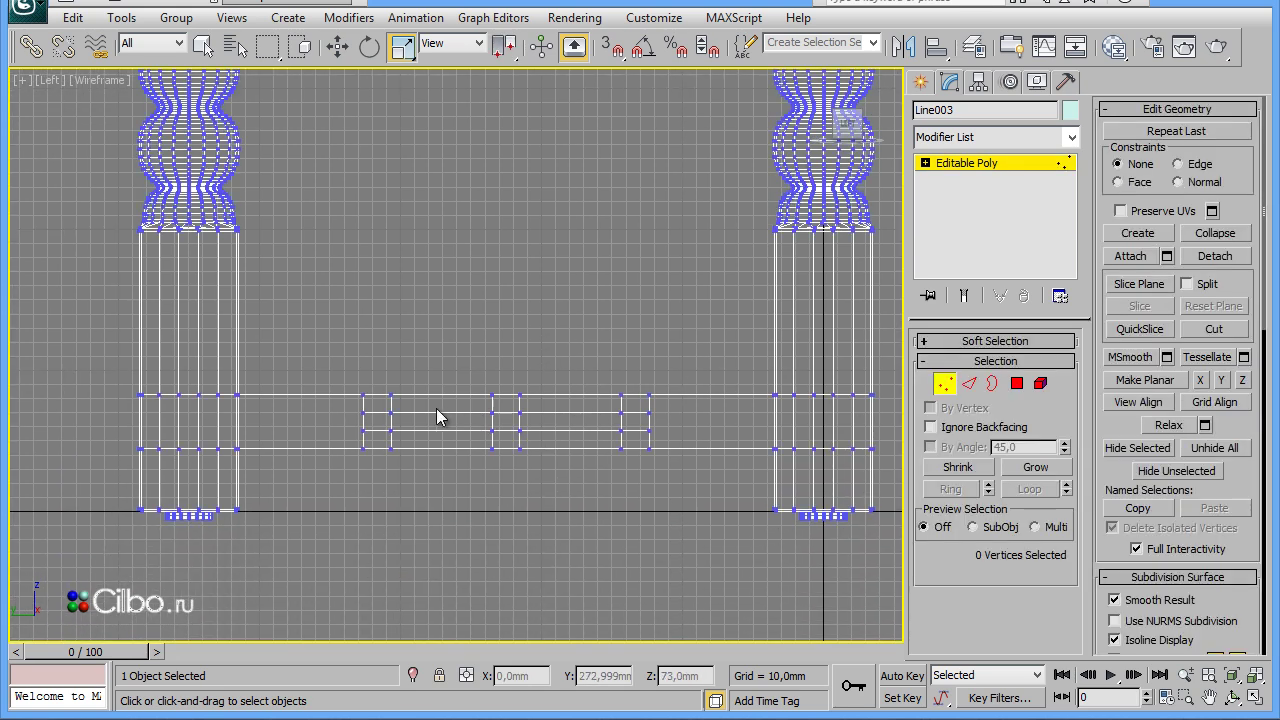
pyautogui.moveTo(340, 405); pyautogui.dragTo(669, 438)
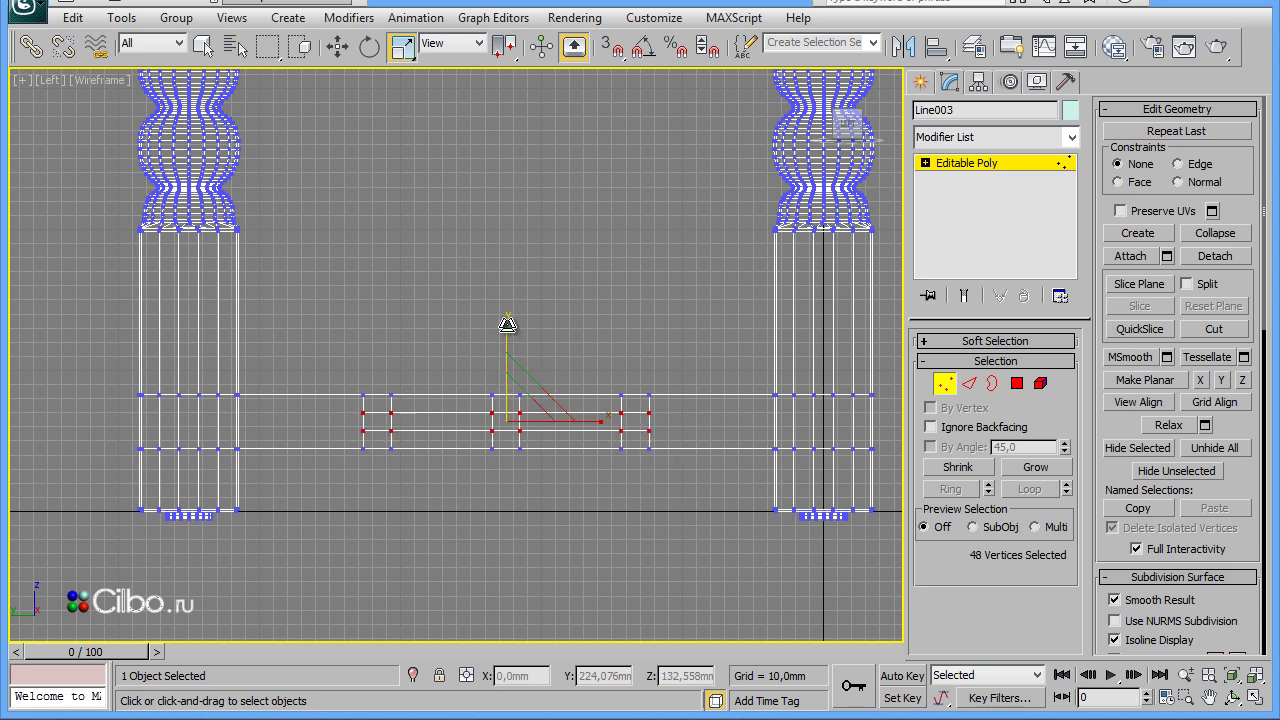
pyautogui.moveTo(507, 324); pyautogui.dragTo(514, 231)
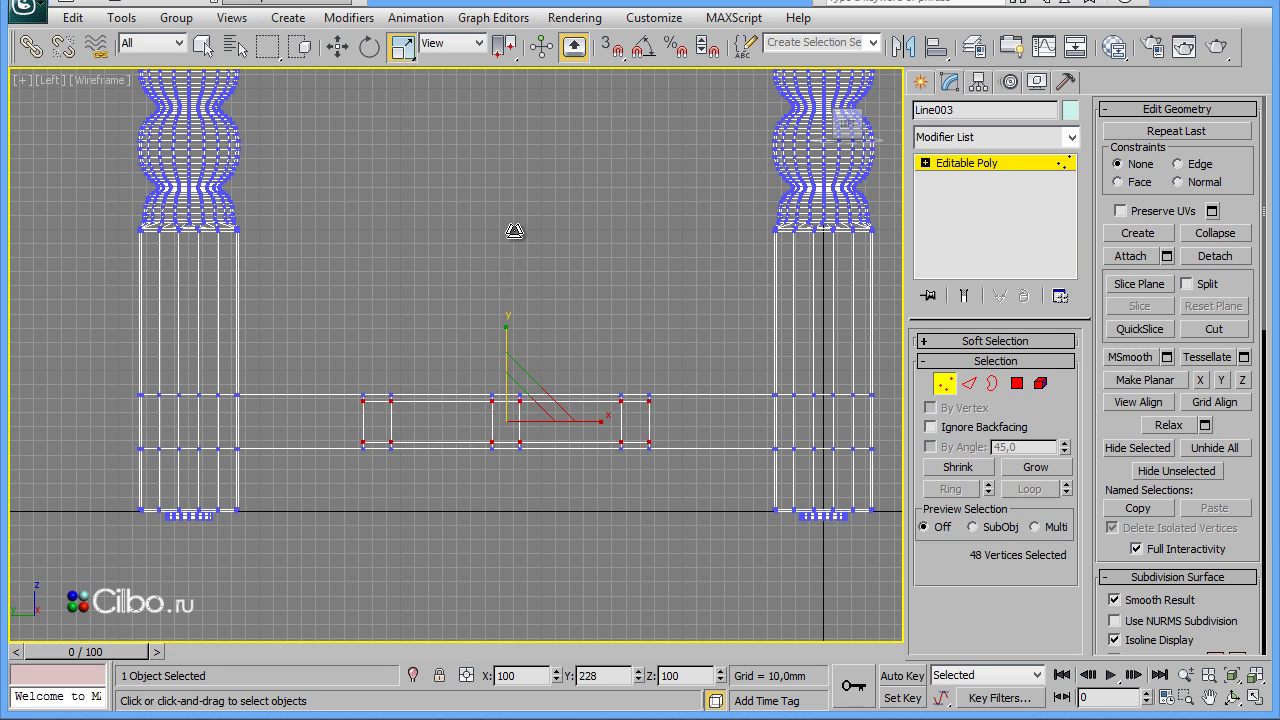
pyautogui.click(441, 550)
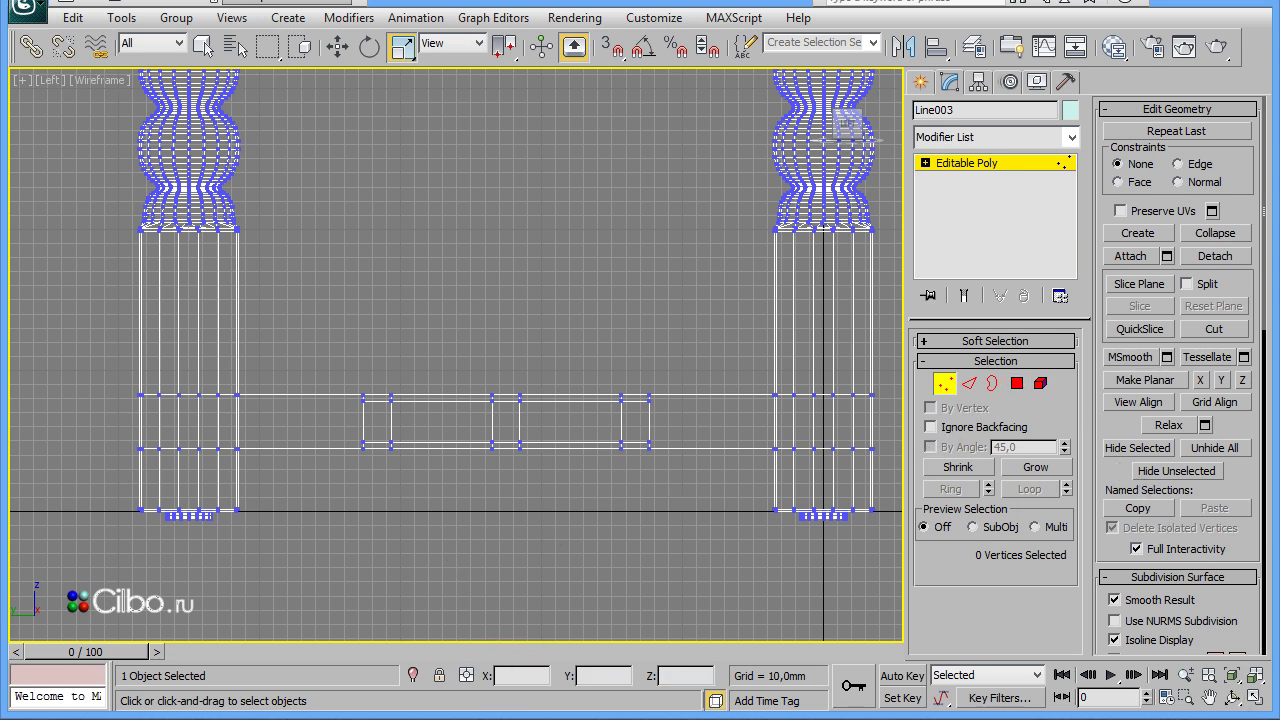
pyautogui.click(969, 384)
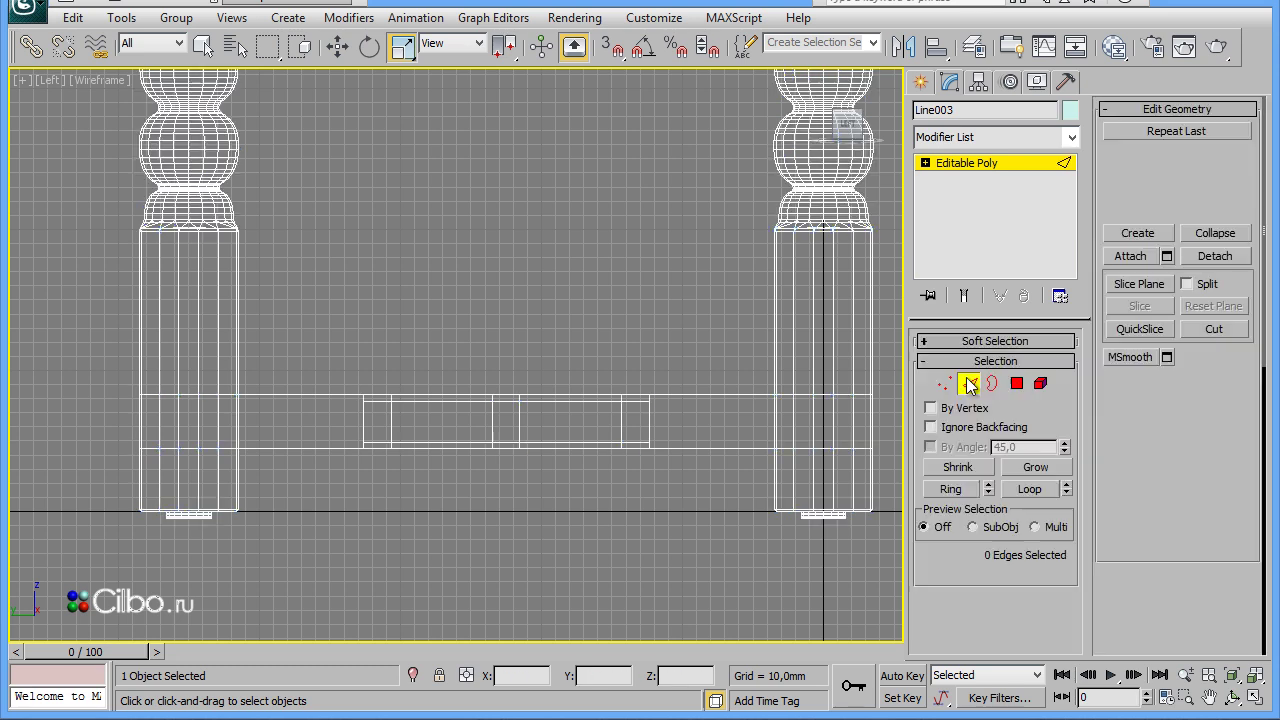
# Remove the four long edge loops between the rail blocks and restore the four-view layout
pyautogui.doubleClick(435, 400)
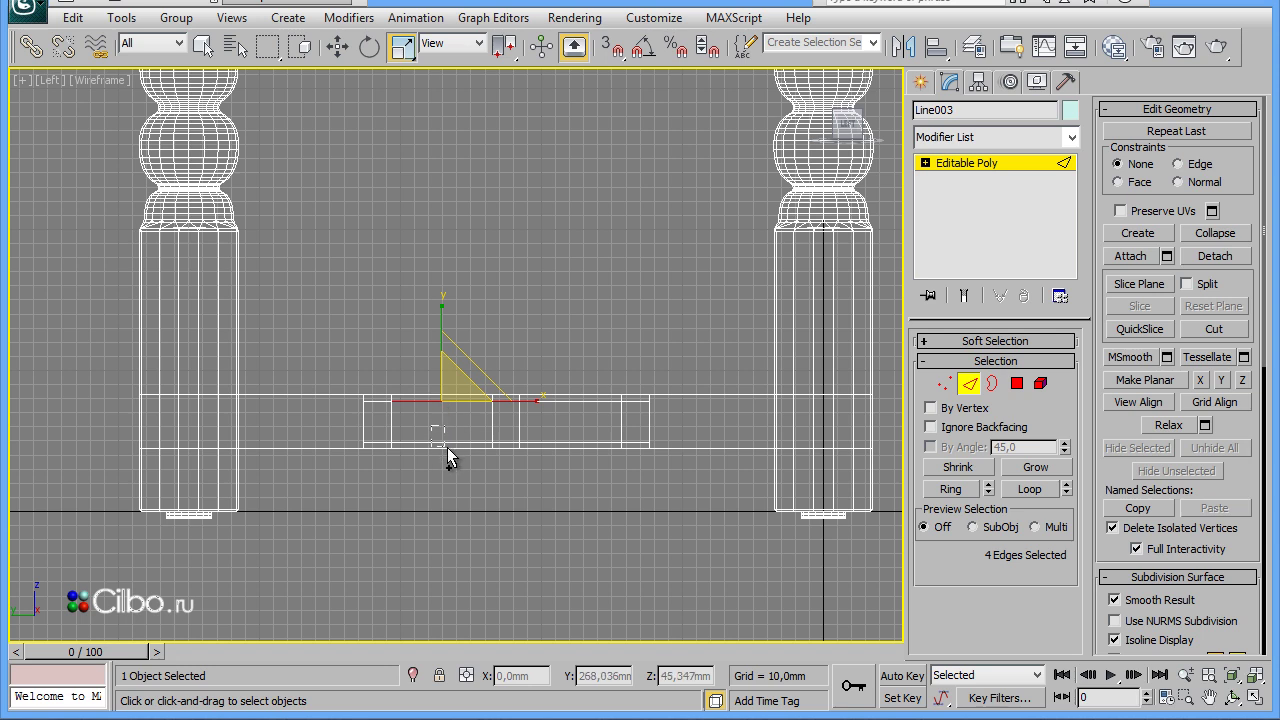
pyautogui.keyDown('ctrl'); pyautogui.doubleClick(447, 446); pyautogui.keyUp('ctrl')
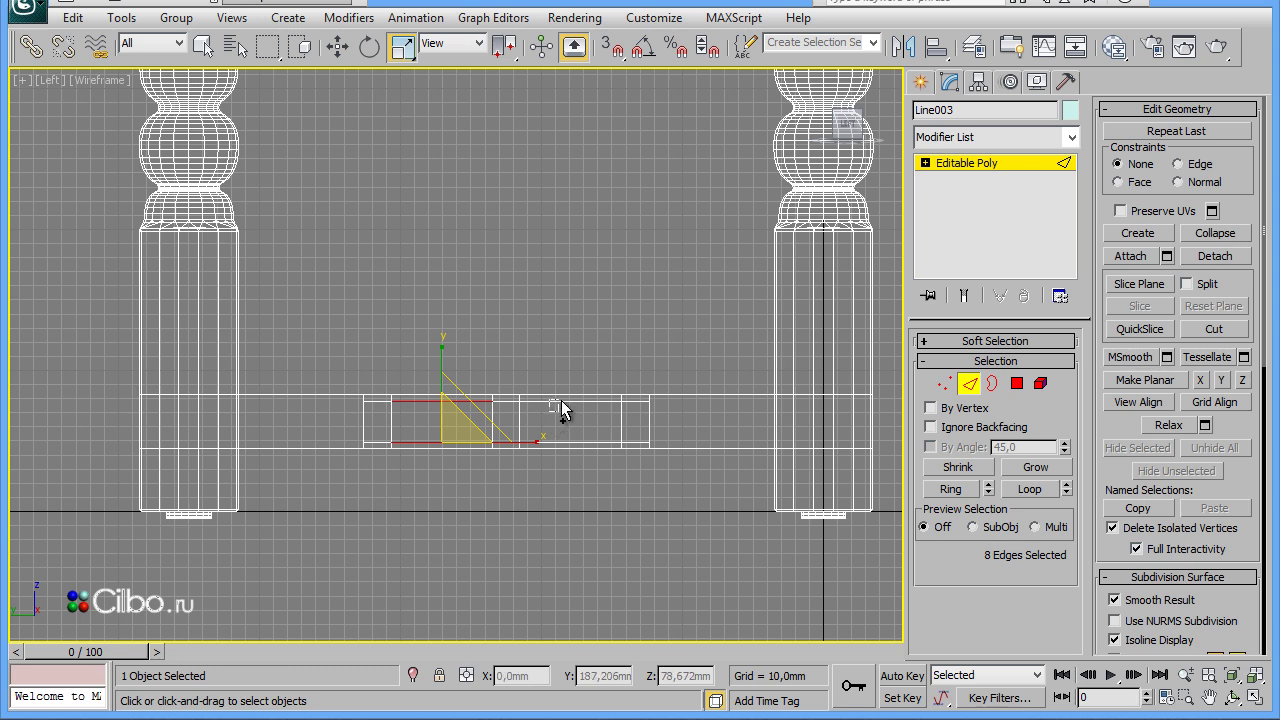
pyautogui.keyDown('ctrl'); pyautogui.doubleClick(561, 400); pyautogui.keyUp('ctrl')
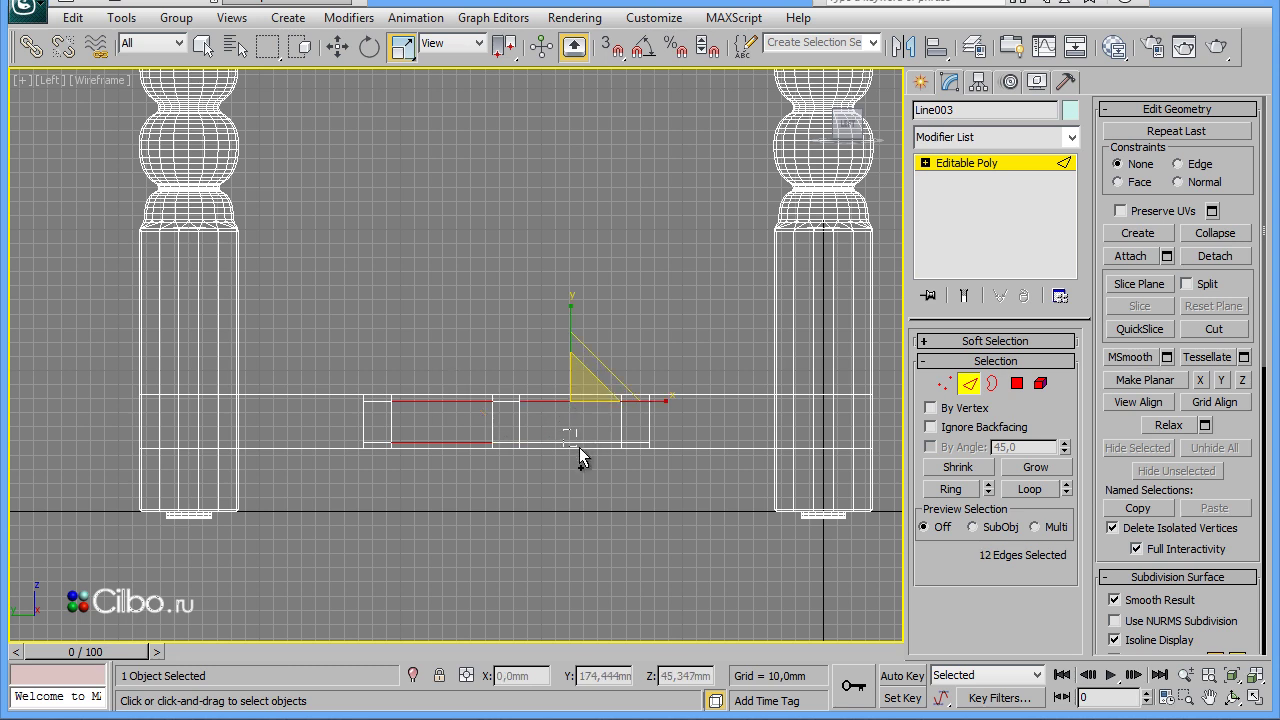
pyautogui.keyDown('ctrl'); pyautogui.doubleClick(579, 446); pyautogui.keyUp('ctrl')
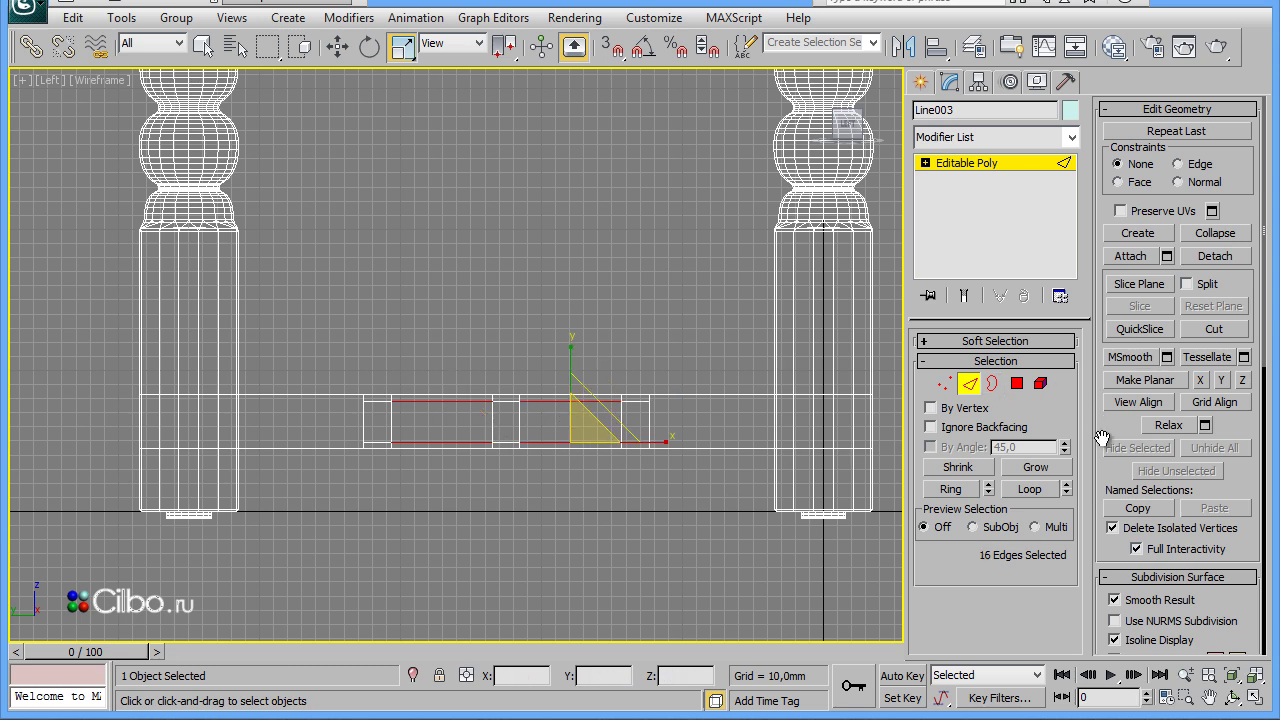
pyautogui.moveTo(1118, 476); pyautogui.dragTo(1120, 315)
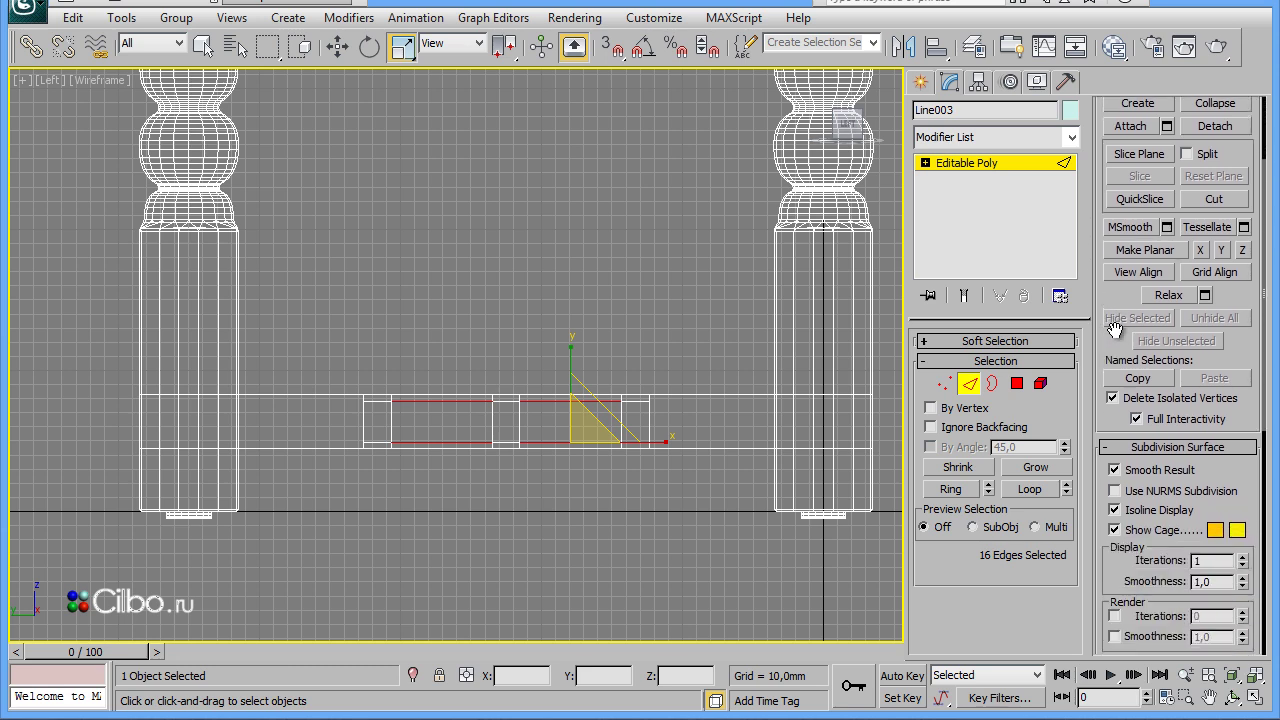
pyautogui.moveTo(1250, 600); pyautogui.dragTo(1251, 276)
pyautogui.click(1132, 508)
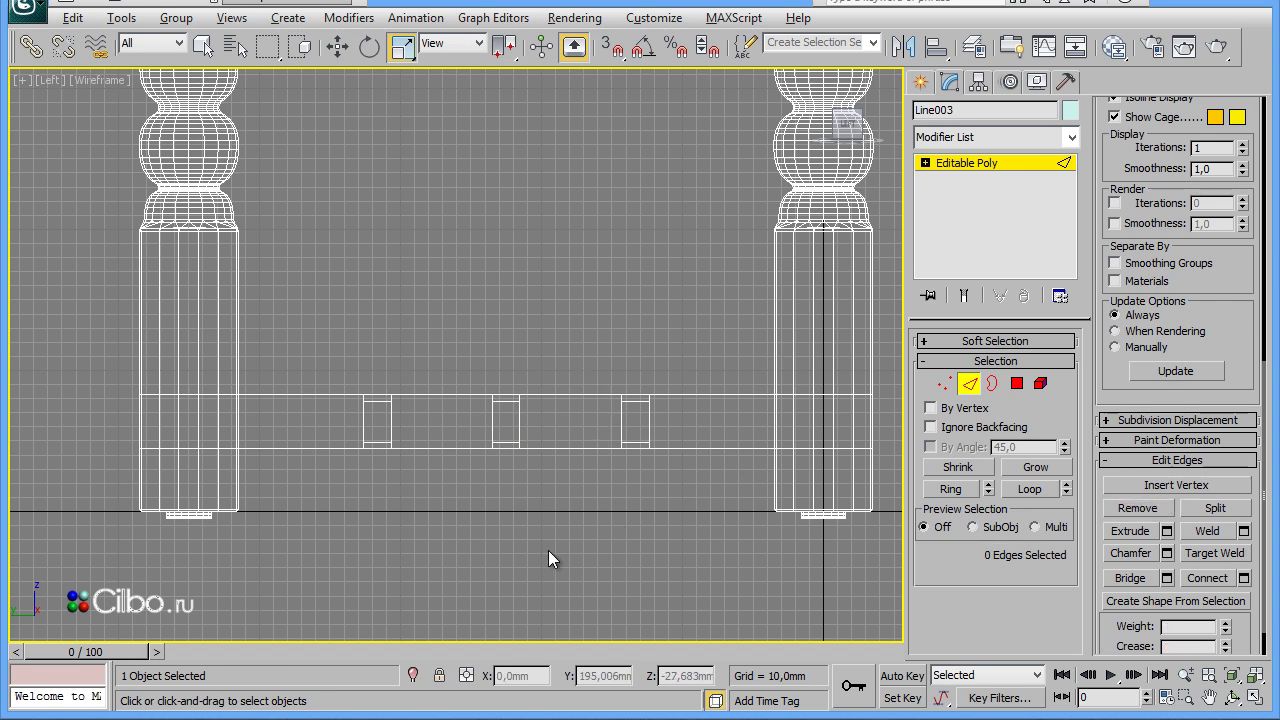
pyautogui.hotkey('alt', 'w')
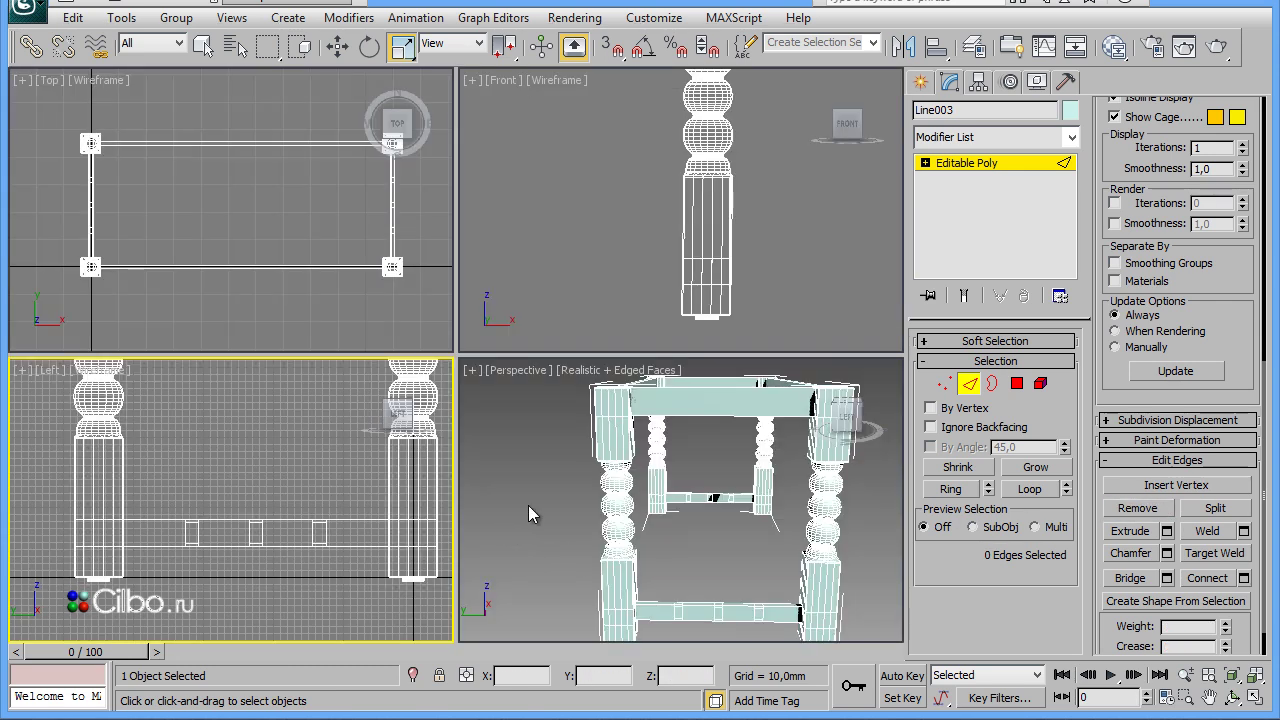
# Maximize the Perspective view and zoom in close on the turned-leg table frame
pyautogui.click(504, 514)
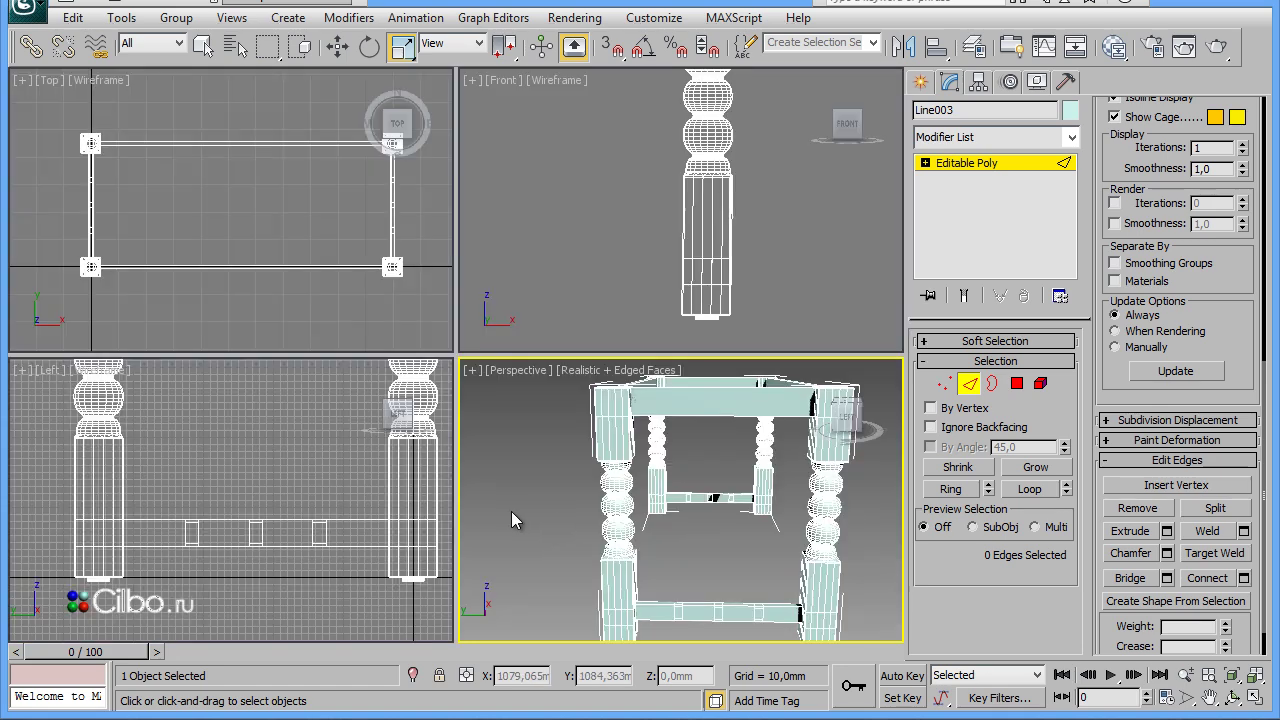
pyautogui.hotkey('alt', 'w')
pyautogui.moveTo(492, 495)
pyautogui.keyDown('alt'); pyautogui.mouseDown(button='middle')
pyautogui.moveTo(564, 500)
pyautogui.moveTo(574, 477)
pyautogui.moveTo(405, 476)
pyautogui.mouseUp(button='middle'); pyautogui.keyUp('alt')
pyautogui.scroll(2, 405, 472)
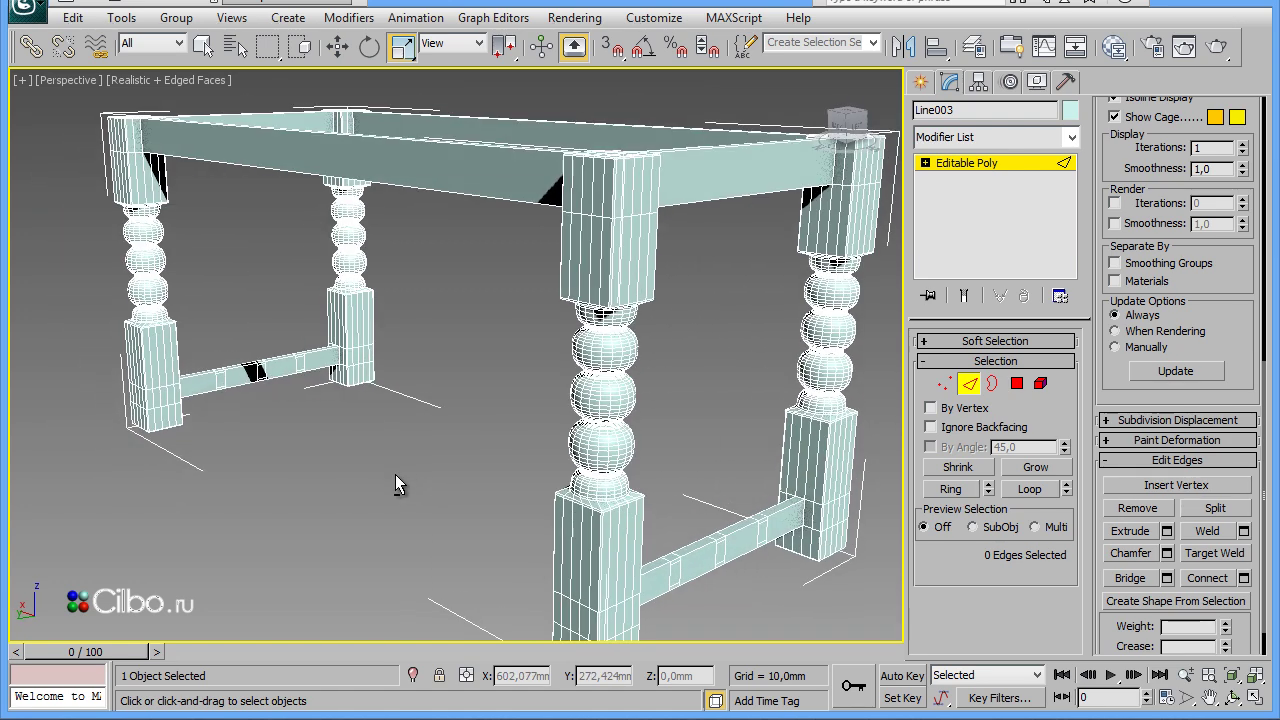
pyautogui.click(1016, 383)
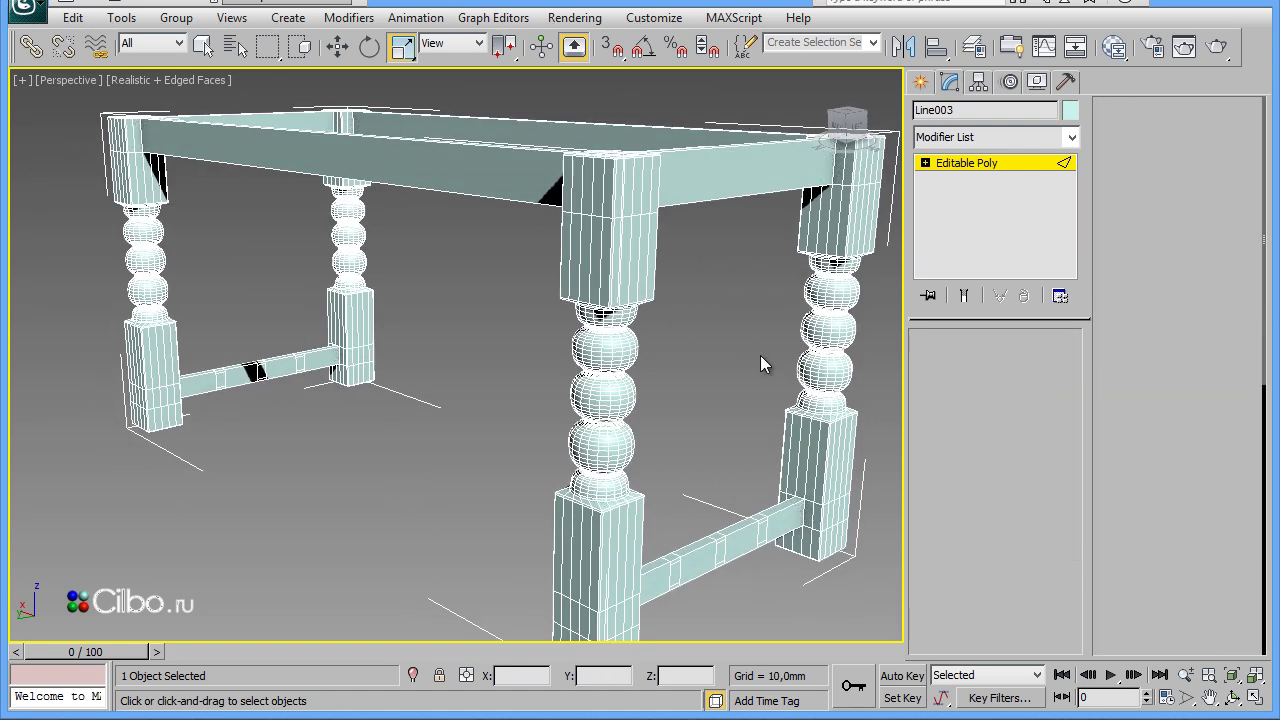
# Select the facing beam-end polygons on the left and back stretchers
pyautogui.click(300, 365)
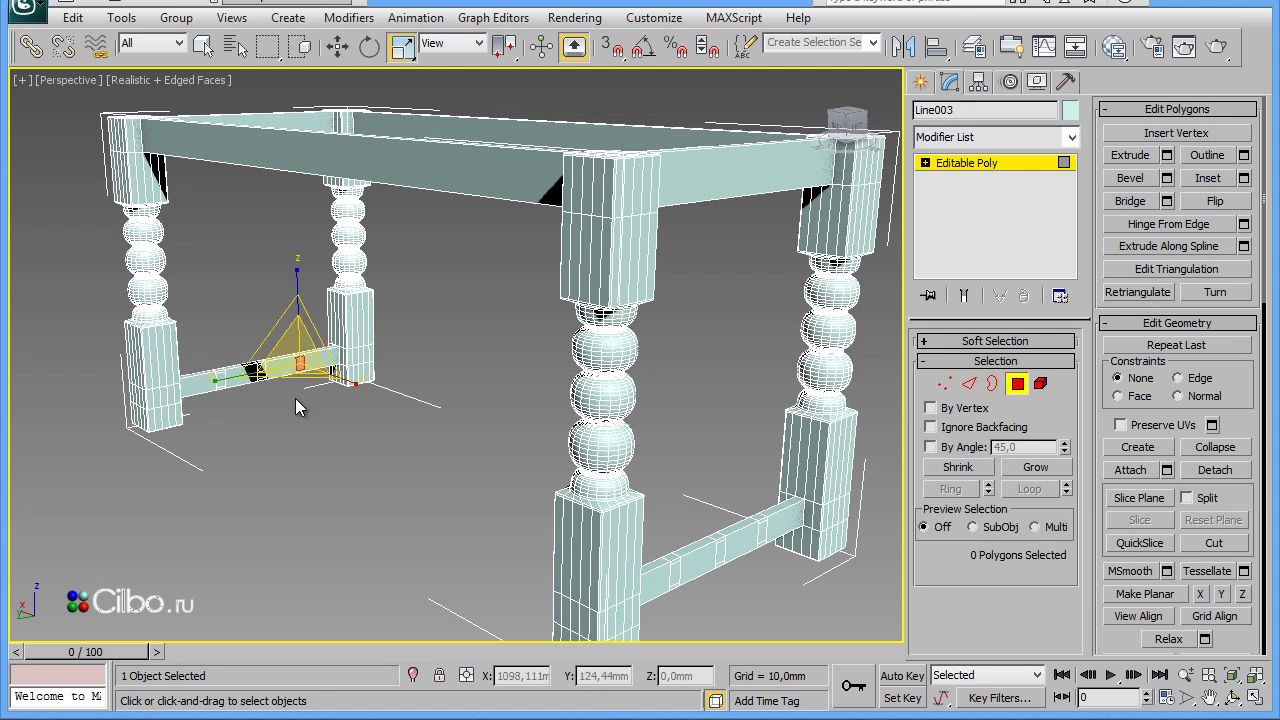
pyautogui.click(338, 46)
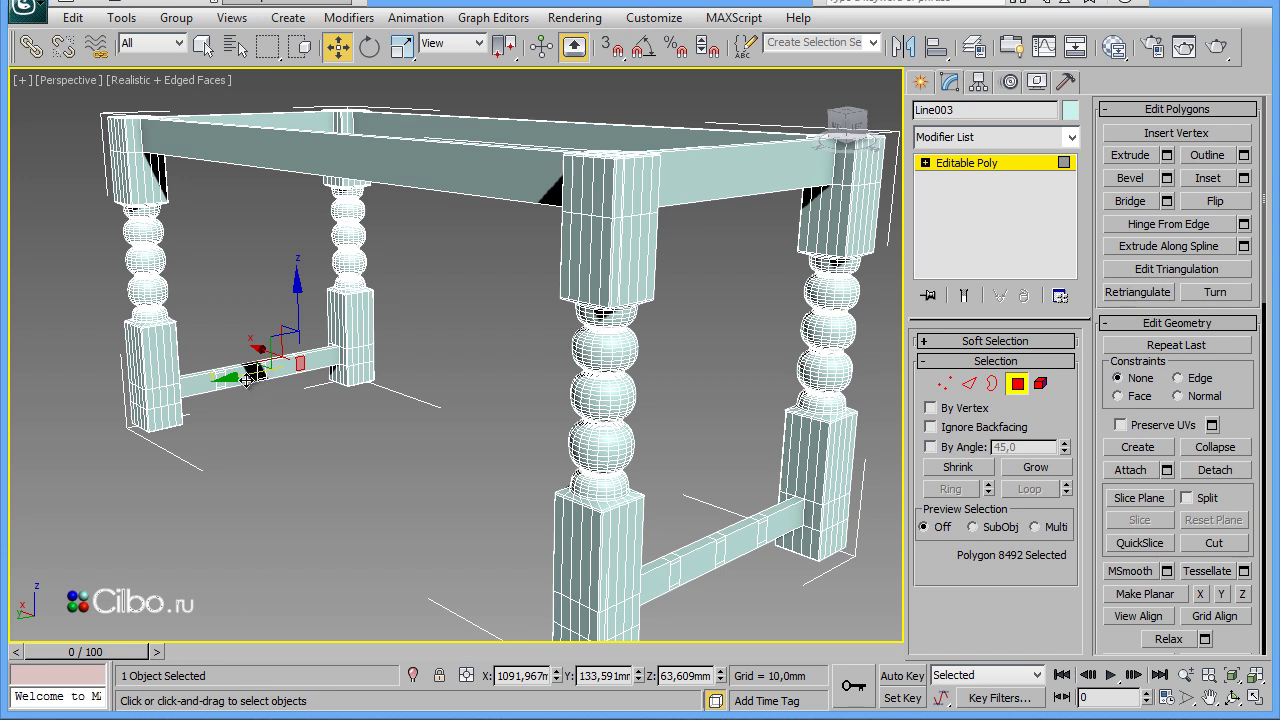
pyautogui.scroll(3, 259, 372)
pyautogui.keyDown('ctrl'); pyautogui.click(197, 366); pyautogui.keyUp('ctrl')
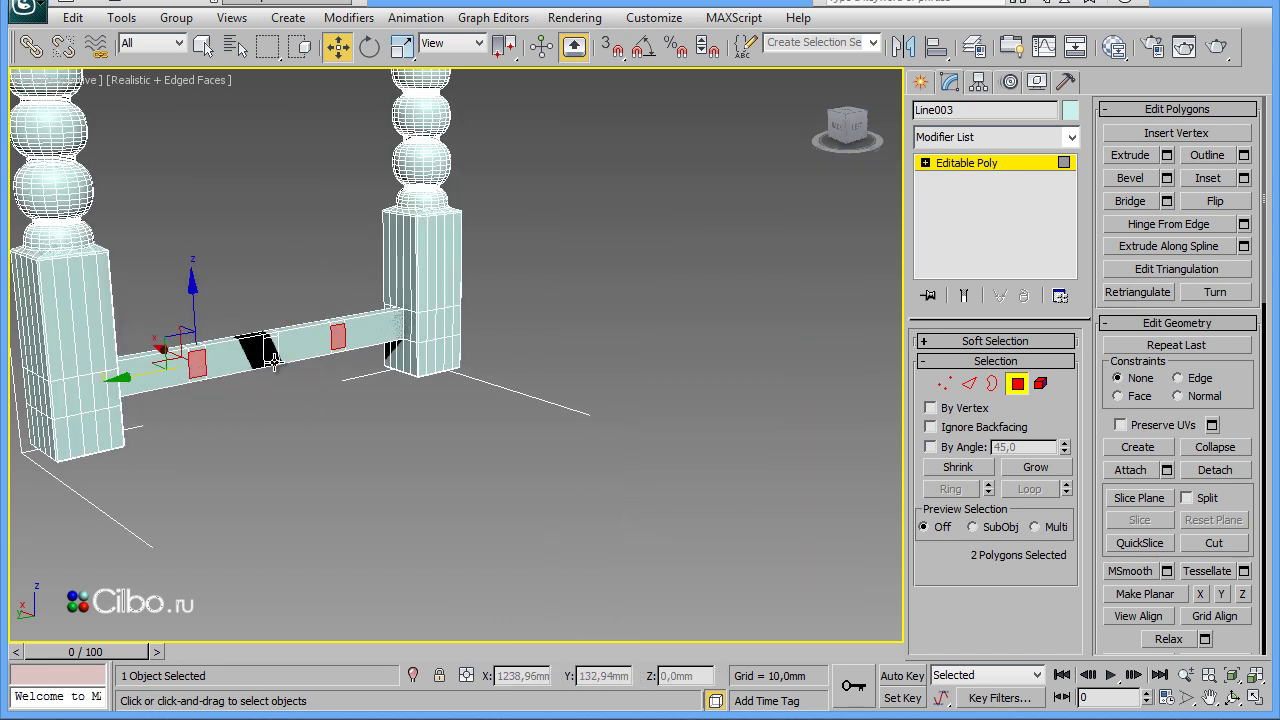
pyautogui.keyDown('ctrl'); pyautogui.click(268, 350); pyautogui.keyUp('ctrl')
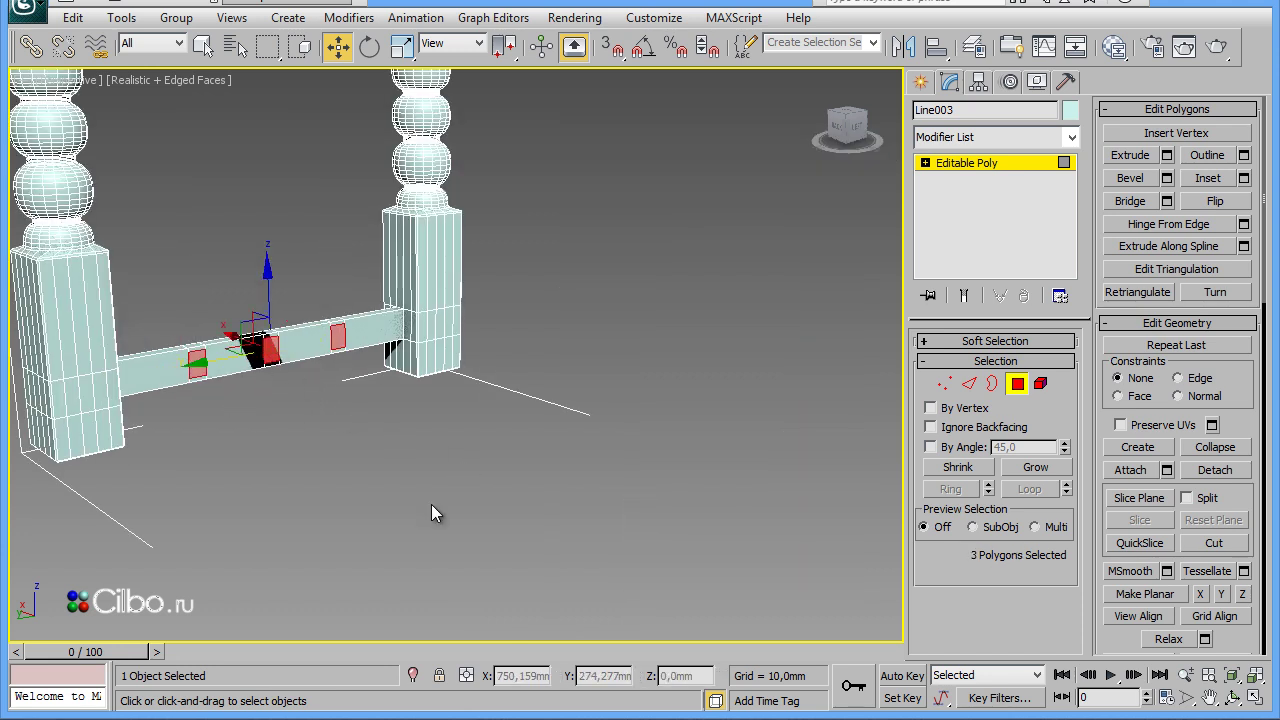
pyautogui.keyDown('alt'); pyautogui.moveTo(431, 504); pyautogui.dragTo(622, 487, button='middle'); pyautogui.keyUp('alt')
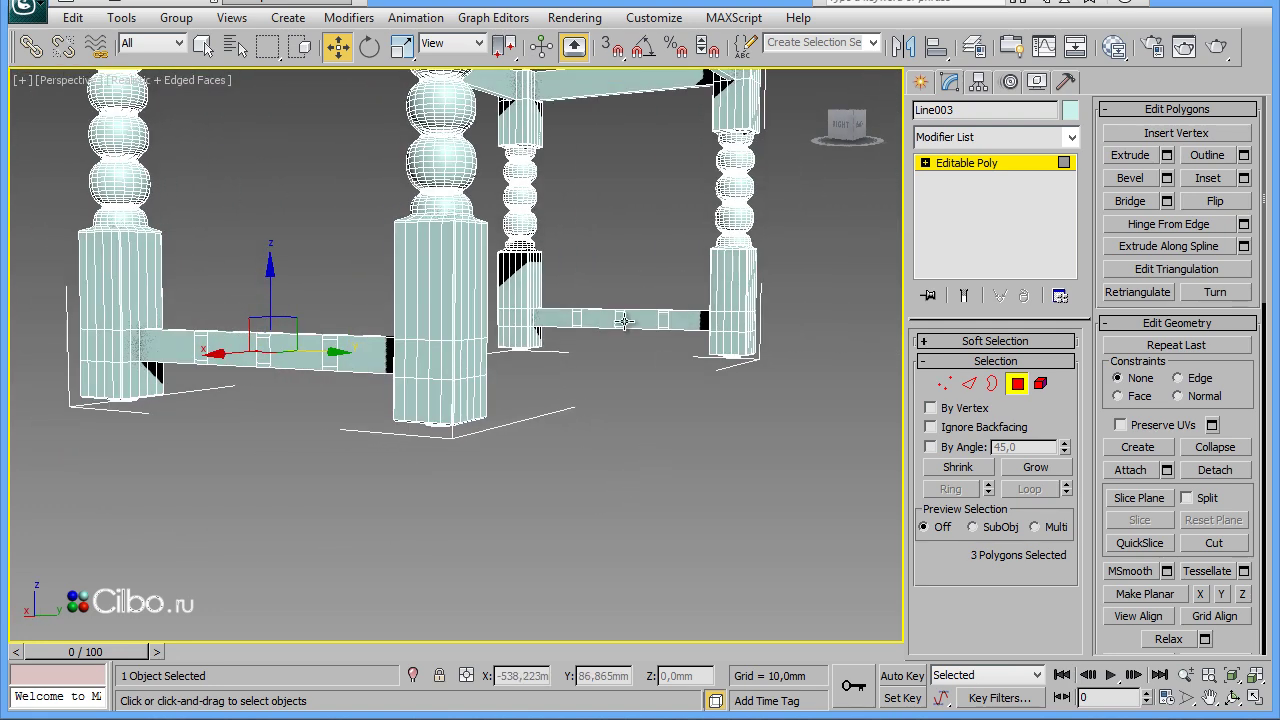
pyautogui.keyDown('ctrl'); pyautogui.click(578, 318); pyautogui.keyUp('ctrl')
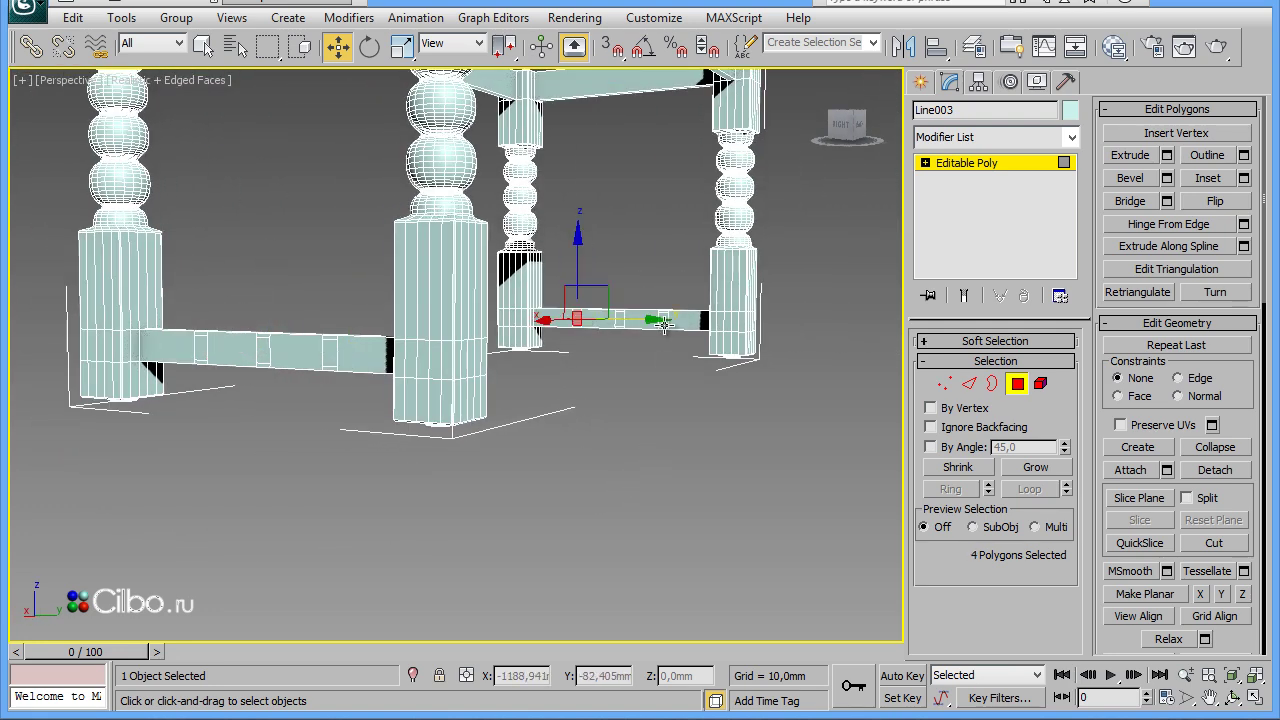
pyautogui.keyDown('ctrl'); pyautogui.click(664, 321); pyautogui.keyUp('ctrl')
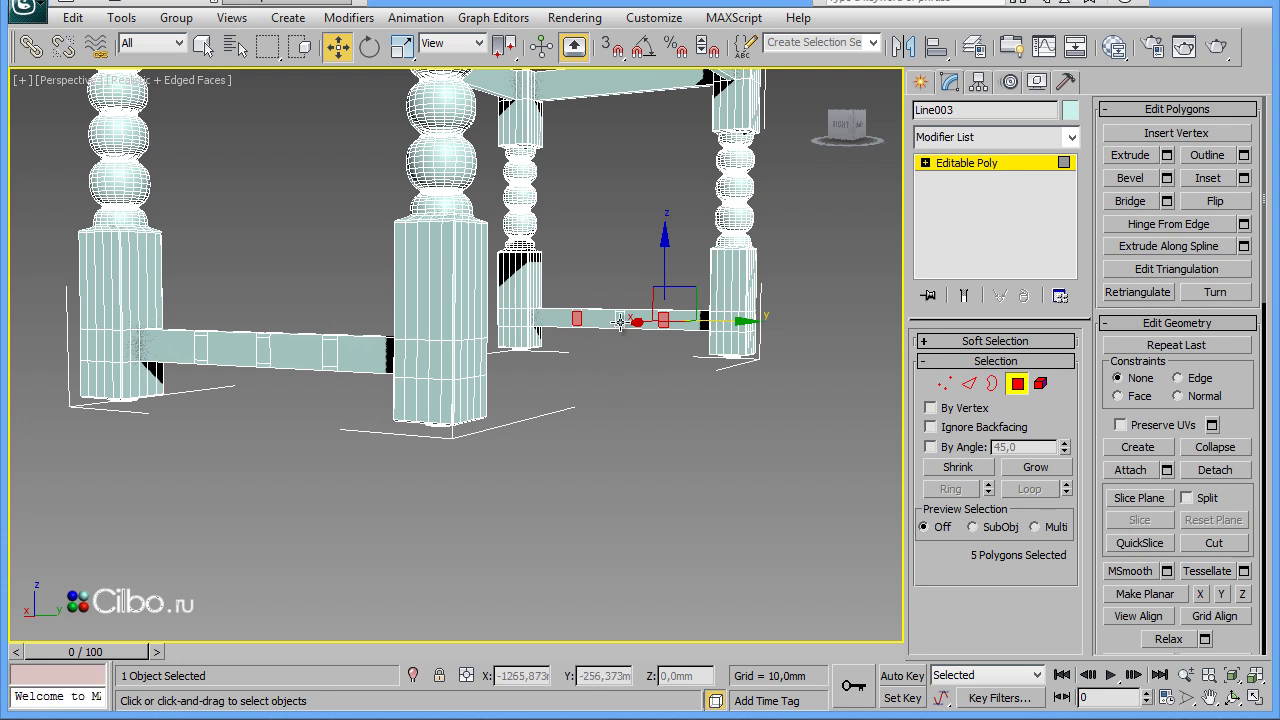
pyautogui.keyDown('ctrl'); pyautogui.click(620, 319); pyautogui.keyUp('ctrl')
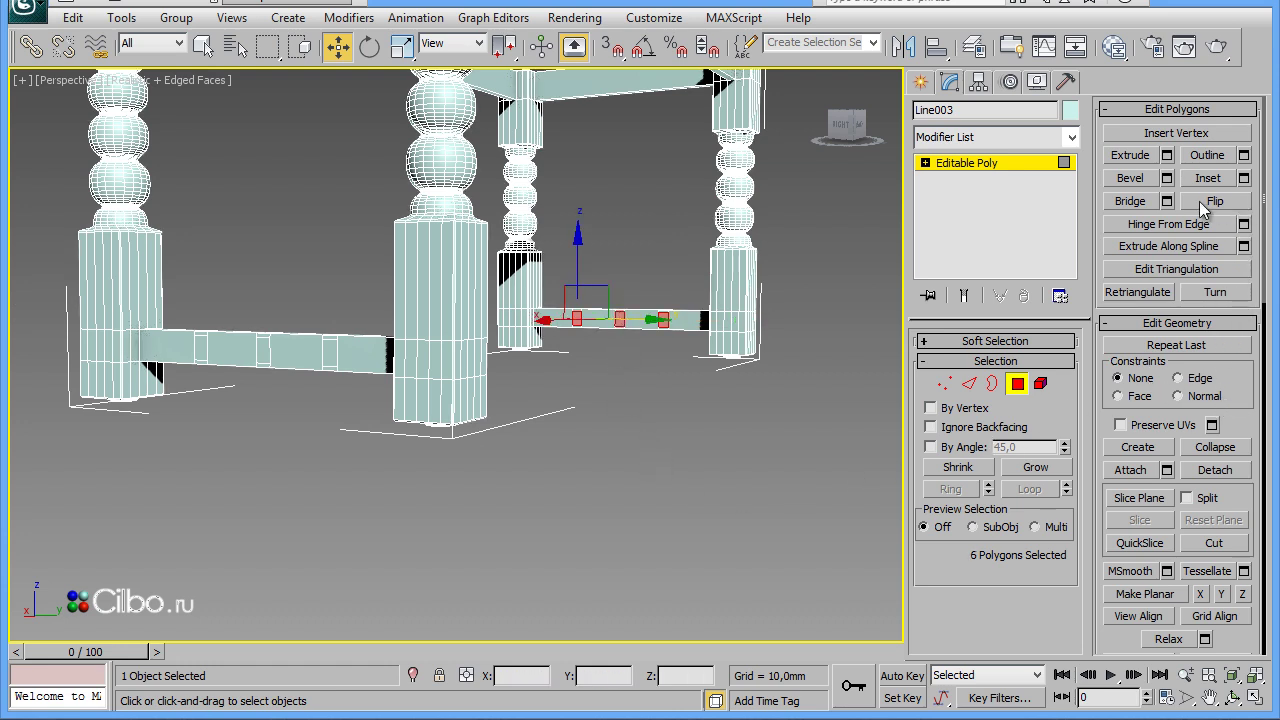
# Bridge the selected beam faces into a continuous rail and view the whole table
pyautogui.click(1128, 201)
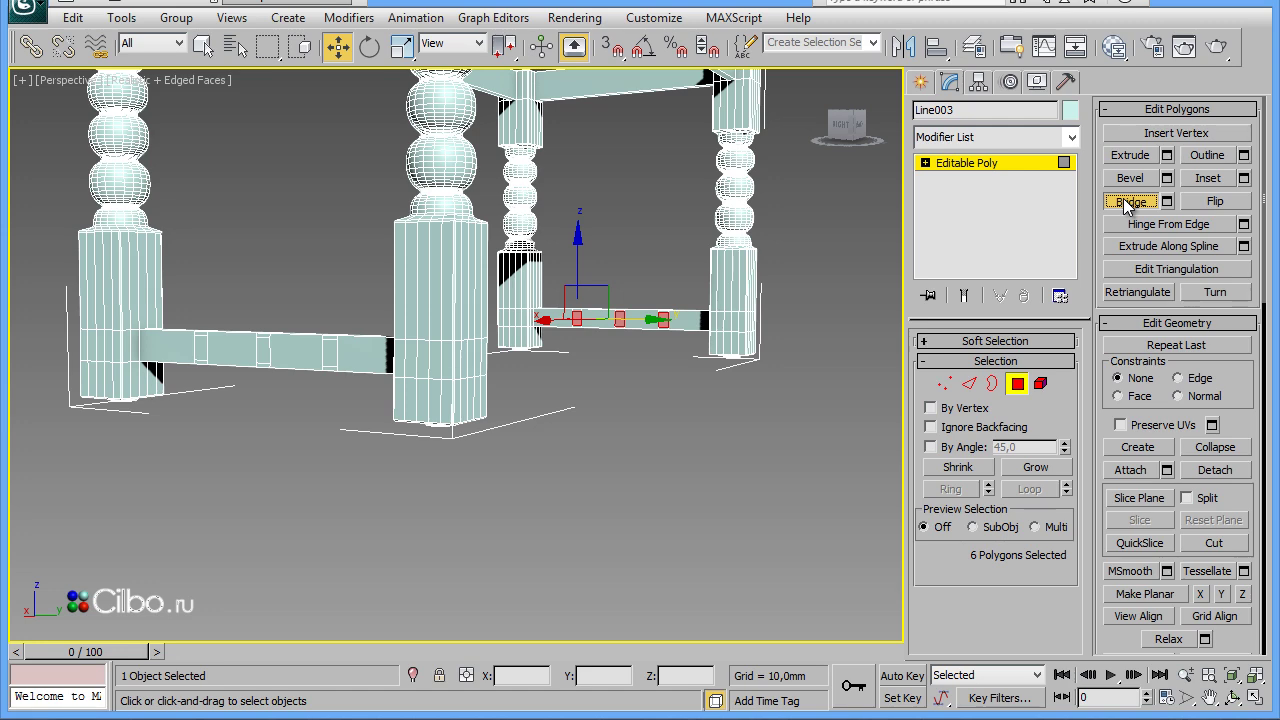
pyautogui.click(619, 462)
pyautogui.moveTo(619, 462)
pyautogui.keyDown('alt'); pyautogui.mouseDown(button='middle')
pyautogui.moveTo(569, 531)
pyautogui.moveTo(566, 586)
pyautogui.moveTo(694, 537)
pyautogui.moveTo(623, 565)
pyautogui.moveTo(621, 552)
pyautogui.moveTo(630, 565)
pyautogui.mouseUp(button='middle'); pyautogui.keyUp('alt')
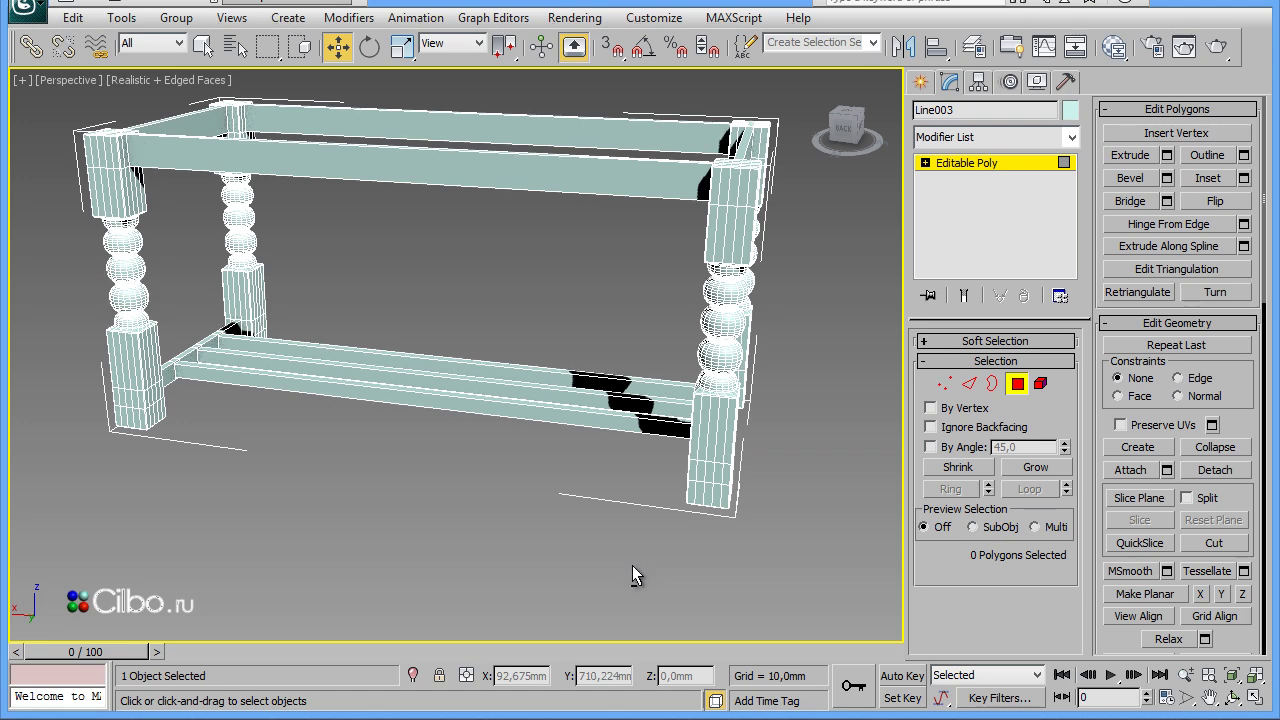
pyautogui.moveTo(633, 575)
pyautogui.mouseDown(button='middle')
pyautogui.moveTo(701, 551)
pyautogui.moveTo(725, 560)
pyautogui.mouseUp(button='middle')
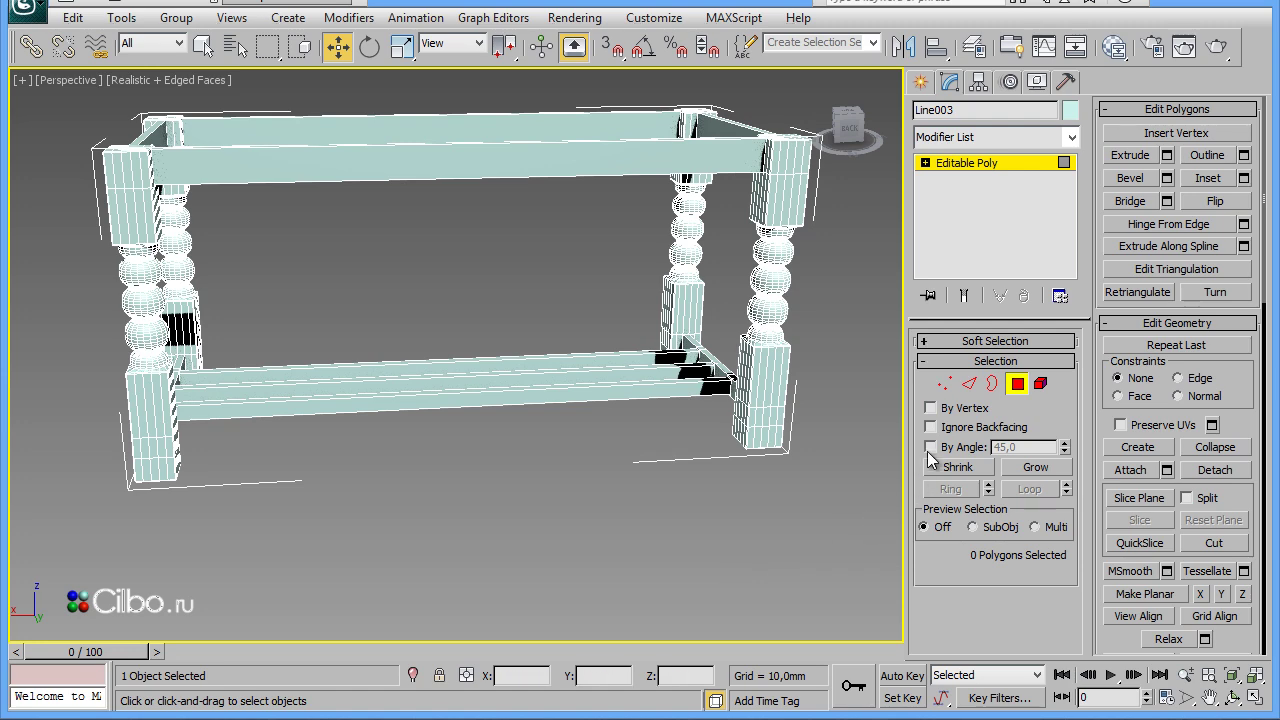
pyautogui.click(970, 384)
# Select the long edges of the top frame and the lower rails
pyautogui.moveTo(459, 514)
pyautogui.mouseDown(button='middle')
pyautogui.moveTo(466, 523)
pyautogui.moveTo(420, 582)
pyautogui.mouseUp(button='middle')
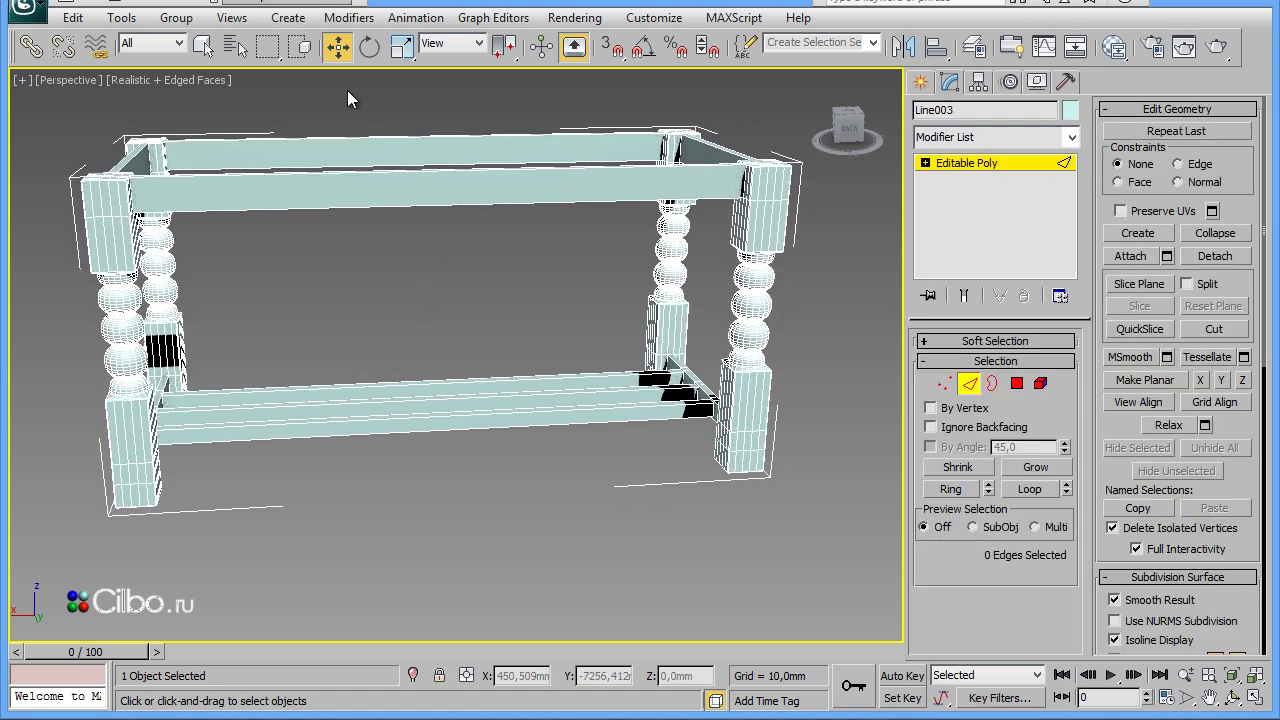
pyautogui.moveTo(328, 91); pyautogui.dragTo(406, 495)
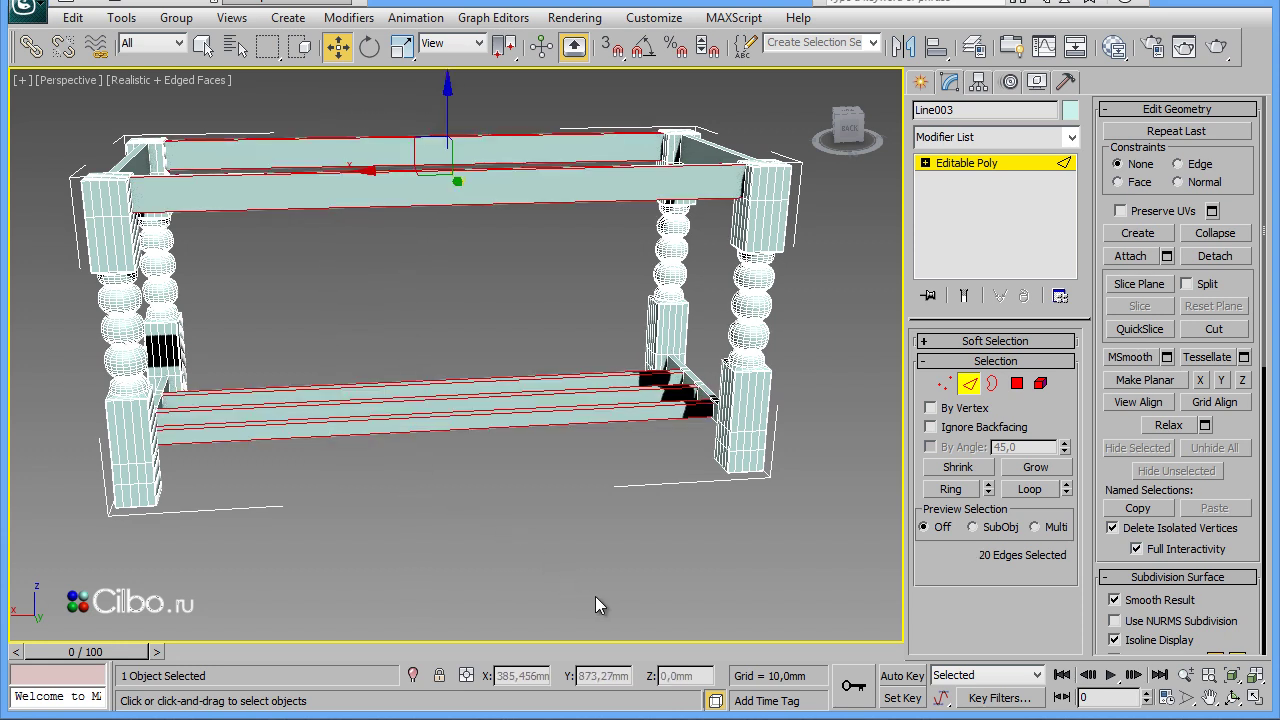
pyautogui.keyDown('alt'); pyautogui.moveTo(616, 594); pyautogui.dragTo(405, 144, button='middle'); pyautogui.keyUp('alt')
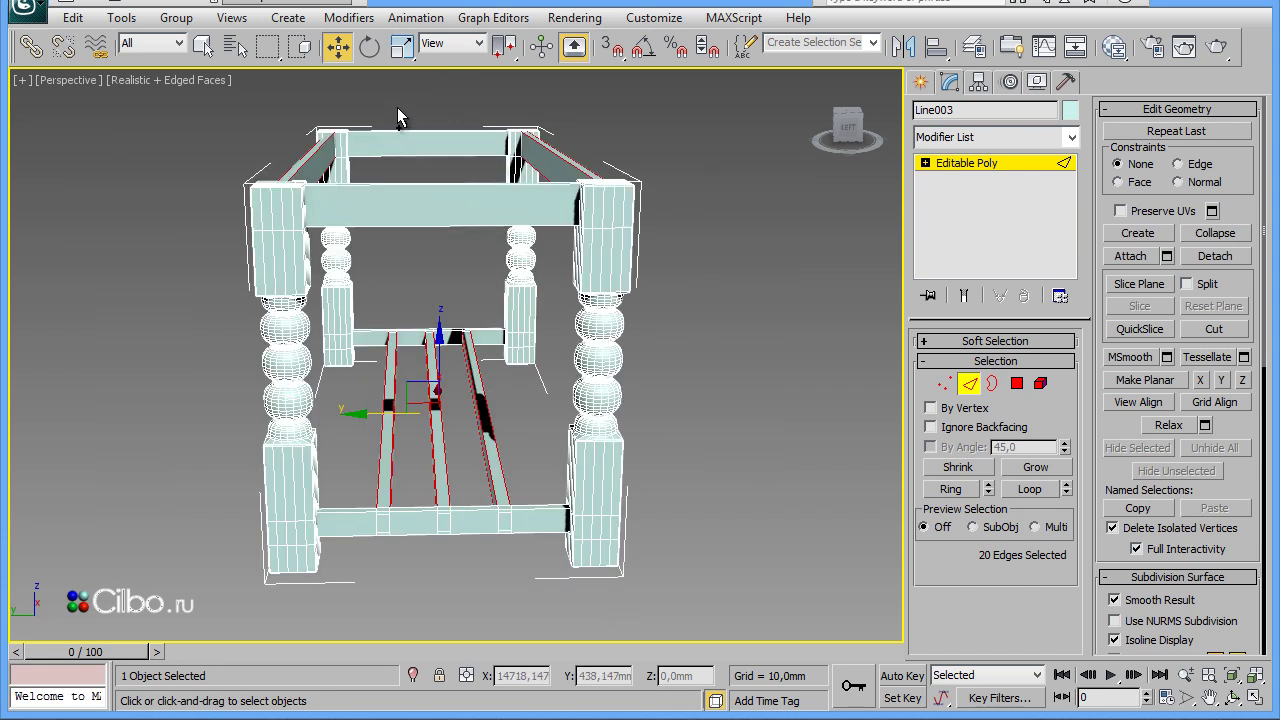
pyautogui.keyDown('ctrl'); pyautogui.moveTo(453, 144); pyautogui.dragTo(453, 146); pyautogui.keyUp('ctrl')
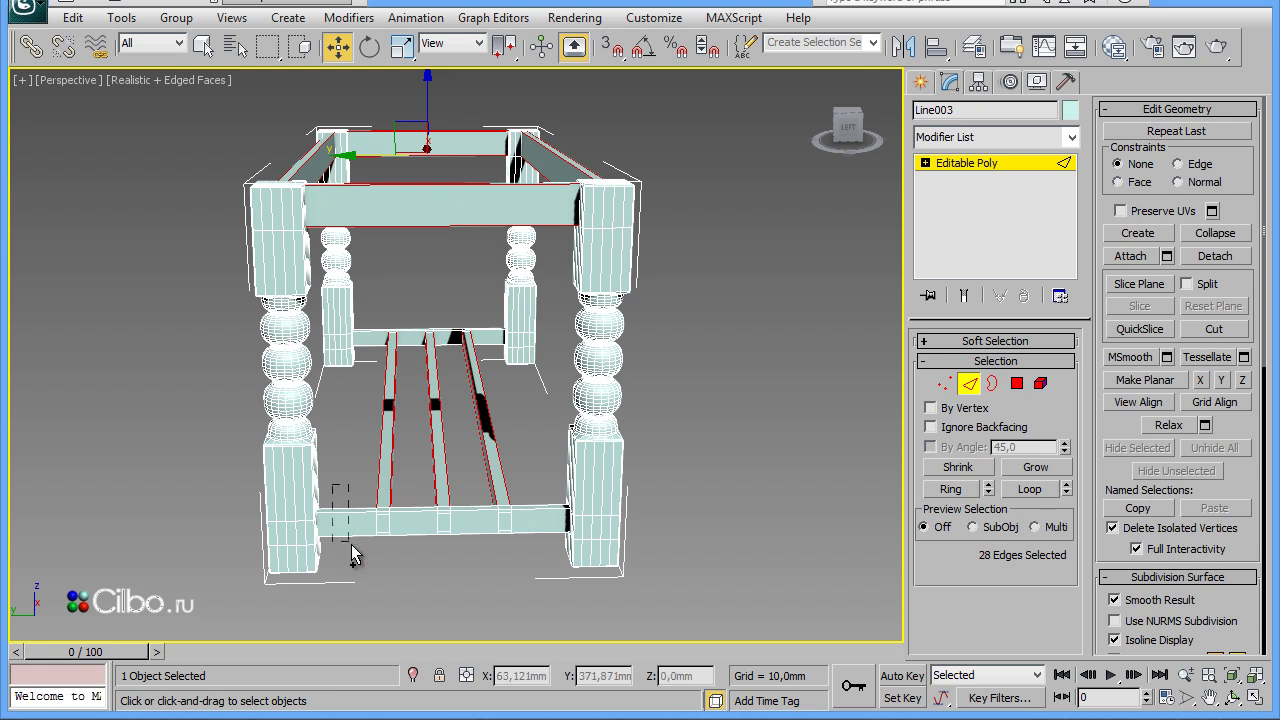
pyautogui.keyDown('ctrl'); pyautogui.moveTo(351, 545); pyautogui.dragTo(360, 555); pyautogui.keyUp('ctrl')
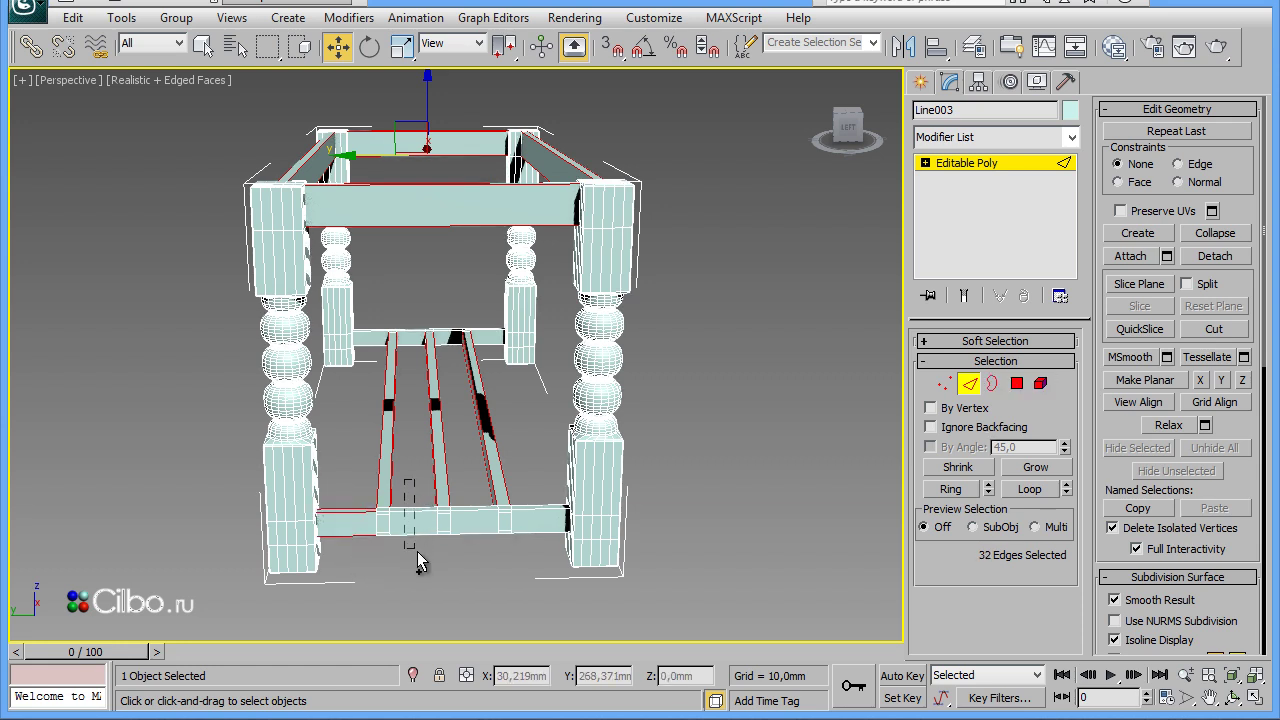
pyautogui.moveTo(406, 480)
pyautogui.keyDown('ctrl'); pyautogui.mouseDown()
pyautogui.moveTo(417, 551)
pyautogui.moveTo(539, 555)
pyautogui.moveTo(566, 582)
pyautogui.mouseUp(); pyautogui.keyUp('ctrl')
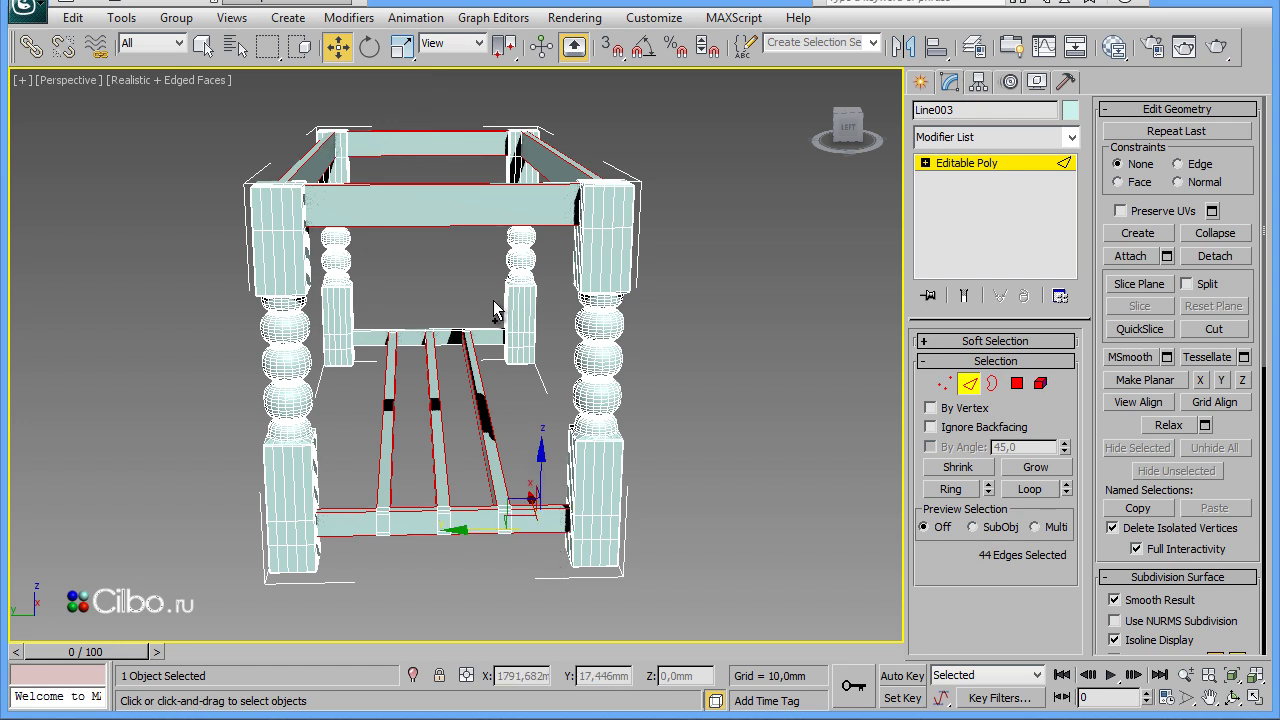
# Add the back and front crossbar edges, bringing the selection to 60 edges
pyautogui.keyDown('ctrl'); pyautogui.moveTo(478, 313); pyautogui.dragTo(503, 371); pyautogui.keyUp('ctrl')
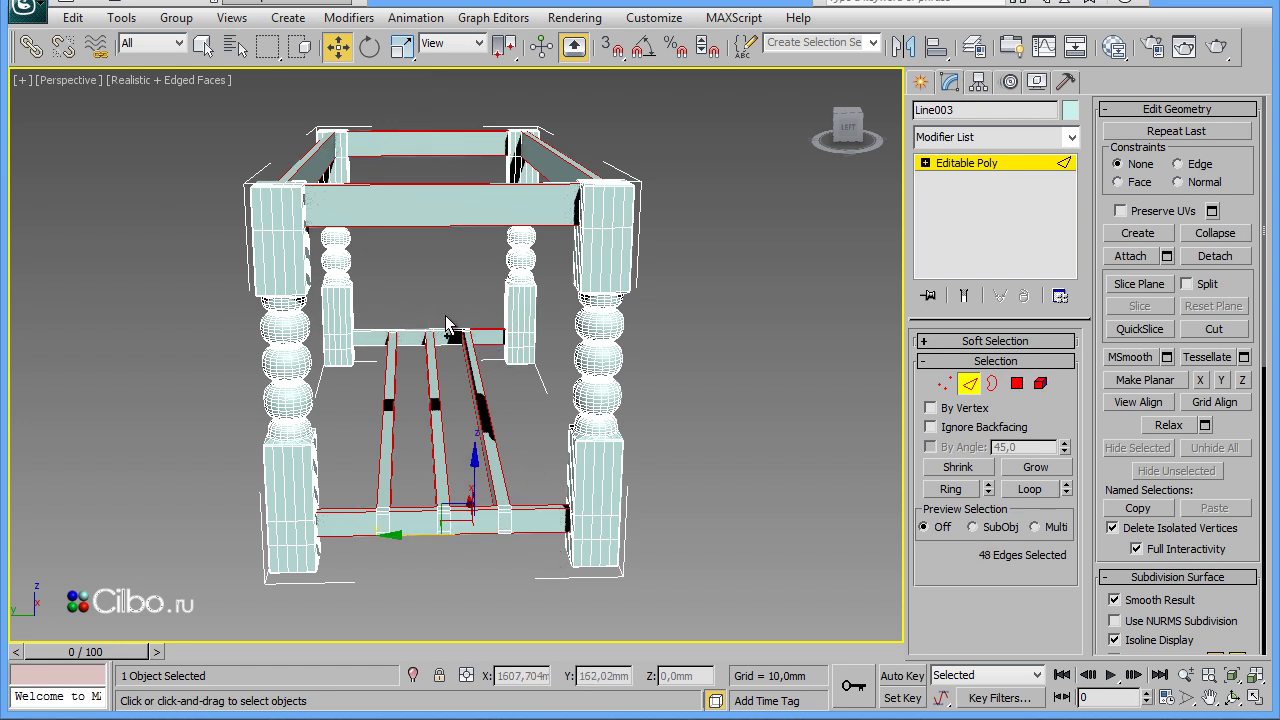
pyautogui.keyDown('ctrl'); pyautogui.moveTo(445, 322); pyautogui.dragTo(412, 335); pyautogui.keyUp('ctrl')
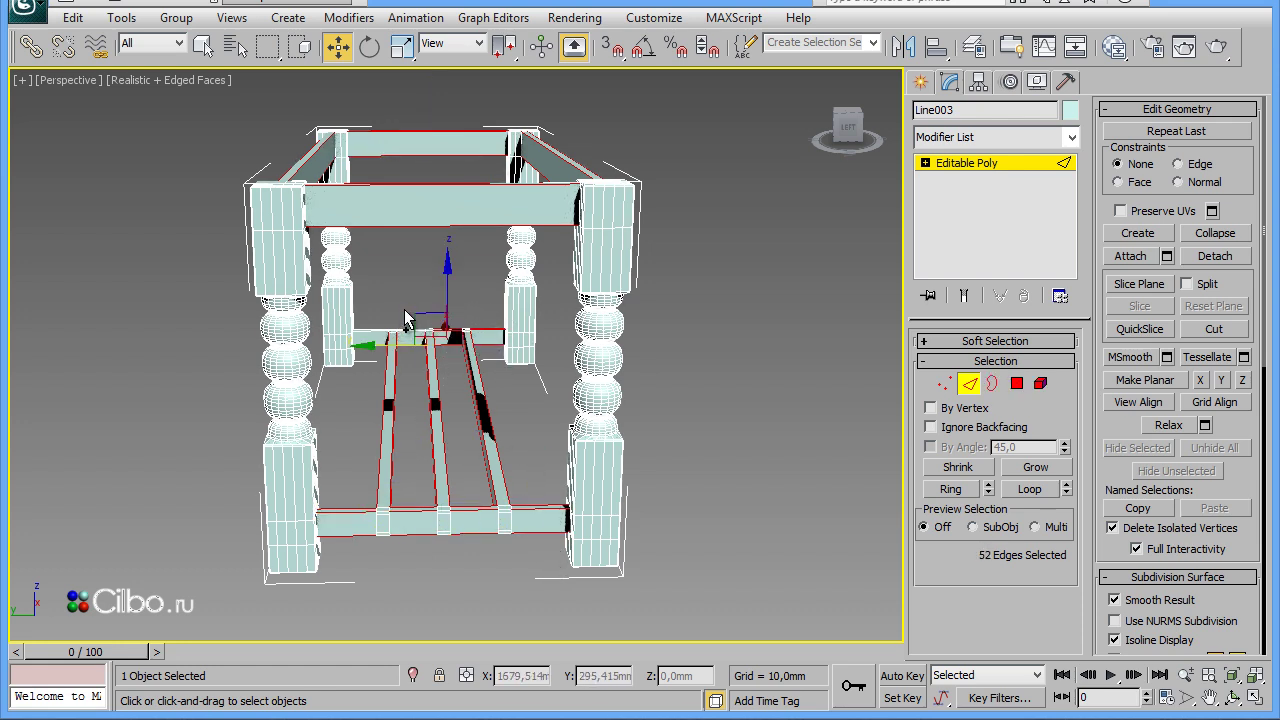
pyautogui.keyDown('ctrl'); pyautogui.moveTo(416, 390); pyautogui.dragTo(352, 310); pyautogui.keyUp('ctrl')
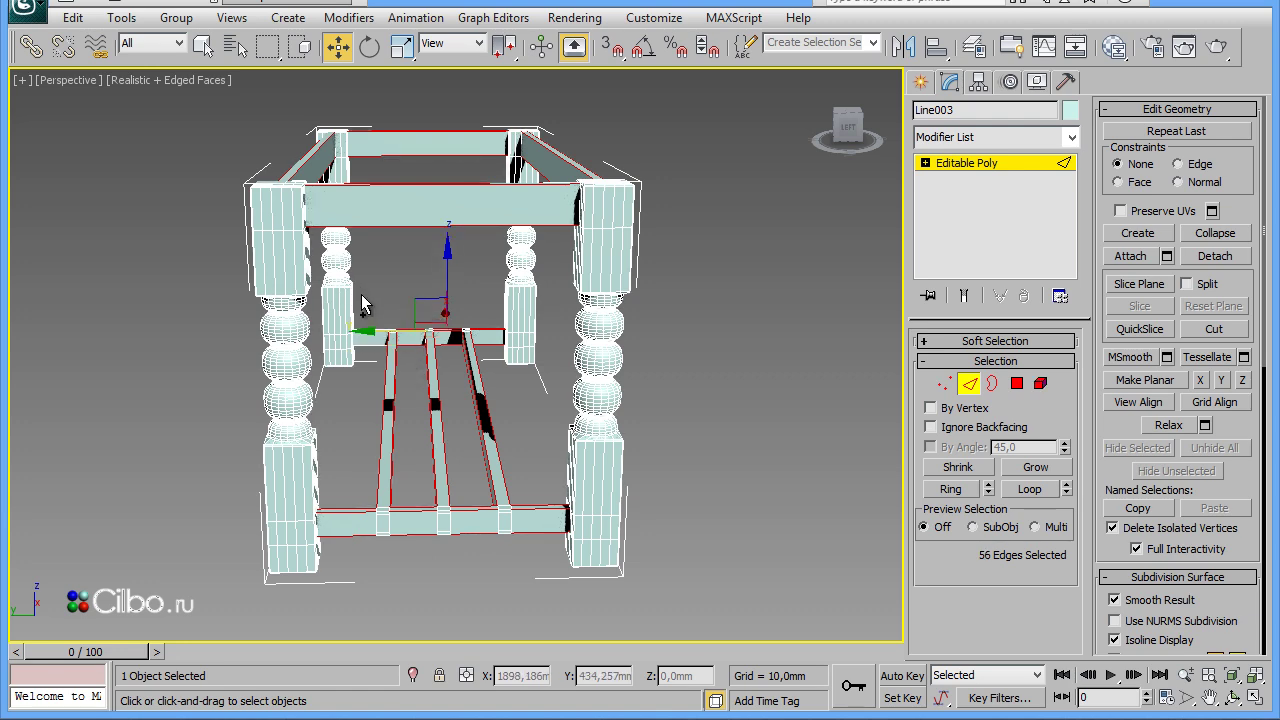
pyautogui.keyDown('ctrl'); pyautogui.moveTo(380, 385); pyautogui.dragTo(465, 526); pyautogui.keyUp('ctrl')
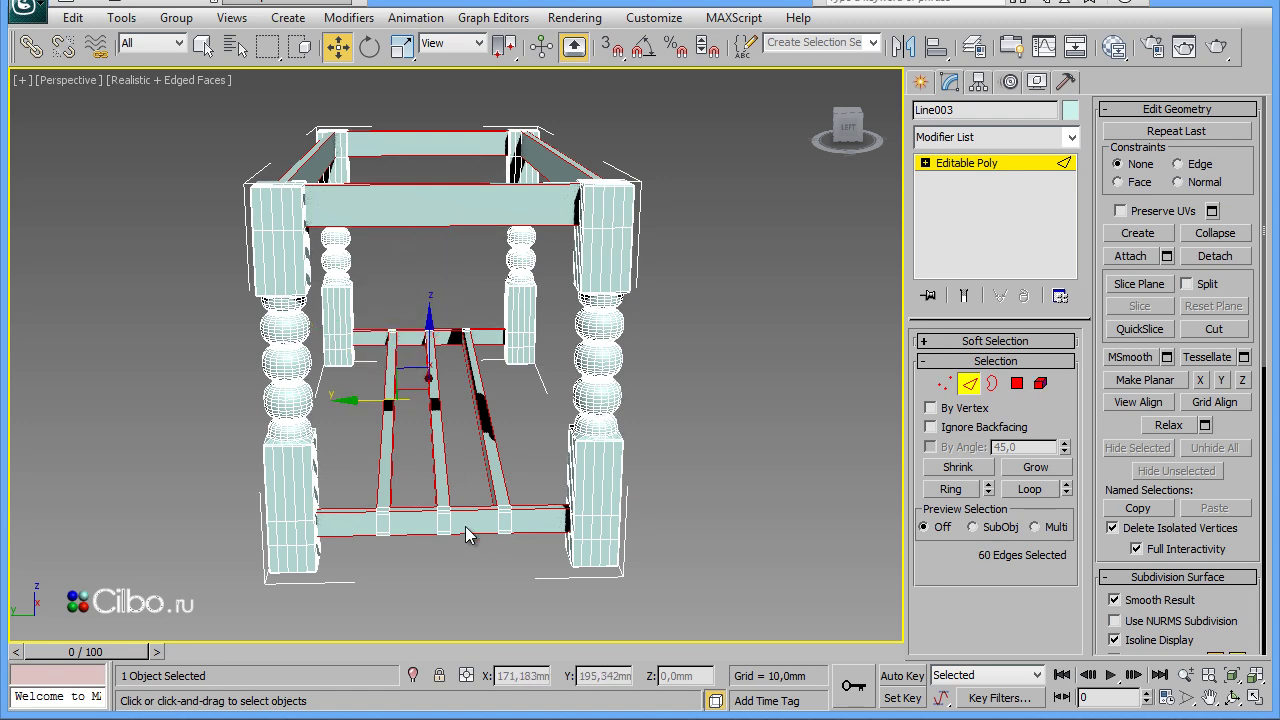
pyautogui.scroll(2, 474, 565)
pyautogui.scroll(2, 474, 564)
# Add the right rail and front crossbar edges to the edge selection
pyautogui.moveTo(474, 564)
pyautogui.mouseDown(button='middle')
pyautogui.moveTo(477, 441)
pyautogui.moveTo(540, 528)
pyautogui.mouseUp(button='middle')
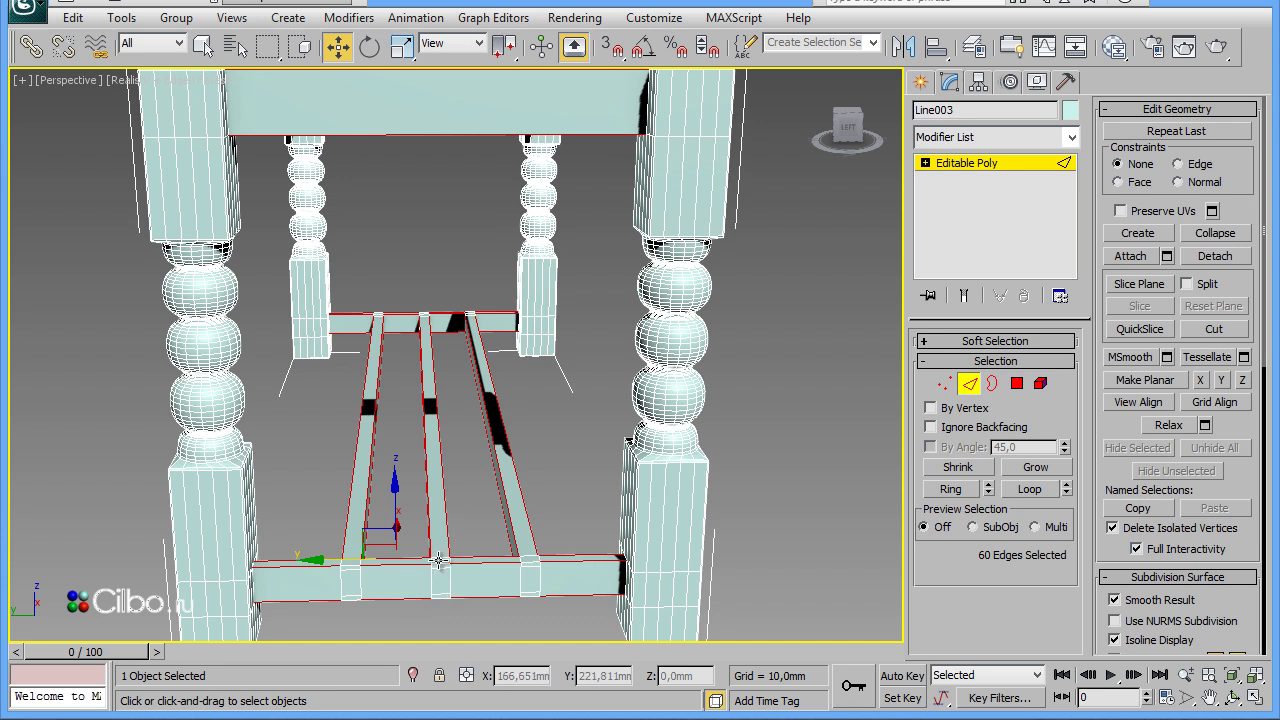
pyautogui.keyDown('ctrl'); pyautogui.click(522, 550); pyautogui.keyUp('ctrl')
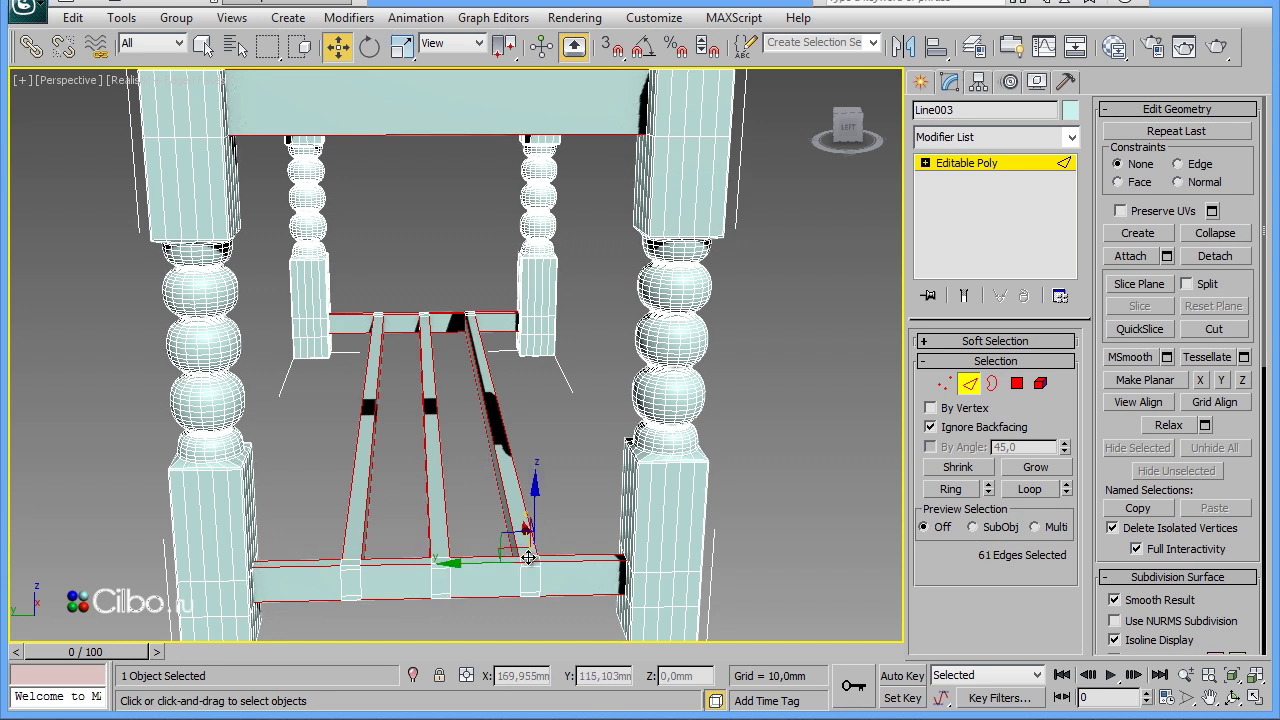
pyautogui.keyDown('ctrl'); pyautogui.click(390, 563); pyautogui.keyUp('ctrl')
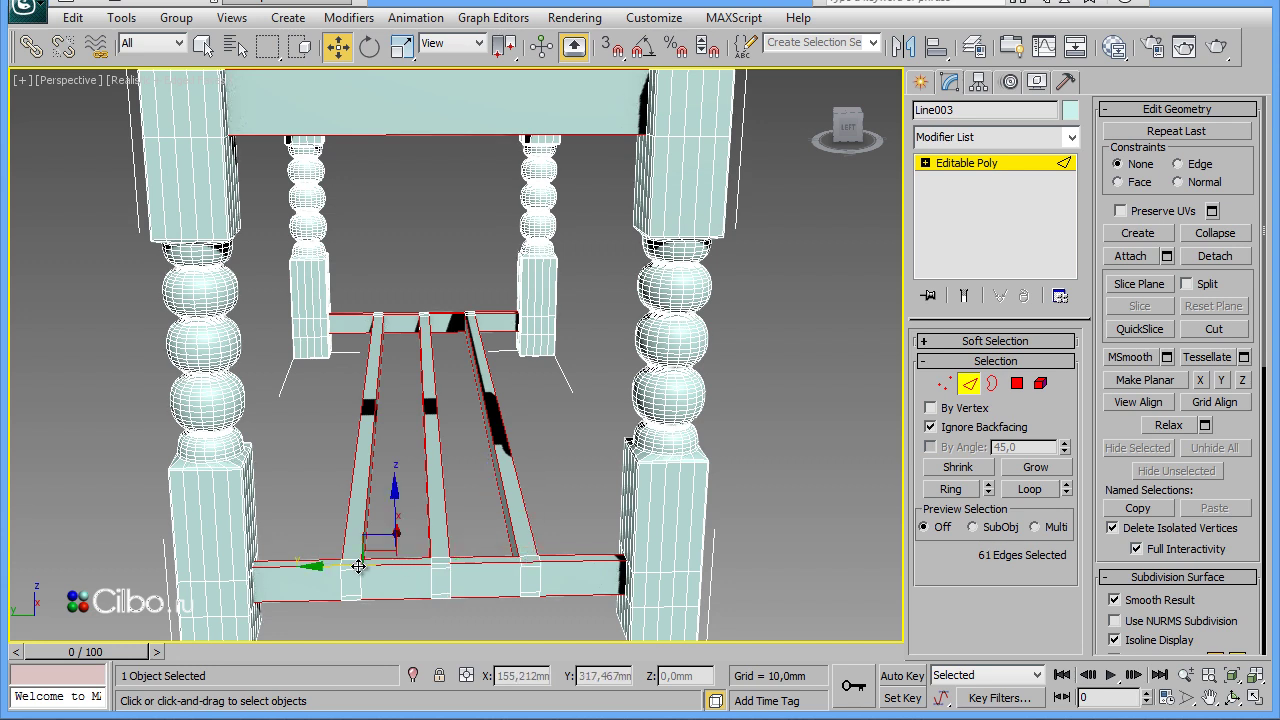
pyautogui.keyDown('ctrl'); pyautogui.click(442, 565); pyautogui.keyUp('ctrl')
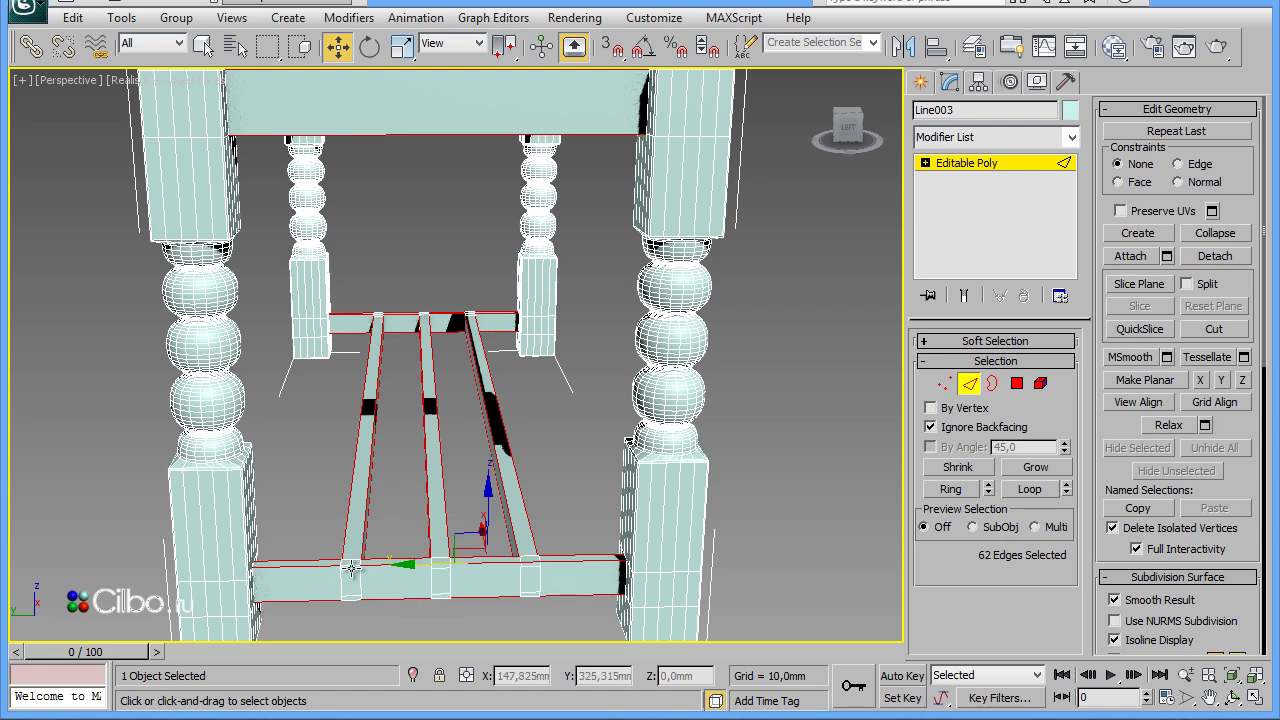
pyautogui.keyDown('ctrl'); pyautogui.click(350, 565); pyautogui.keyUp('ctrl')
pyautogui.keyDown('ctrl'); pyautogui.click(414, 581); pyautogui.keyUp('ctrl')
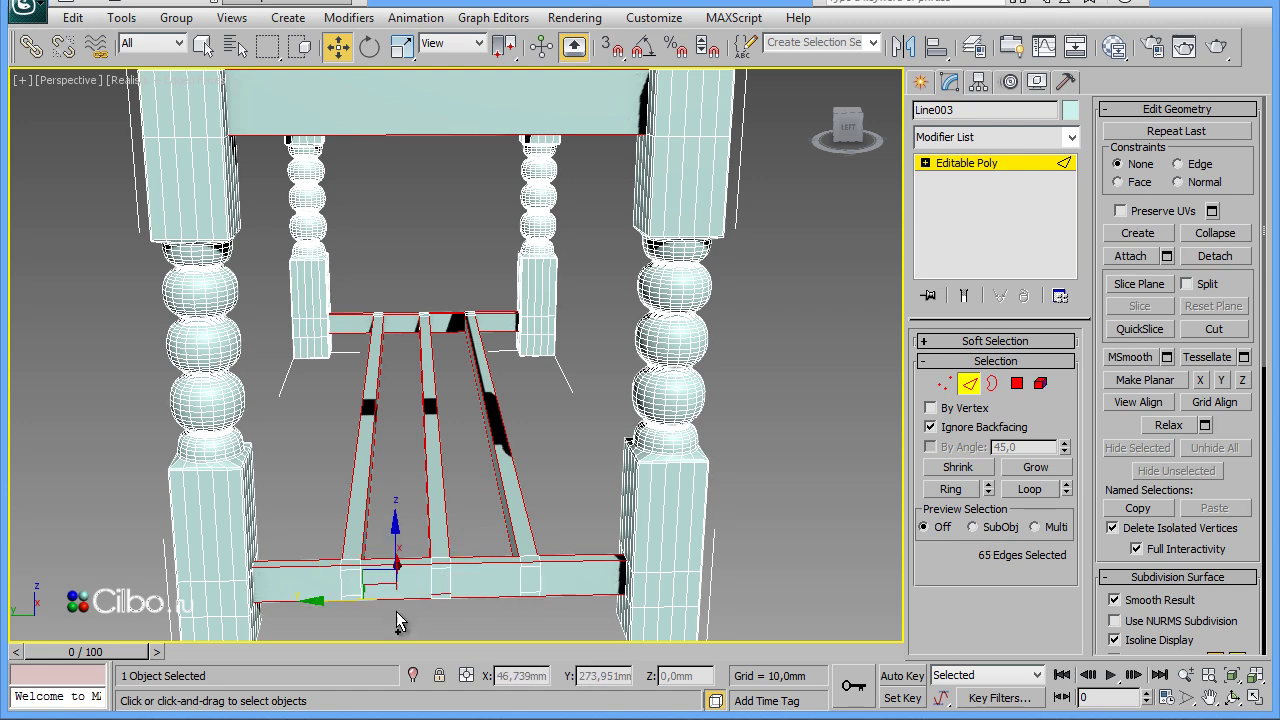
pyautogui.moveTo(400, 617)
pyautogui.keyDown('alt'); pyautogui.mouseDown(button='middle')
pyautogui.moveTo(674, 586)
pyautogui.moveTo(652, 610)
pyautogui.mouseUp(button='middle'); pyautogui.keyUp('alt')
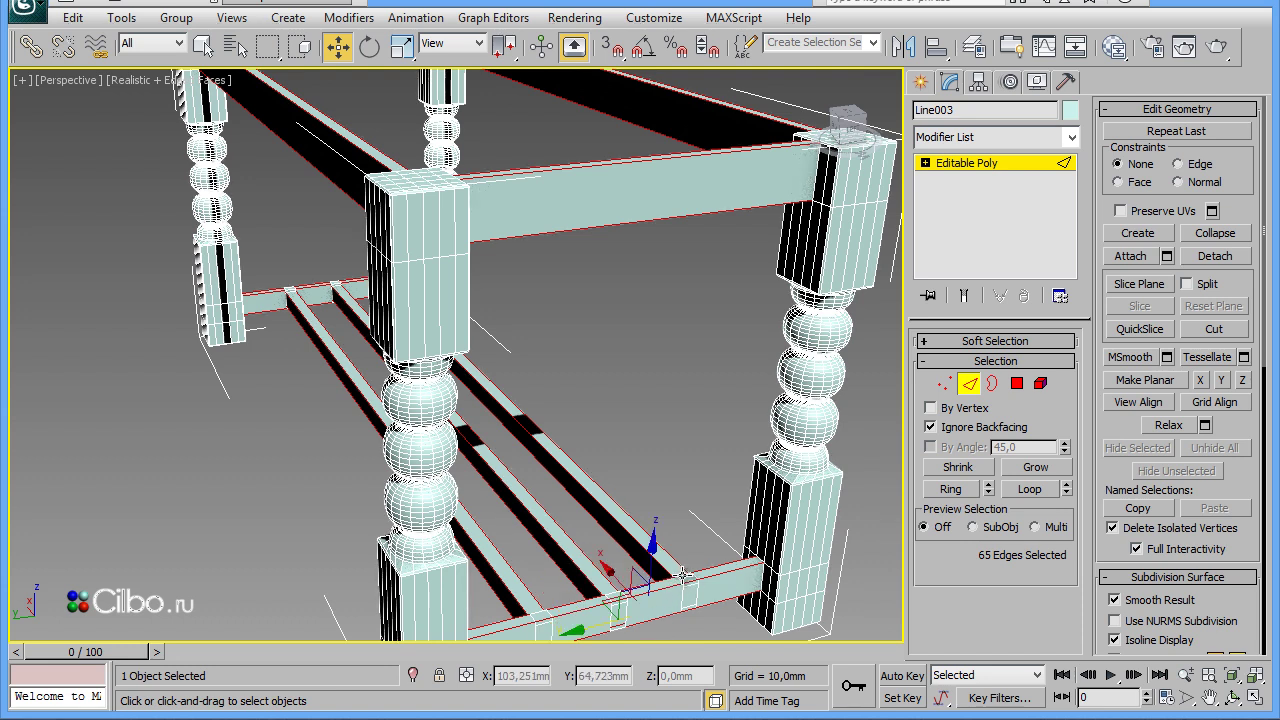
pyautogui.keyDown('ctrl'); pyautogui.click(686, 578); pyautogui.keyUp('ctrl')
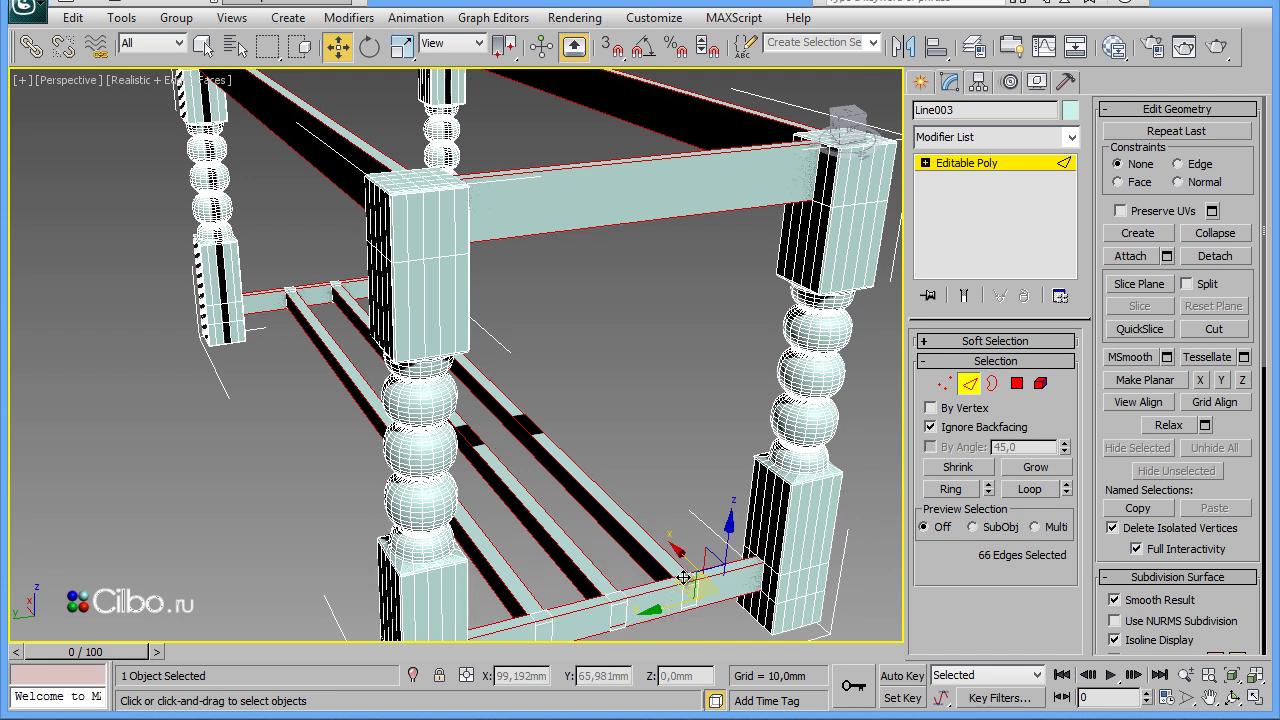
pyautogui.keyDown('ctrl'); pyautogui.click(683, 582); pyautogui.keyUp('ctrl')
pyautogui.keyDown('ctrl'); pyautogui.click(578, 640); pyautogui.keyUp('ctrl')
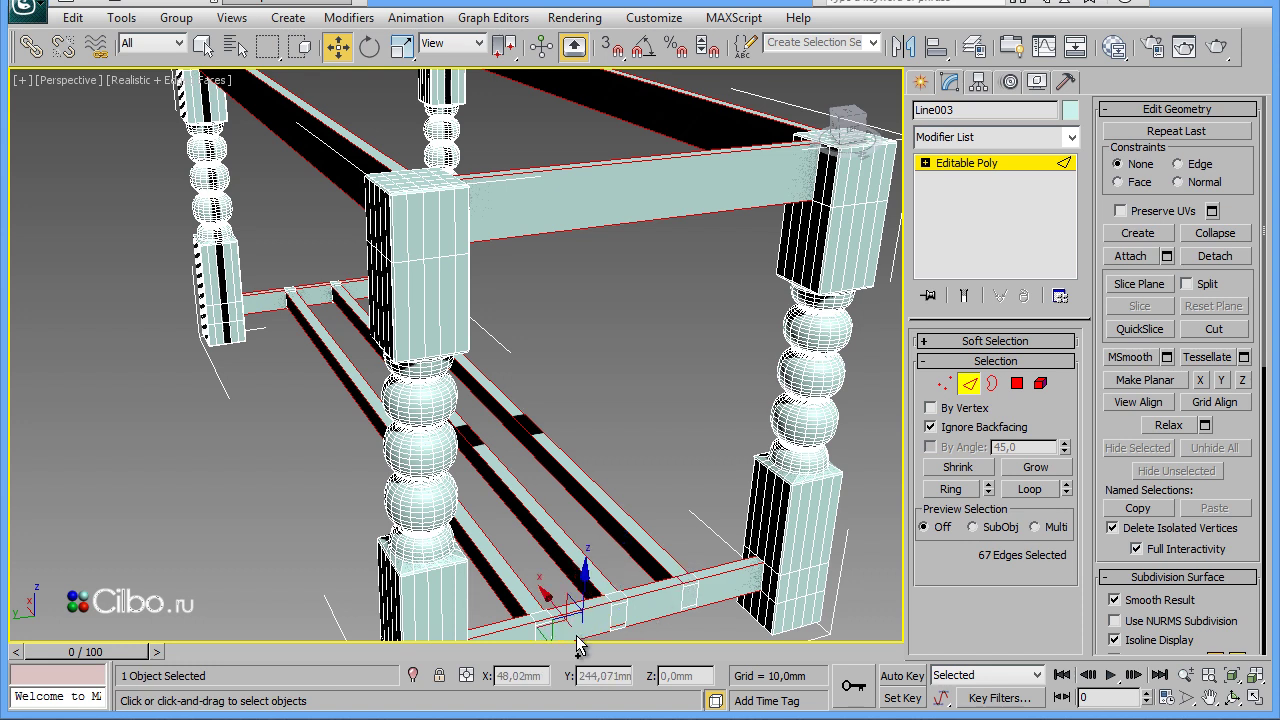
pyautogui.keyDown('ctrl'); pyautogui.click(538, 612); pyautogui.keyUp('ctrl')
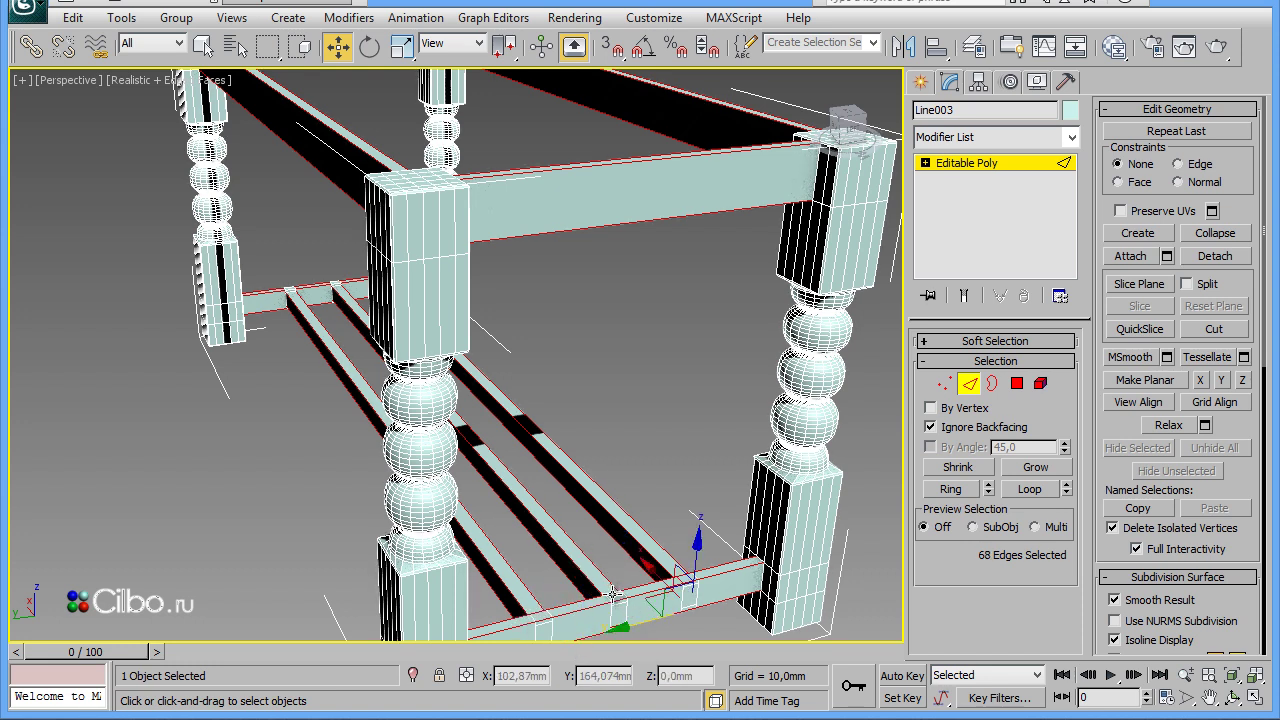
pyautogui.keyDown('ctrl'); pyautogui.click(613, 594); pyautogui.keyUp('ctrl')
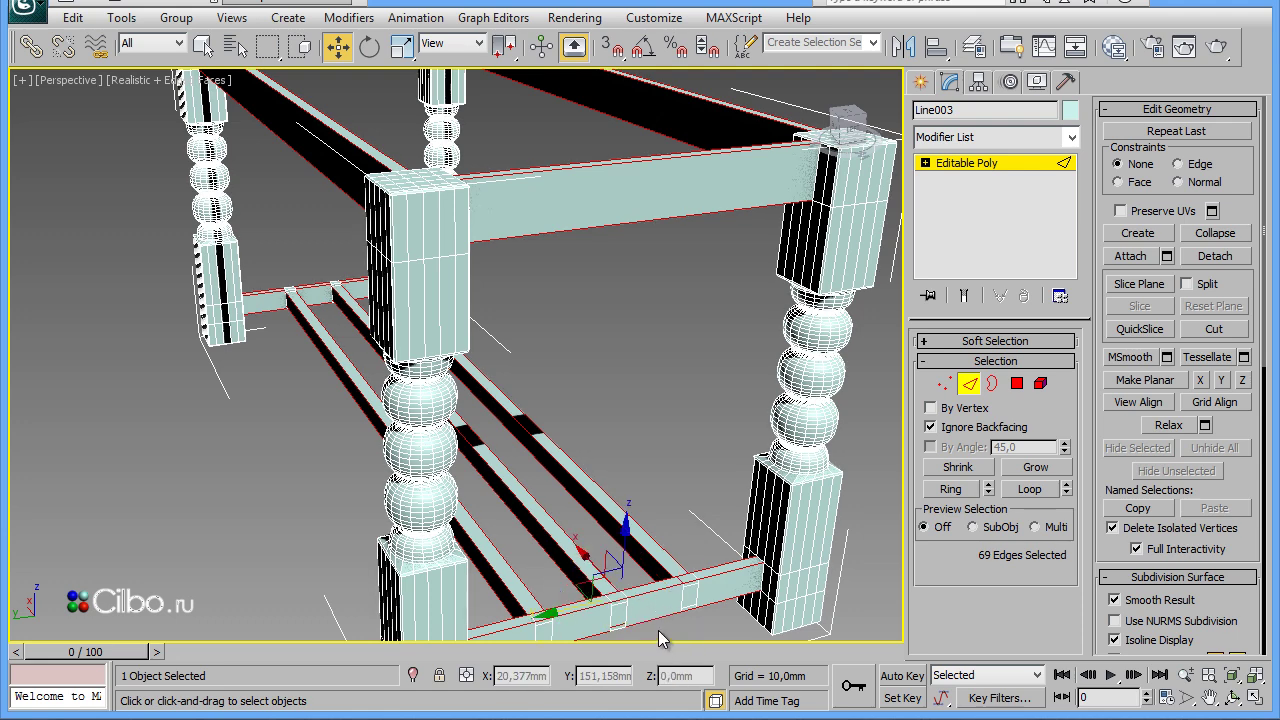
# Fix the crossbar corner edges and add the remaining lower and back rail edges
pyautogui.keyDown('alt'); pyautogui.moveTo(657, 635); pyautogui.dragTo(625, 567, button='middle'); pyautogui.keyUp('alt')
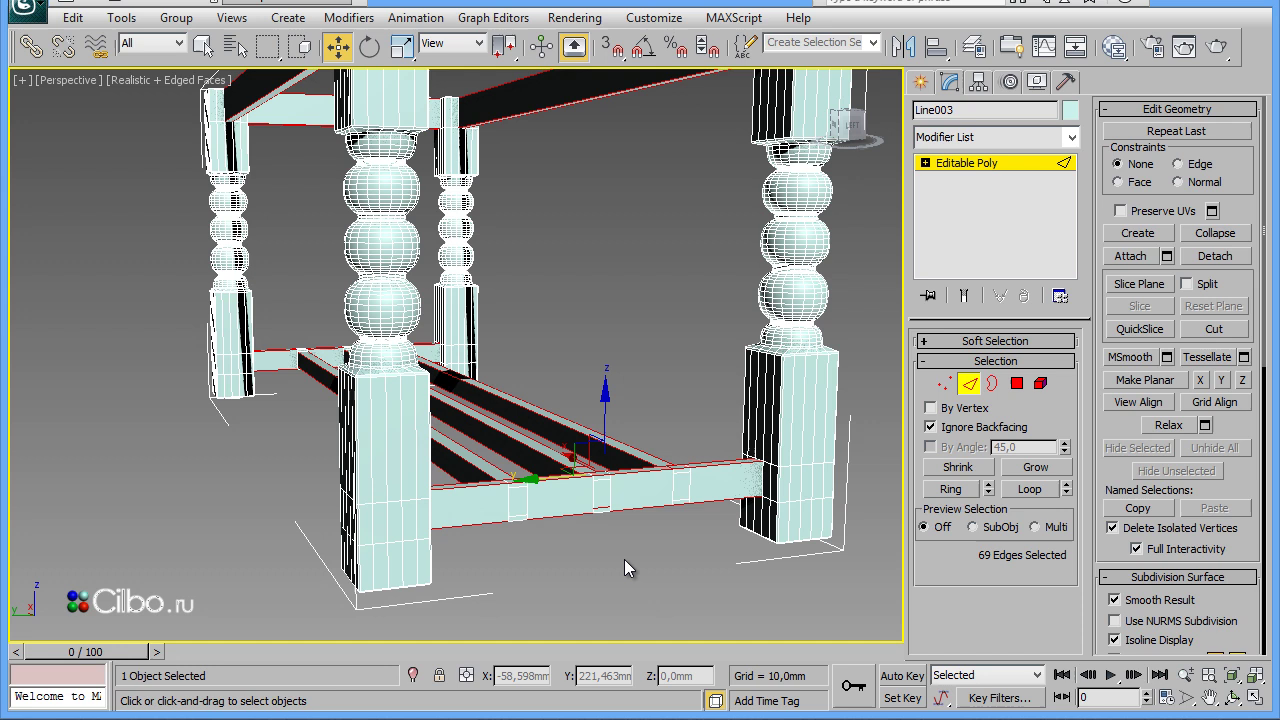
pyautogui.keyDown('alt'); pyautogui.click(601, 506); pyautogui.keyUp('alt')
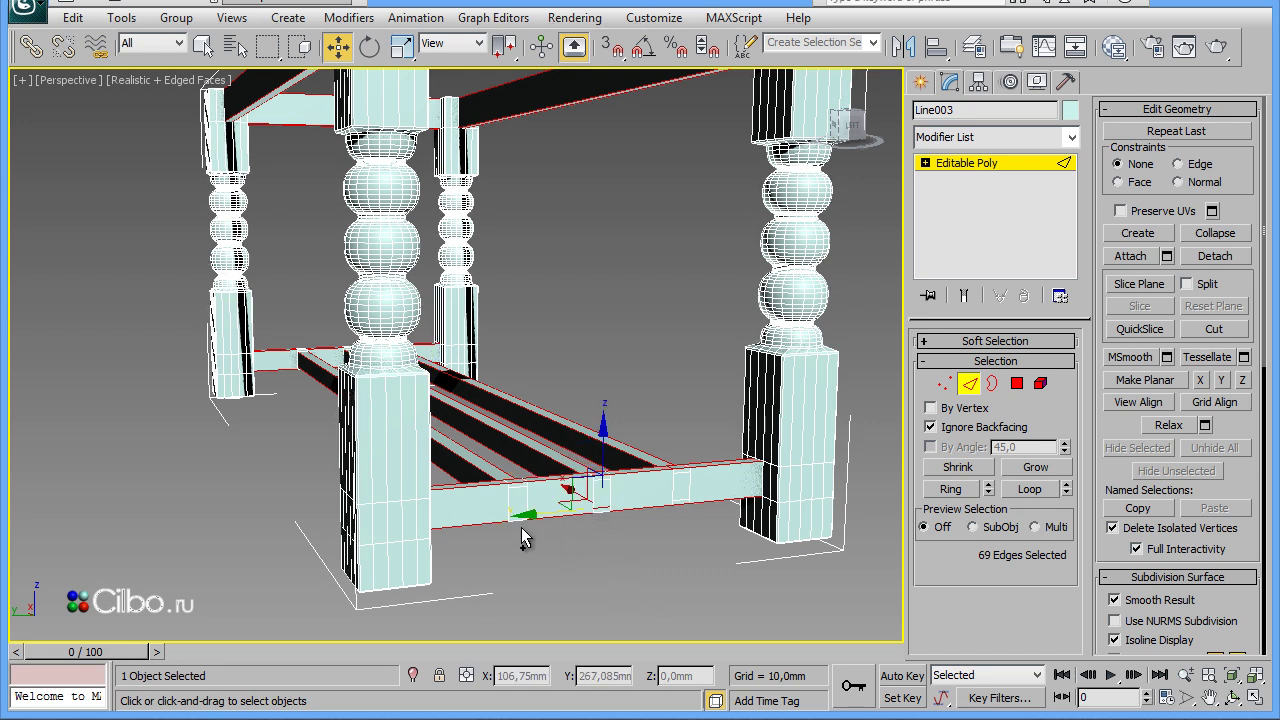
pyautogui.keyDown('ctrl'); pyautogui.click(601, 505); pyautogui.keyUp('ctrl')
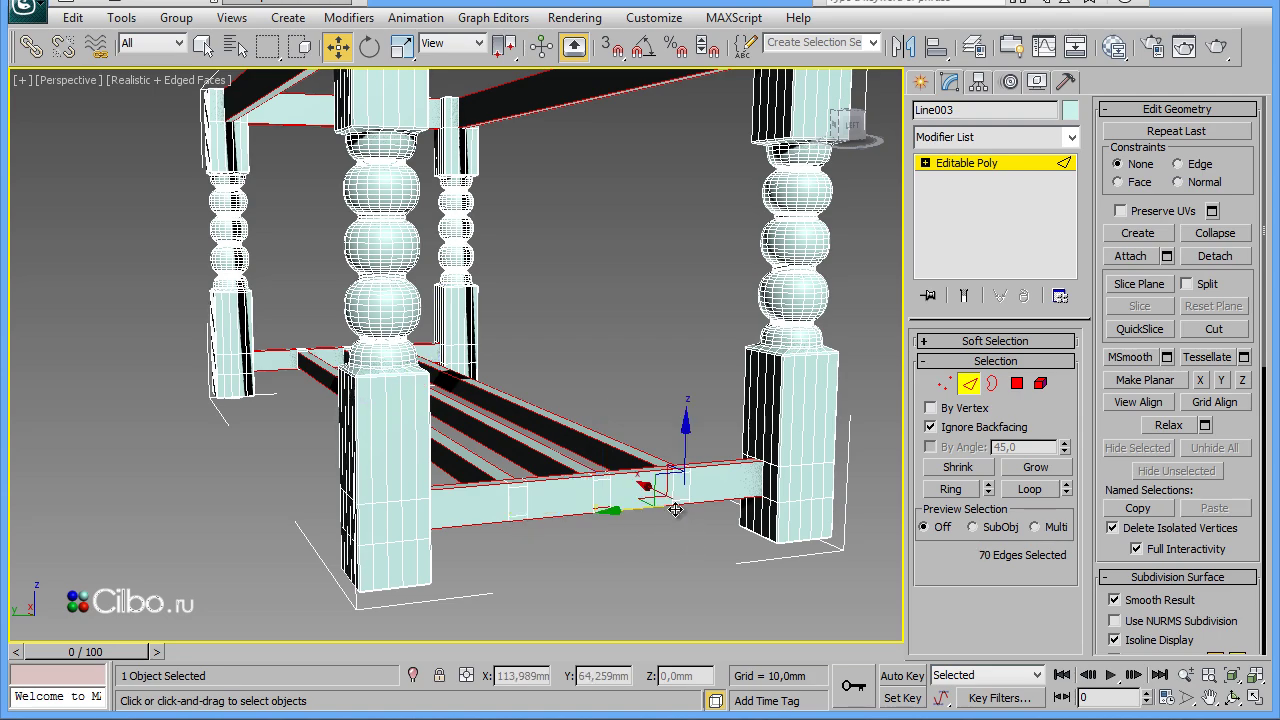
pyautogui.moveTo(545, 560)
pyautogui.keyDown('alt'); pyautogui.mouseDown(button='middle')
pyautogui.moveTo(636, 582)
pyautogui.moveTo(848, 594)
pyautogui.moveTo(640, 563)
pyautogui.mouseUp(button='middle'); pyautogui.keyUp('alt')
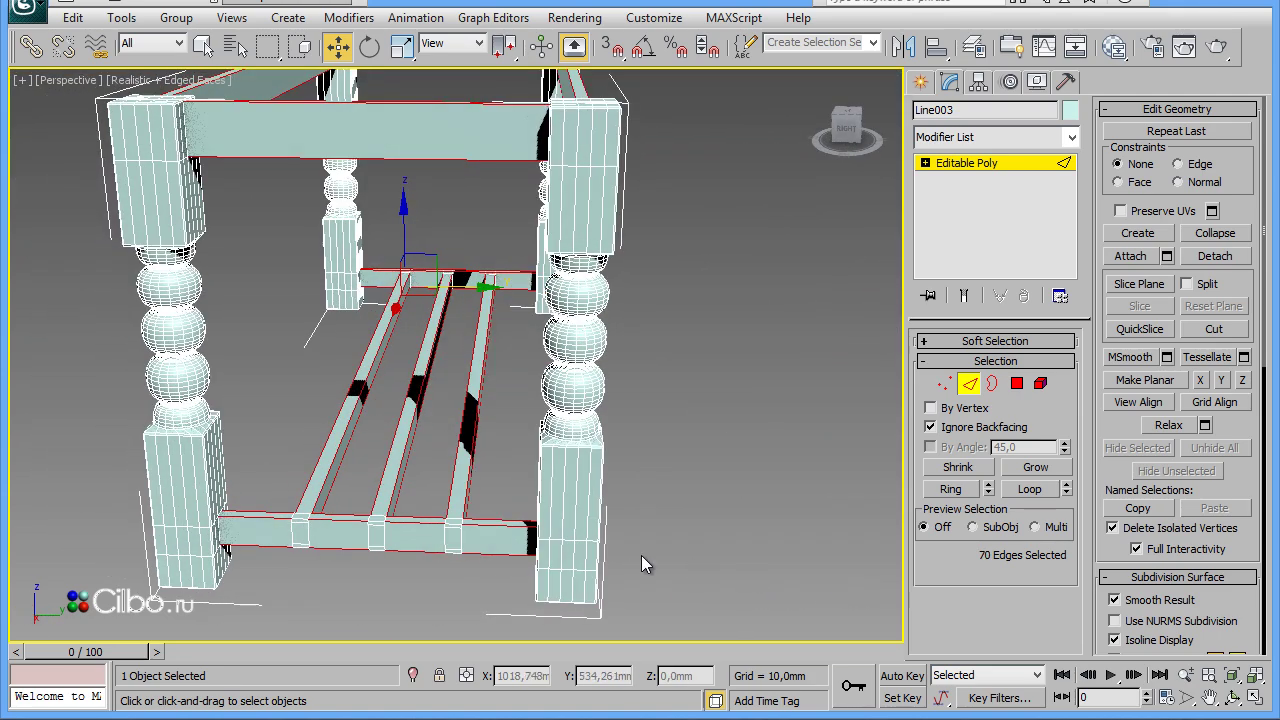
pyautogui.keyDown('ctrl'); pyautogui.click(453, 520); pyautogui.keyUp('ctrl')
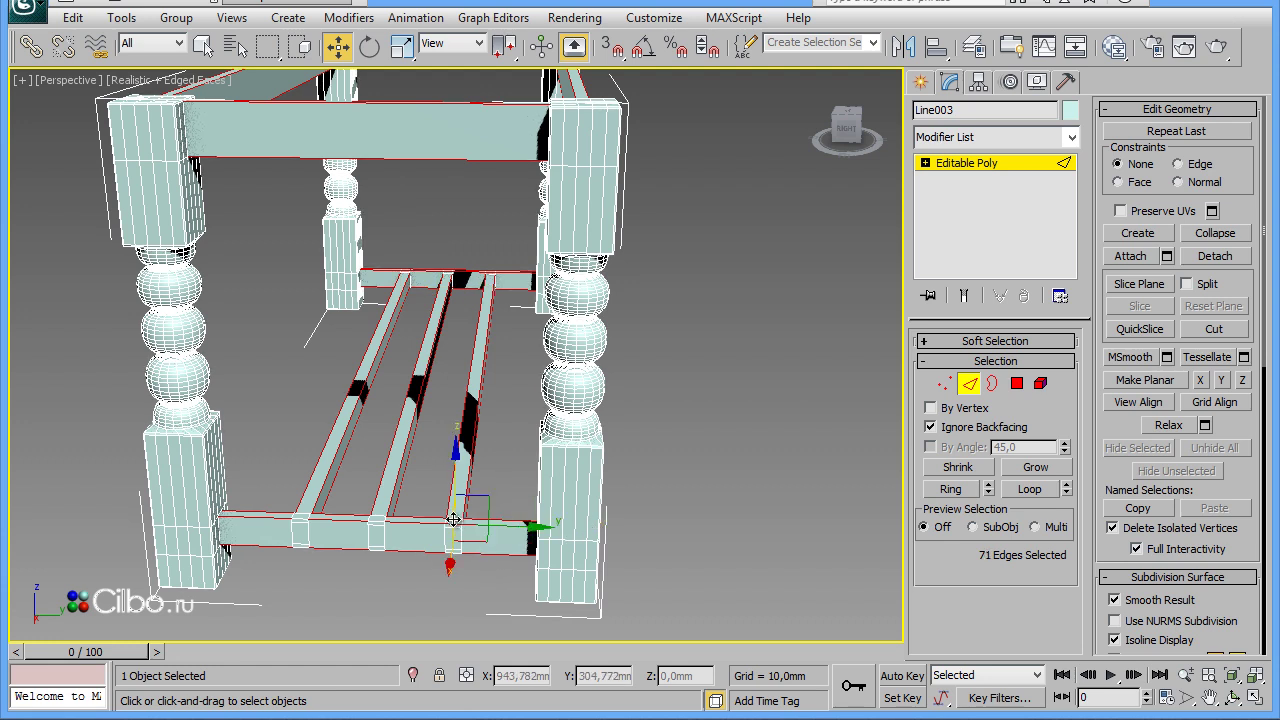
pyautogui.keyDown('ctrl'); pyautogui.click(376, 520); pyautogui.keyUp('ctrl')
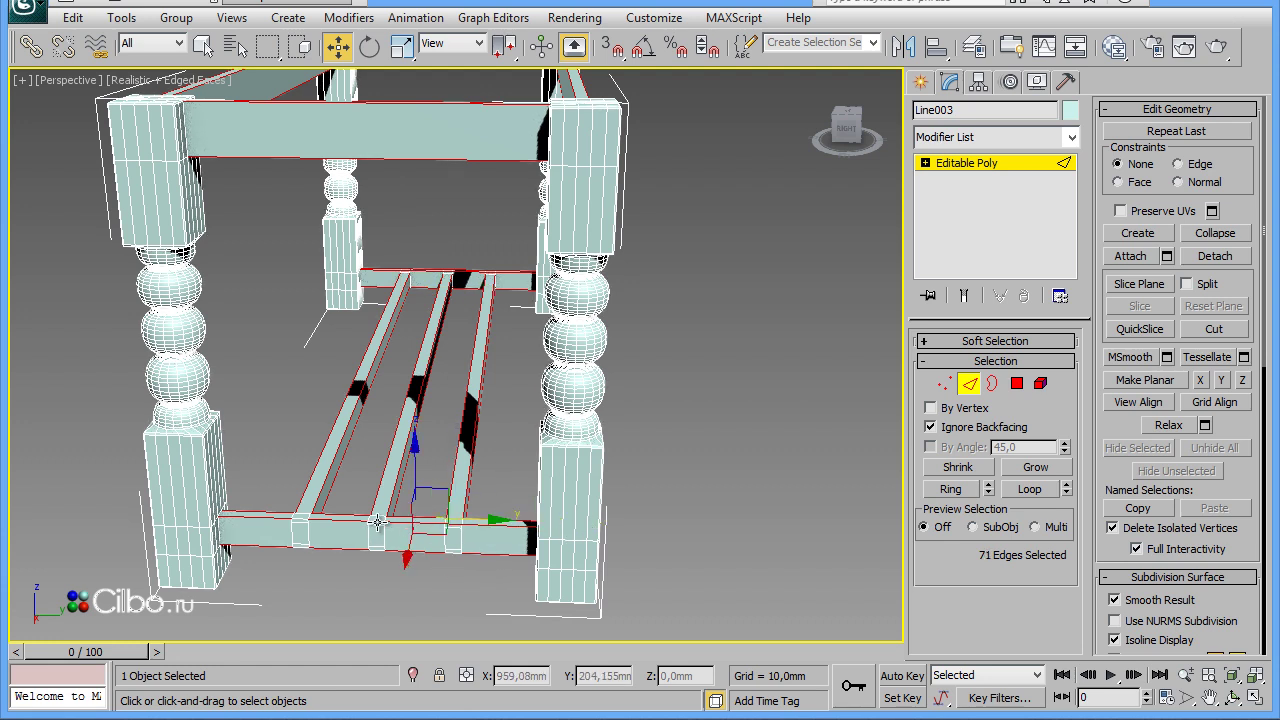
pyautogui.keyDown('ctrl'); pyautogui.click(298, 521); pyautogui.keyUp('ctrl')
pyautogui.keyDown('ctrl'); pyautogui.click(305, 513); pyautogui.keyUp('ctrl')
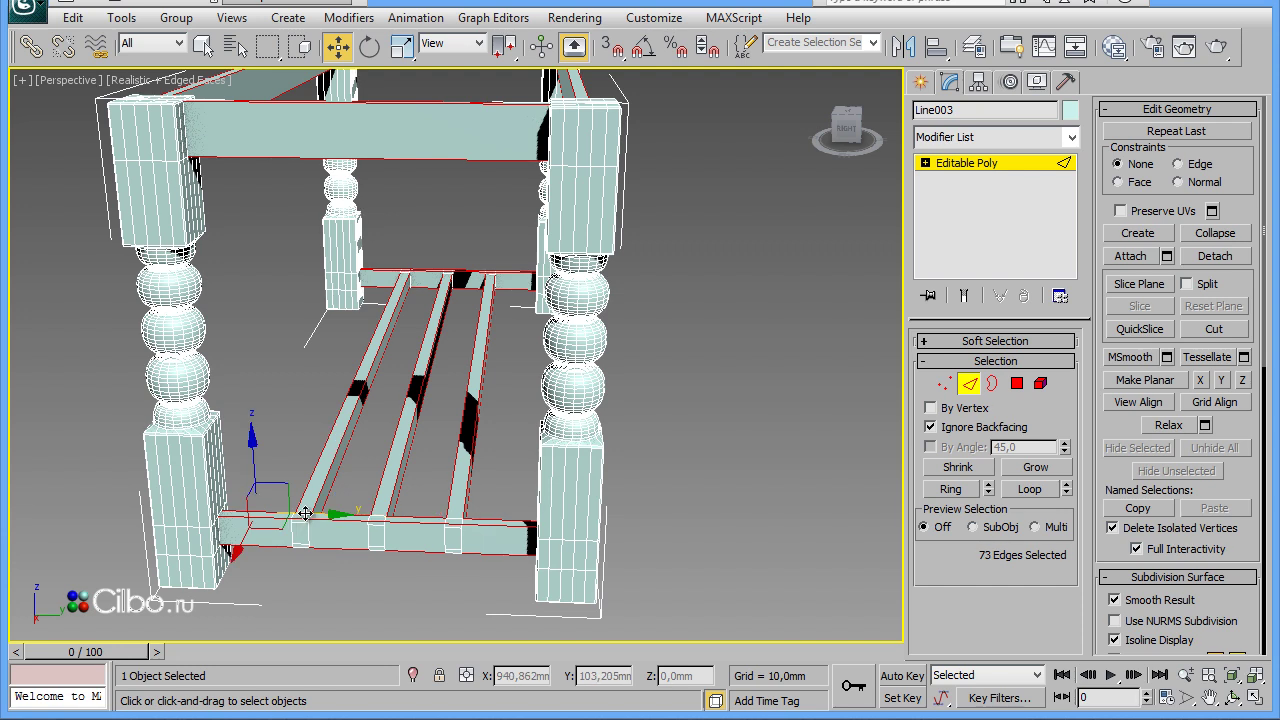
pyautogui.keyDown('ctrl'); pyautogui.click(373, 515); pyautogui.keyUp('ctrl')
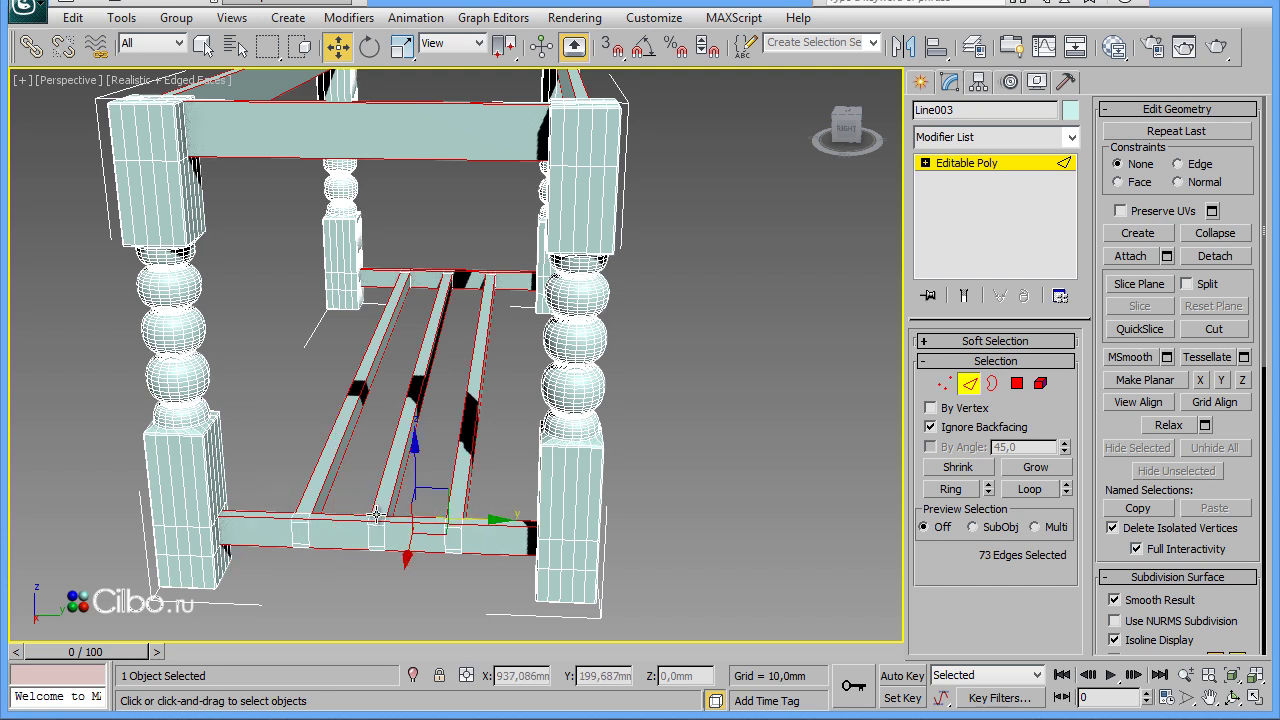
pyautogui.keyDown('ctrl'); pyautogui.click(378, 515); pyautogui.keyUp('ctrl')
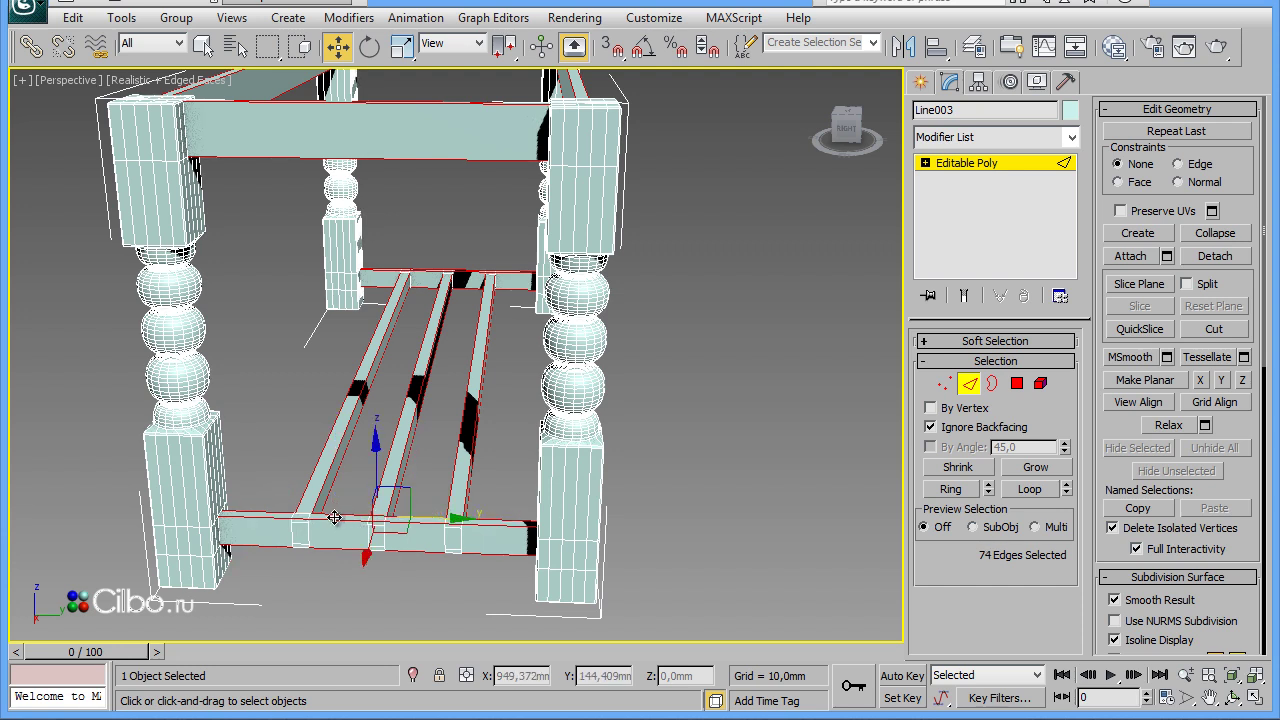
pyautogui.keyDown('ctrl'); pyautogui.click(303, 515); pyautogui.keyUp('ctrl')
# Preview a 1,5mm single-segment chamfer on the 78 selected edges
pyautogui.scroll(2, 371, 568)
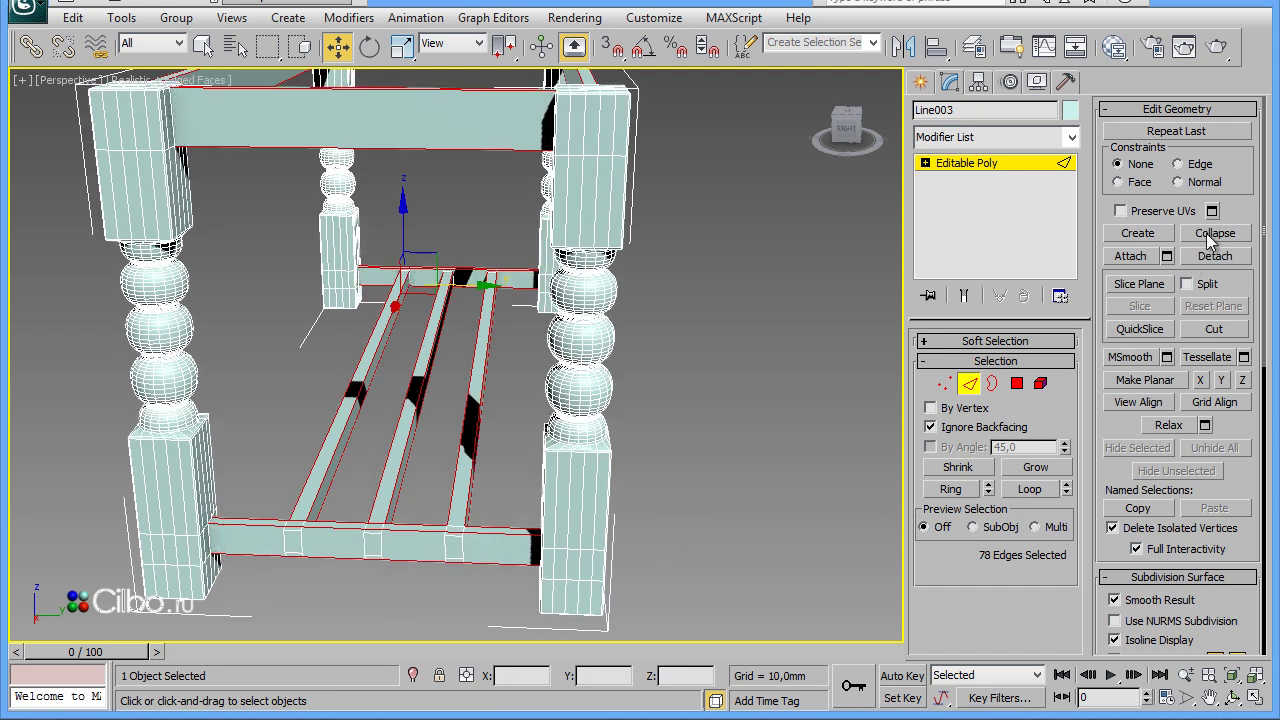
pyautogui.moveTo(1251, 550); pyautogui.dragTo(1242, 320)
pyautogui.scroll(-5, 1250, 512)
pyautogui.scroll(-4, 1250, 512)
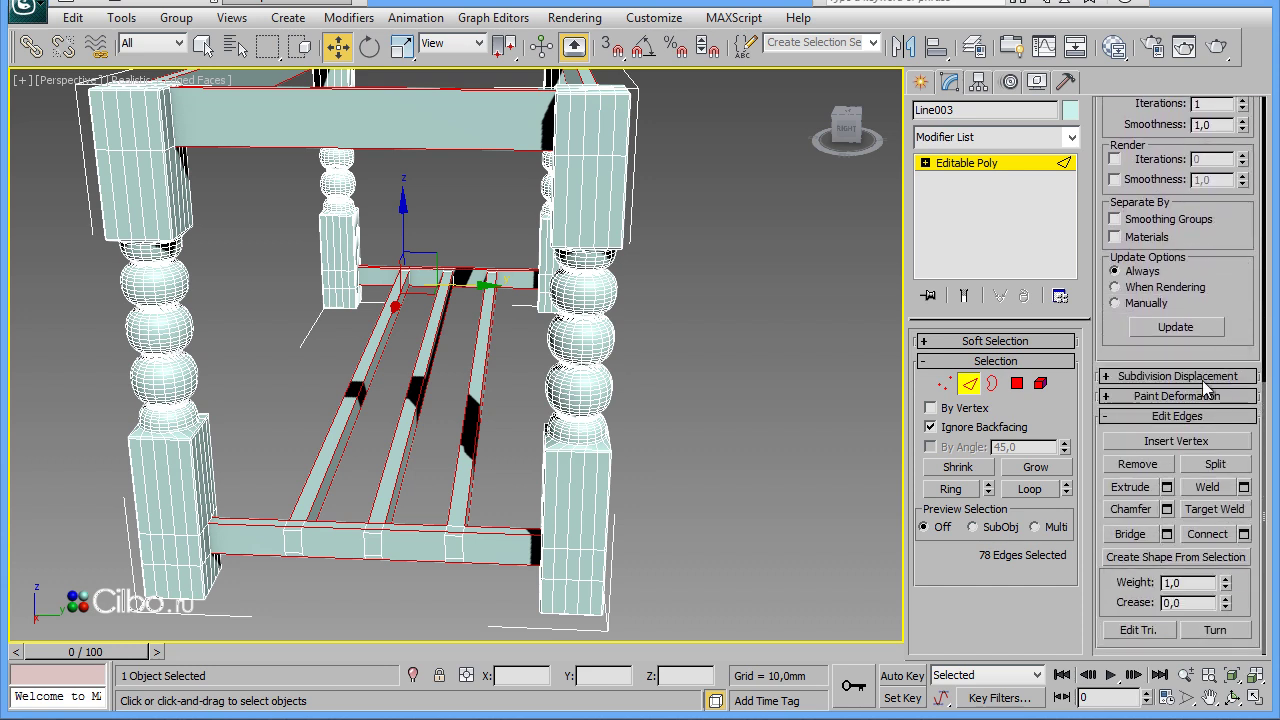
pyautogui.click(1166, 509)
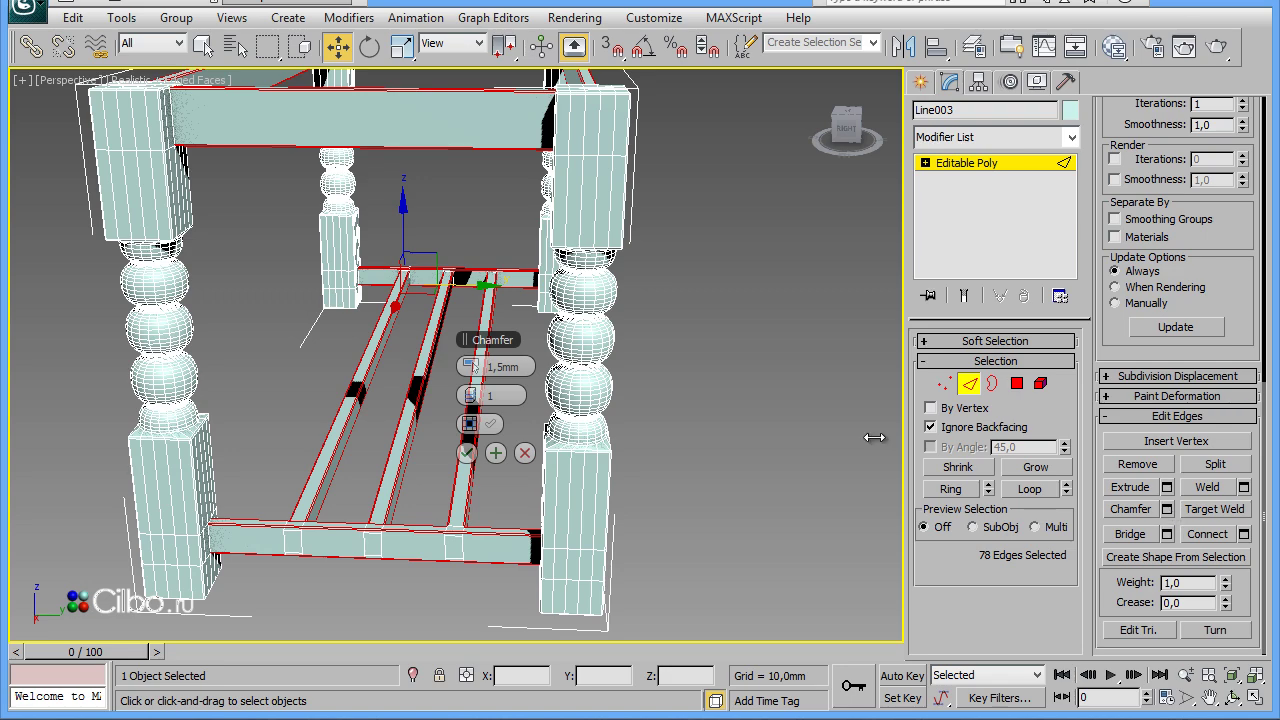
# Apply the 1,5mm chamfer, inspect the chamfered frame, and restore the four-view layout
pyautogui.click(467, 454)
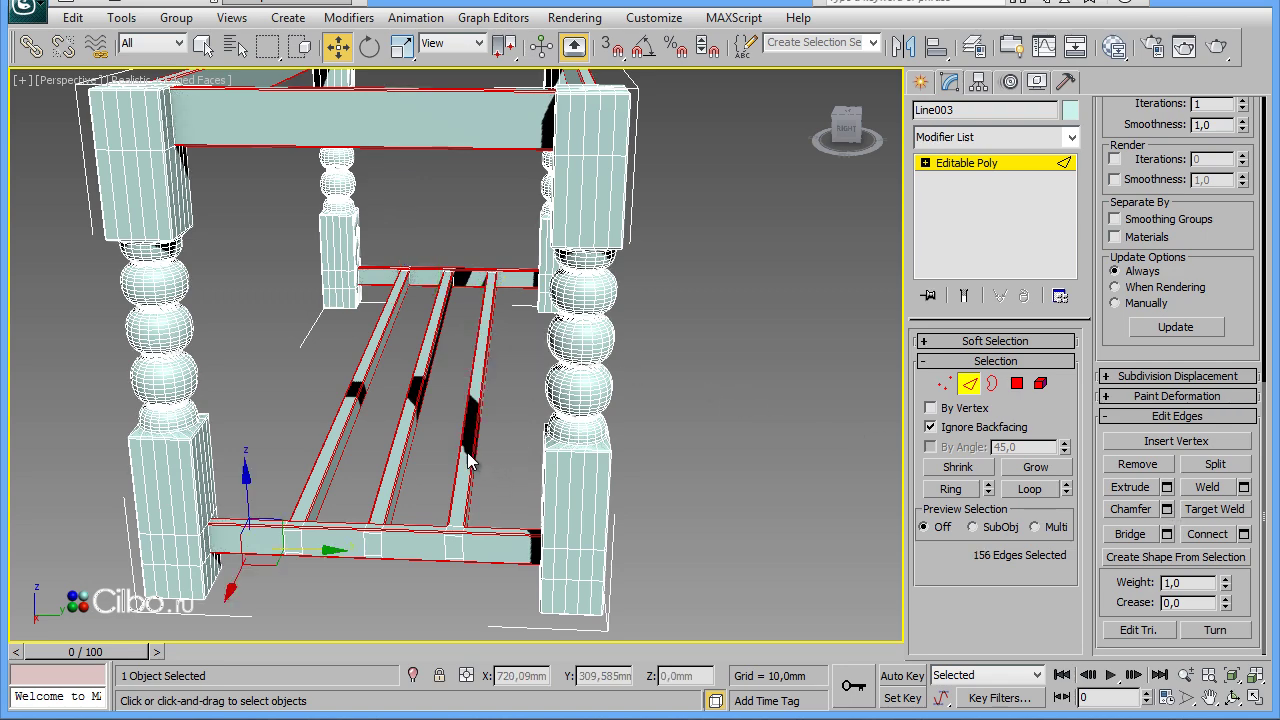
pyautogui.moveTo(842, 530)
pyautogui.keyDown('alt'); pyautogui.mouseDown(button='middle')
pyautogui.moveTo(763, 516)
pyautogui.moveTo(667, 475)
pyautogui.moveTo(597, 479)
pyautogui.moveTo(735, 493)
pyautogui.mouseUp(button='middle'); pyautogui.keyUp('alt')
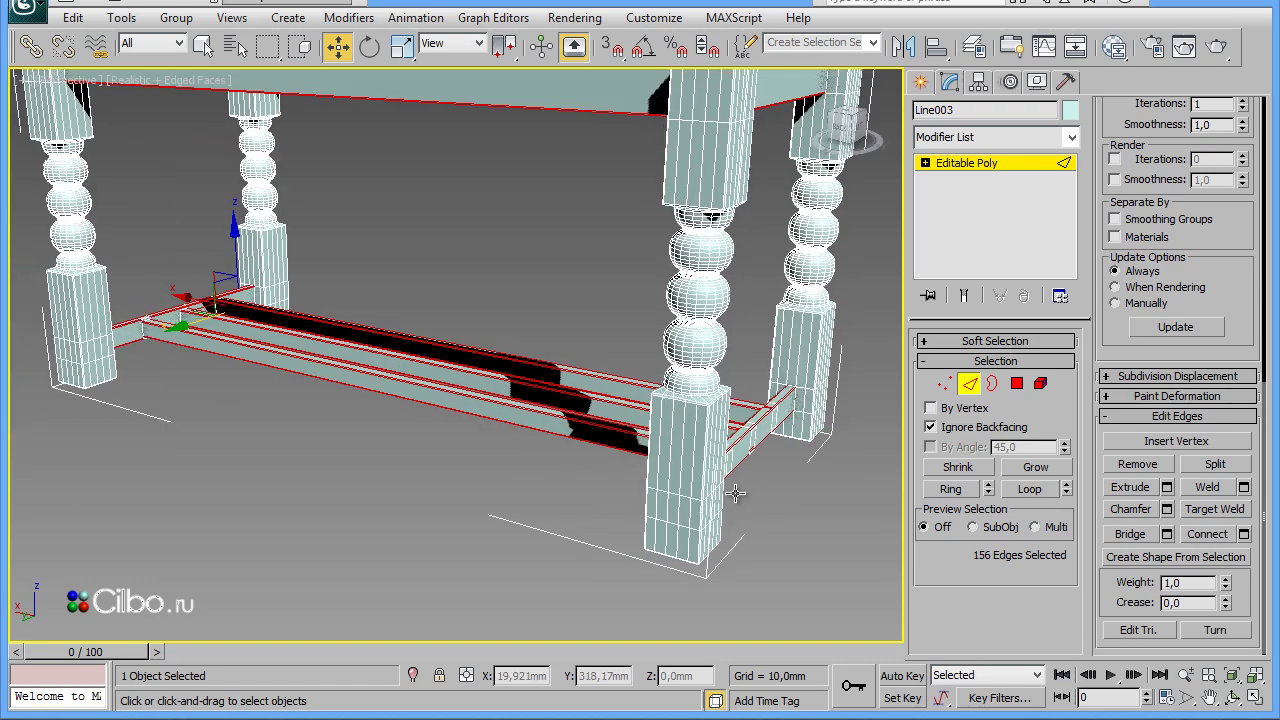
pyautogui.click(795, 535)
pyautogui.moveTo(407, 513)
pyautogui.keyDown('alt'); pyautogui.mouseDown(button='middle')
pyautogui.moveTo(556, 428)
pyautogui.moveTo(521, 337)
pyautogui.moveTo(525, 491)
pyautogui.moveTo(523, 480)
pyautogui.mouseUp(button='middle'); pyautogui.keyUp('alt')
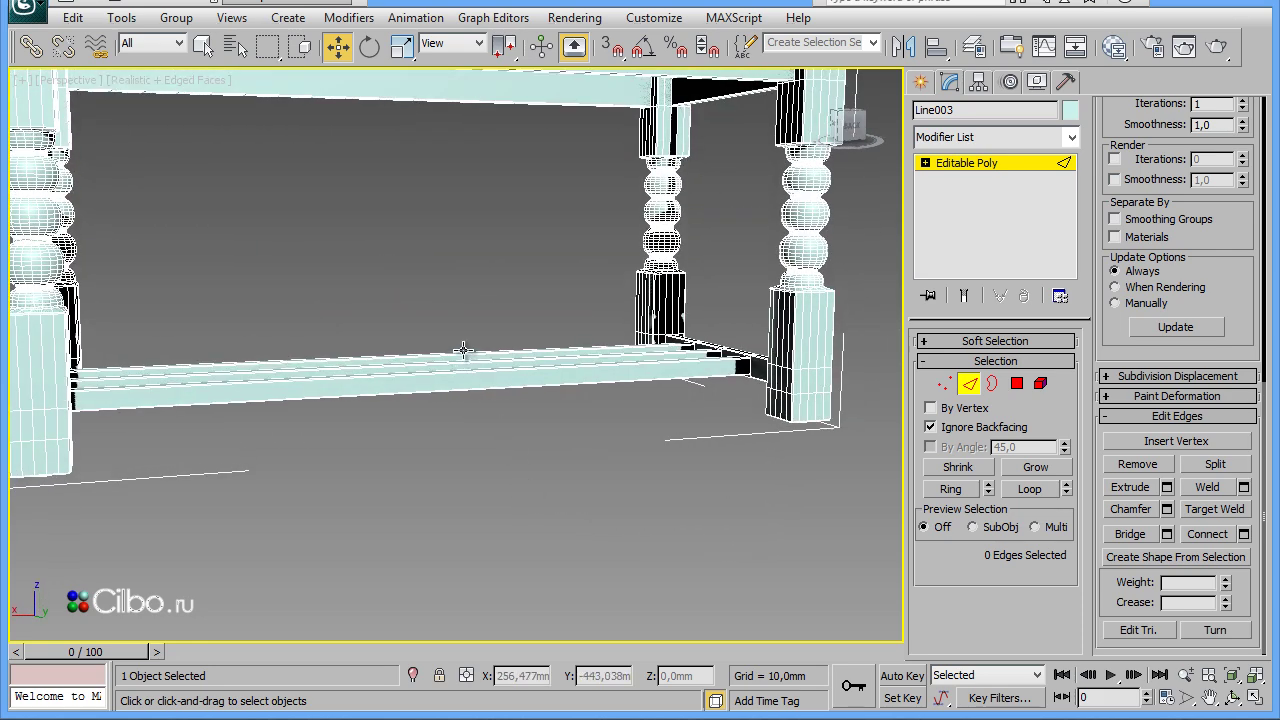
pyautogui.moveTo(680, 534)
pyautogui.keyDown('alt'); pyautogui.mouseDown(button='middle')
pyautogui.moveTo(477, 515)
pyautogui.moveTo(516, 525)
pyautogui.mouseUp(button='middle'); pyautogui.keyUp('alt')
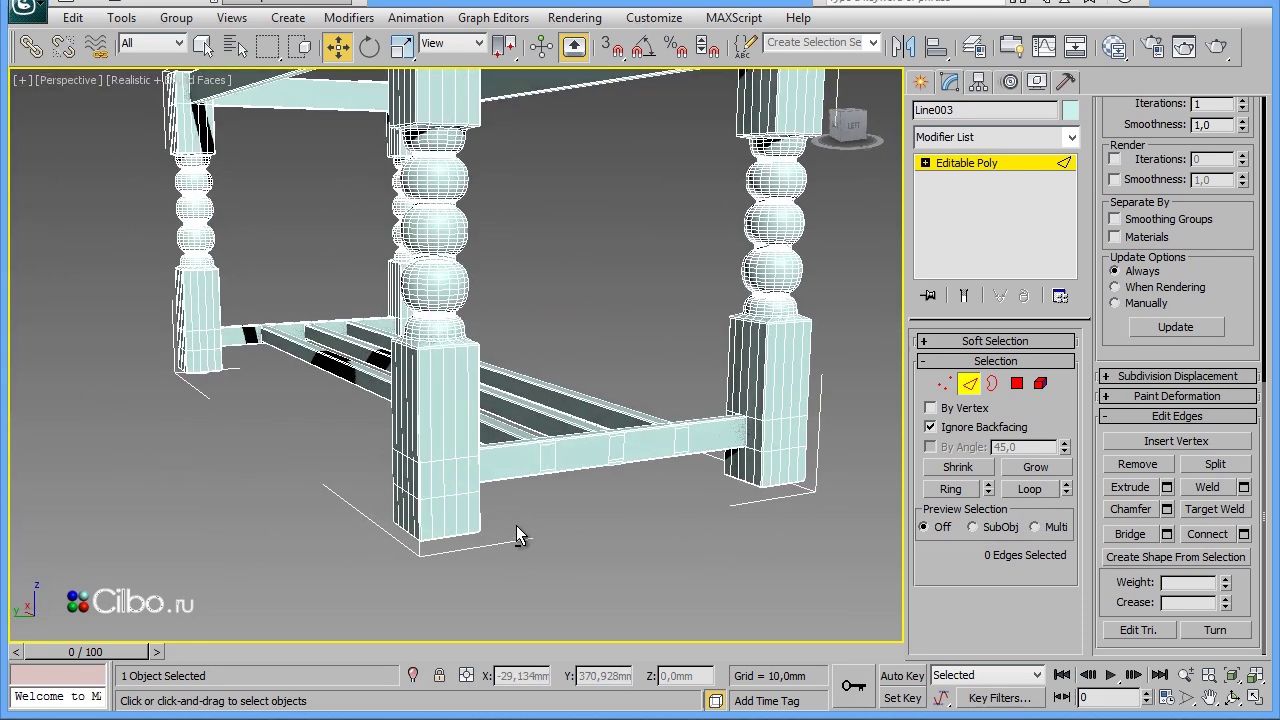
pyautogui.click(1255, 698)
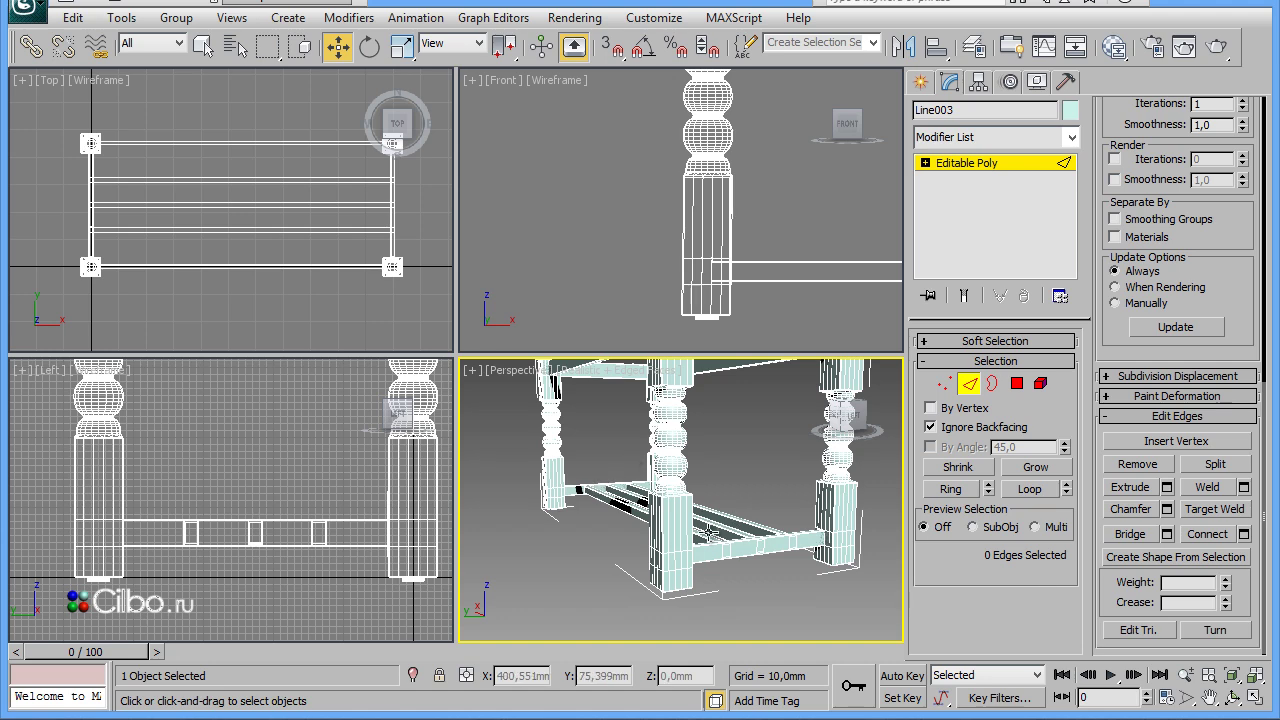
# Maximize the Perspective view and orbit to inspect the chamfered frame from the side
pyautogui.moveTo(755, 540); pyautogui.dragTo(630, 495, button='middle')
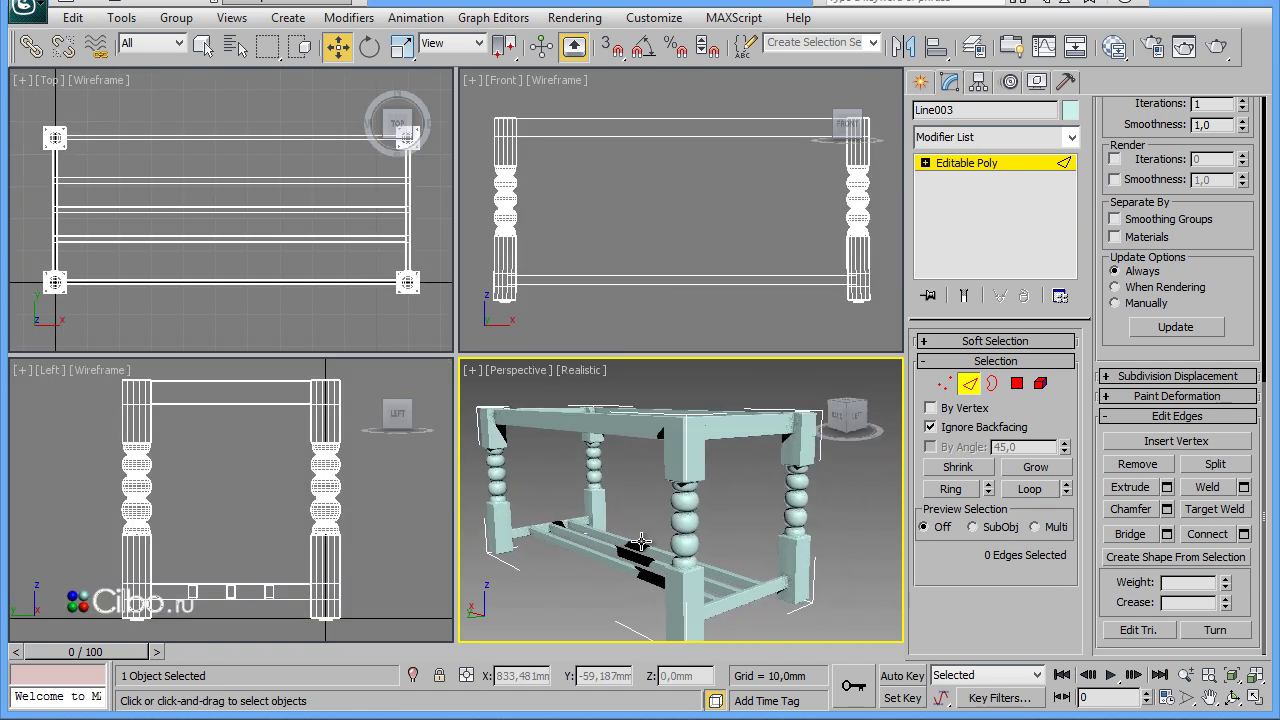
pyautogui.hotkey('alt', 'w')
pyautogui.moveTo(604, 550)
pyautogui.keyDown('alt'); pyautogui.mouseDown(button='middle')
pyautogui.moveTo(733, 526)
pyautogui.moveTo(672, 557)
pyautogui.mouseUp(button='middle'); pyautogui.keyUp('alt')
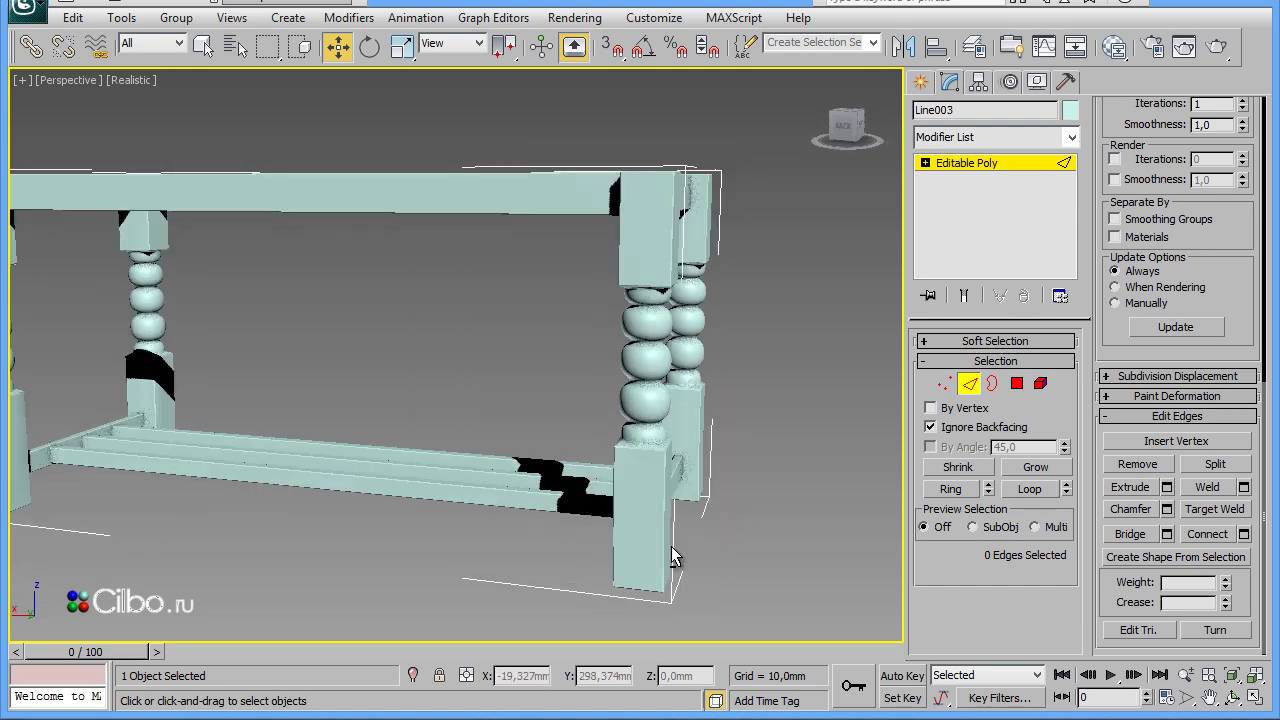
pyautogui.moveTo(496, 490)
pyautogui.keyDown('alt'); pyautogui.mouseDown(button='middle')
pyautogui.moveTo(563, 449)
pyautogui.moveTo(600, 452)
pyautogui.moveTo(567, 447)
pyautogui.moveTo(545, 468)
pyautogui.moveTo(569, 468)
pyautogui.mouseUp(button='middle'); pyautogui.keyUp('alt')
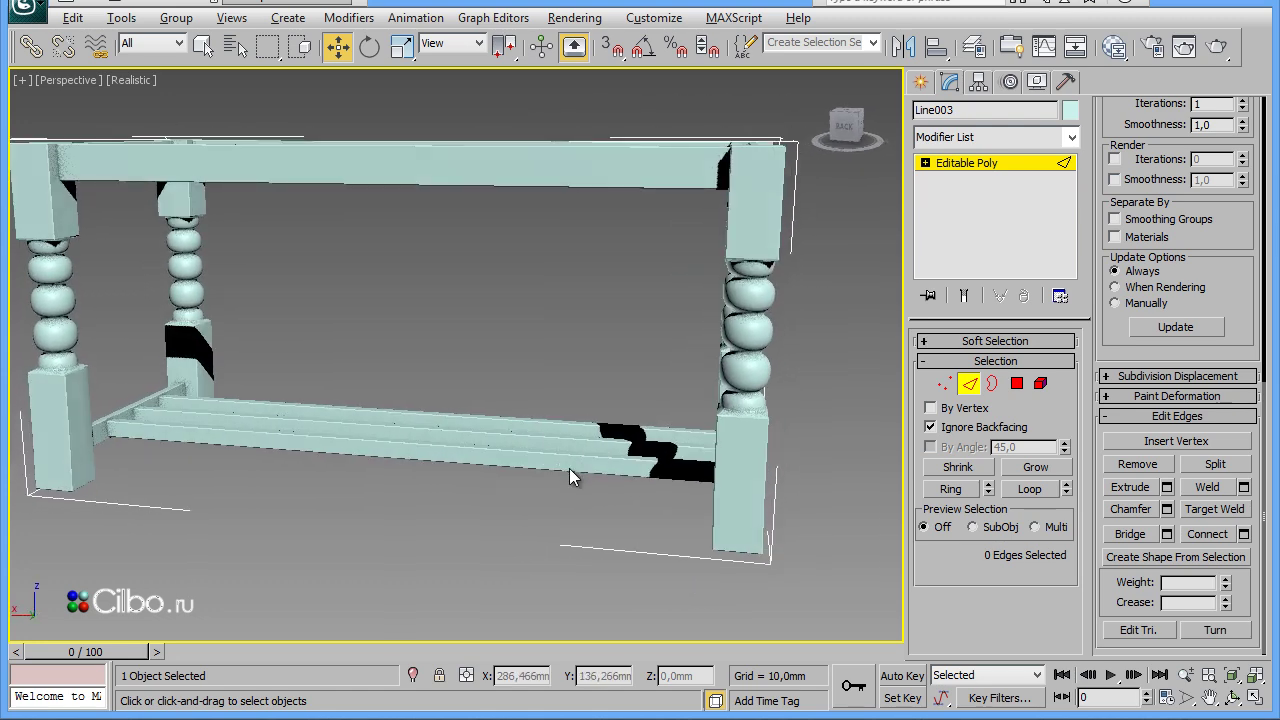
# Restore the four views and maximize the Front view in wireframe
pyautogui.hotkey('alt', 'w')
pyautogui.click(626, 220)
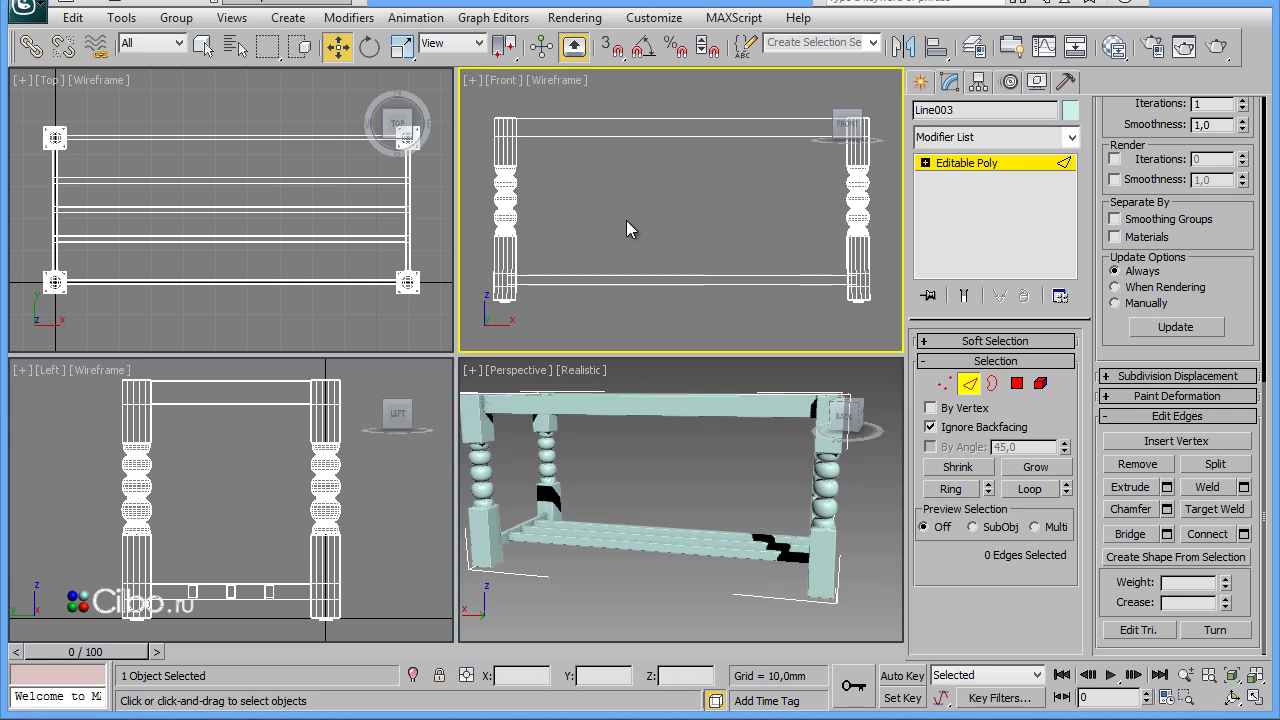
pyautogui.hotkey('alt', 'w')
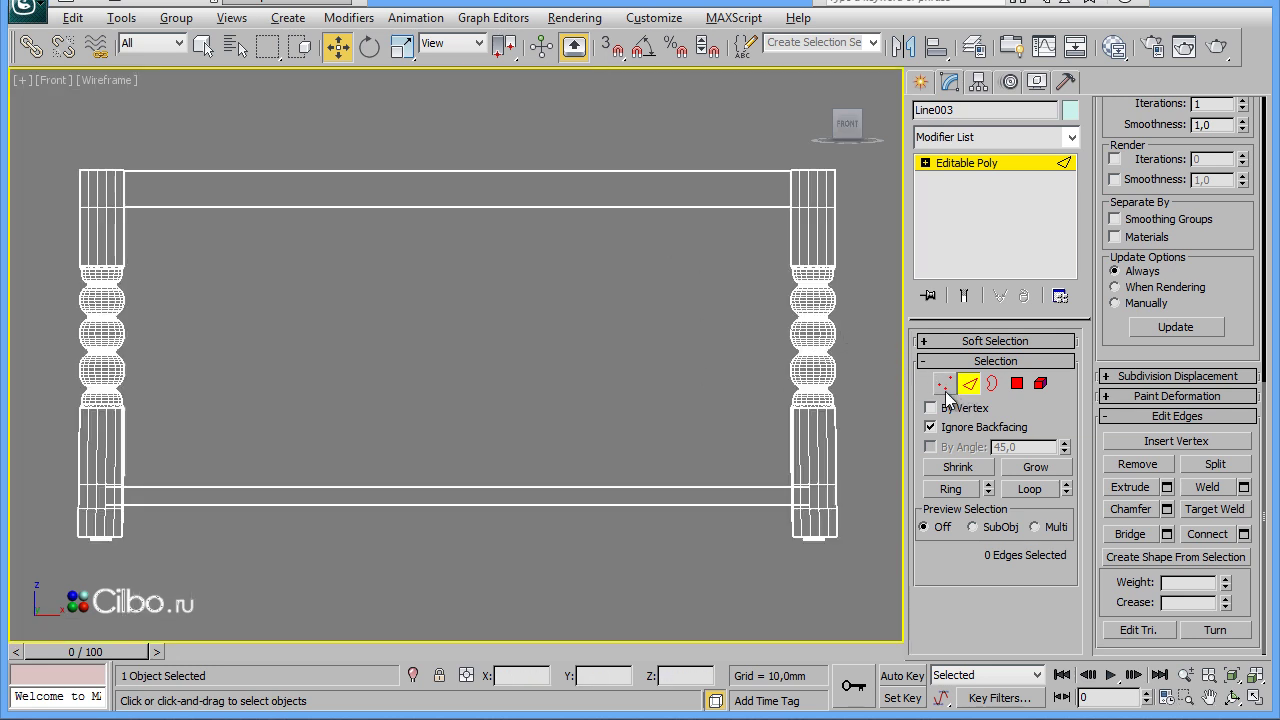
# Select the legs' bulb vertices through the full leg thickness and raise them
pyautogui.click(938, 389)
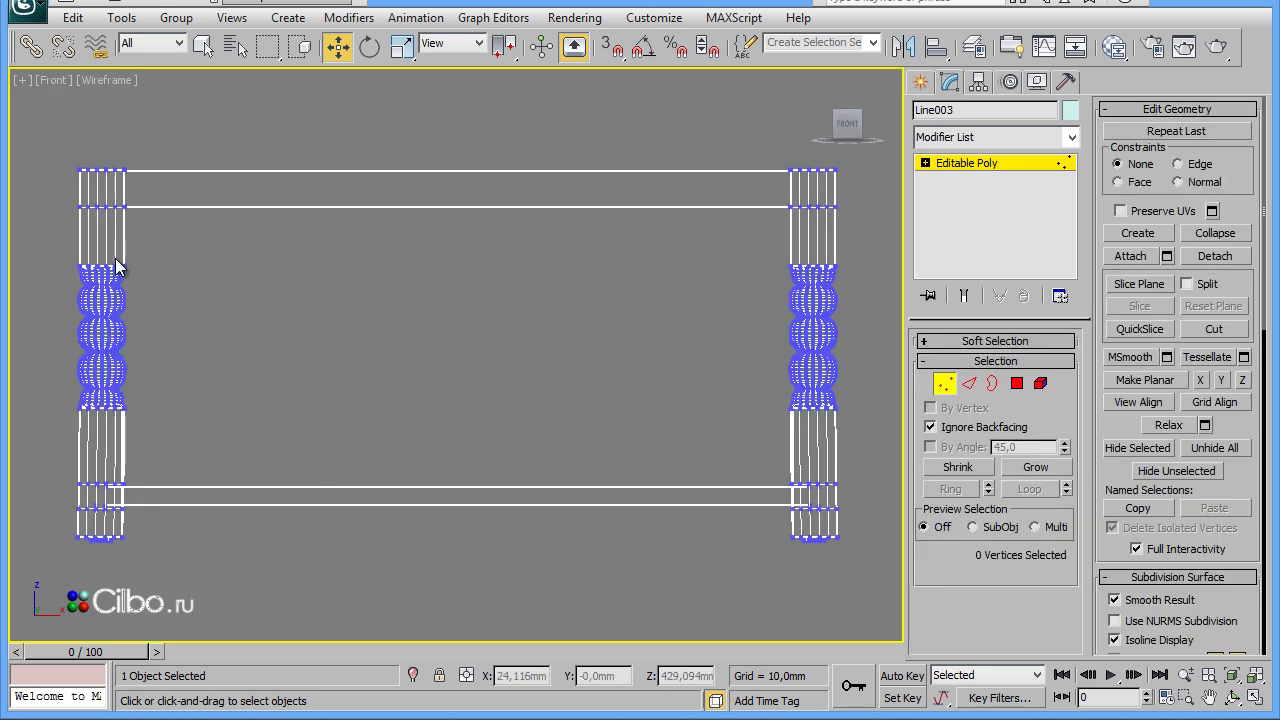
pyautogui.moveTo(41, 244); pyautogui.dragTo(298, 377)
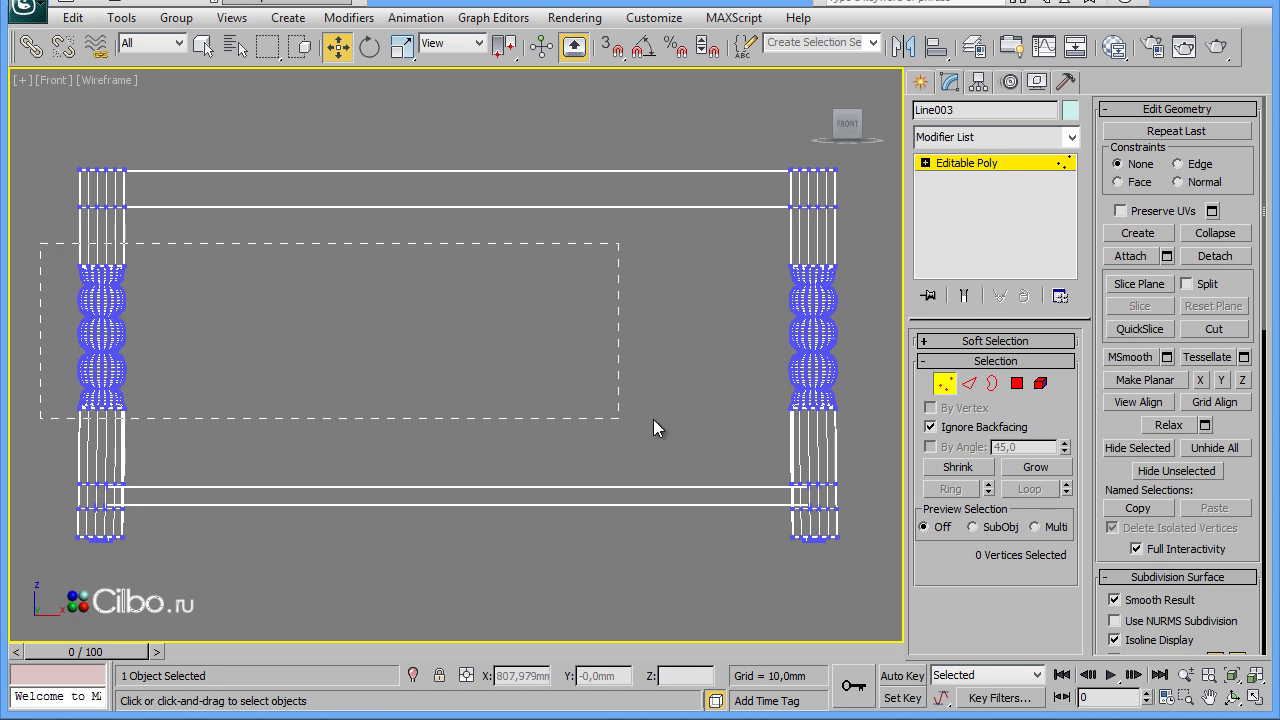
pyautogui.moveTo(653, 425); pyautogui.dragTo(855, 426)
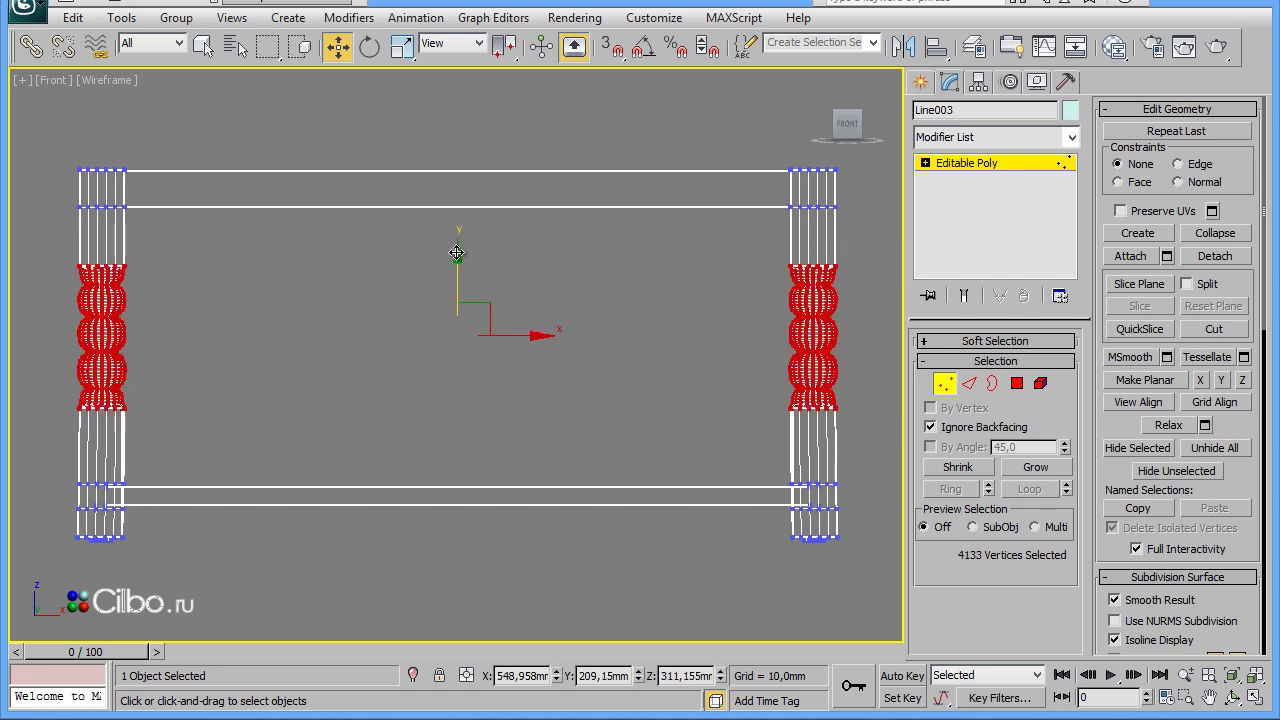
pyautogui.moveTo(456, 253); pyautogui.dragTo(458, 253)
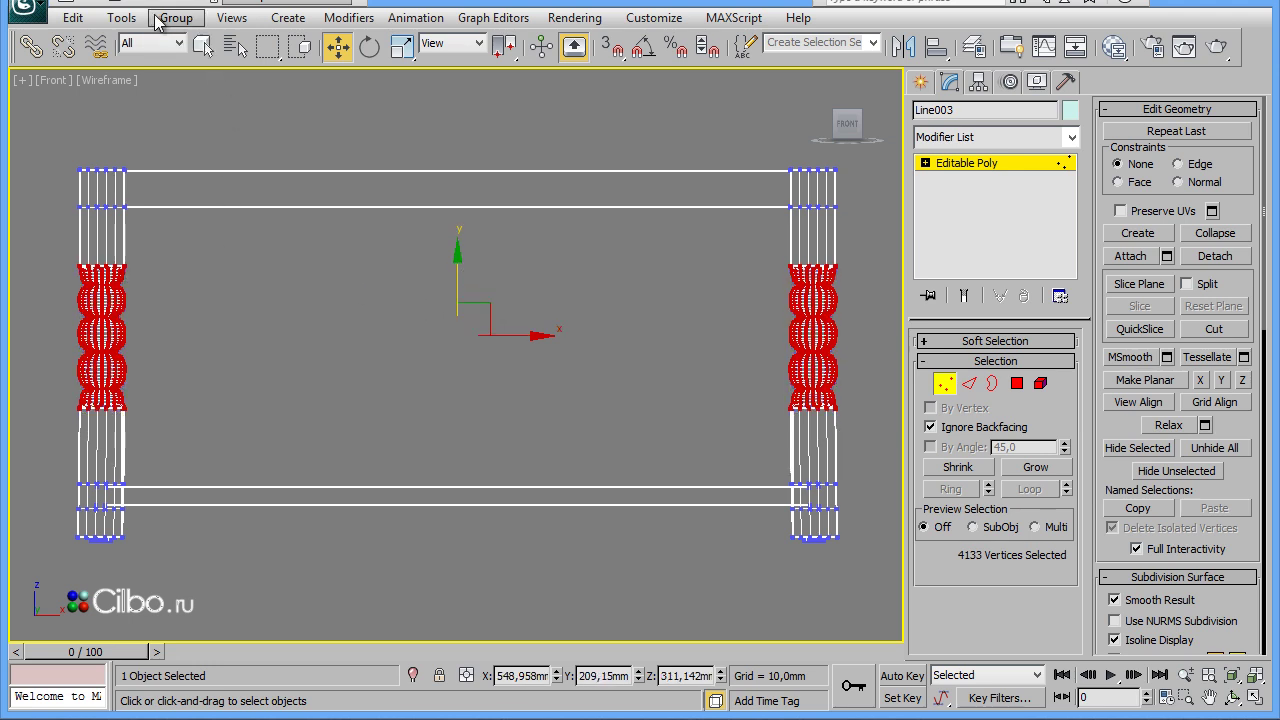
pyautogui.hotkey('ctrl', 'd')
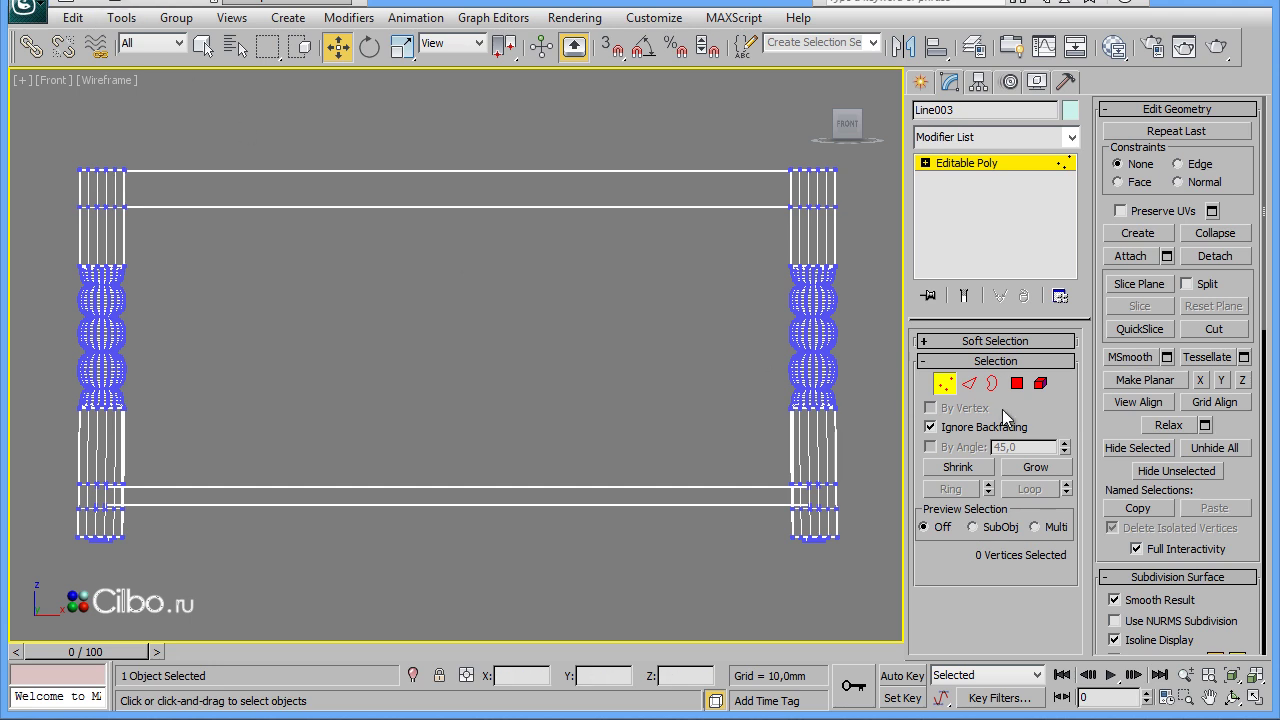
pyautogui.click(930, 427)
pyautogui.moveTo(39, 242)
pyautogui.mouseDown()
pyautogui.moveTo(904, 437)
pyautogui.moveTo(871, 435)
pyautogui.mouseUp()
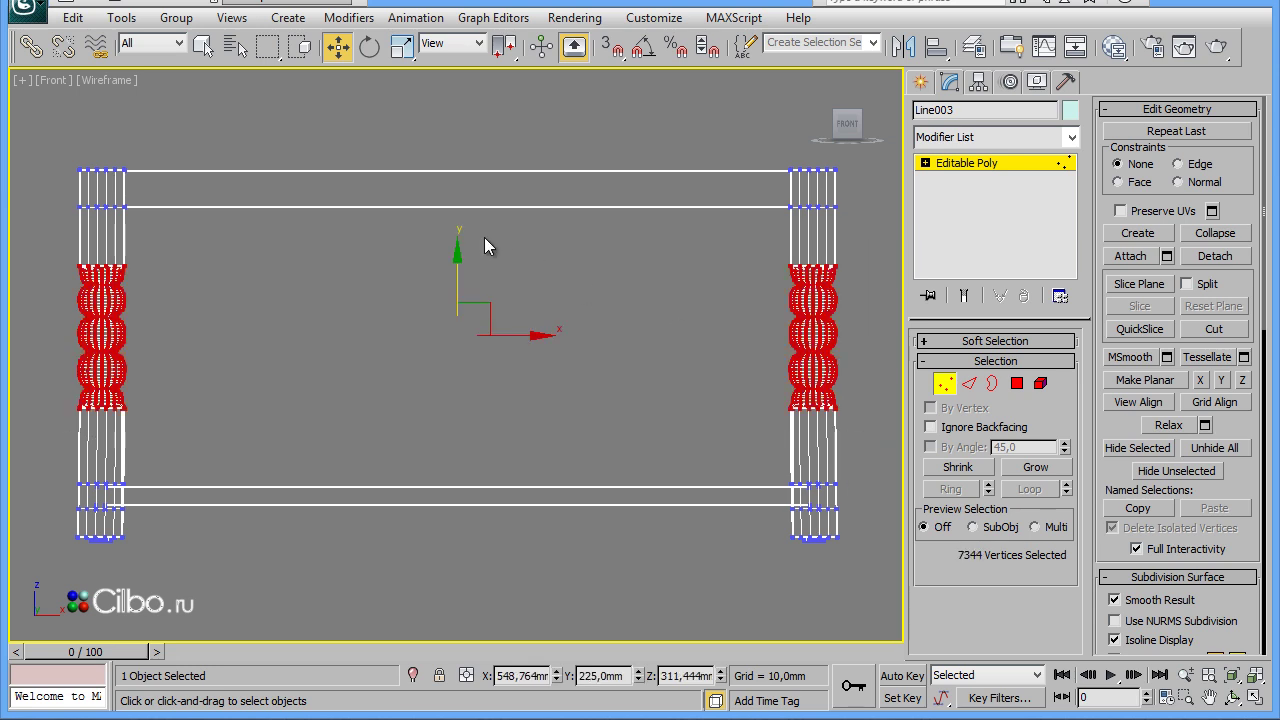
pyautogui.moveTo(455, 266); pyautogui.dragTo(463, 240)
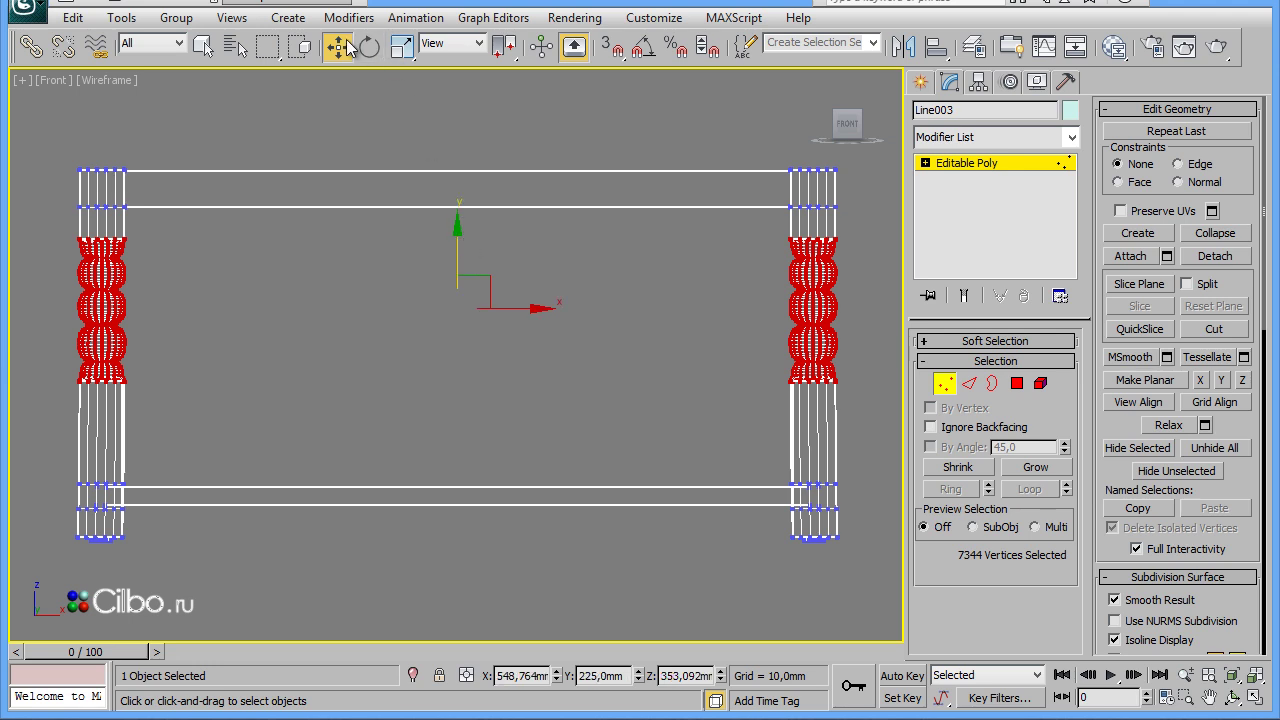
# Squash the bulb sections to 75% height, lift them slightly, and return to four views
pyautogui.click(401, 47)
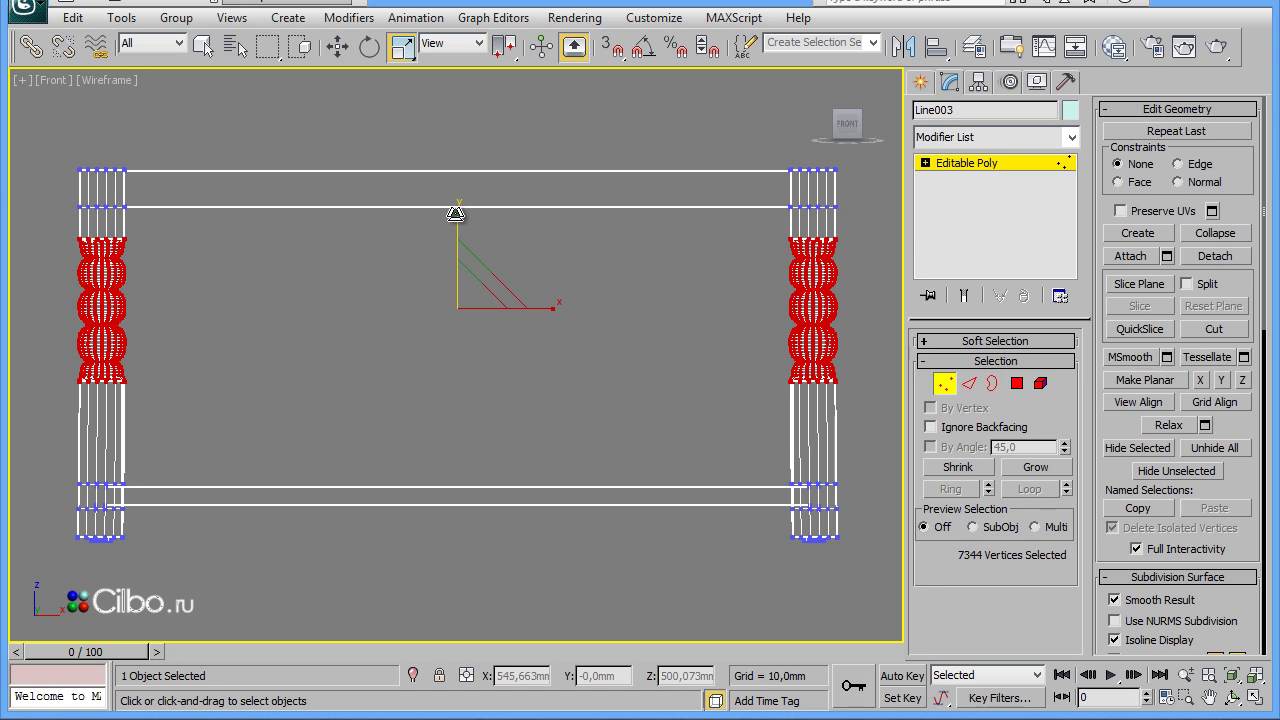
pyautogui.moveTo(455, 214); pyautogui.dragTo(455, 238)
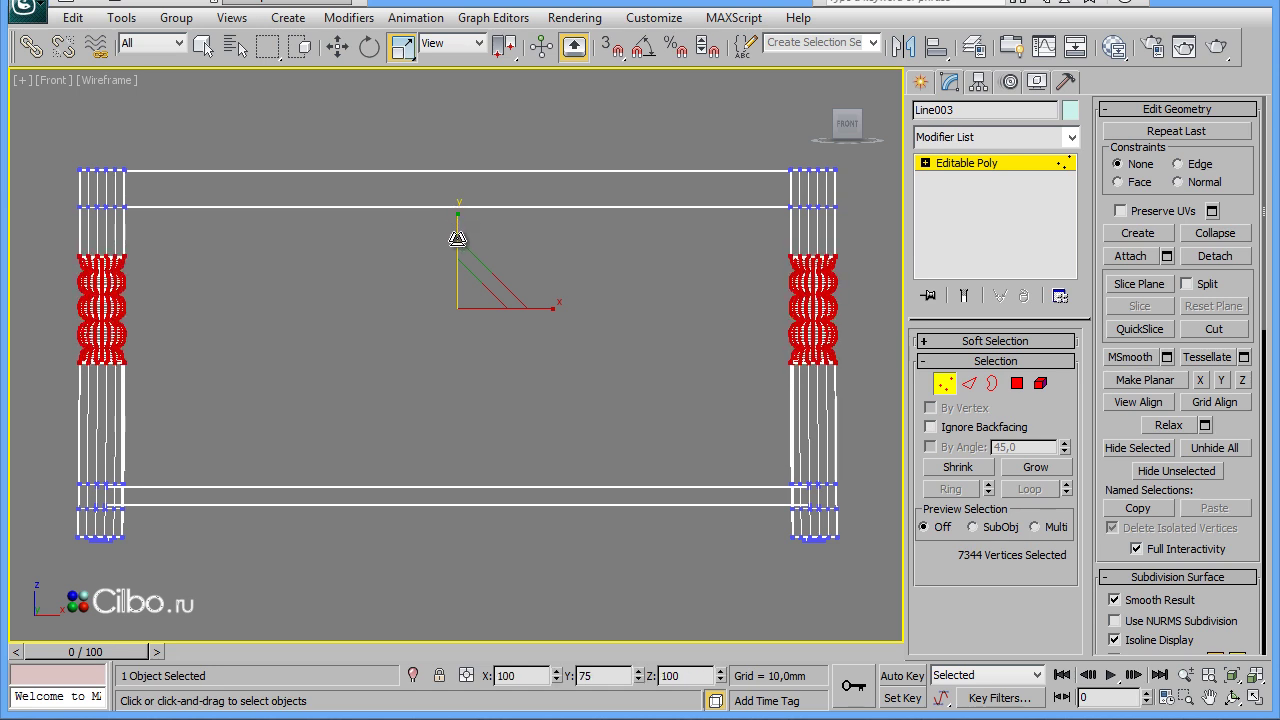
pyautogui.press('w')
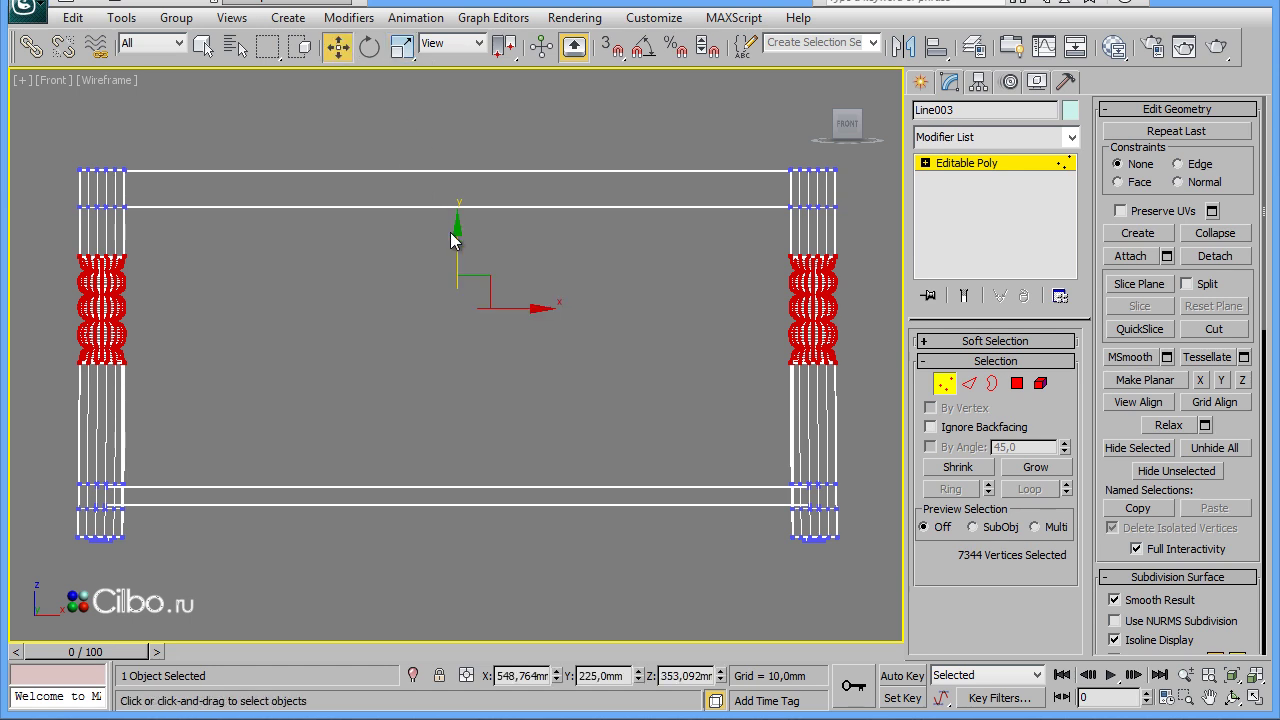
pyautogui.moveTo(457, 233); pyautogui.dragTo(457, 222)
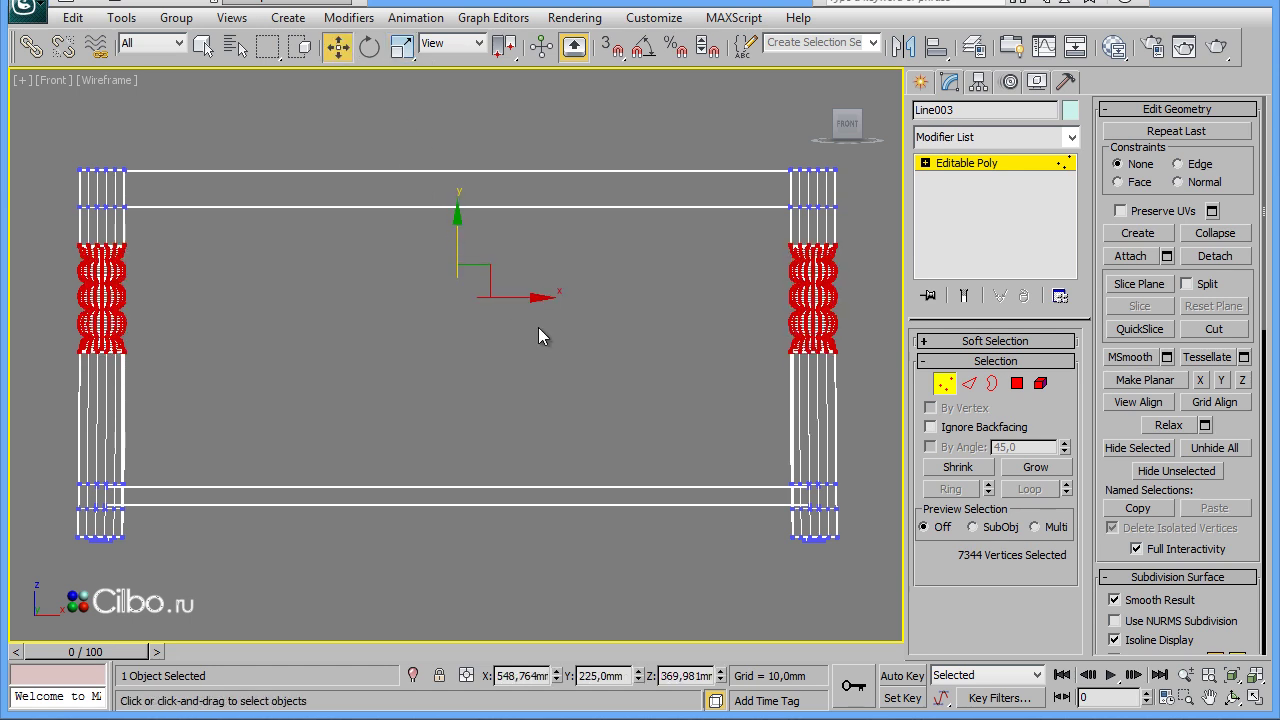
pyautogui.hotkey('alt', 'w')
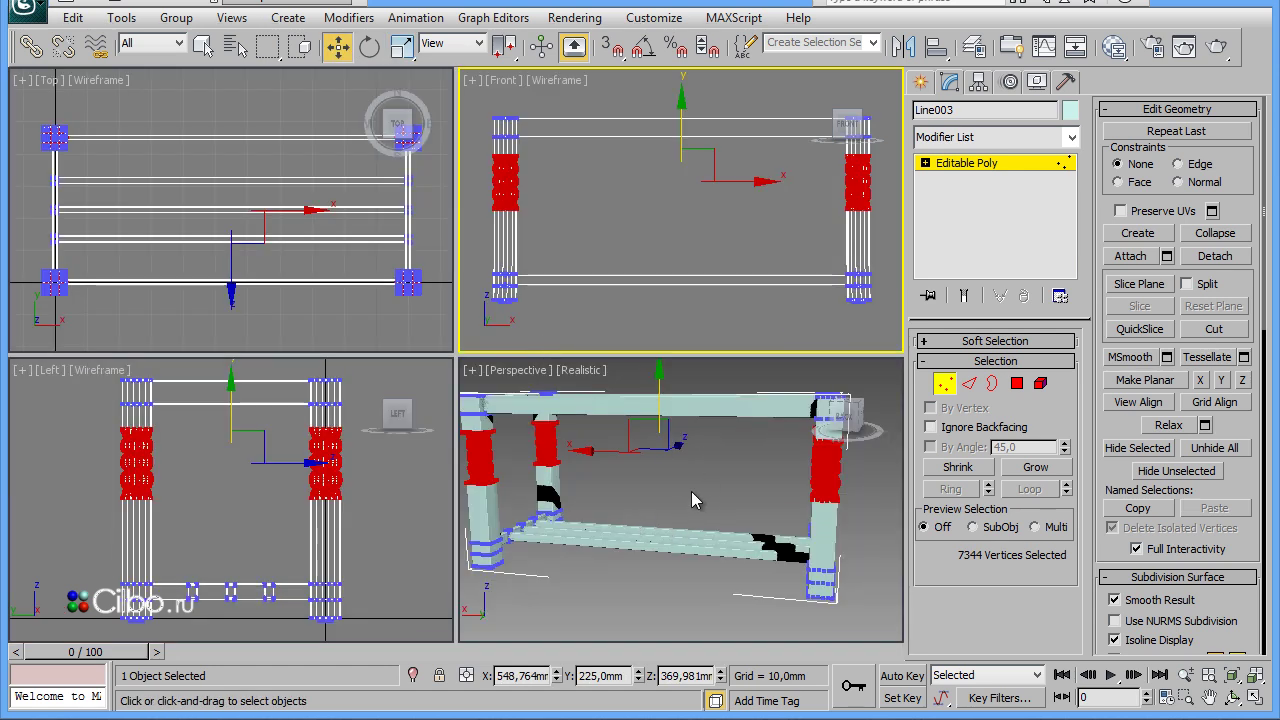
pyautogui.rightClick(691, 491)
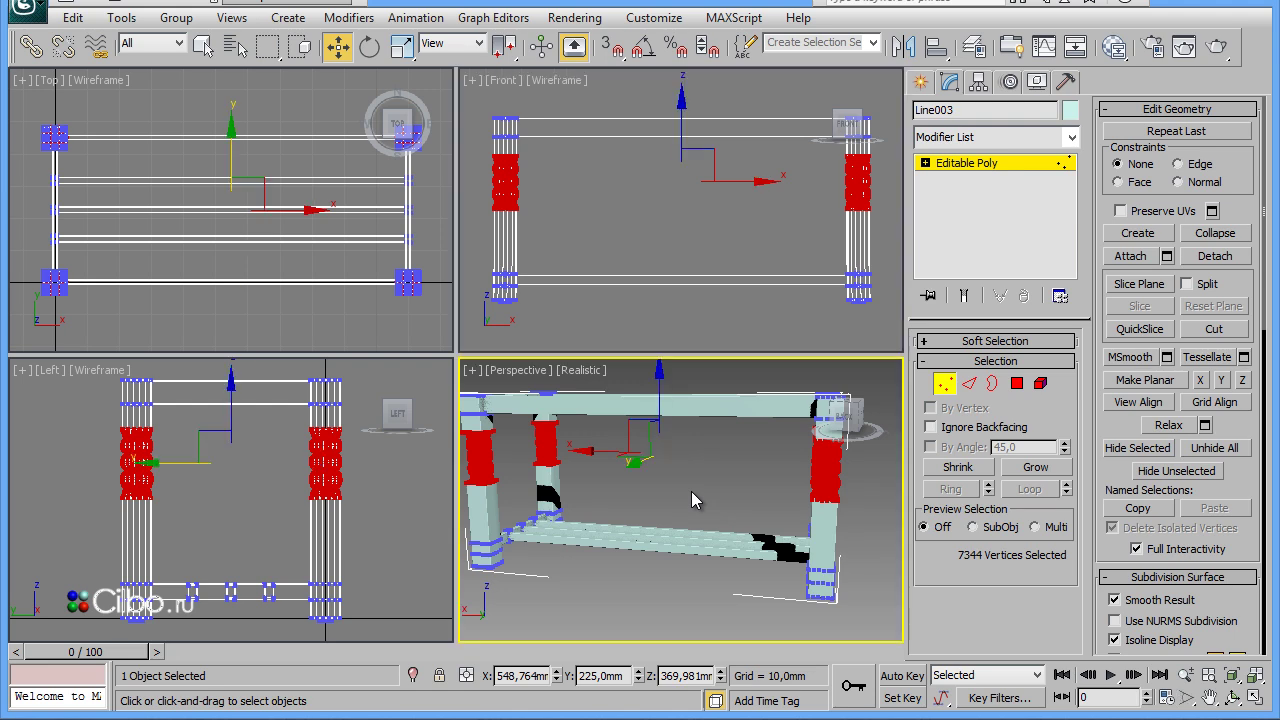
pyautogui.click(920, 82)
pyautogui.click(646, 598)
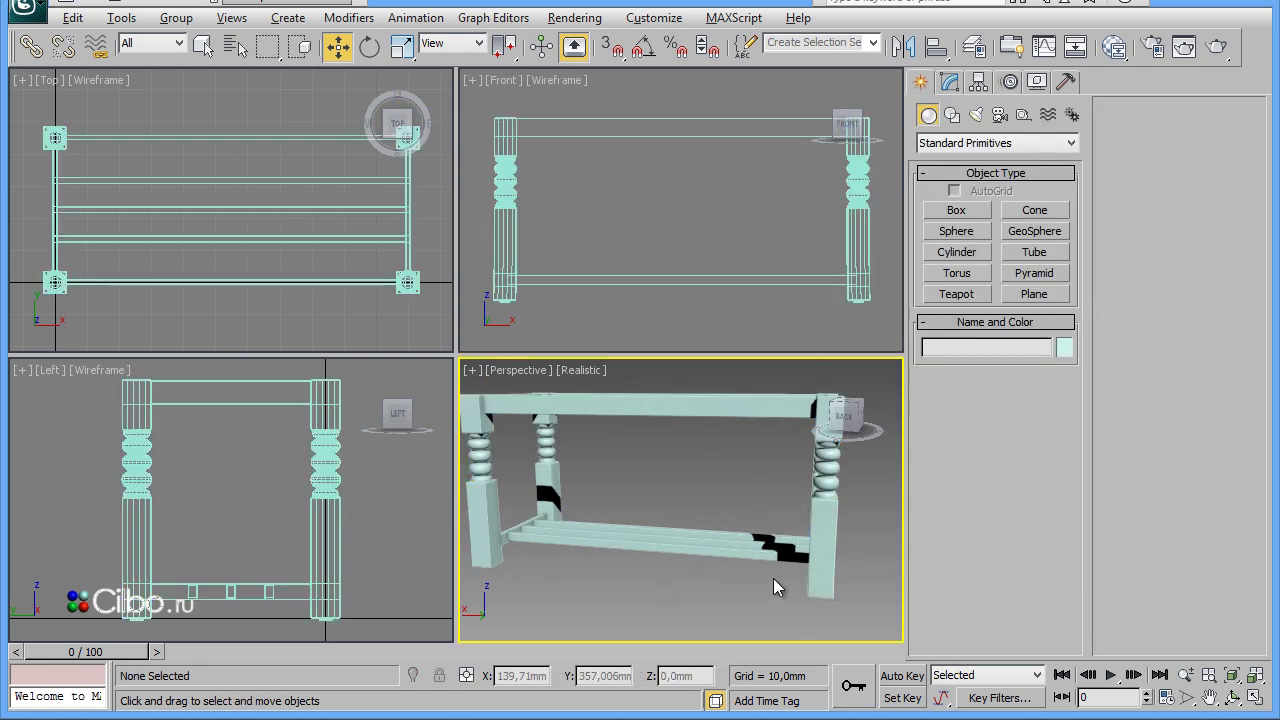
# Maximize the Top view to show the table frame and leg tops from above
pyautogui.moveTo(773, 578)
pyautogui.keyDown('alt'); pyautogui.mouseDown(button='middle')
pyautogui.moveTo(753, 591)
pyautogui.moveTo(780, 557)
pyautogui.moveTo(865, 551)
pyautogui.moveTo(883, 590)
pyautogui.moveTo(724, 586)
pyautogui.mouseUp(button='middle'); pyautogui.keyUp('alt')
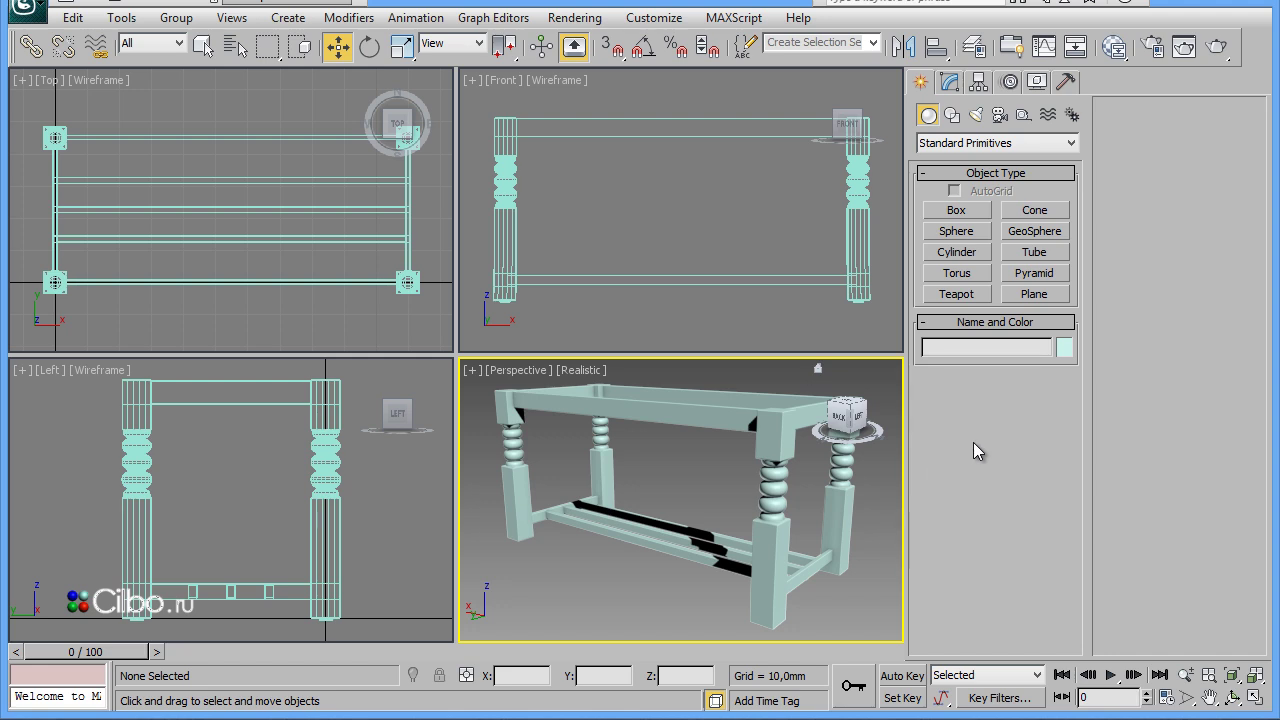
pyautogui.click(325, 320)
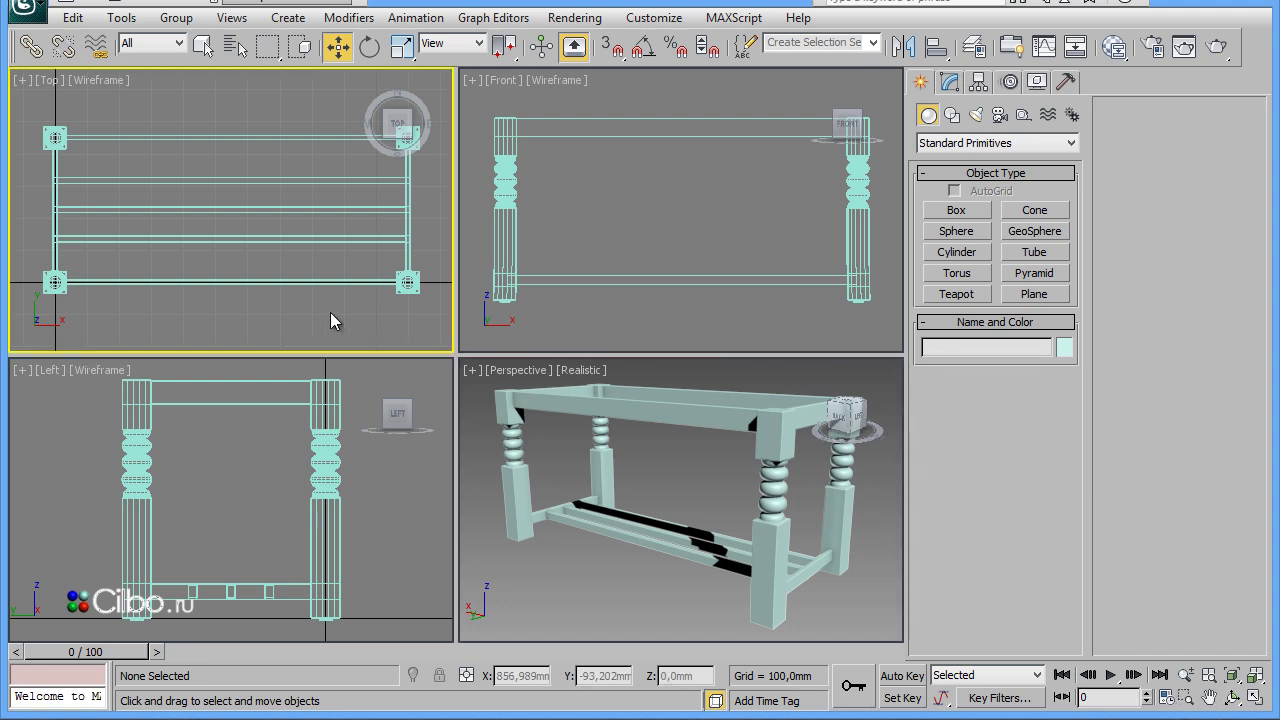
pyautogui.hotkey('alt', 'w')
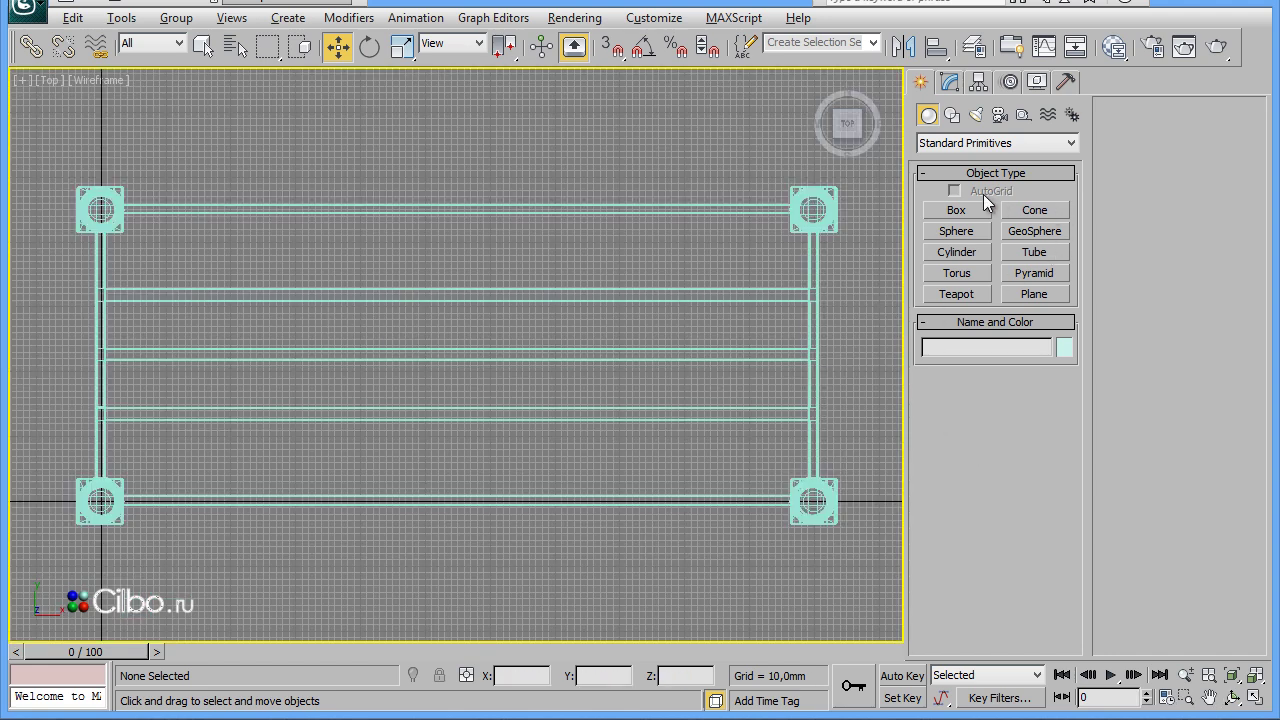
# Draw a rectangle over the frame in Top view sized 1250 × 550 mm
pyautogui.click(951, 114)
pyautogui.click(1035, 226)
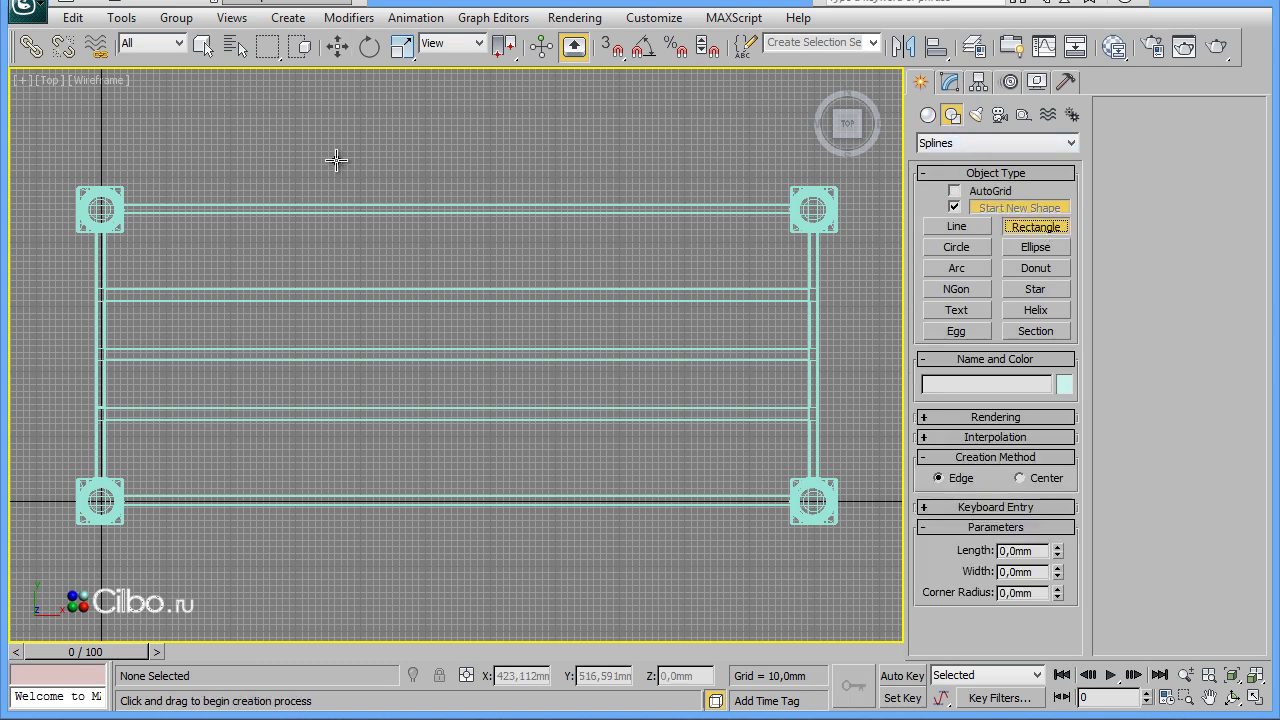
pyautogui.moveTo(20, 167)
pyautogui.mouseDown()
pyautogui.moveTo(192, 229)
pyautogui.moveTo(866, 549)
pyautogui.mouseUp()
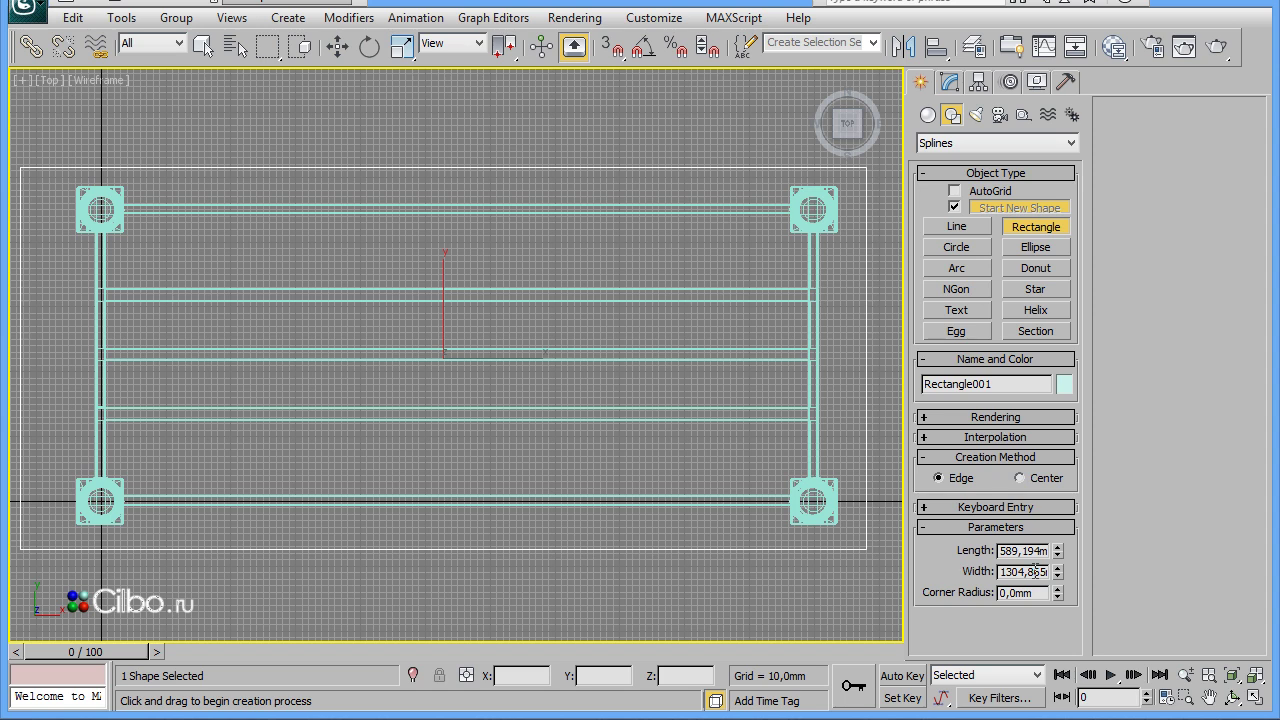
pyautogui.doubleClick(1036, 568)
pyautogui.write('1250')
pyautogui.press('Return')
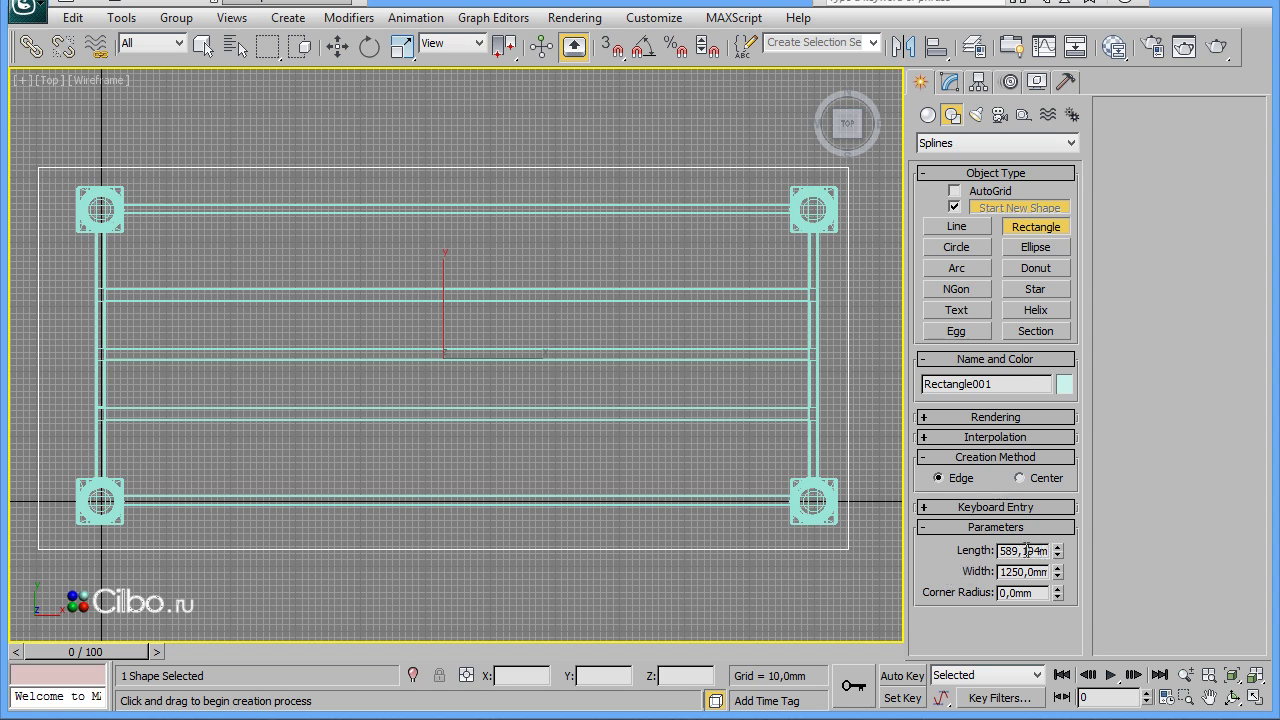
pyautogui.doubleClick(1026, 549)
pyautogui.write('550')
pyautogui.press('Return')
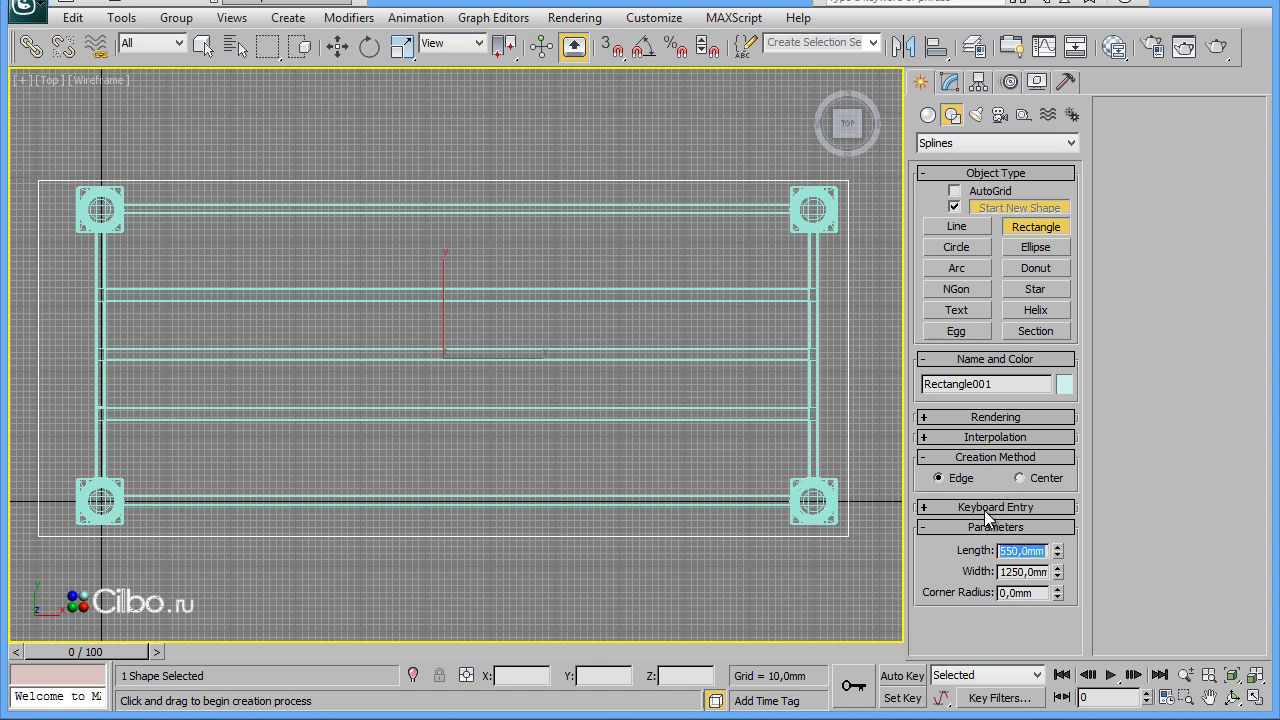
# Centre the rectangle over the table frame and maximize the Front view
pyautogui.click(337, 46)
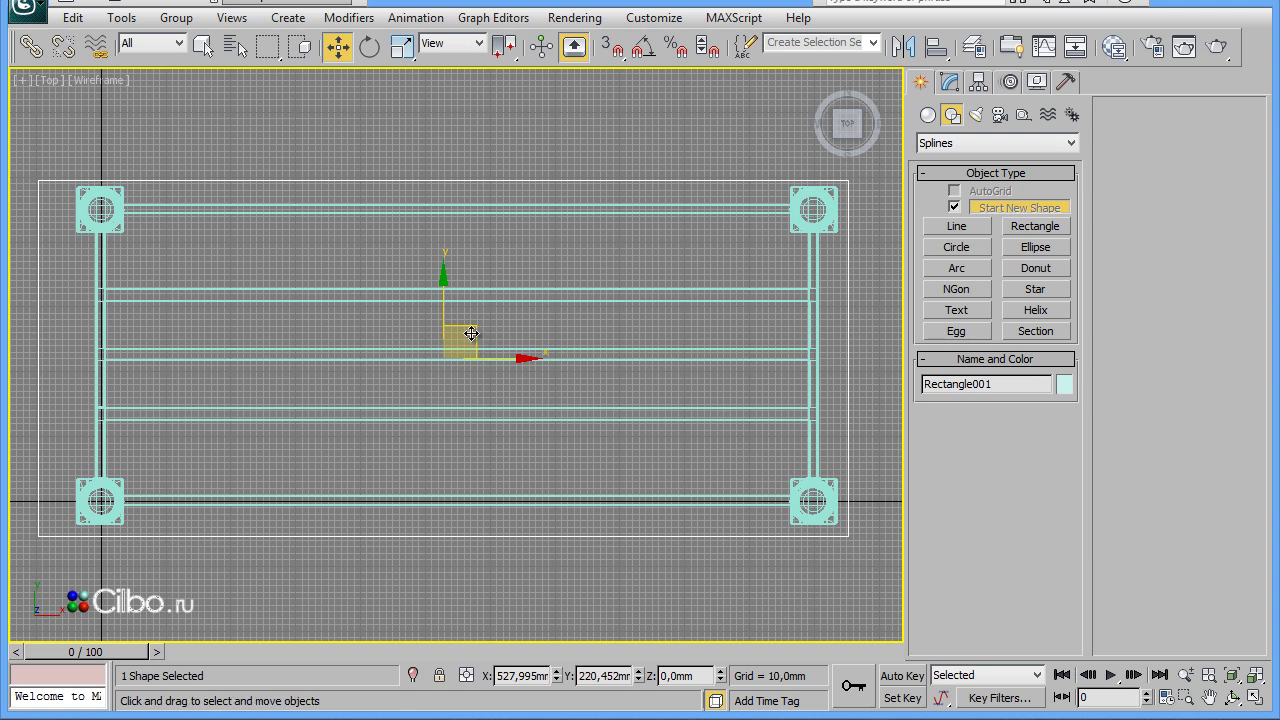
pyautogui.moveTo(503, 361); pyautogui.dragTo(513, 361)
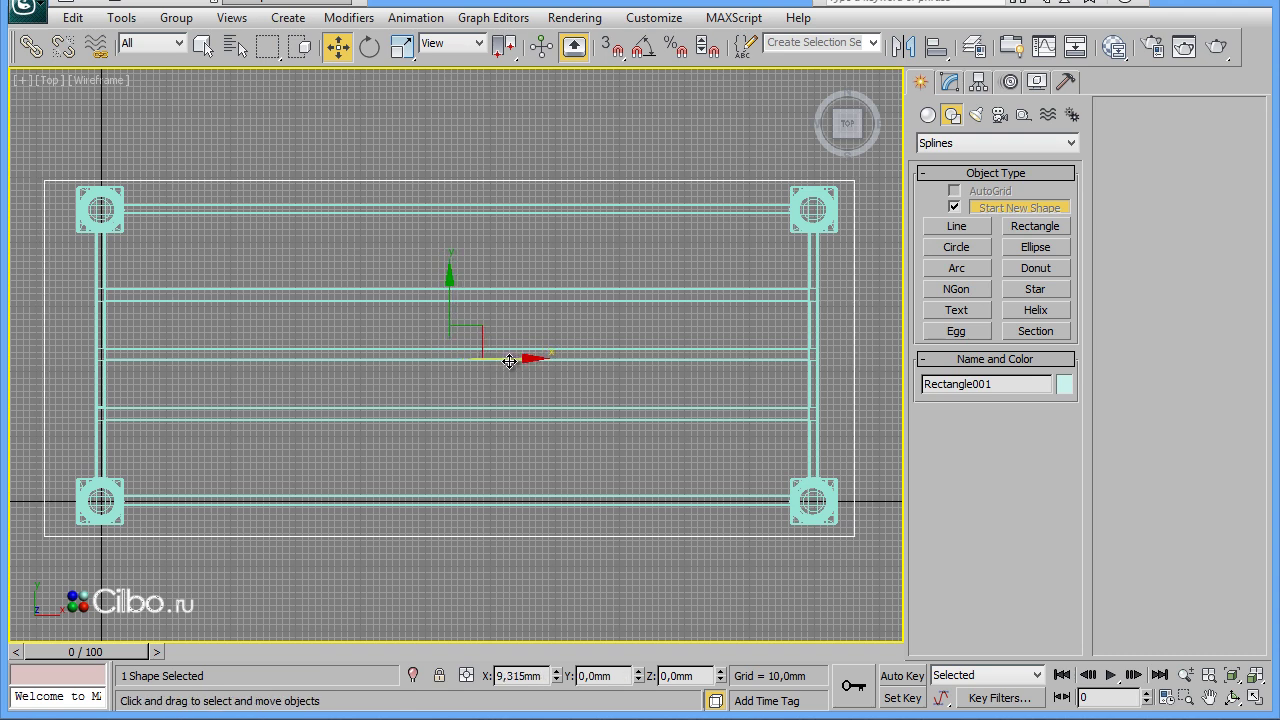
pyautogui.moveTo(513, 361); pyautogui.dragTo(513, 361)
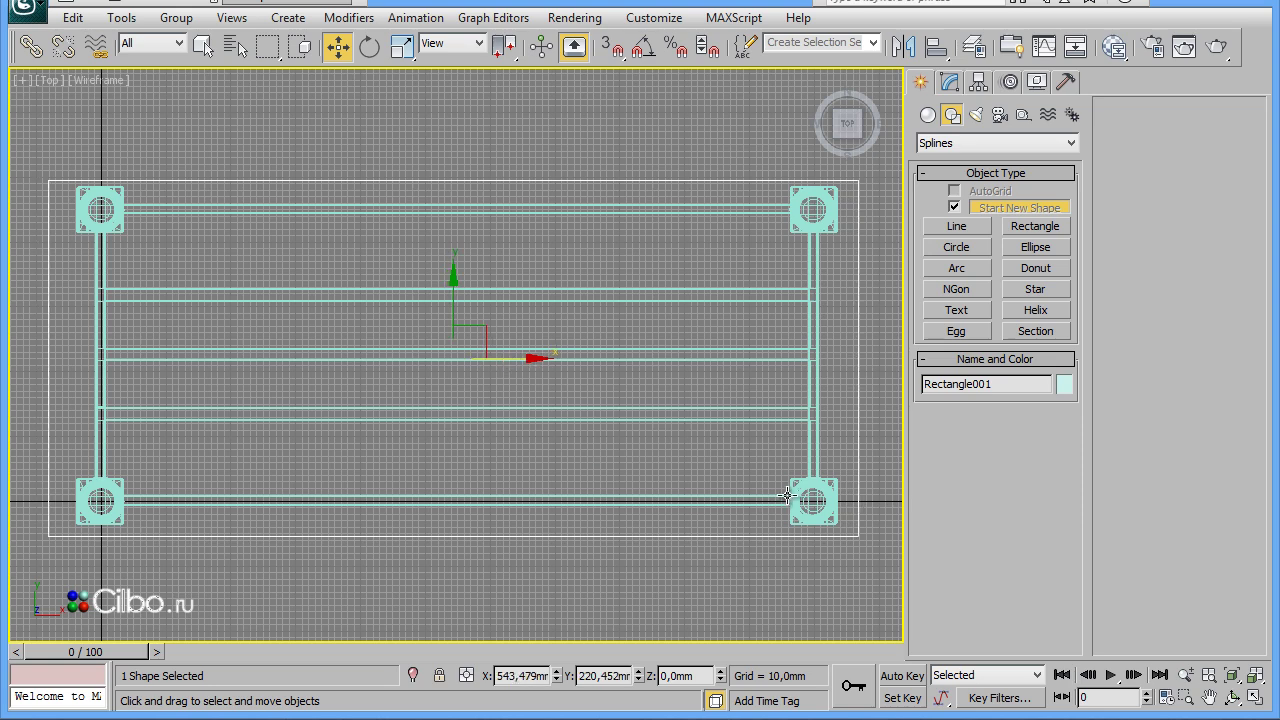
pyautogui.hotkey('alt', 'w')
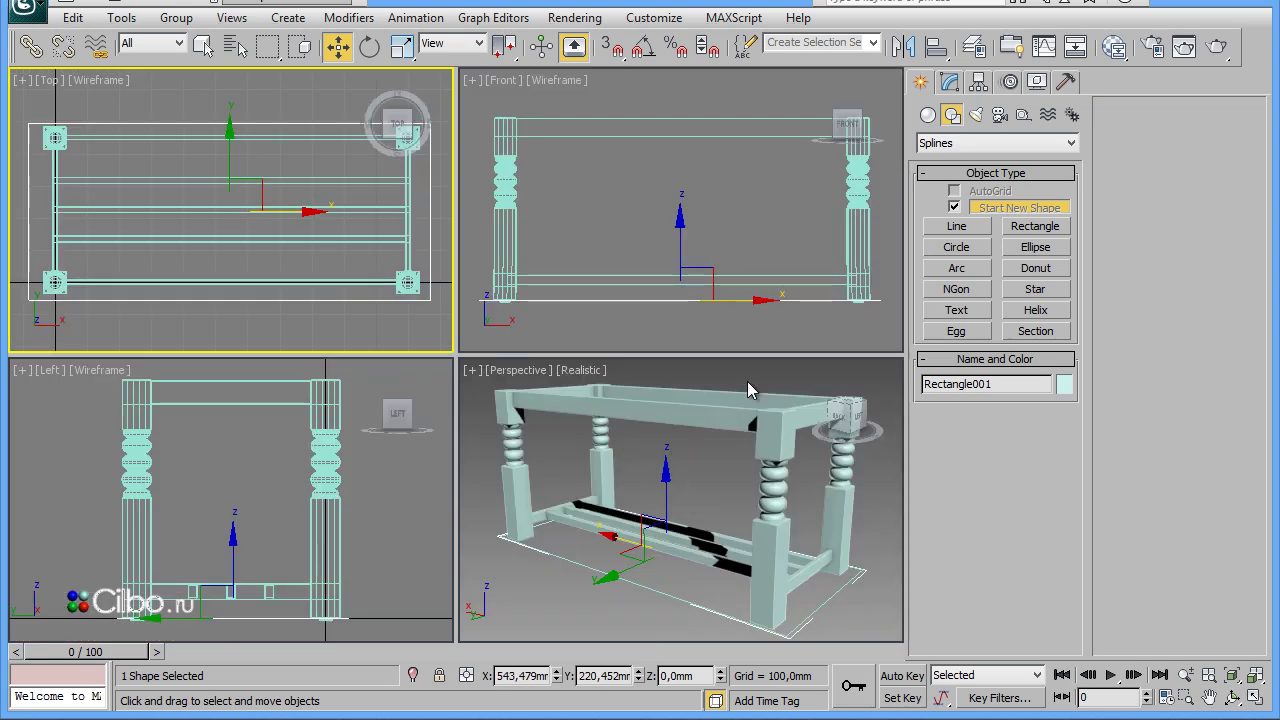
pyautogui.rightClick(683, 328)
pyautogui.hotkey('alt', 'w')
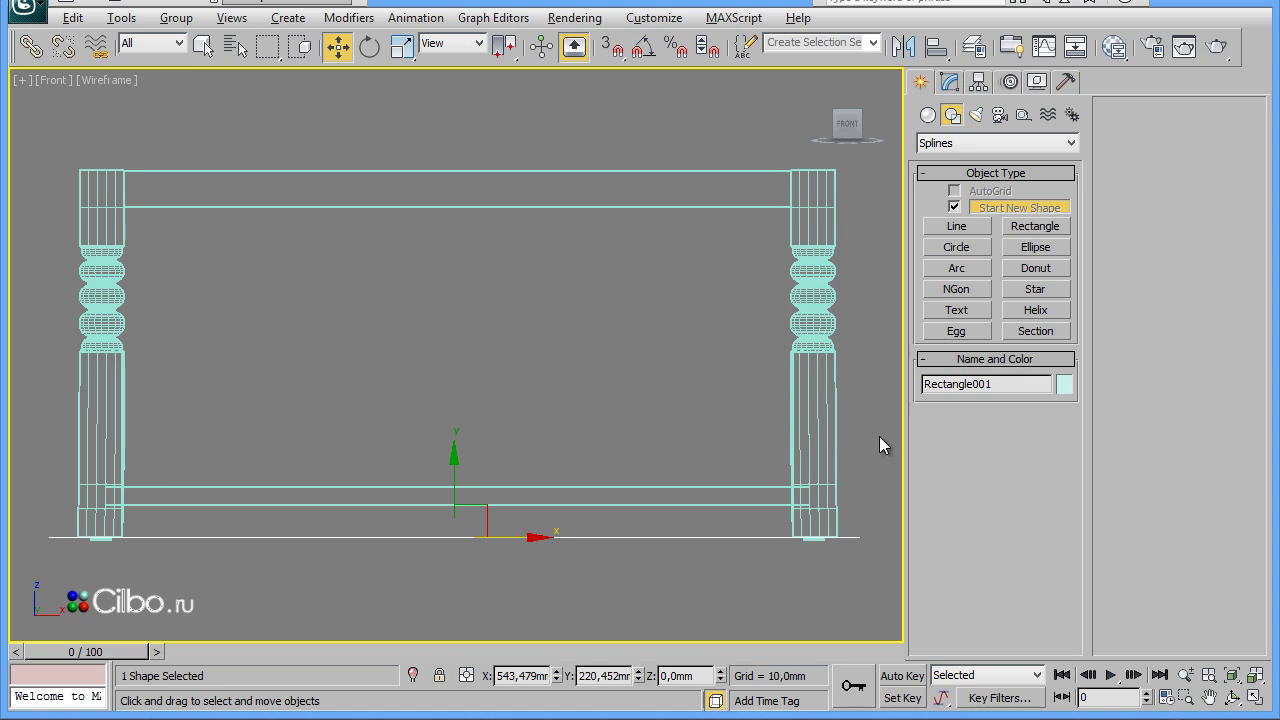
# Draw a 30 × 30 mm rectangle beside the right leg's foot in Front view
pyautogui.moveTo(879, 446)
pyautogui.mouseDown(button='middle')
pyautogui.moveTo(698, 362)
pyautogui.moveTo(602, 350)
pyautogui.moveTo(550, 392)
pyautogui.mouseUp(button='middle')
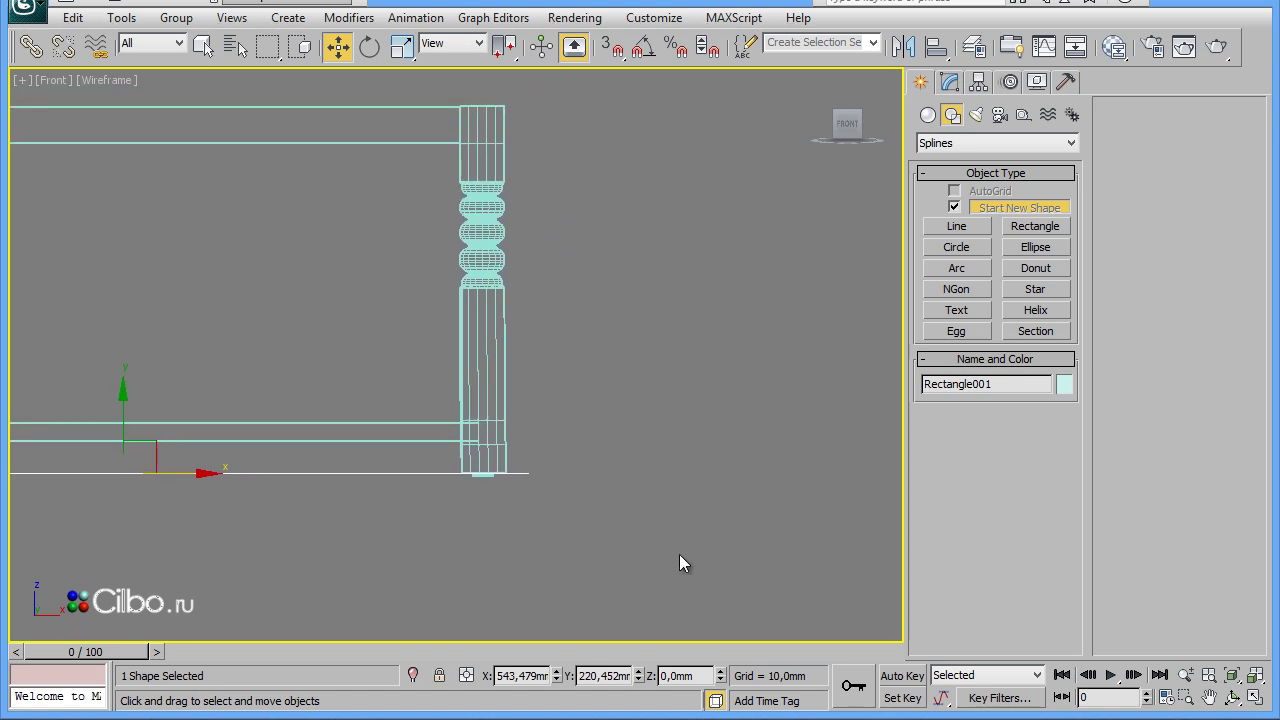
pyautogui.scroll(4, 685, 552)
pyautogui.moveTo(757, 549); pyautogui.dragTo(543, 321, button='middle')
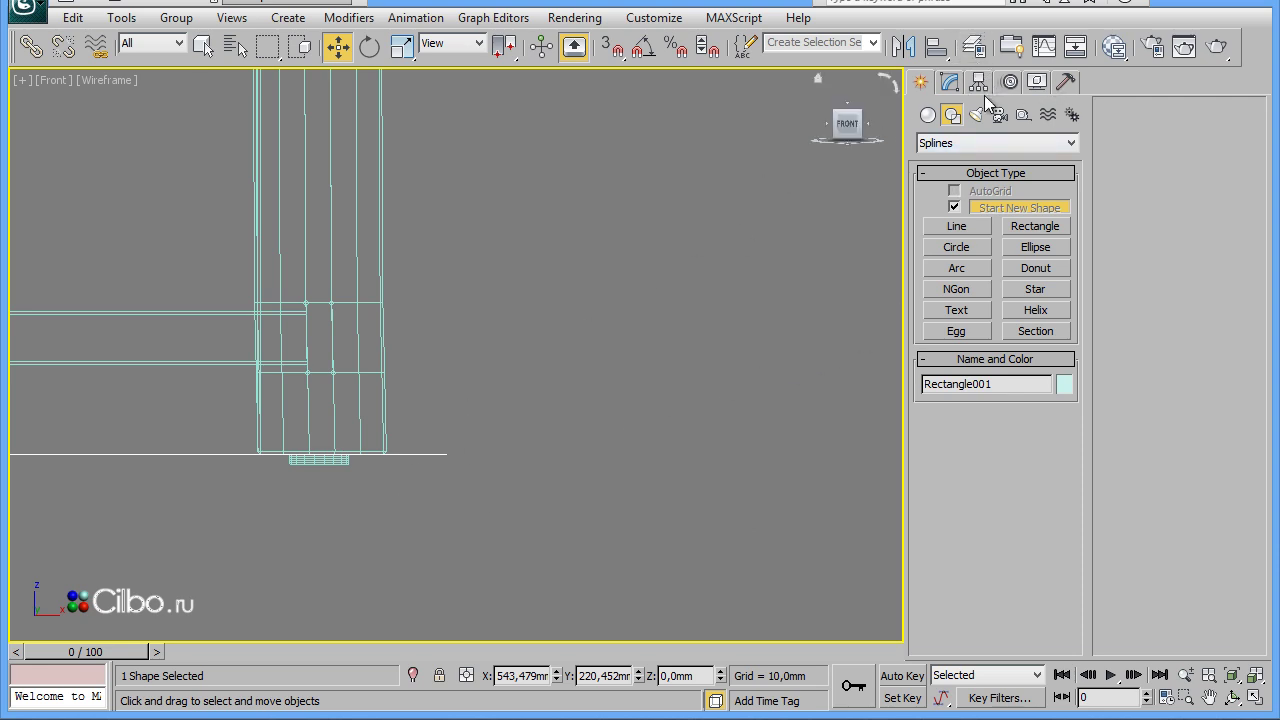
pyautogui.click(1020, 227)
pyautogui.moveTo(478, 445); pyautogui.dragTo(496, 468)
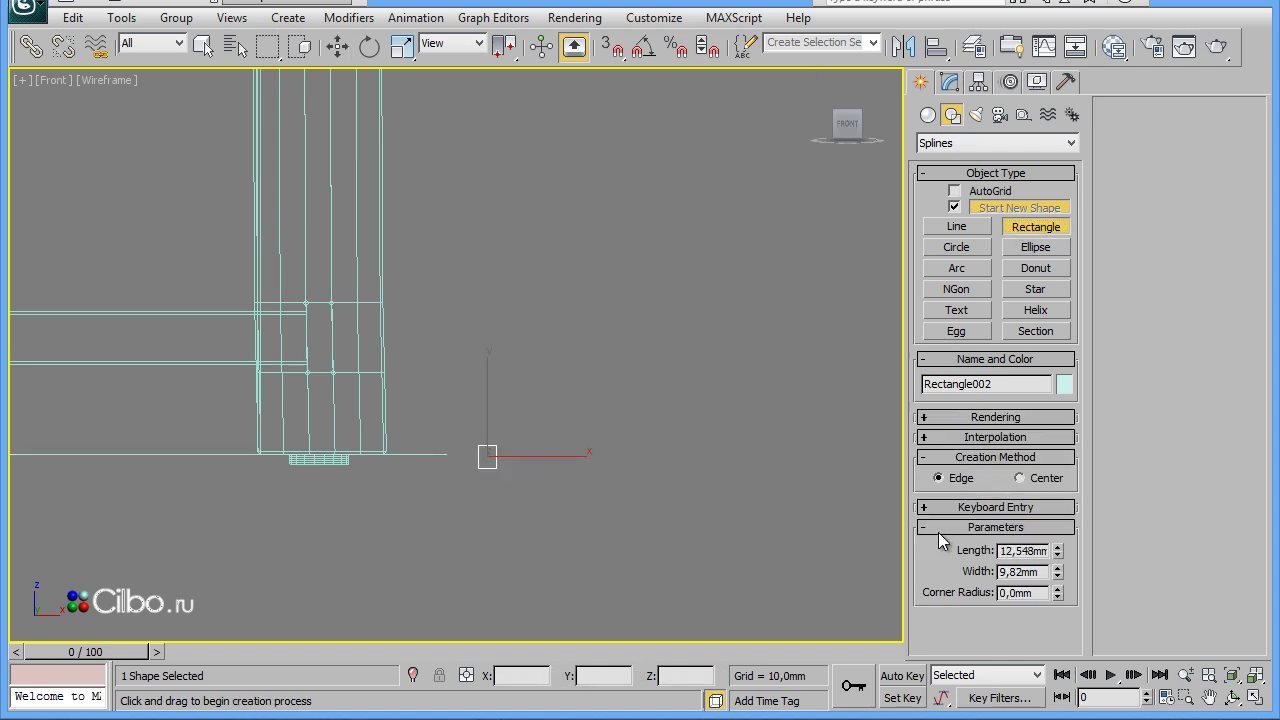
pyautogui.doubleClick(1024, 550)
pyautogui.write('30')
pyautogui.press('Return')
pyautogui.click(1017, 574)
pyautogui.doubleClick(1018, 574)
pyautogui.write('30')
pyautogui.press('Return')
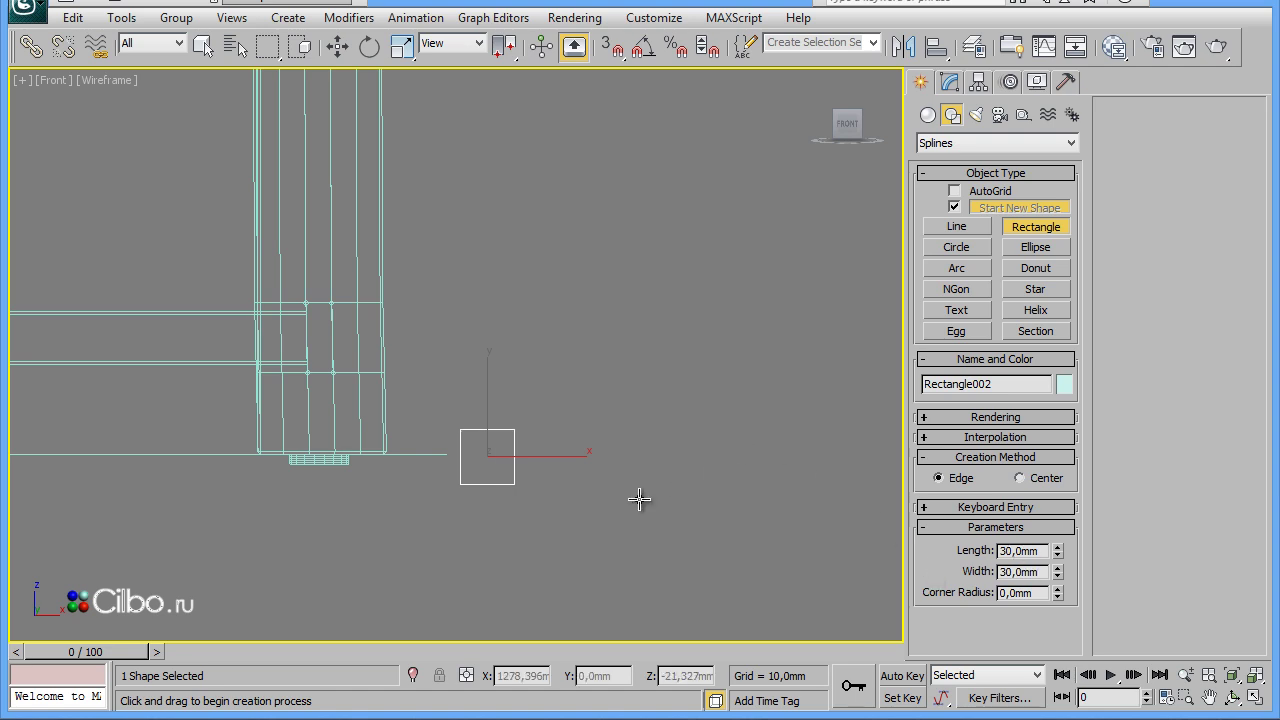
# Draw a circle and centre it on the square's right edge
pyautogui.hotkey('alt', 'w')
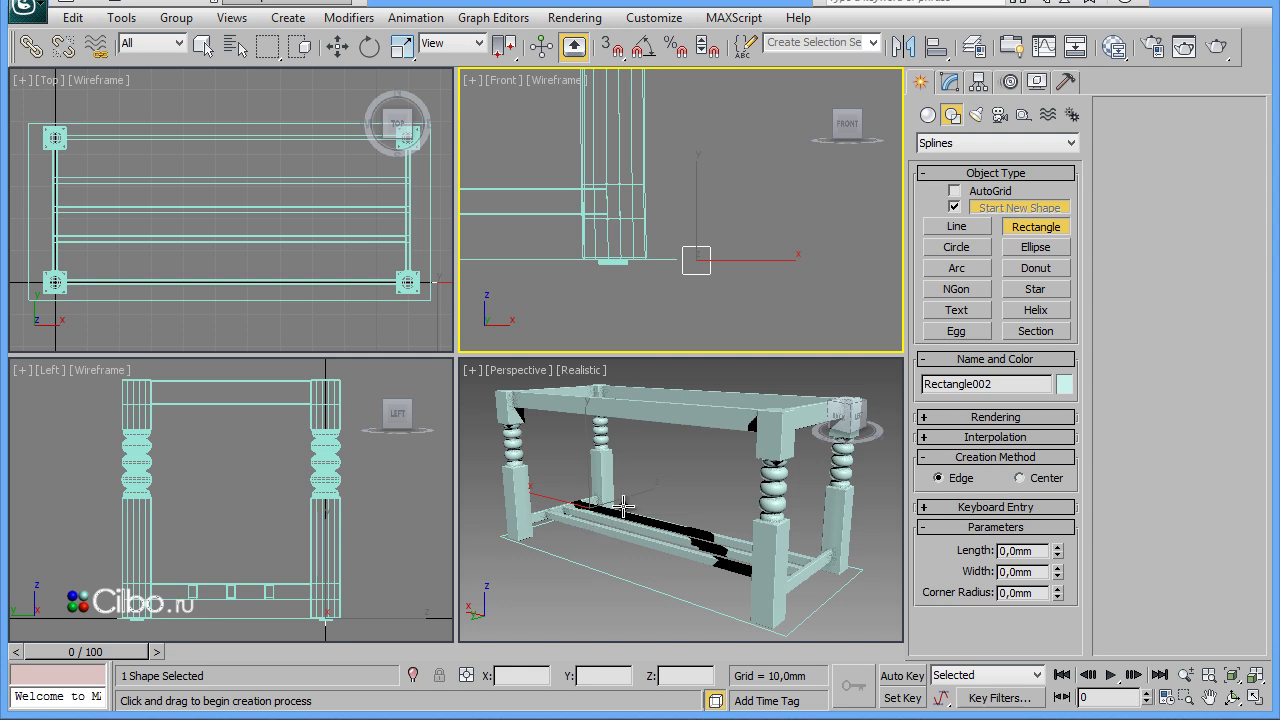
pyautogui.hotkey('alt', 'w')
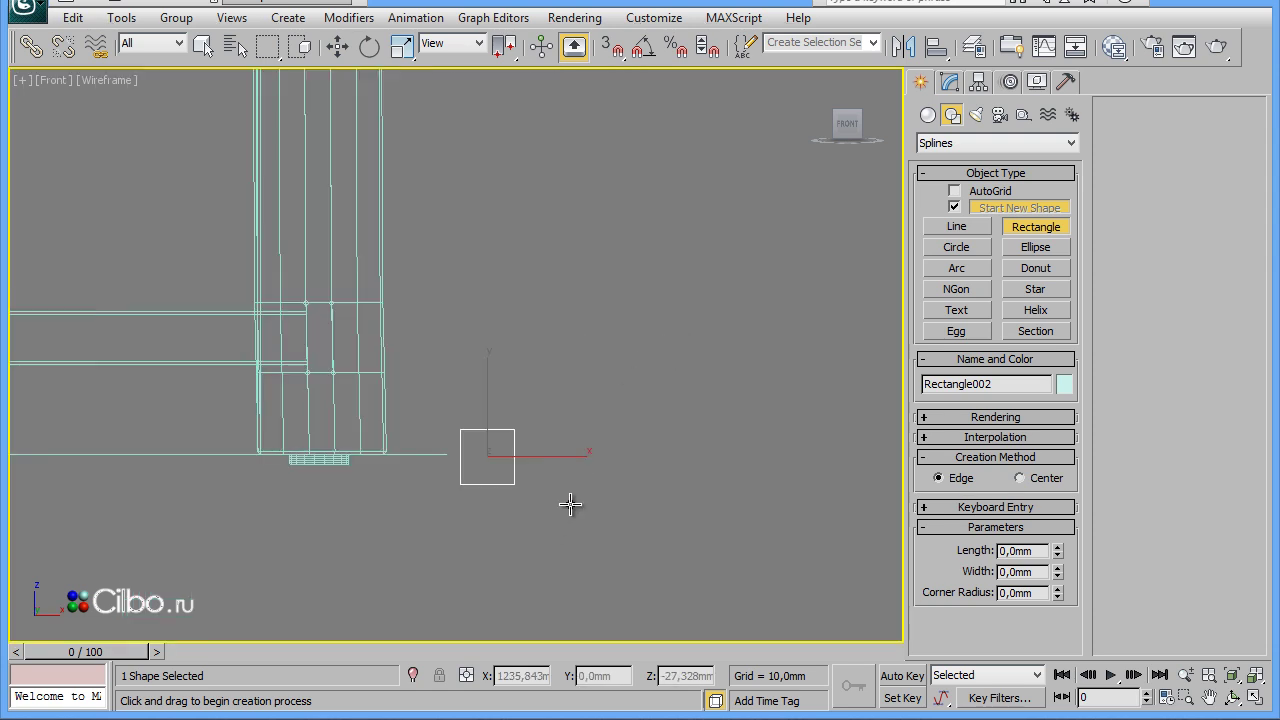
pyautogui.press('z')
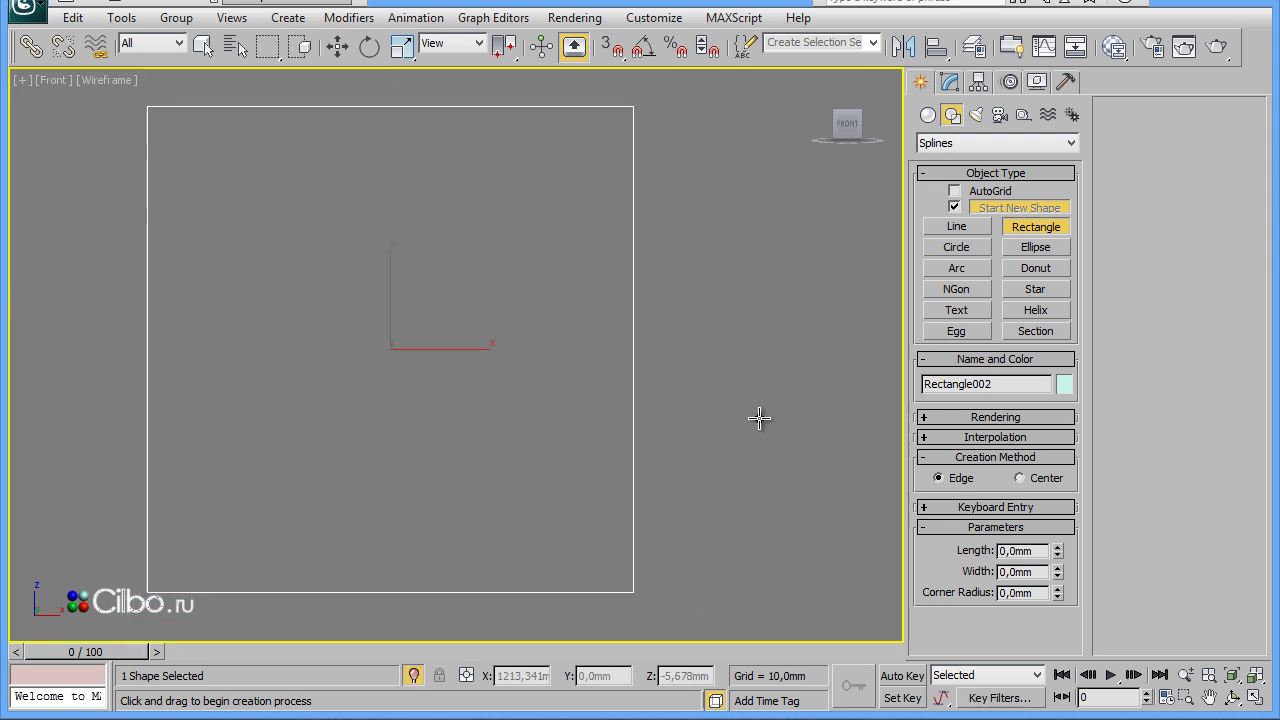
pyautogui.click(956, 247)
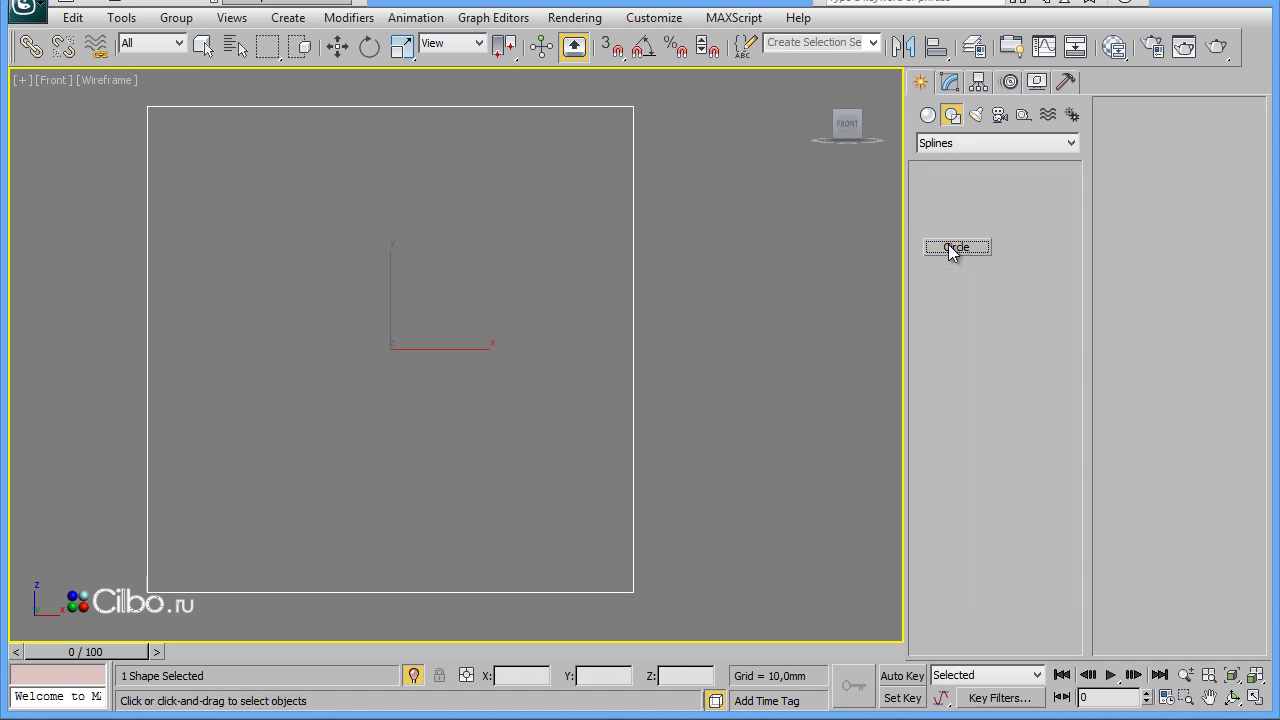
pyautogui.moveTo(494, 380); pyautogui.dragTo(716, 464)
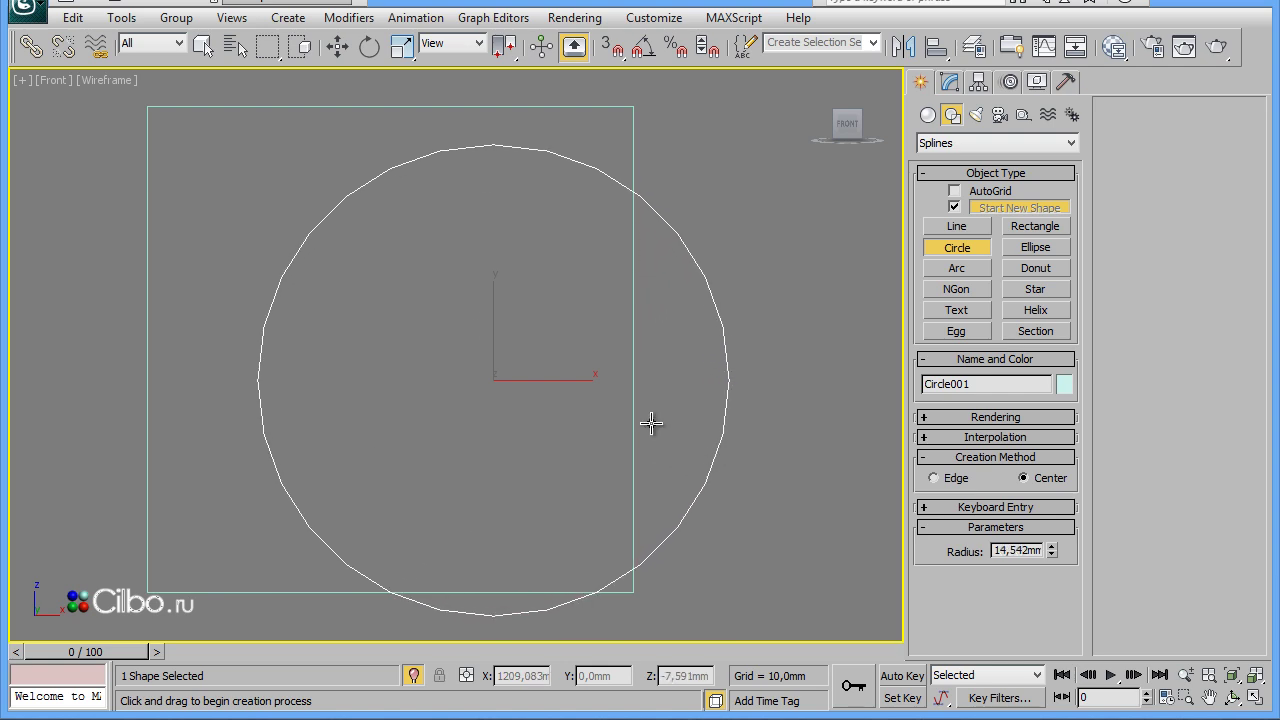
pyautogui.click(337, 46)
pyautogui.moveTo(518, 362)
pyautogui.mouseDown()
pyautogui.moveTo(562, 331)
pyautogui.moveTo(655, 328)
pyautogui.mouseUp()
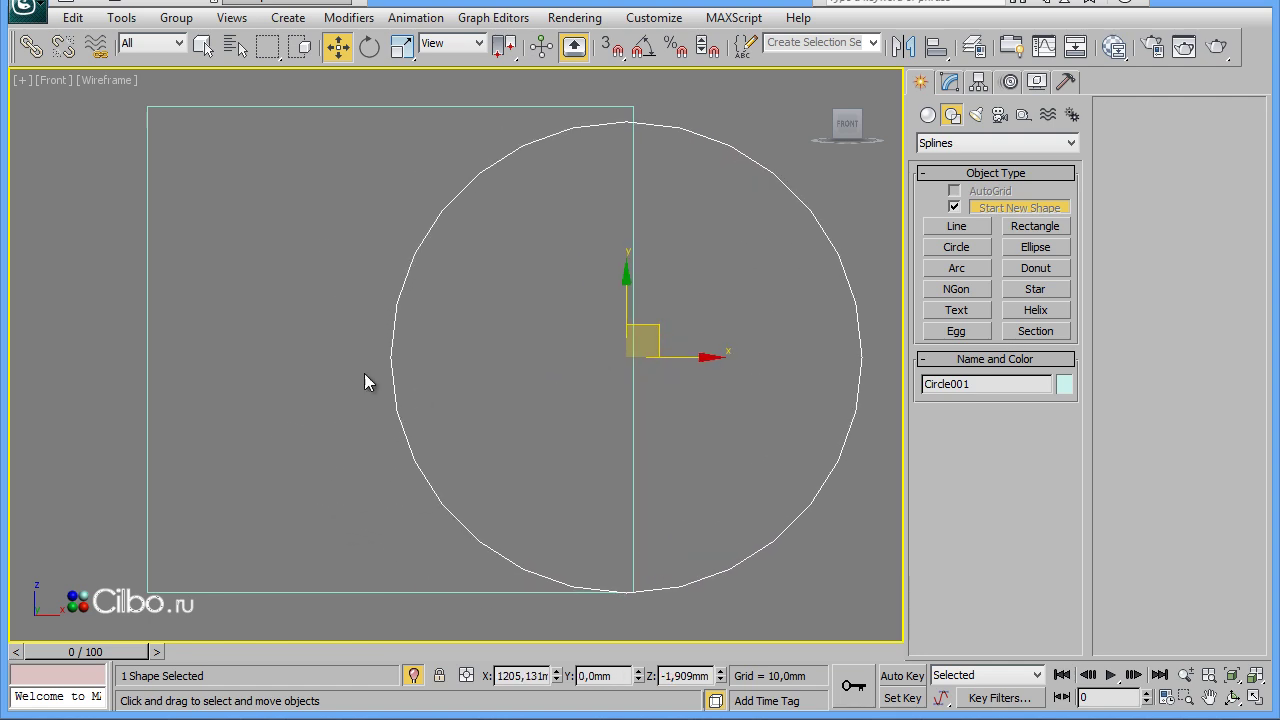
# Select the 30 × 30 square and bring up its Convert To options
pyautogui.click(181, 519)
pyautogui.rightClick(181, 519)
pyautogui.click(181, 519)
pyautogui.click(143, 501)
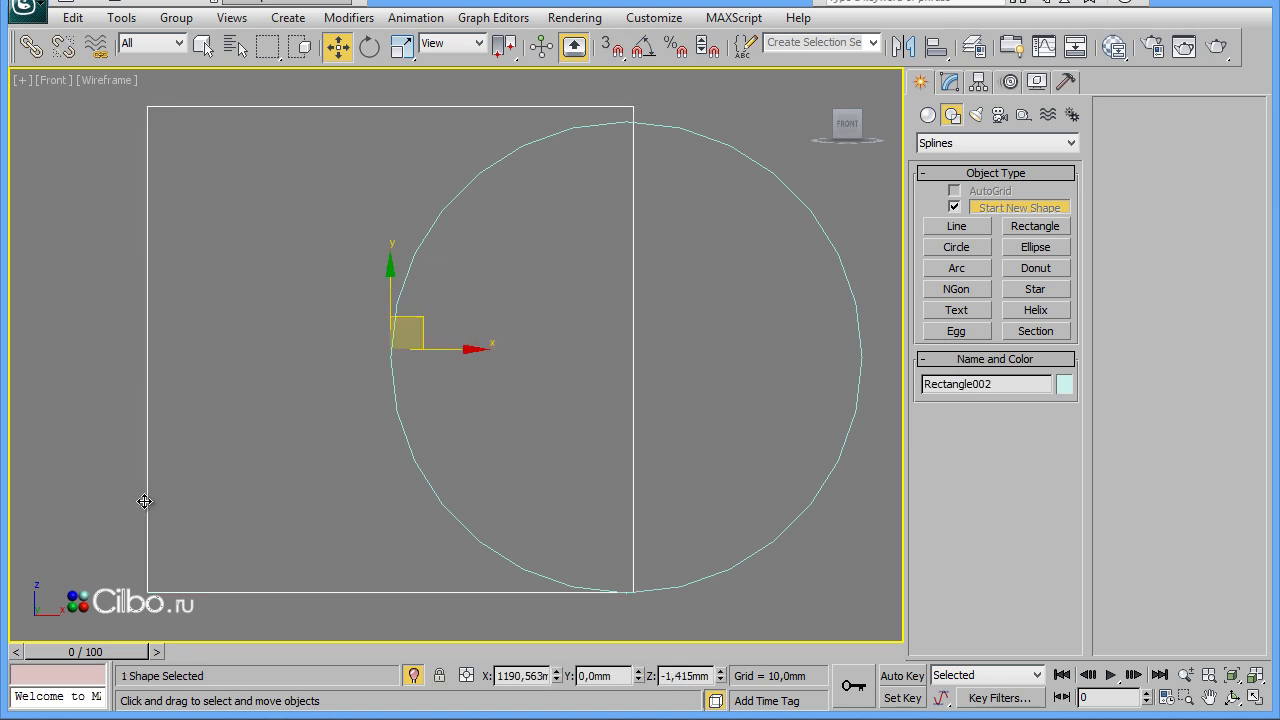
pyautogui.rightClick(144, 501)
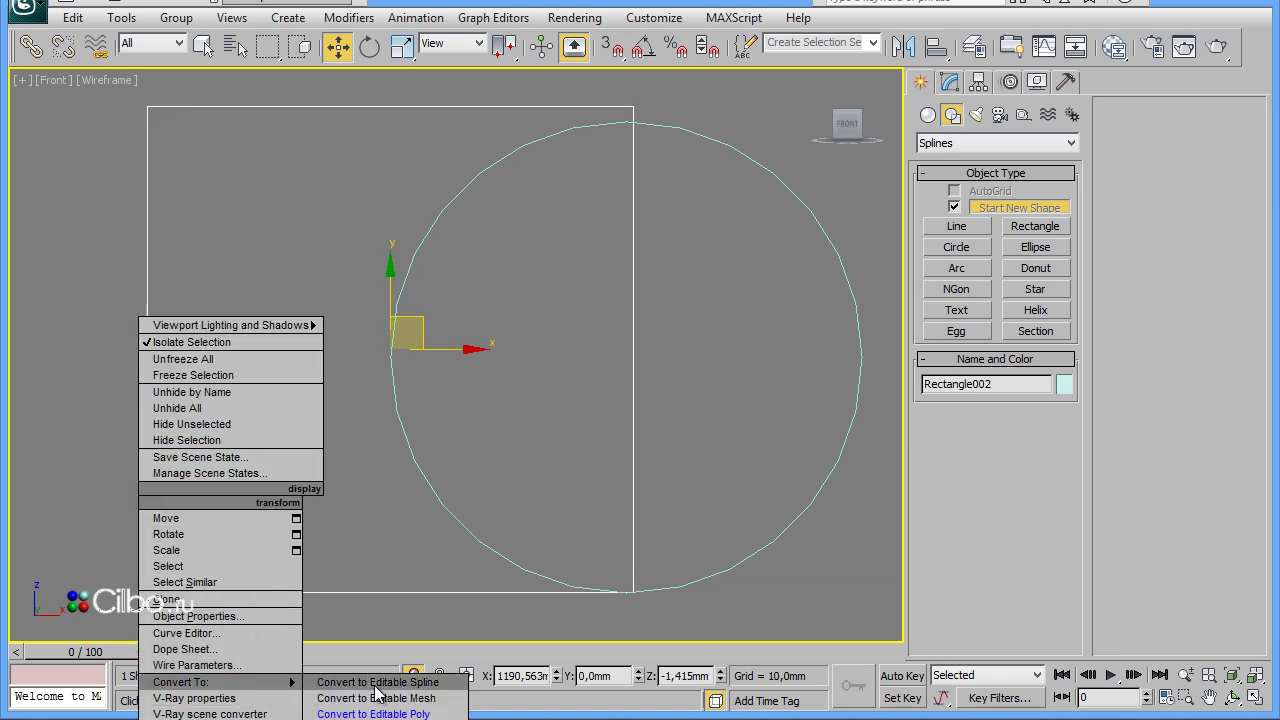
# Convert the square to an editable spline and attach the circle to it
pyautogui.click(401, 682)
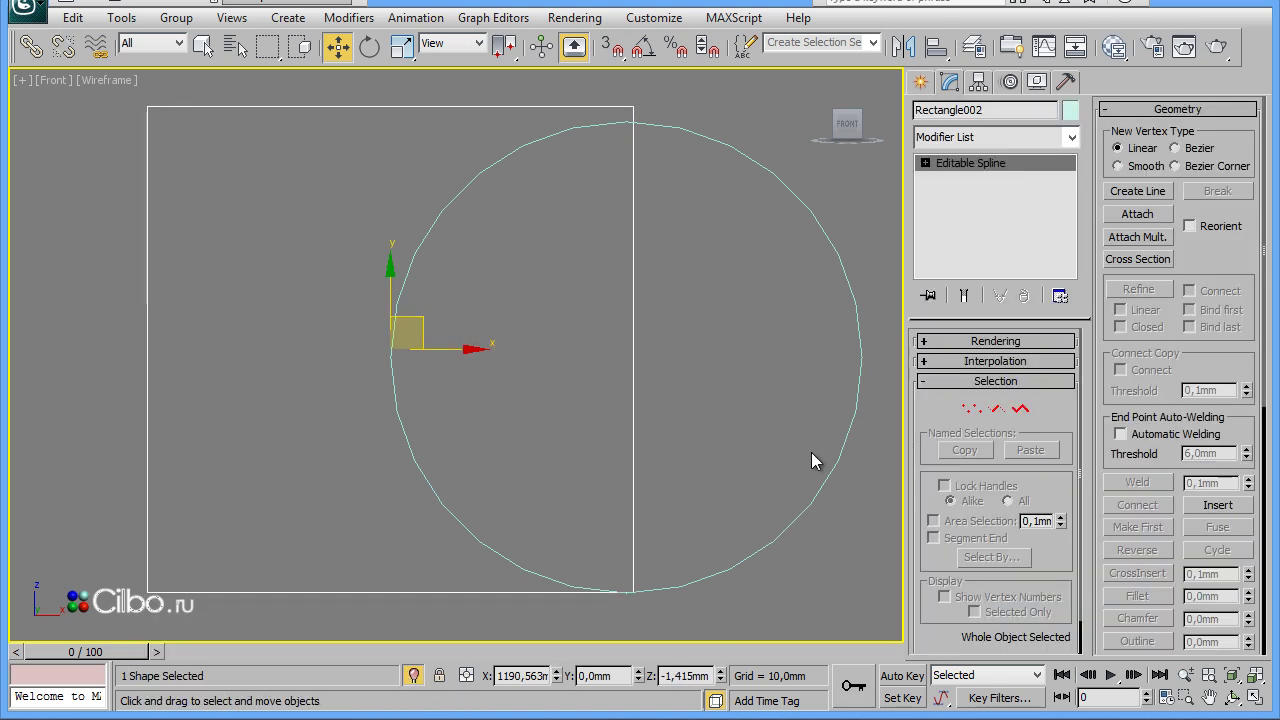
pyautogui.click(1022, 410)
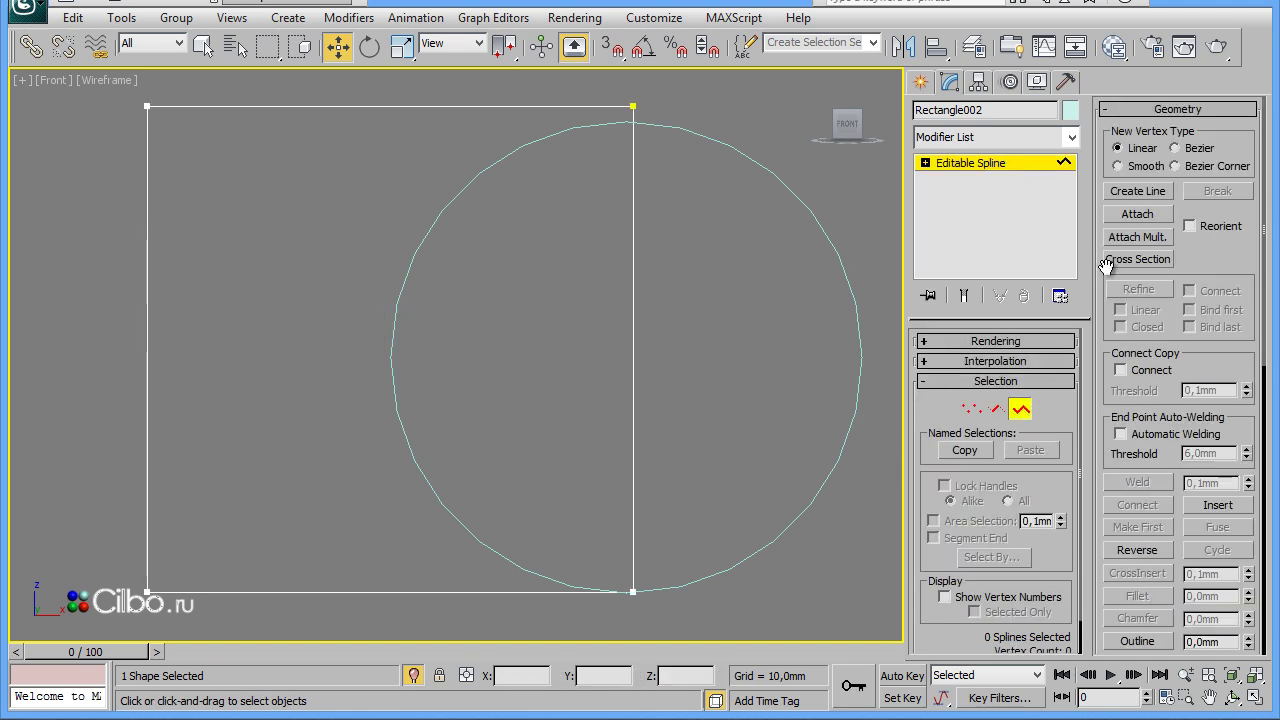
pyautogui.click(1140, 213)
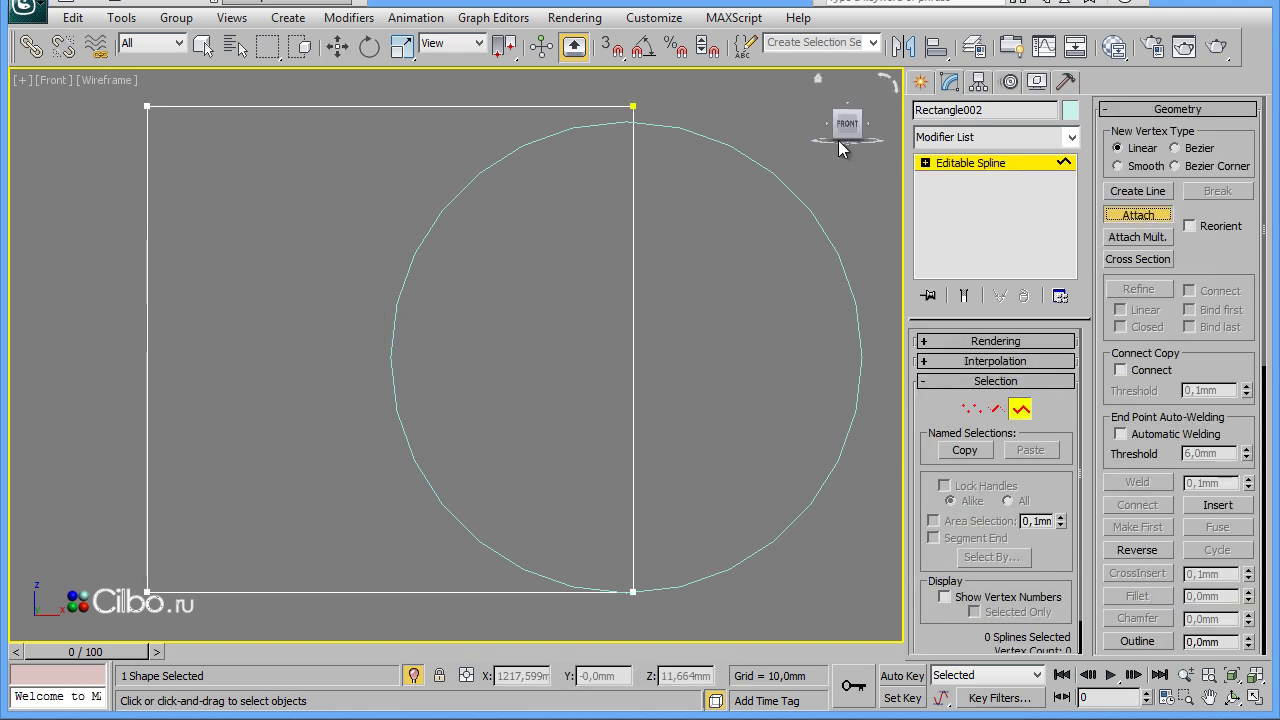
pyautogui.click(718, 137)
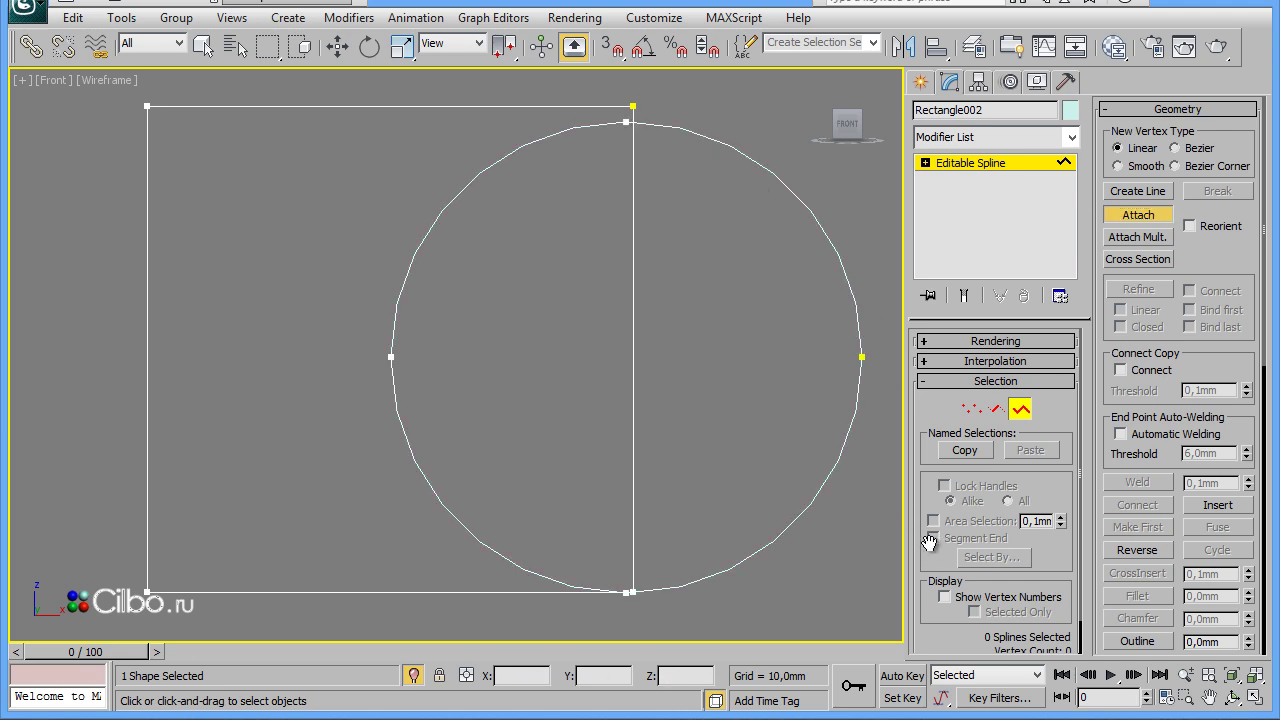
pyautogui.moveTo(1237, 363); pyautogui.dragTo(1231, 198)
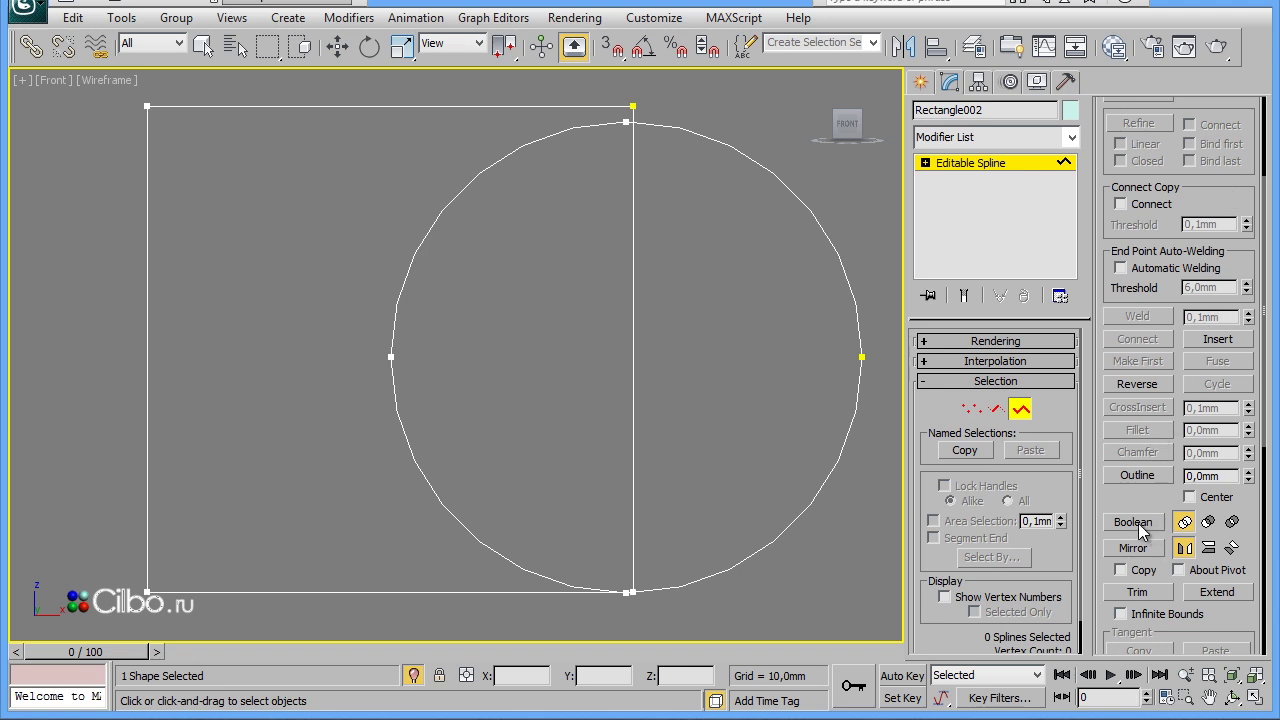
# Boolean-union the rectangle and circle splines into one closed D-shaped outline
pyautogui.click(1133, 522)
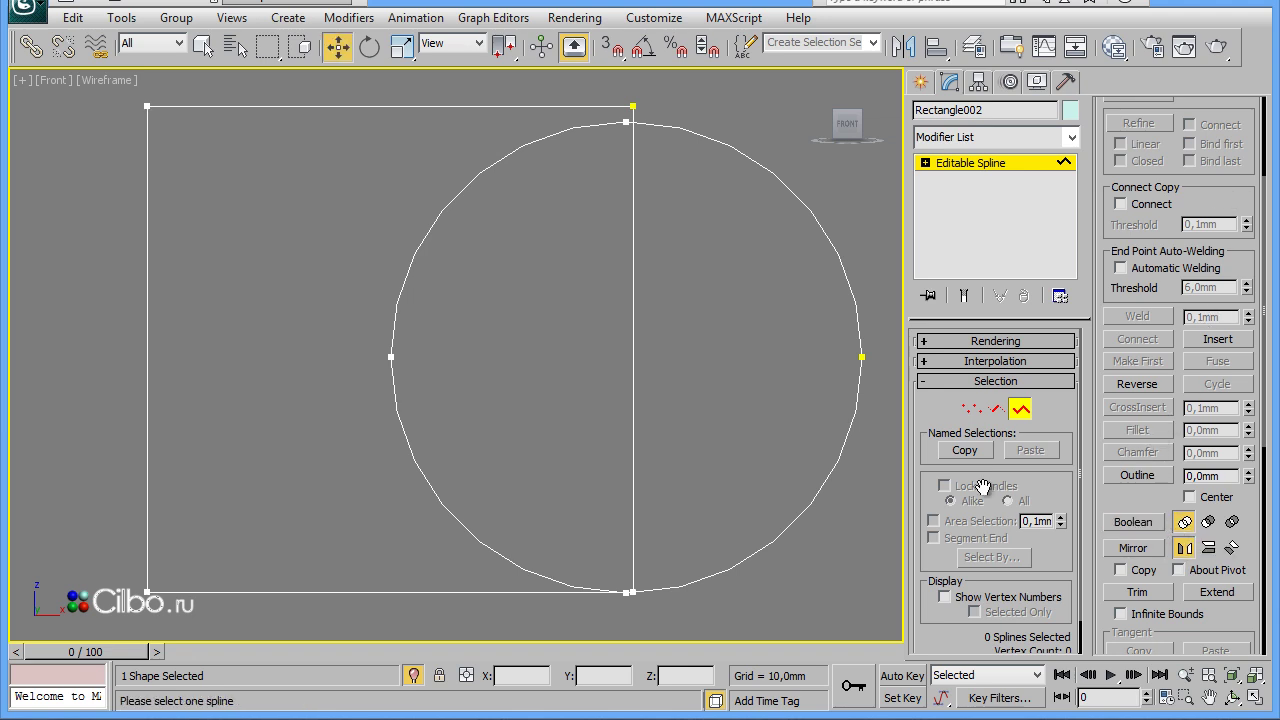
pyautogui.click(632, 135)
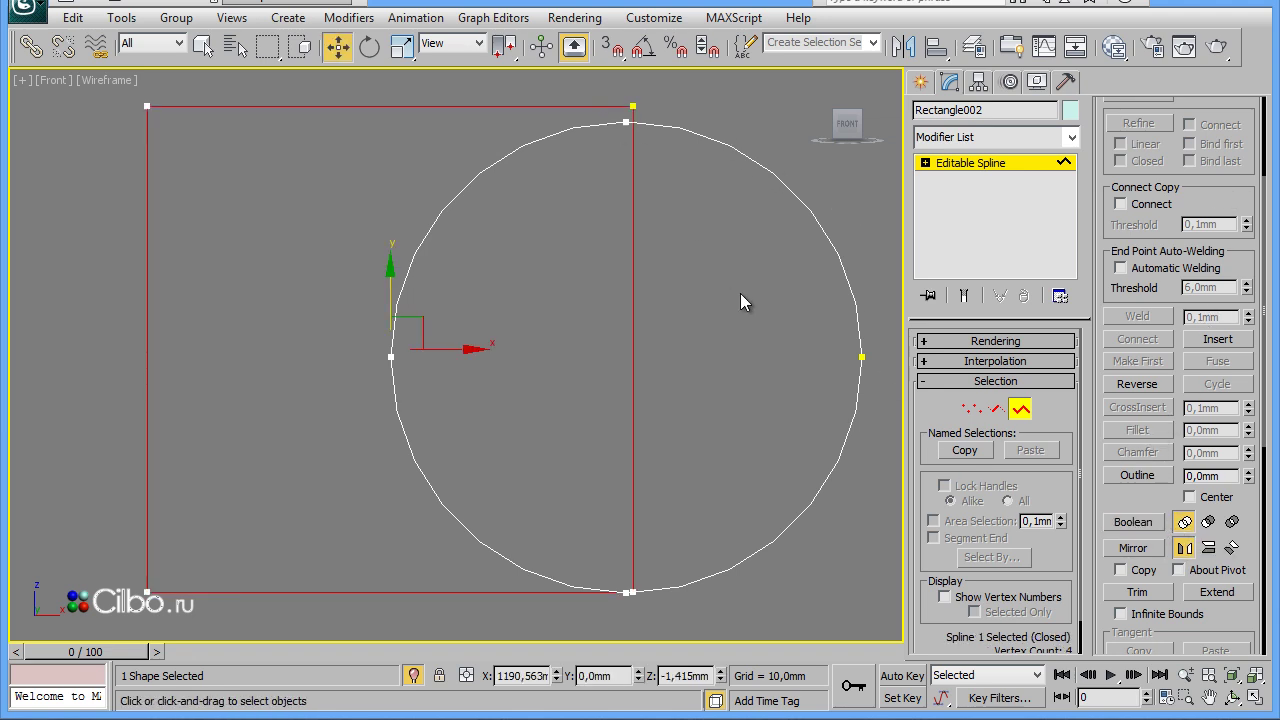
pyautogui.click(1133, 522)
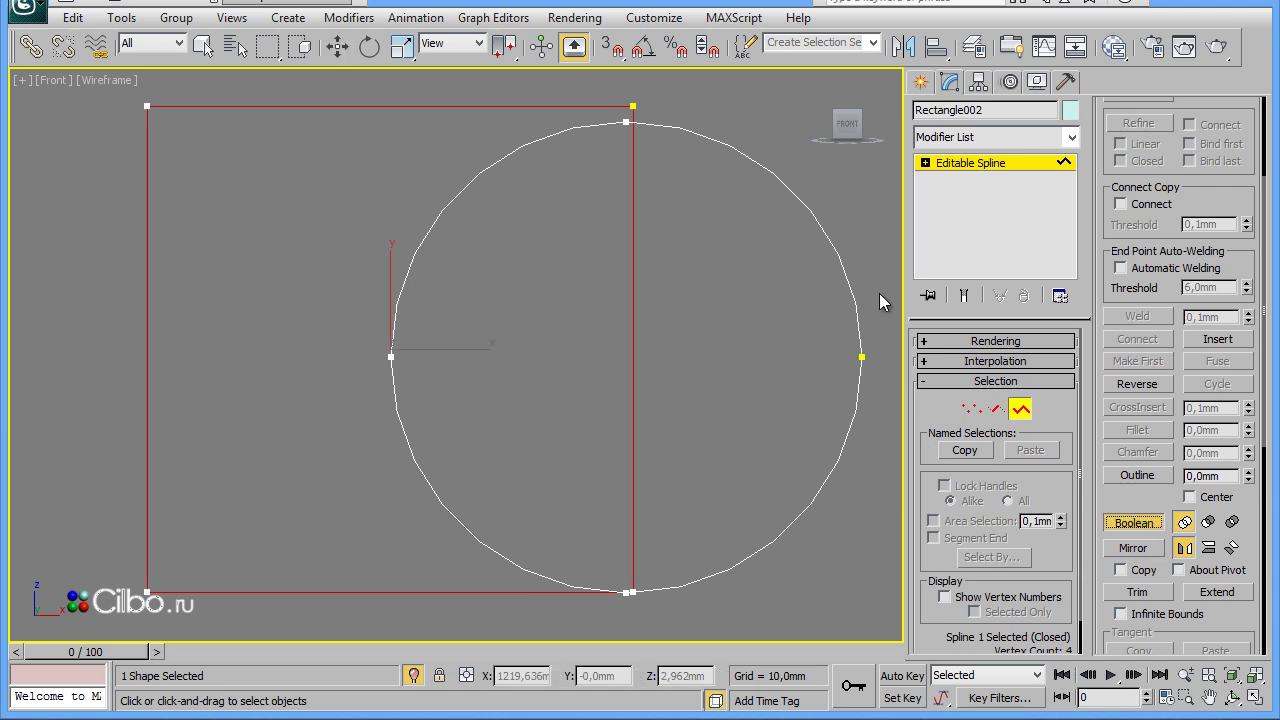
pyautogui.click(726, 145)
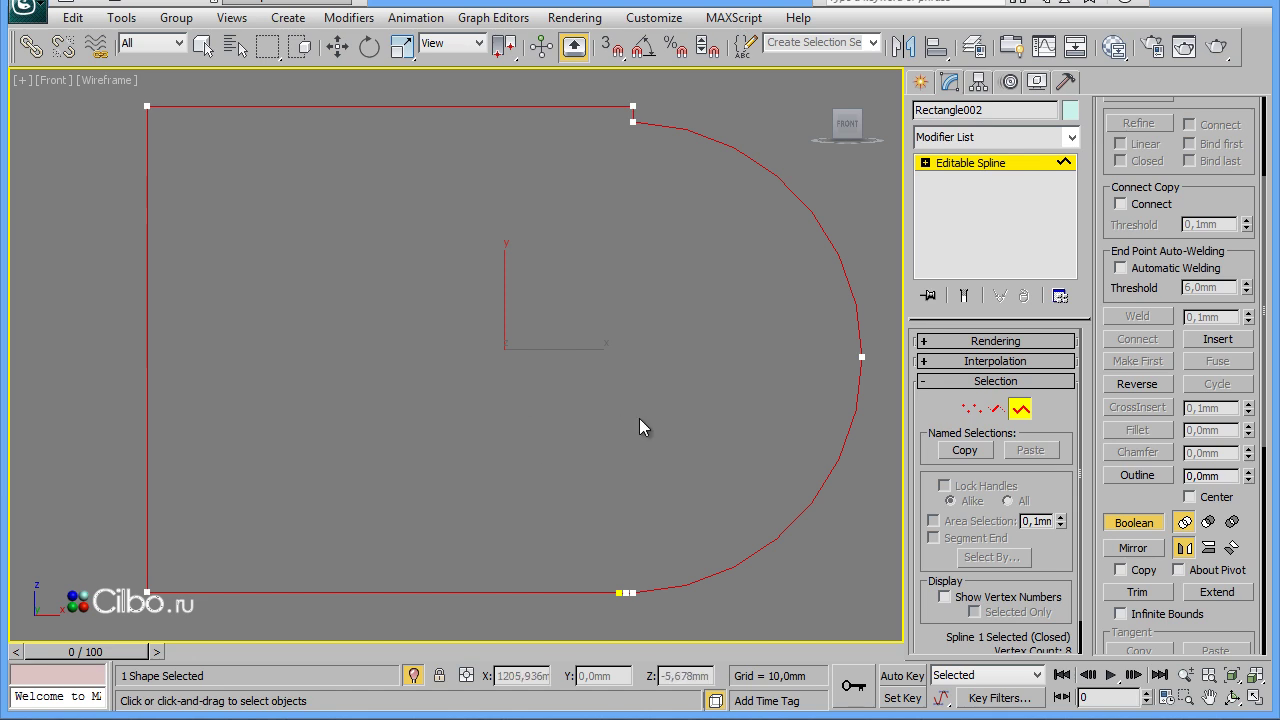
# Delete the left, top and bottom straight segments, leaving only the half-round arc
pyautogui.moveTo(660, 398); pyautogui.dragTo(632, 404, button='middle')
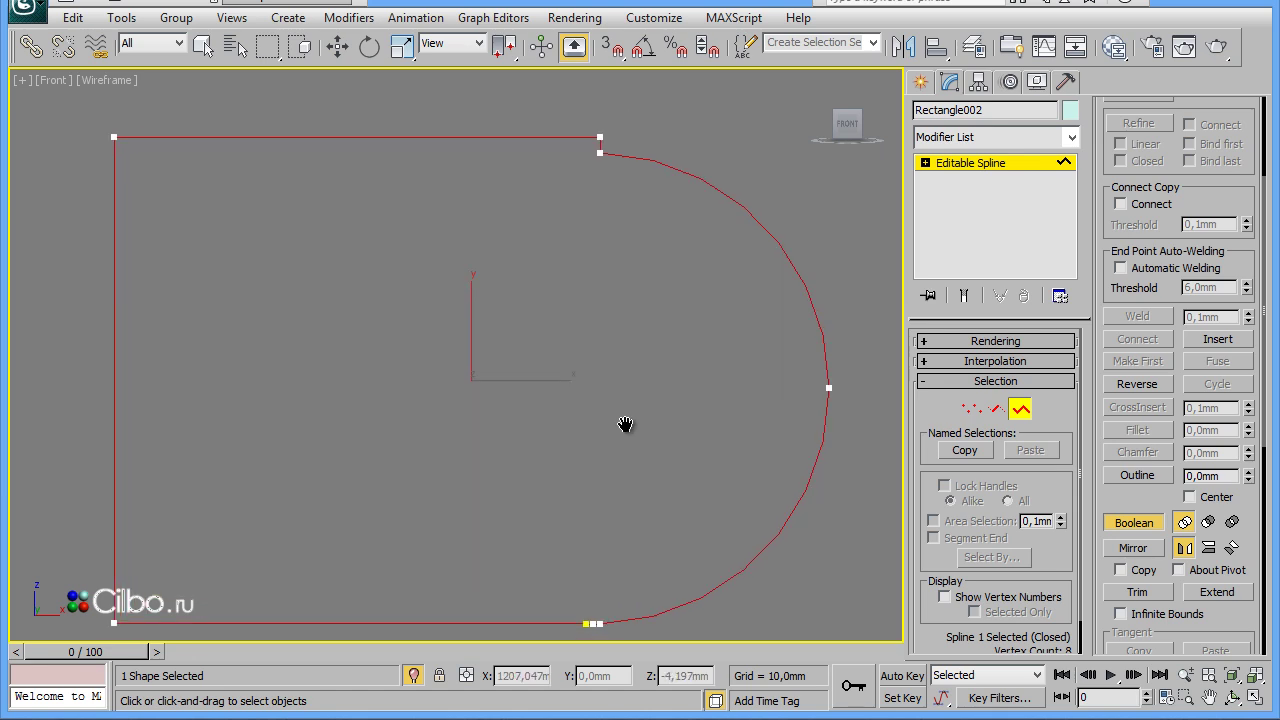
pyautogui.hotkey('ctrl', 'z')
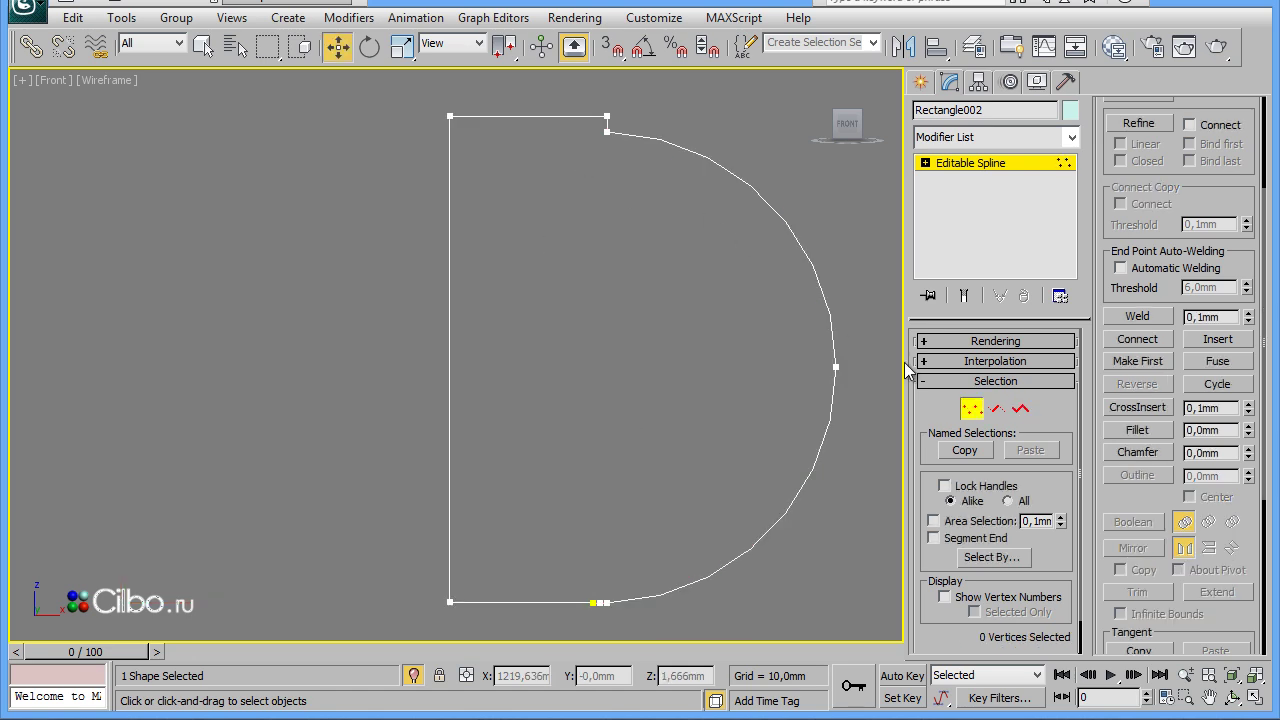
pyautogui.click(996, 408)
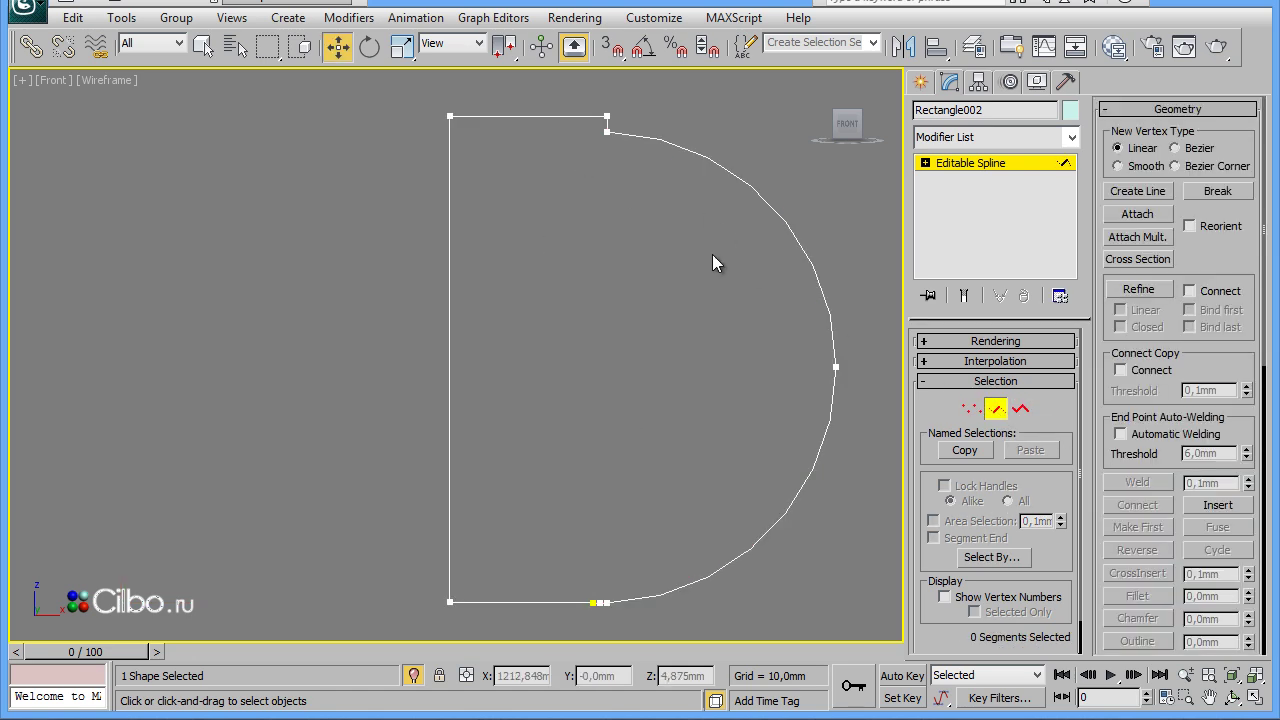
pyautogui.click(450, 260)
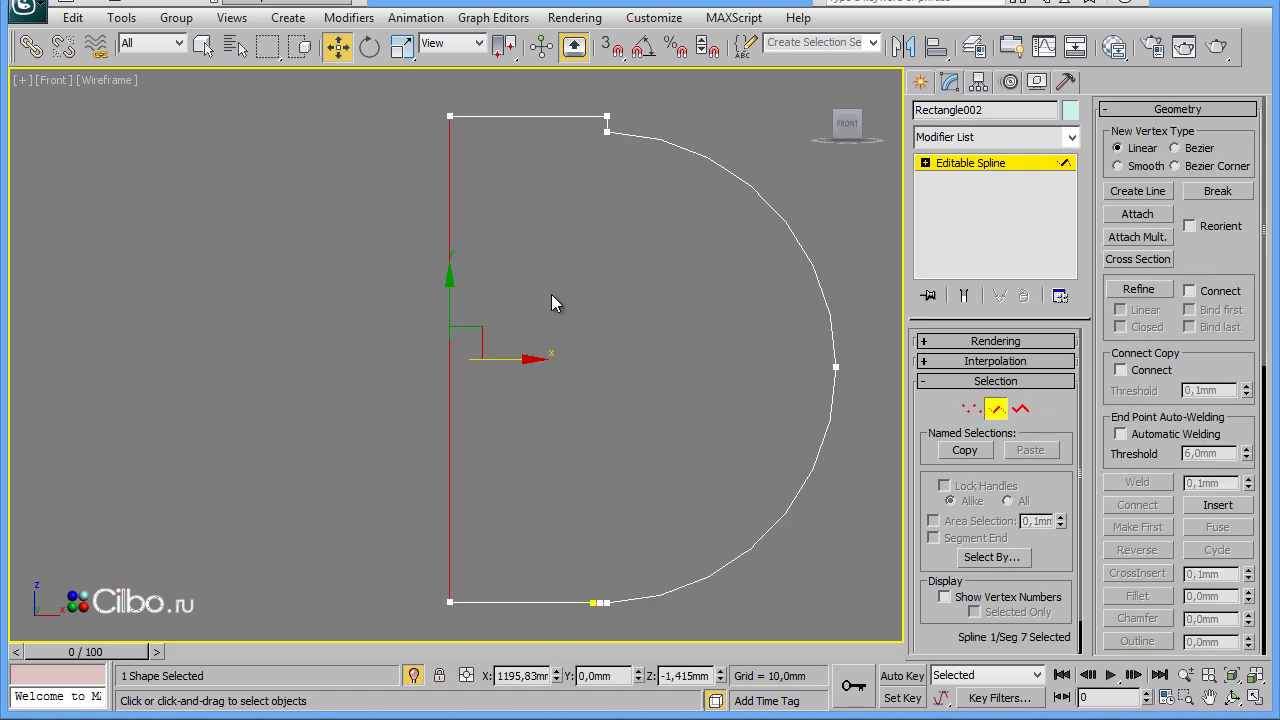
pyautogui.keyDown('ctrl'); pyautogui.click(538, 116); pyautogui.keyUp('ctrl')
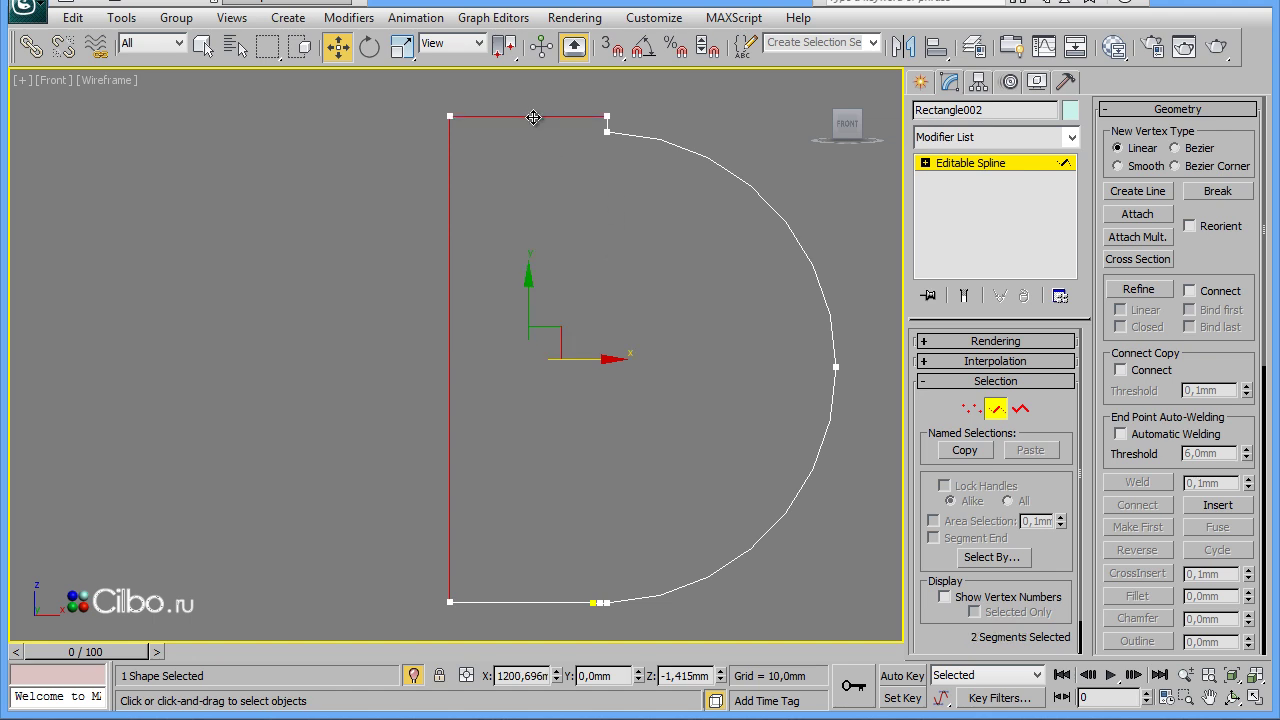
pyautogui.keyDown('ctrl'); pyautogui.click(530, 602); pyautogui.keyUp('ctrl')
pyautogui.press('Delete')
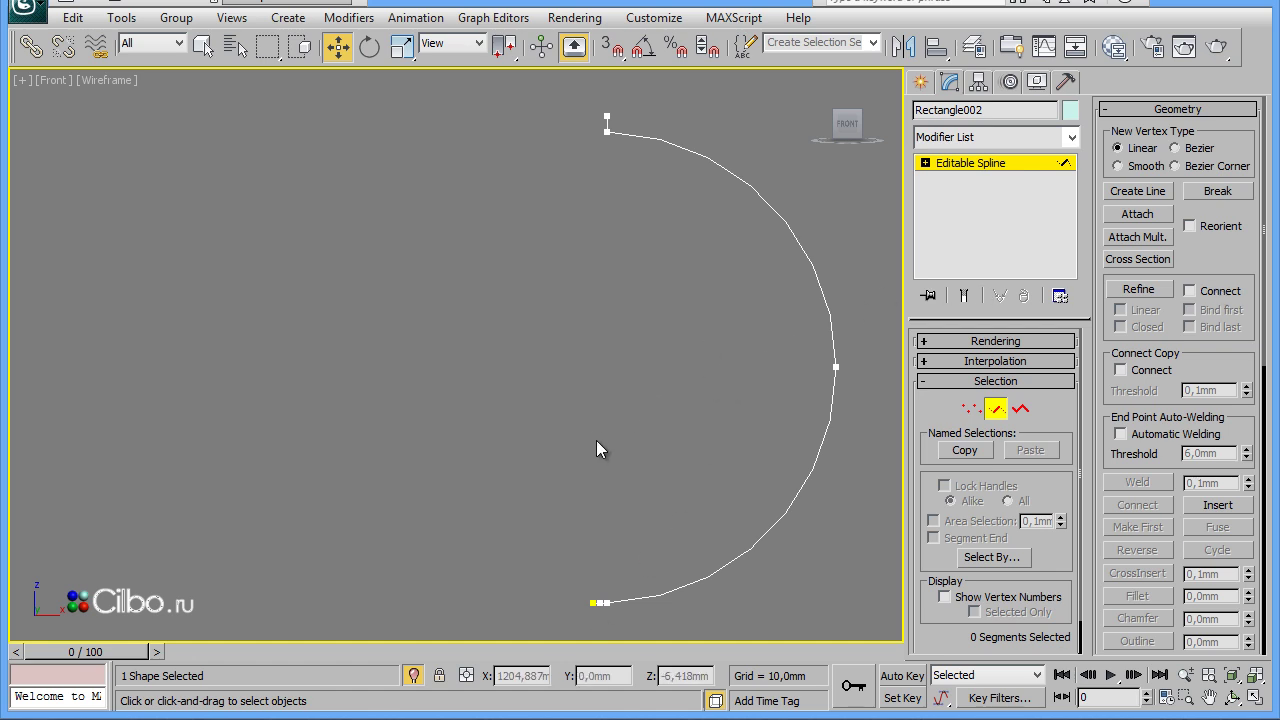
pyautogui.scroll(-10, 580, 437)
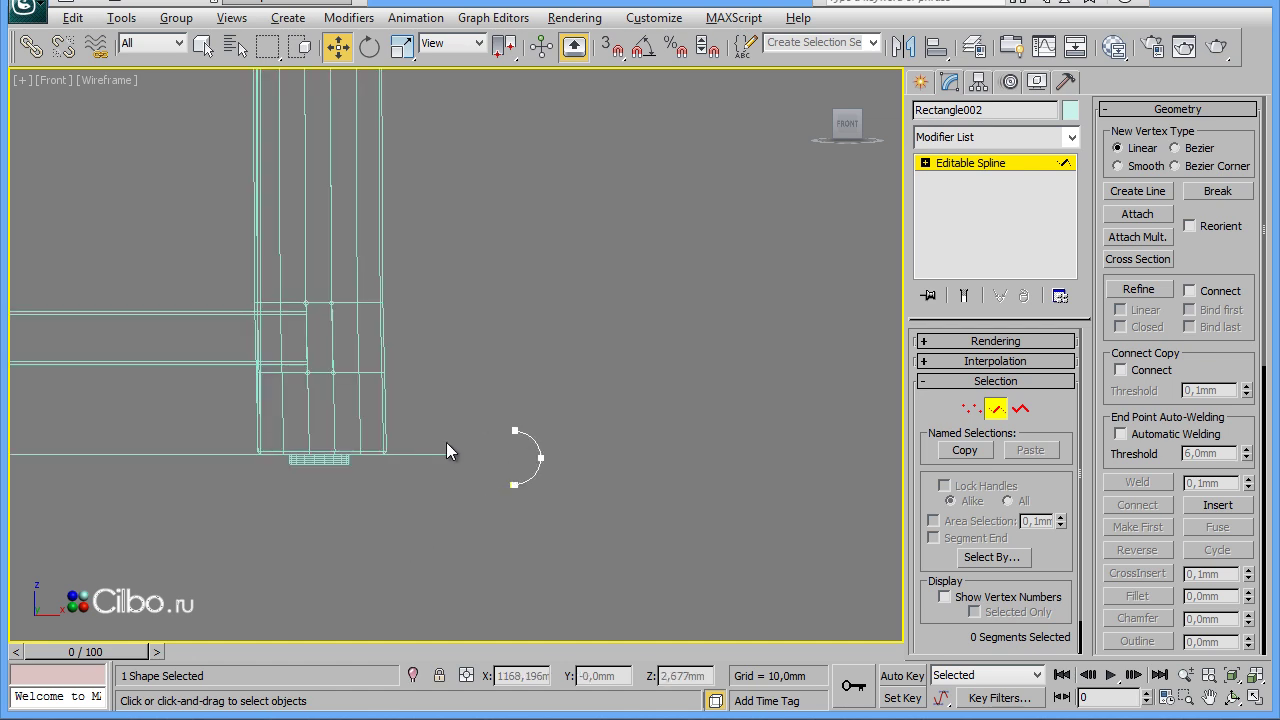
# Add a Bevel Profile to Rectangle001 using the Rectangle002 arc as its profile
pyautogui.click(920, 81)
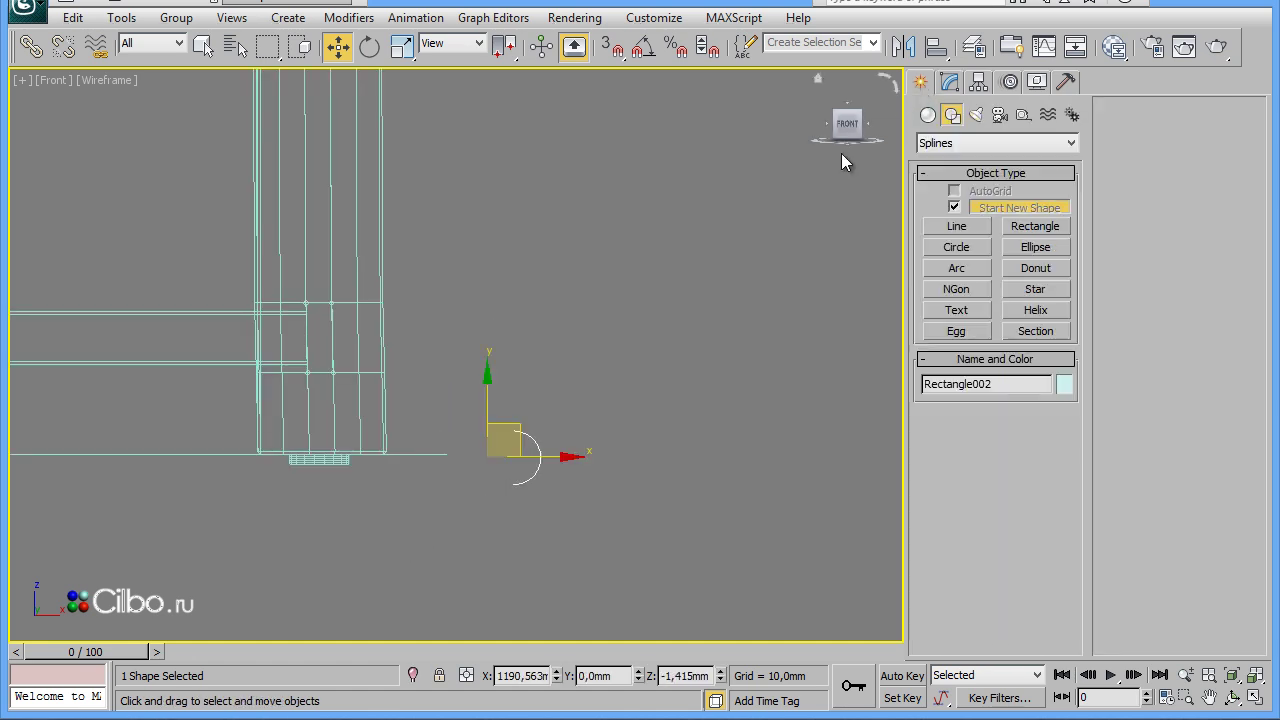
pyautogui.click(433, 457)
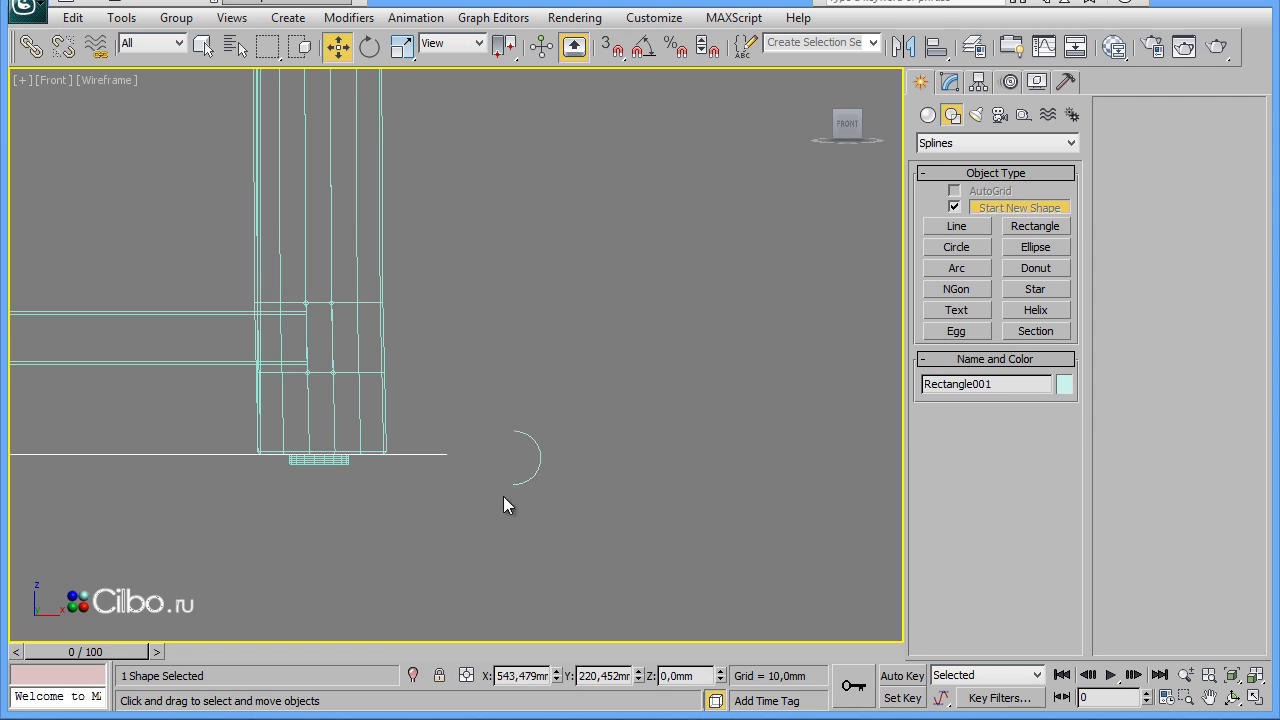
pyautogui.moveTo(630, 450); pyautogui.dragTo(684, 452, button='middle')
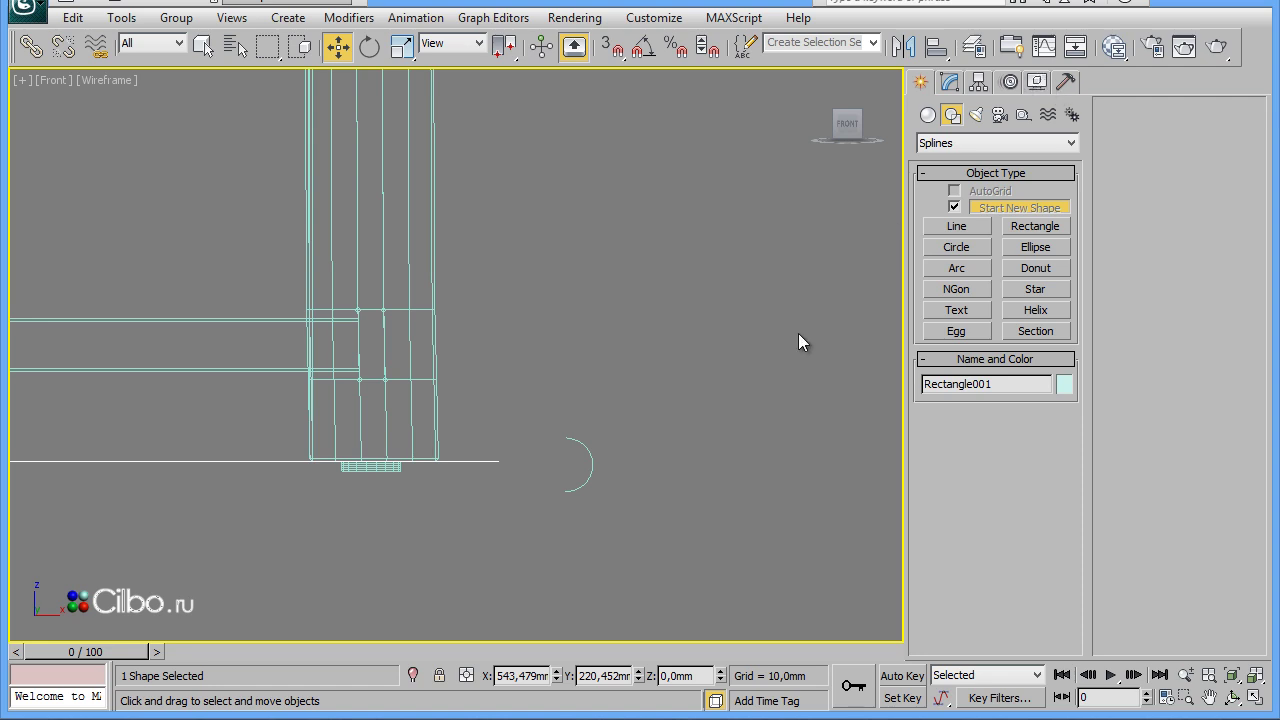
pyautogui.click(951, 84)
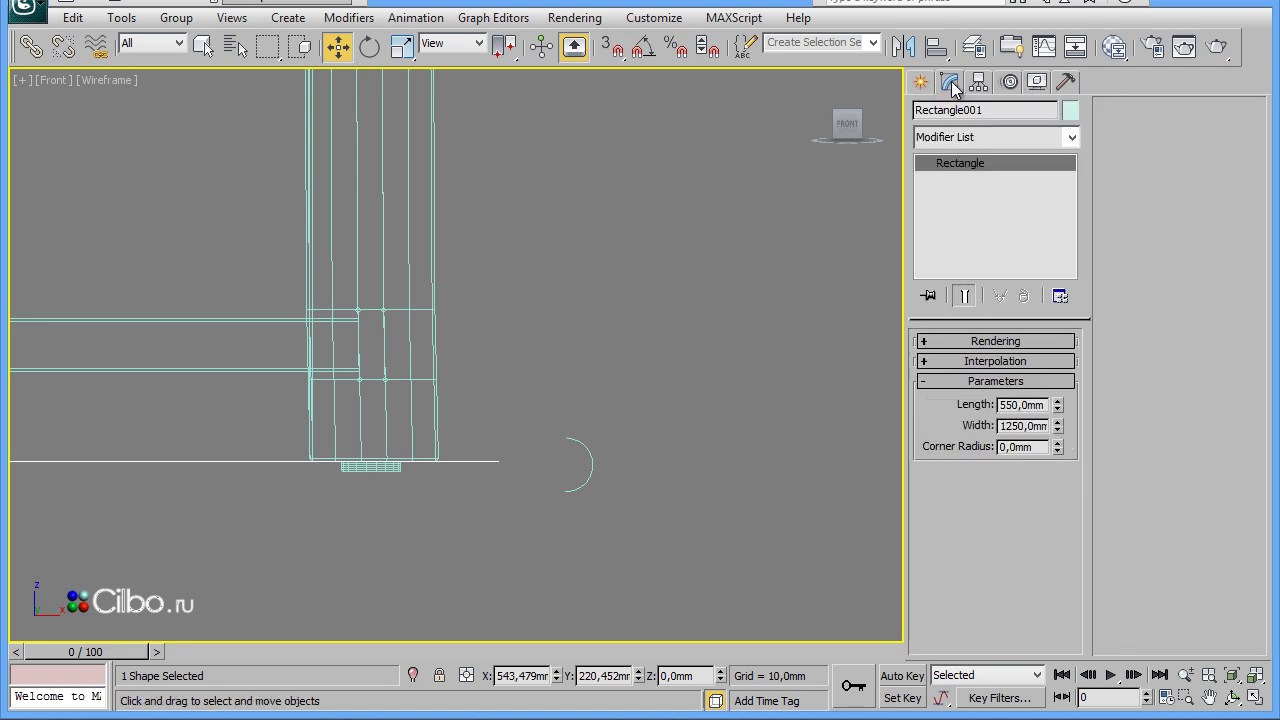
pyautogui.click(982, 133)
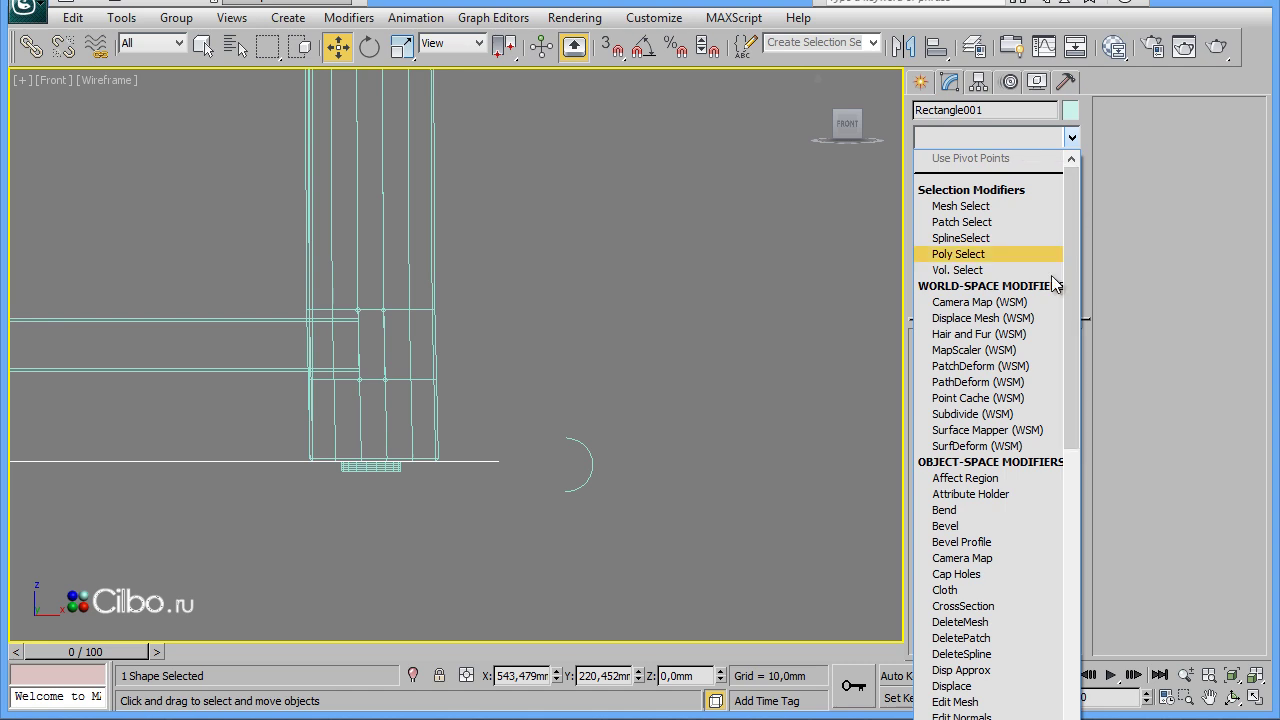
pyautogui.click(950, 542)
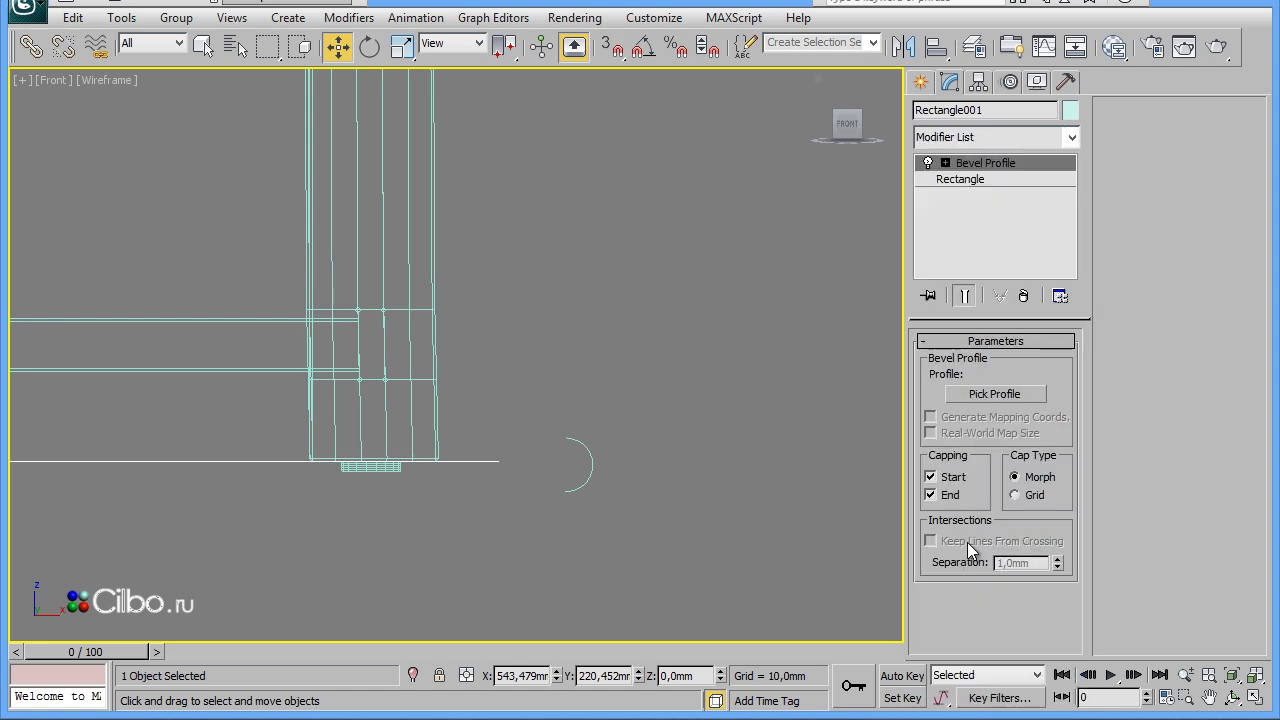
pyautogui.click(986, 393)
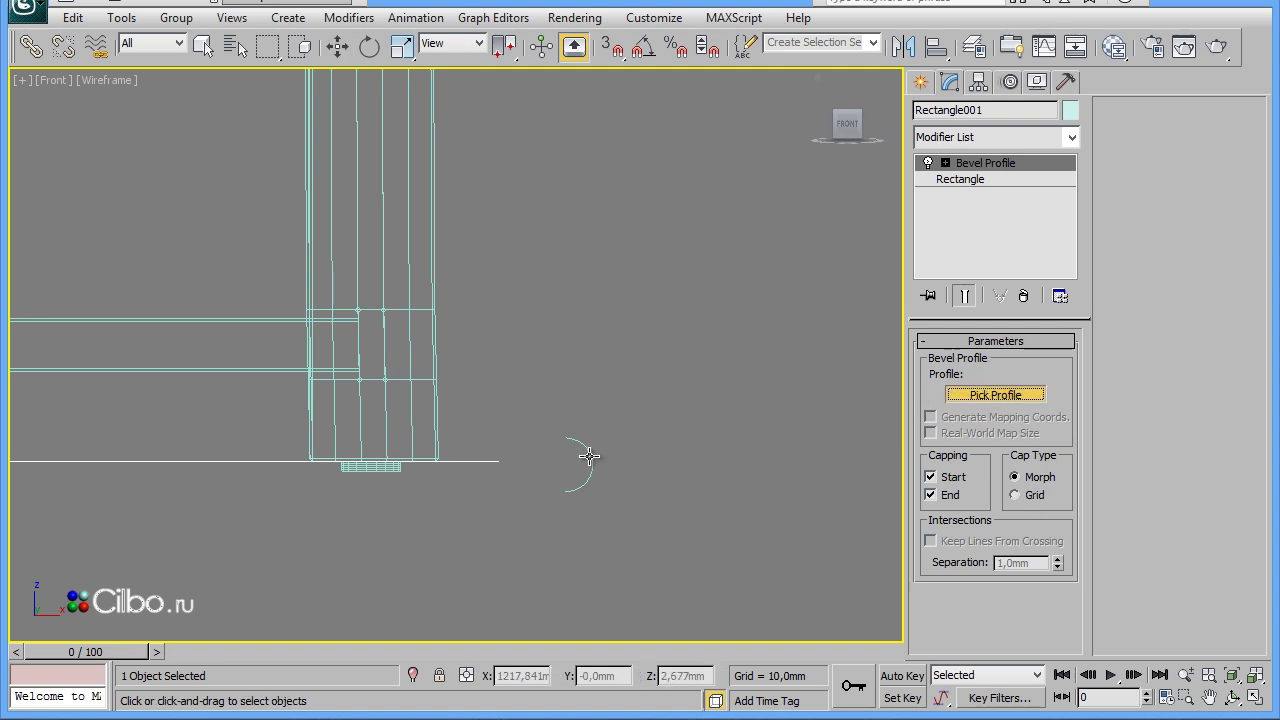
pyautogui.click(589, 456)
pyautogui.hotkey('alt', 'w')
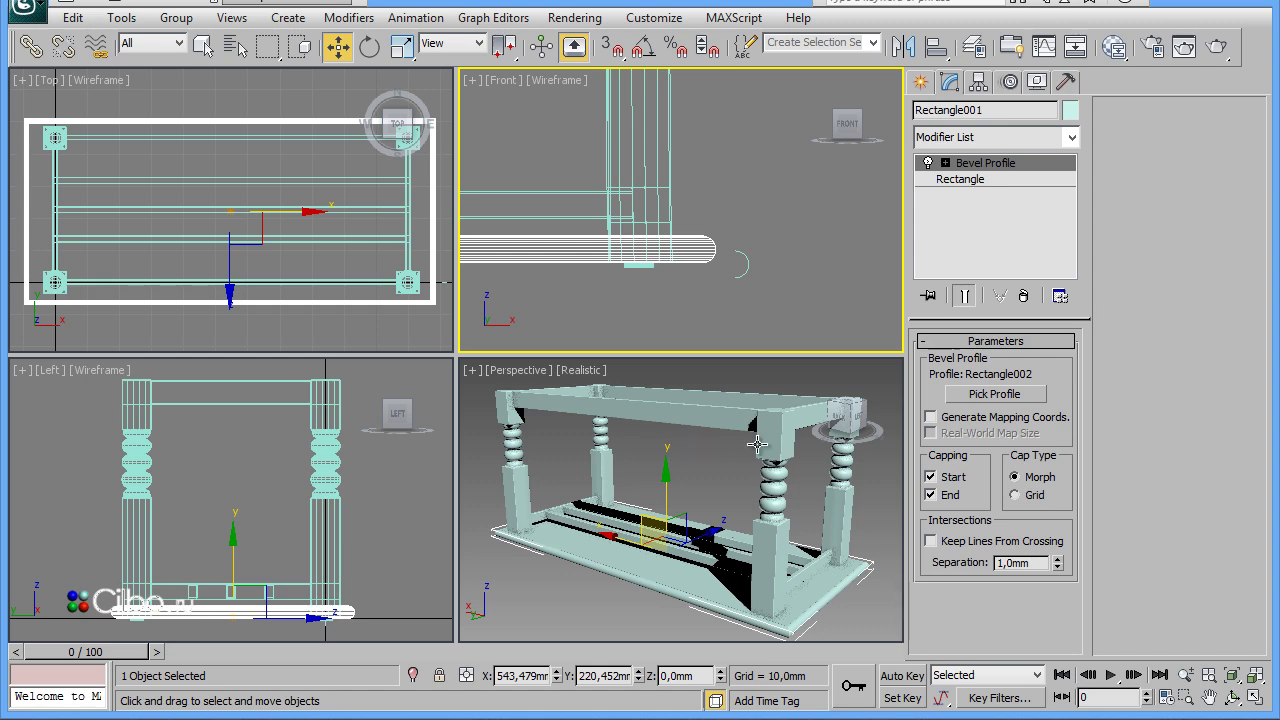
# Raise the tabletop slab and centre-align it to the frame Line003 on X, Y and Z
pyautogui.rightClick(536, 588)
pyautogui.hotkey('alt', 'w')
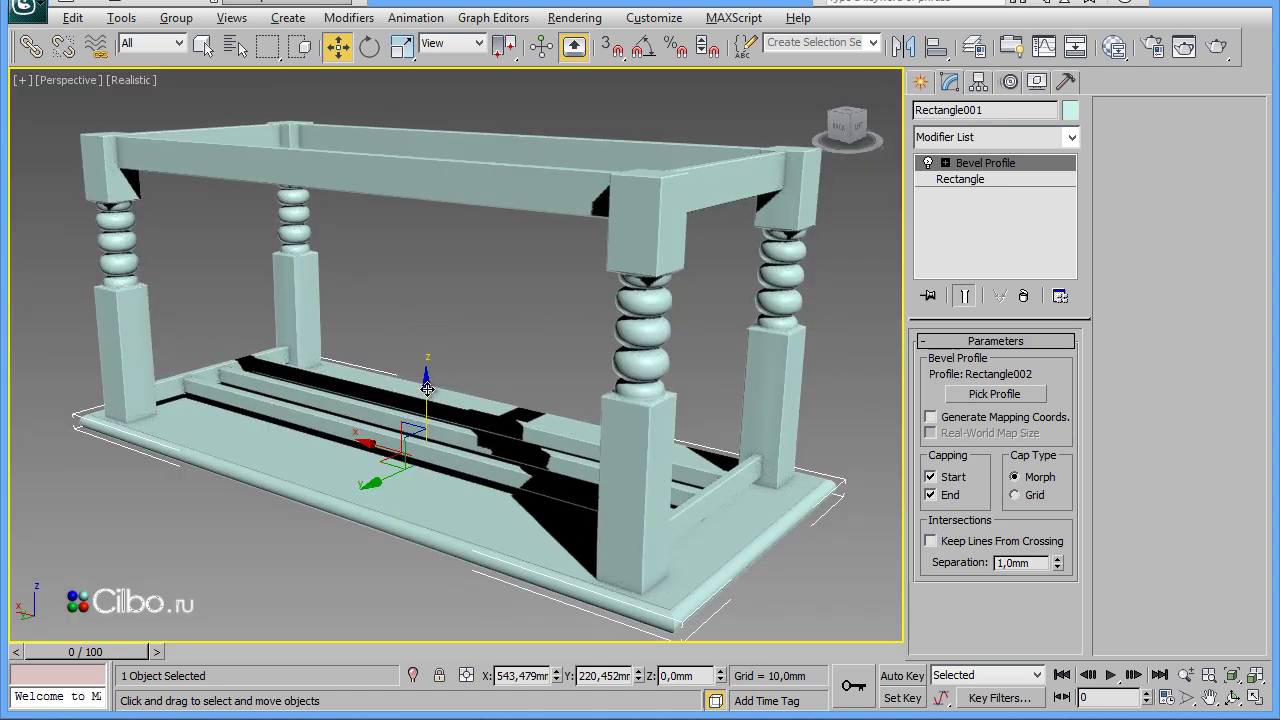
pyautogui.moveTo(426, 390); pyautogui.dragTo(419, 236)
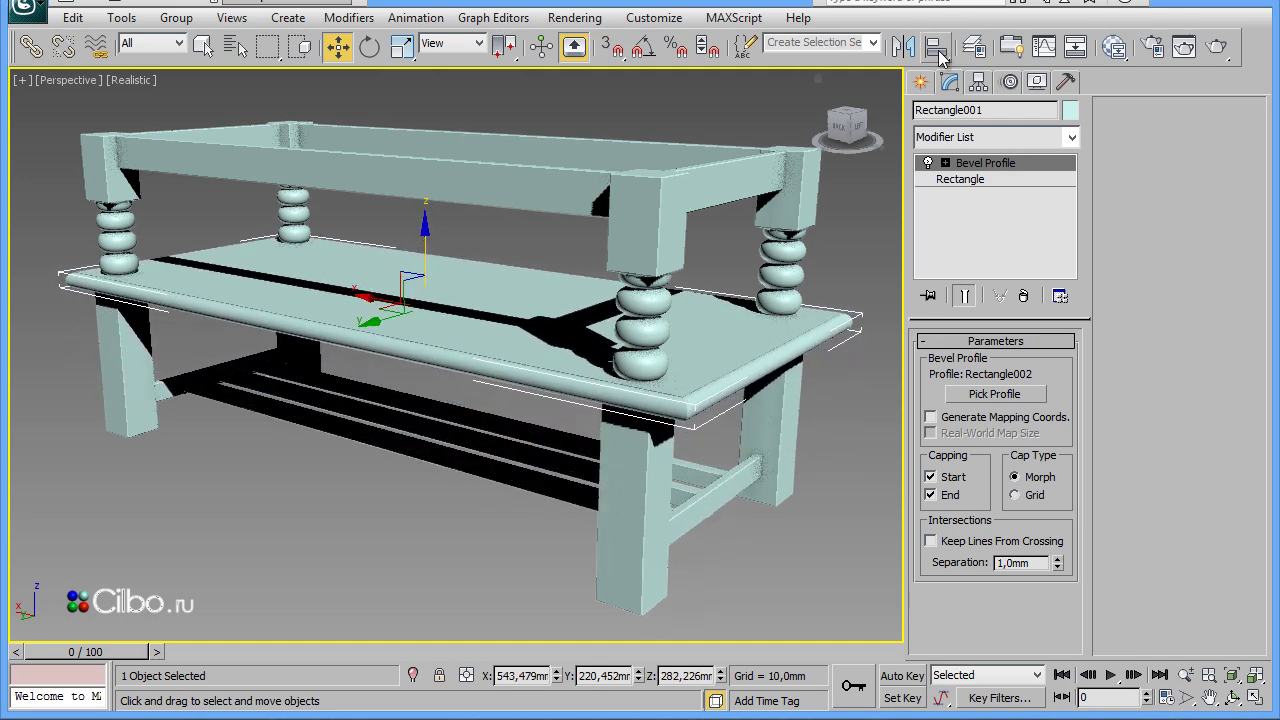
pyautogui.click(935, 47)
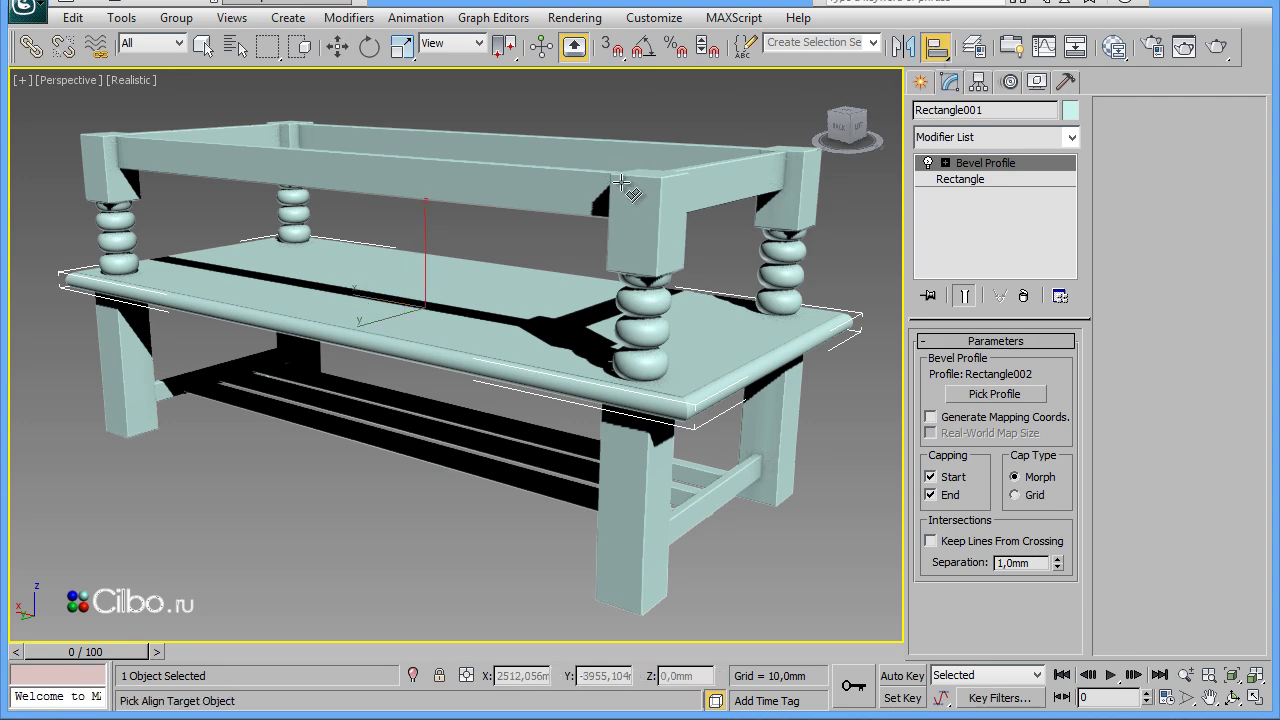
pyautogui.click(624, 185)
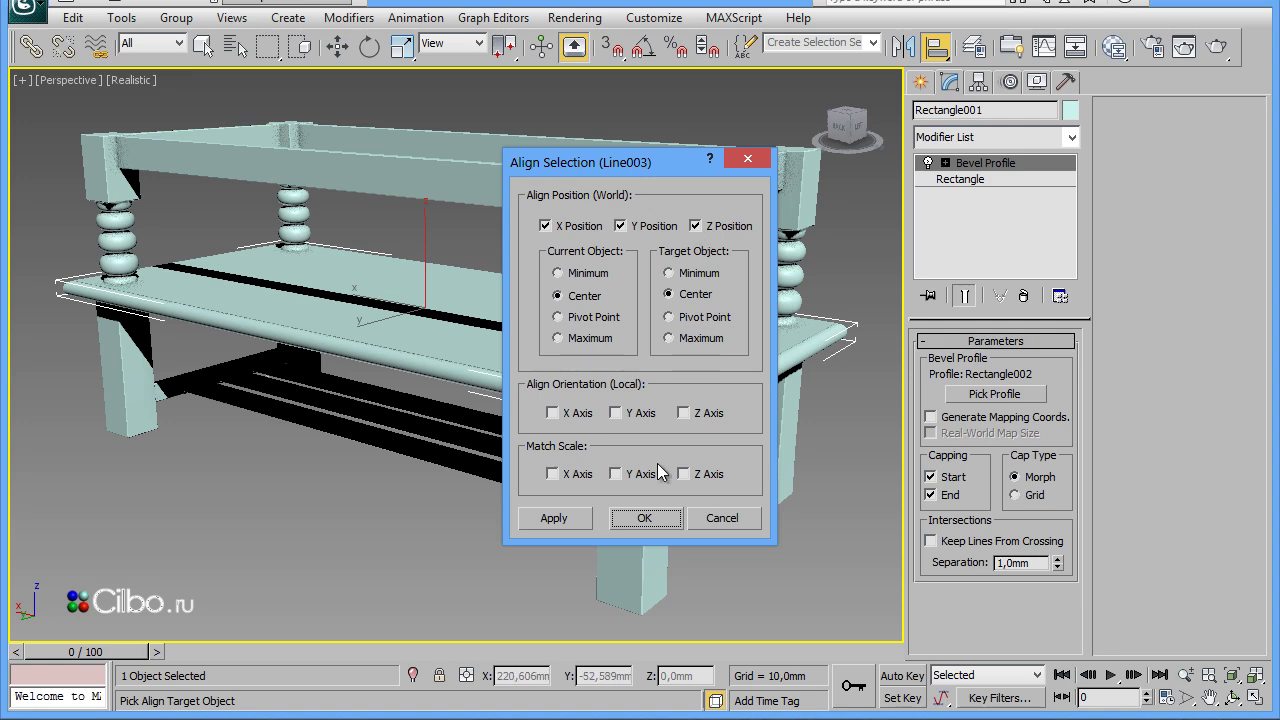
pyautogui.click(645, 517)
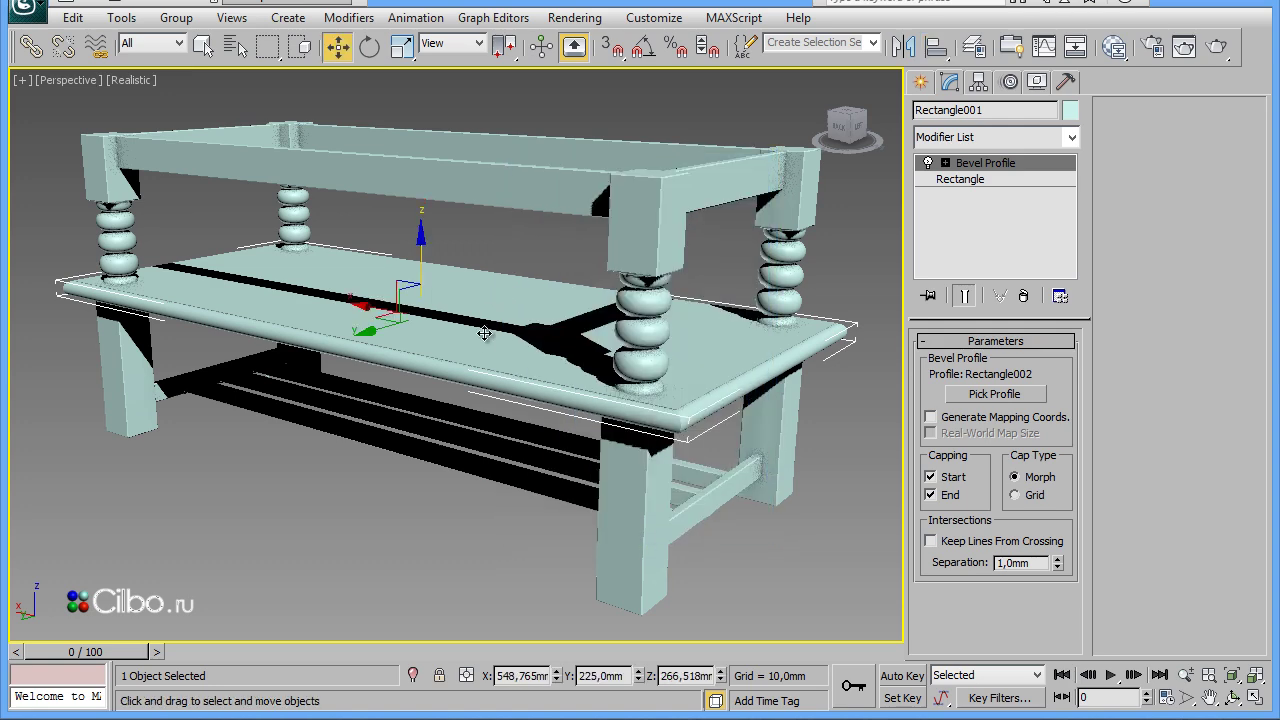
pyautogui.hotkey('alt', 'w')
# In the Left view, lift the tabletop up onto the tops of the legs
pyautogui.rightClick(373, 553)
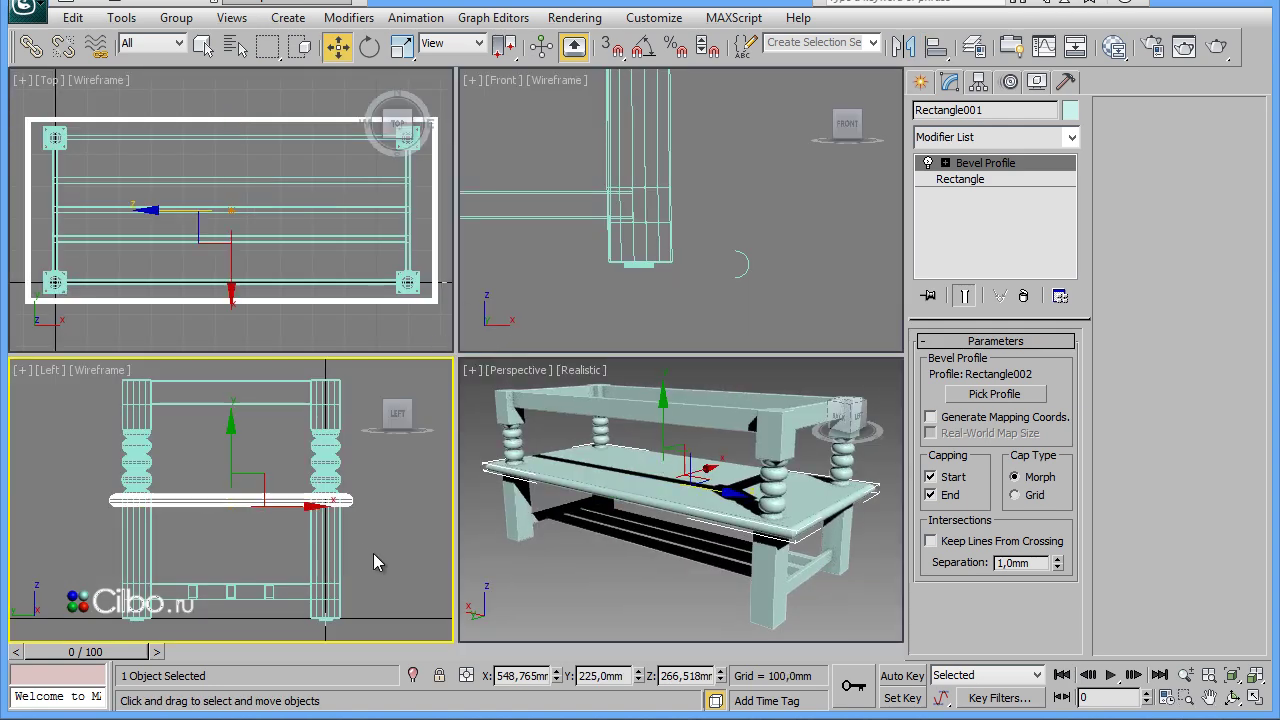
pyautogui.hotkey('alt', 'w')
pyautogui.moveTo(455, 296); pyautogui.dragTo(440, 41)
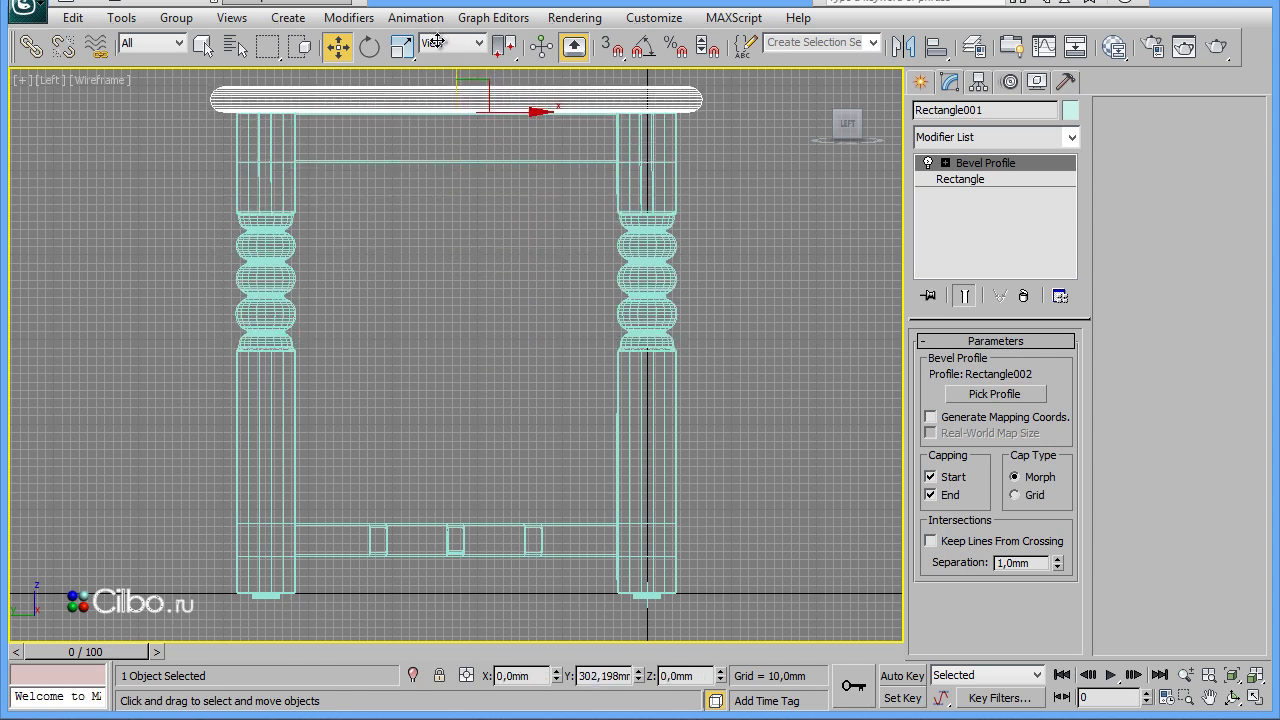
pyautogui.click(683, 426)
pyautogui.hotkey('alt', 'w')
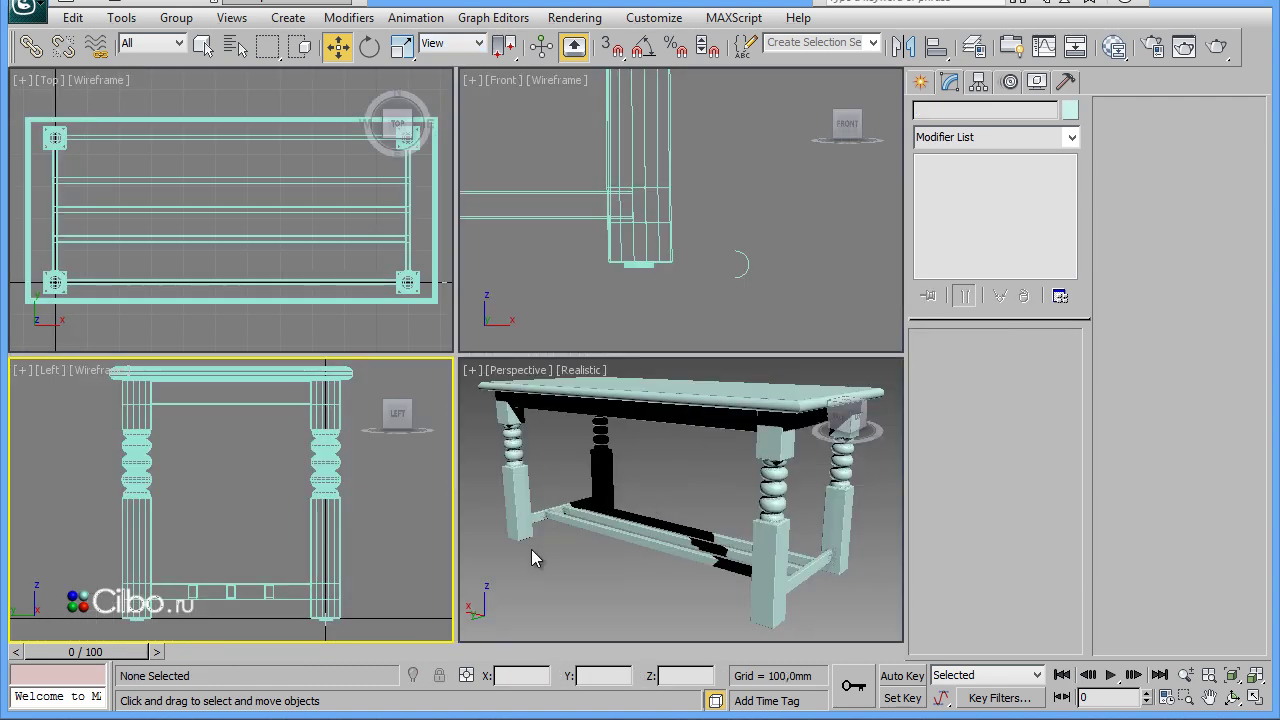
# Orbit the Perspective view around the finished table to inspect it
pyautogui.click(536, 595)
pyautogui.hotkey('alt', 'w')
pyautogui.moveTo(597, 563)
pyautogui.keyDown('alt'); pyautogui.mouseDown(button='middle')
pyautogui.moveTo(651, 488)
pyautogui.moveTo(634, 545)
pyautogui.moveTo(571, 406)
pyautogui.moveTo(577, 418)
pyautogui.mouseUp(button='middle'); pyautogui.keyUp('alt')
pyautogui.moveTo(562, 327)
pyautogui.keyDown('alt'); pyautogui.mouseDown(button='middle')
pyautogui.moveTo(583, 497)
pyautogui.moveTo(523, 520)
pyautogui.moveTo(560, 500)
pyautogui.moveTo(516, 492)
pyautogui.moveTo(651, 514)
pyautogui.moveTo(614, 520)
pyautogui.moveTo(573, 482)
pyautogui.moveTo(582, 455)
pyautogui.moveTo(589, 502)
pyautogui.mouseUp(button='middle'); pyautogui.keyUp('alt')
pyautogui.moveTo(584, 451)
pyautogui.keyDown('alt'); pyautogui.mouseDown(button='middle')
pyautogui.moveTo(631, 442)
pyautogui.moveTo(686, 472)
pyautogui.moveTo(653, 497)
pyautogui.moveTo(565, 483)
pyautogui.moveTo(630, 486)
pyautogui.moveTo(609, 516)
pyautogui.moveTo(564, 516)
pyautogui.moveTo(537, 462)
pyautogui.mouseUp(button='middle'); pyautogui.keyUp('alt')
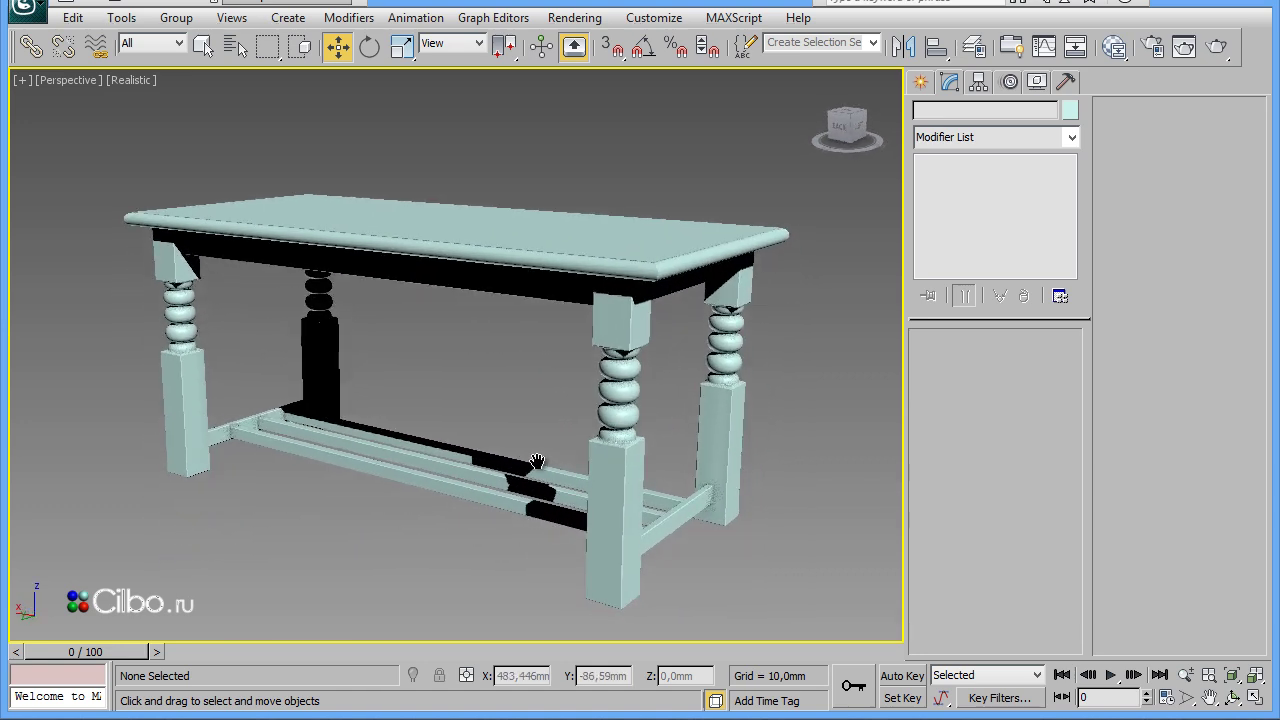